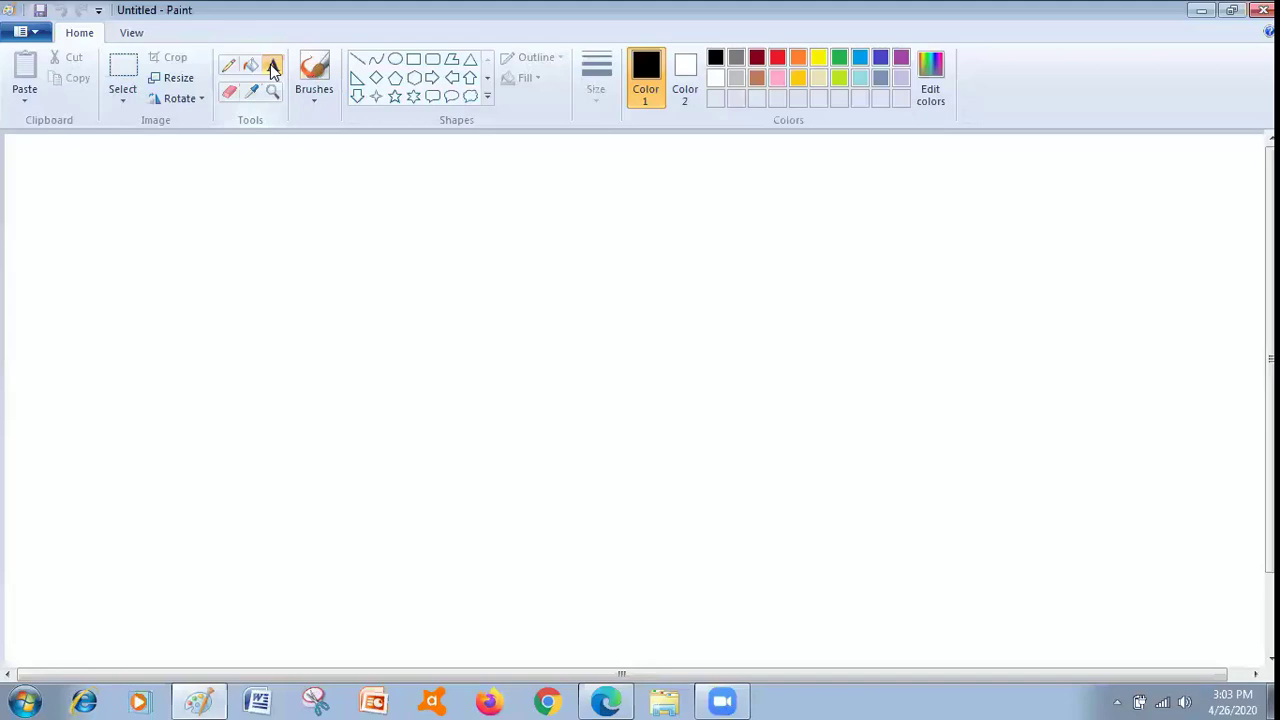
Add a Paint text box at the top reading 'SAP business logistics product' over 'ERP6 with EHP5'
left_click(272, 68)
left_click_drag(10, 142, 1253, 197)
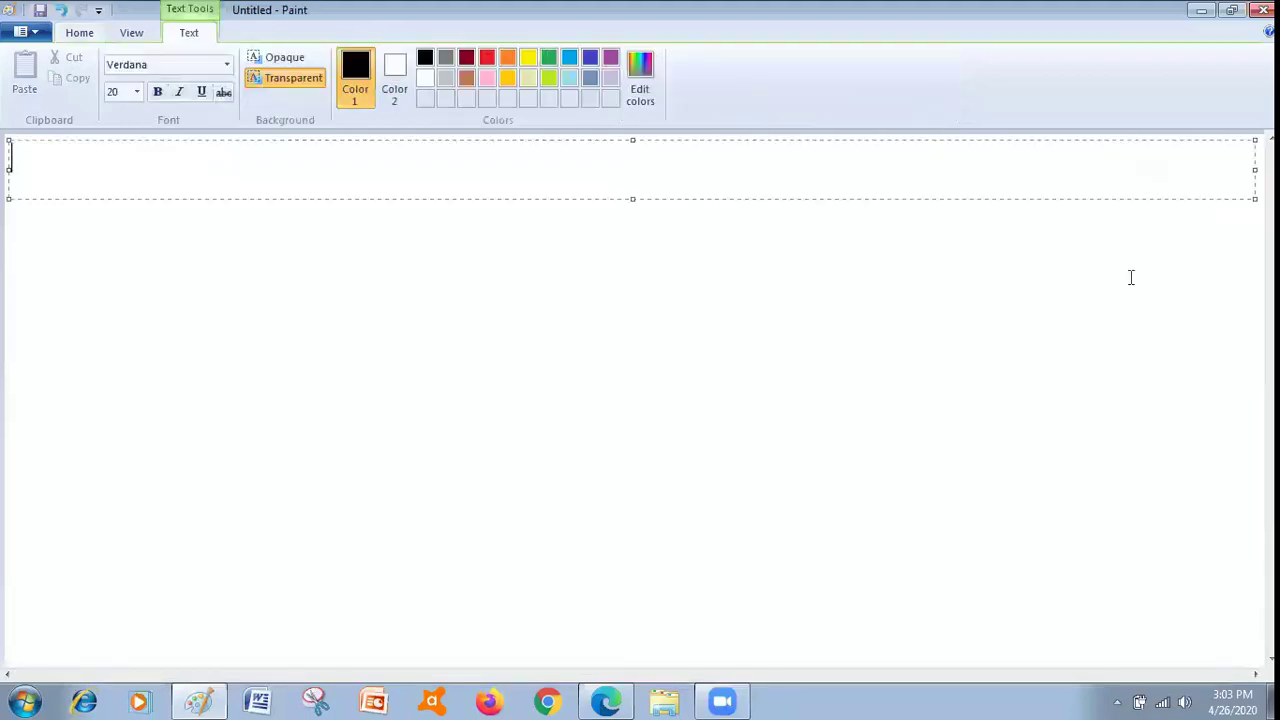
type("SAP bu")
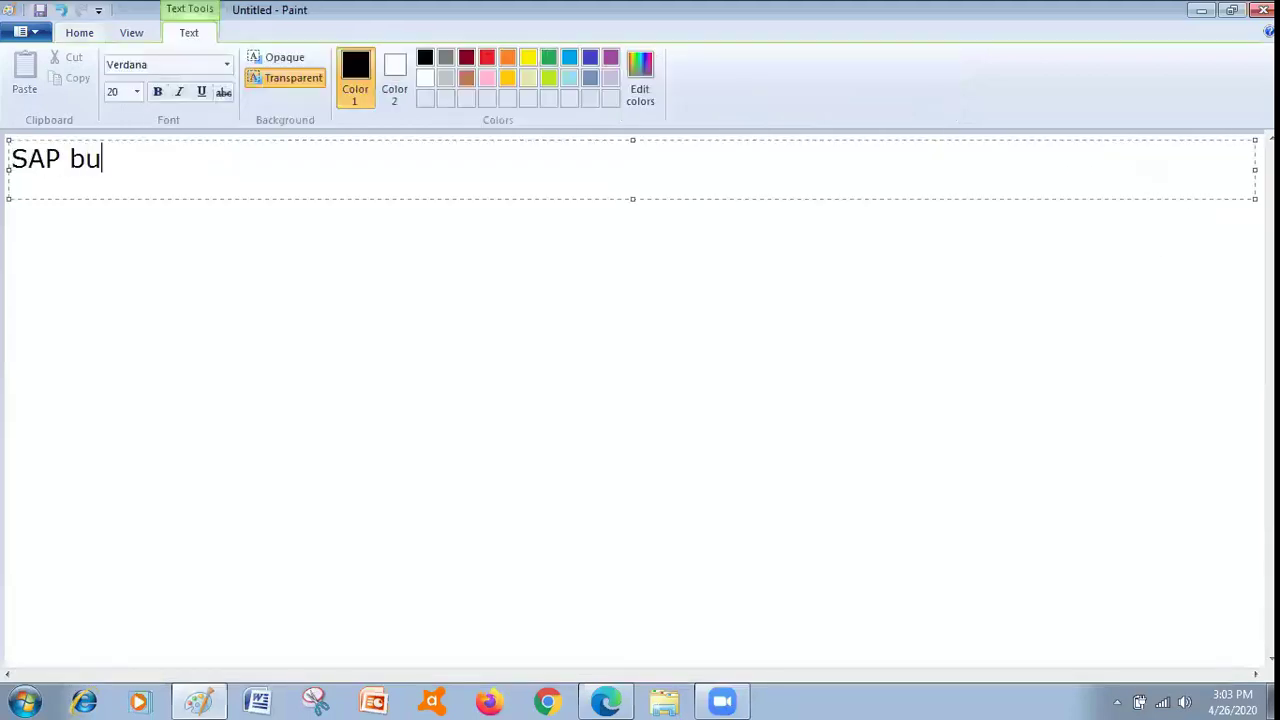
type("siness logistics ")
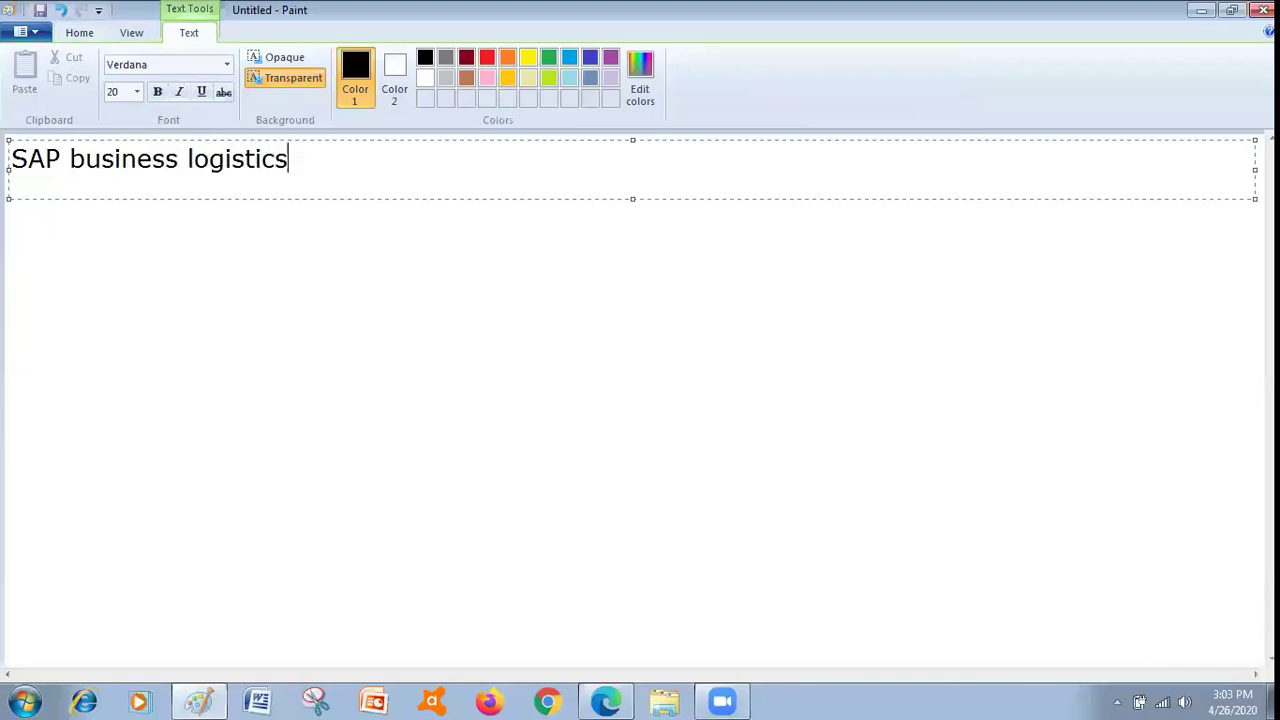
type("product")
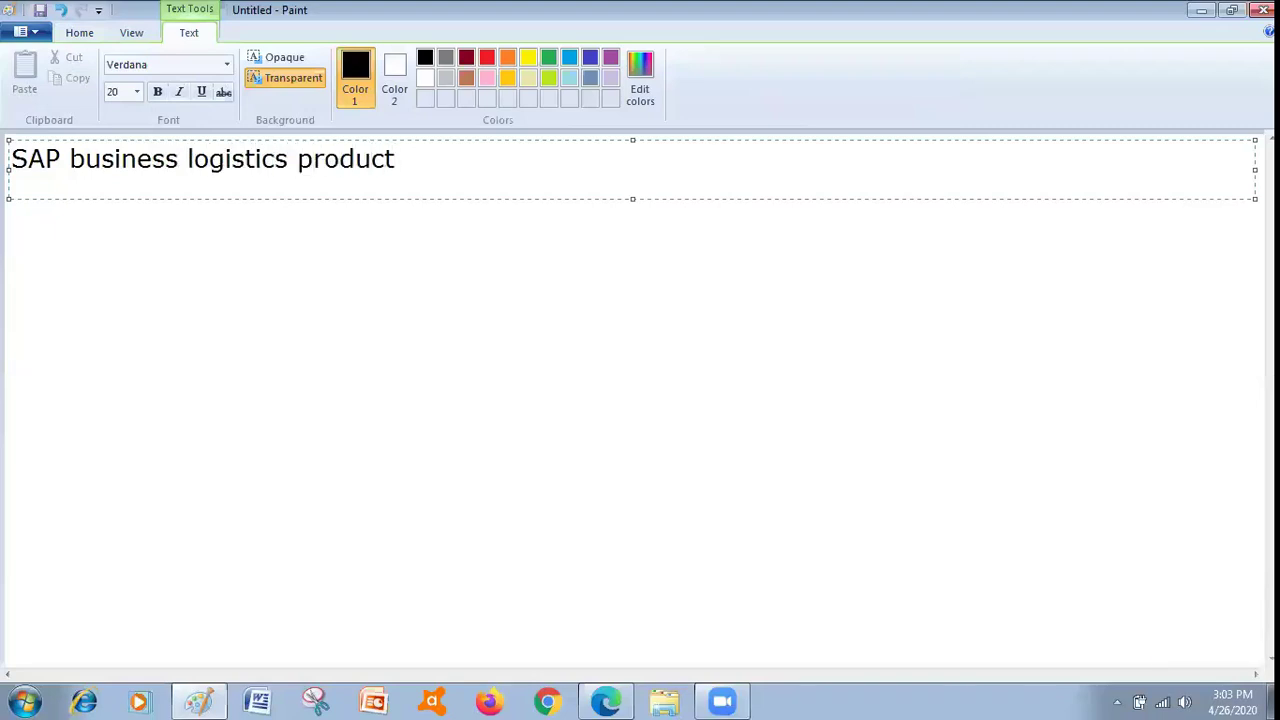
key("Return")
key("Caps_Lock")
type("ERP")
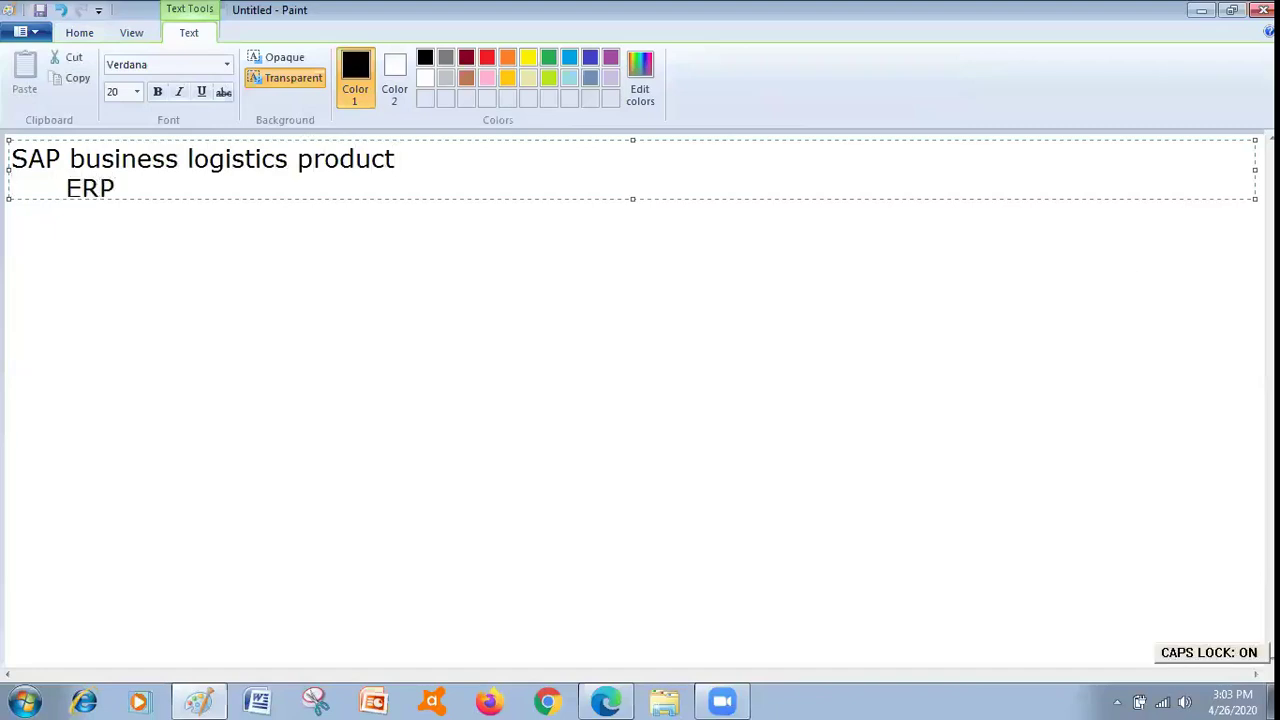
type("6")
key("Caps_Lock")
type("with")
key("Caps_Lock")
type("EHP")
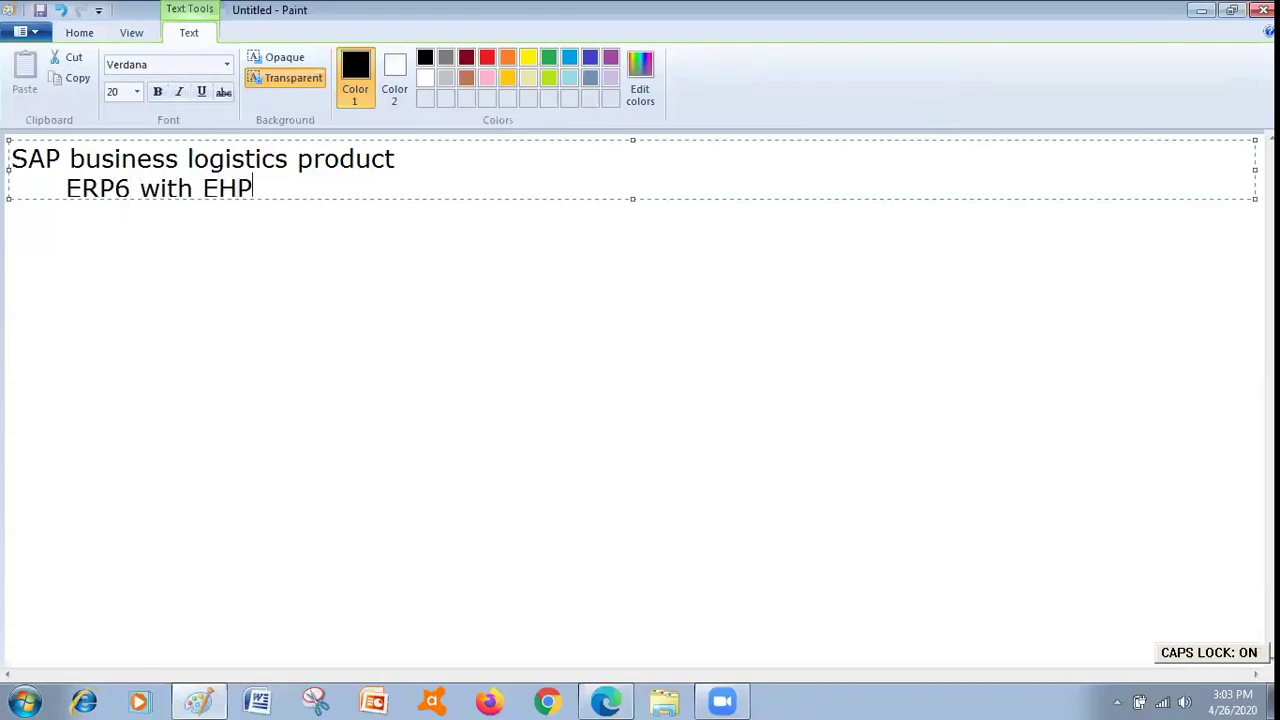
type("5")
key("Return")
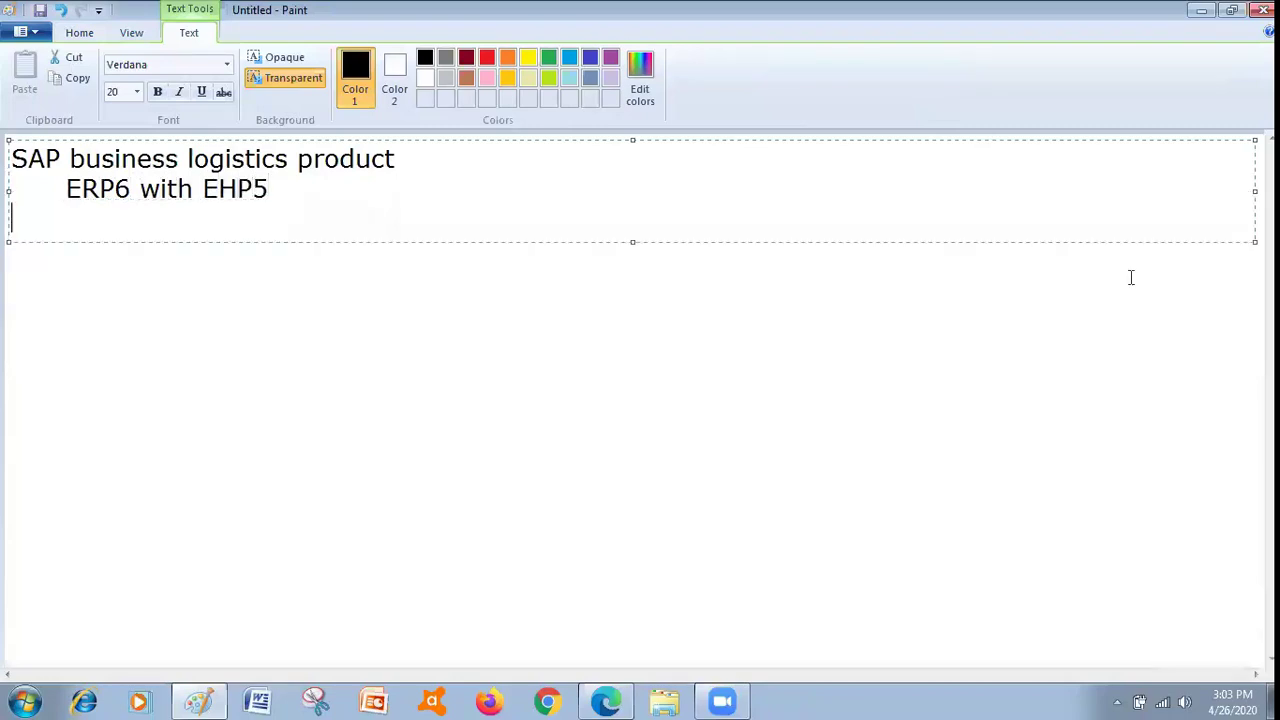
left_click(454, 370)
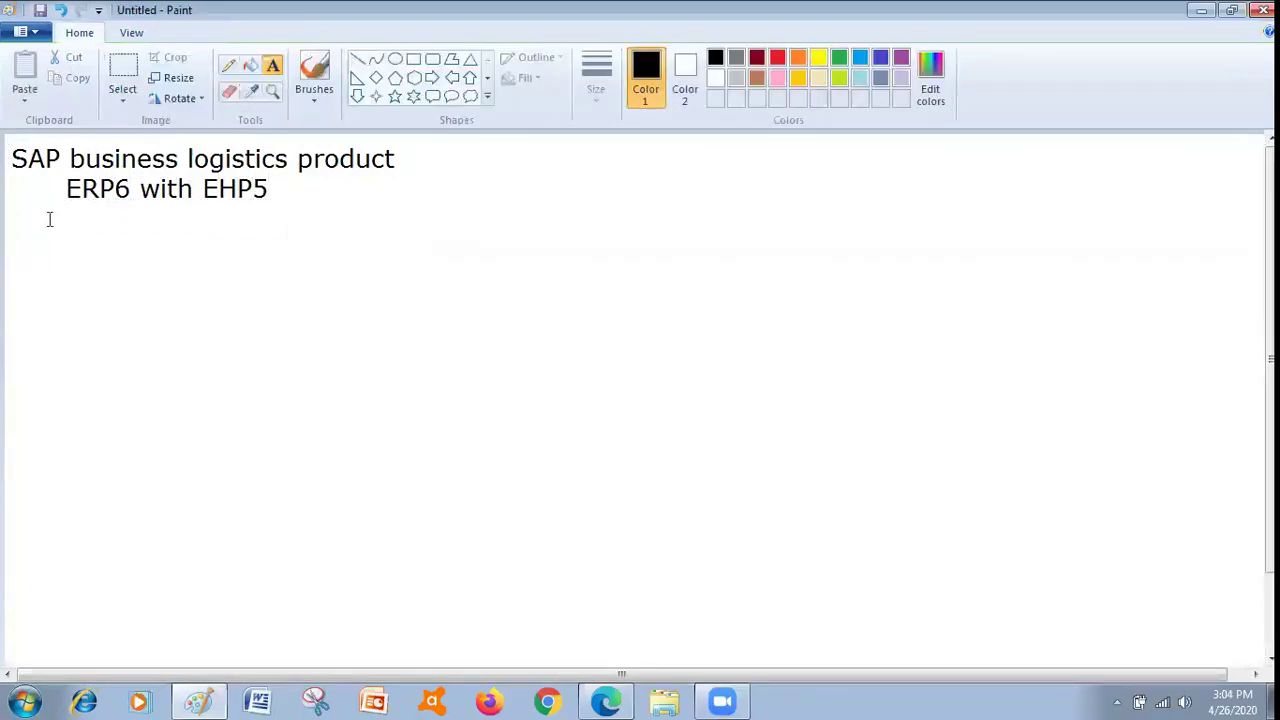
Create a new text box below the first note and type 'start SAP server'
left_click_drag(67, 215, 626, 697)
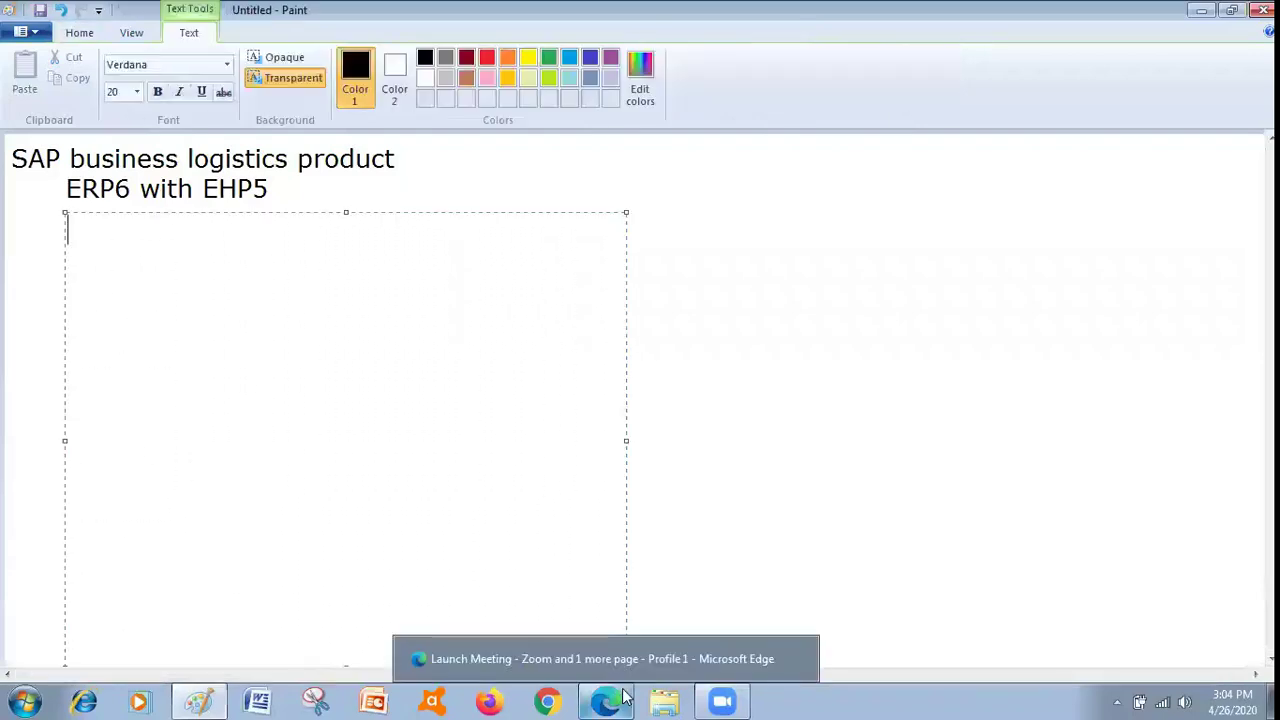
type("S")
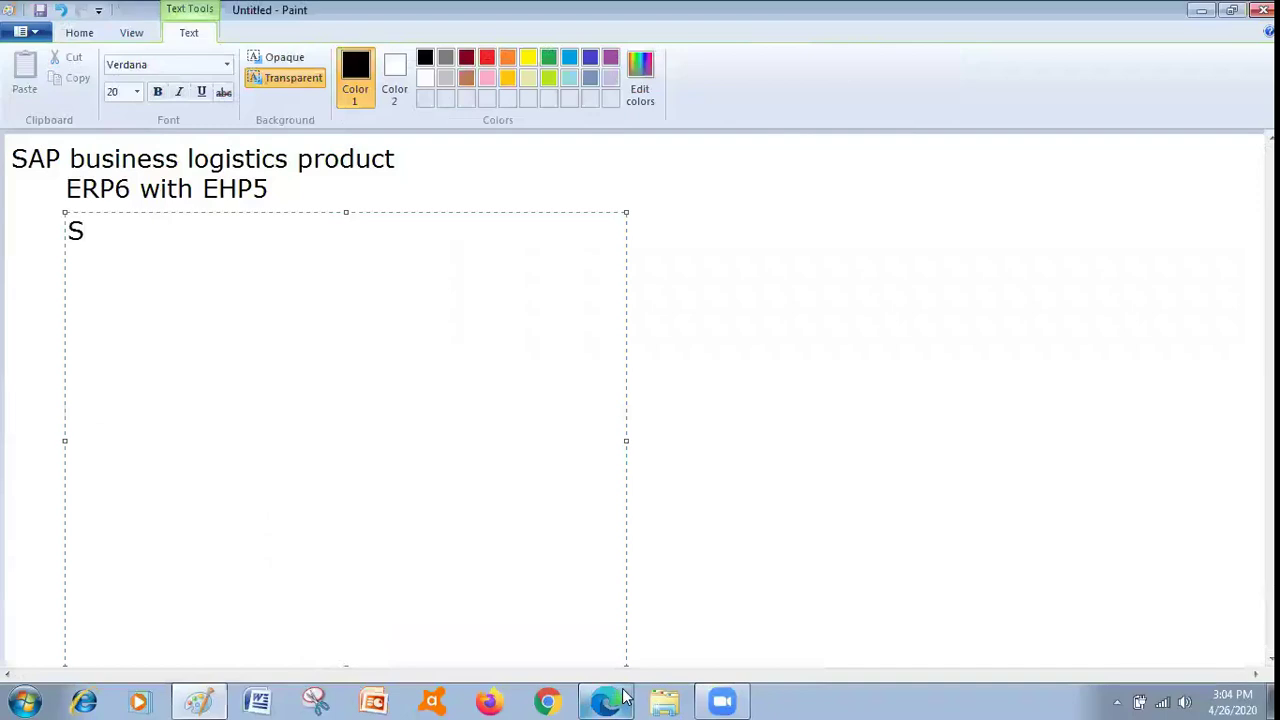
key("BackSpace")
key("Caps_Lock")
type("start")
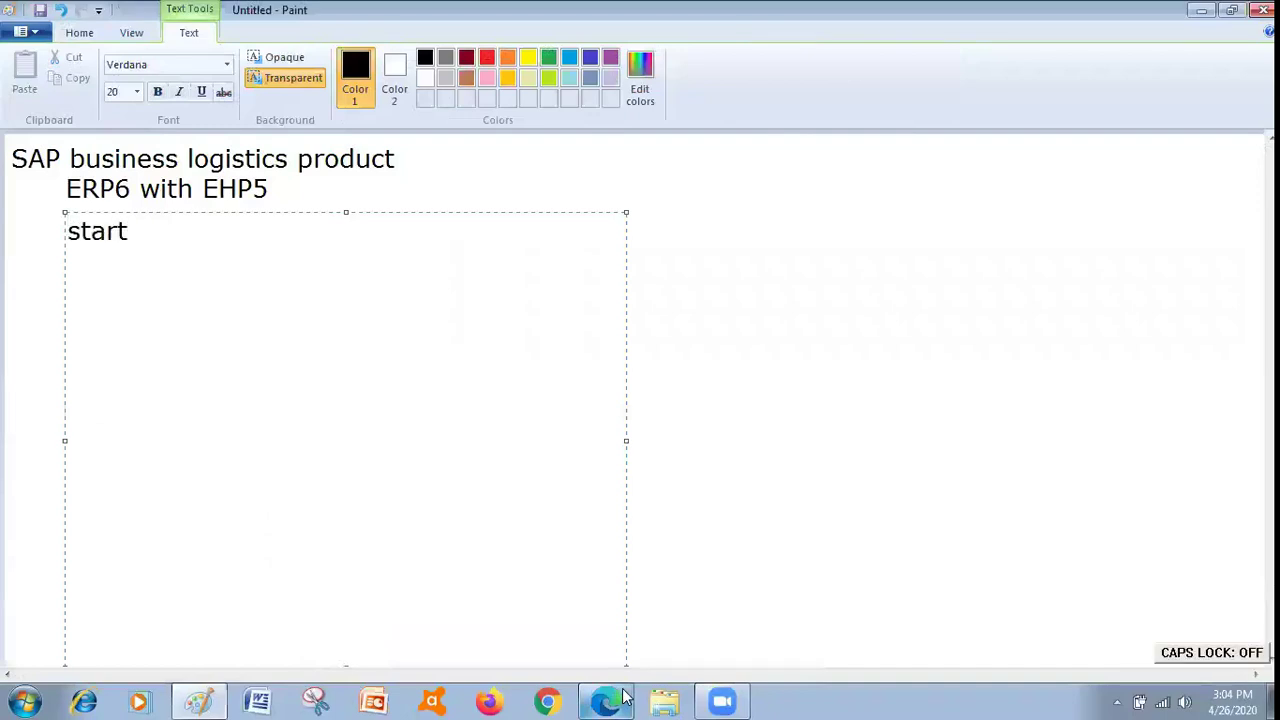
key("Caps_Lock")
type("SAP")
key("Caps_Lock")
type("server")
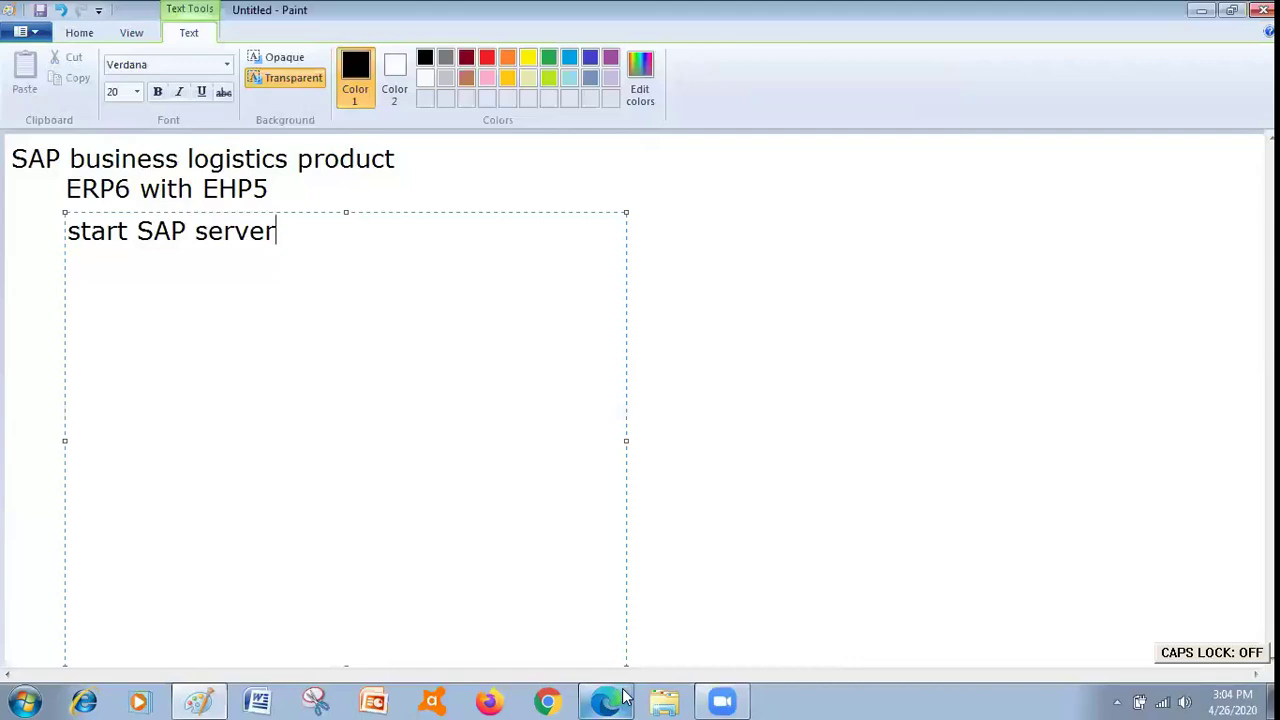
Add the line 'on desktop SapManagement Console' and place the cursor between Sap and Management
key("Return")
type("on dek")
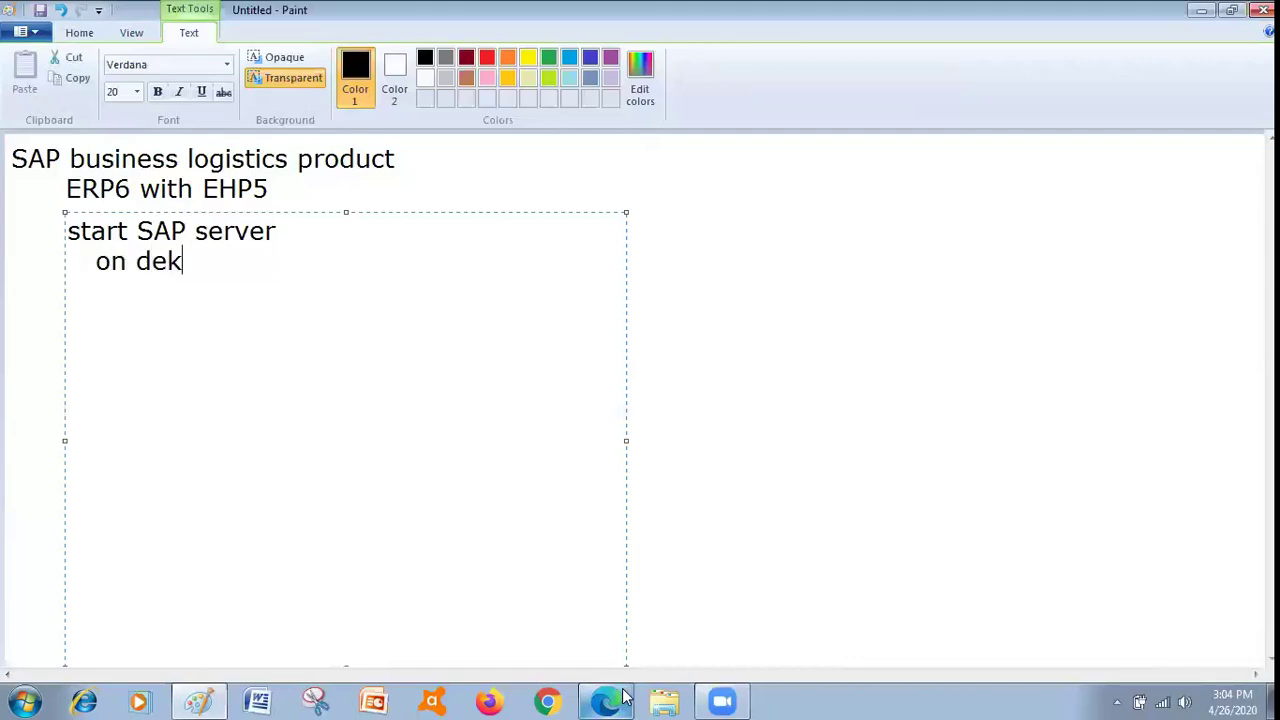
key("BackSpace")
type("sktop Sa")
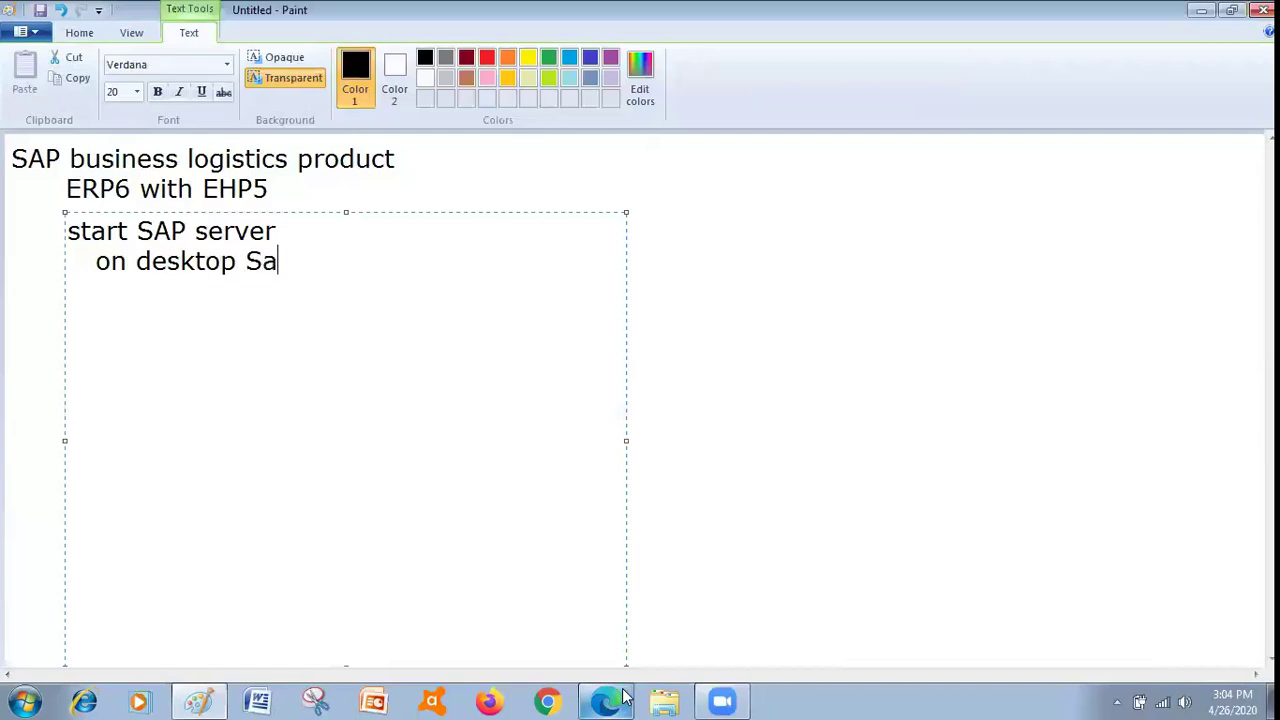
type("pManagement Console")
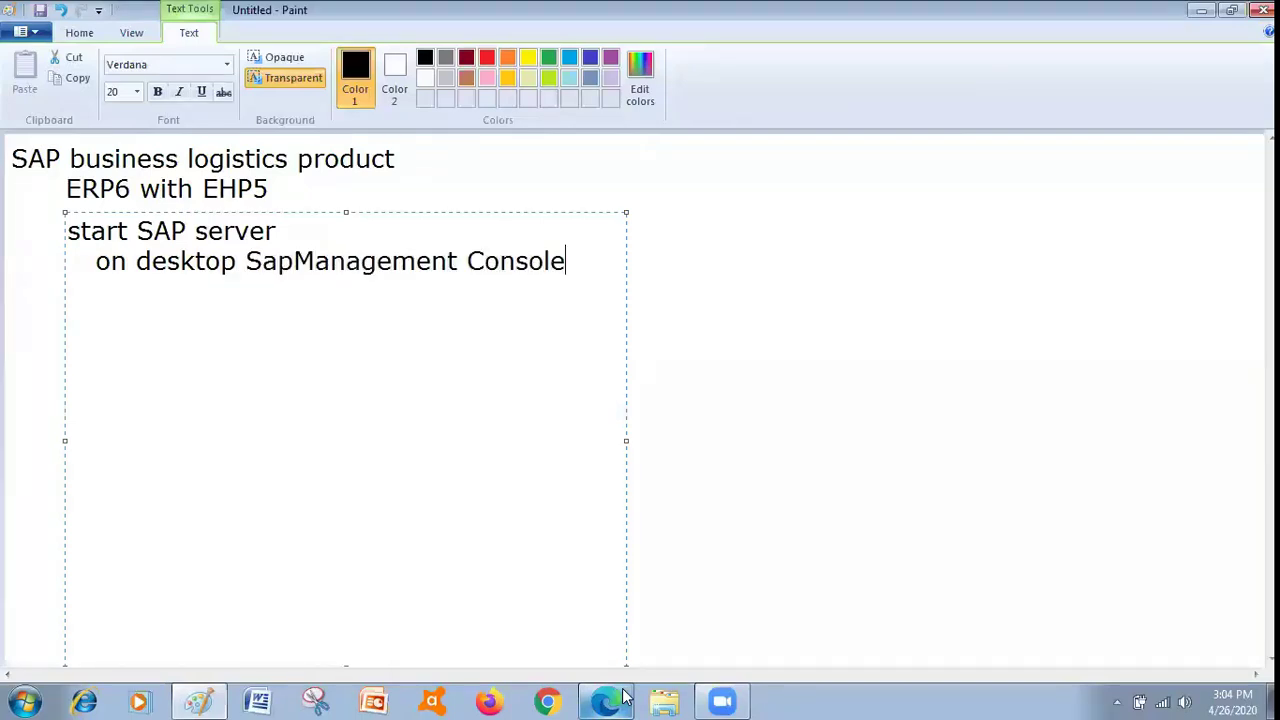
key("Return")
left_click(298, 261)
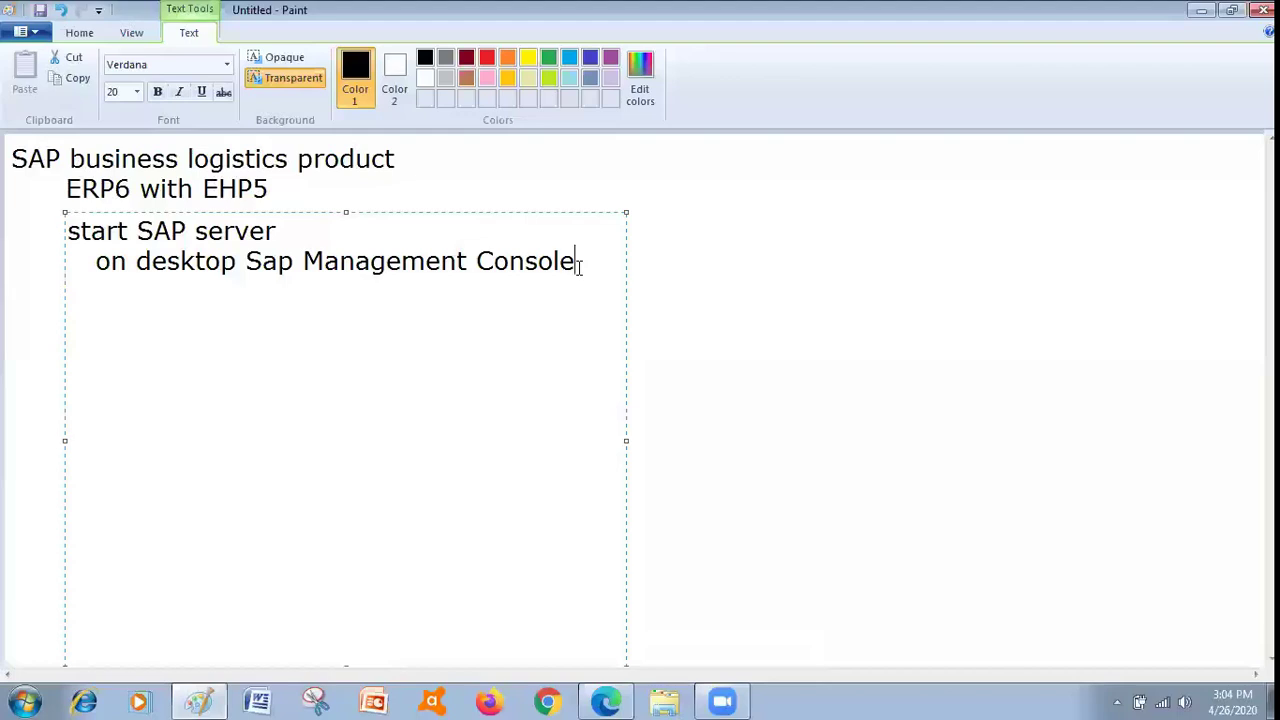
Add lines 'select , start with Open option', 'provide authentication details' and 'Username and Password'
key("Return")
type("select , ")
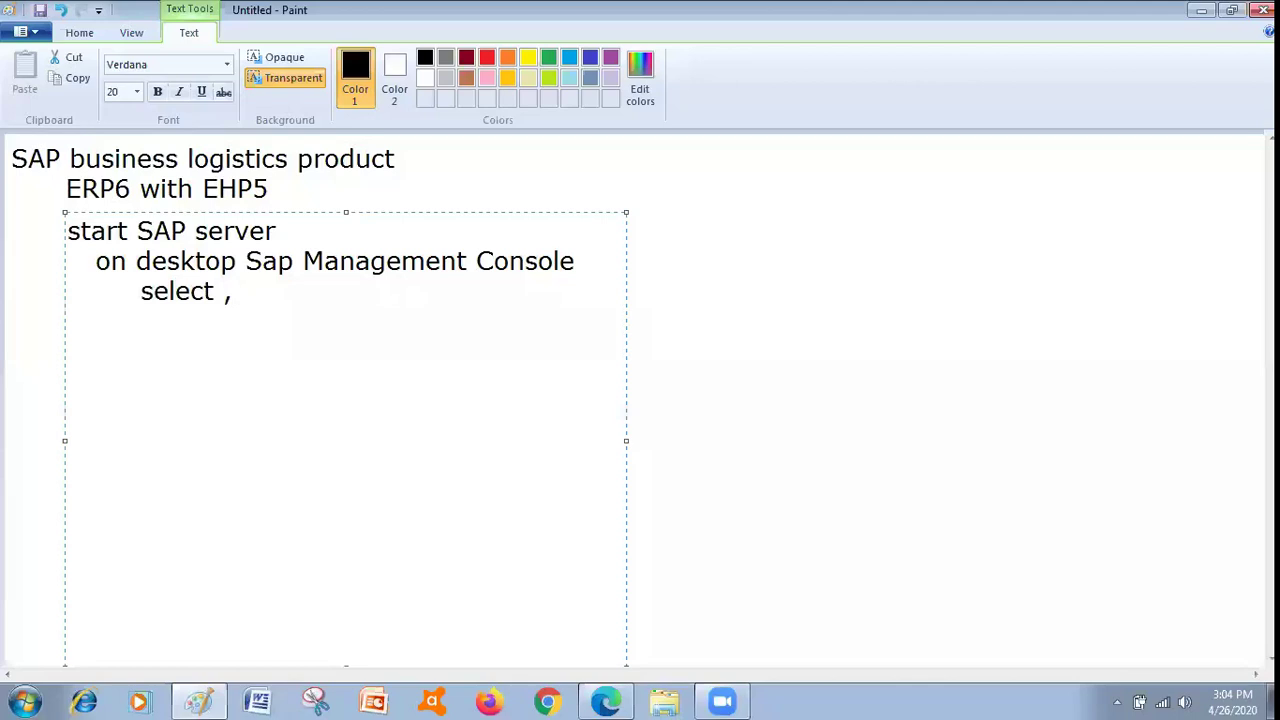
type("start with ")
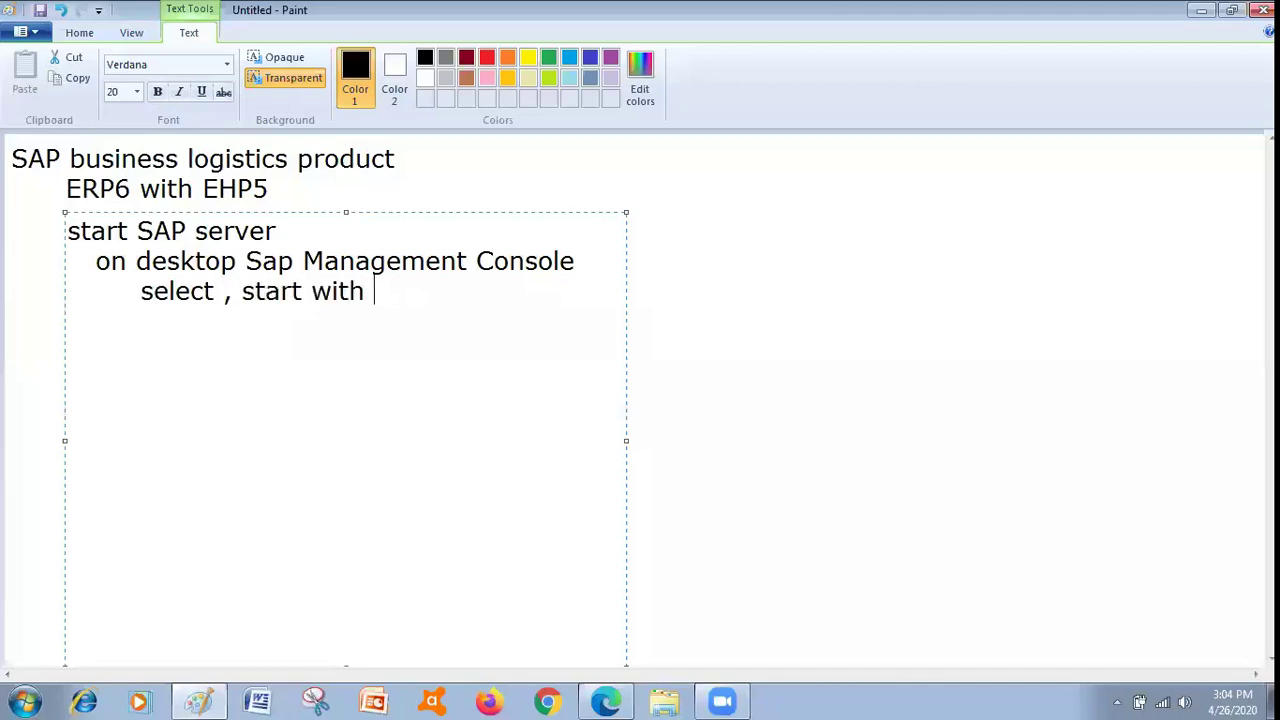
type("Open option")
key("Return")
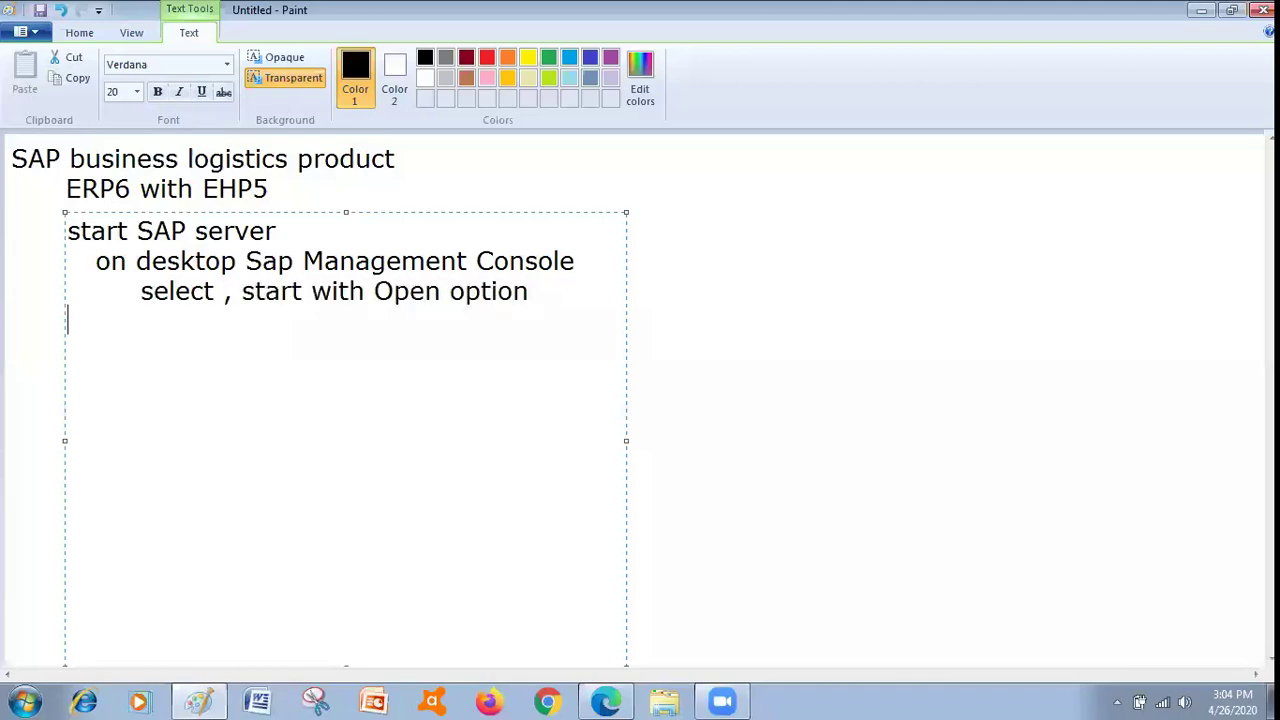
type("provide a")
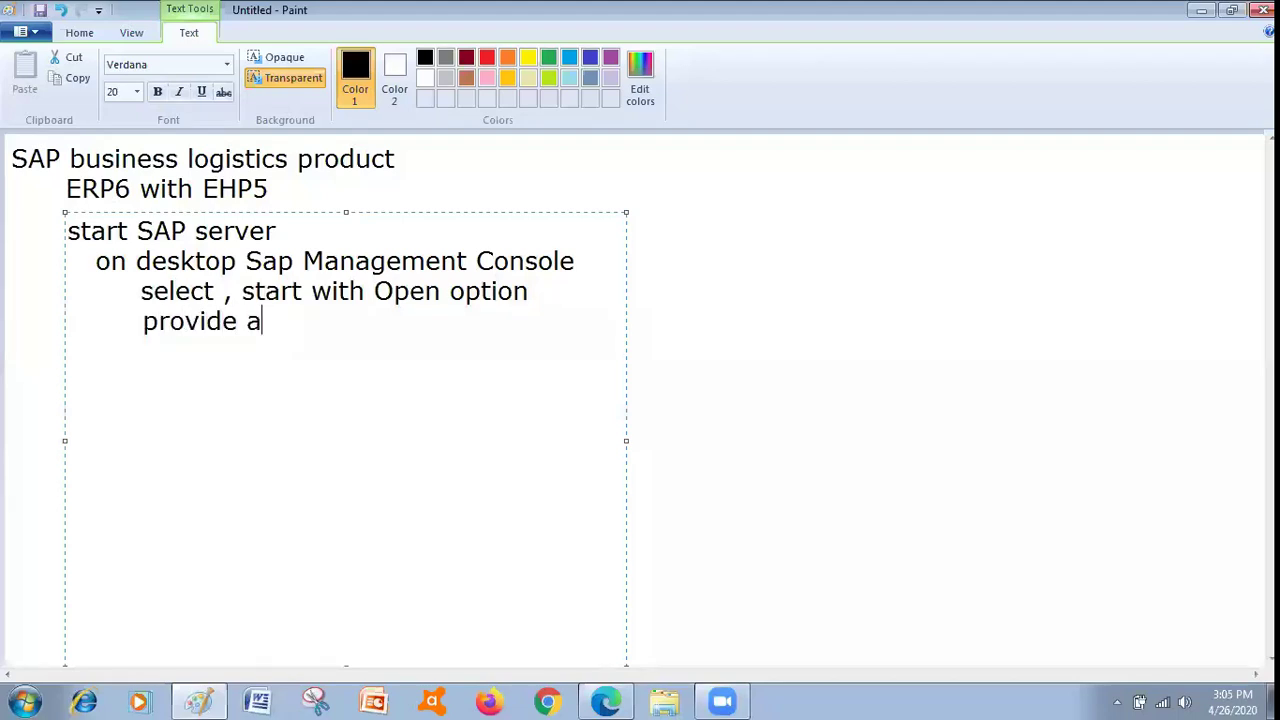
type("uthent")
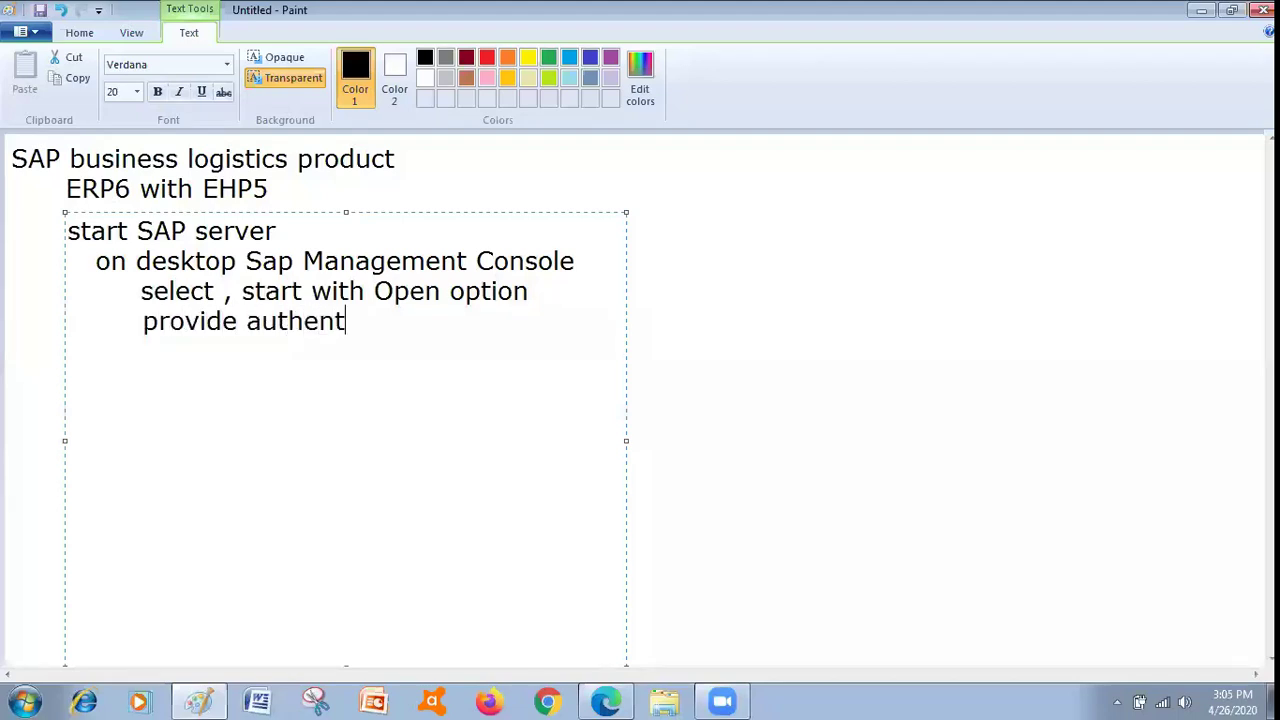
type("ication details")
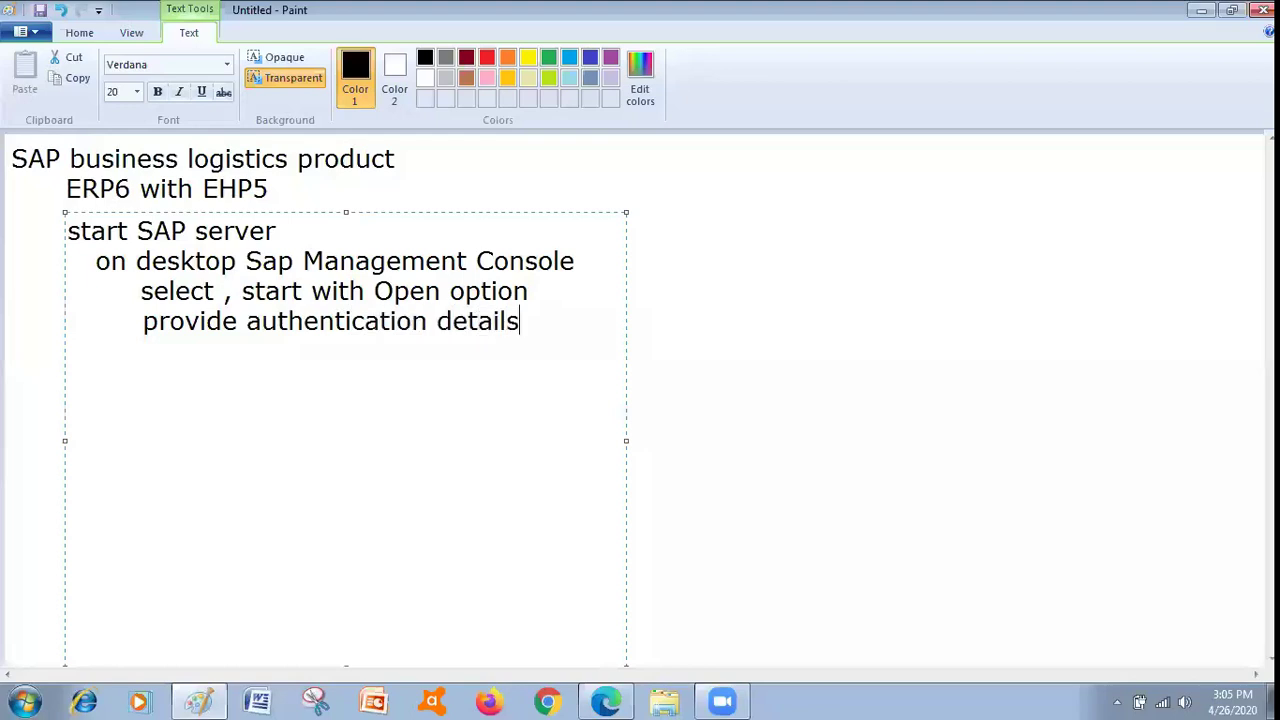
key("Return")
type("Username and Pas")
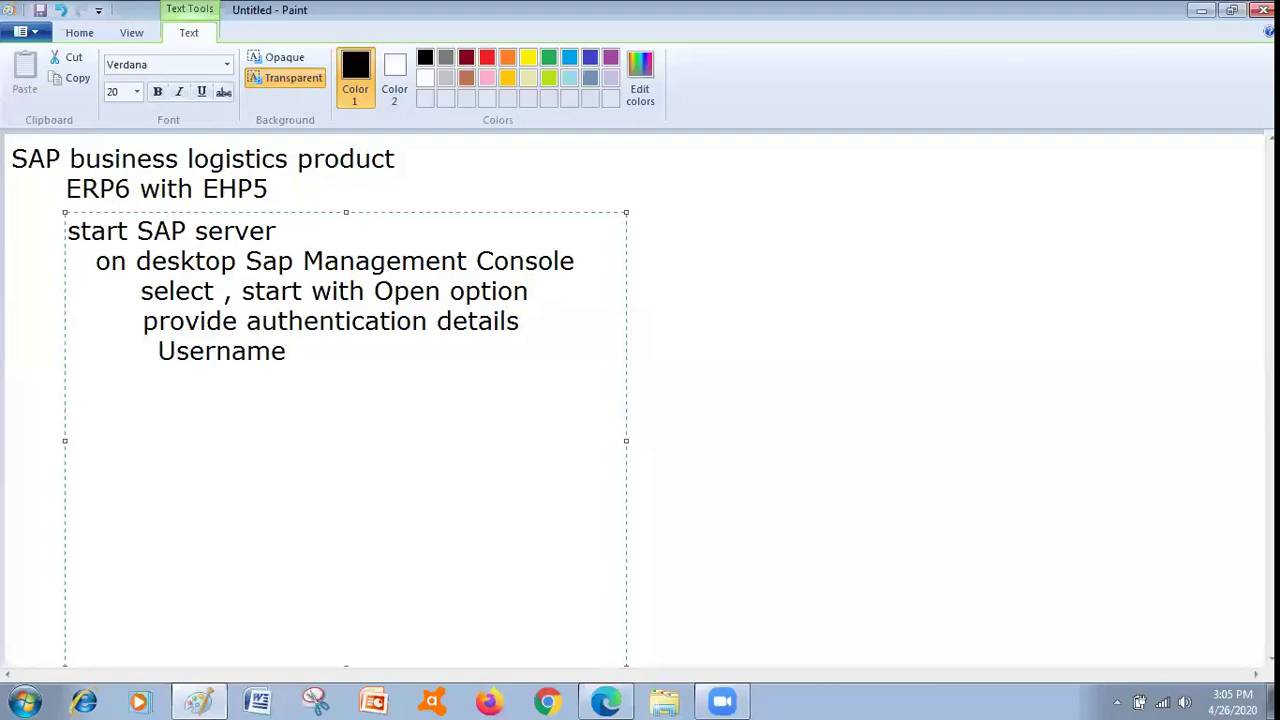
type("sword")
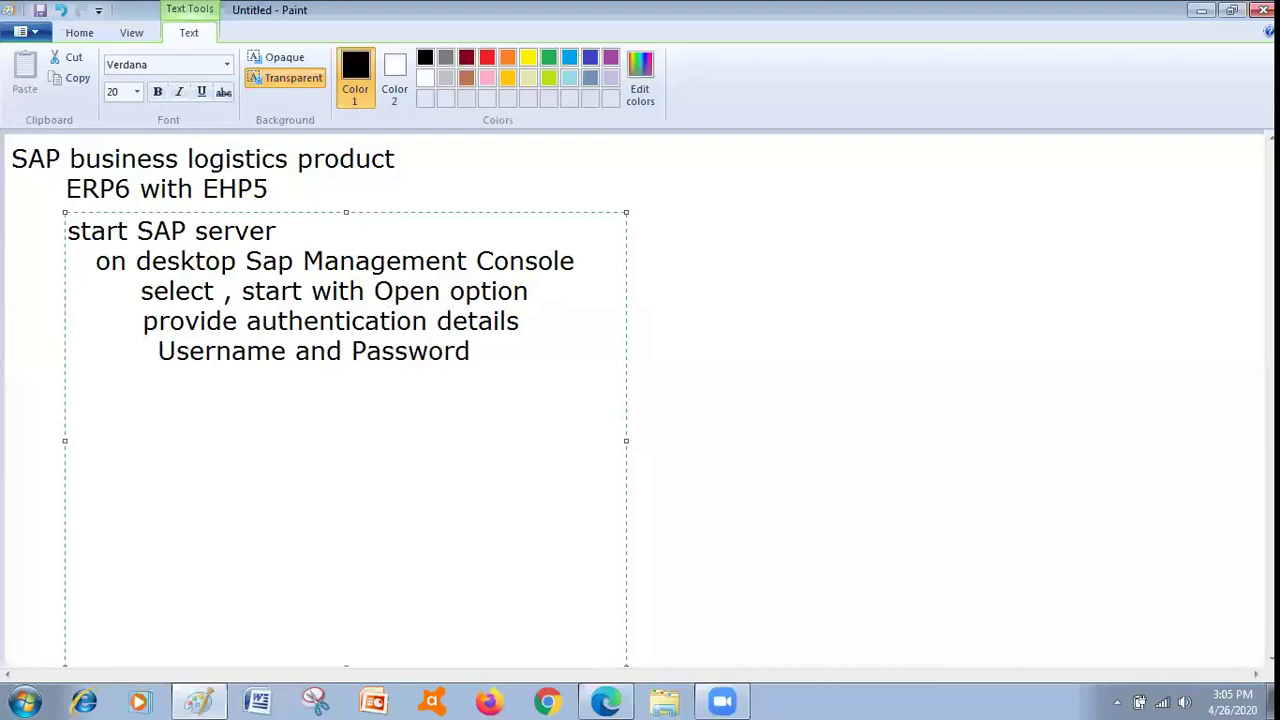
Add the line 'It shows PROCESS status YES', correcting the typos
key("Return")
type("IT sh")
key("BackSpace")
key("BackSpace")
key("BackSpace")
key("BackSpace")
type("t show")
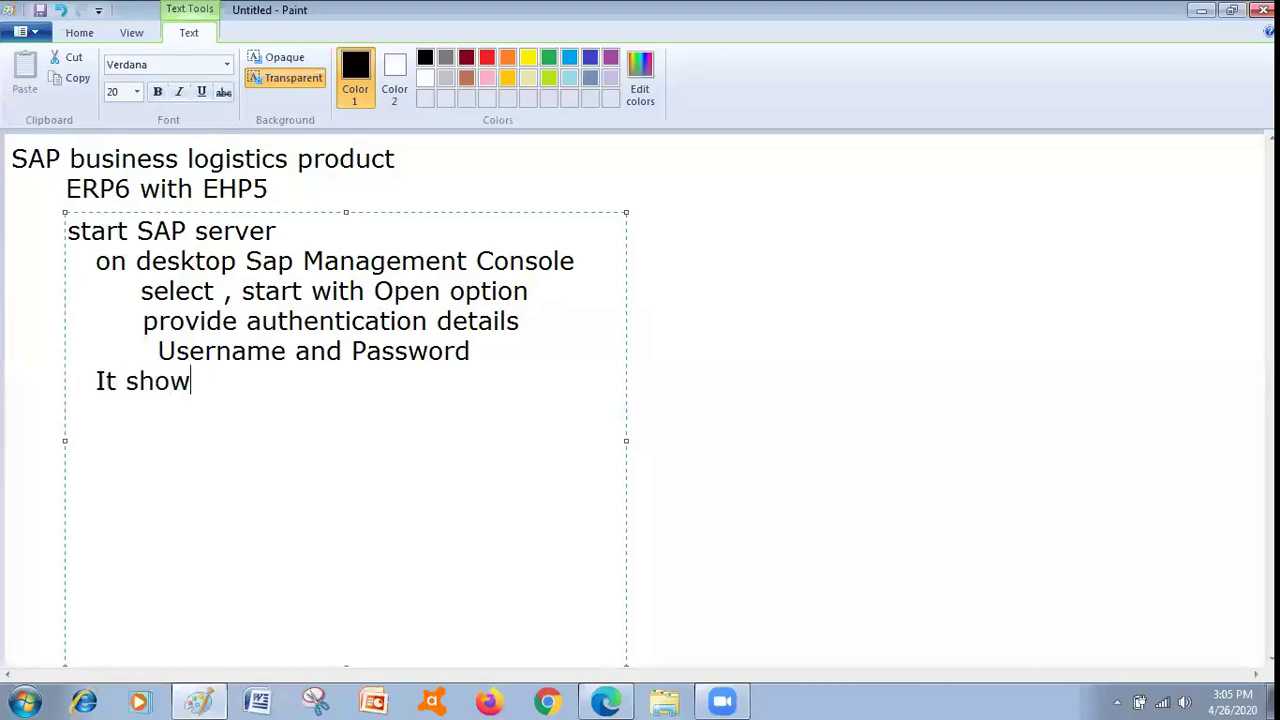
type("s P")
key("Caps_Lock")
type("ROES")
key("BackSpace")
key("BackSpace")
type("CE")
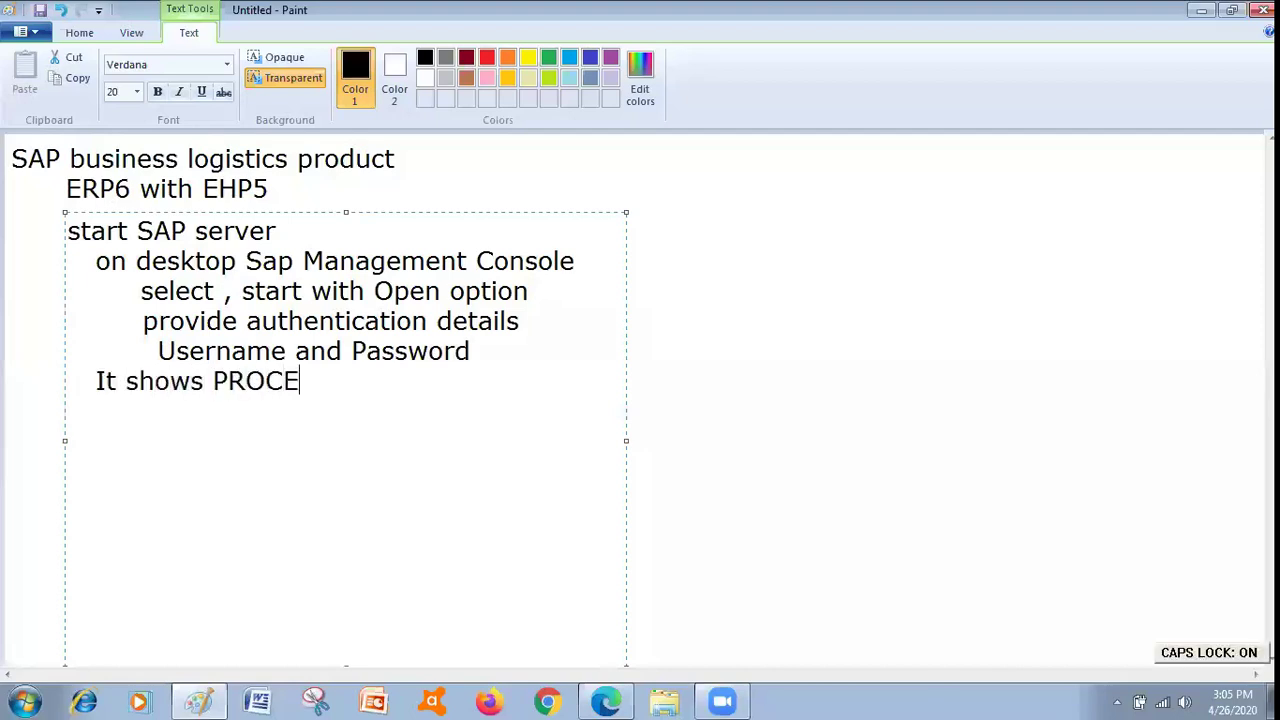
type("SS")
key("Caps_Lock")
type("stat")
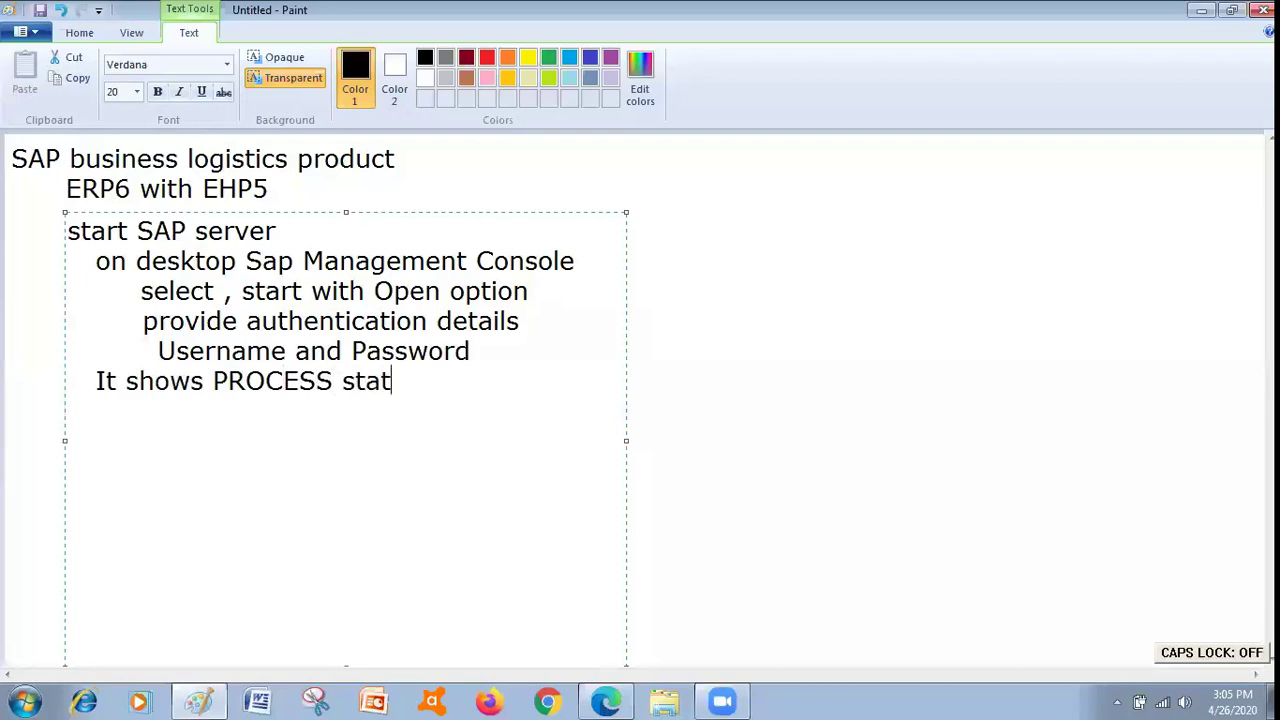
type("us")
key("Caps_Lock")
type("YES")
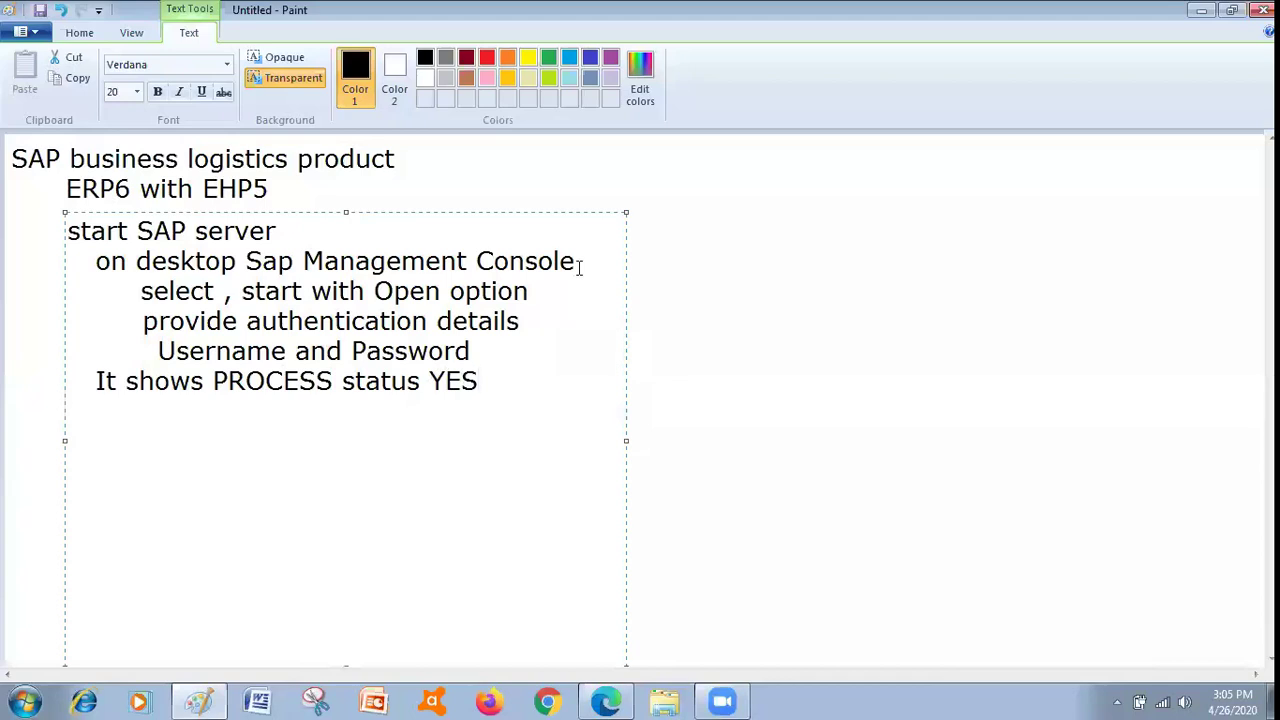
Add the lines 'to connect Server' and 'on desktop' below the status line
key("Return")
type("TO")
key("BackSpace")
key("BackSpace")
key("Caps_Lock")
key("BackSpace")
type("to connect ")
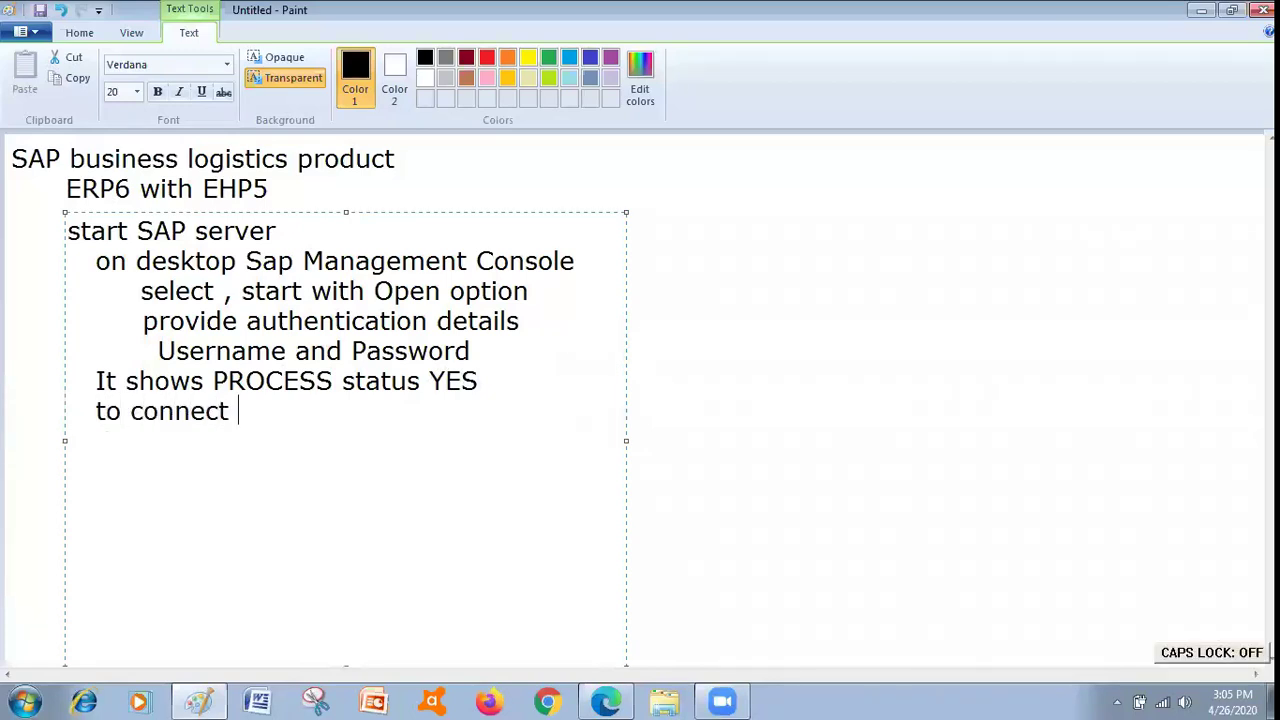
type("Server")
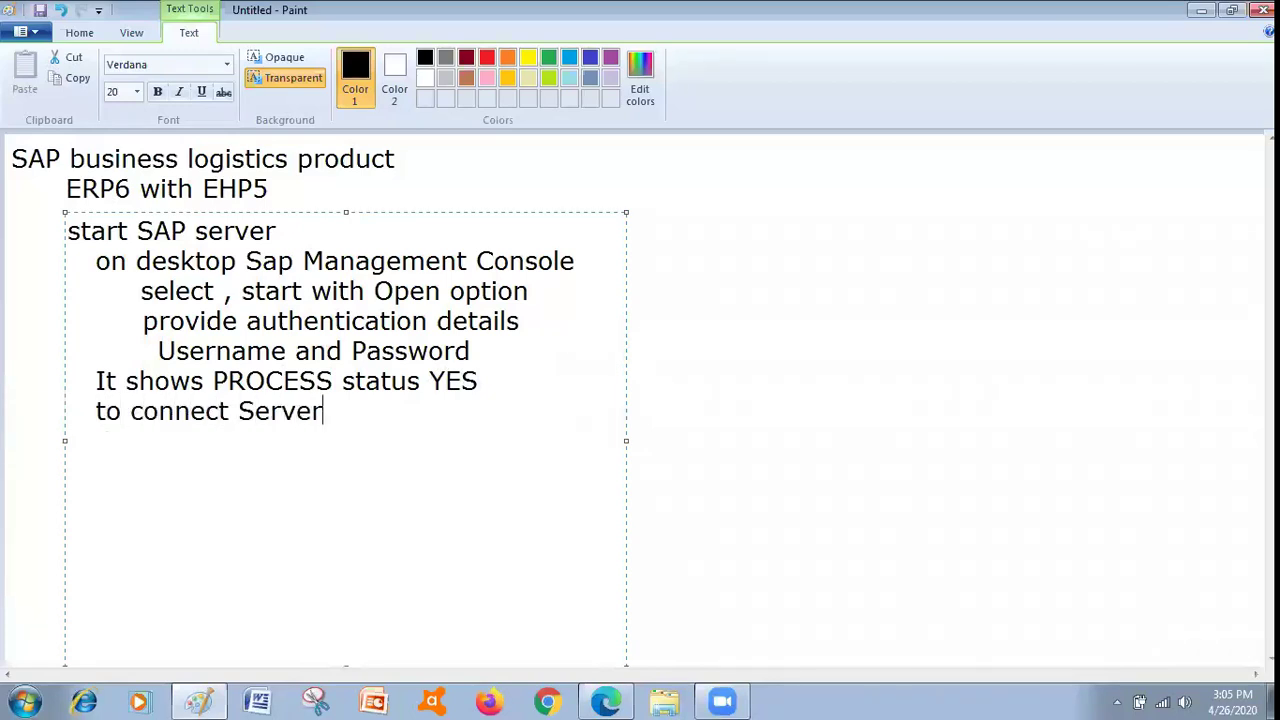
key("Return")
type("on desktop")
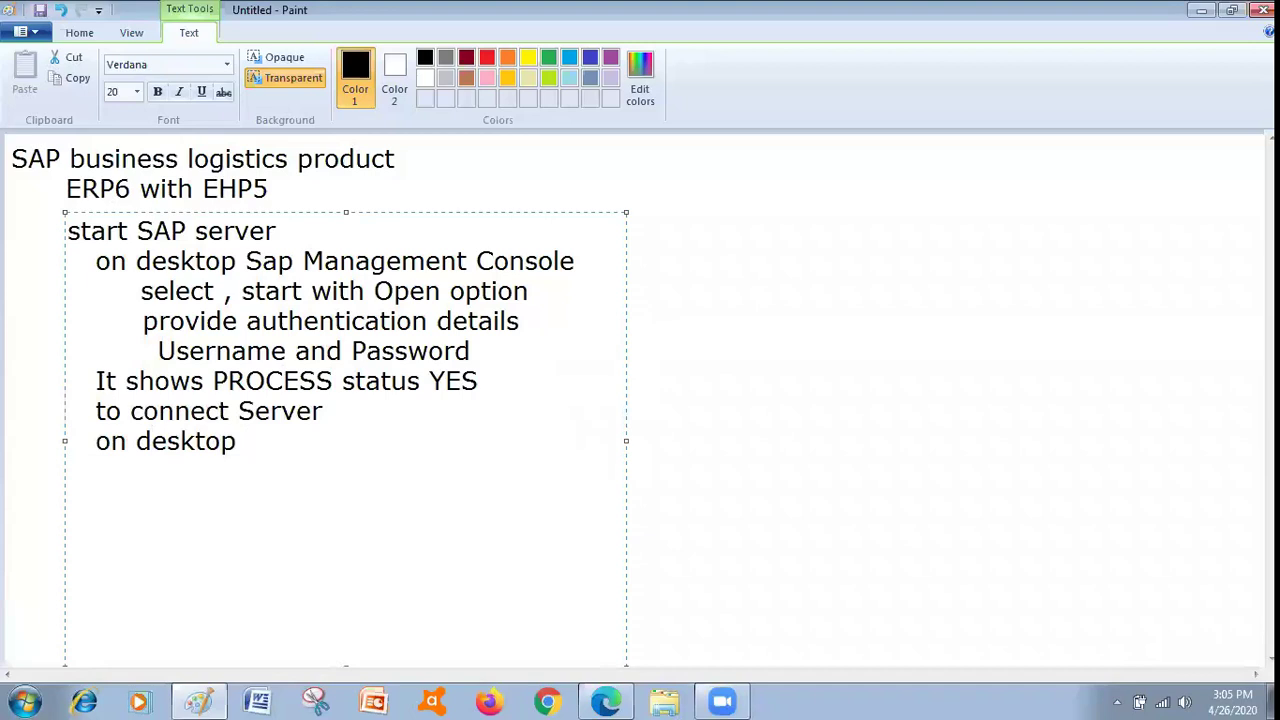
Add the line 'select SAP GUI Logon Pad' and commit the notes to the canvas
key("Return")
type("selcet")
key("Caps_Lock")
key("BackSpace")
key("BackSpace")
key("BackSpace")
type("e")
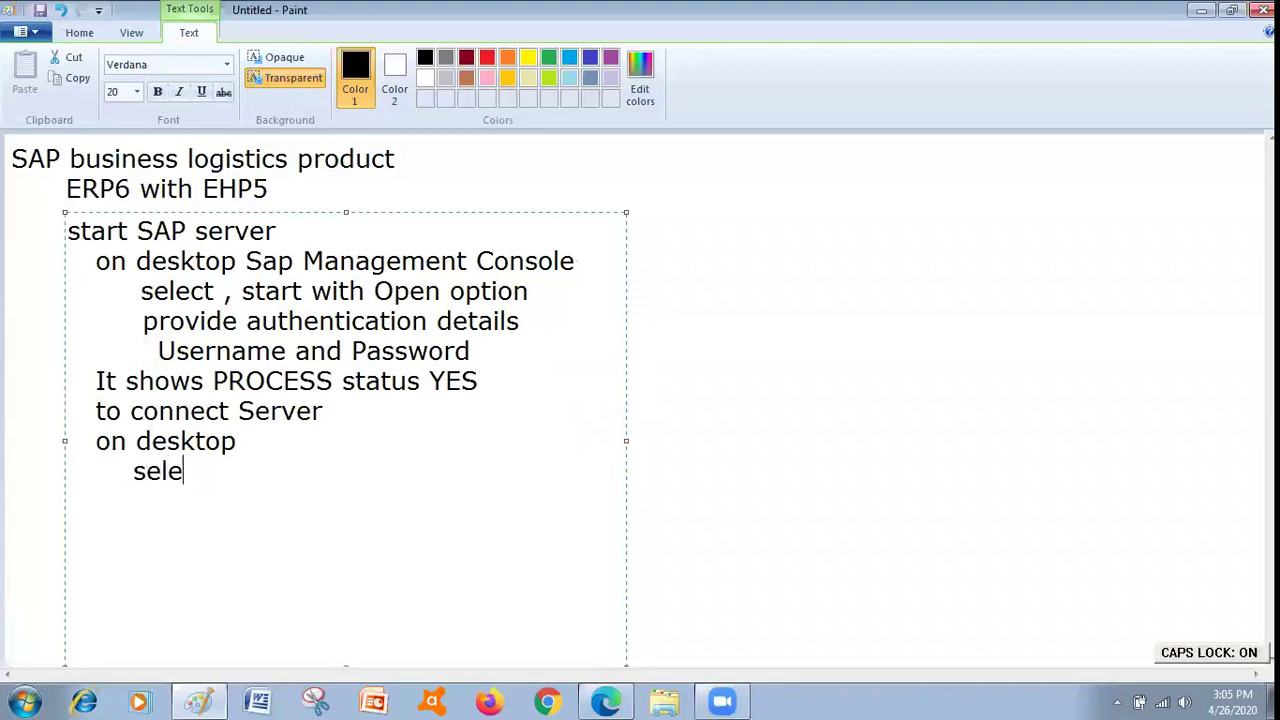
type("ct SAP GUI")
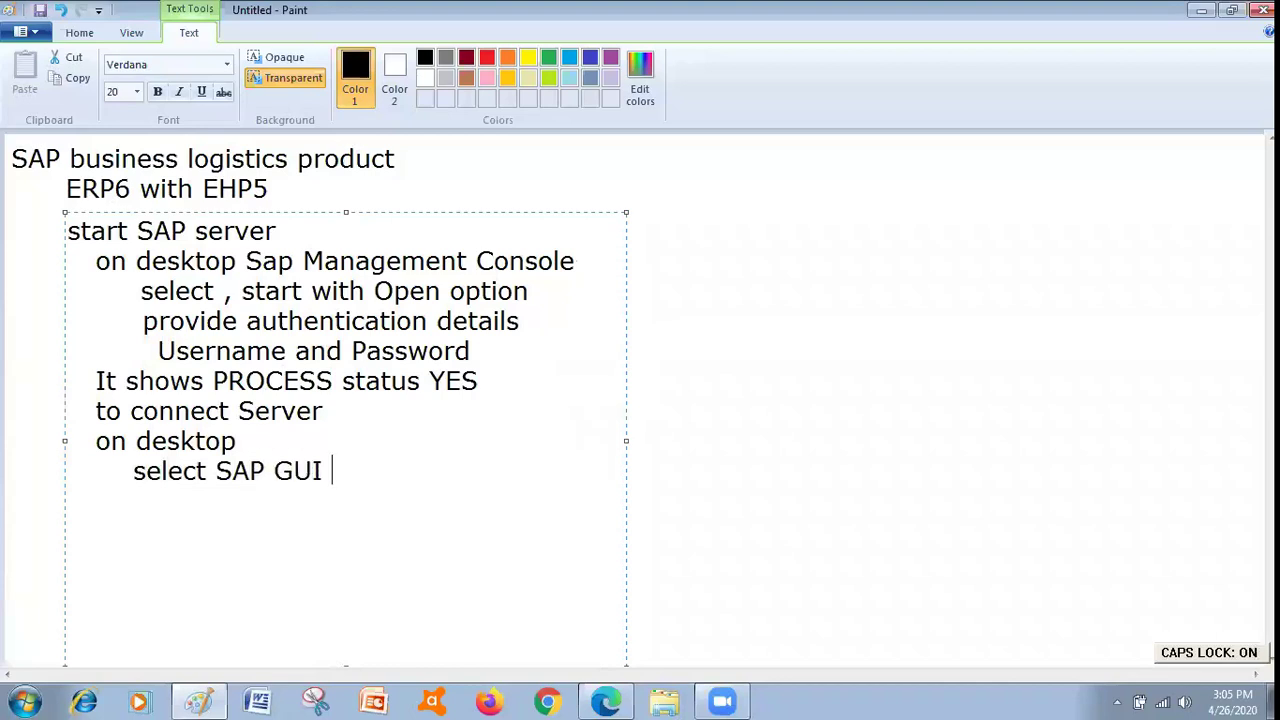
key("Caps_Lock")
type("Logon P")
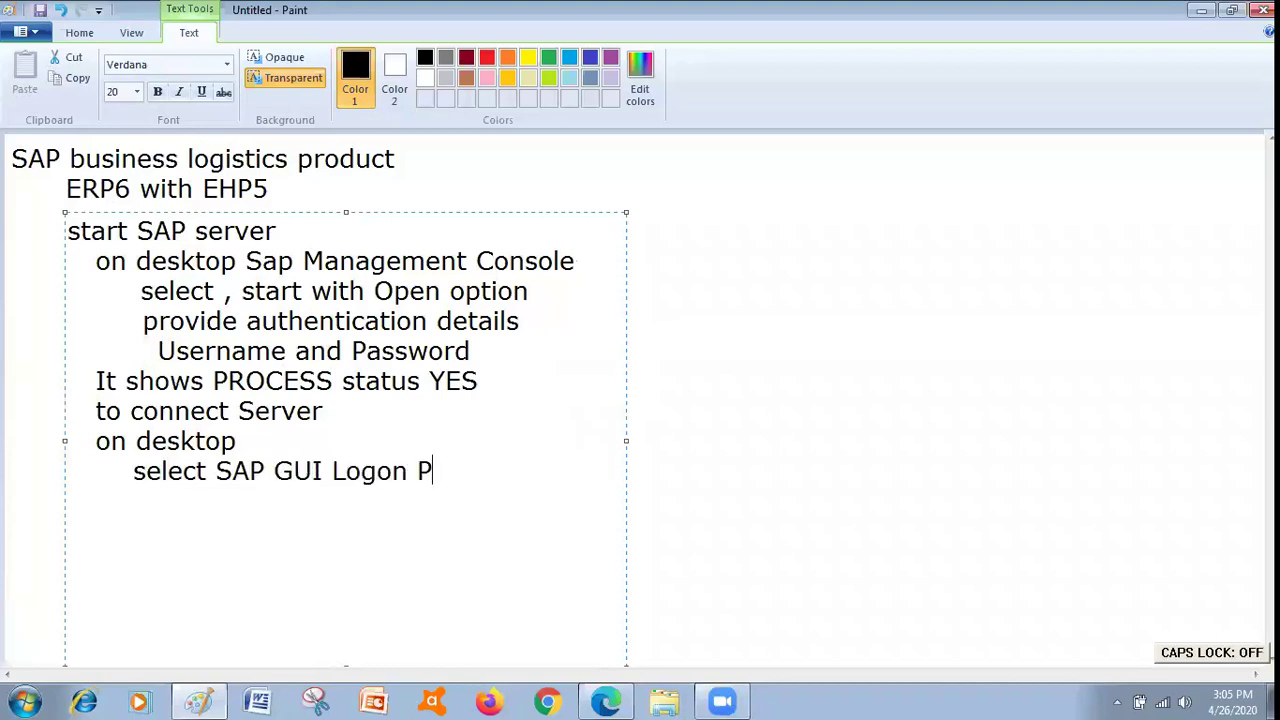
type("ad")
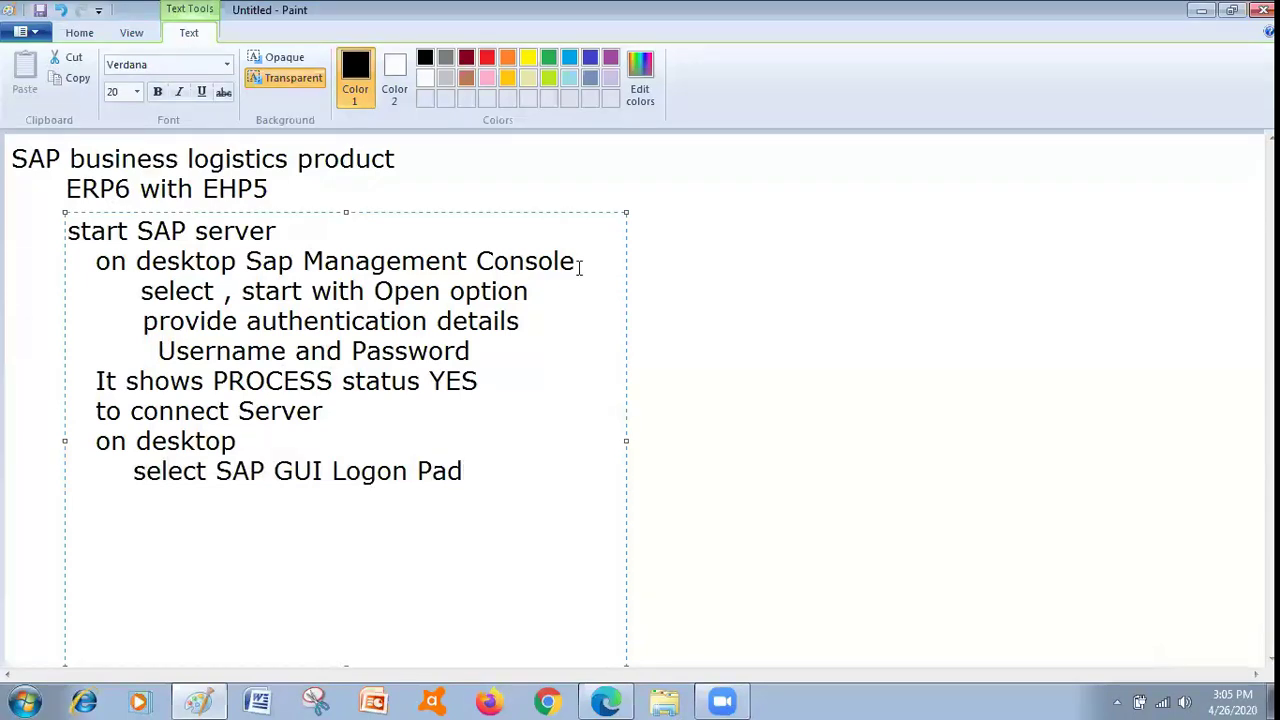
left_click(780, 217)
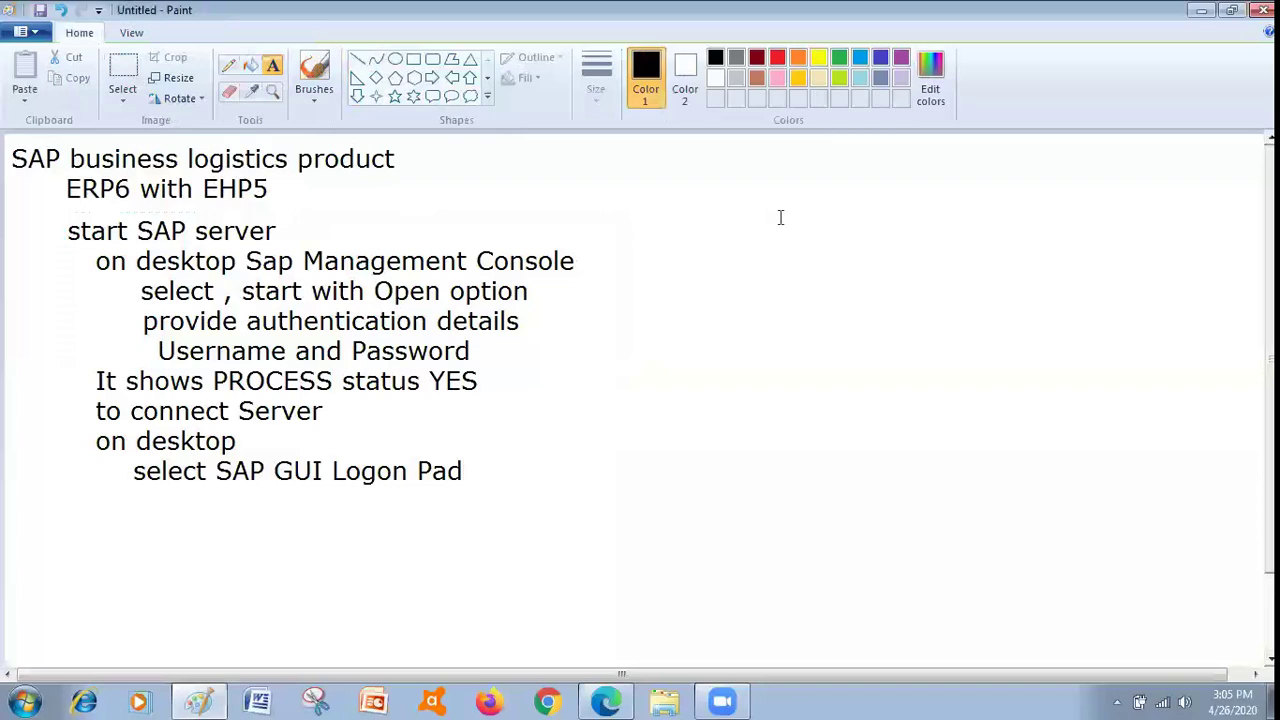
Minimize Paint and rearrange the desktop icons, placing SAP Logon beside SAP ABAP HISTORY
left_click(1201, 10)
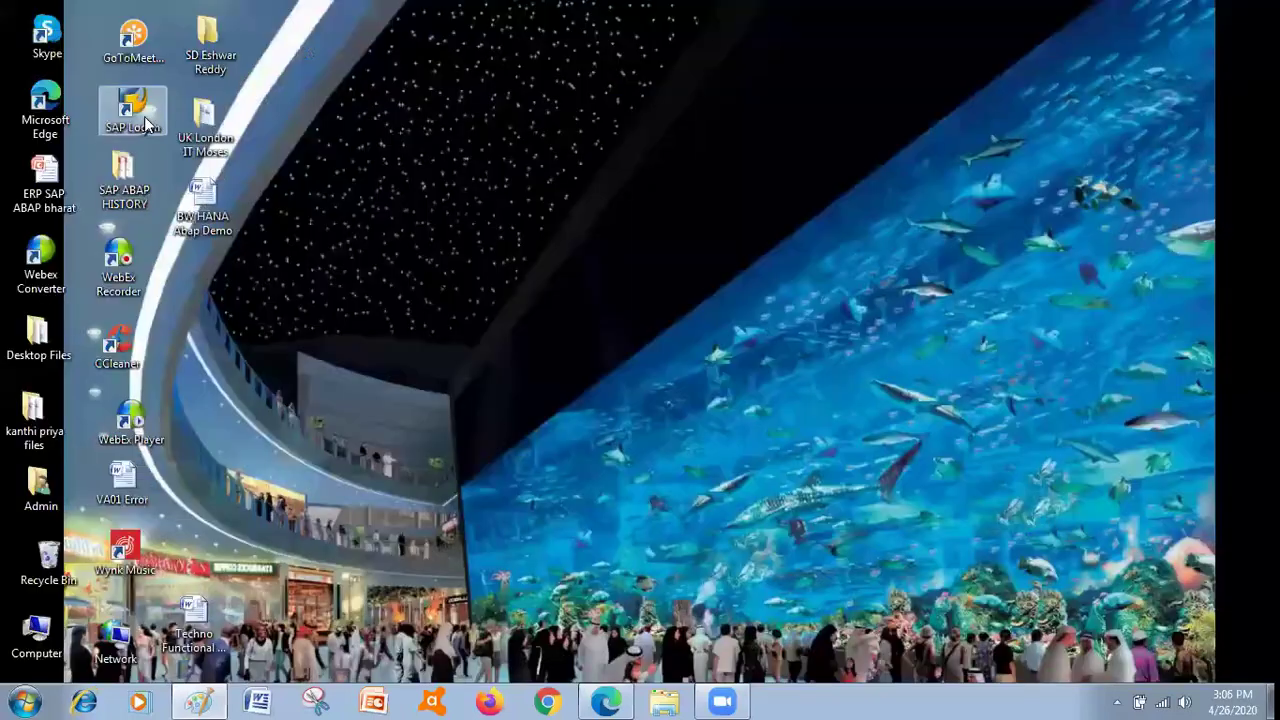
left_click_drag(145, 122, 344, 122)
left_click(209, 45)
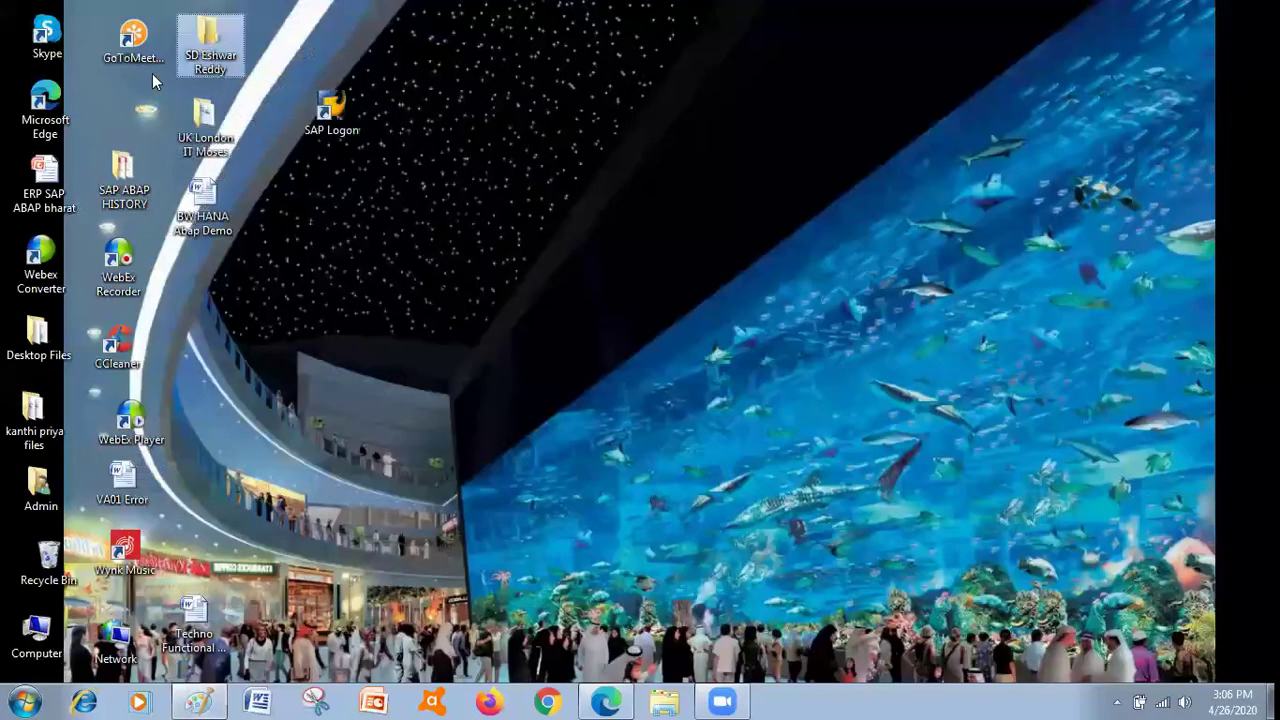
left_click_drag(153, 82, 138, 108)
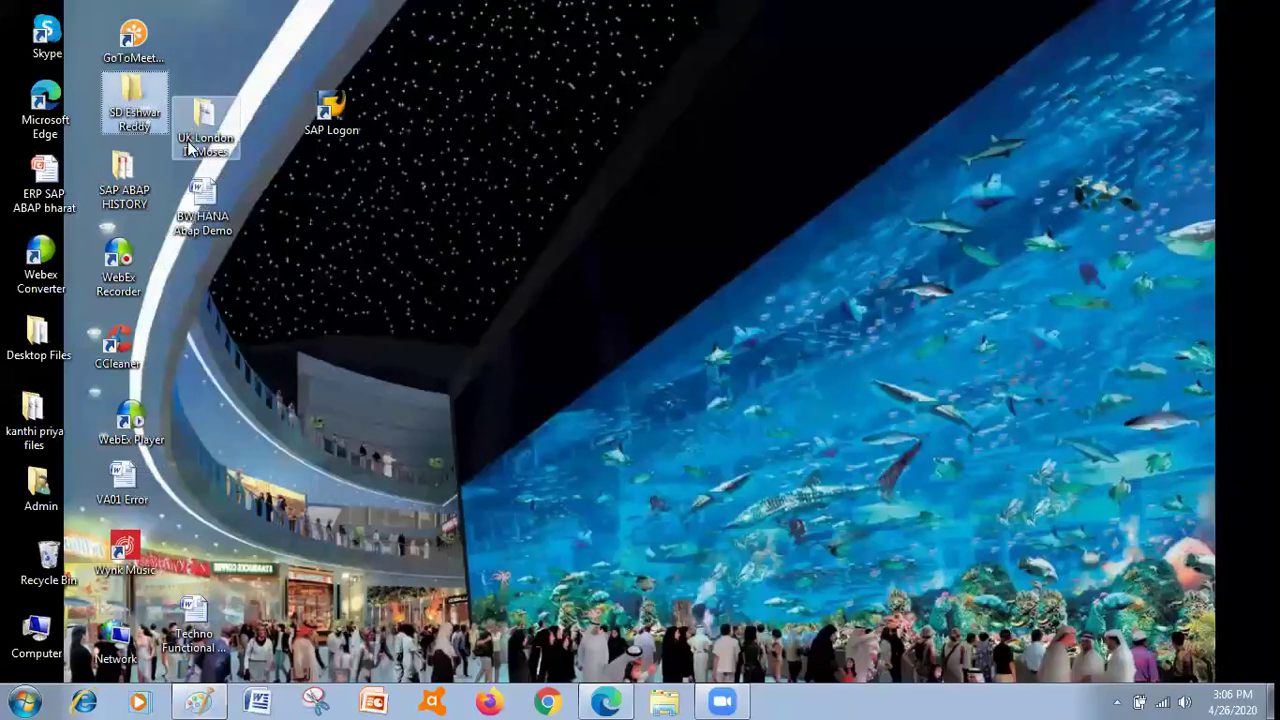
left_click_drag(190, 152, 186, 296)
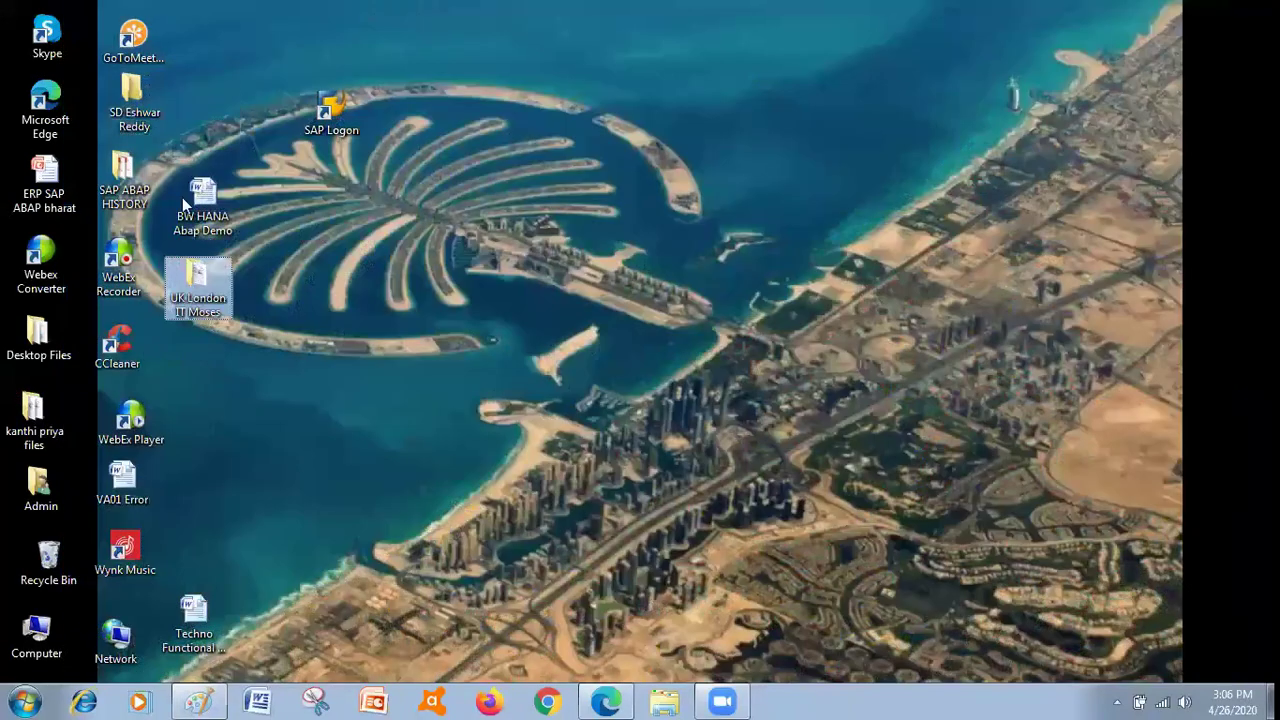
left_click_drag(206, 189, 205, 514)
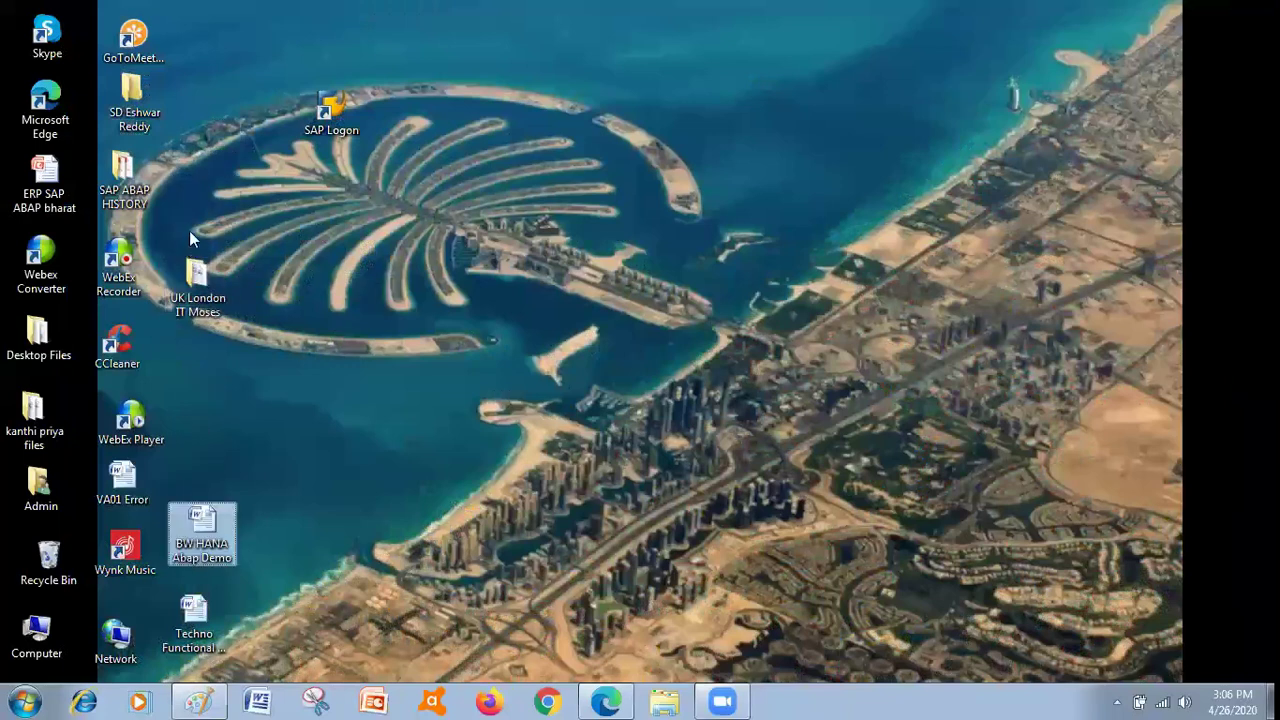
left_click_drag(200, 290, 212, 94)
left_click_drag(330, 118, 313, 134)
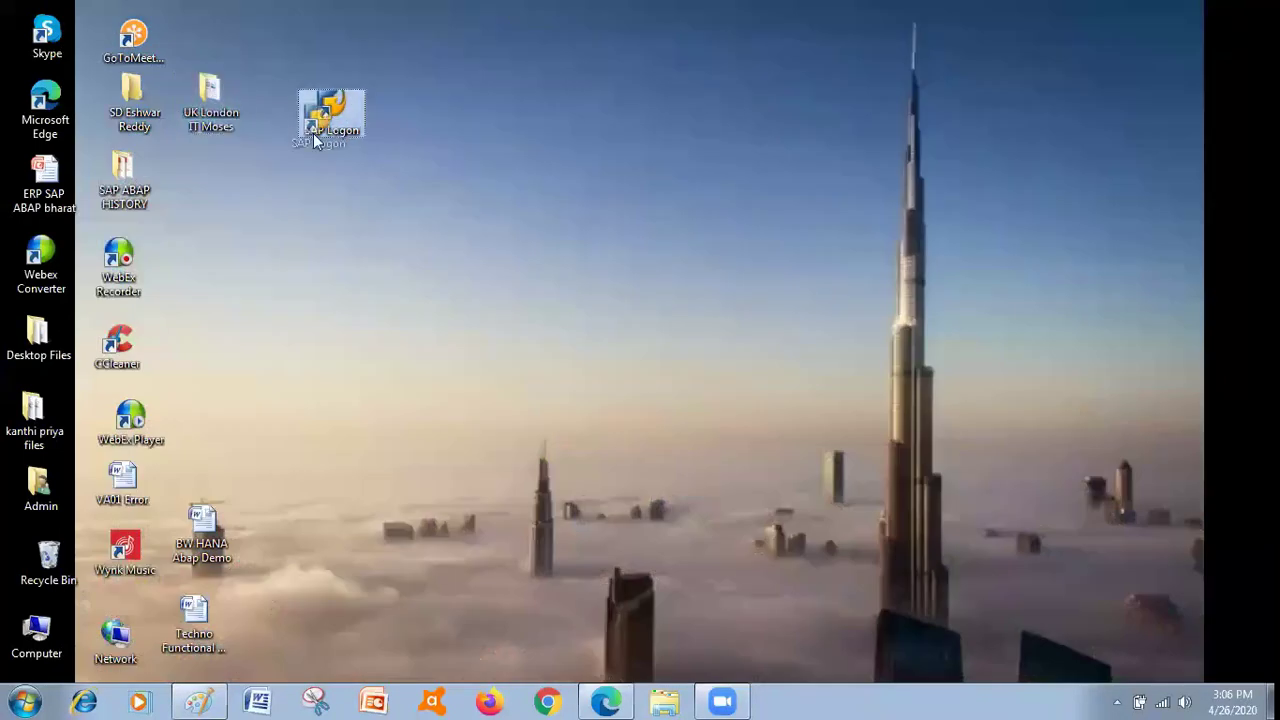
left_click_drag(219, 180, 219, 181)
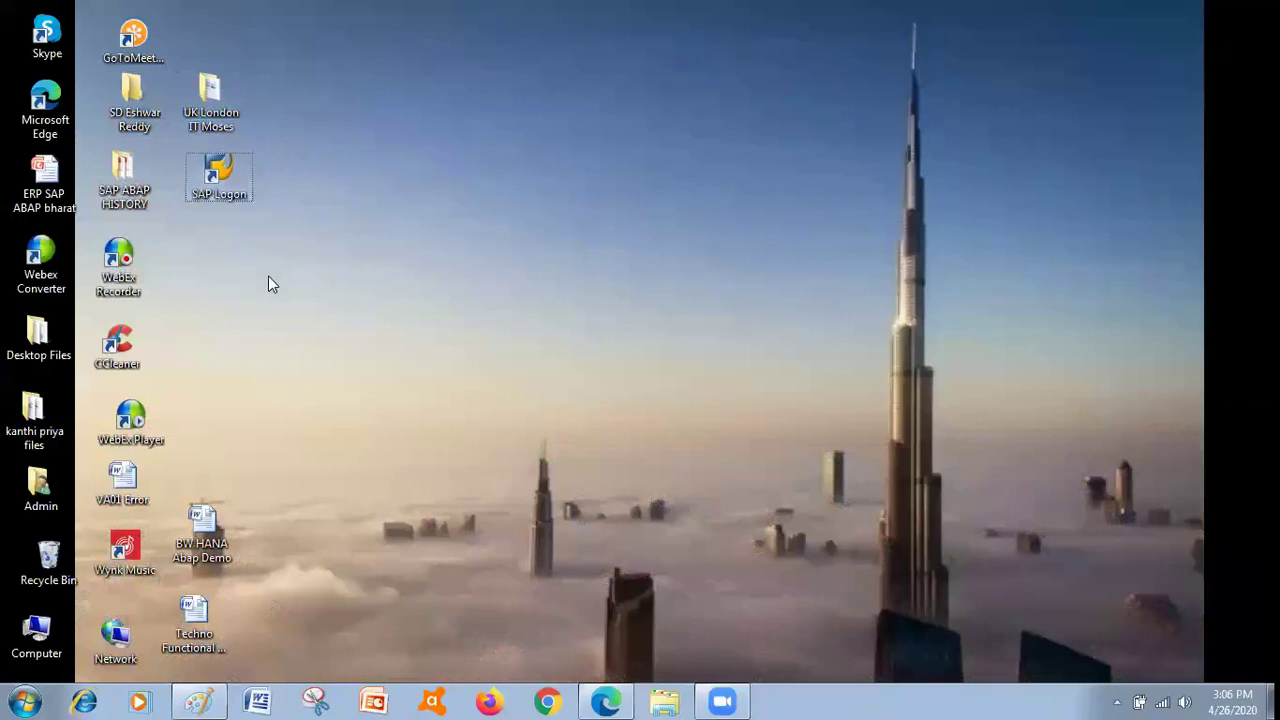
left_click(268, 278)
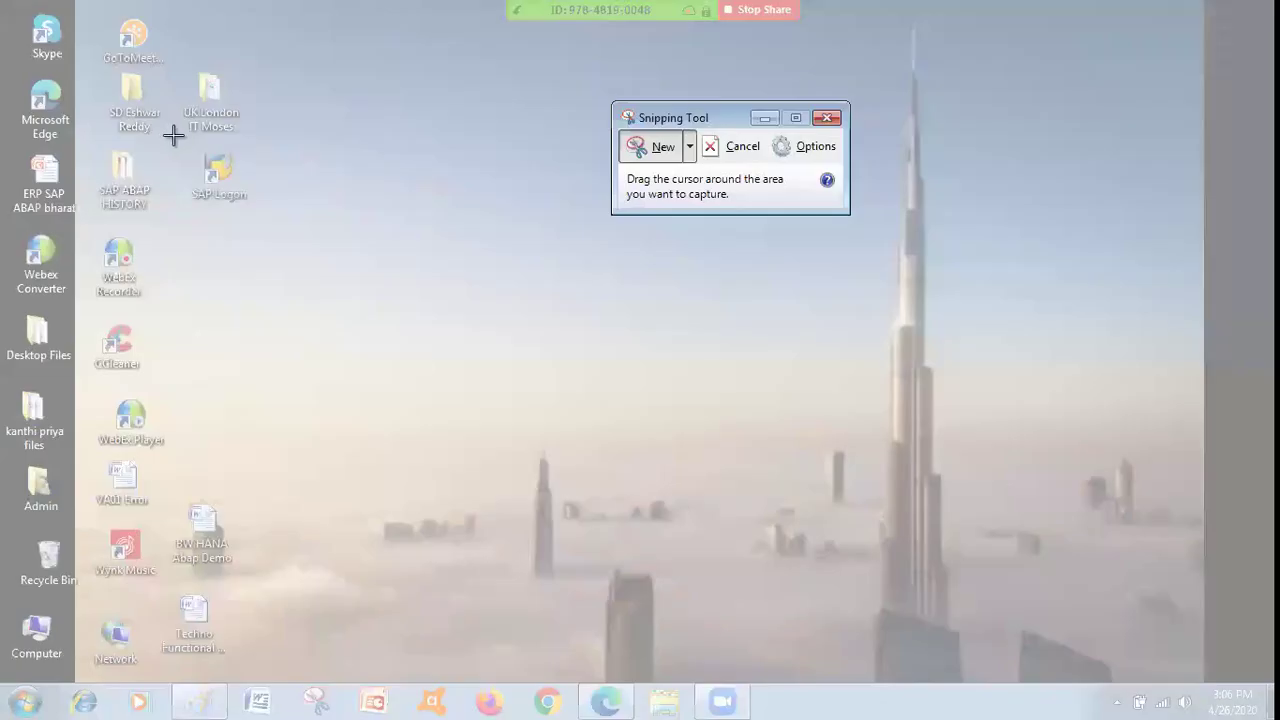
Snip the SAP Logon shortcut icon and bring Paint back
left_click_drag(173, 137, 269, 223)
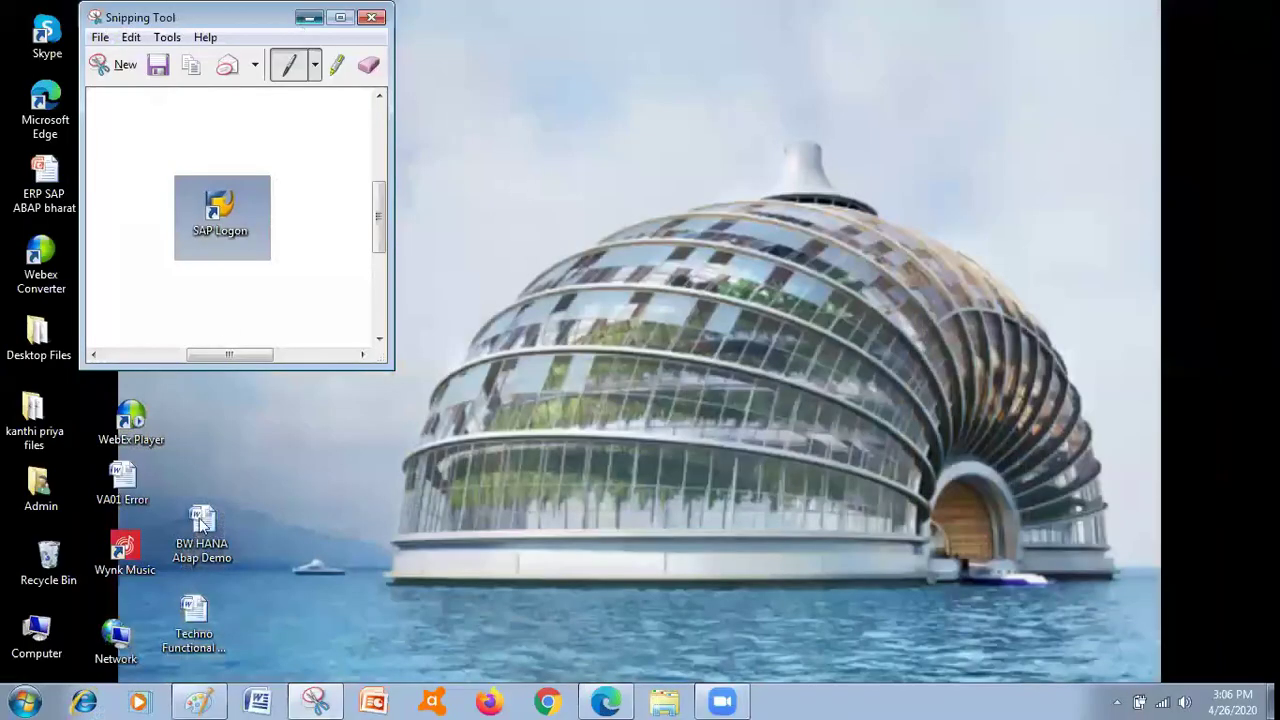
left_click(309, 17)
left_click(205, 701)
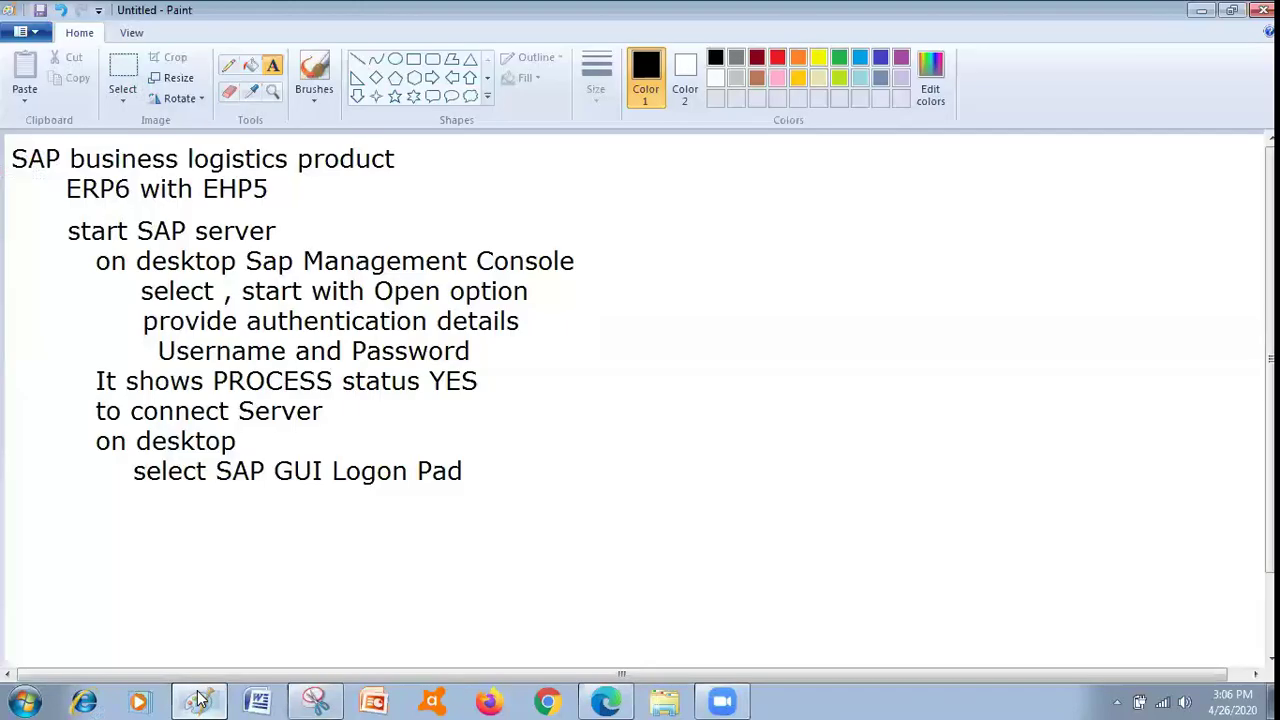
Paste the SAP Logon icon below the notes and add the note 'double click on Sap Logon Pad'
key("ctrl+v")
left_click_drag(50, 175, 269, 544)
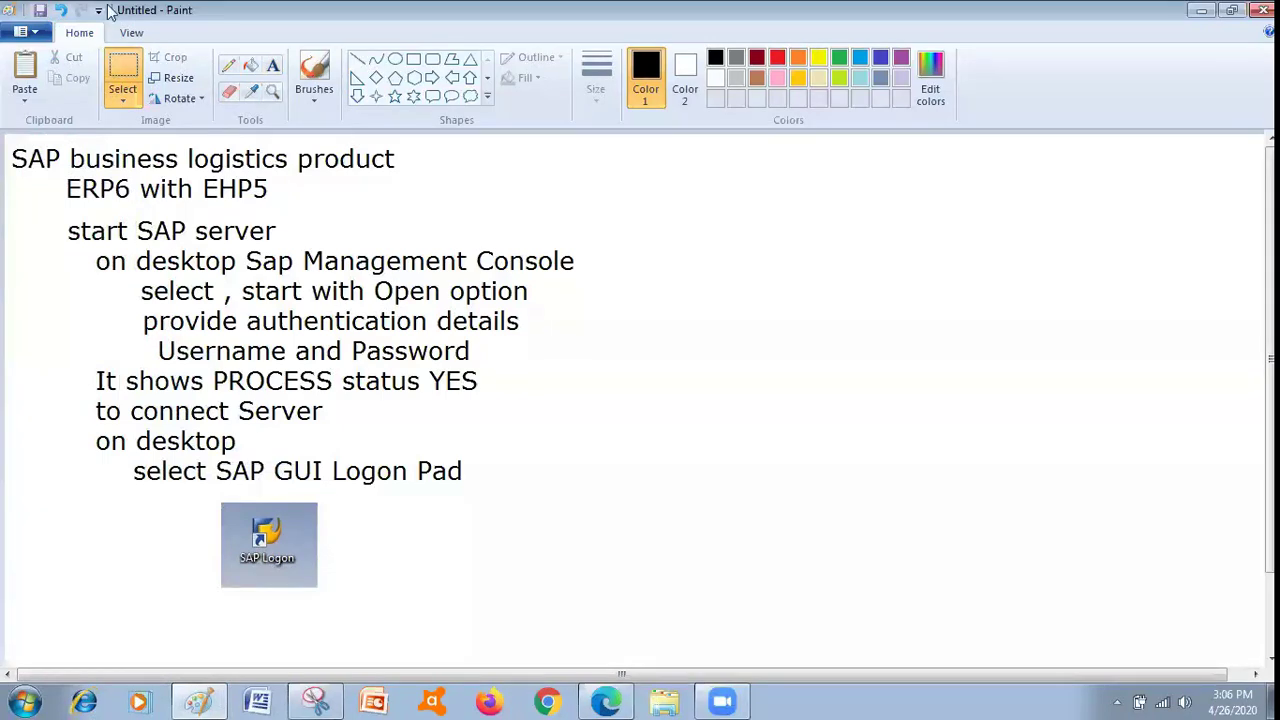
left_click(273, 66)
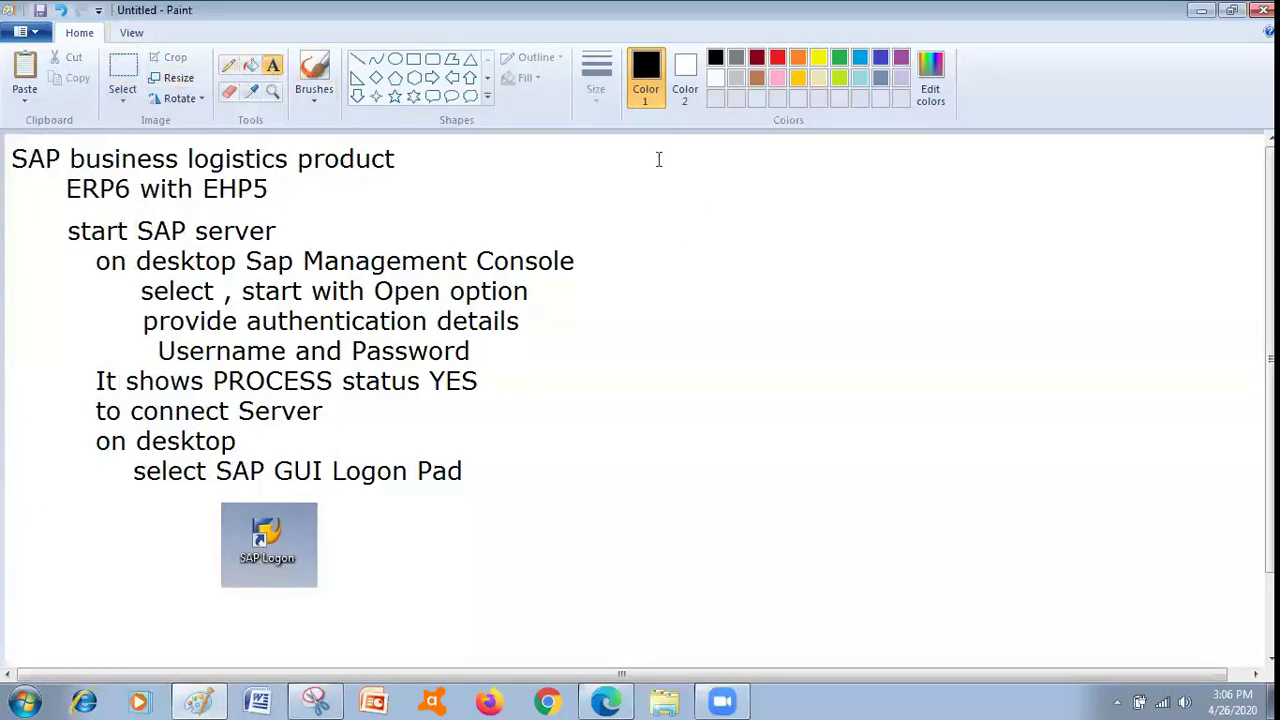
left_click_drag(658, 157, 1210, 652)
type("doubl")
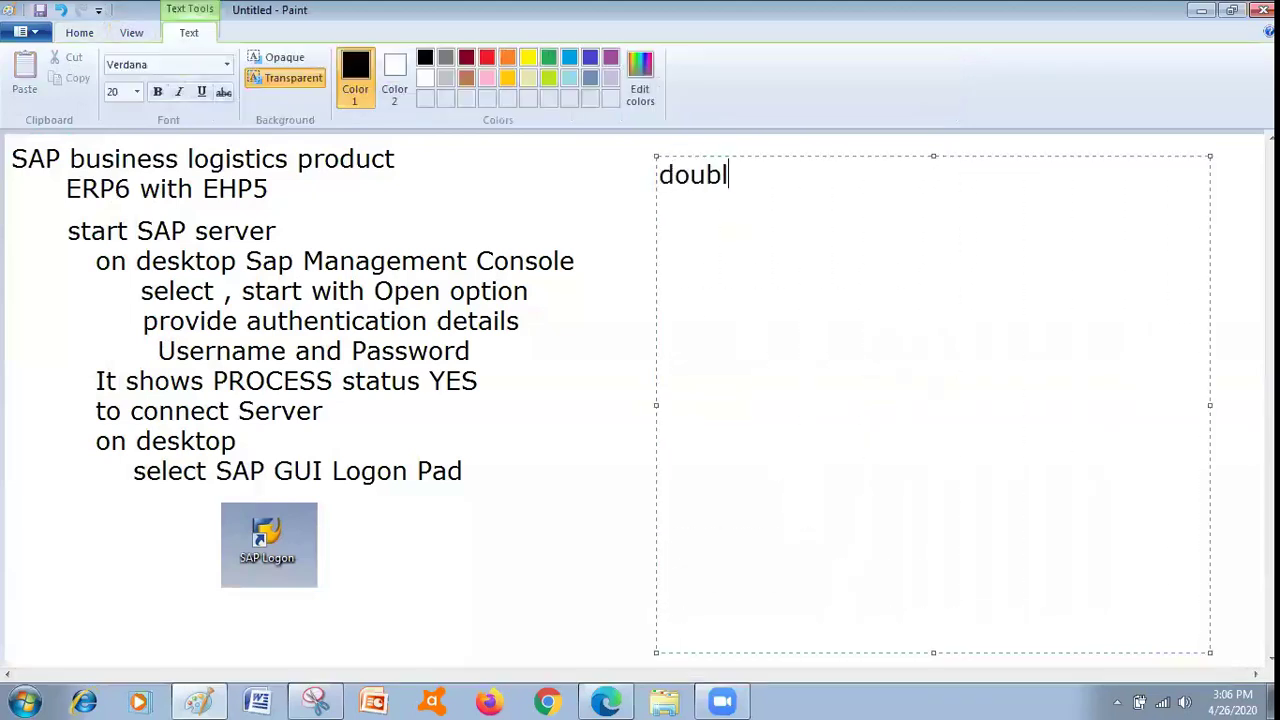
type("e lcick")
key("BackSpace")
key("BackSpace")
key("BackSpace")
key("BackSpace")
key("BackSpace")
type("click on ")
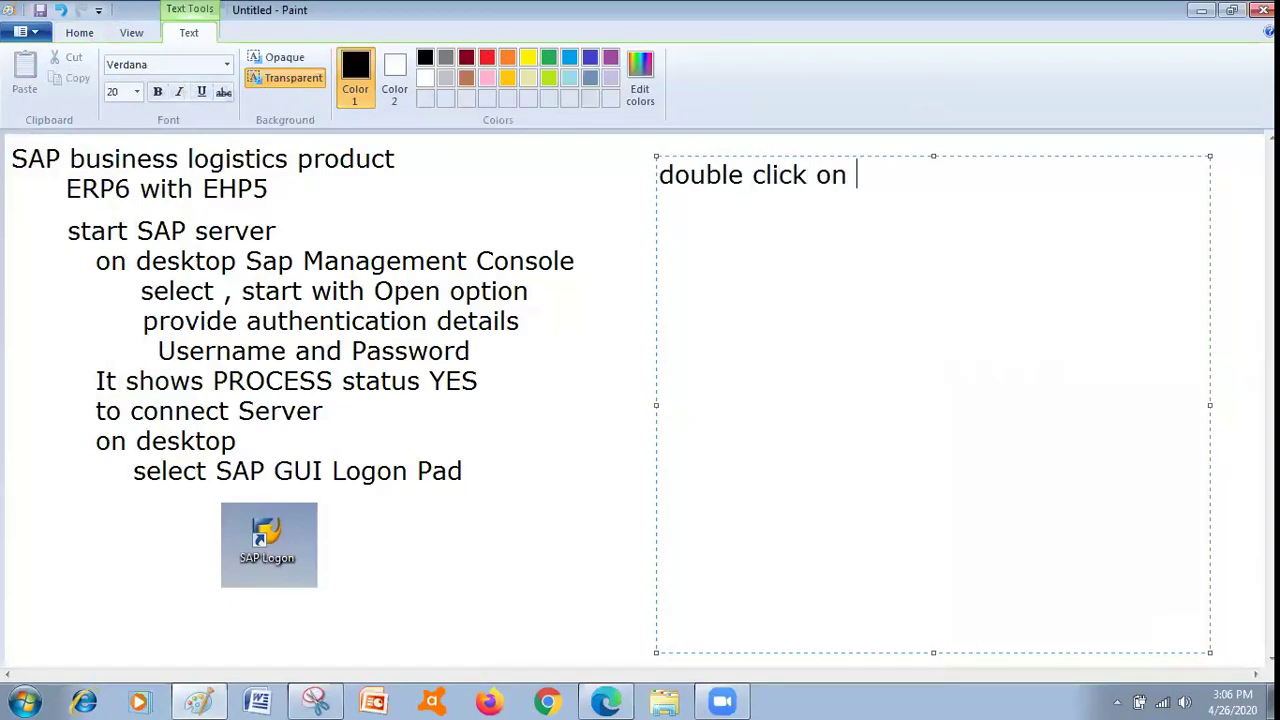
type("Sap Logon ")
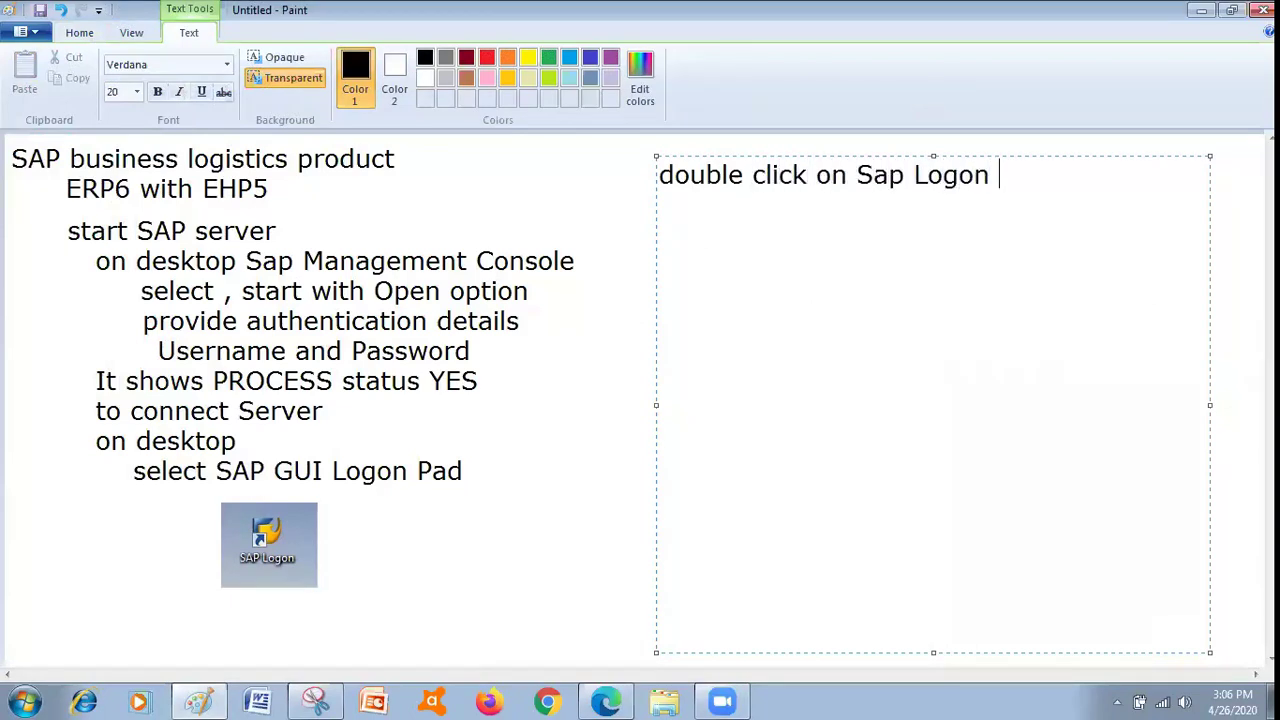
type("Pad")
left_click(561, 472)
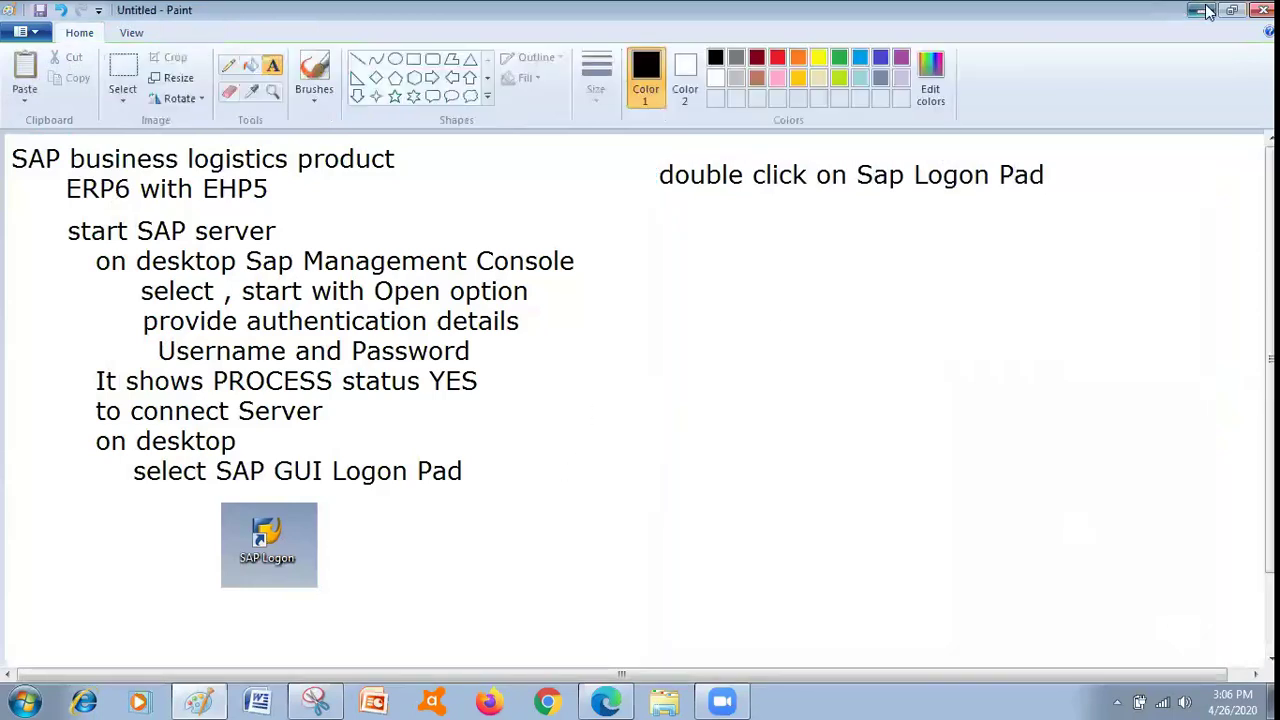
left_click(1201, 10)
Launch SAP Logon from its desktop shortcut and select the London IT Training connection
double_click(238, 169)
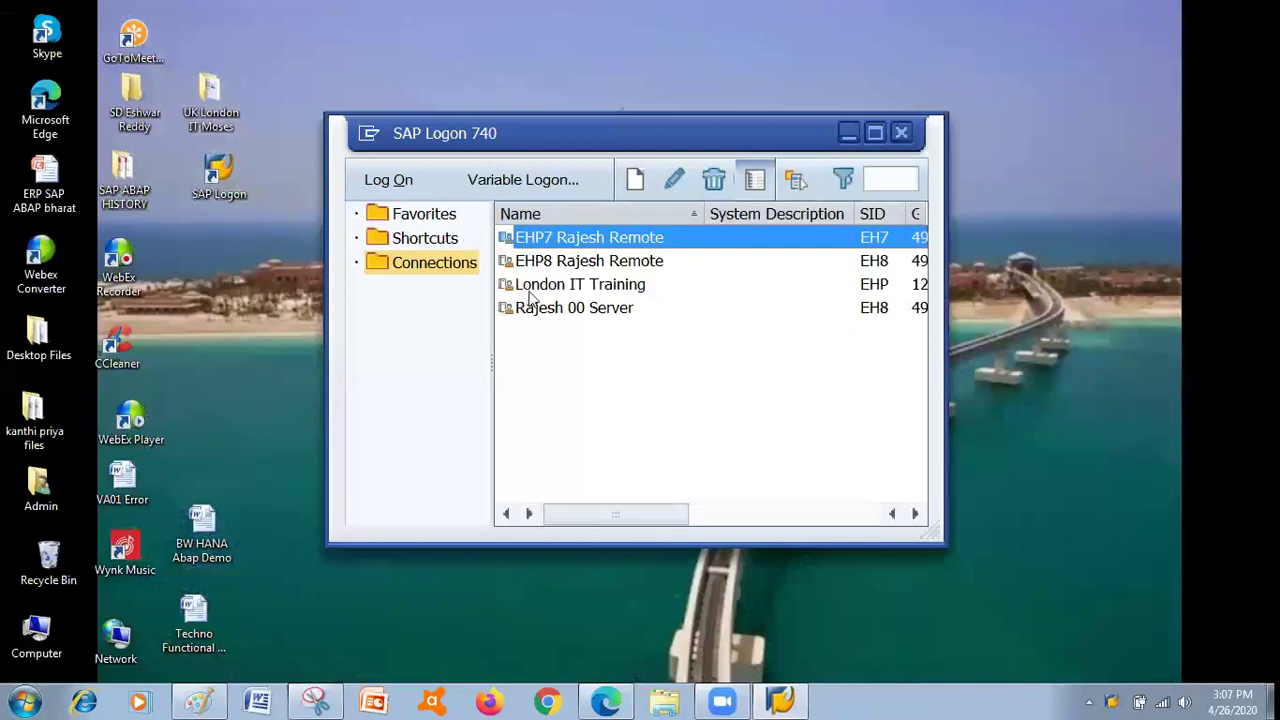
left_click(531, 290)
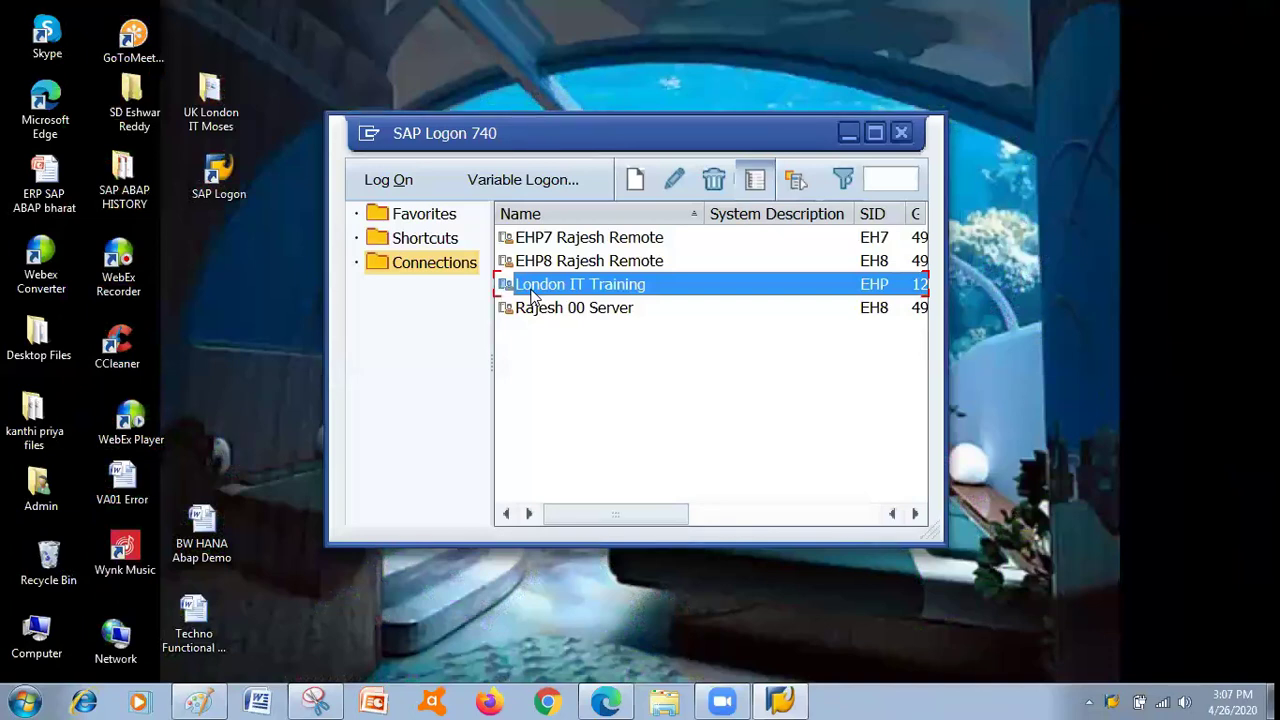
Browse D:\SAPGUI_7.4 down to PRES1\GUI\WINDOWS\WIN32 and select SapGuiSetup
left_click(663, 700)
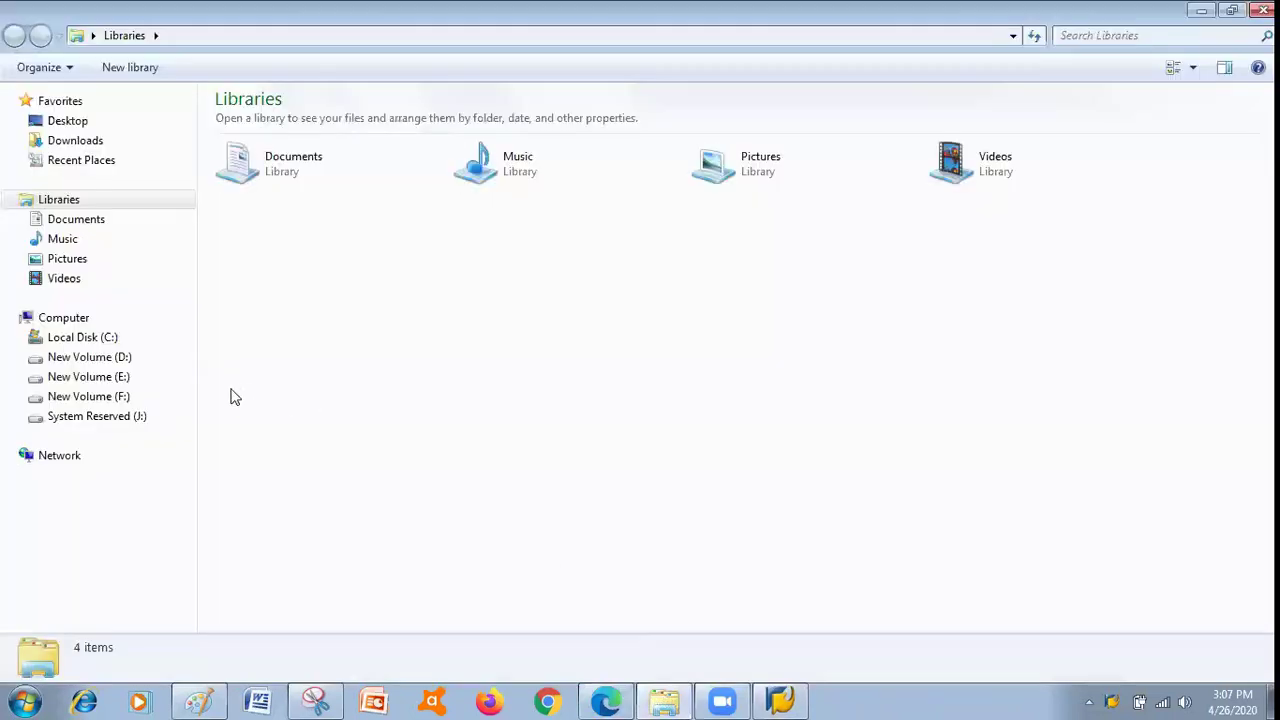
left_click(134, 362)
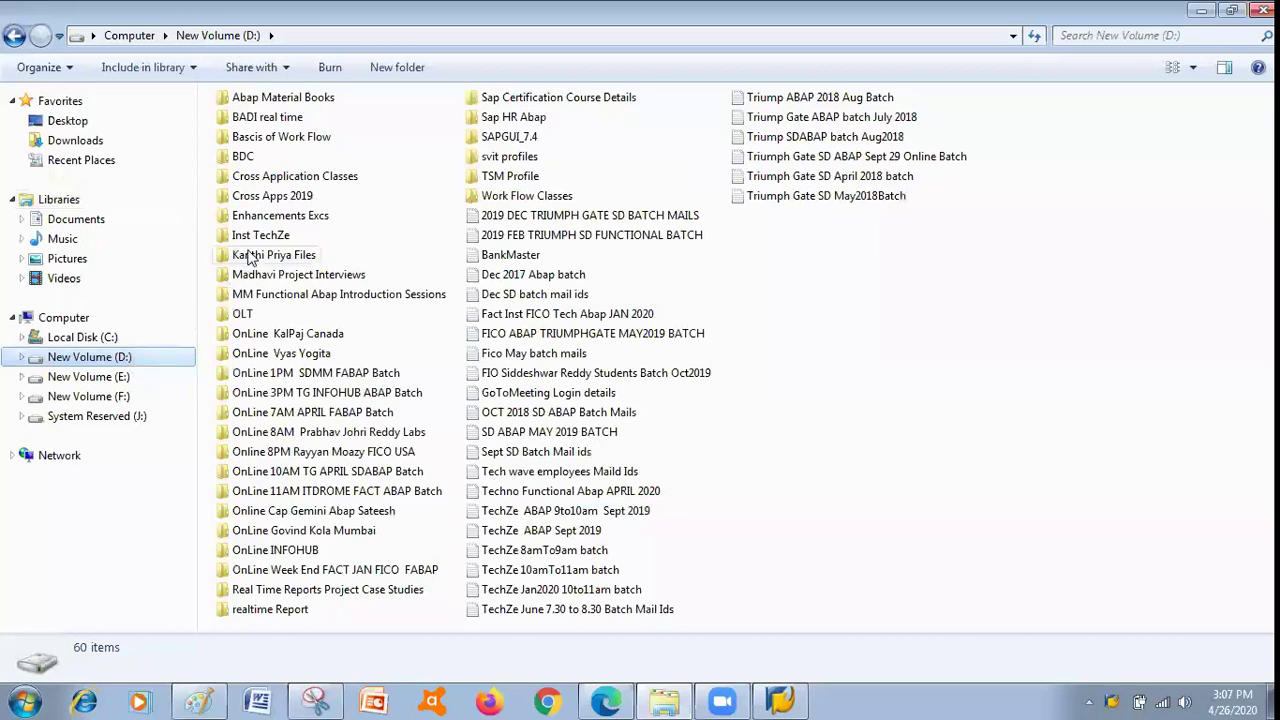
left_click(476, 143)
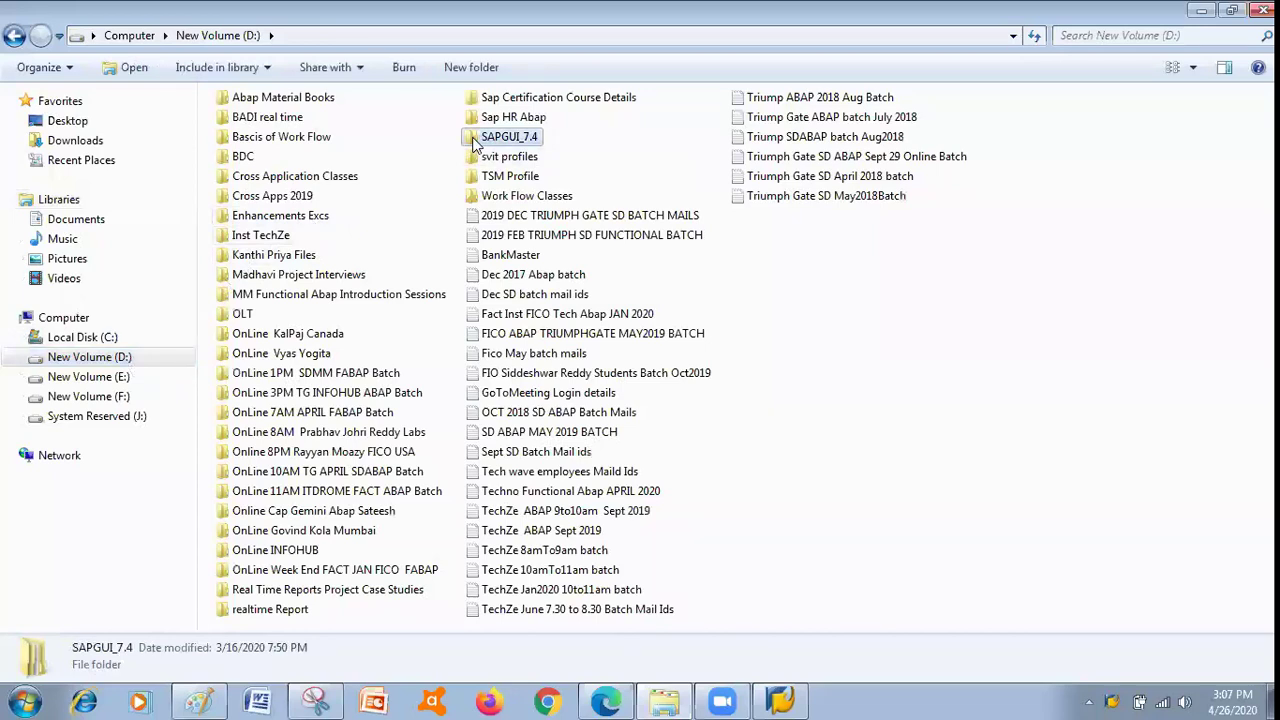
double_click(476, 143)
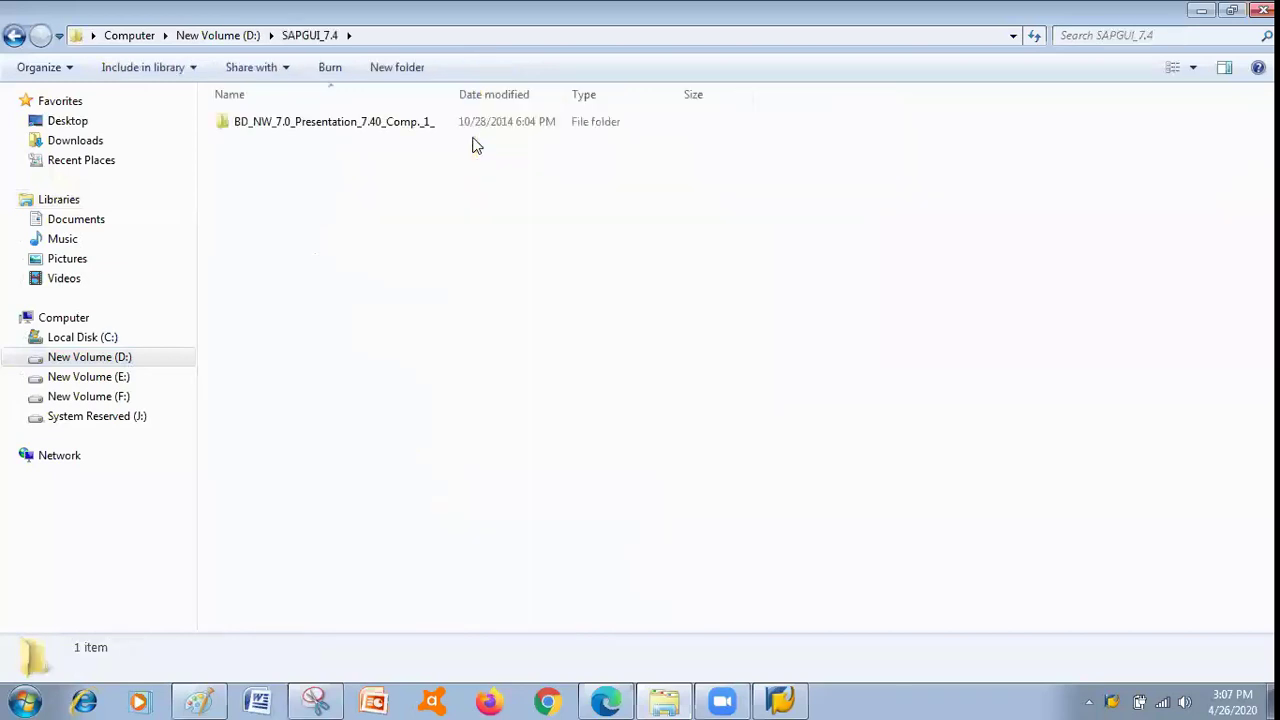
left_click(226, 130)
double_click(226, 130)
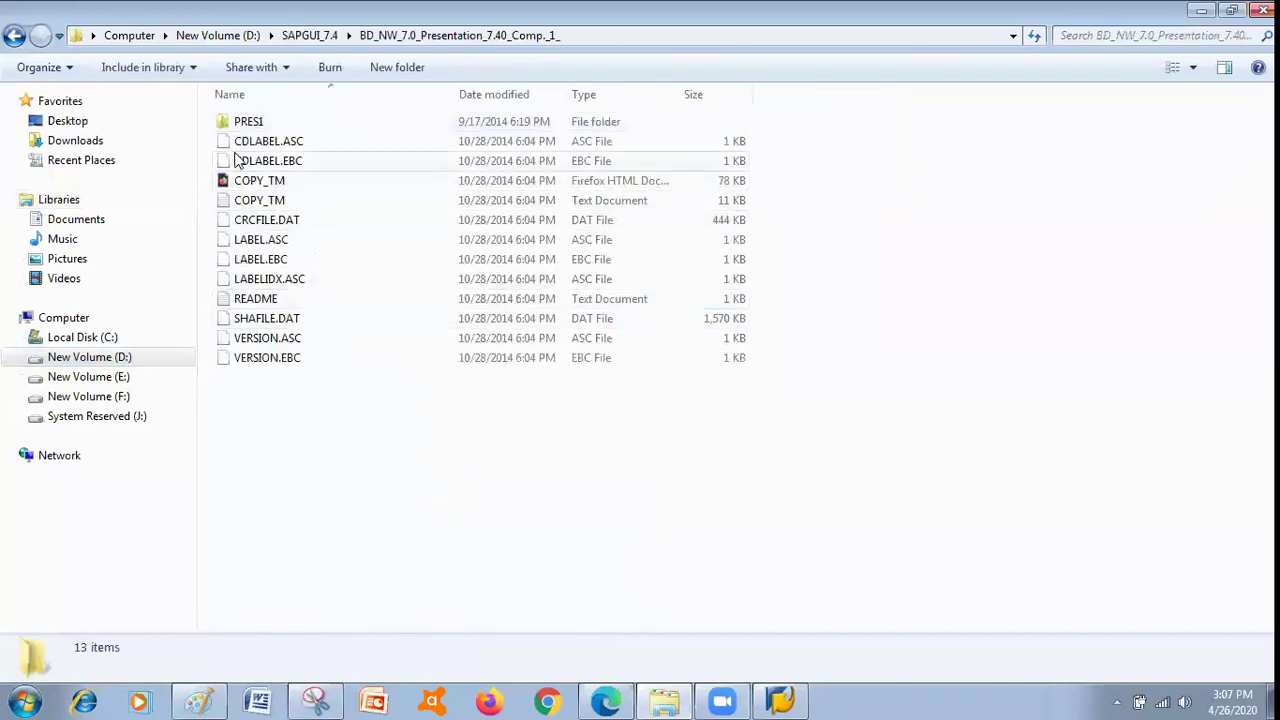
double_click(226, 123)
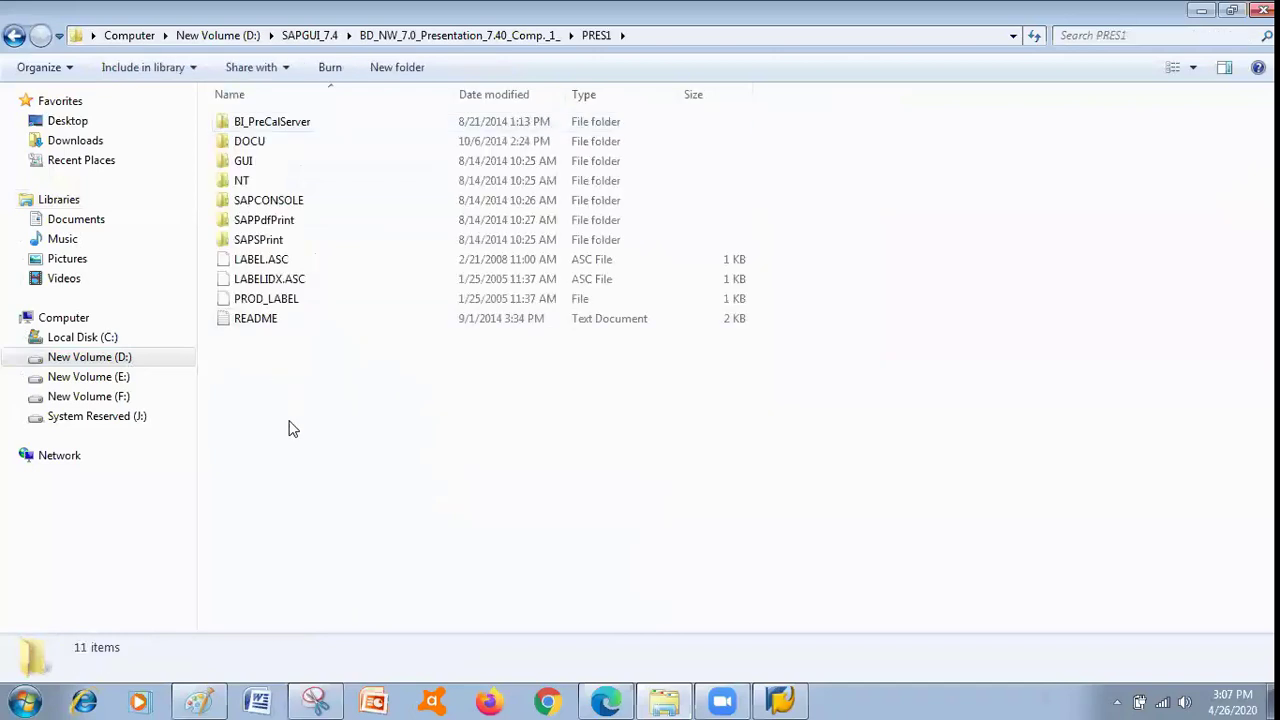
double_click(240, 161)
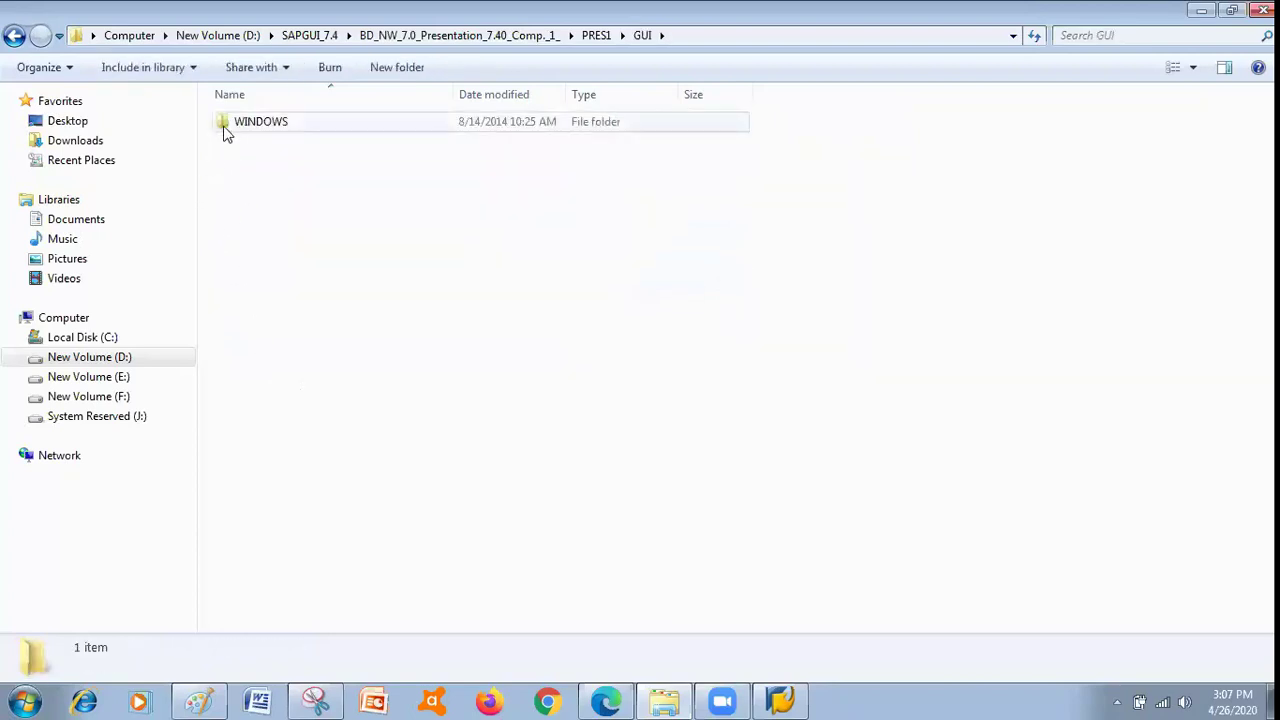
double_click(223, 122)
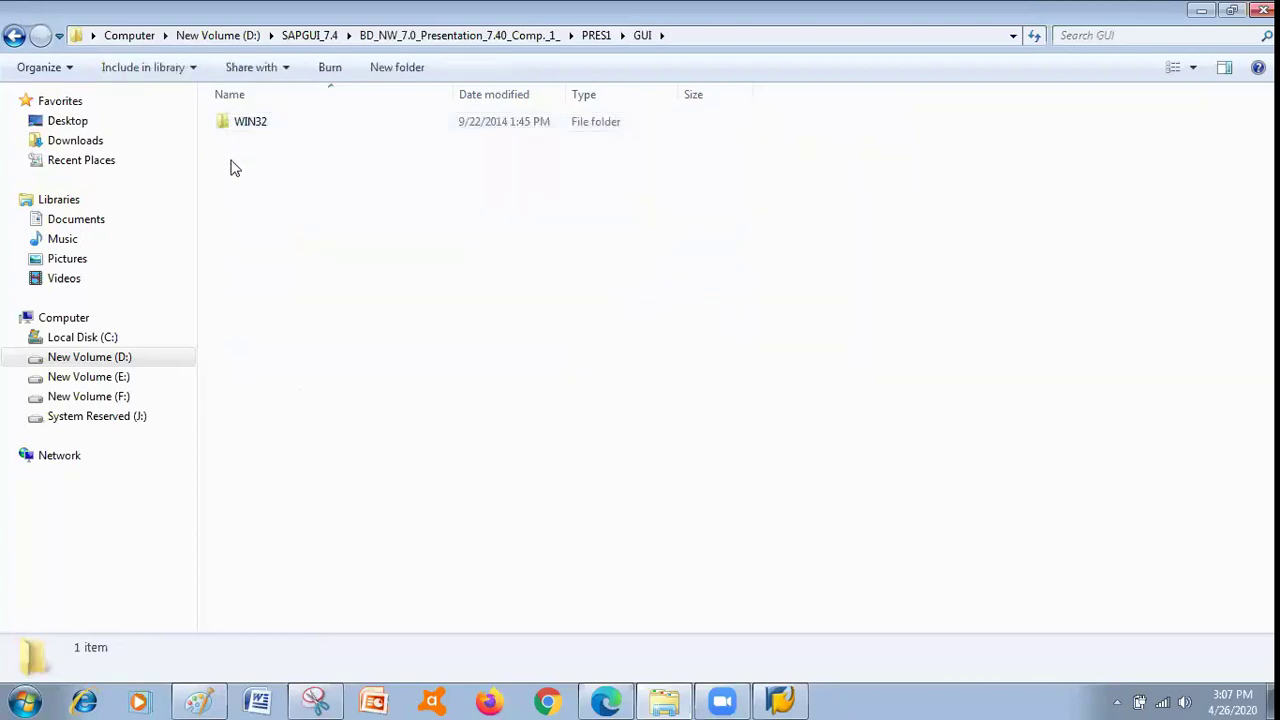
double_click(226, 126)
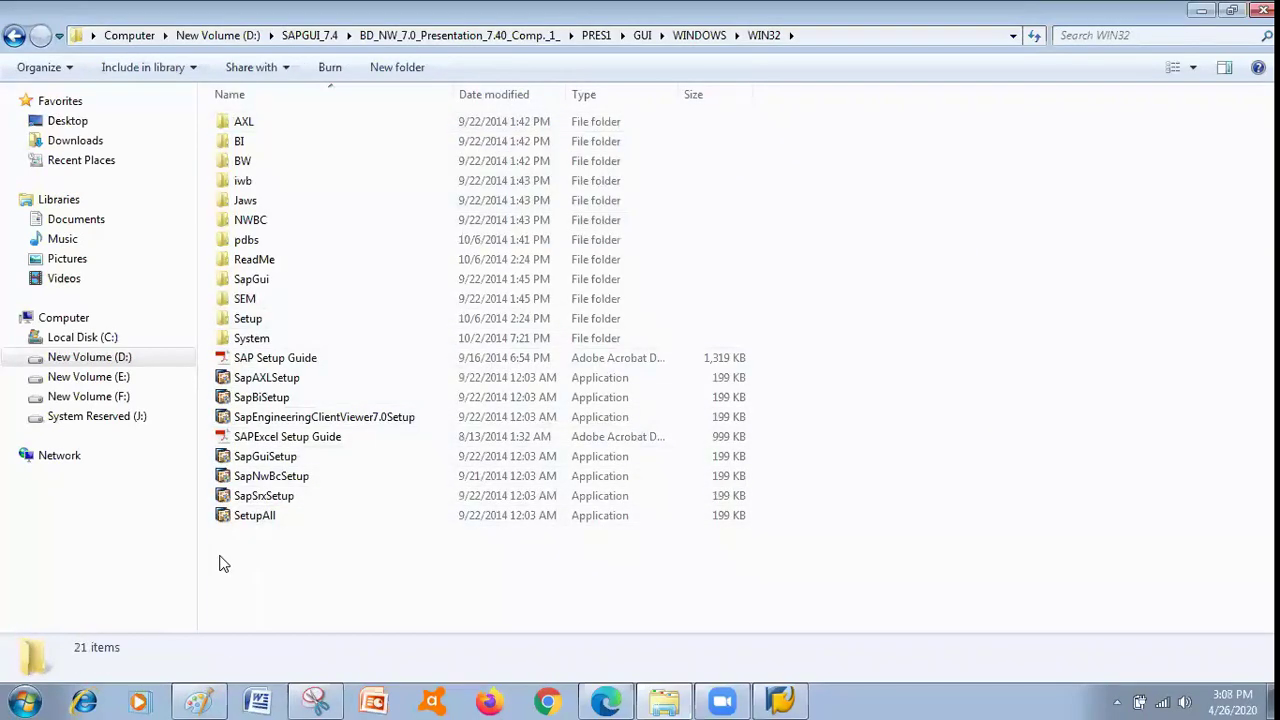
left_click(228, 460)
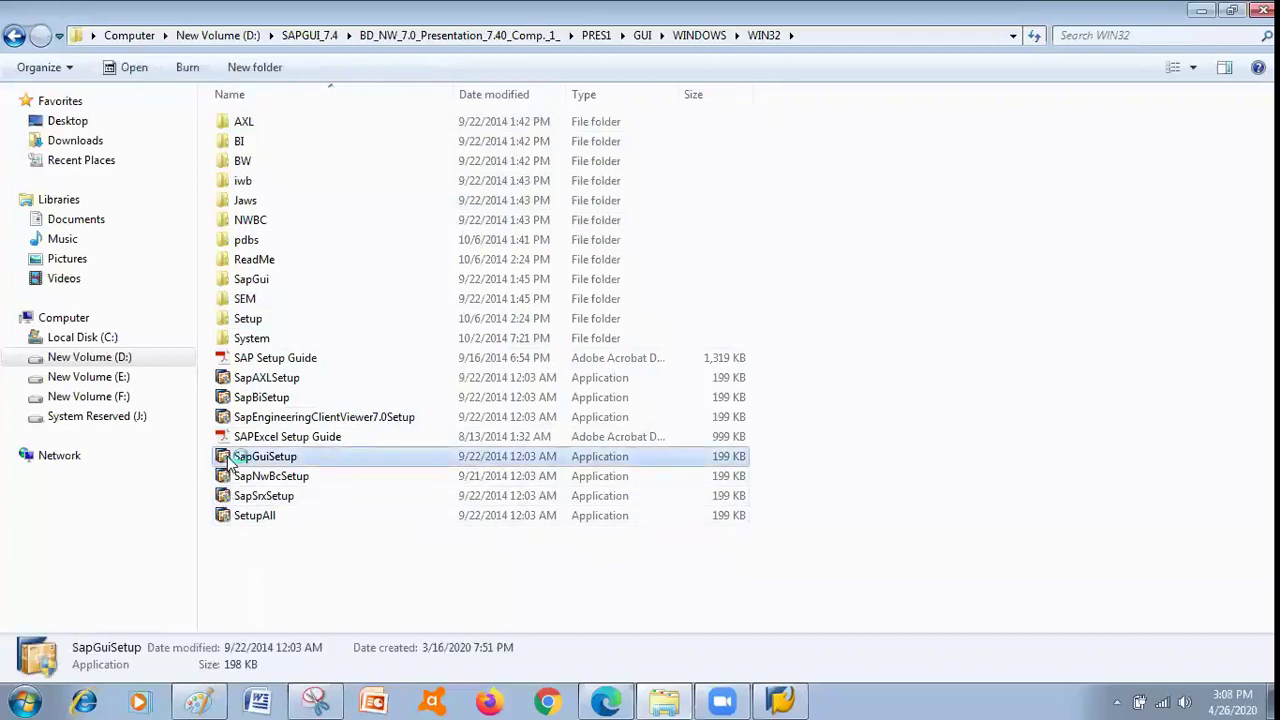
double_click(228, 460)
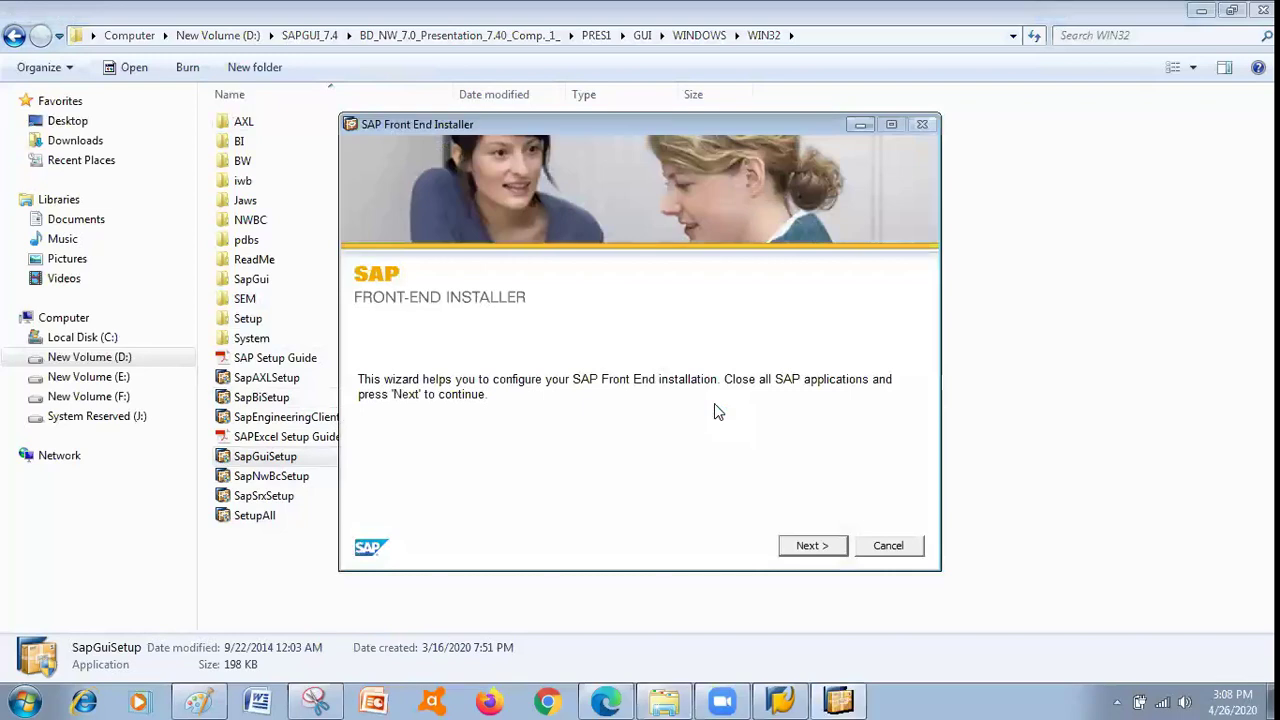
left_click(812, 546)
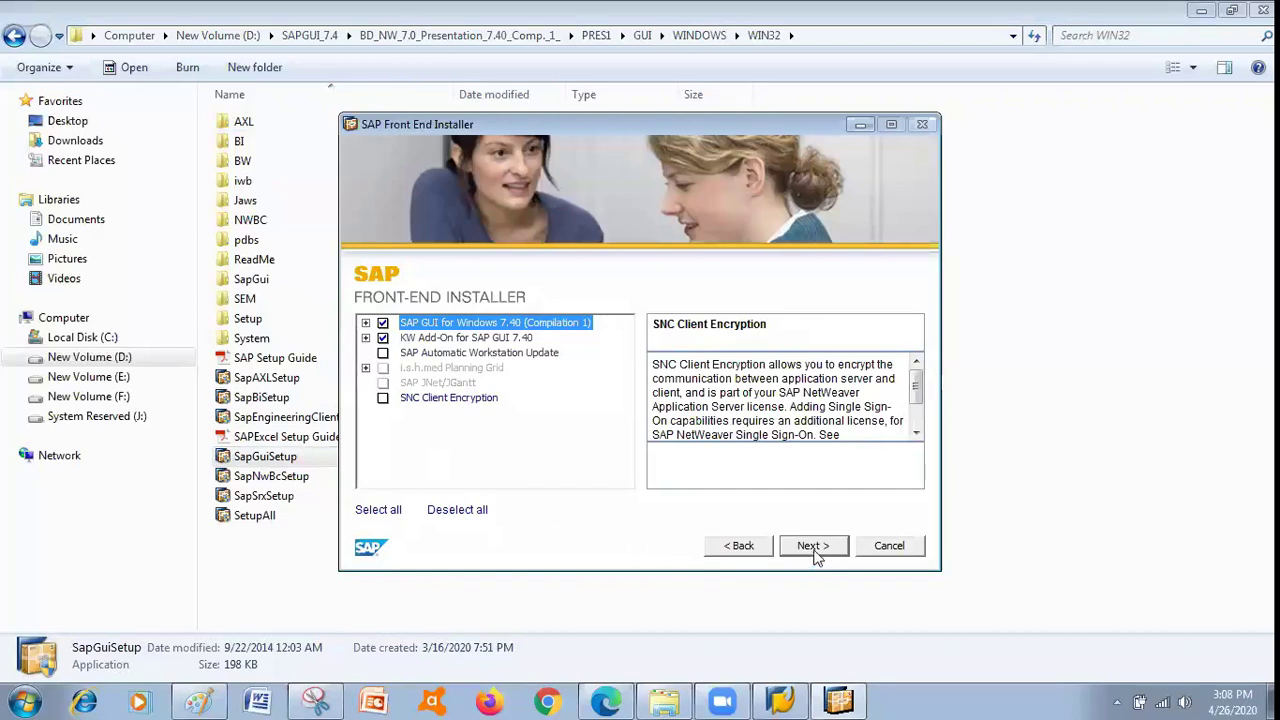
left_click(889, 546)
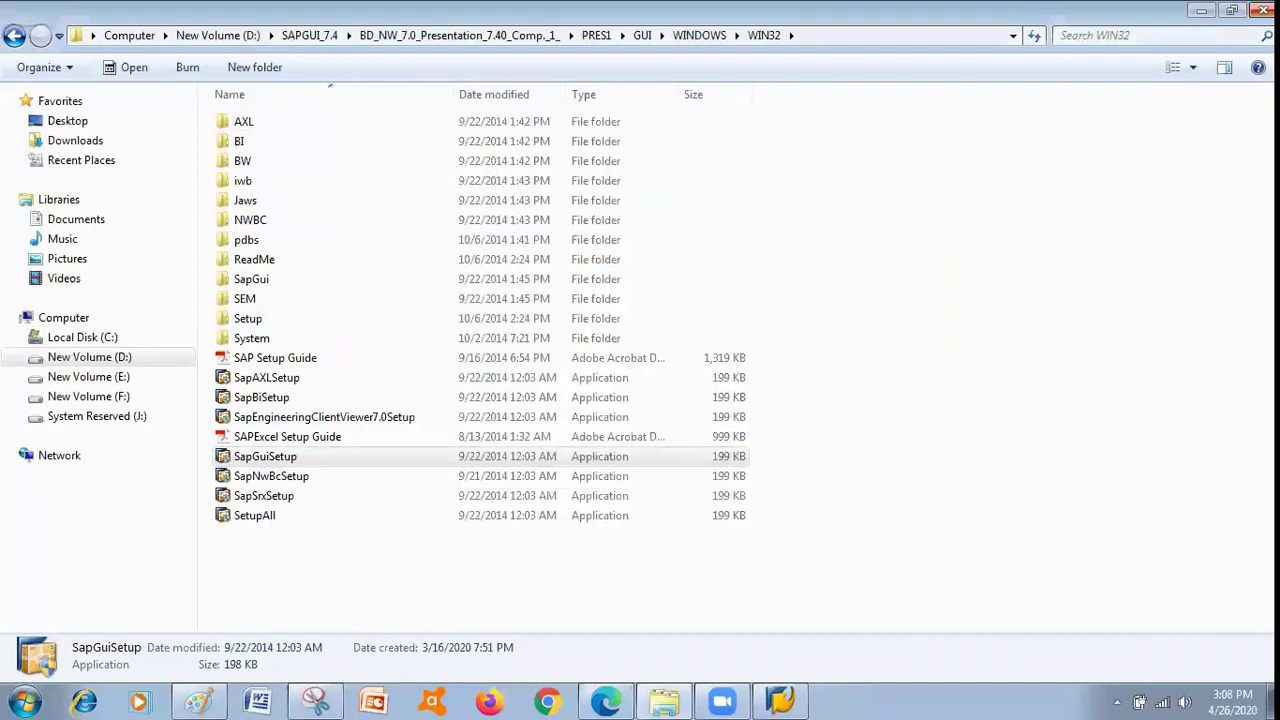
Relaunch SAP Logon, then start and cancel a new system entry
left_click(1262, 9)
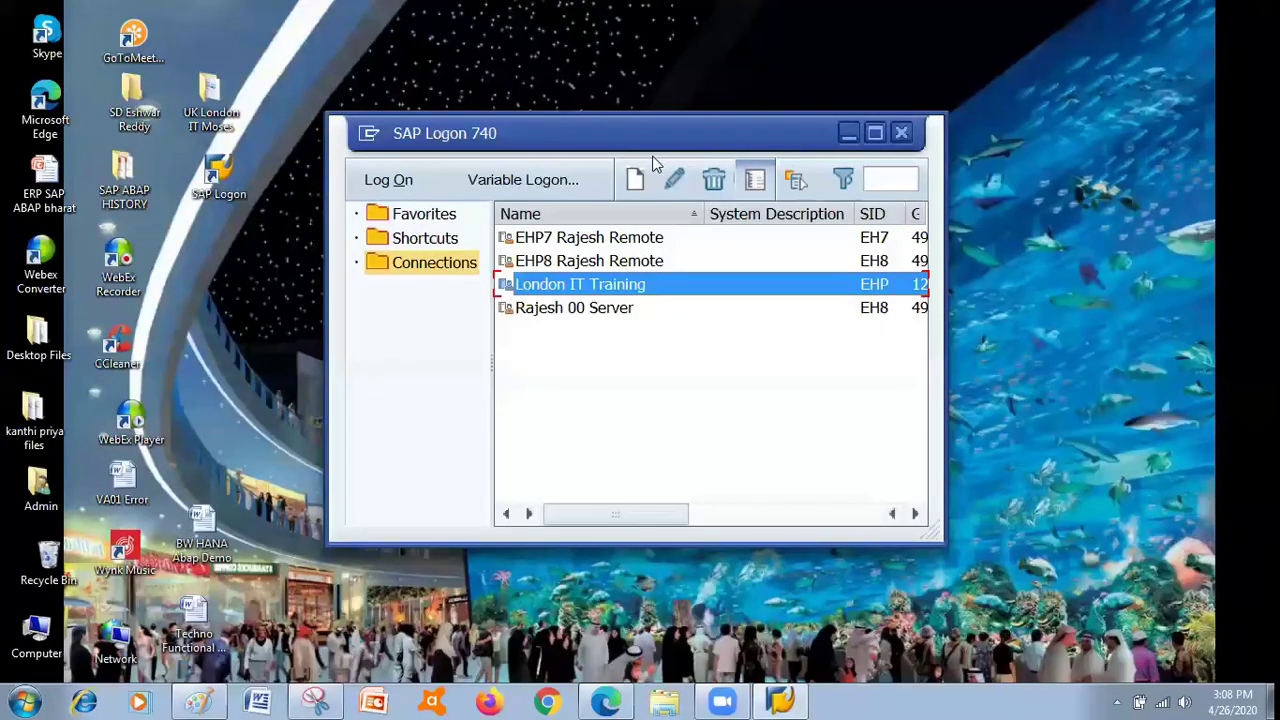
left_click(902, 133)
double_click(224, 178)
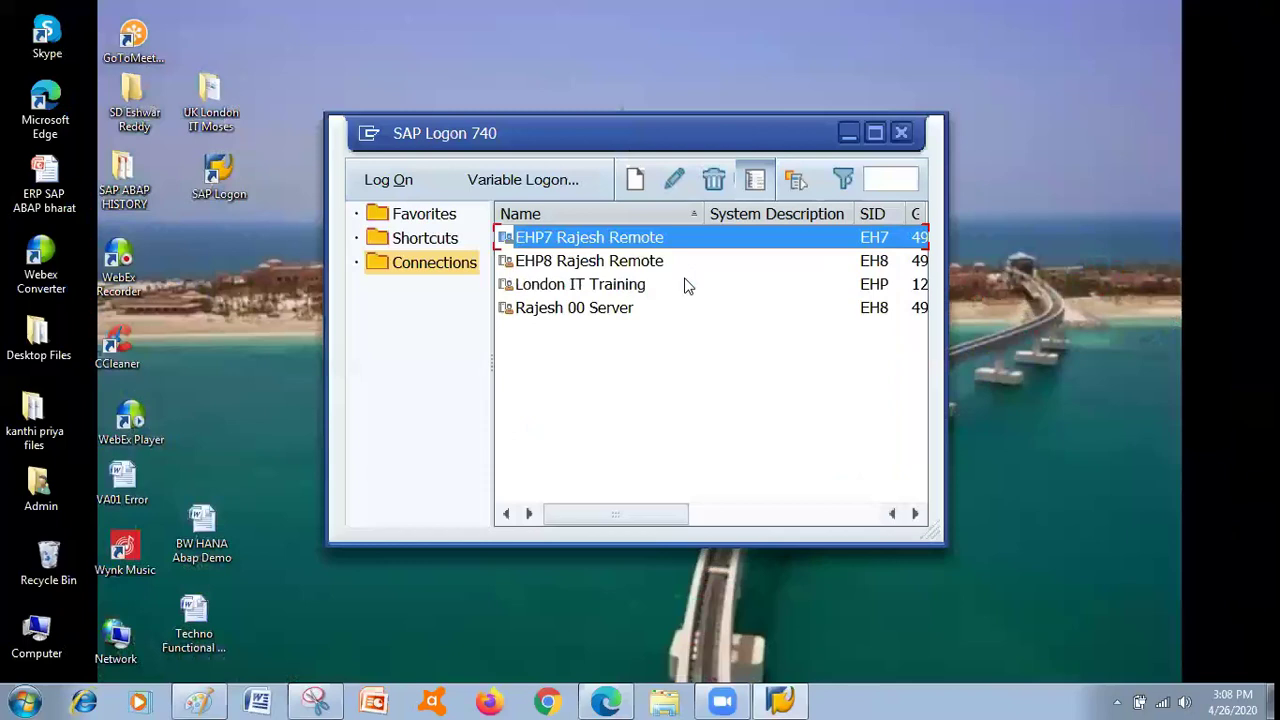
right_click(379, 270)
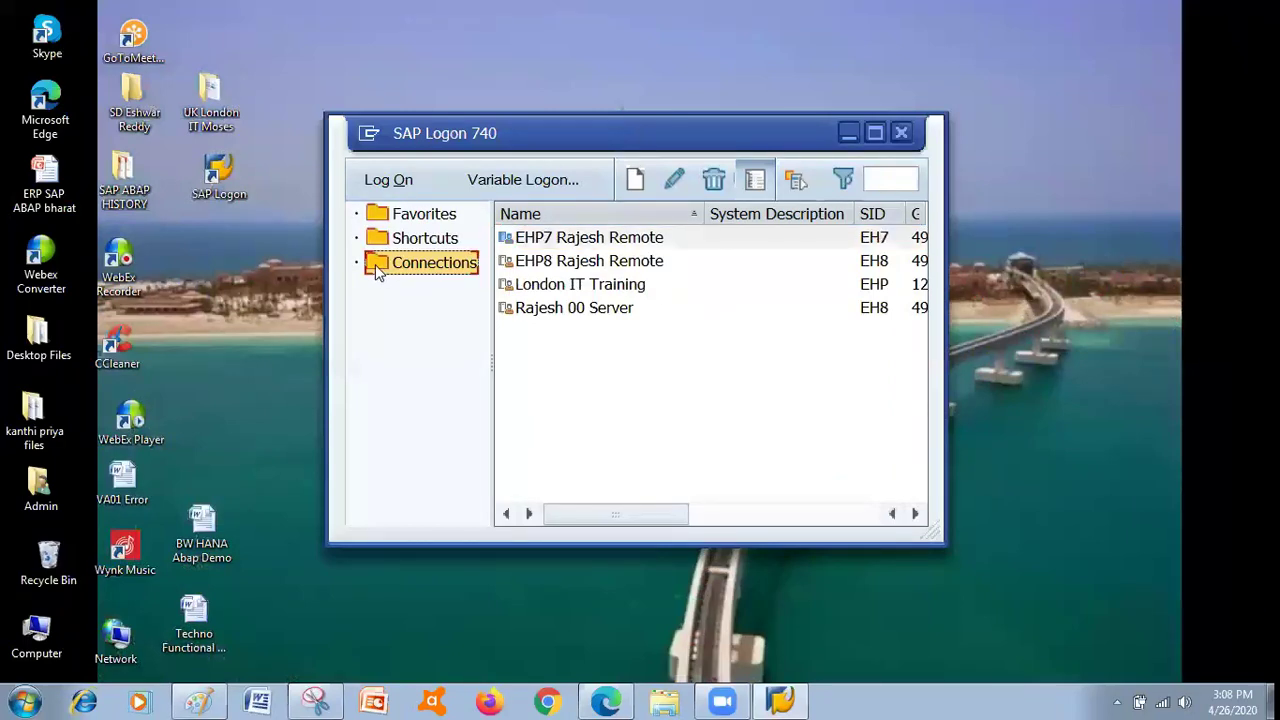
left_click(424, 345)
left_click(774, 549)
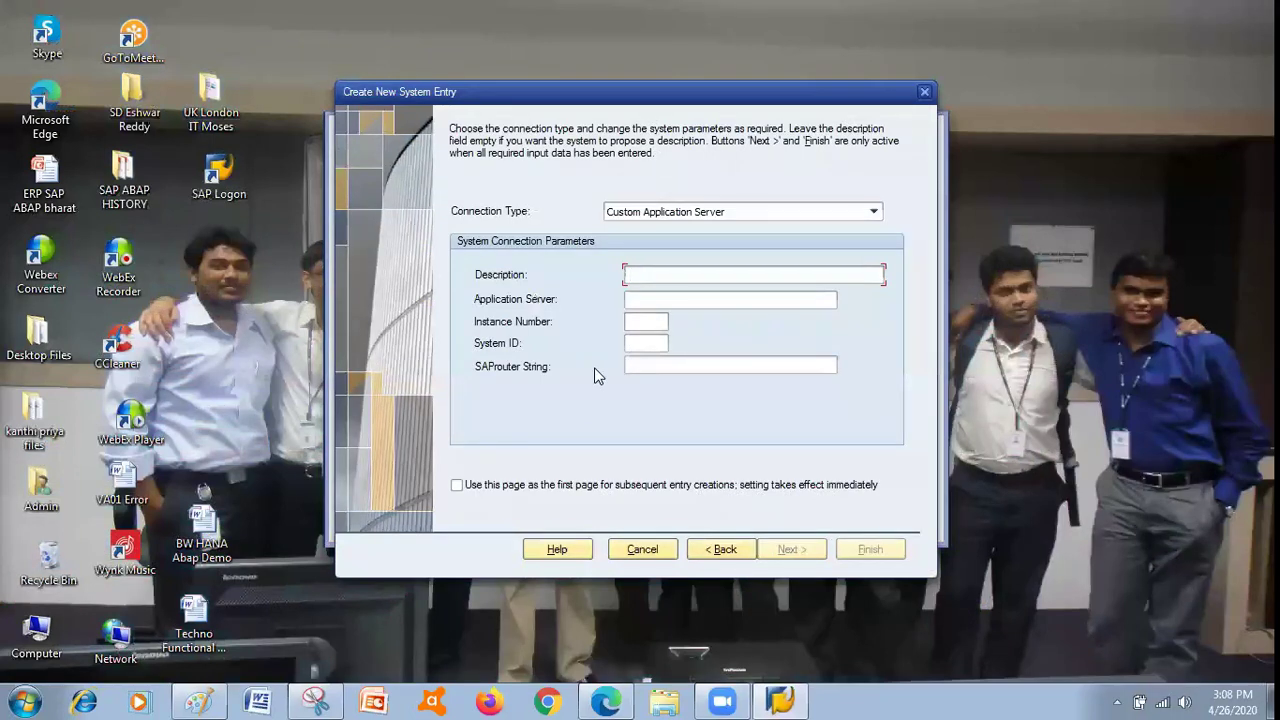
left_click(628, 553)
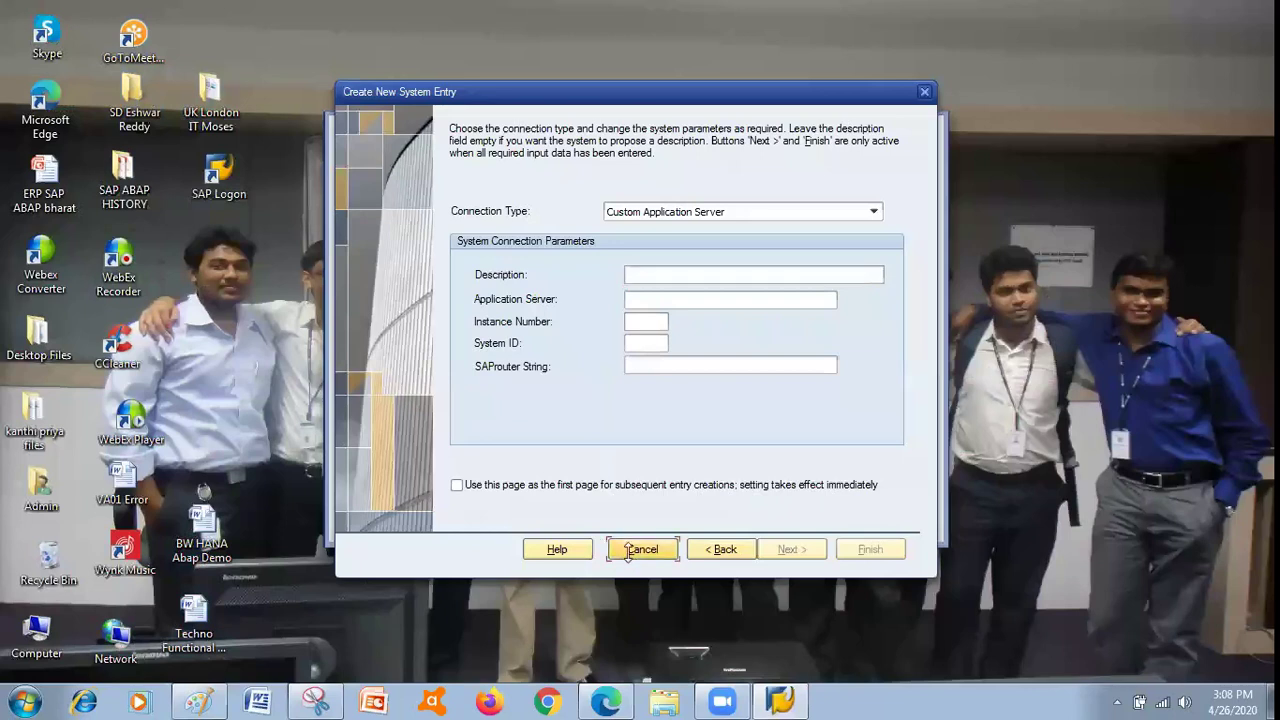
Review the London IT Training connection properties without saving, then move focus toward Log On
left_click(558, 288)
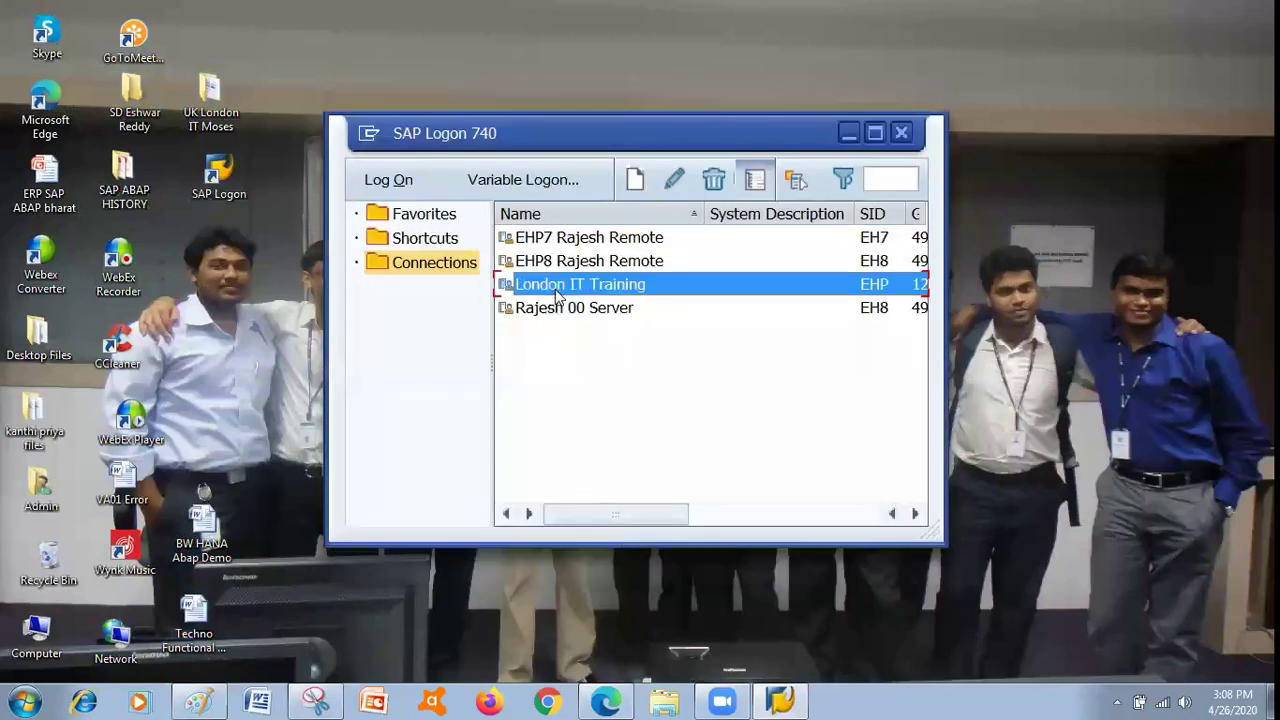
right_click(558, 290)
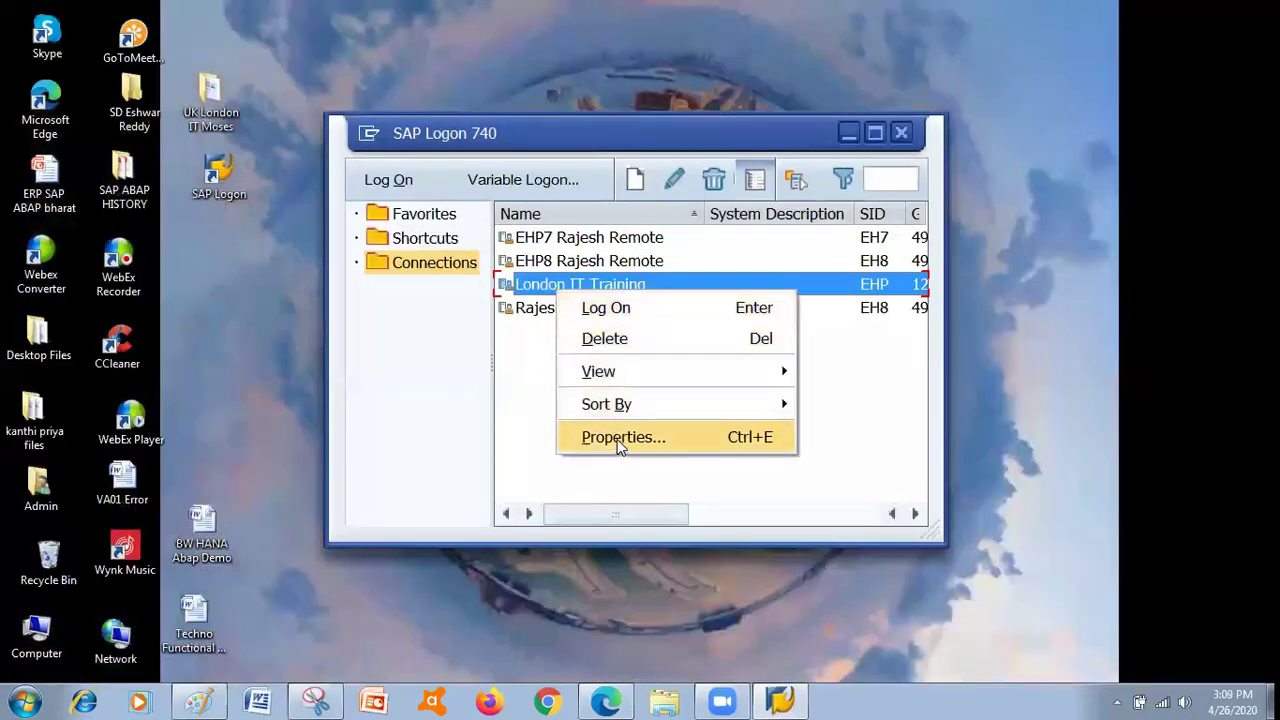
left_click(620, 449)
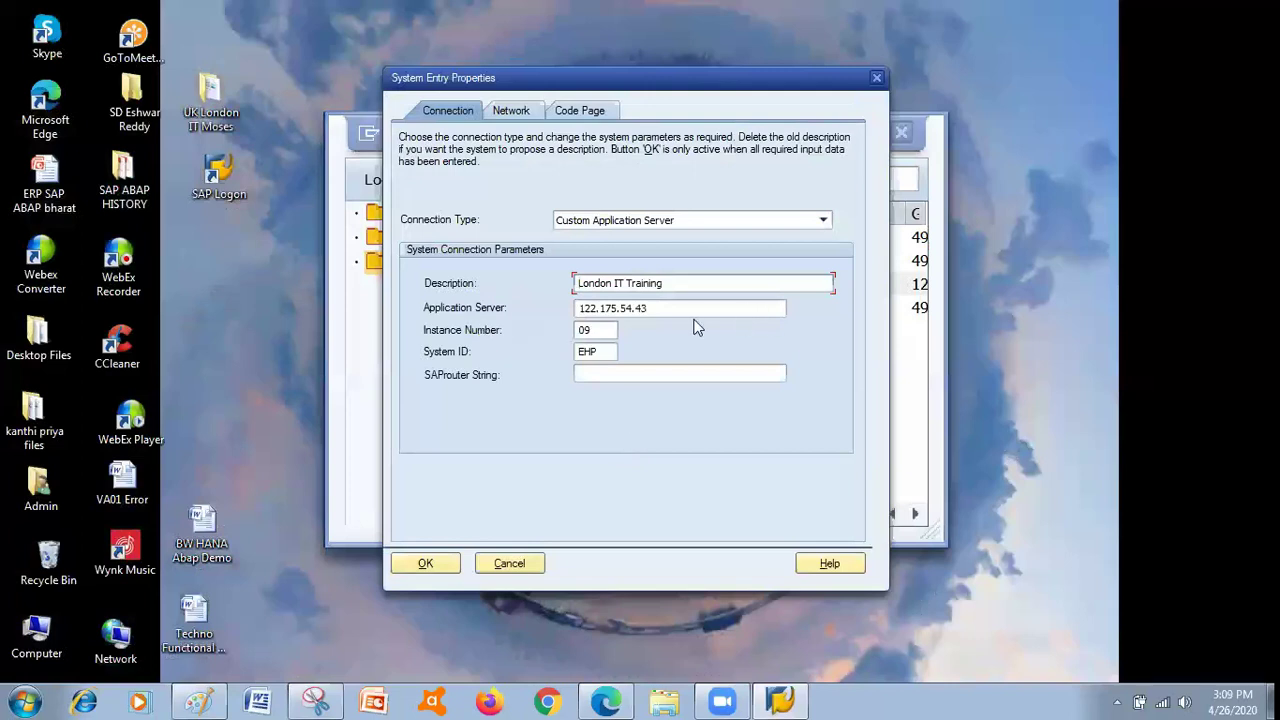
key("Tab")
key("Tab")
key("Tab")
left_click(509, 563)
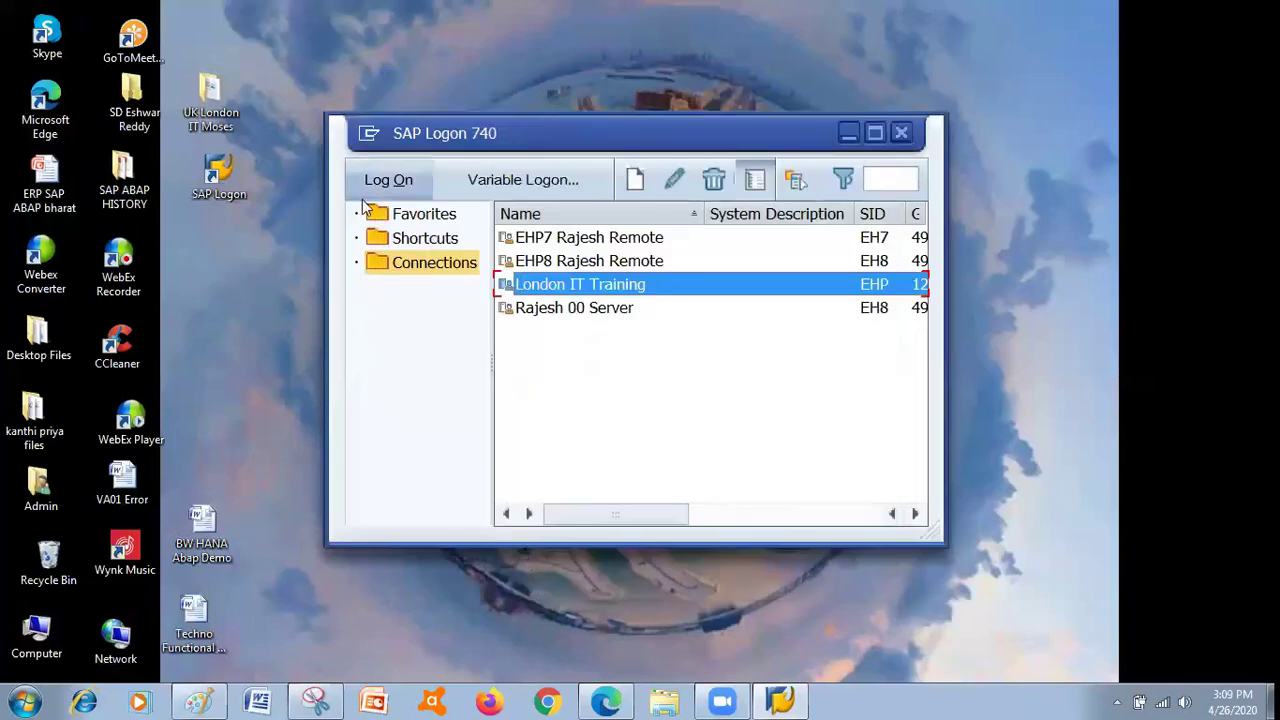
key("Tab")
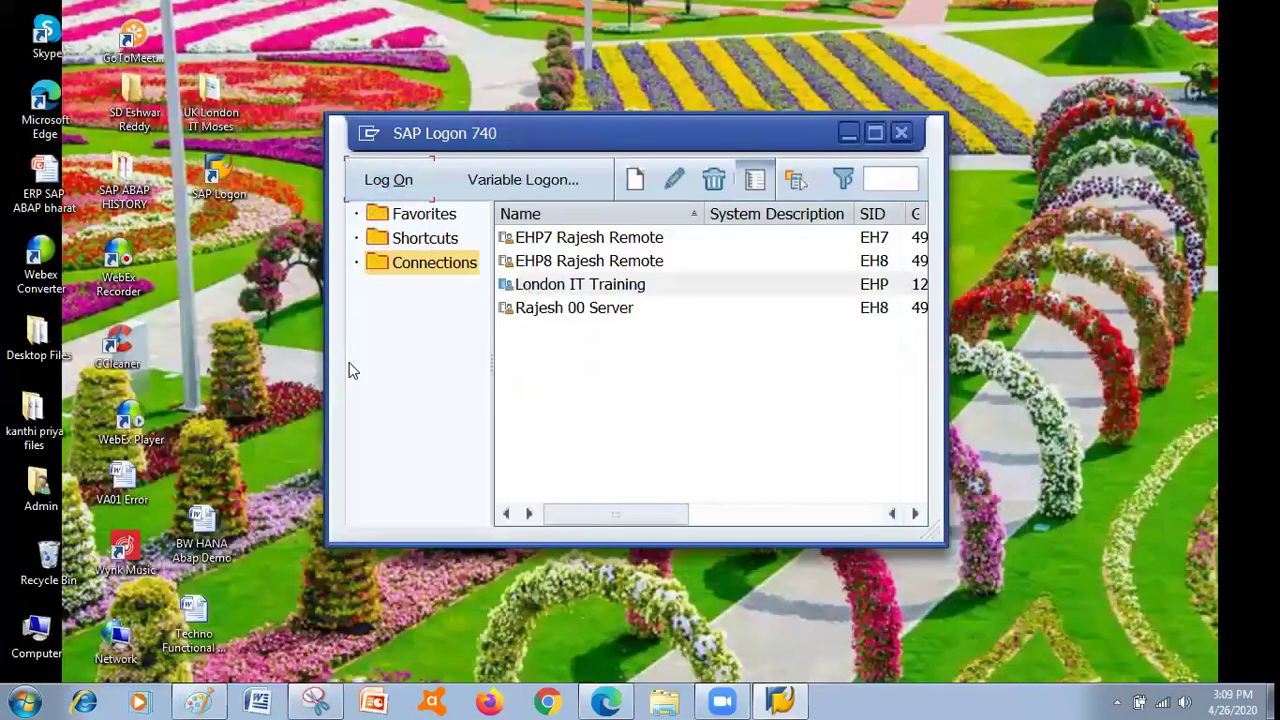
Log on to London IT Training, snip the client 800 login fields, and minimize the SAP window
key("Return")
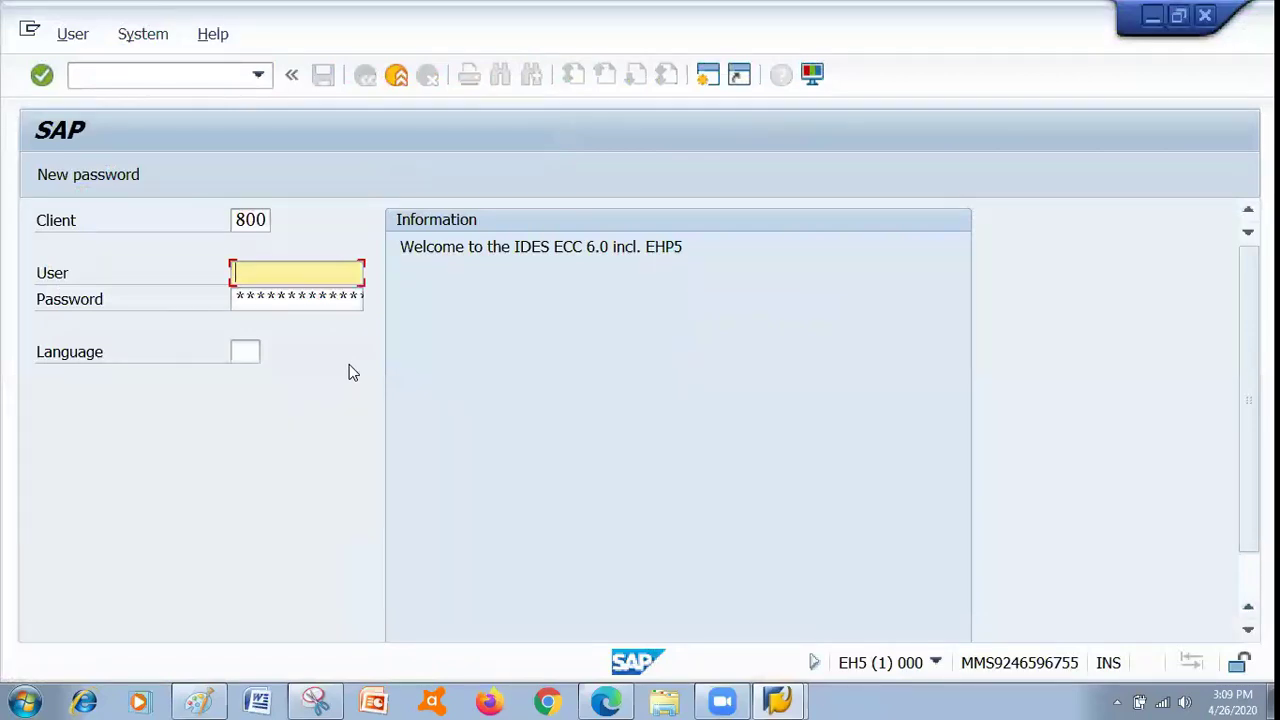
left_click(309, 697)
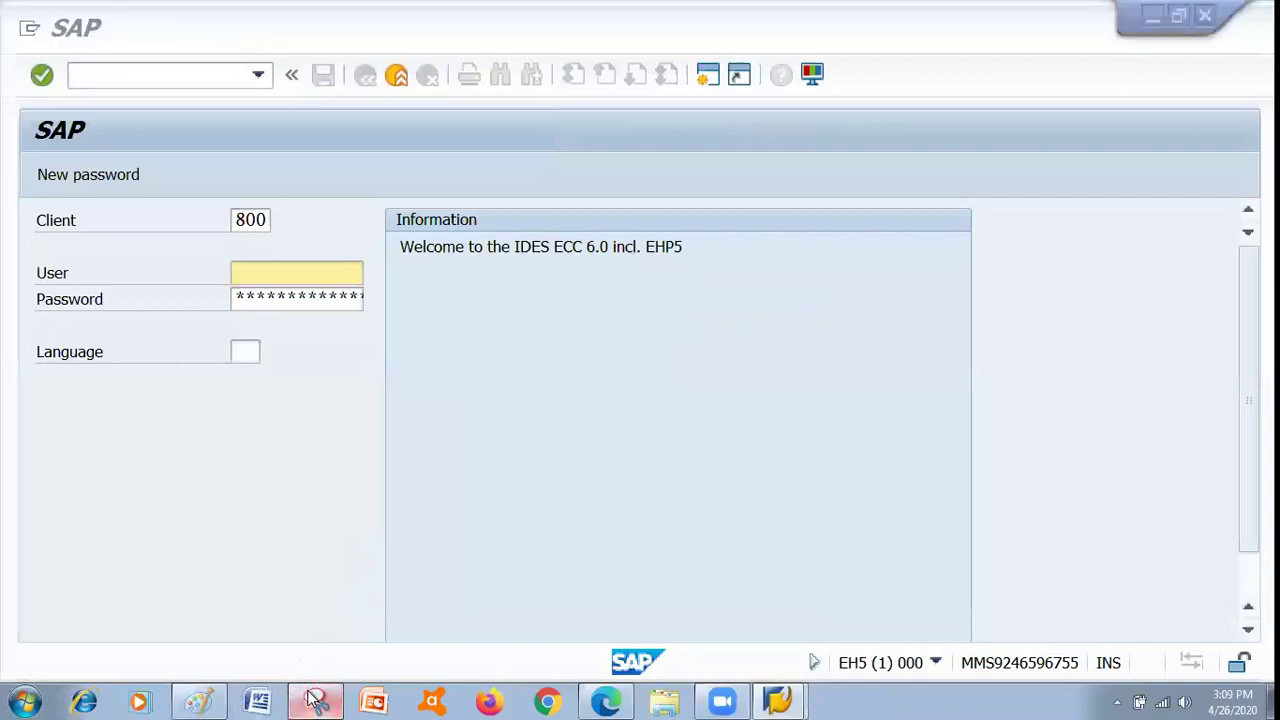
left_click(118, 65)
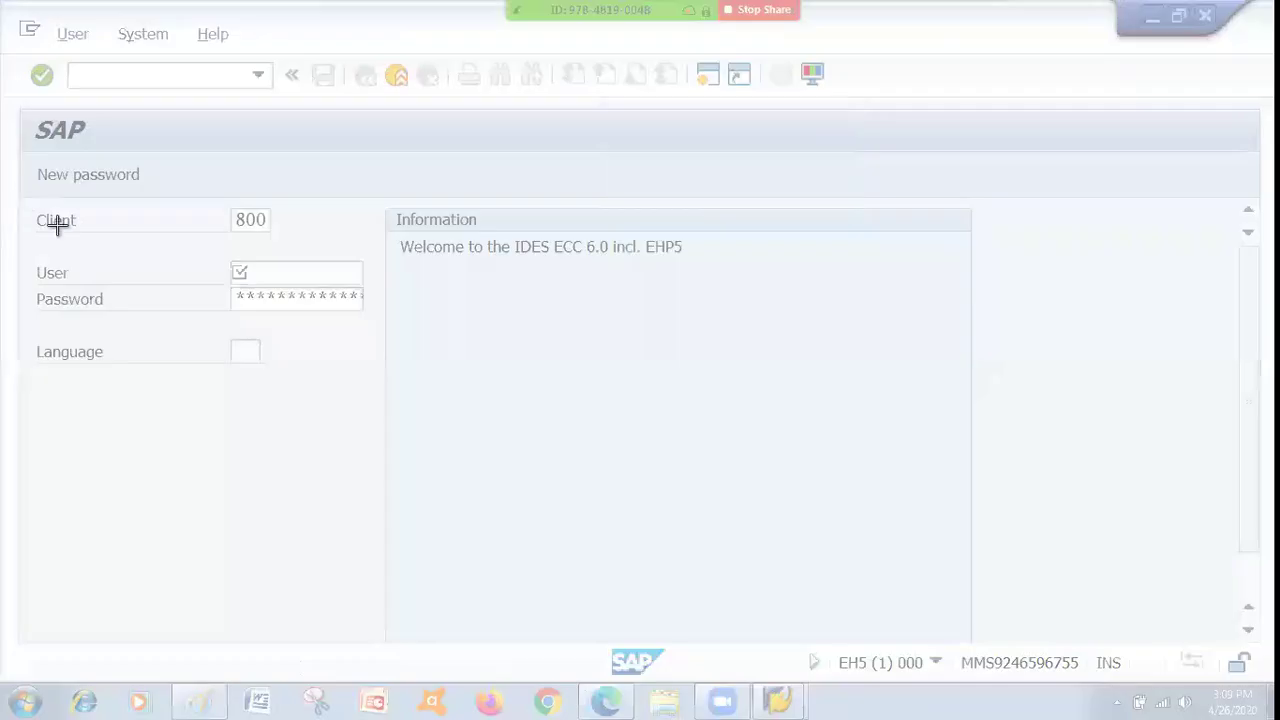
left_click_drag(18, 195, 384, 400)
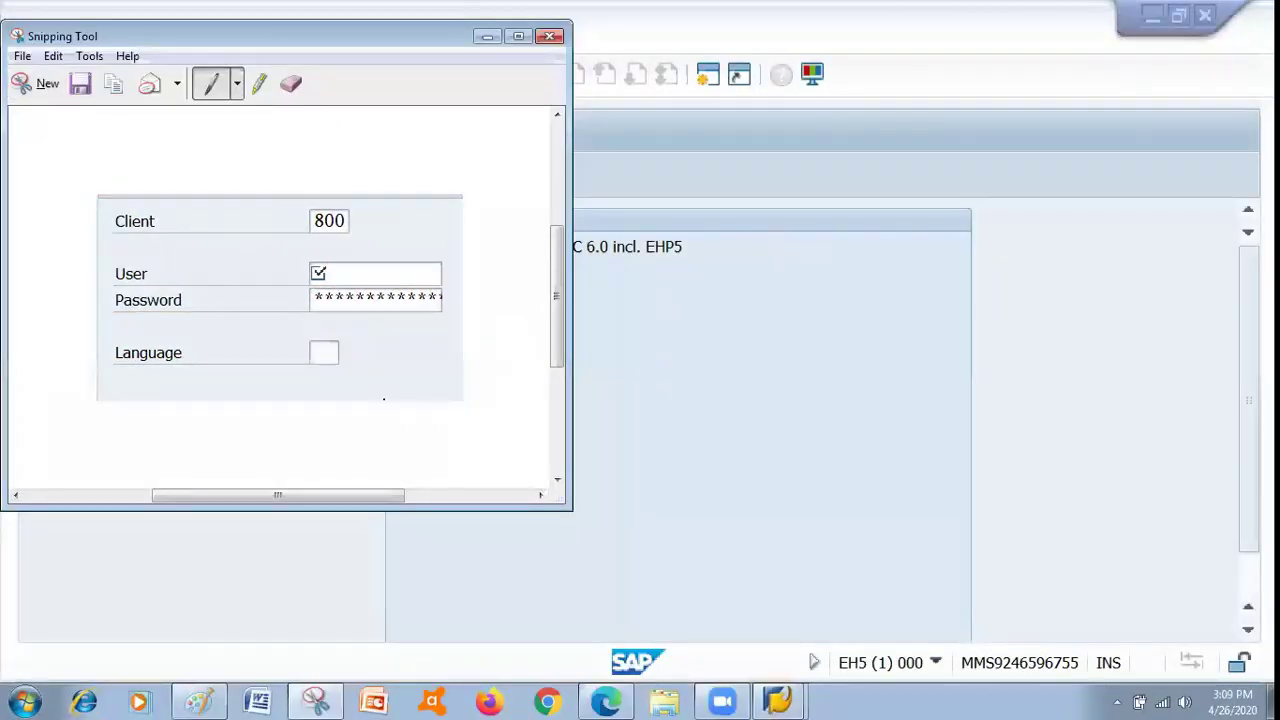
left_click(490, 40)
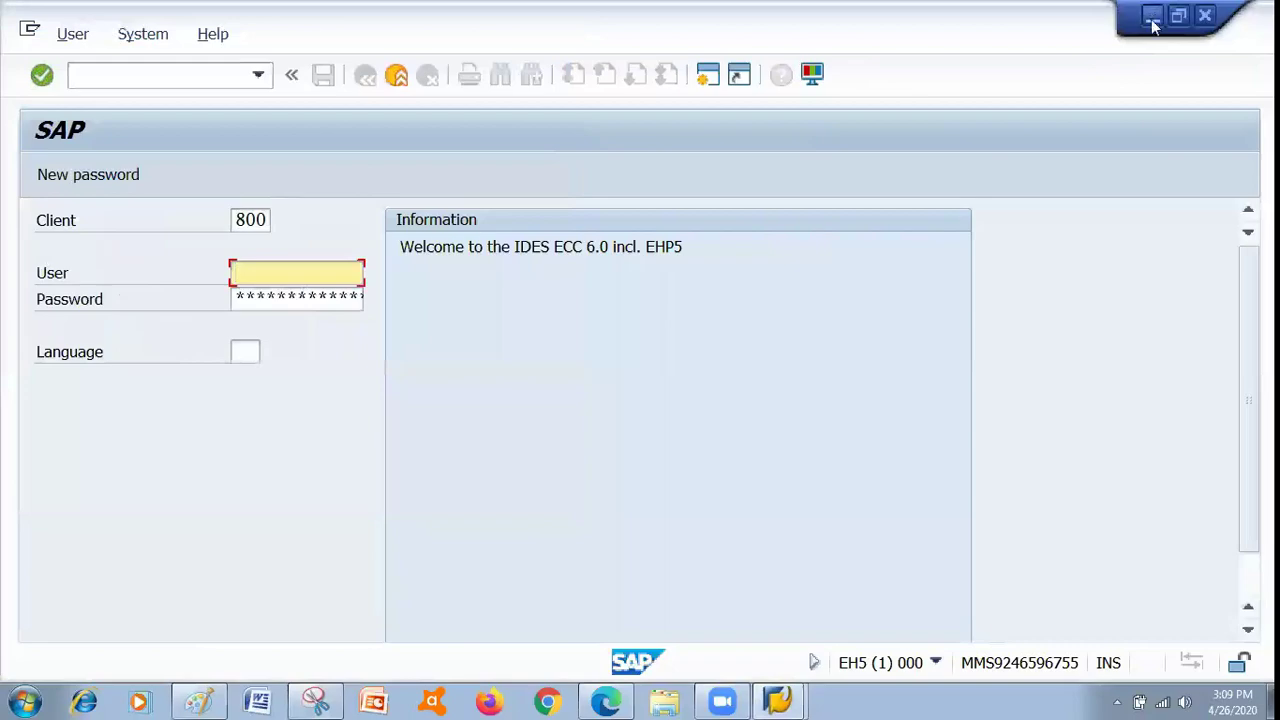
left_click(1152, 16)
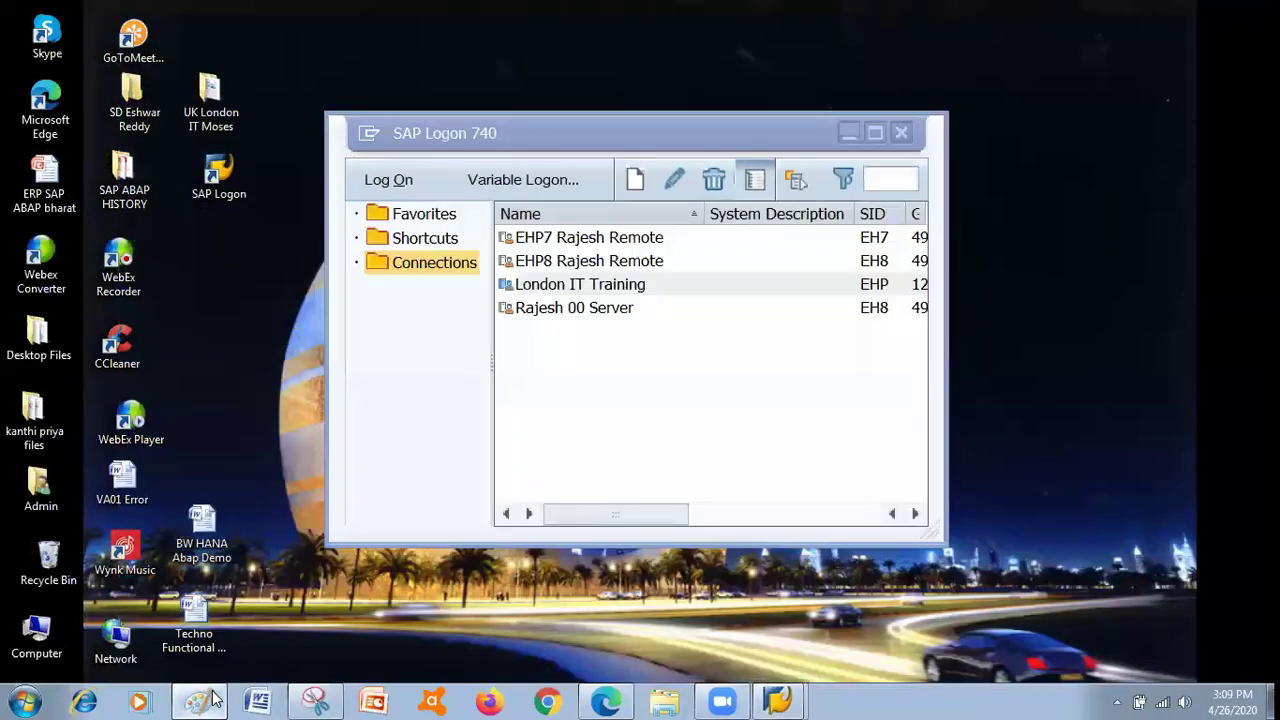
Paste the login-fields snip into Paint and caption it 'provide logon details'
left_click(205, 700)
key("ctrl+v")
mouse_move(160, 268)
left_mouse_down()
mouse_move(631, 363)
mouse_move(857, 334)
mouse_move(825, 356)
left_mouse_up()
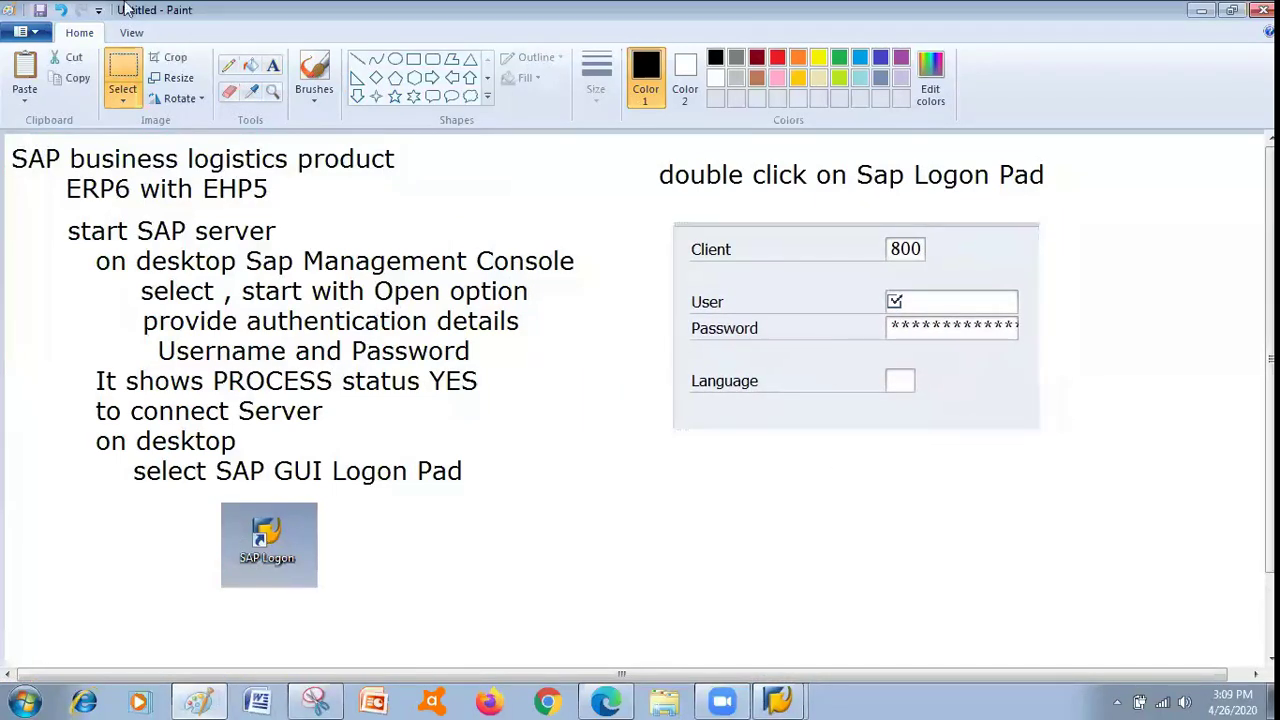
left_click(273, 66)
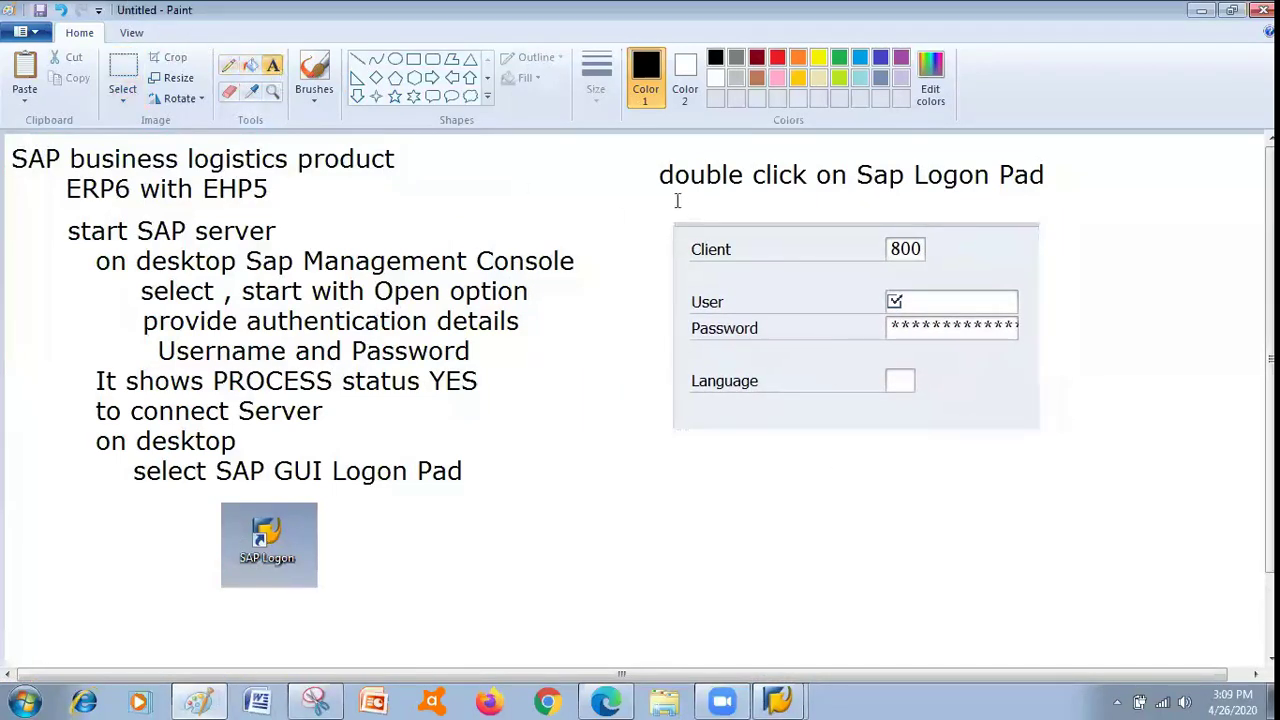
left_click_drag(674, 192, 1207, 208)
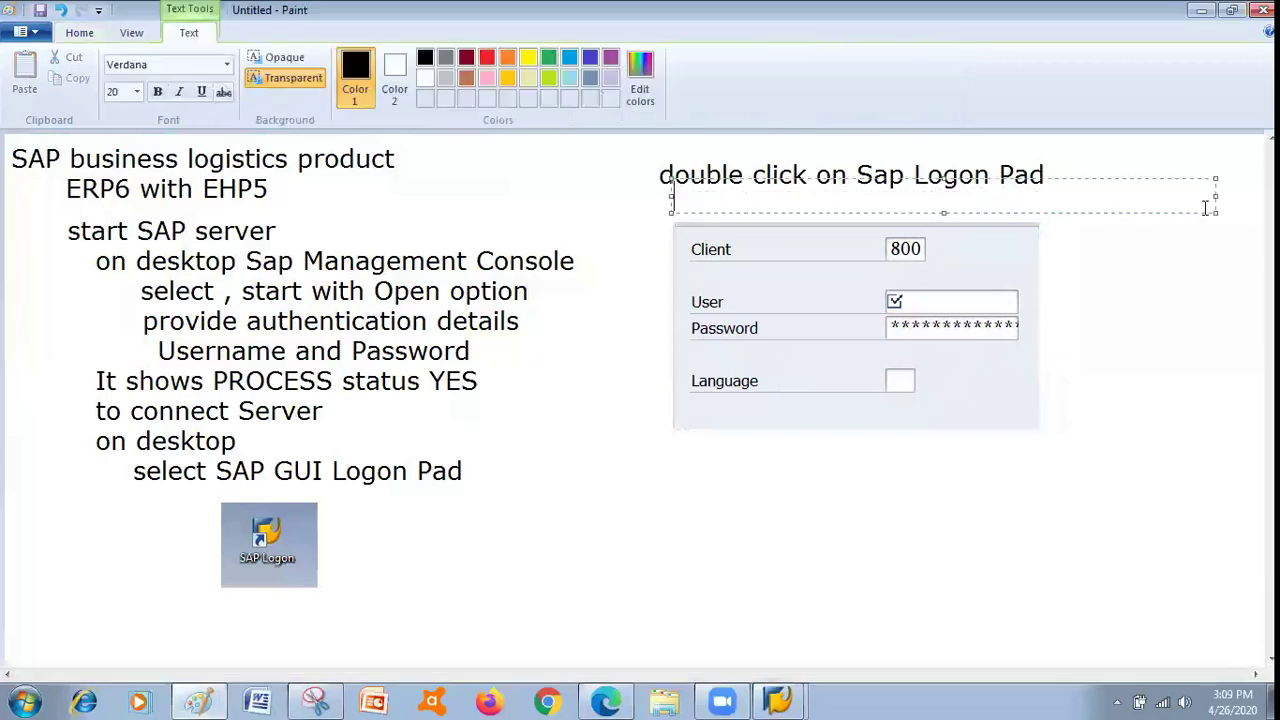
type("provide l")
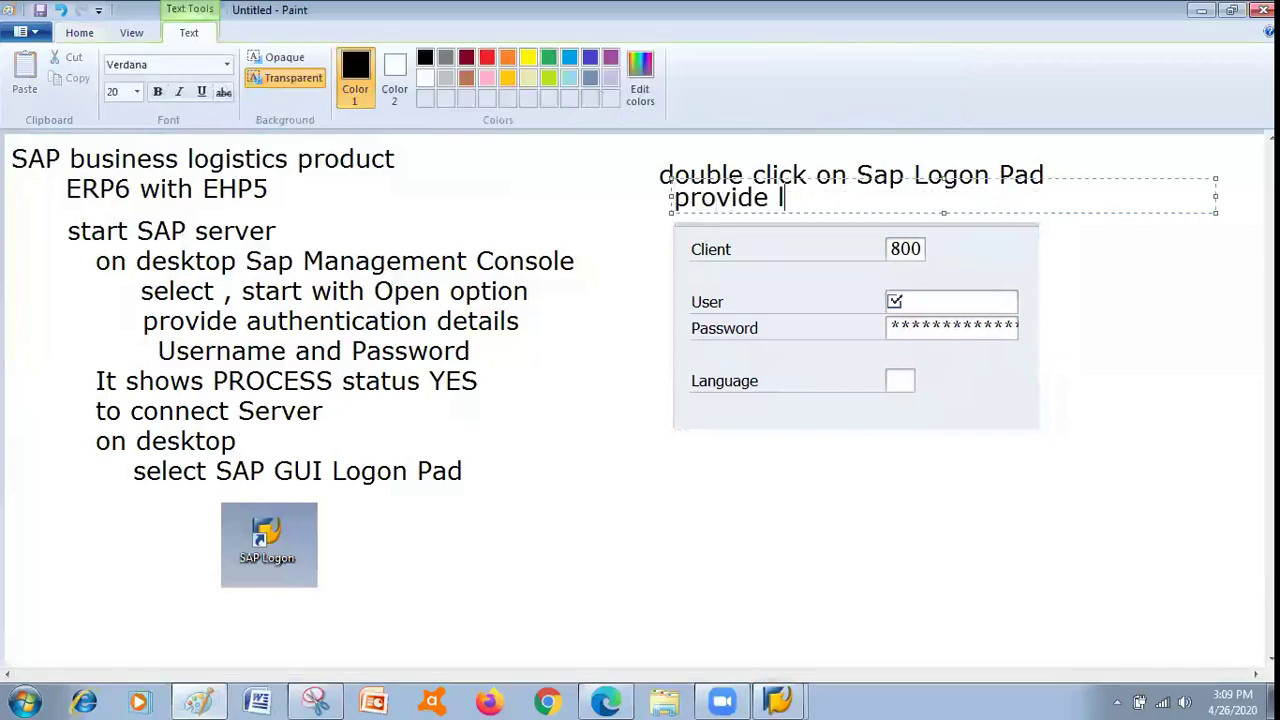
type("ogon details")
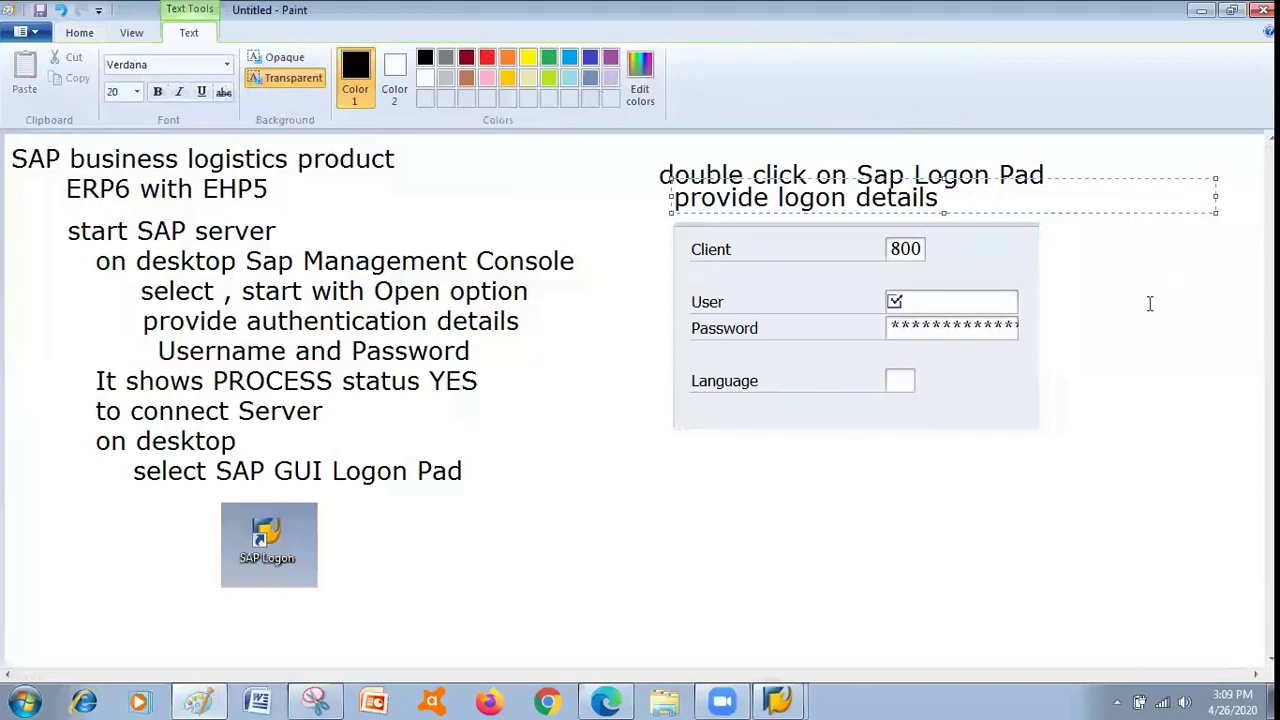
left_click(799, 555)
left_click(648, 510)
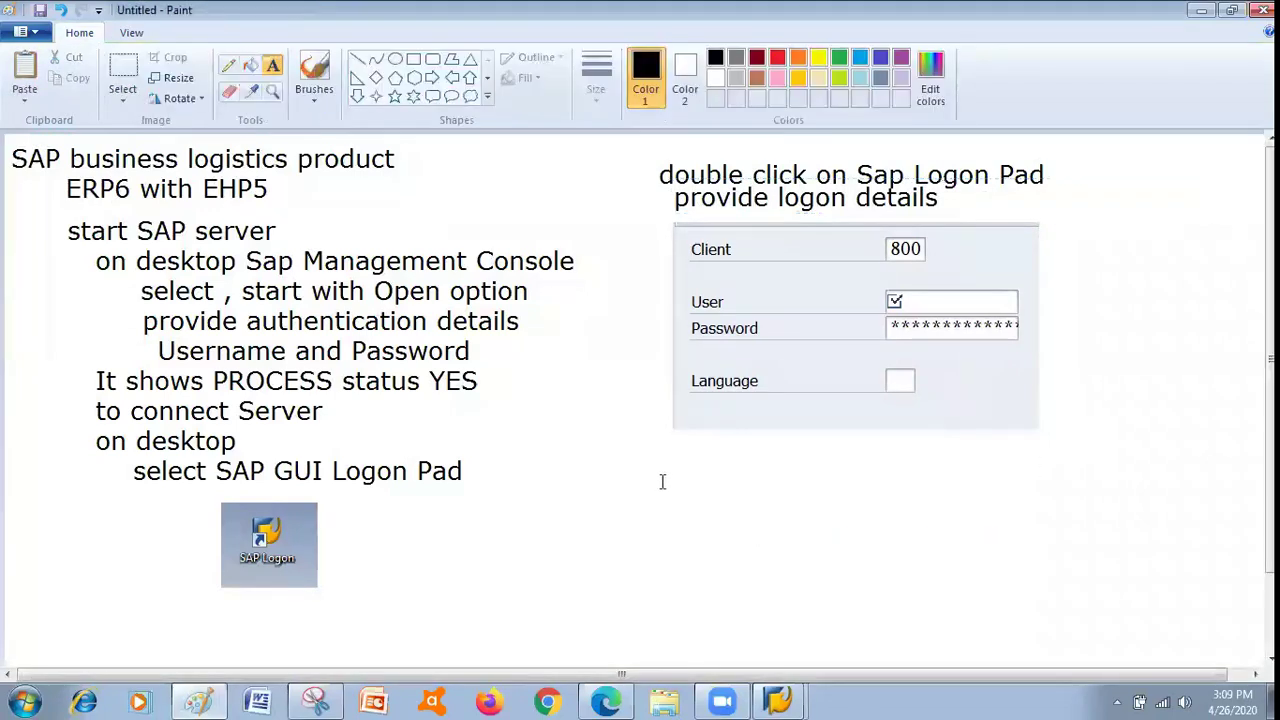
Below the logon image, type the note 'here CLIENT performs to connect selected Organization.'
left_click_drag(726, 470, 1204, 589)
type("here")
key("Caps_Lock")
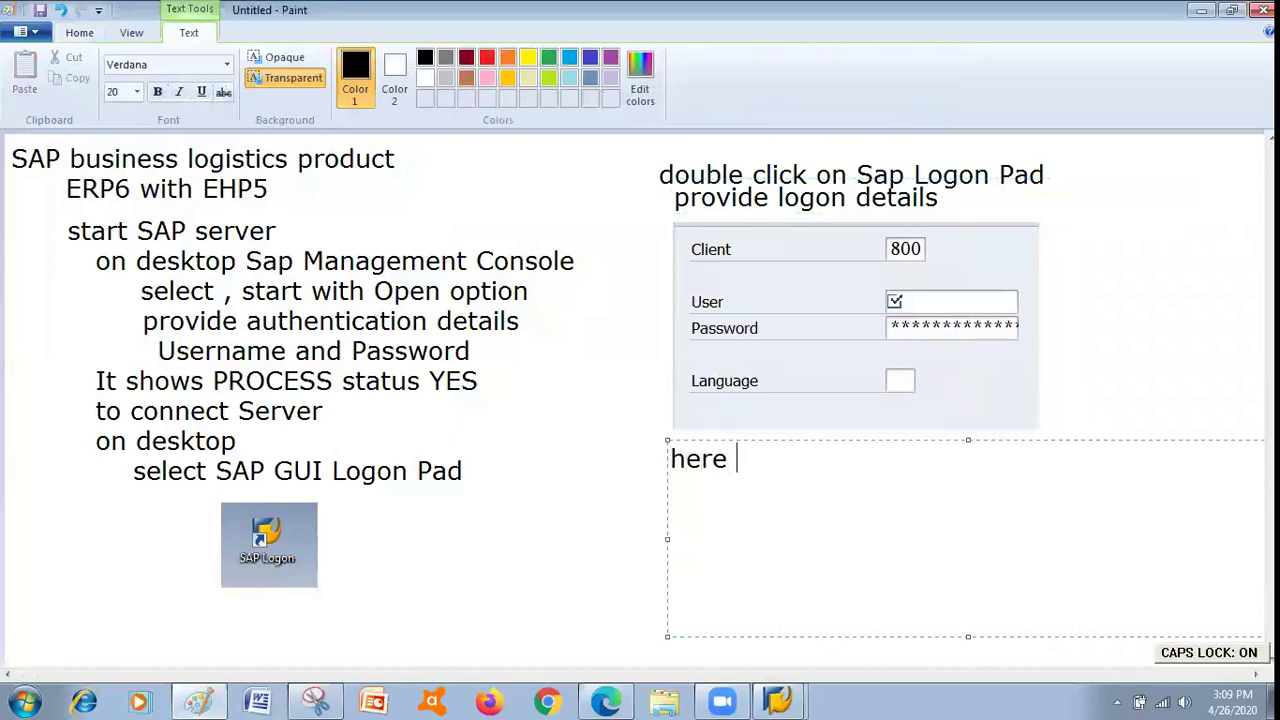
type("CLIENT")
key("Caps_Lock")
type("perfoms")
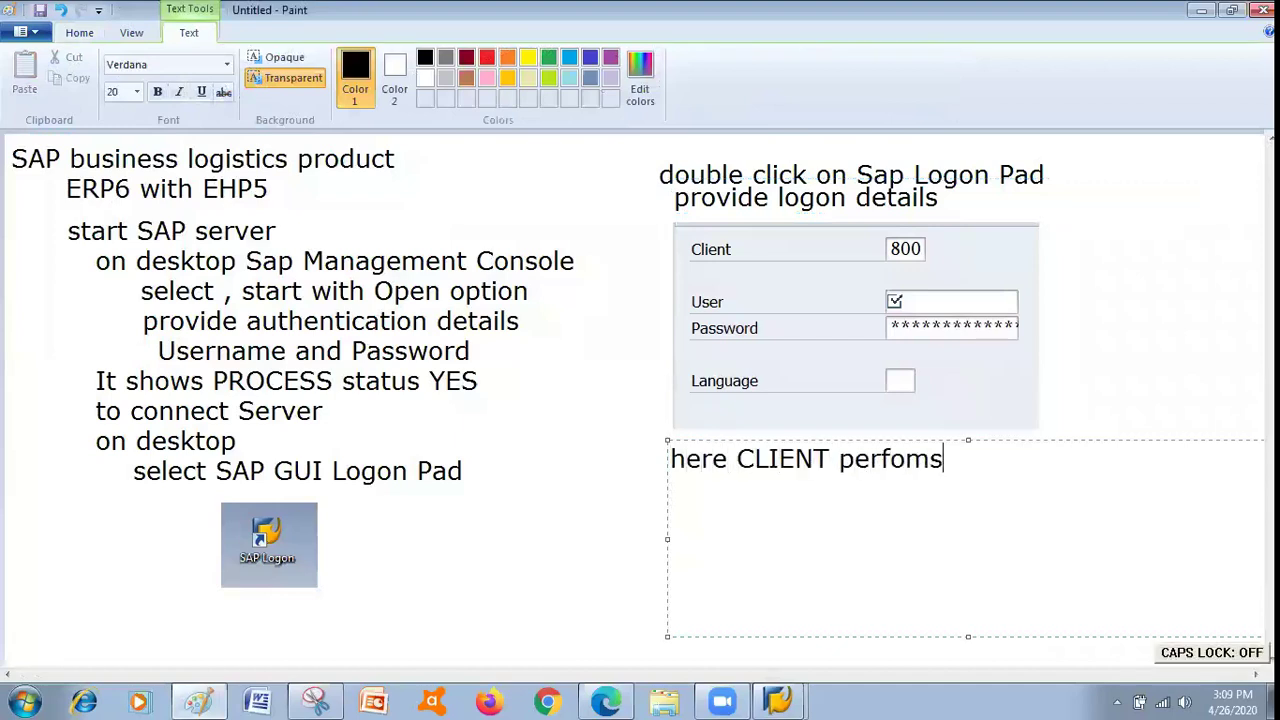
key("BackSpace")
key("BackSpace")
type(",s")
key("BackSpace")
key("BackSpace")
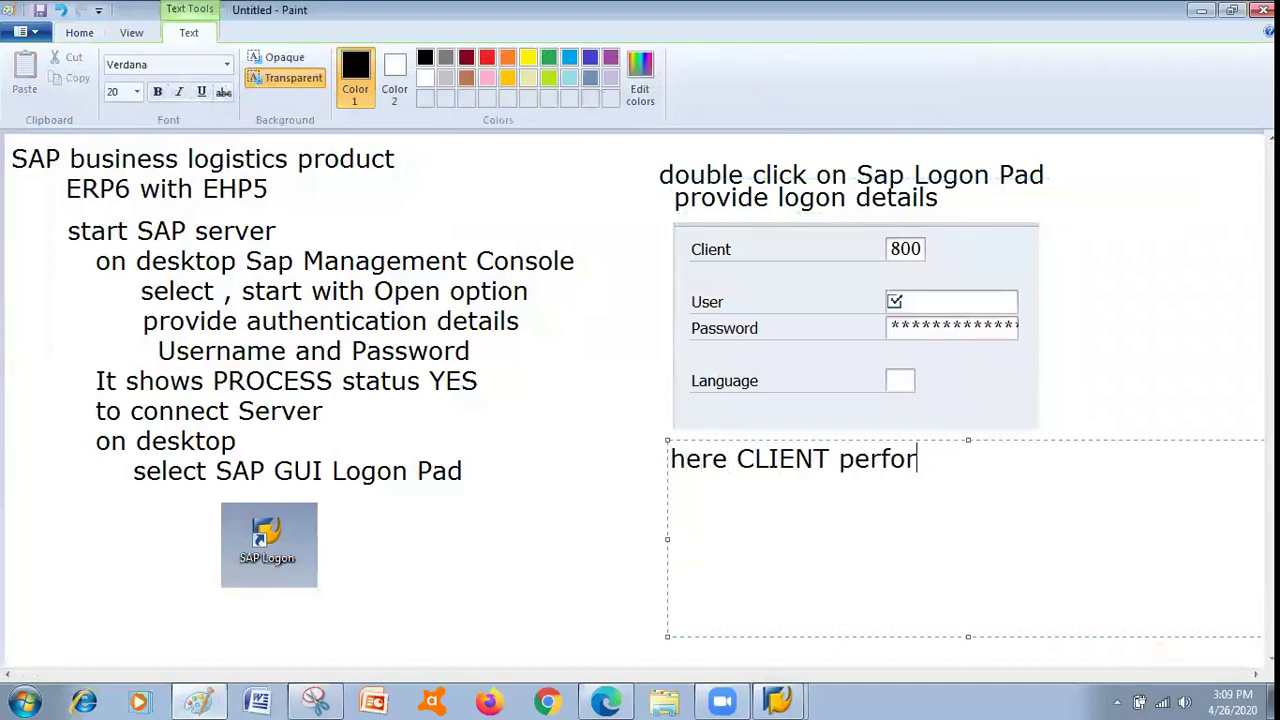
key("BackSpace")
type("rms to c")
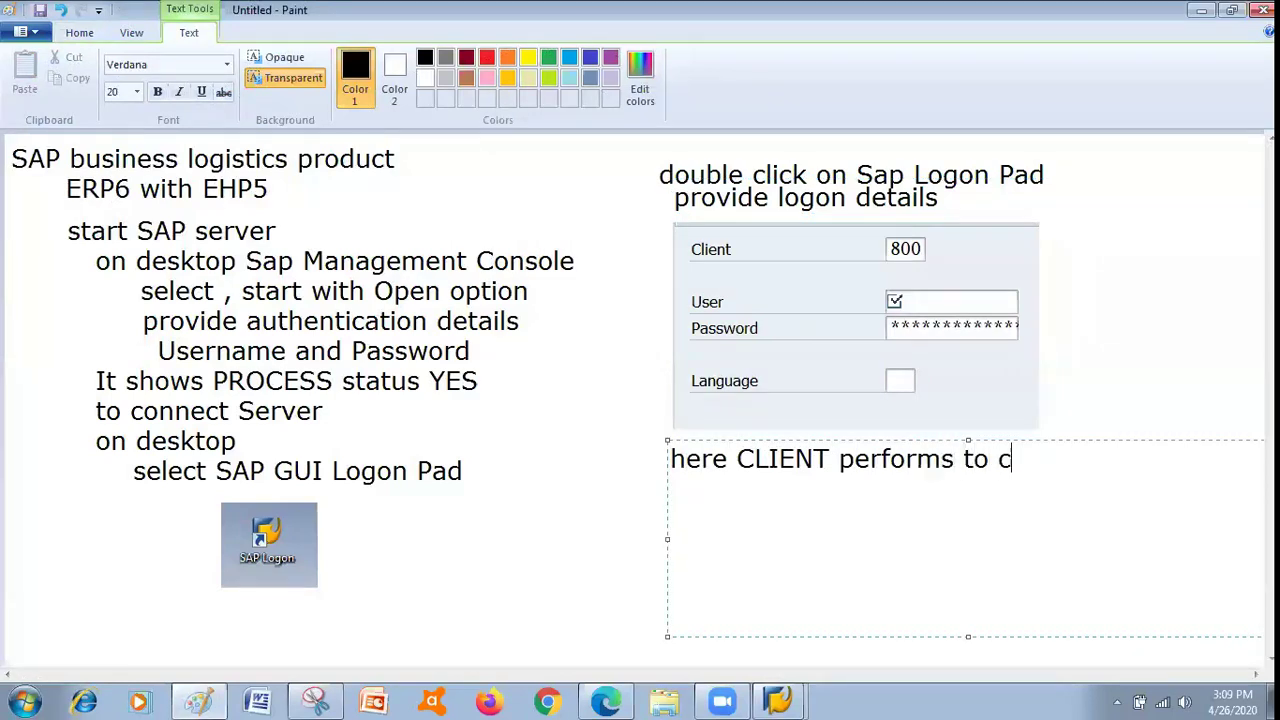
type("onnect selcted")
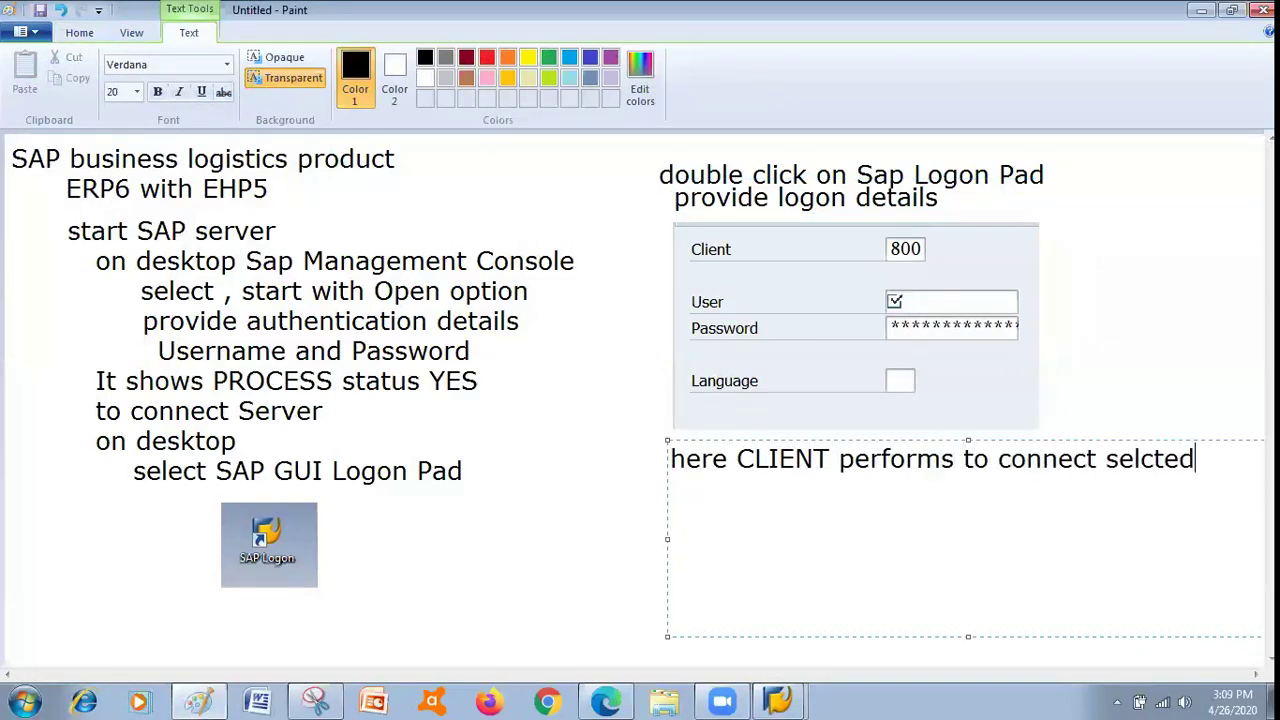
key("BackSpace")
key("BackSpace")
key("BackSpace")
key("BackSpace")
key("BackSpace")
type("e")
type("d")
key("Return")
type("Orga")
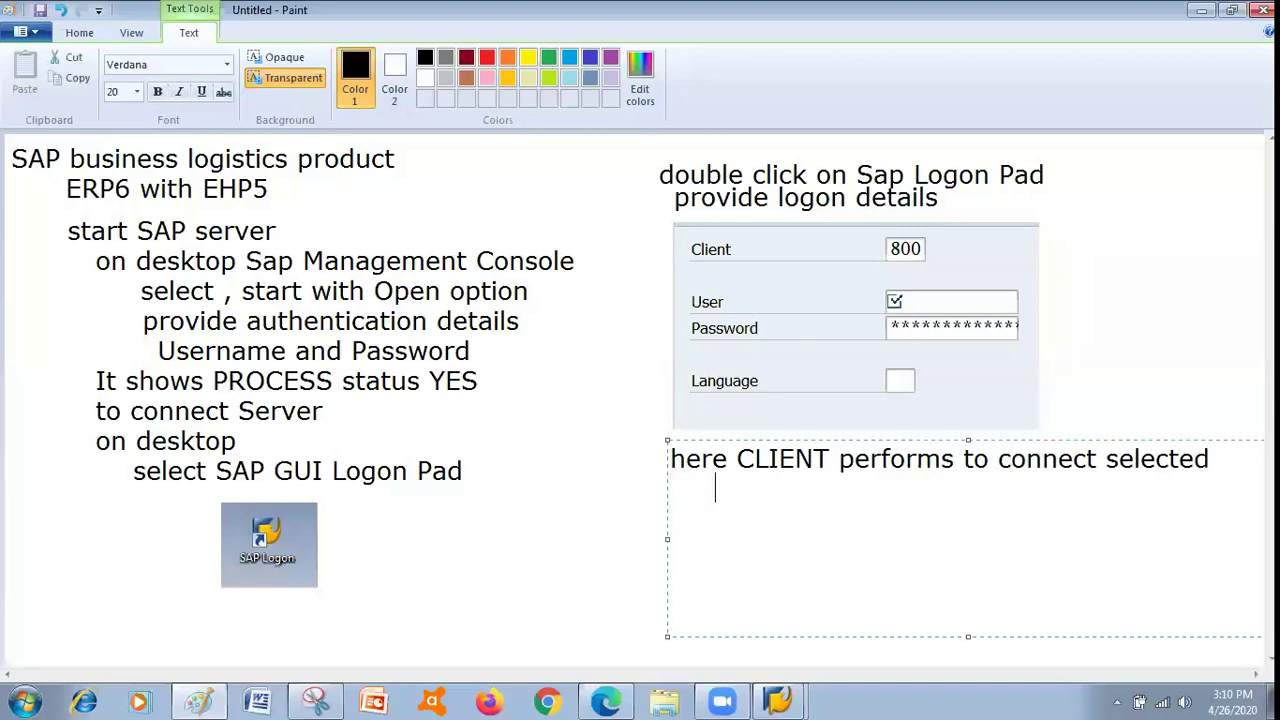
type("nization.")
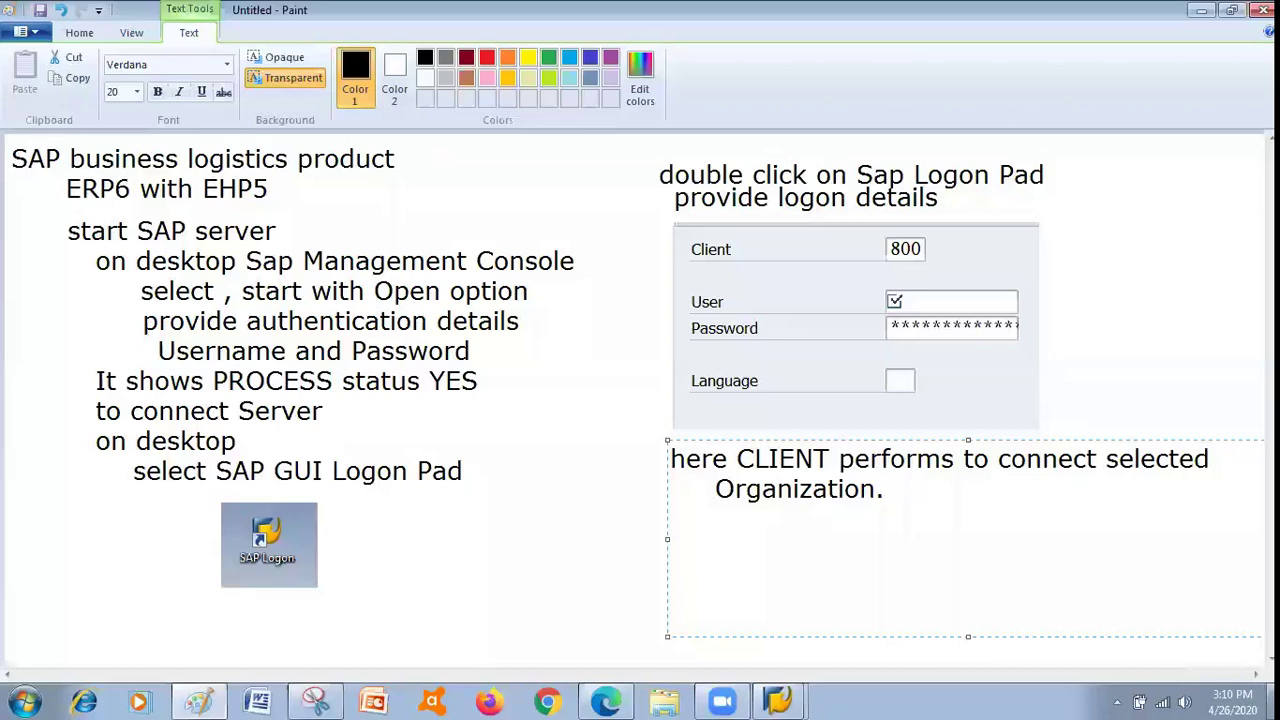
Add the lines 'username, password' and 'Language is EN' to the note
type("username, password")
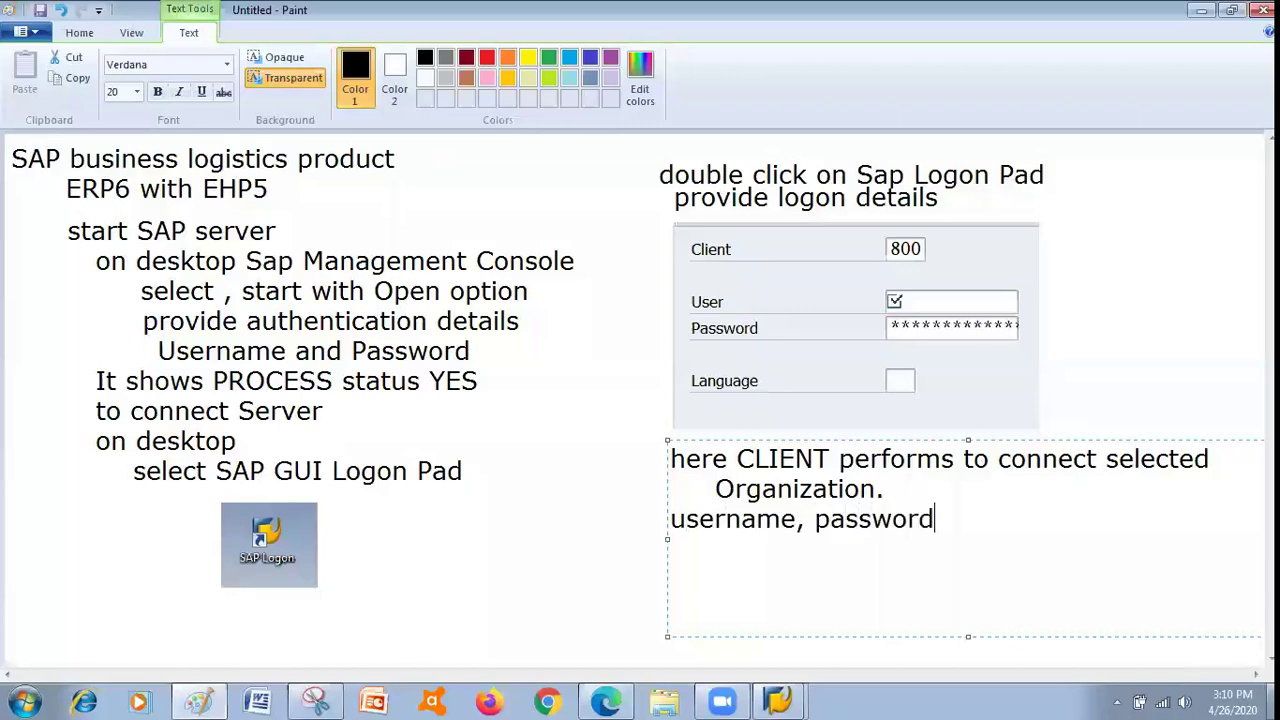
key("Return")
type("Lnagua")
key("BackSpace")
key("BackSpace")
key("BackSpace")
key("BackSpace")
key("BackSpace")
type("anguage is  E")
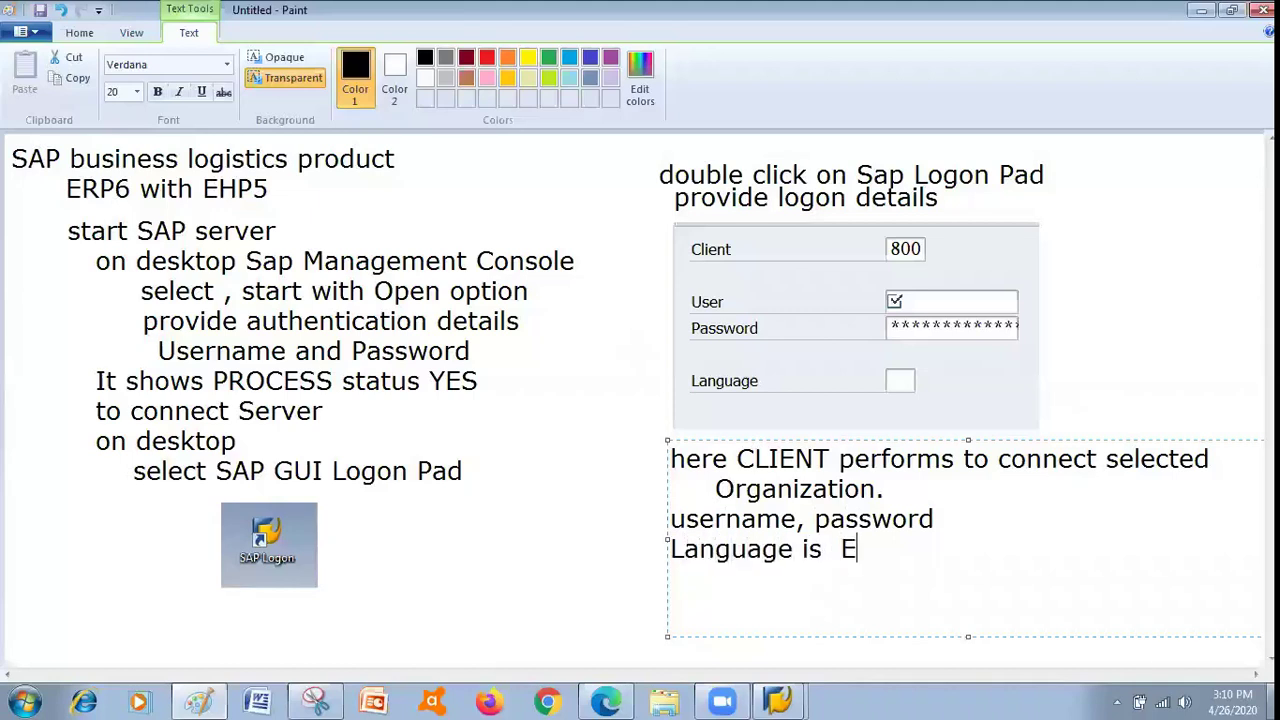
key("Caps_Lock")
type("N")
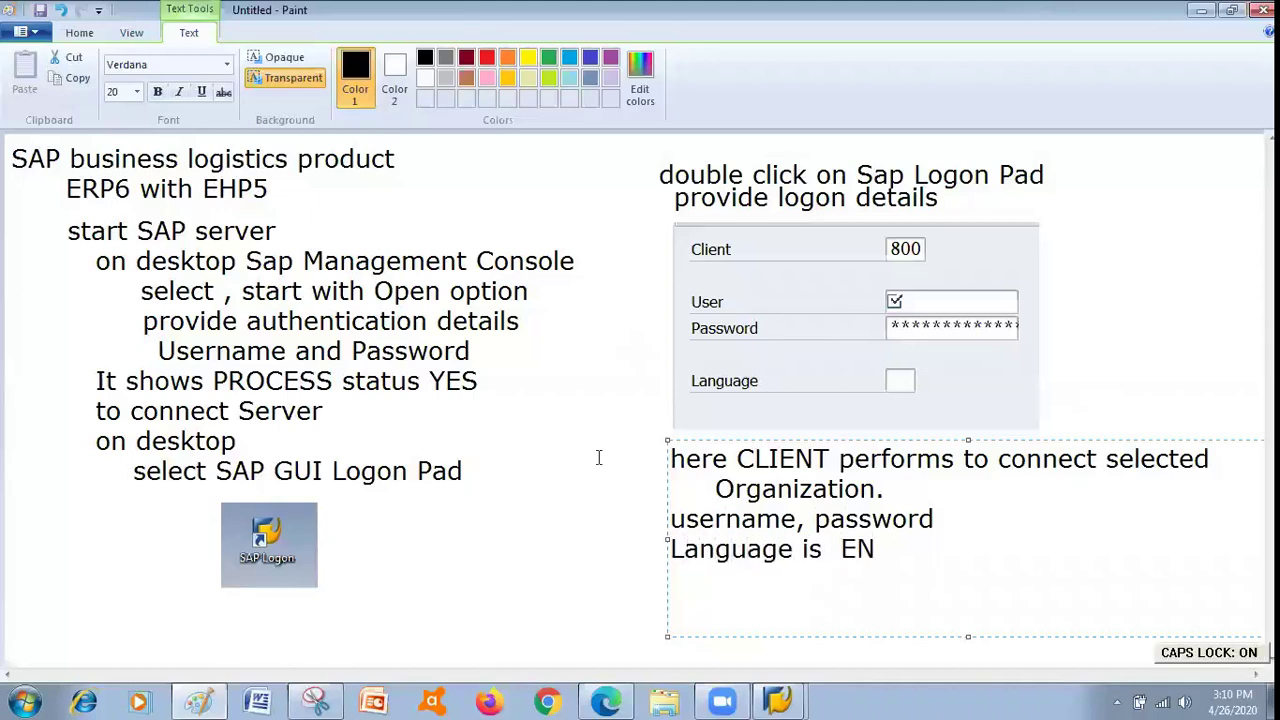
left_click(598, 452)
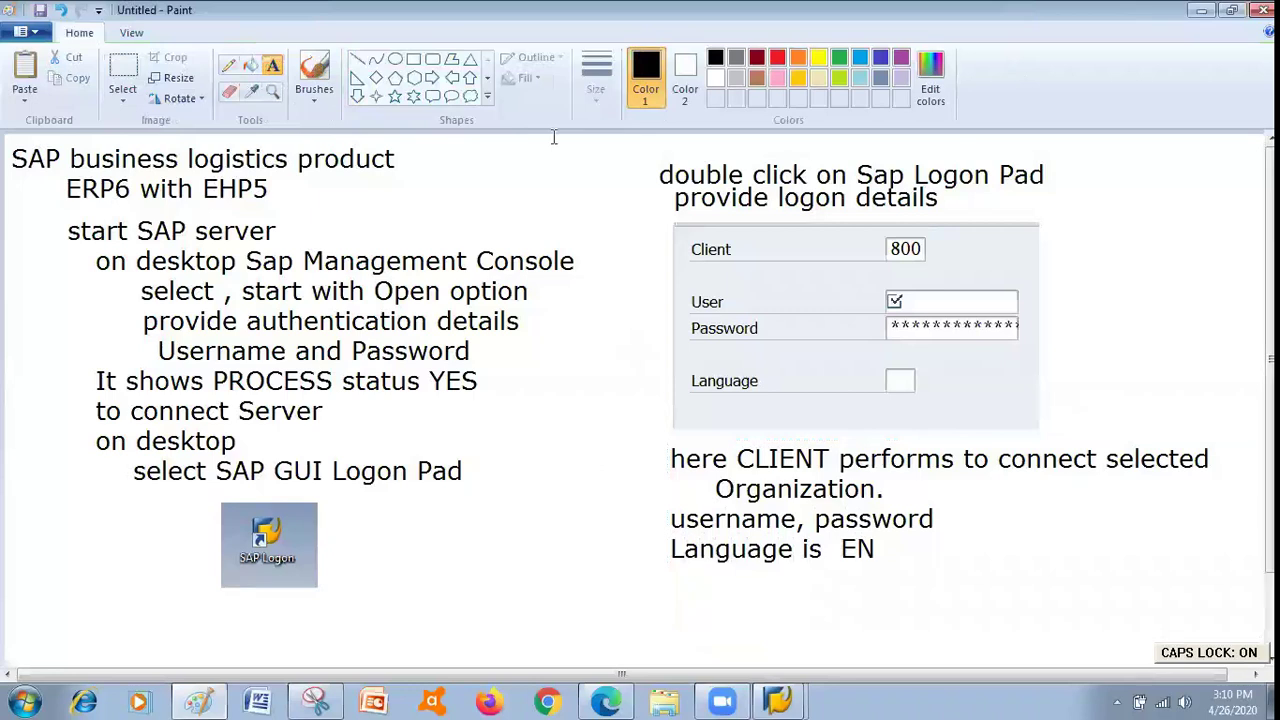
Select the whole Paint notes image and bring it into the Word document
left_click(122, 72)
left_click_drag(8, 139, 1232, 616)
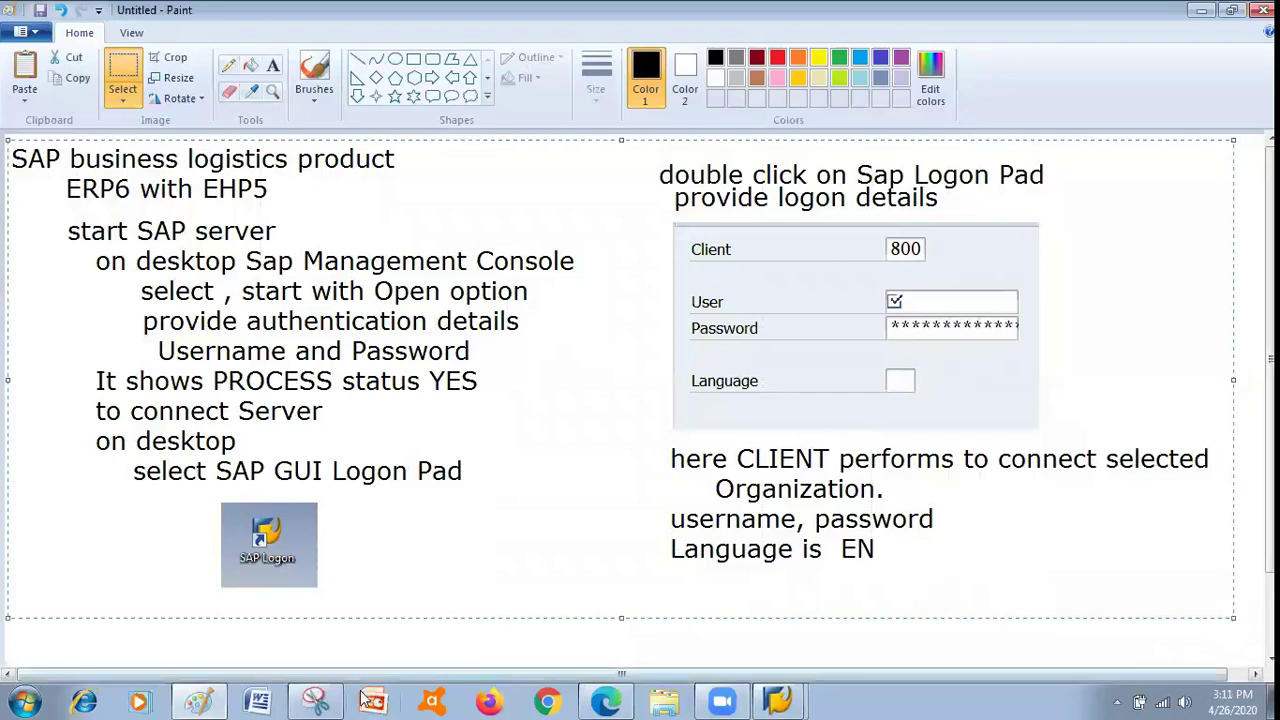
left_click(258, 703)
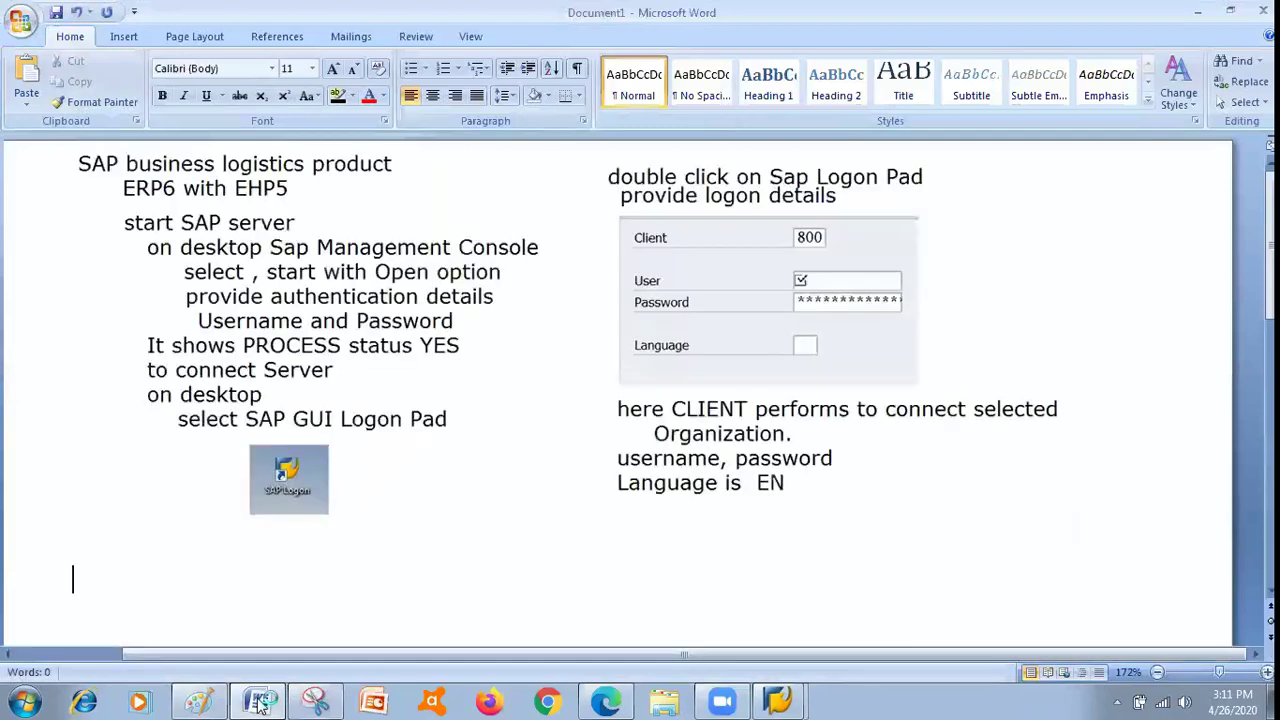
Turn a row of hyphens into a horizontal line in Word, then minimize Word and Paint
type("---------------------")
key("Return")
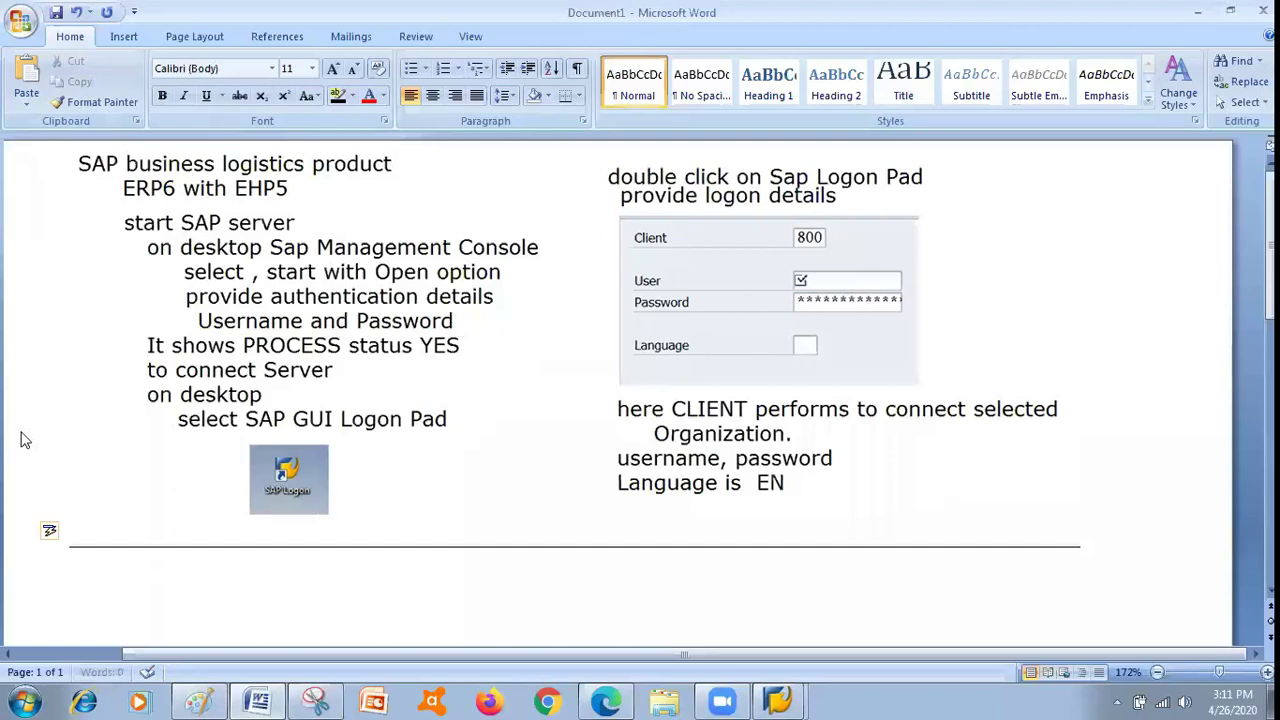
left_click(1198, 11)
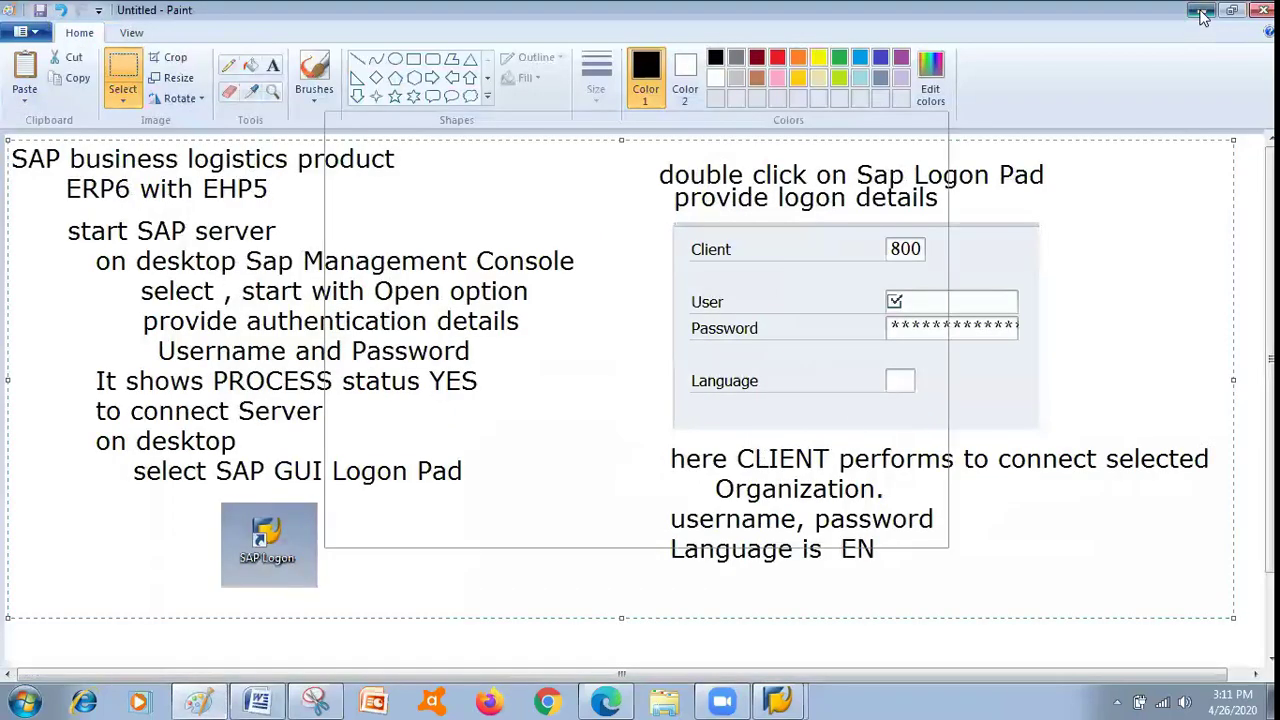
left_click(1203, 15)
Select the London IT Training connection in SAP Logon 740 and log on
left_click(588, 288)
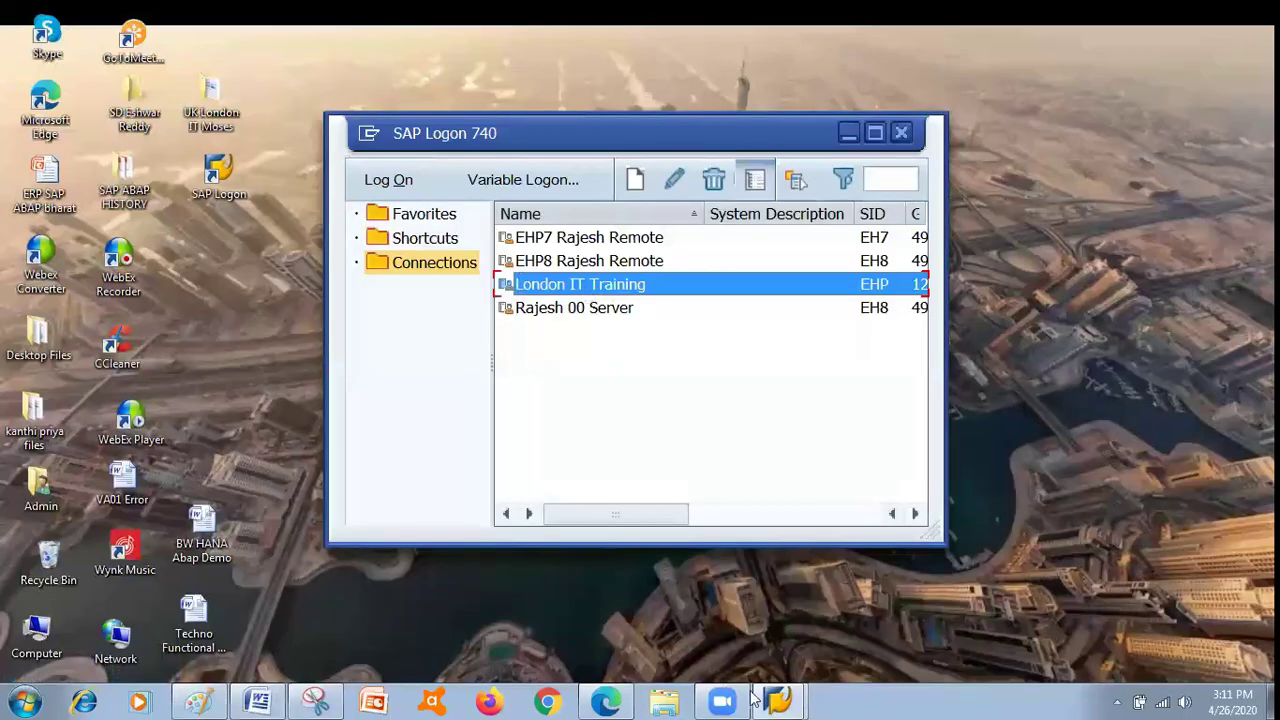
left_click(783, 700)
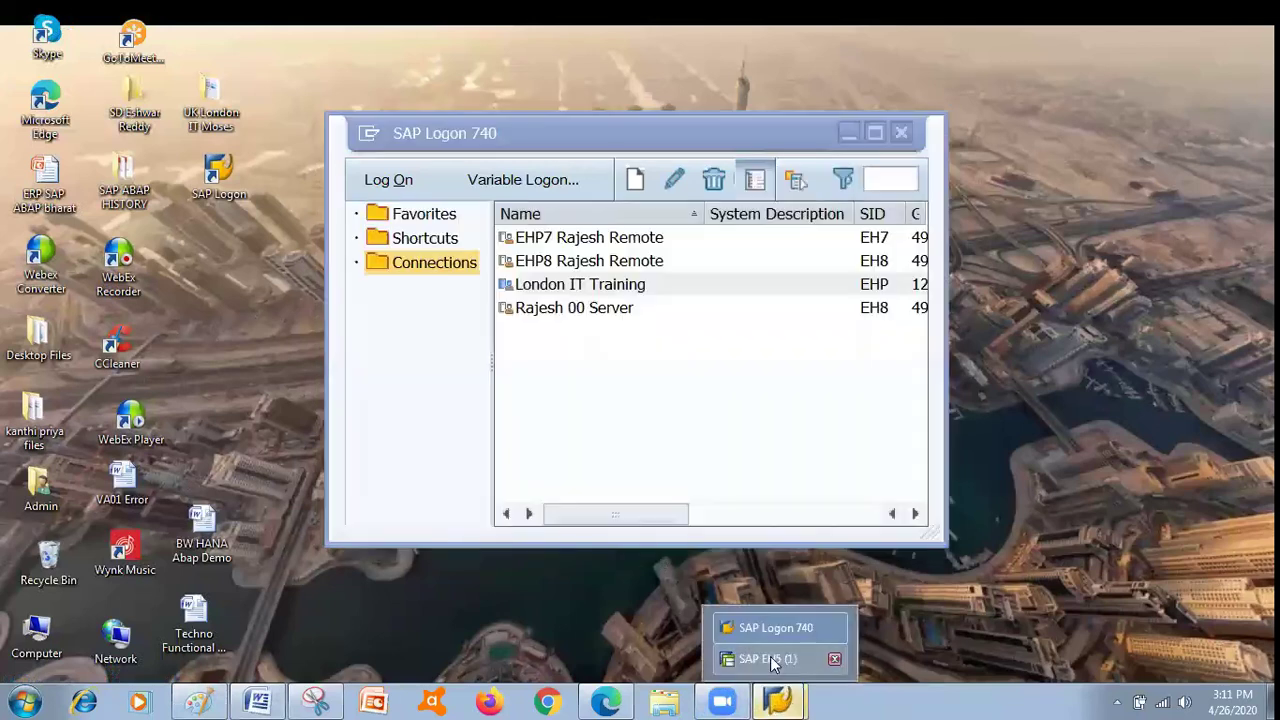
left_click(766, 658)
left_click(1208, 18)
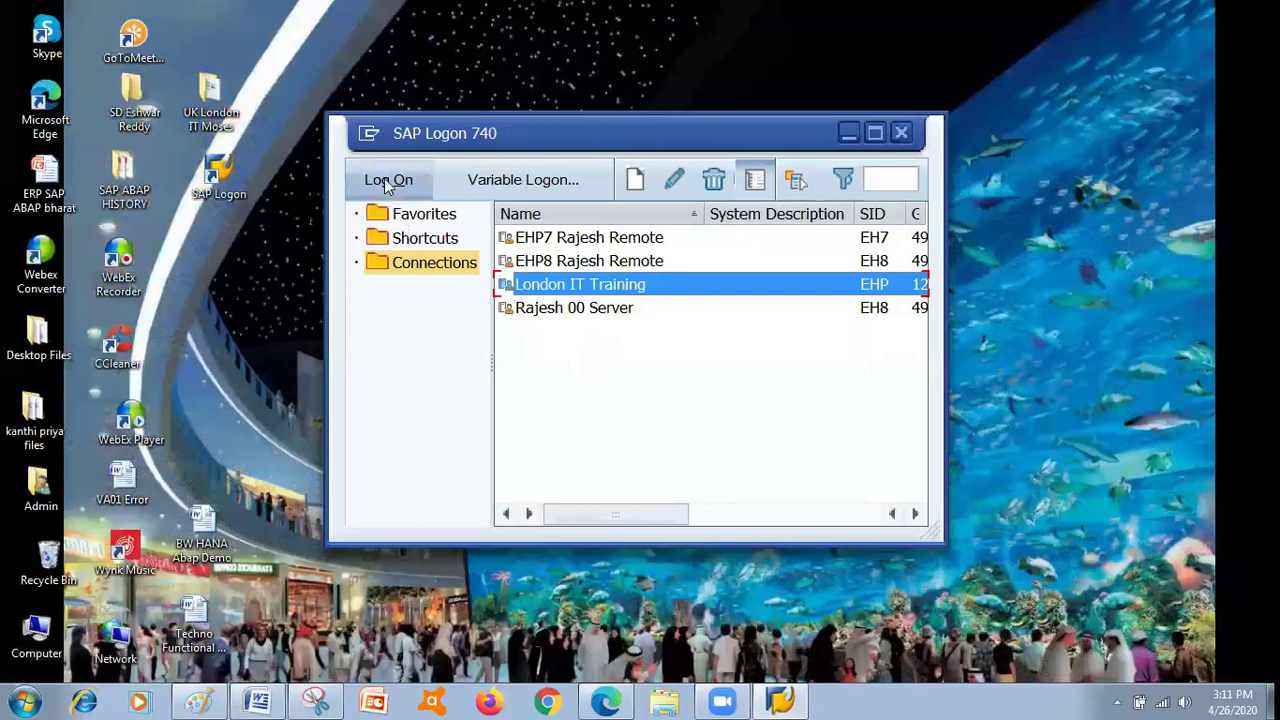
left_click(388, 181)
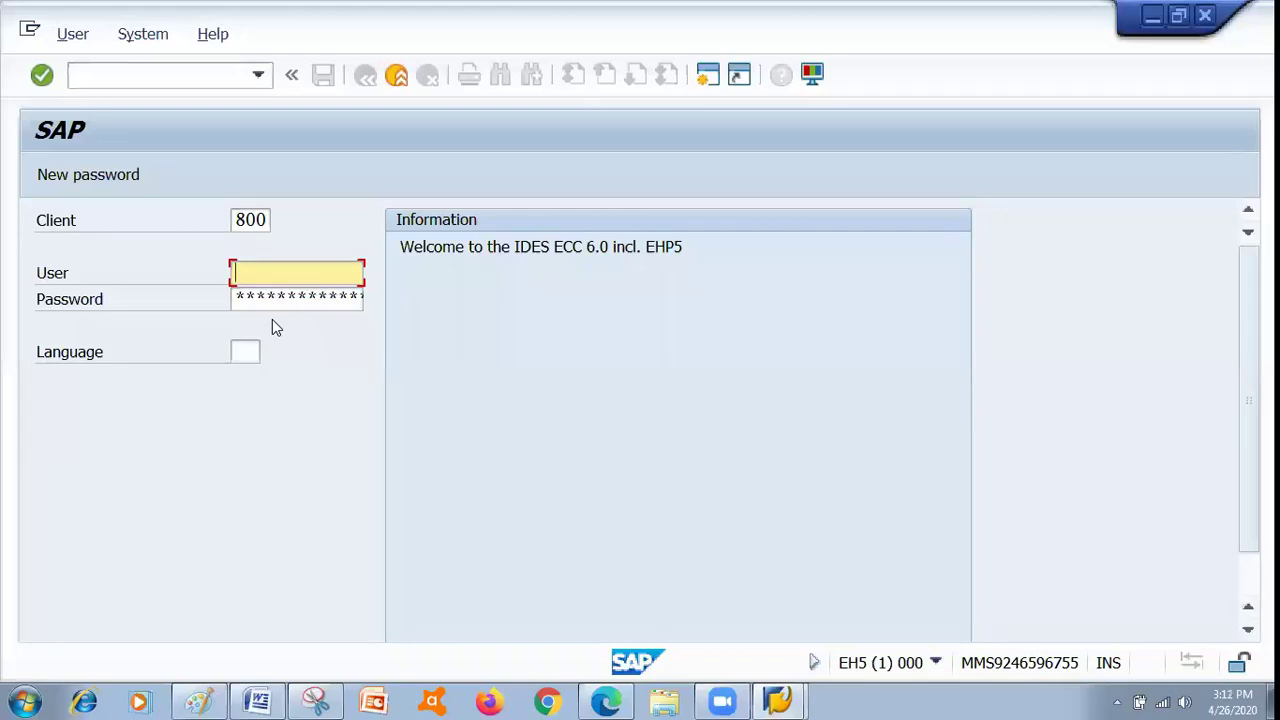
Log on to client 800 with the user name, account password and language EN
type("sha")
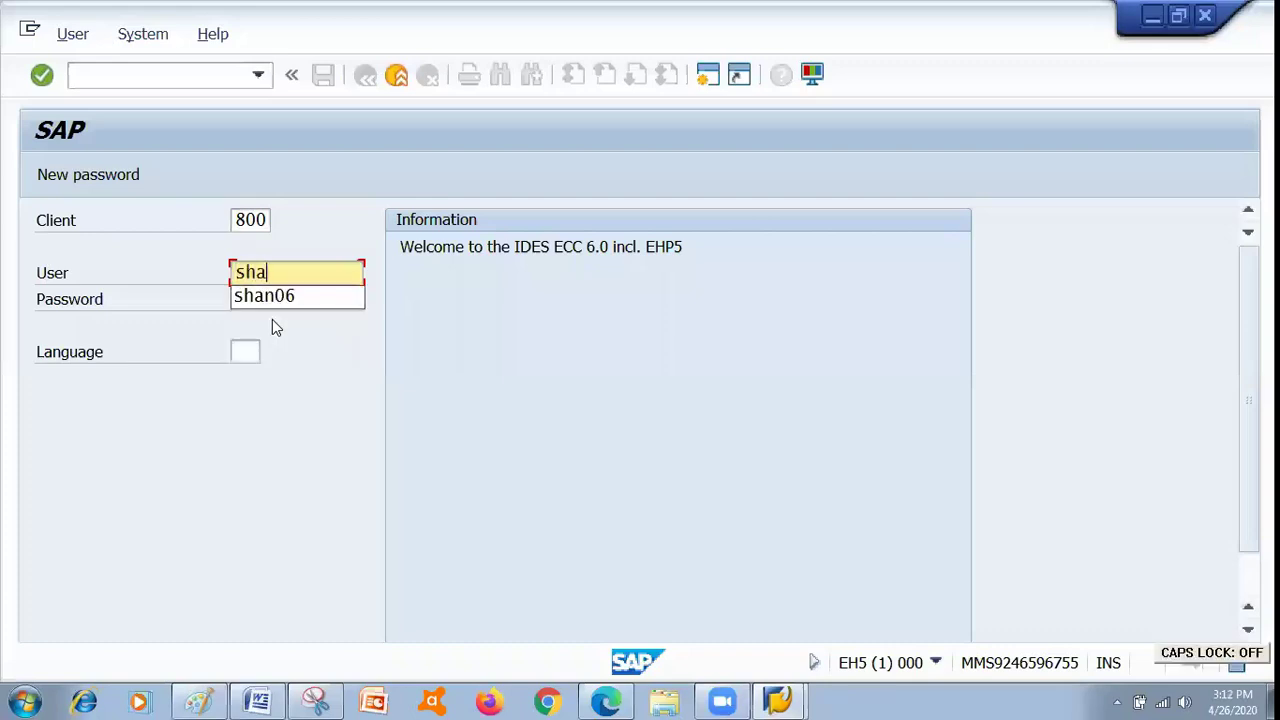
type("n06")
key("Escape")
key("Tab")
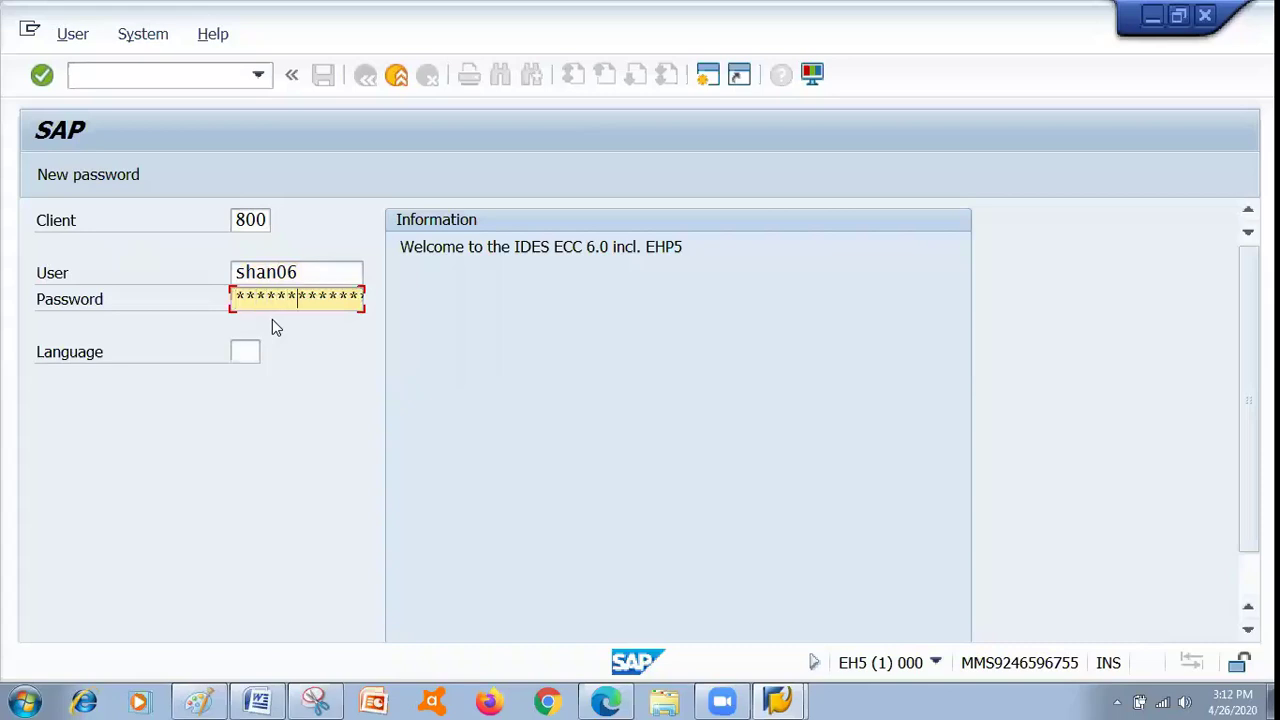
type("*****")
left_click(236, 351)
type("en")
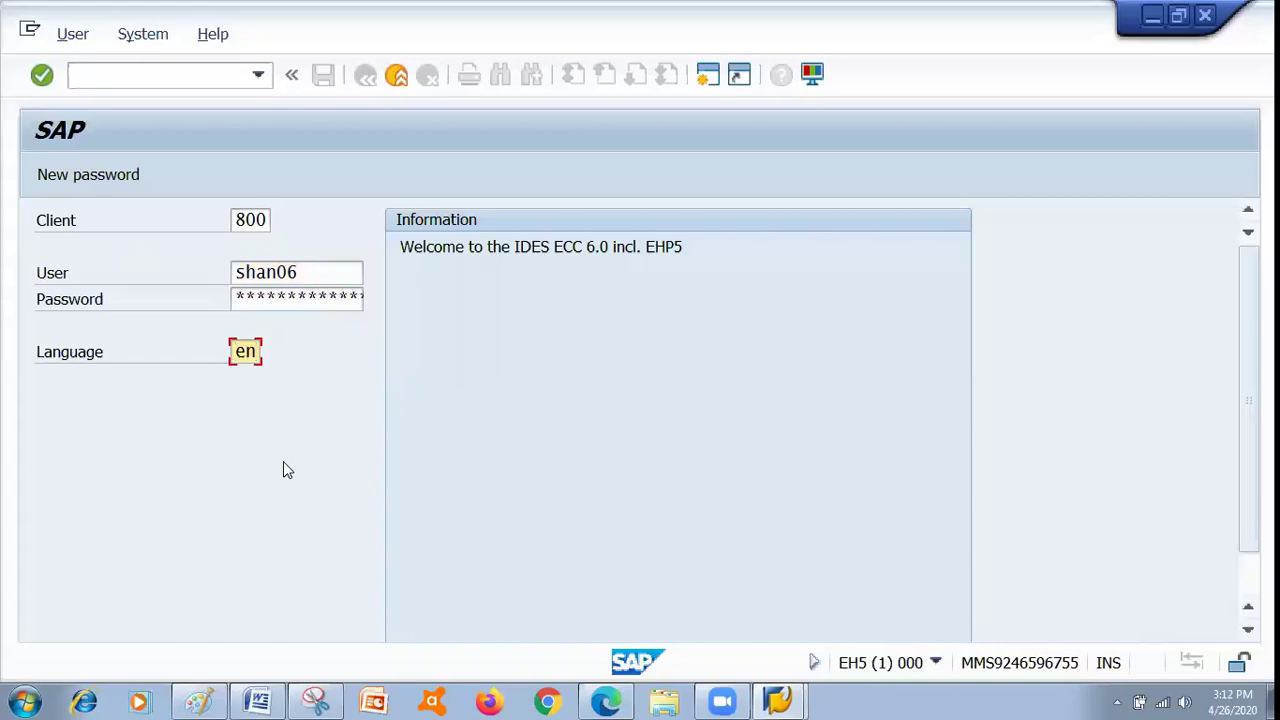
key("Return")
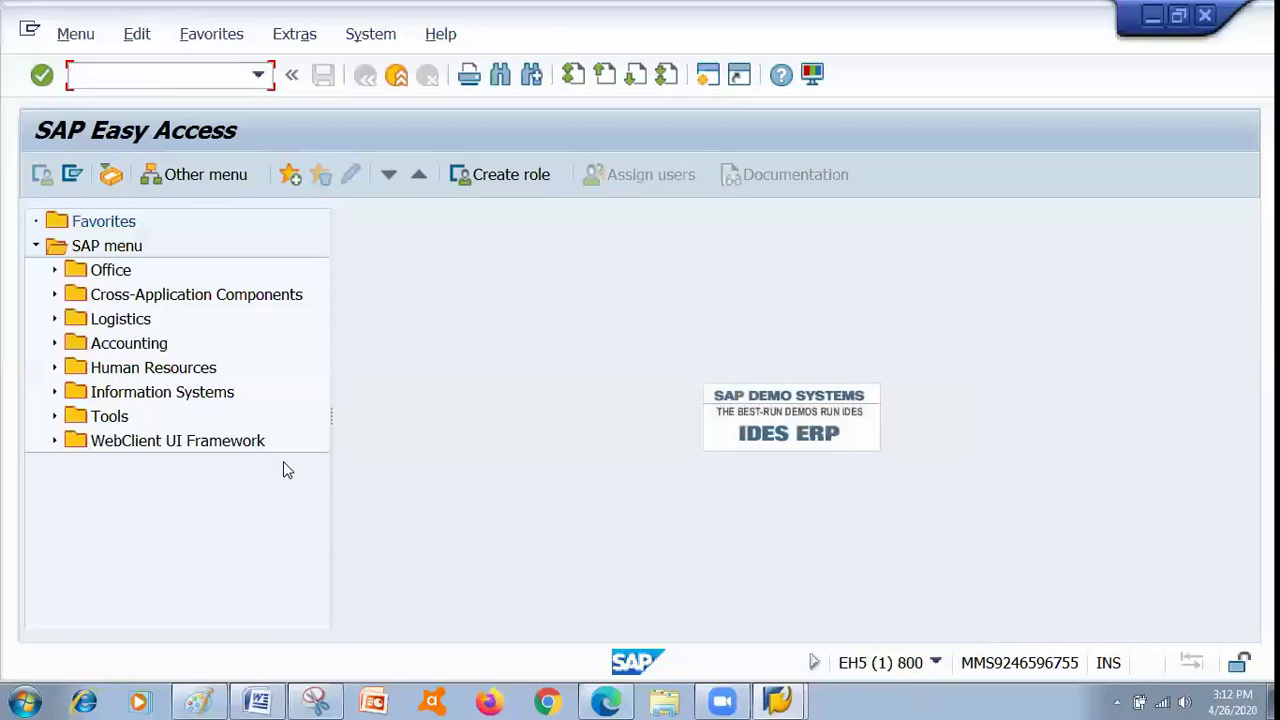
At font size 16, type 'after successful login , shows sap default menu screen' and paste the SAP menu screenshot beneath
left_click(256, 700)
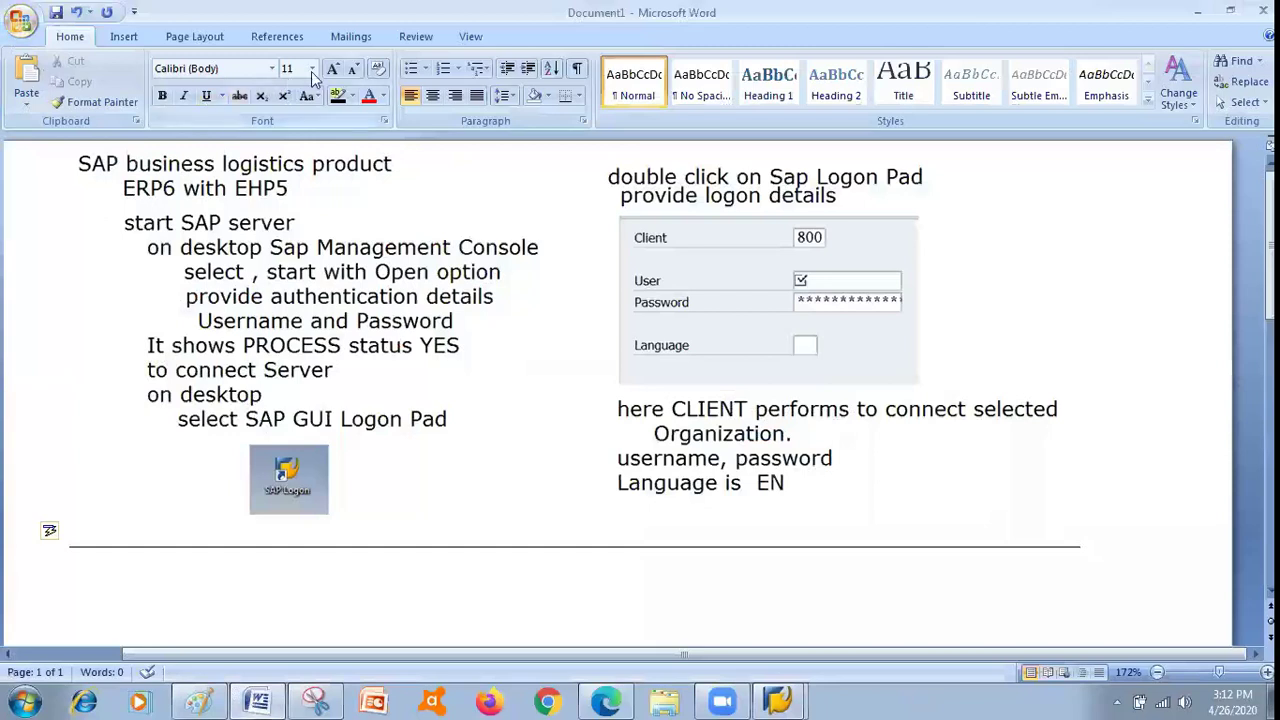
left_click(312, 68)
left_click(290, 186)
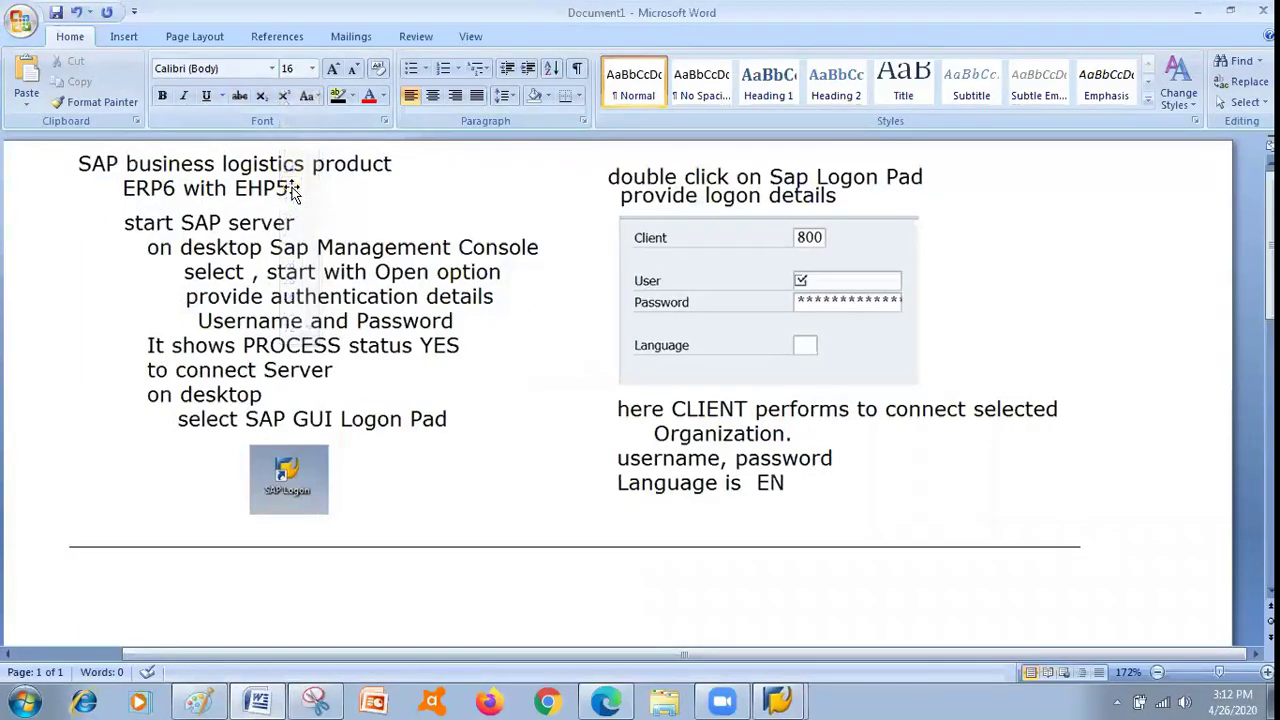
type("after successfu")
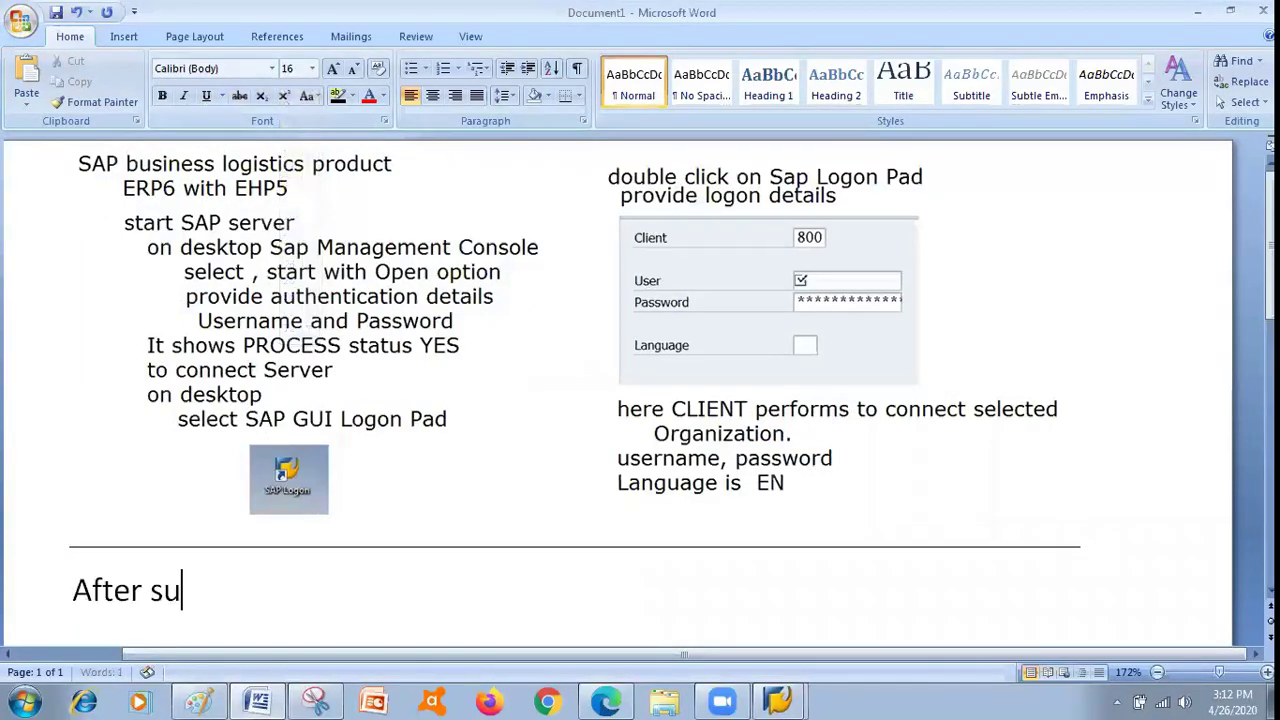
type("l ")
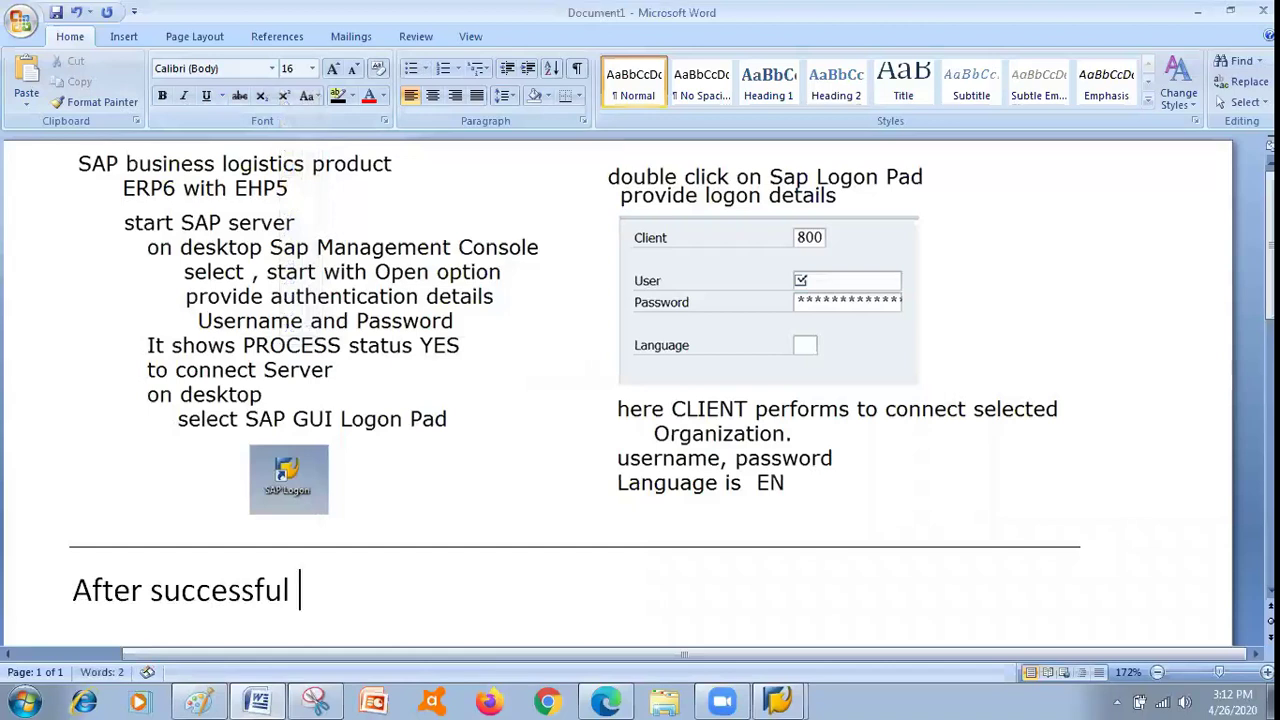
type("logi")
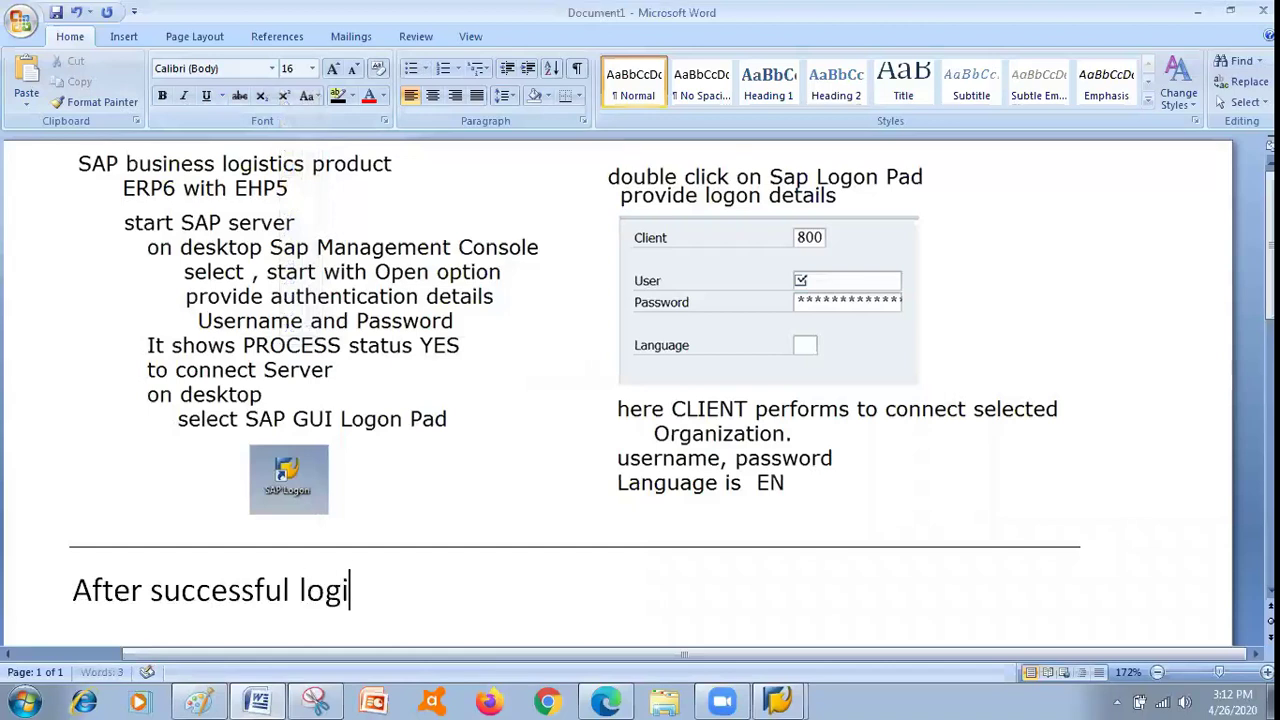
type("n , shows sa")
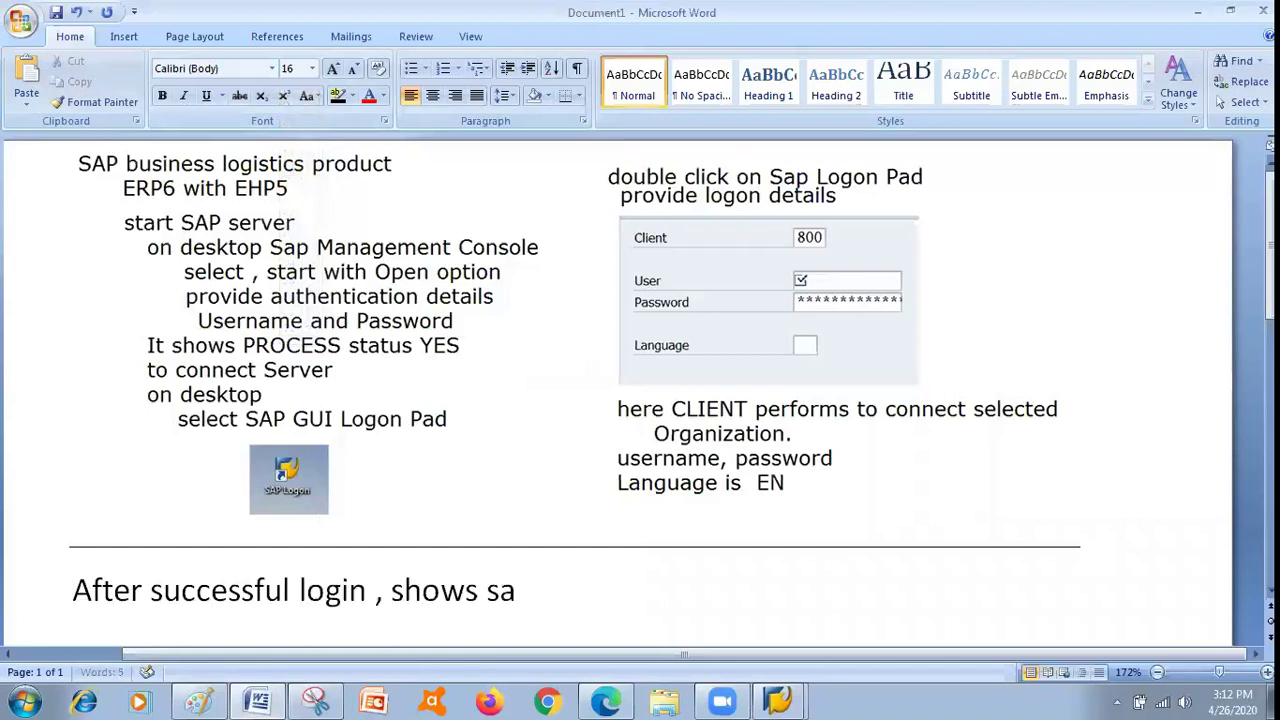
type("p default")
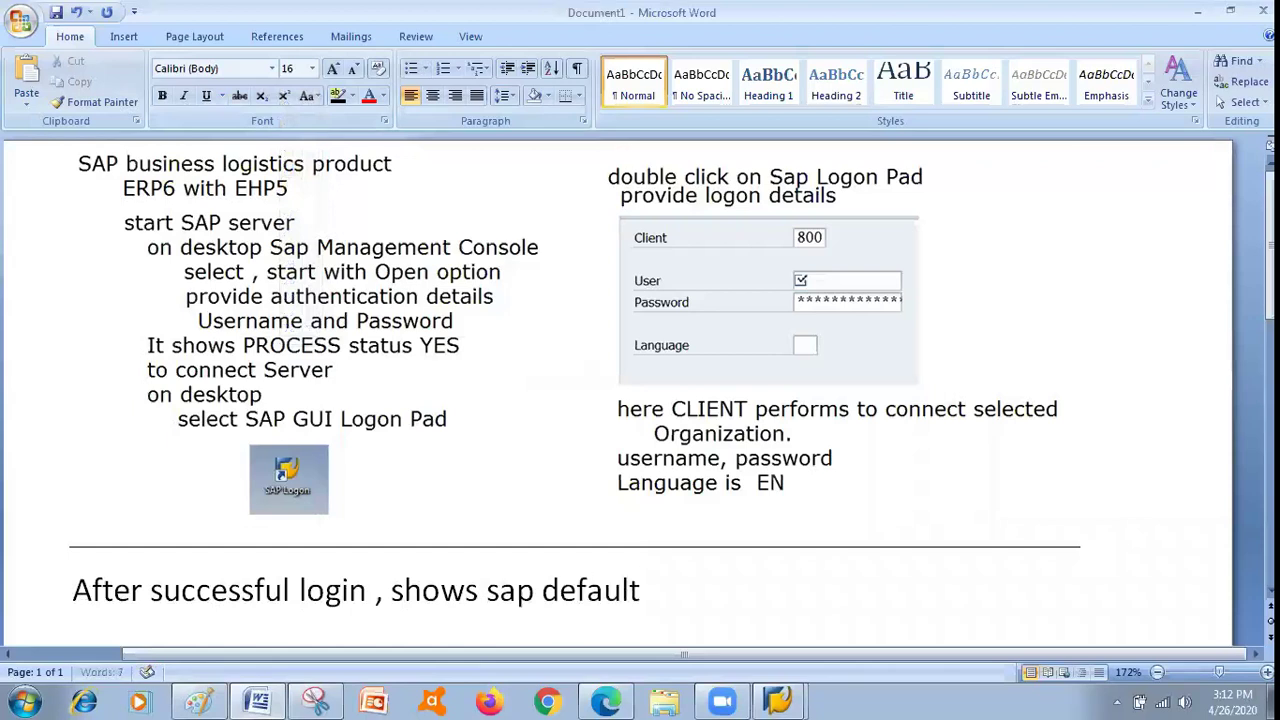
type(" menu screen")
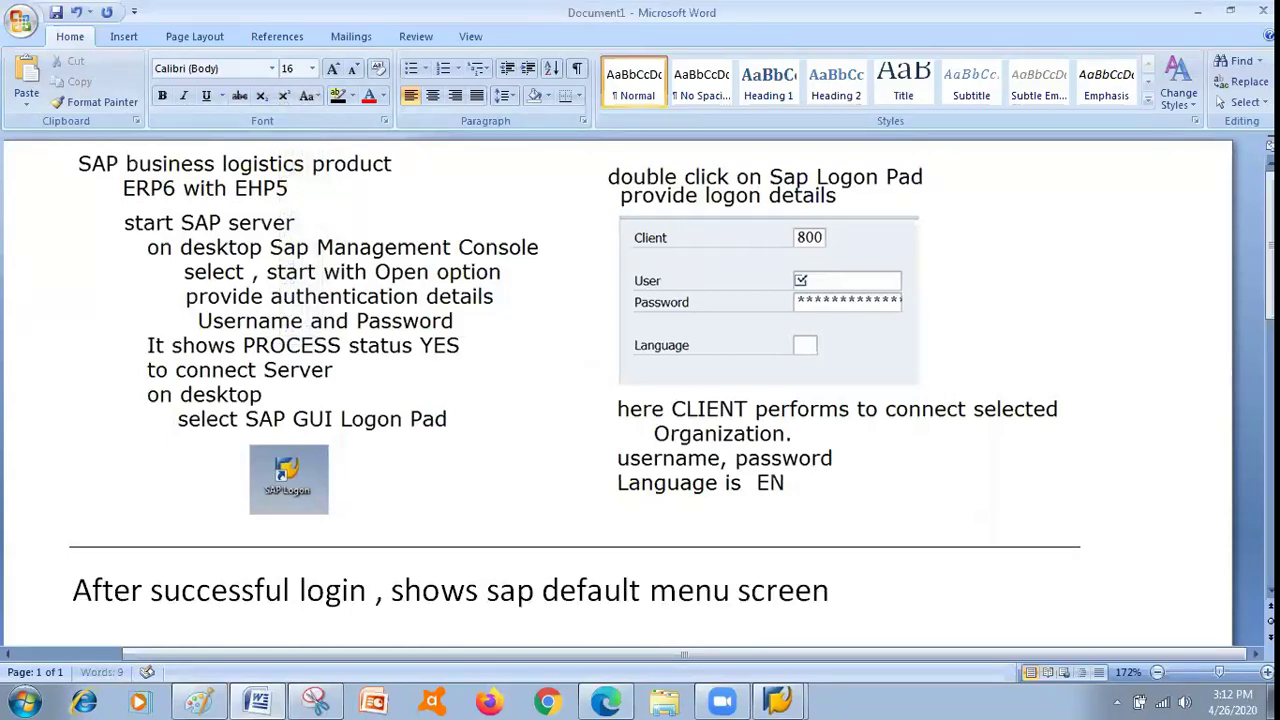
key("Return")
key("ctrl+v")
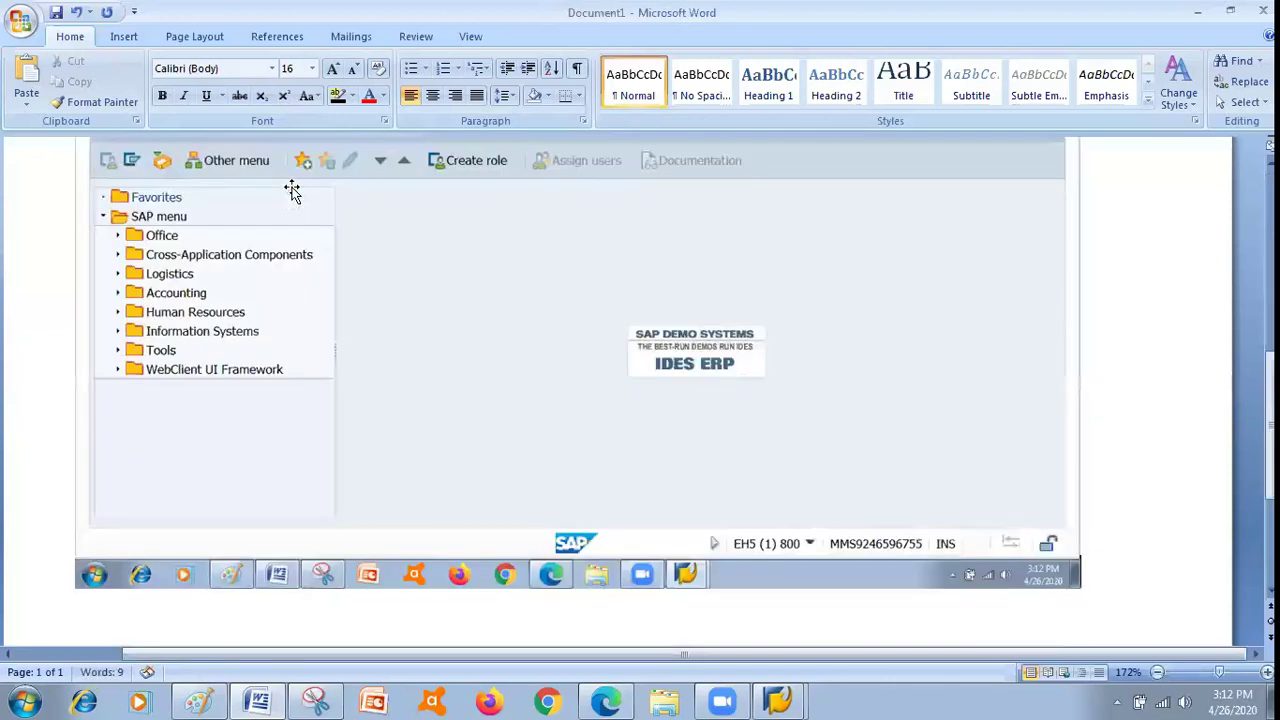
key("Return")
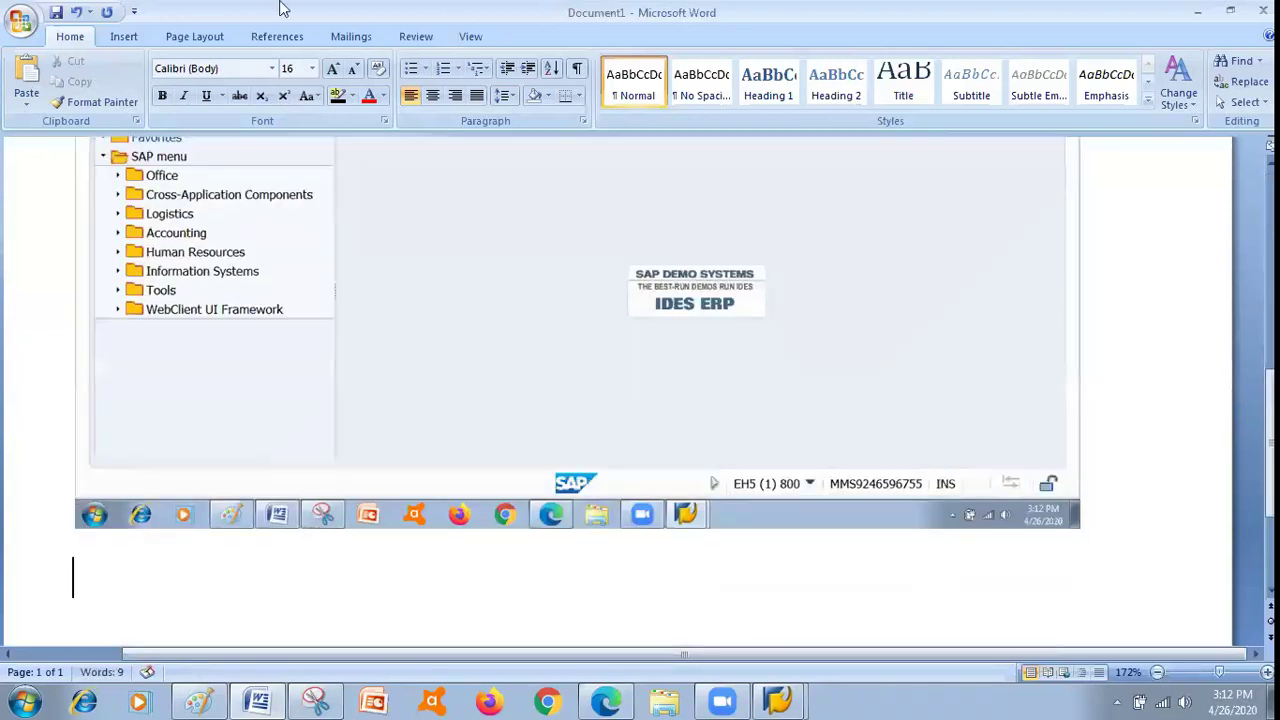
Save the Word notes as 'Apr 26th ABAP class' in the class folder on the Desktop
left_click(56, 13)
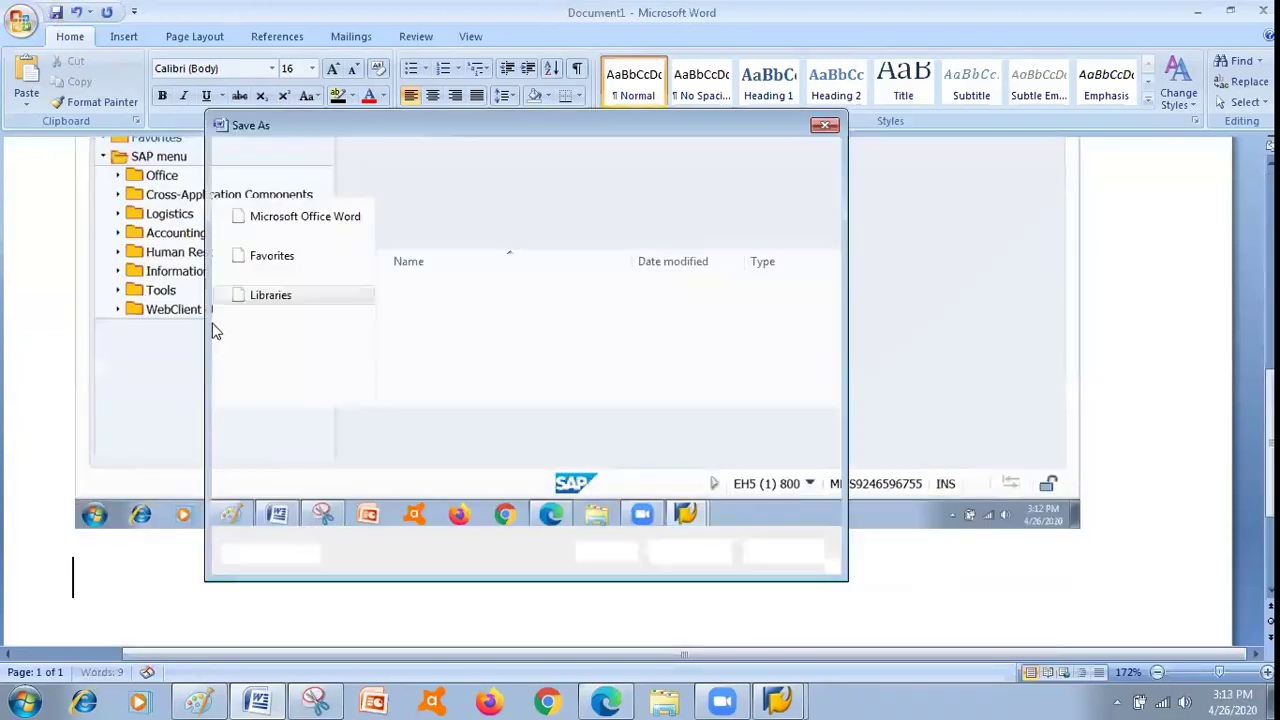
scroll(300, 300, "down", 3)
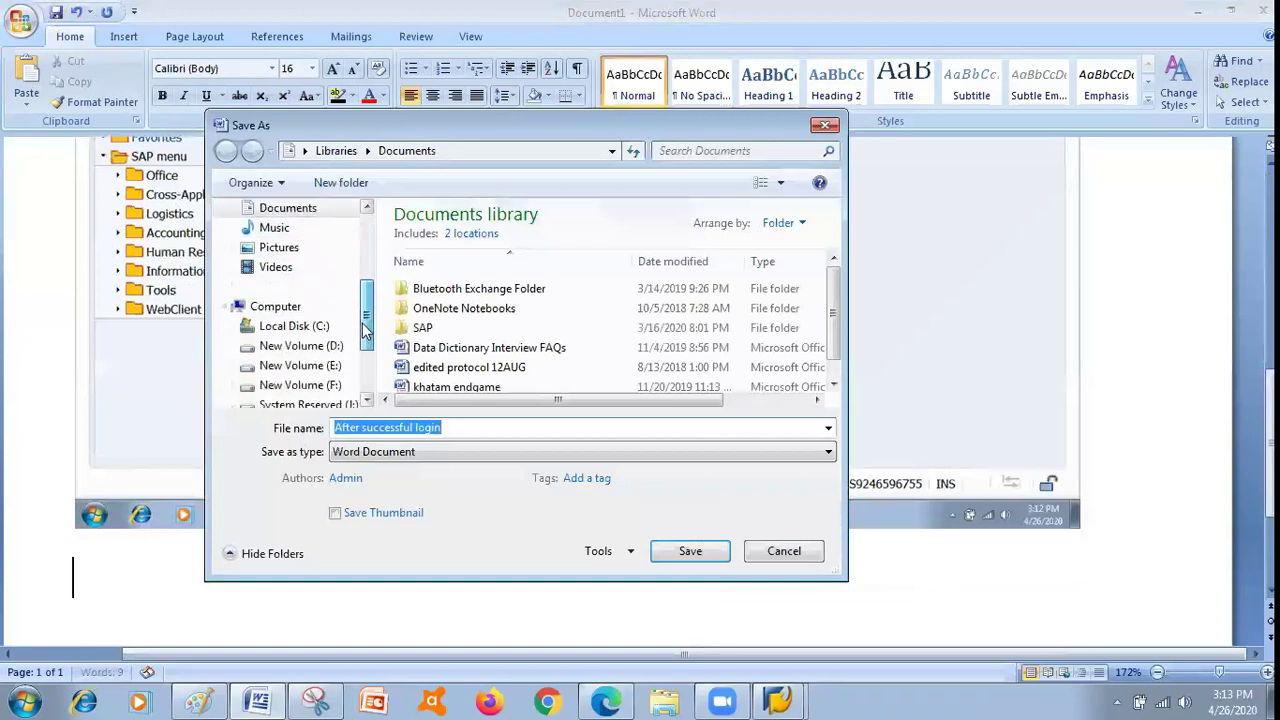
left_click(320, 352)
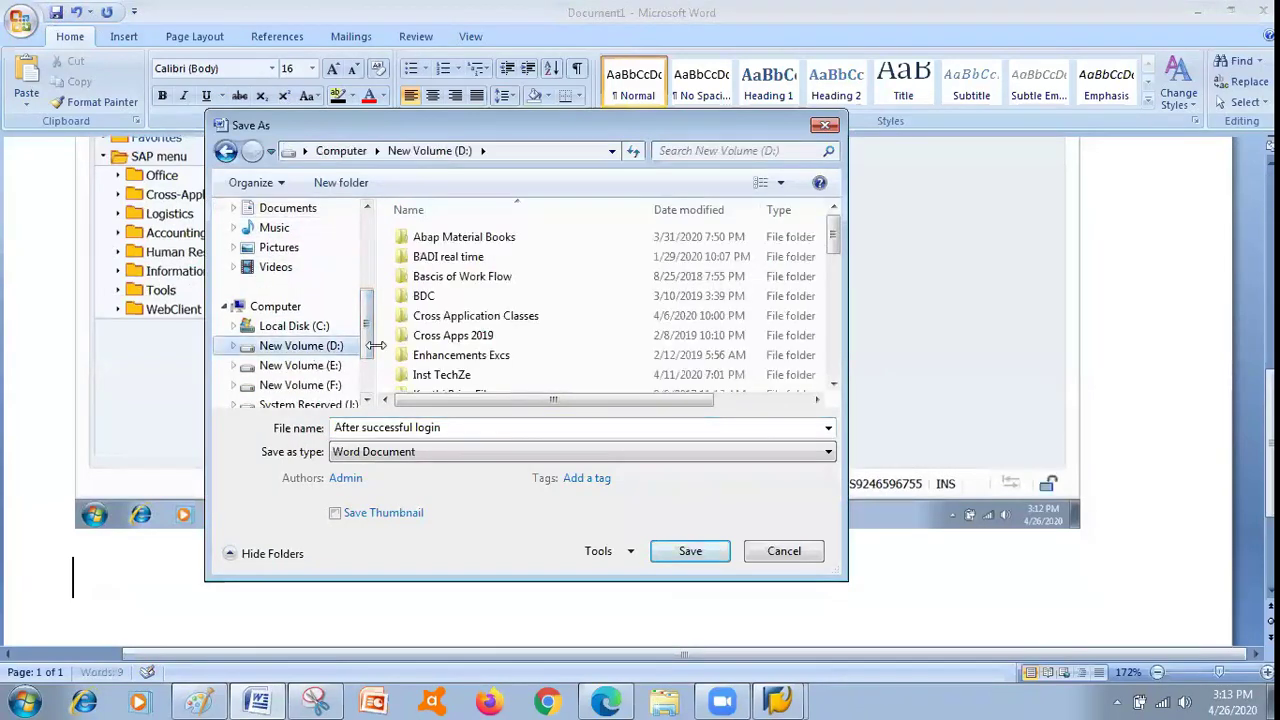
scroll(362, 248, "up", 3)
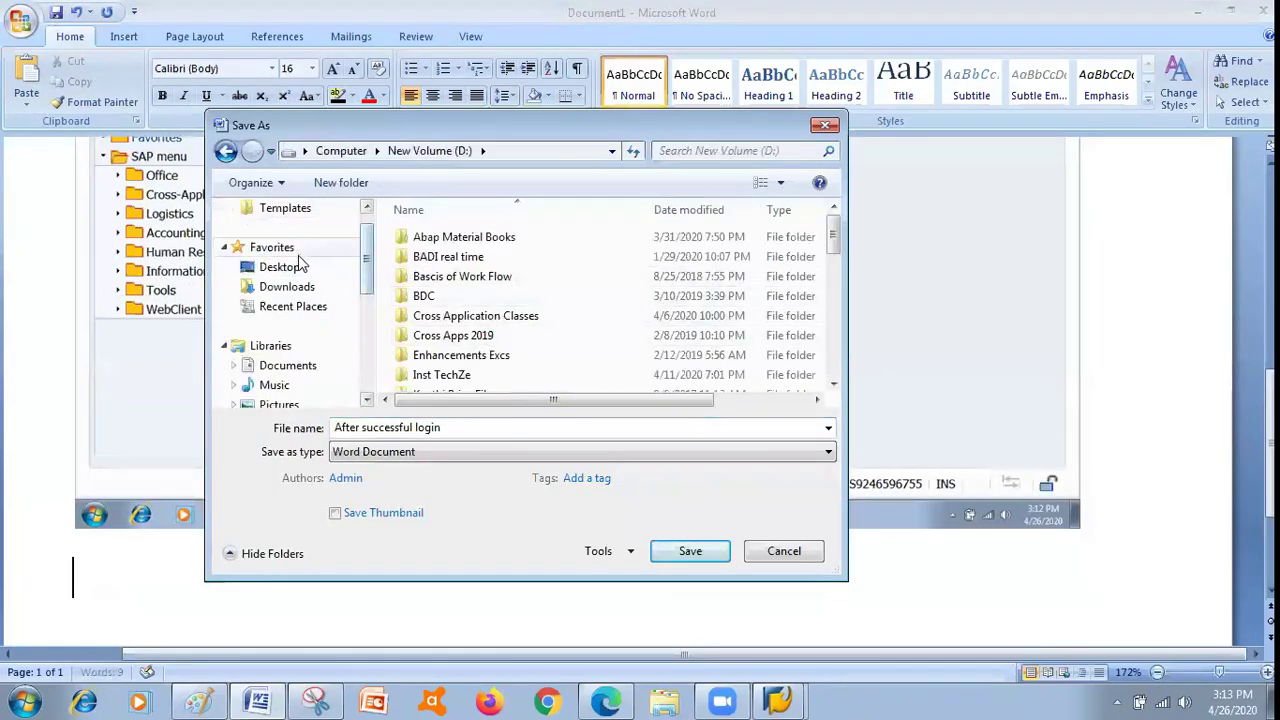
left_click(282, 267)
left_click_drag(833, 245, 845, 340)
double_click(422, 336)
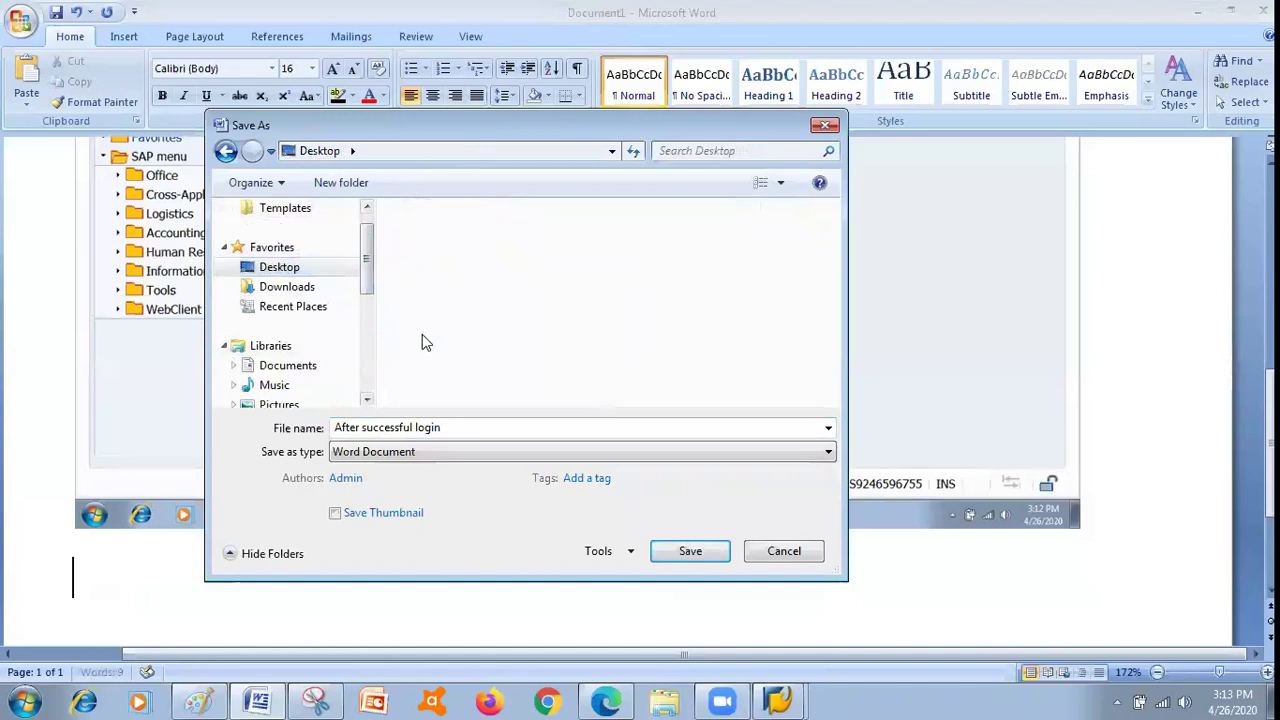
left_click(468, 256)
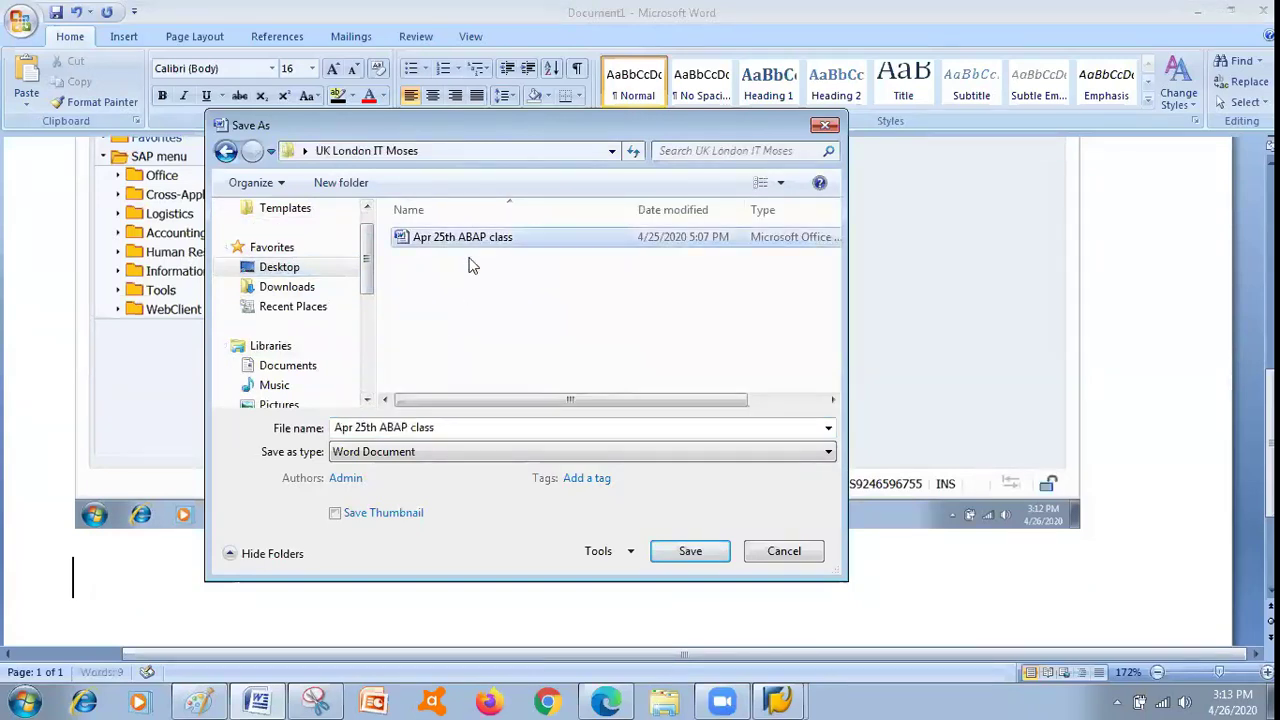
left_click(360, 427)
left_click(362, 427)
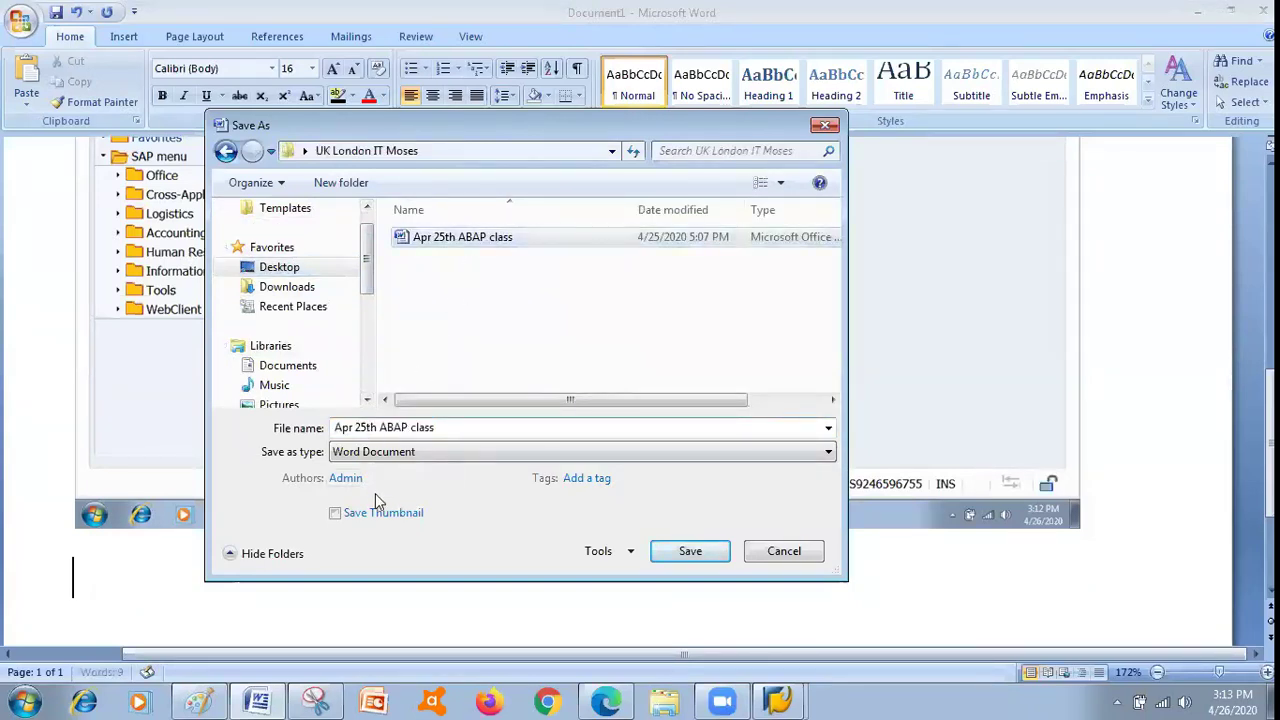
key("BackSpace")
type("6")
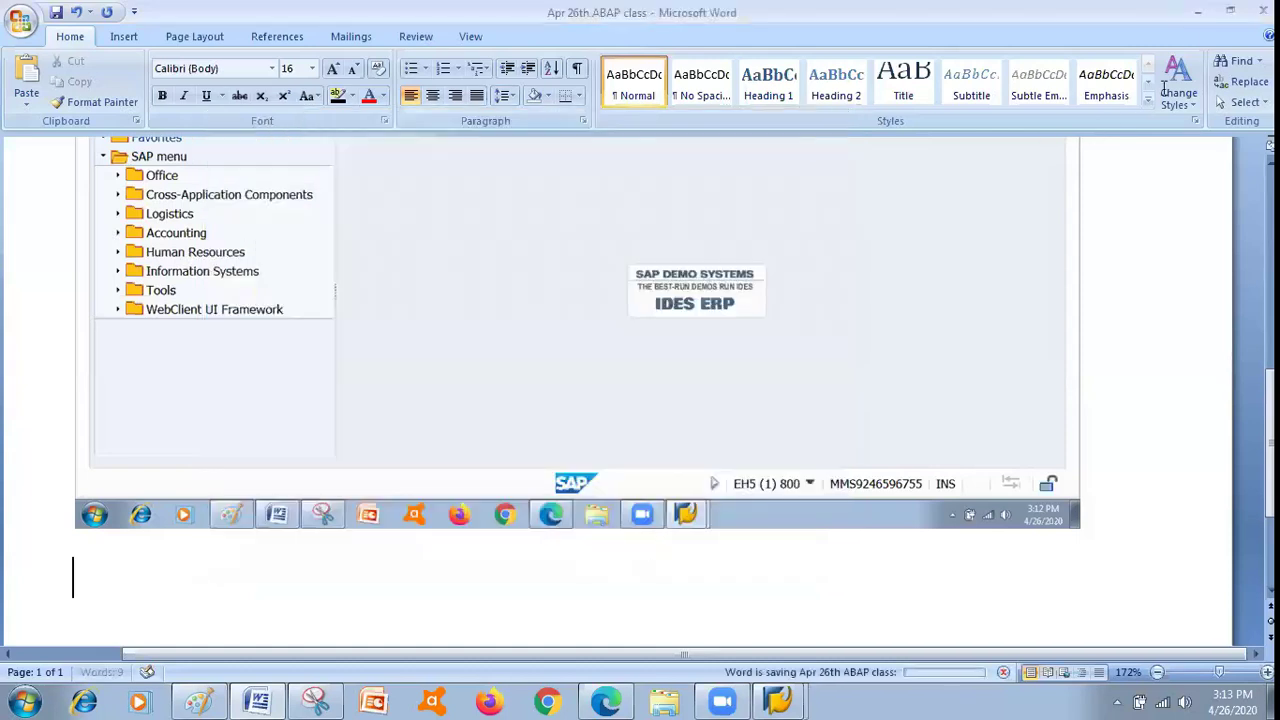
Back in SAP, view the history of entered transaction codes
left_click(1200, 12)
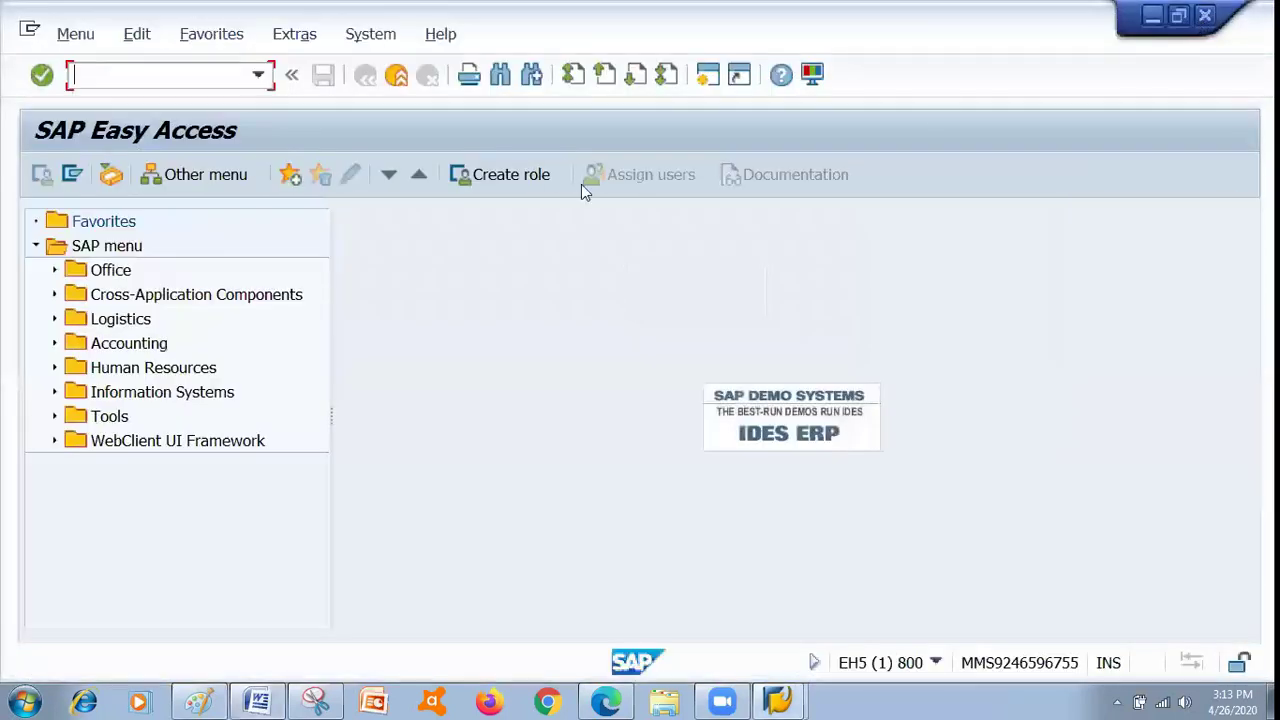
left_click(260, 80)
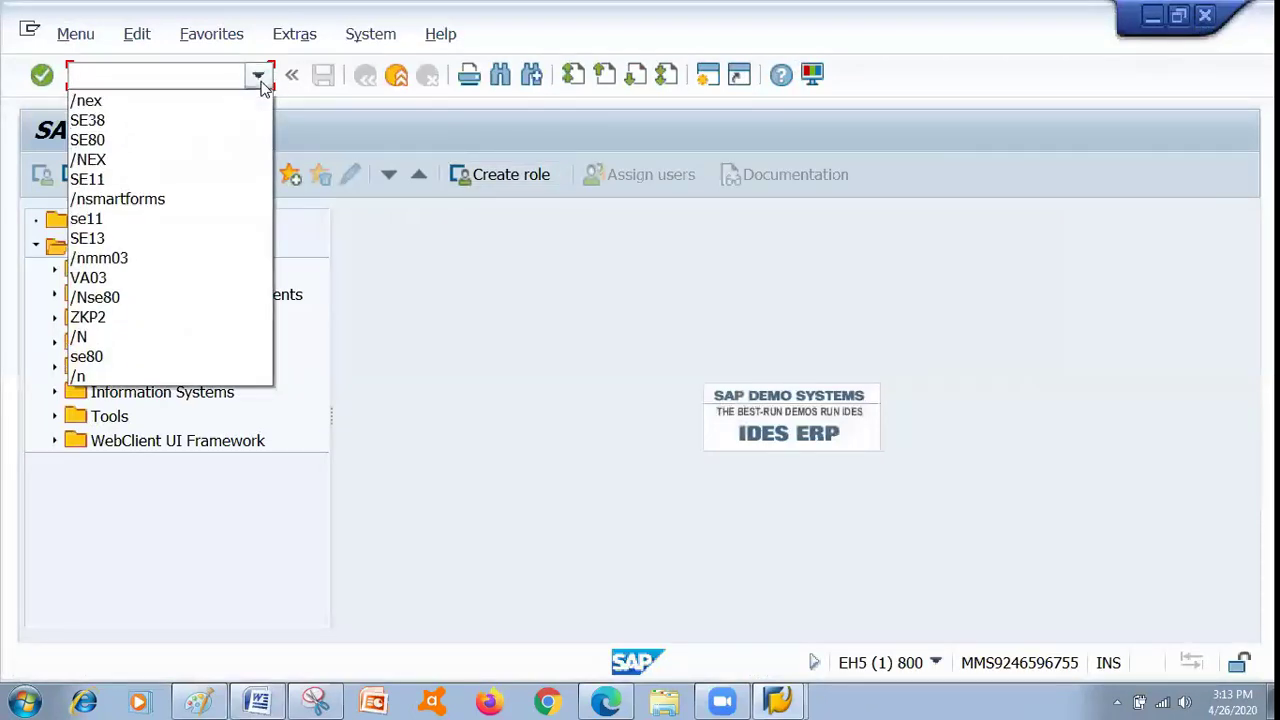
left_click(262, 85)
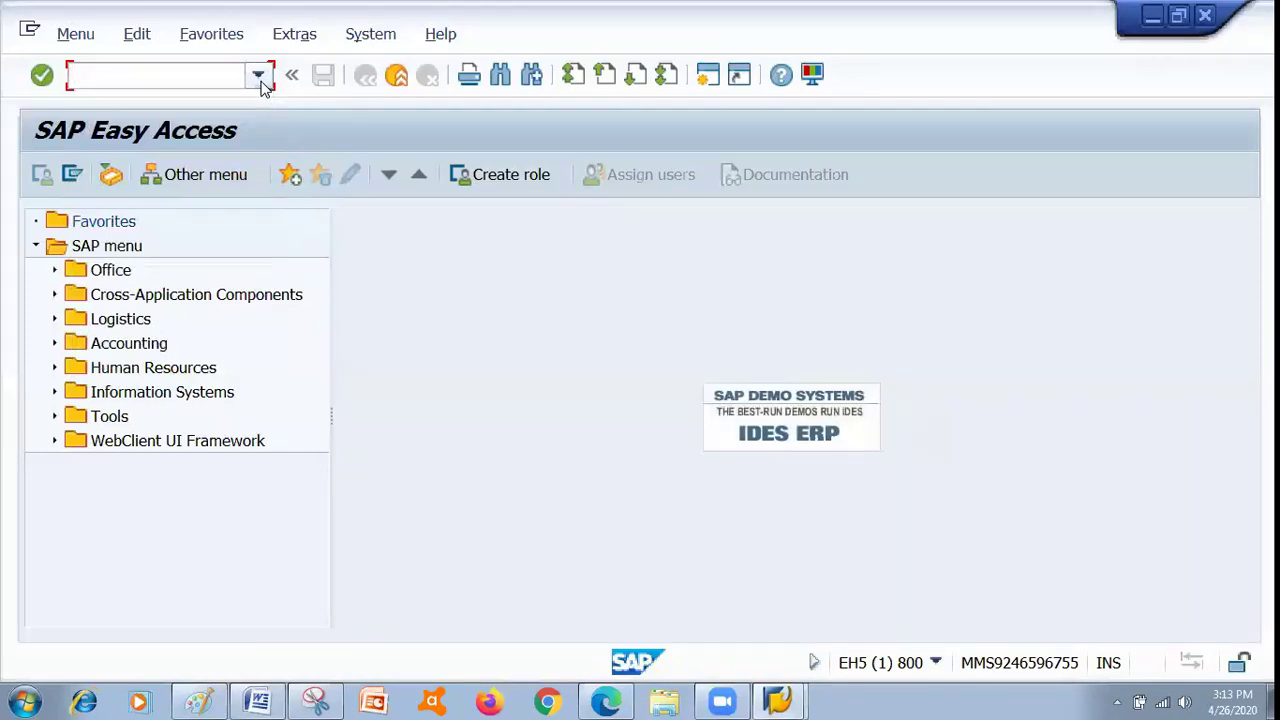
left_click(262, 85)
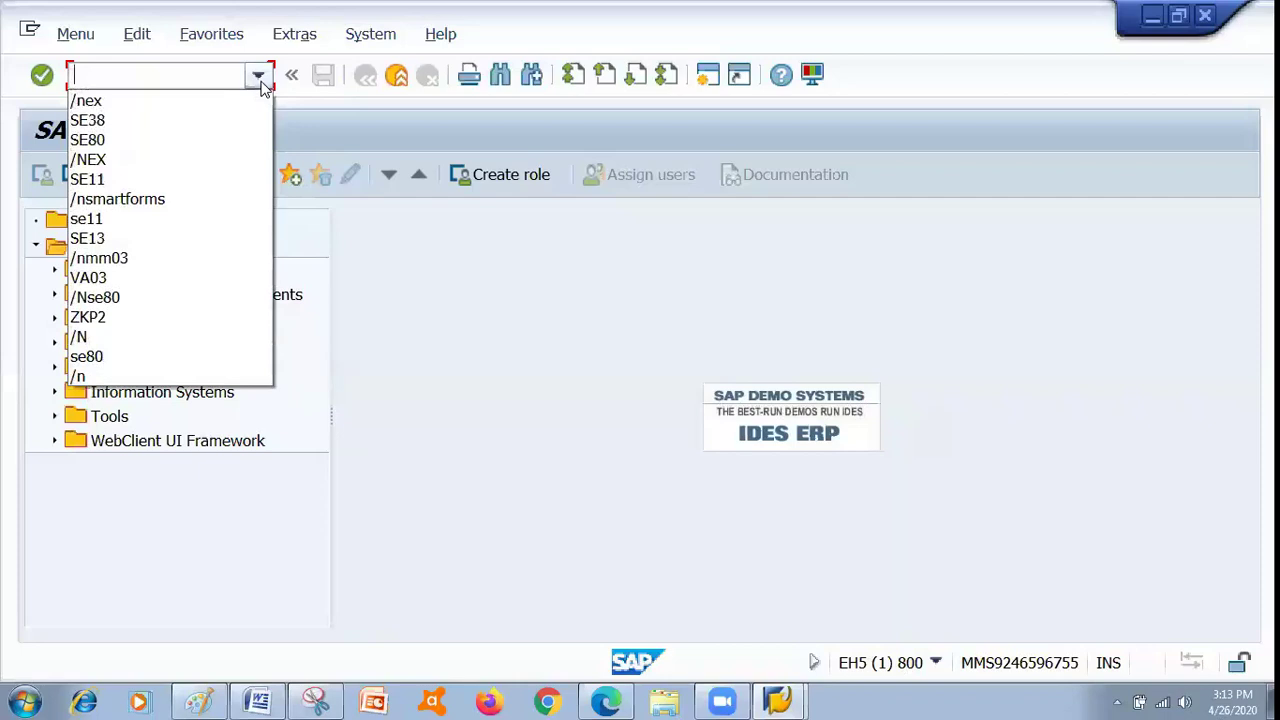
left_click(262, 85)
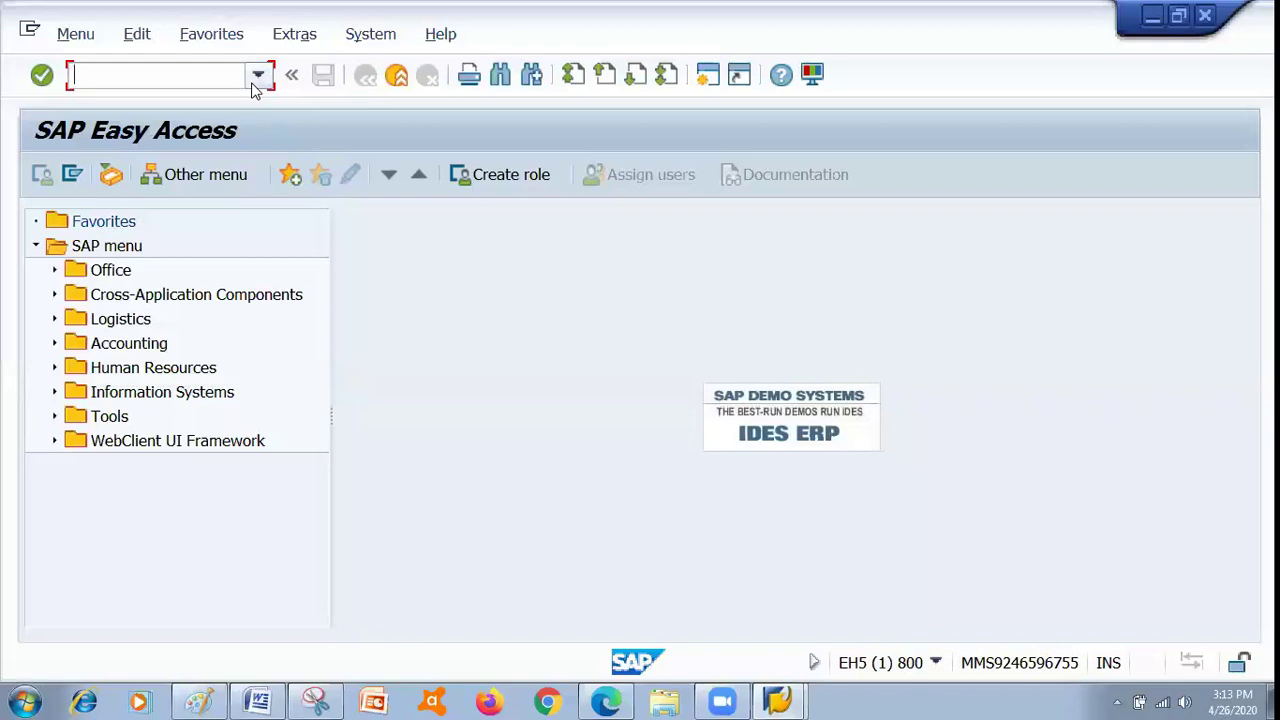
Run SE11, SE38 and SE37 in turn, returning to SAP Easy Access after each
type("S")
key("Caps_Lock")
type("E3")
key("BackSpace")
type("11")
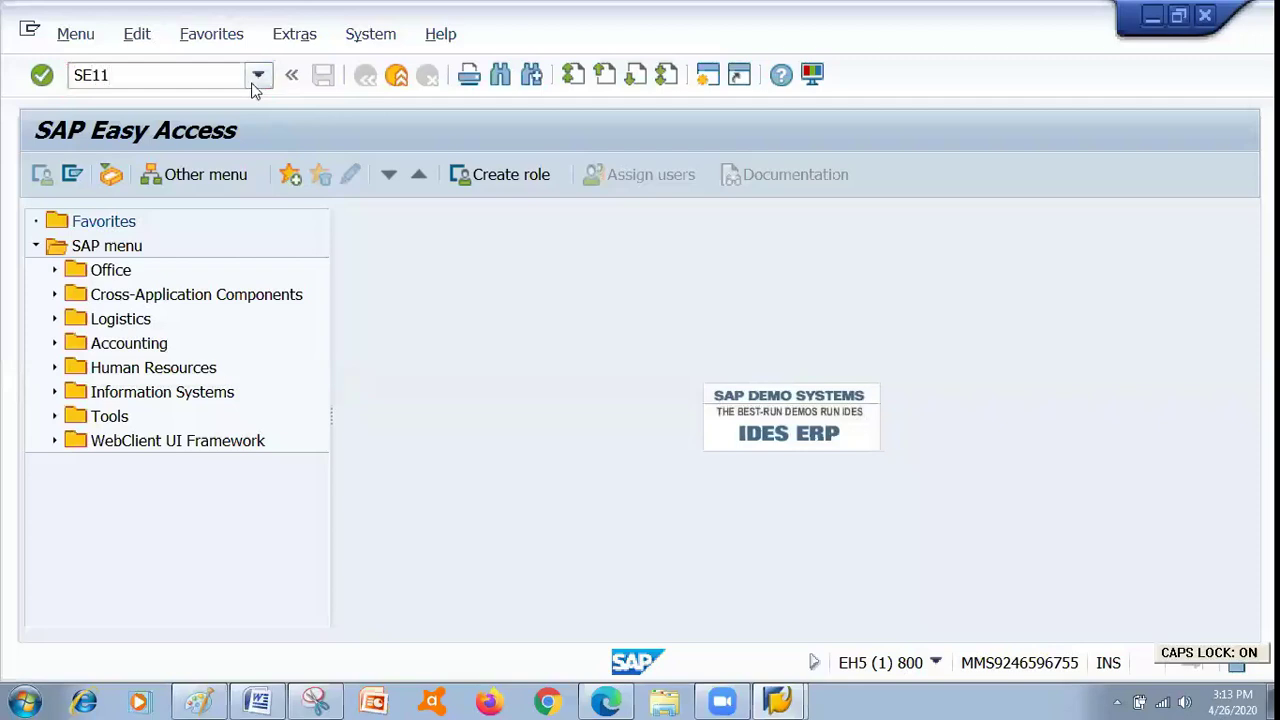
key("Return")
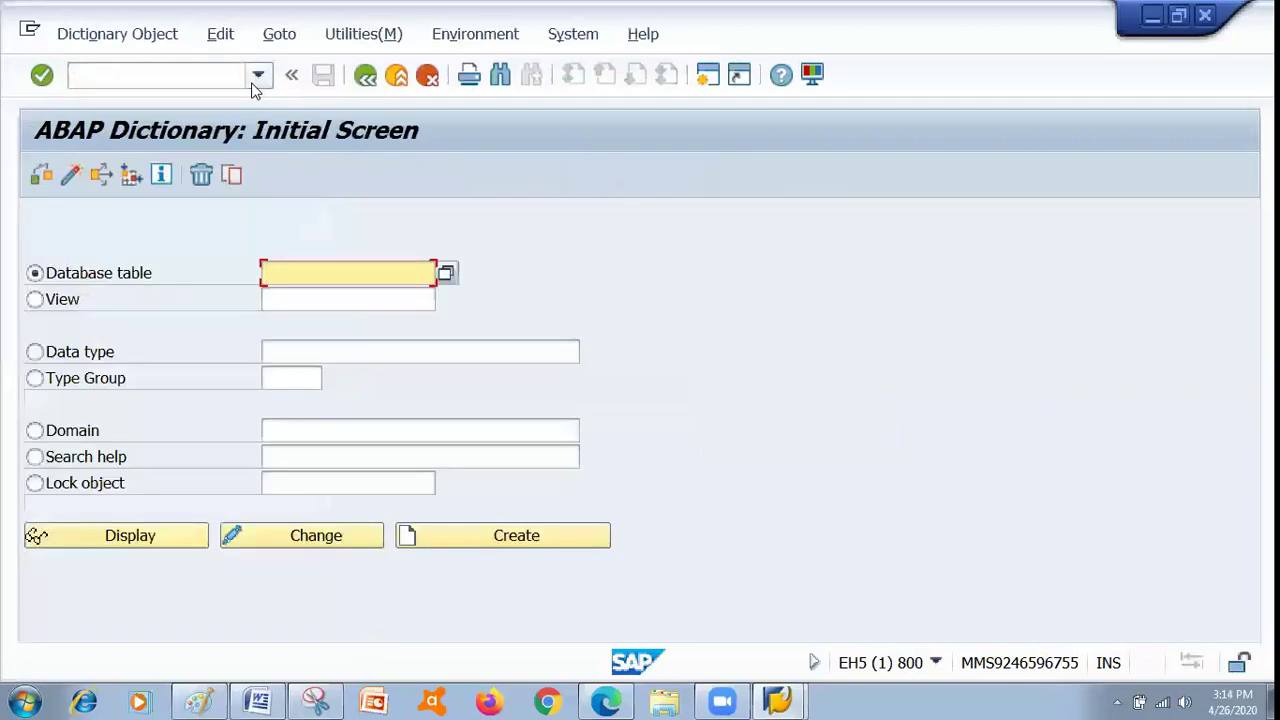
left_click(363, 80)
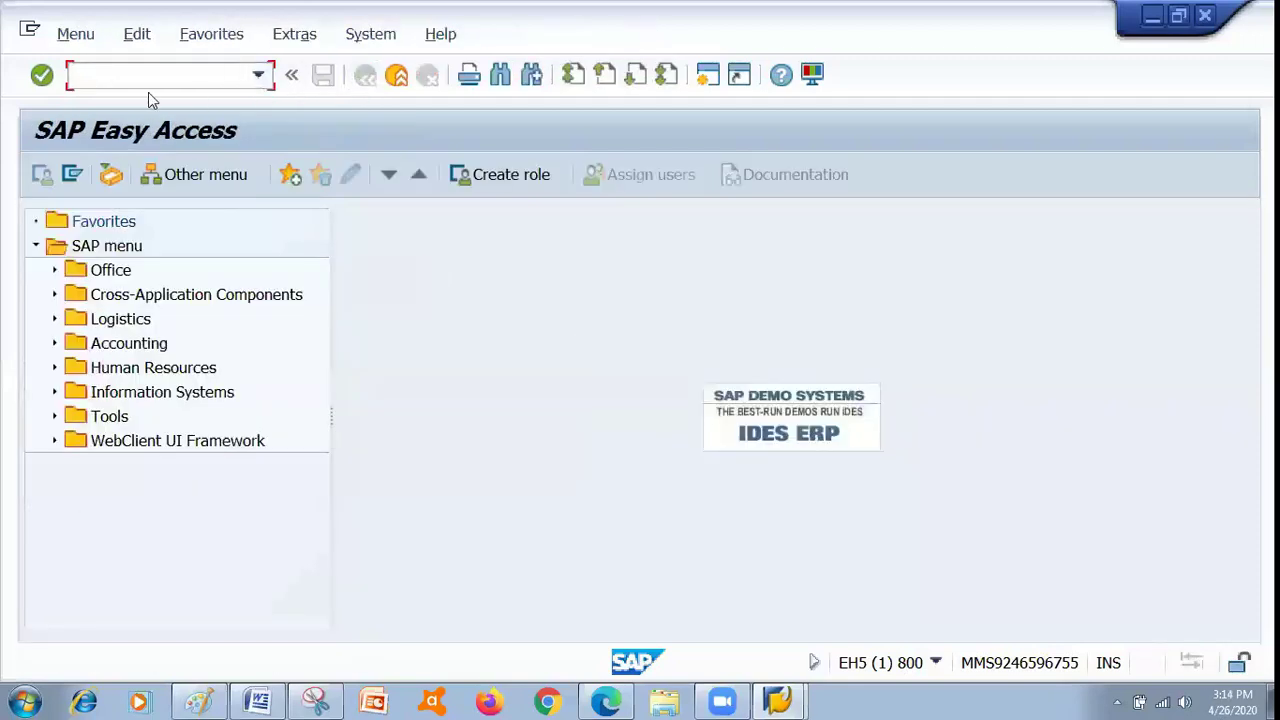
type("SE38")
key("Return")
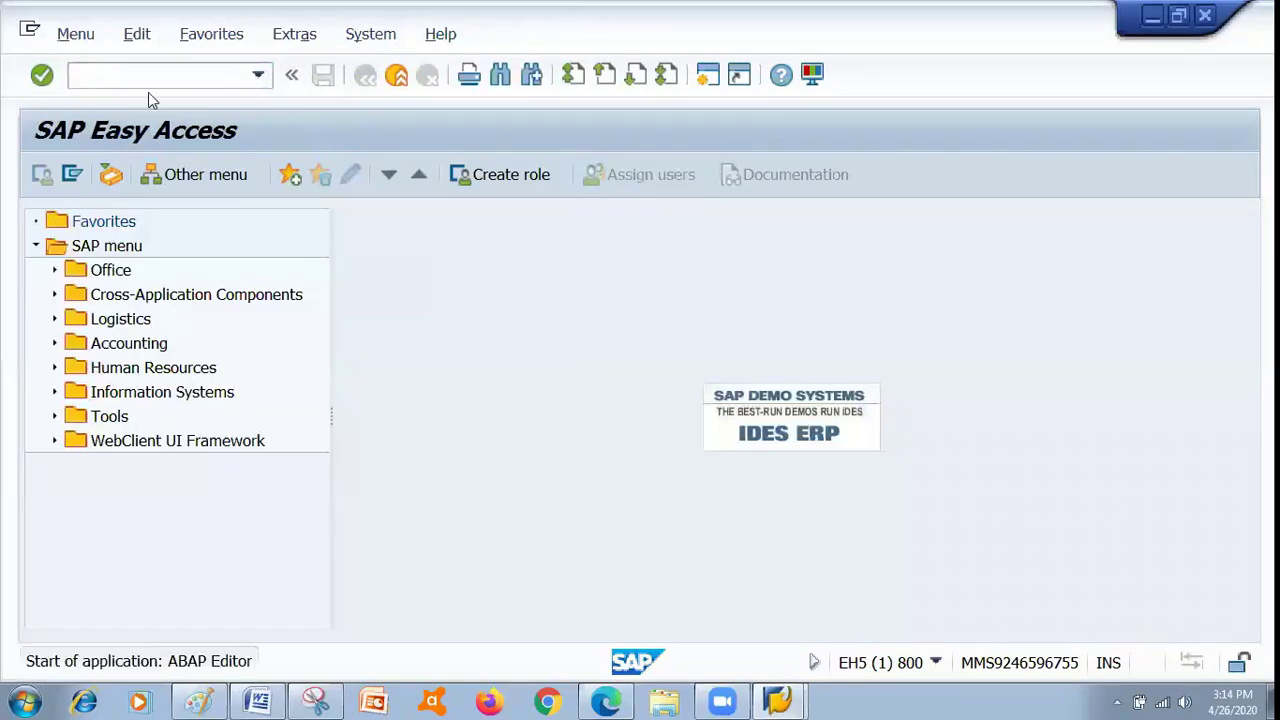
left_click(365, 77)
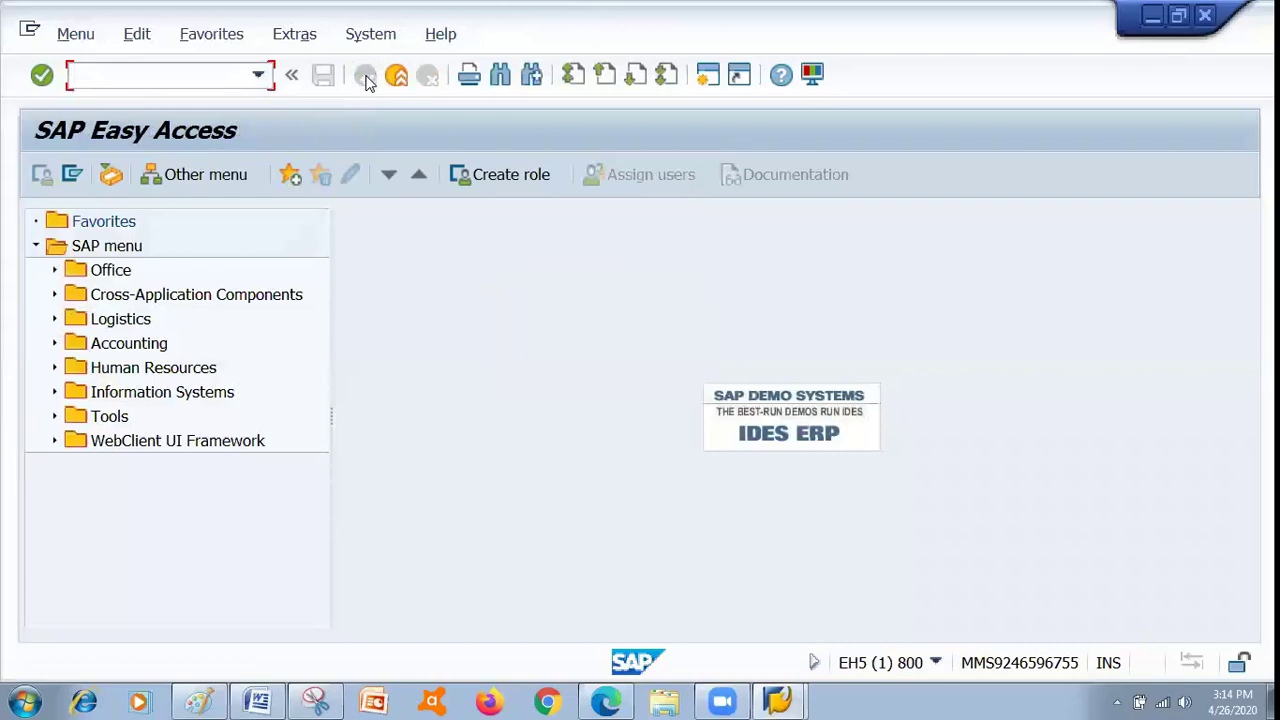
type("SE37")
key("Return")
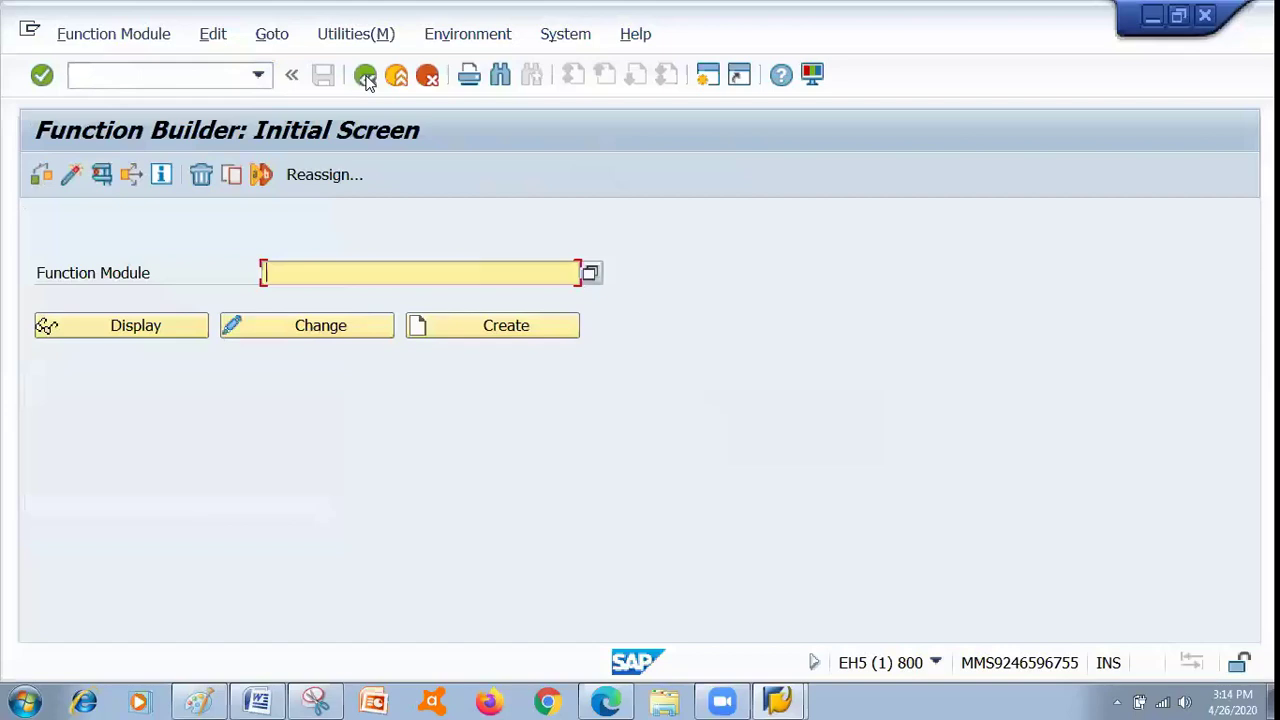
left_click(365, 77)
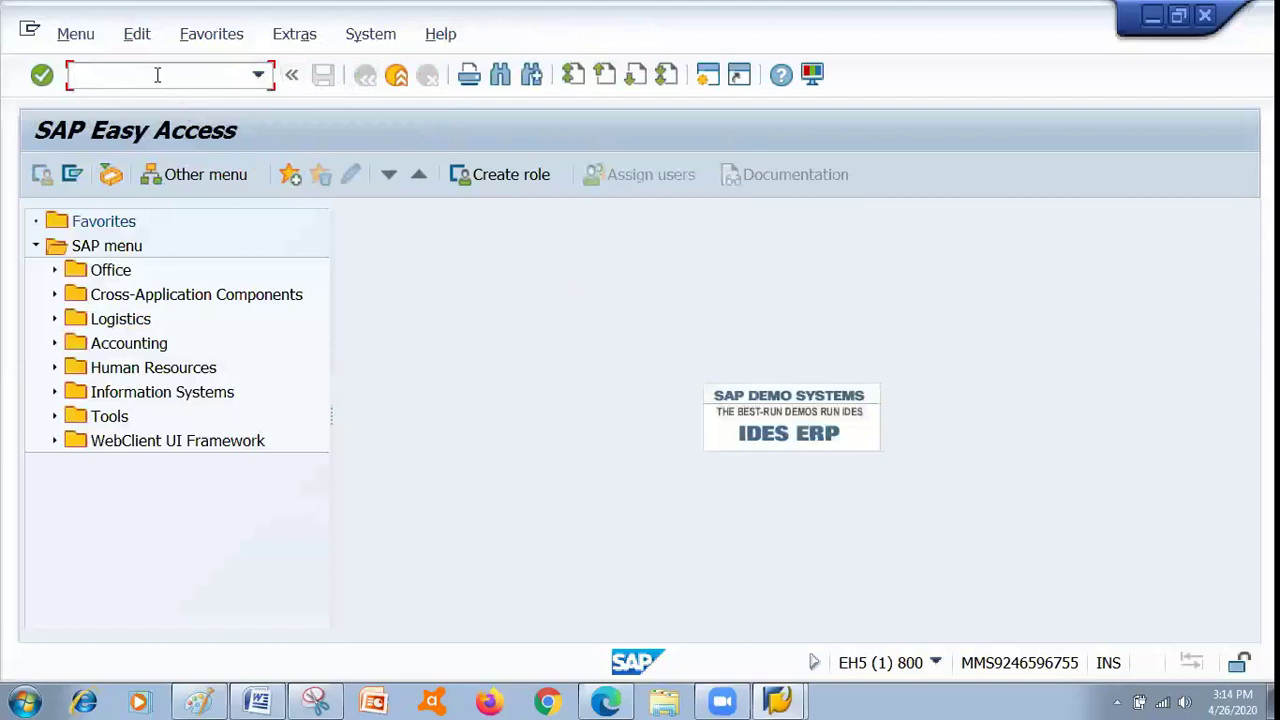
left_click(262, 78)
left_click(262, 78)
left_click(34, 247)
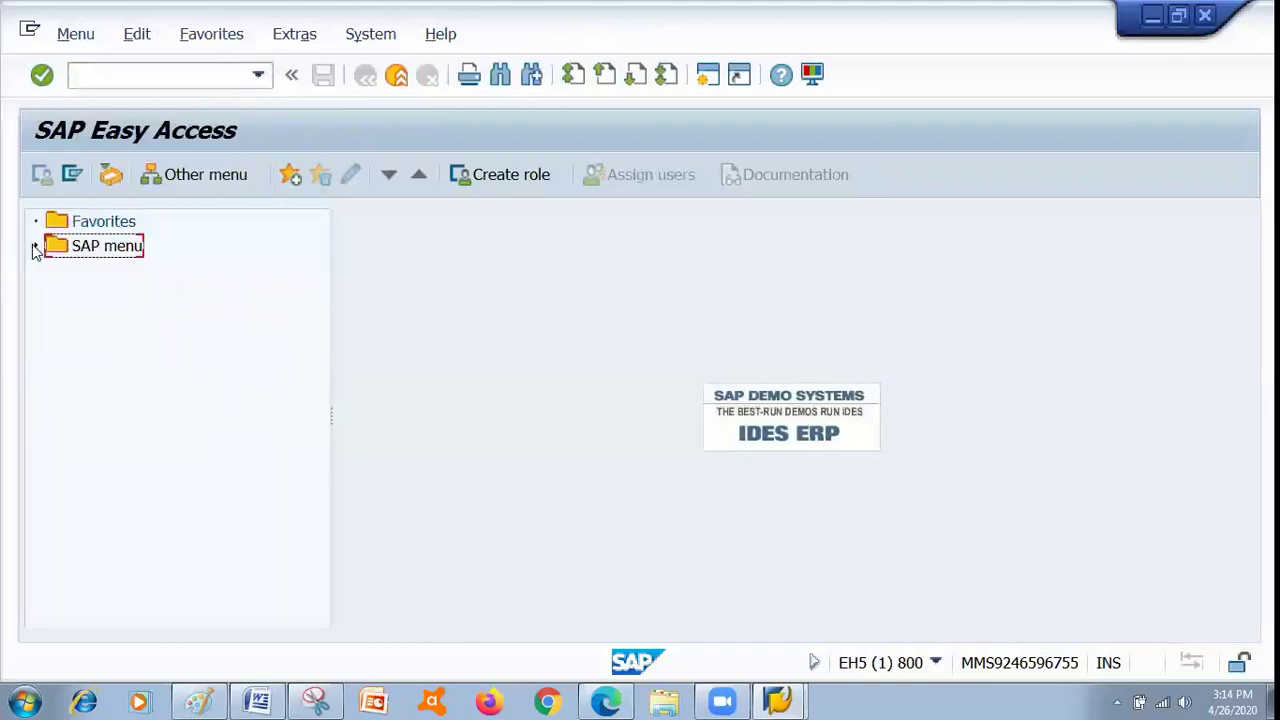
left_click(35, 246)
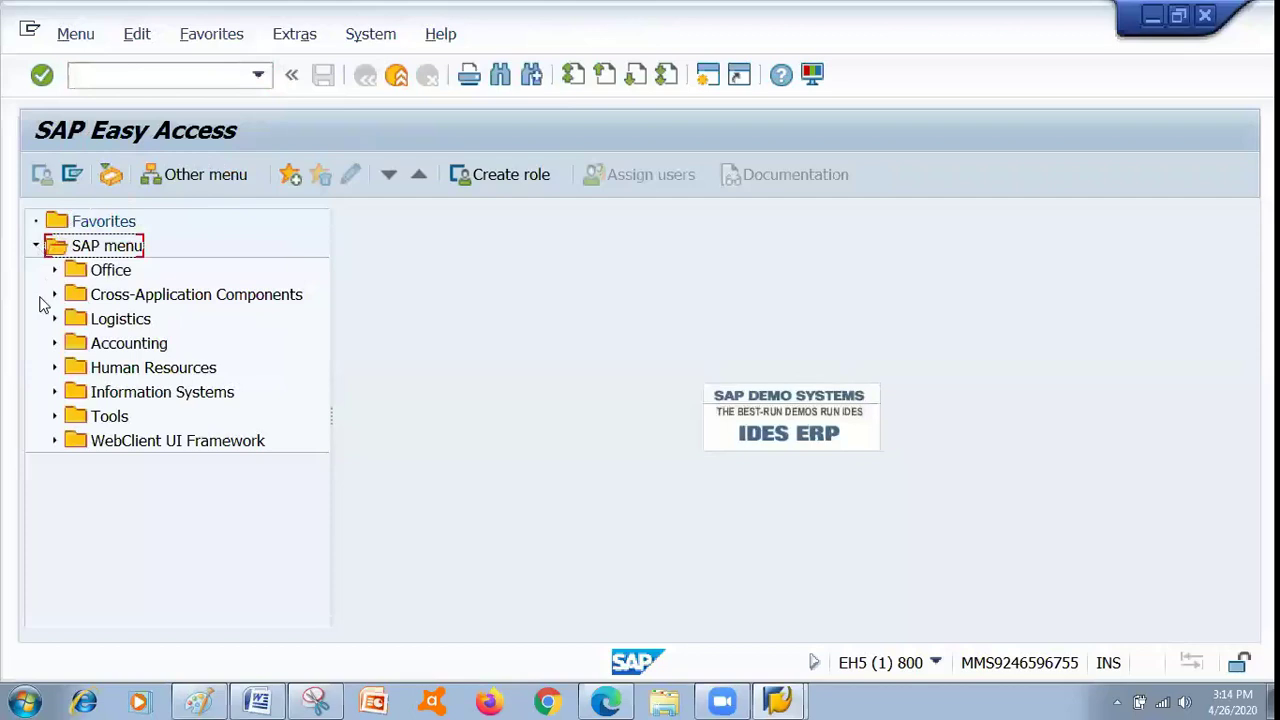
left_click(80, 272)
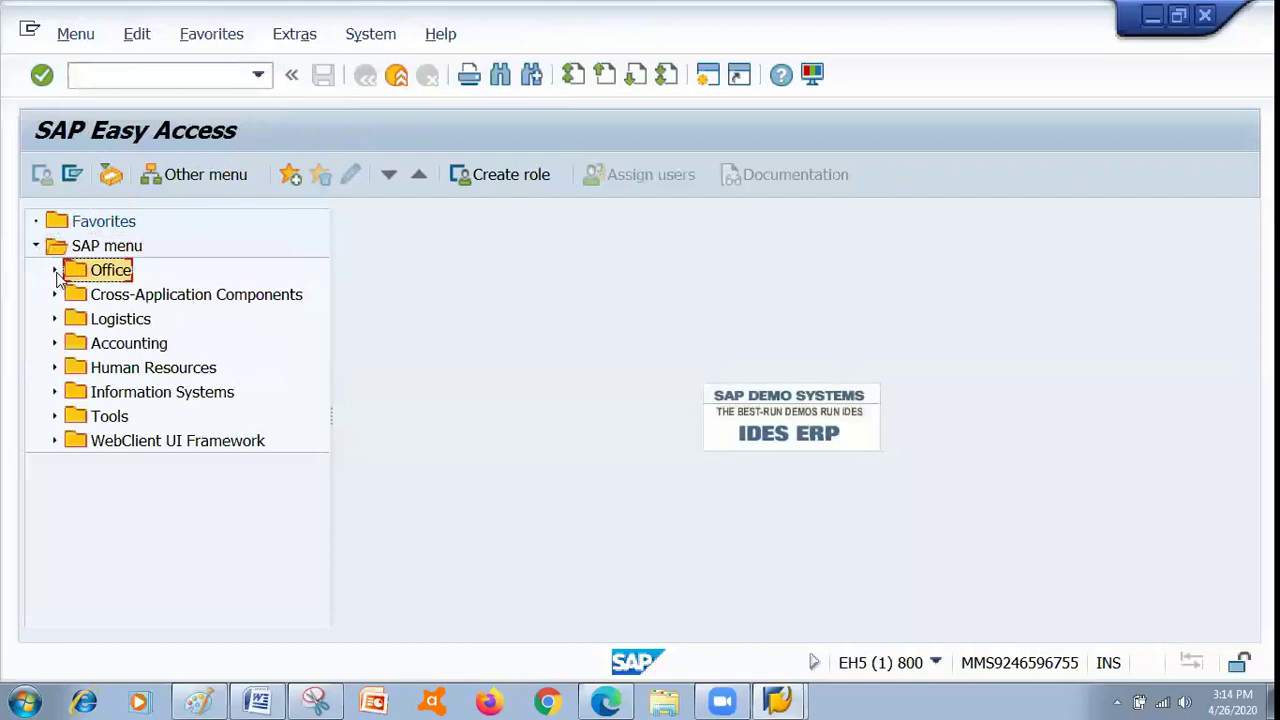
left_click(55, 271)
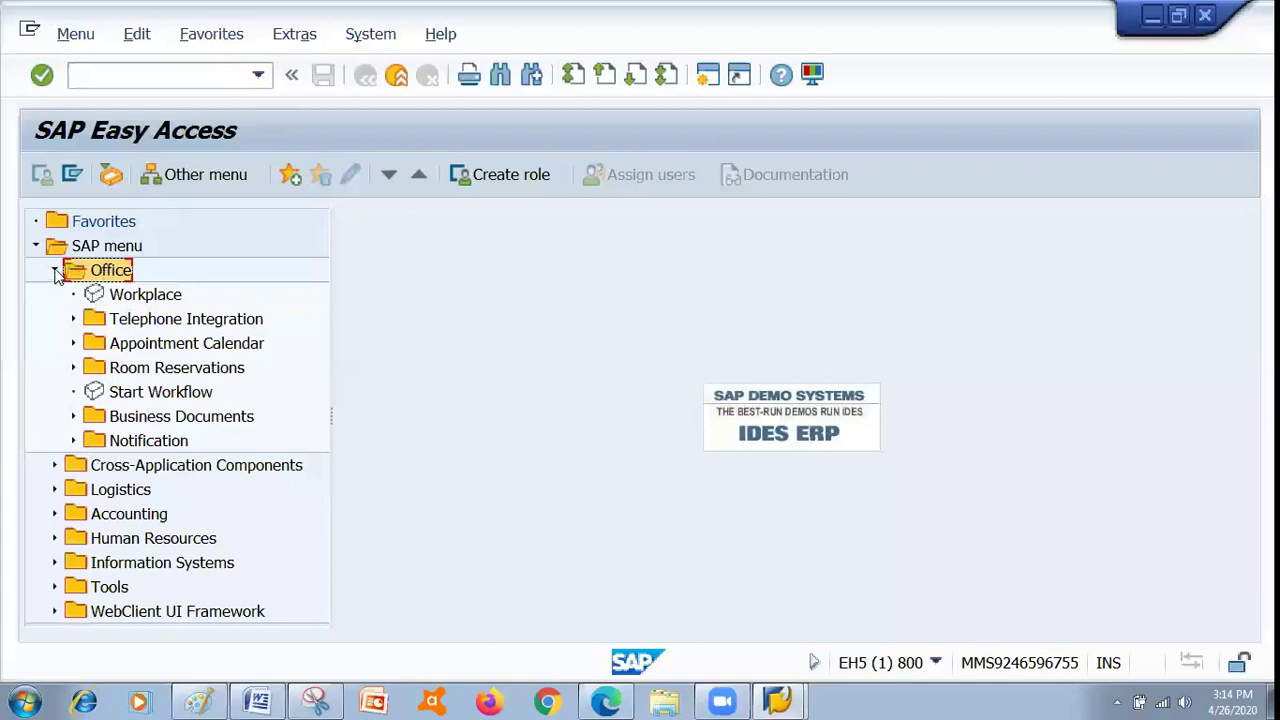
left_click(56, 271)
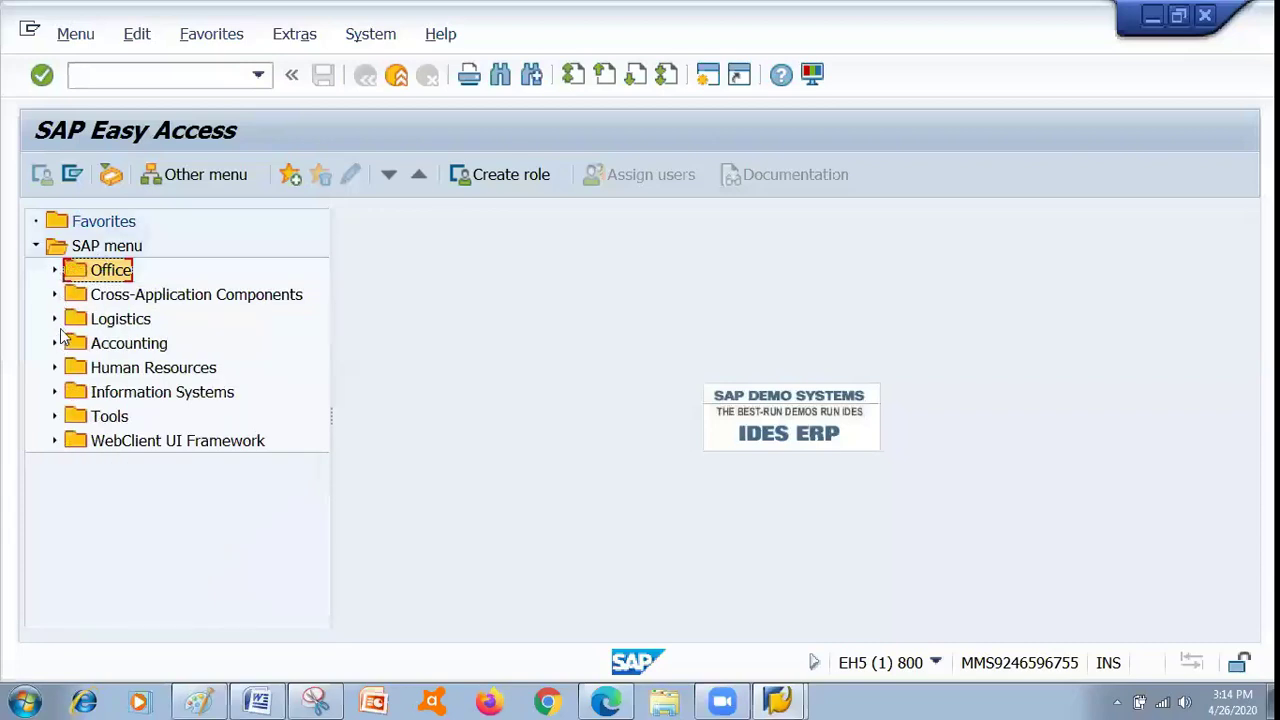
left_click(82, 300)
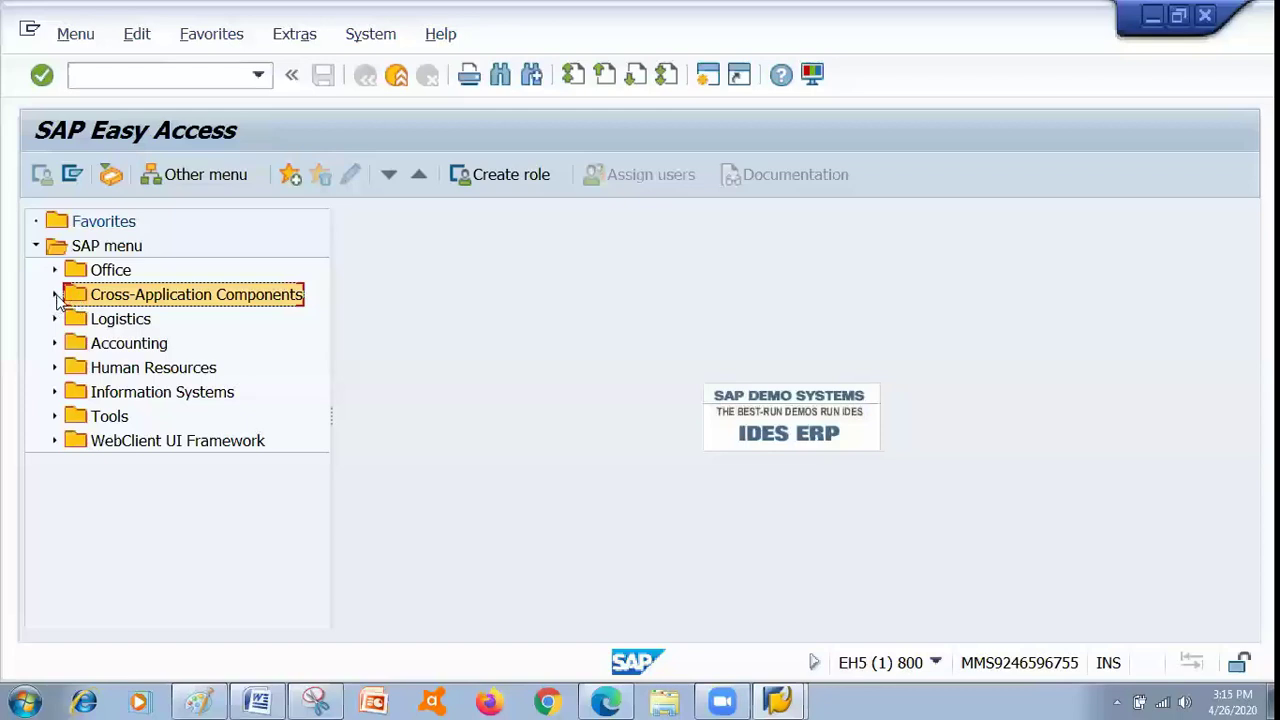
left_click(55, 295)
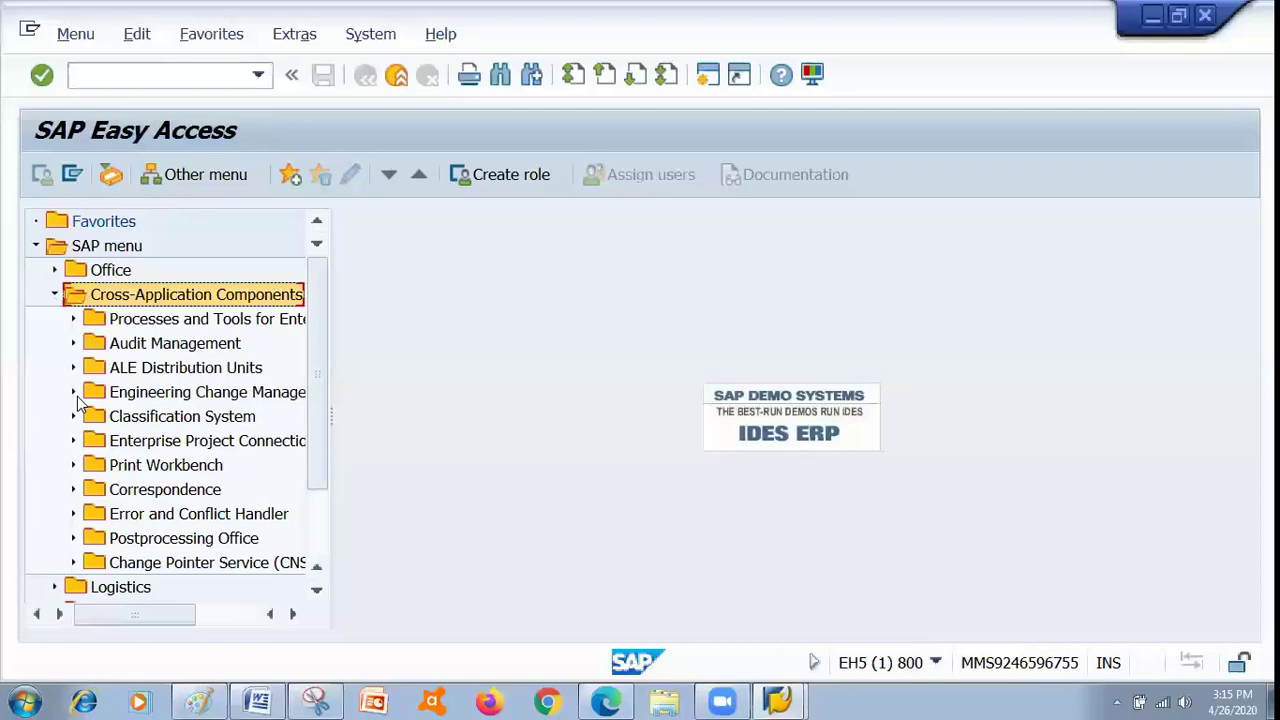
left_click(55, 294)
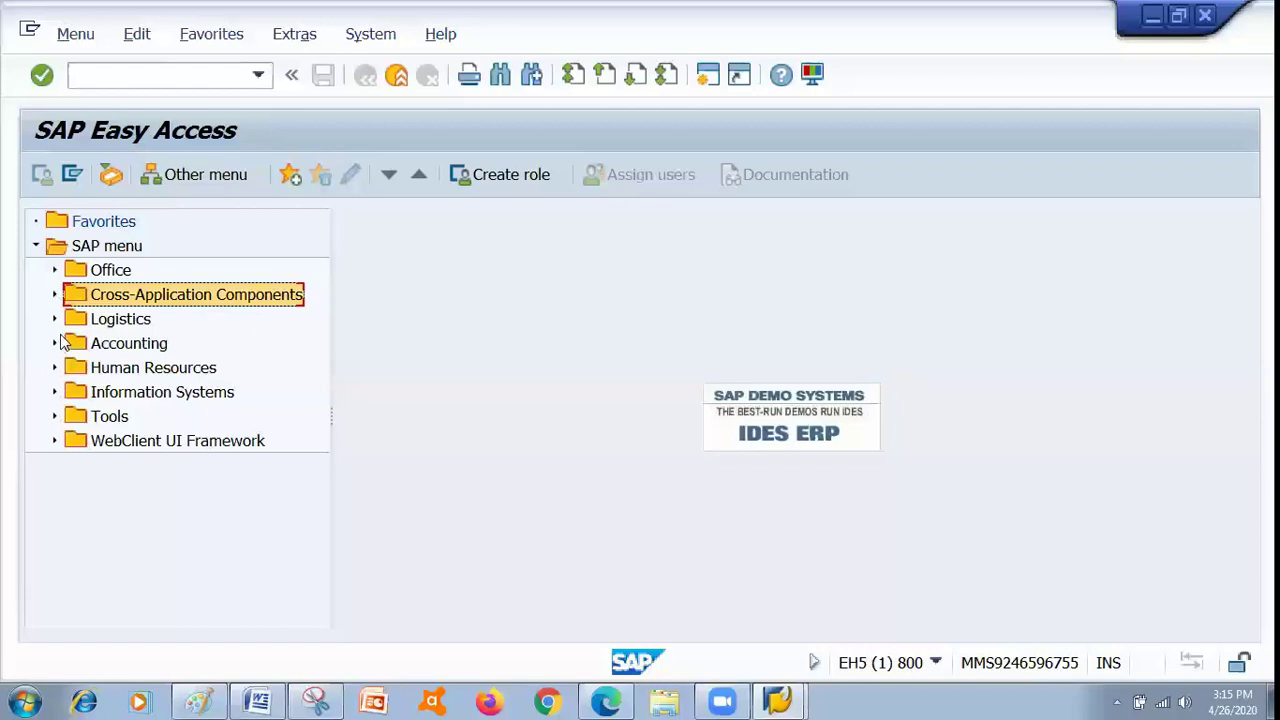
left_click(78, 325)
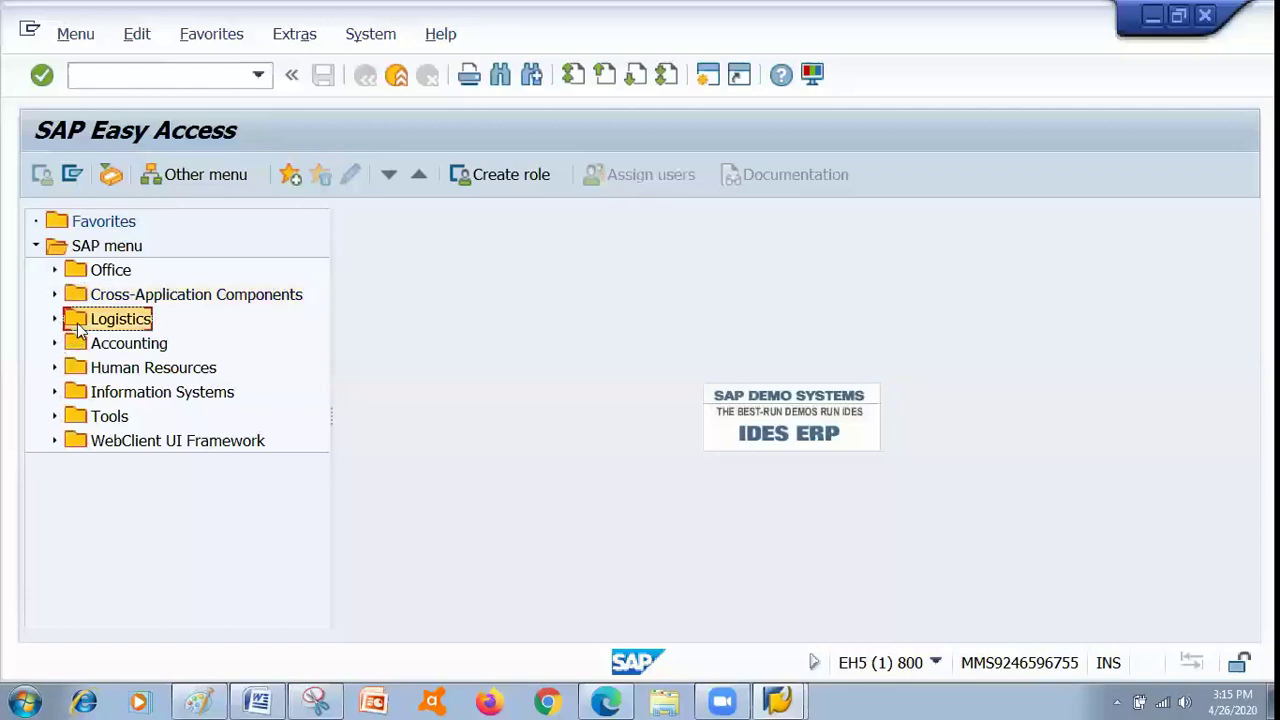
Expand Logistics and Plant Maintenance to browse their folders, then collapse them again
left_click(55, 319)
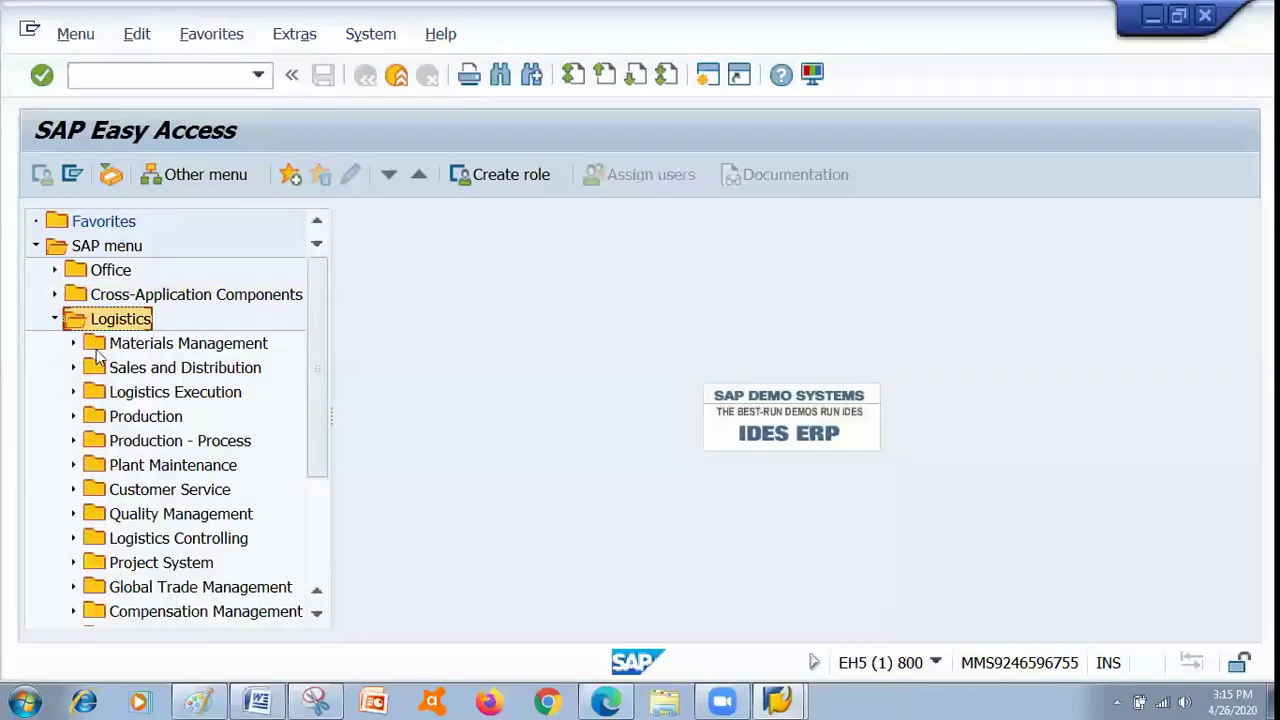
left_click(96, 352)
left_click(97, 369)
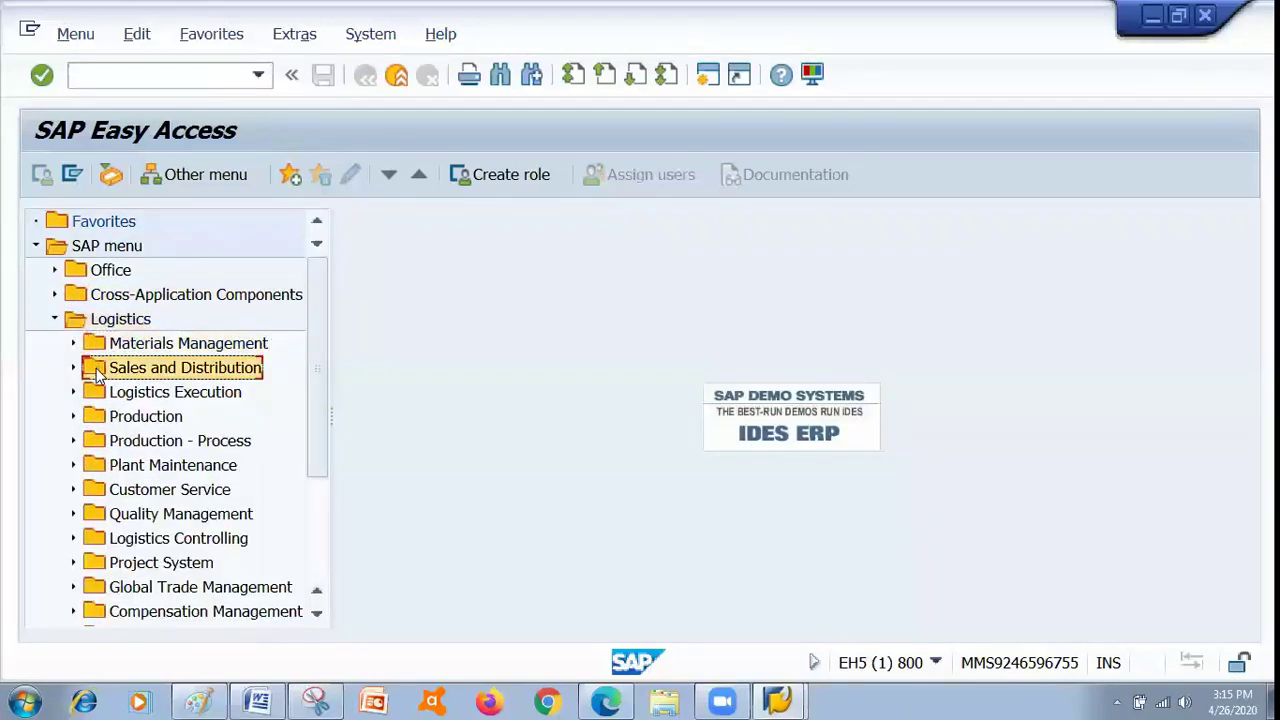
left_click(97, 418)
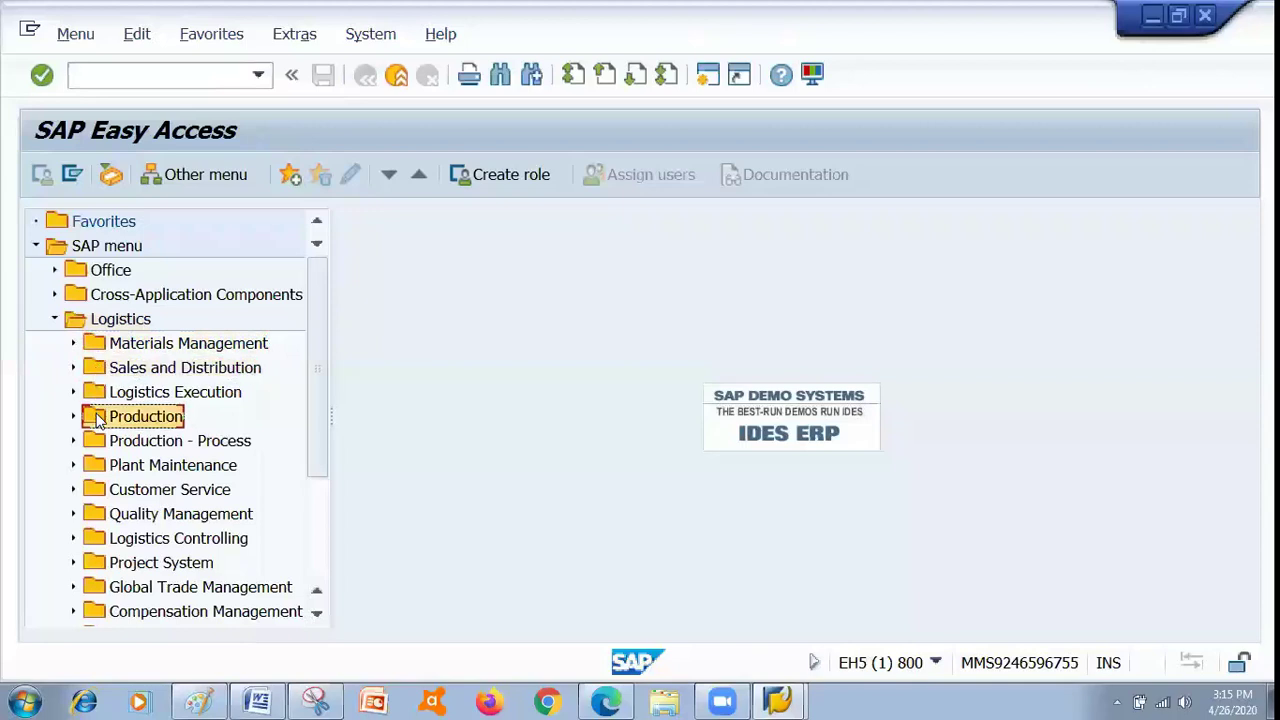
double_click(98, 466)
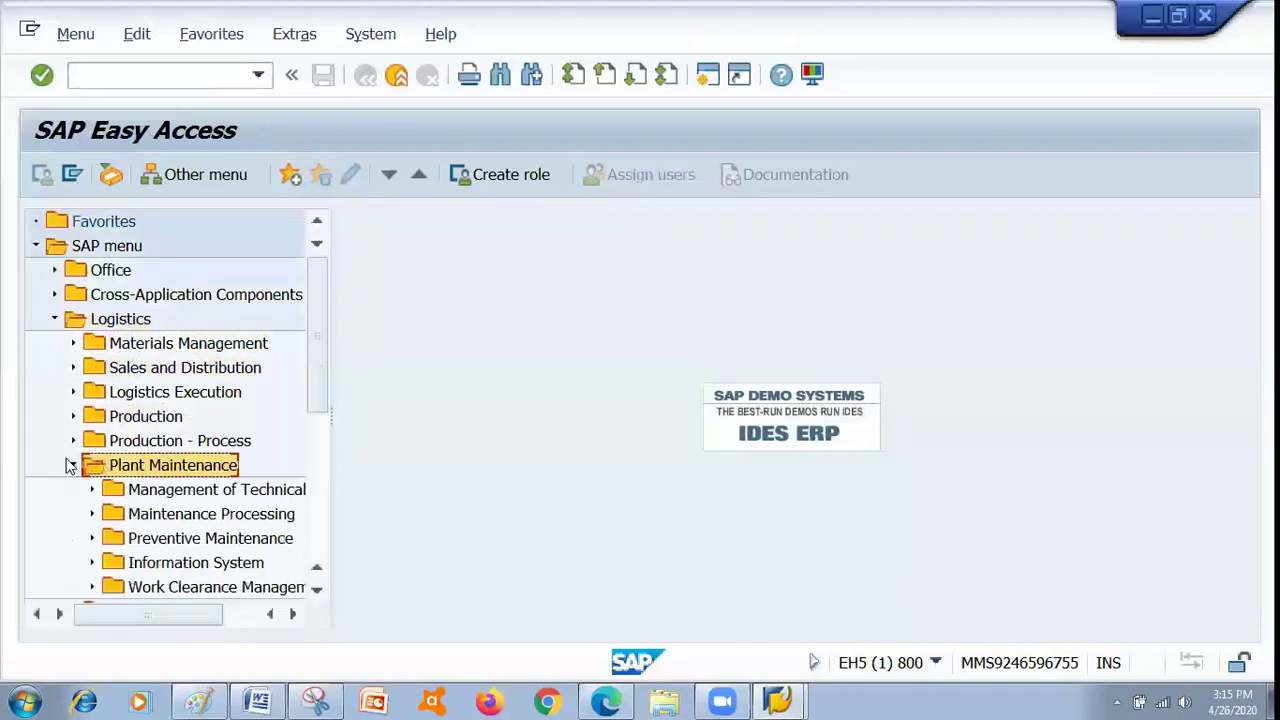
left_click(73, 465)
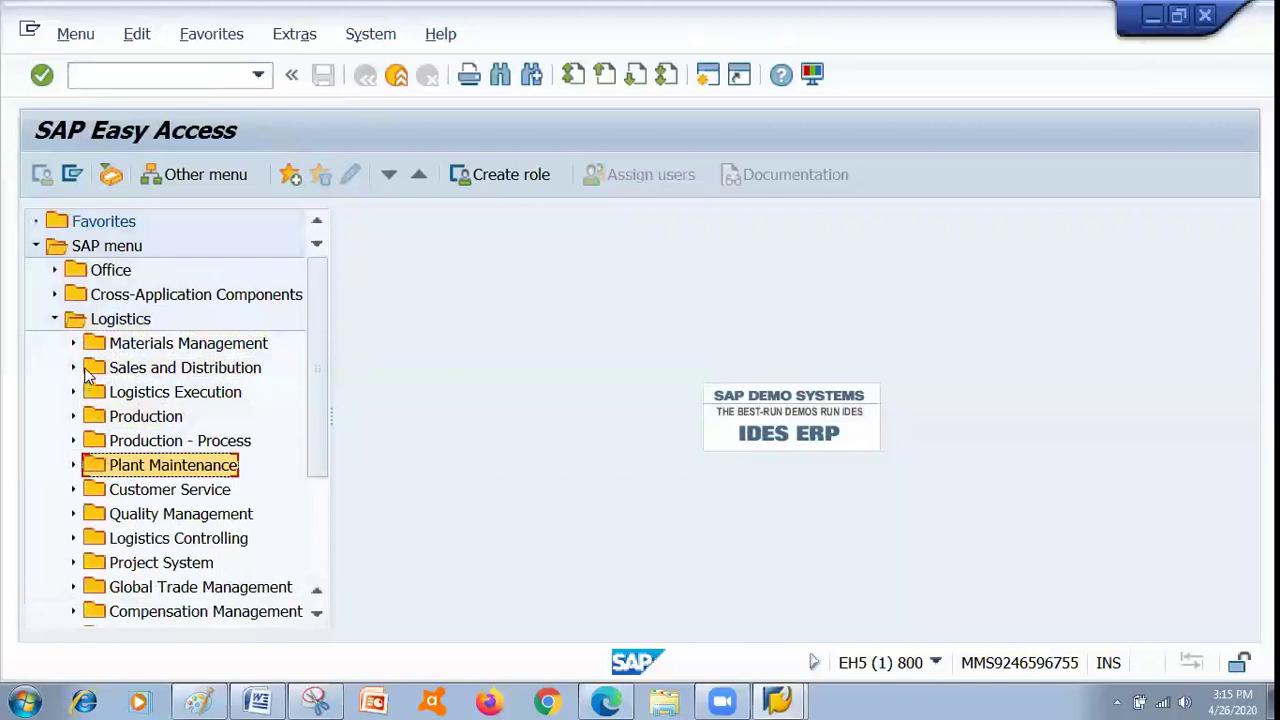
left_click(55, 319)
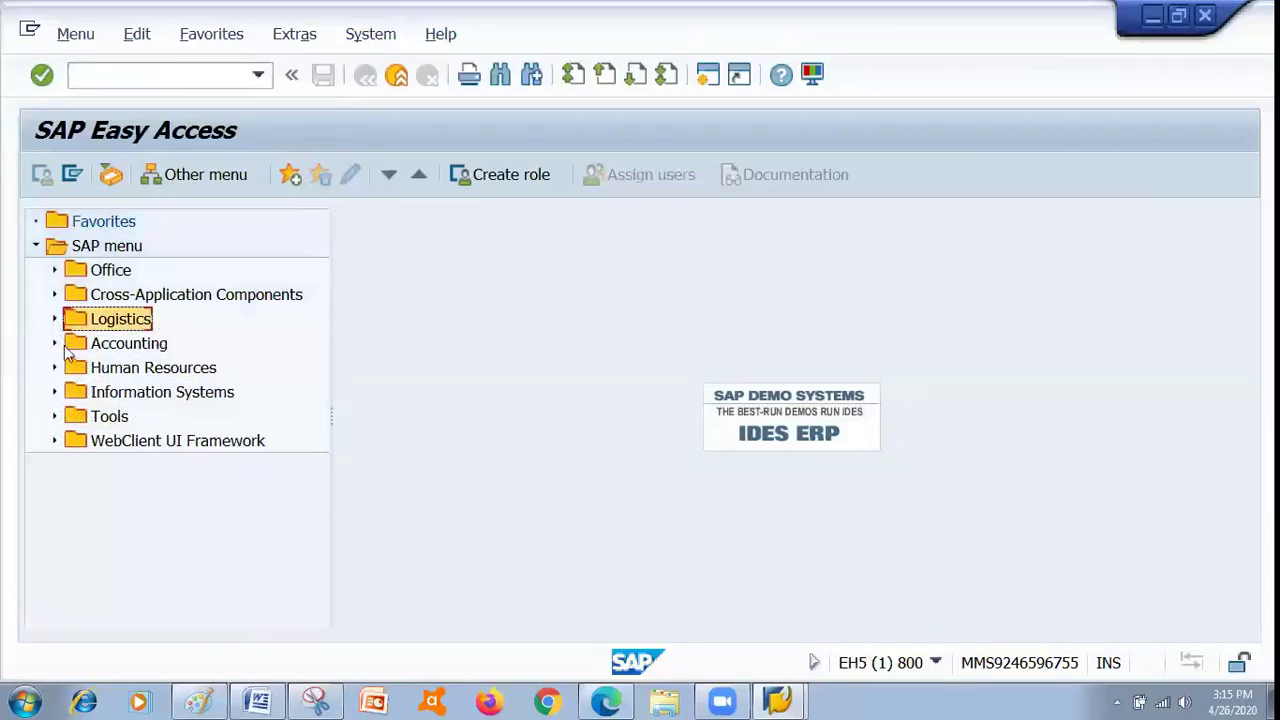
Browse Accounting and Human Resources, widen the menu tree panel, and collapse Human Resources
left_click(73, 348)
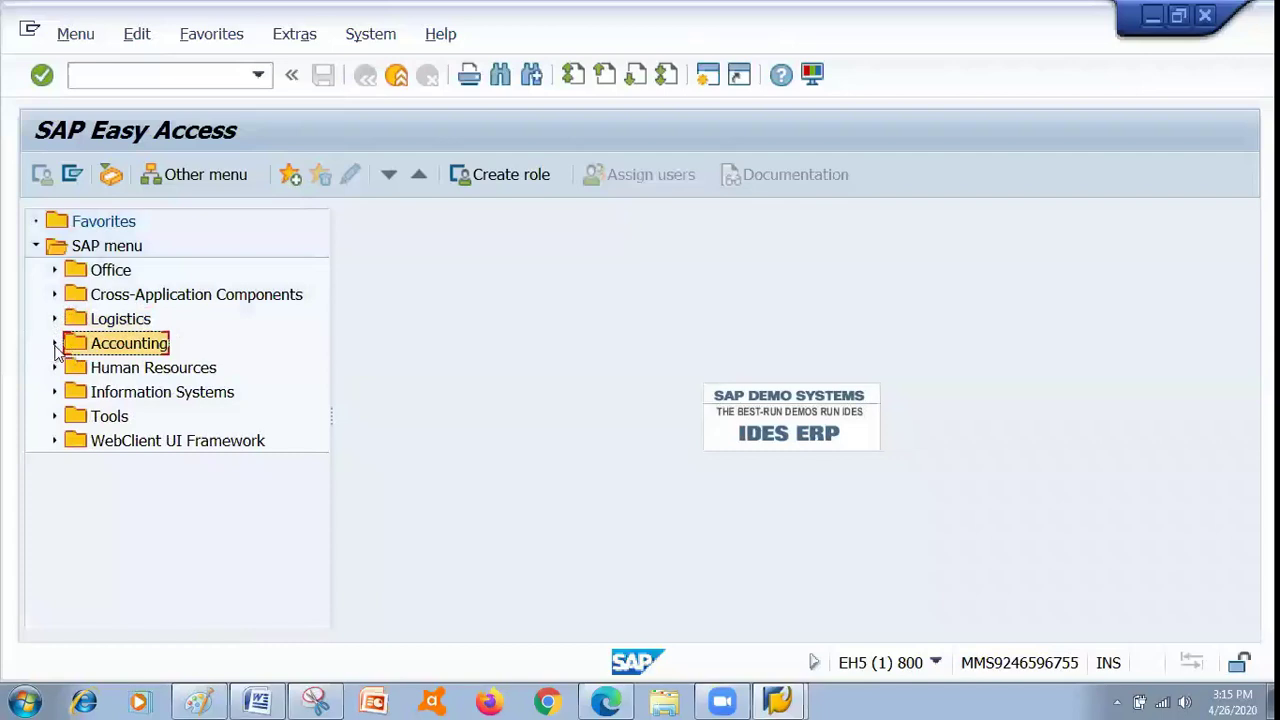
left_click(55, 343)
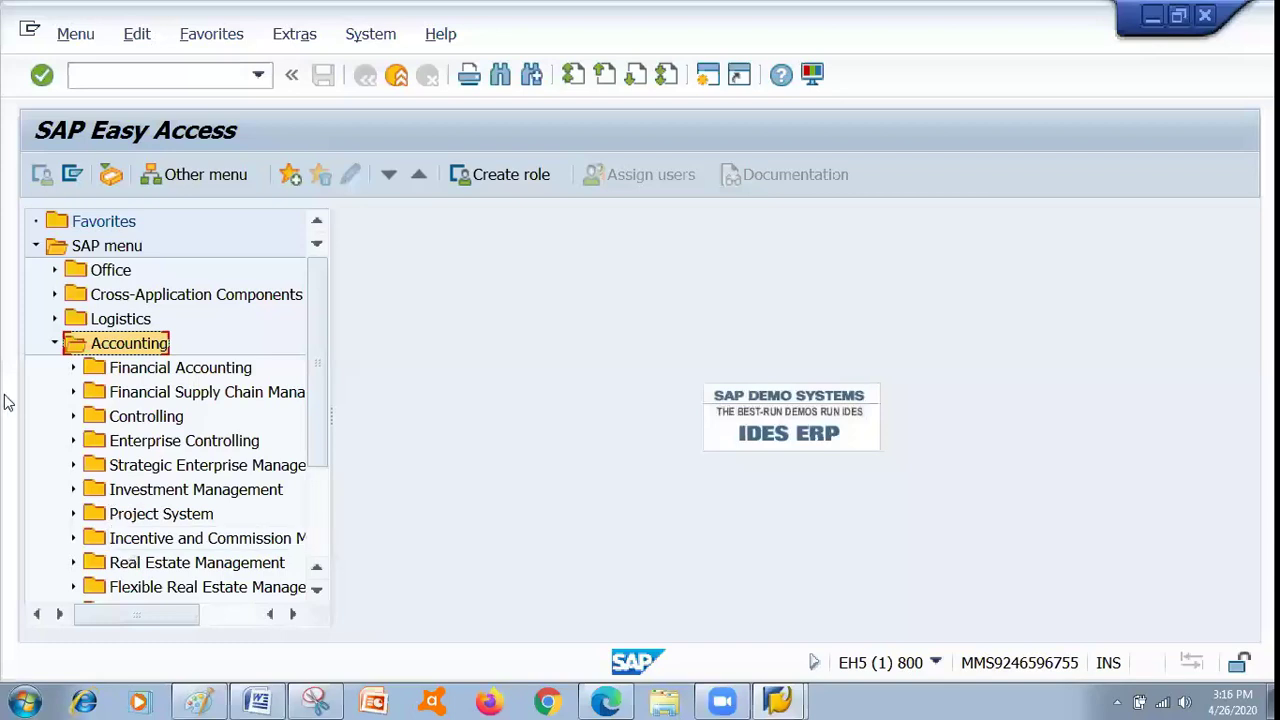
left_click(54, 344)
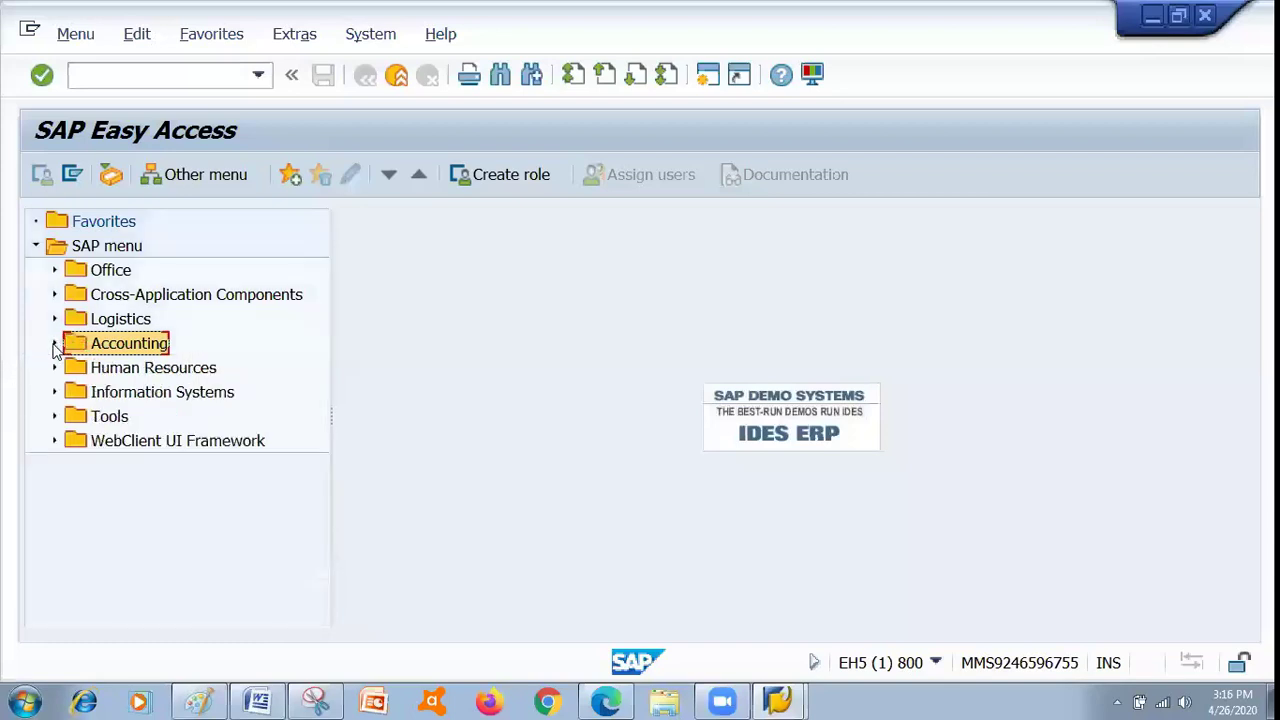
left_click(75, 369)
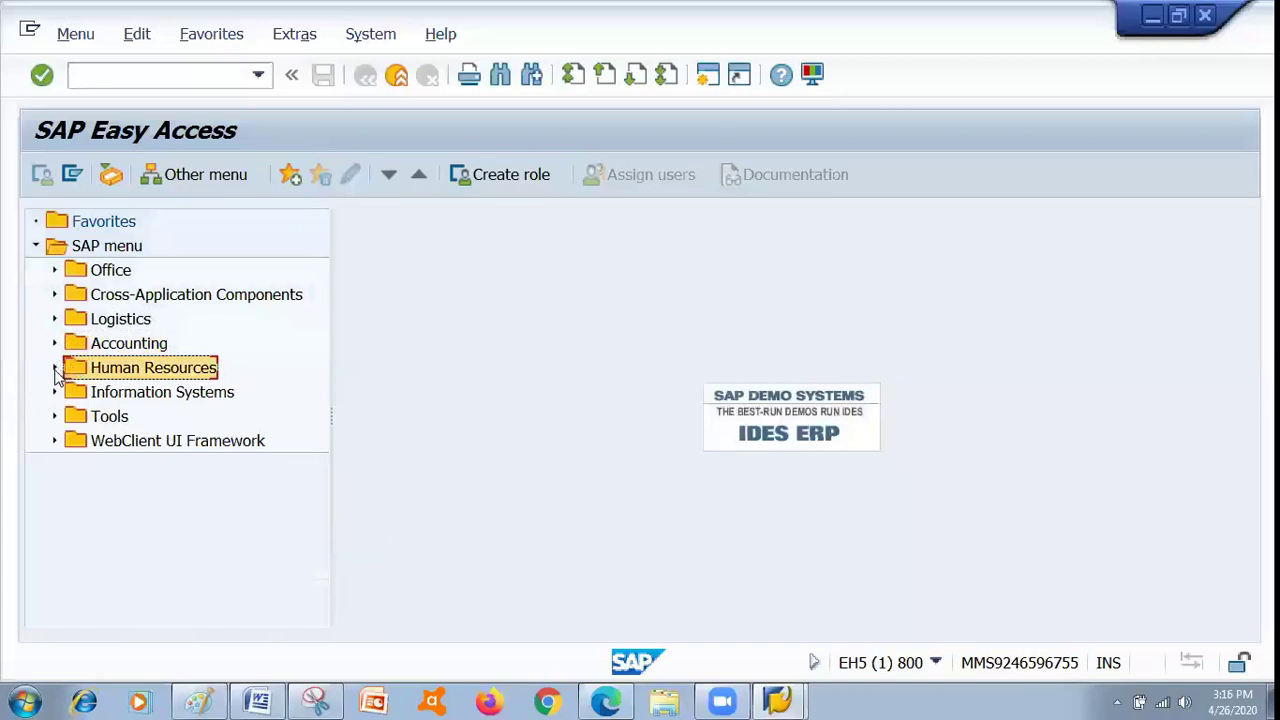
left_click(55, 368)
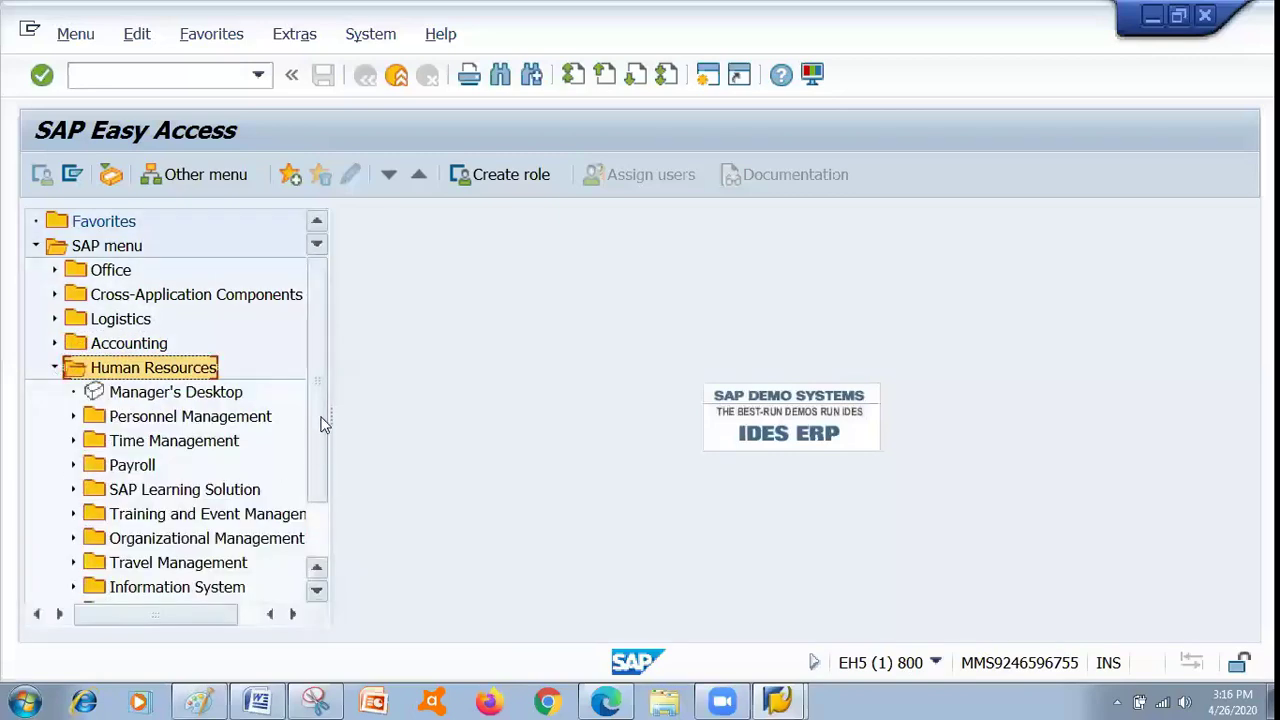
left_click_drag(322, 424, 320, 451)
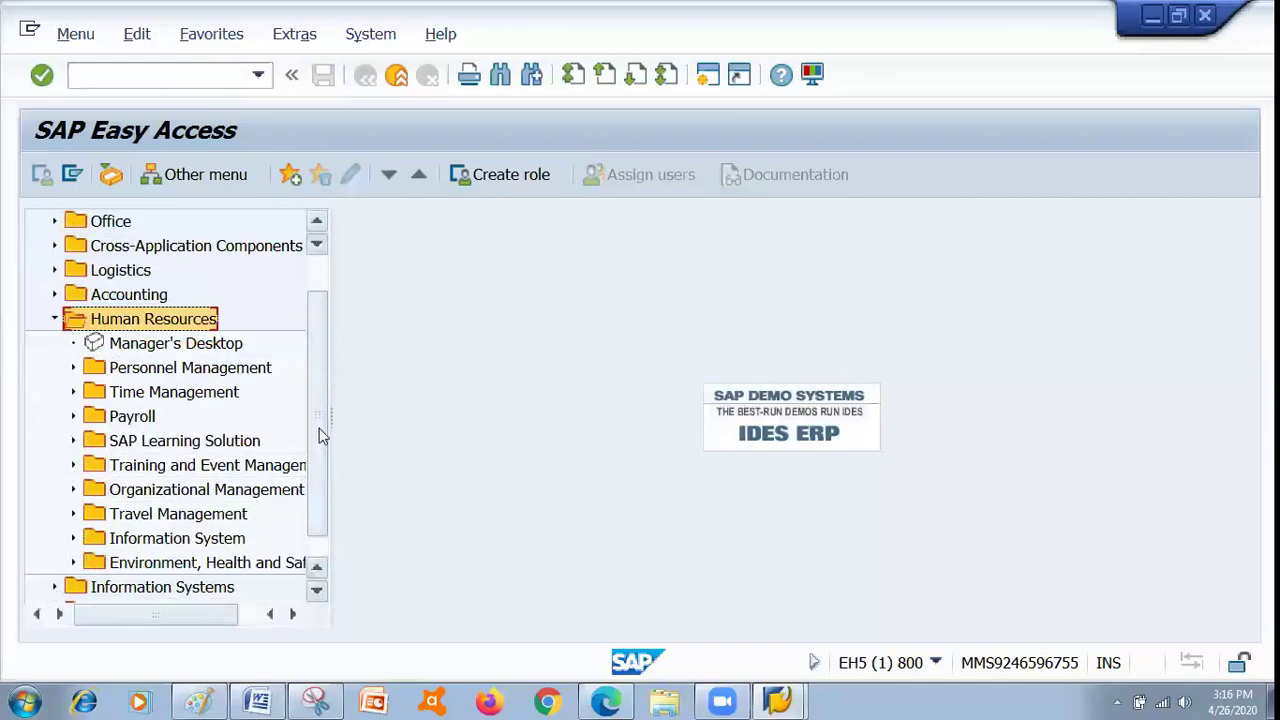
scroll(321, 445, "down", 1)
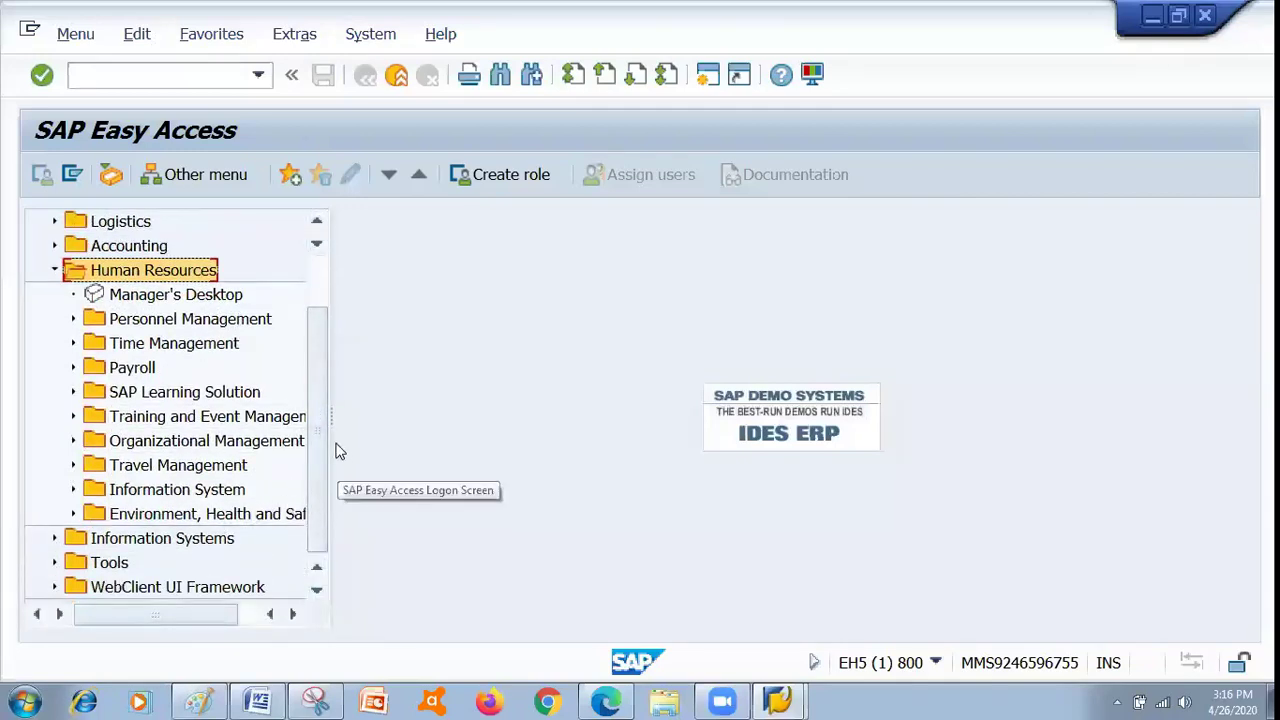
left_click_drag(331, 426, 374, 432)
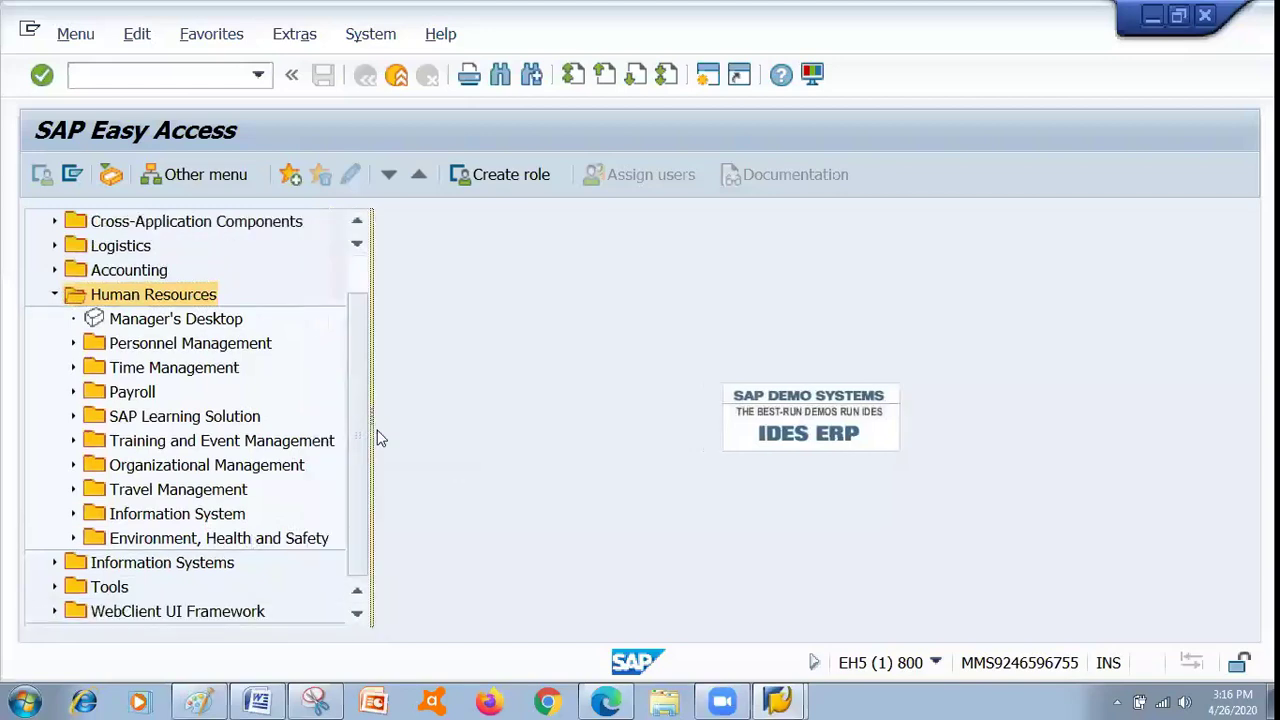
left_click(56, 297)
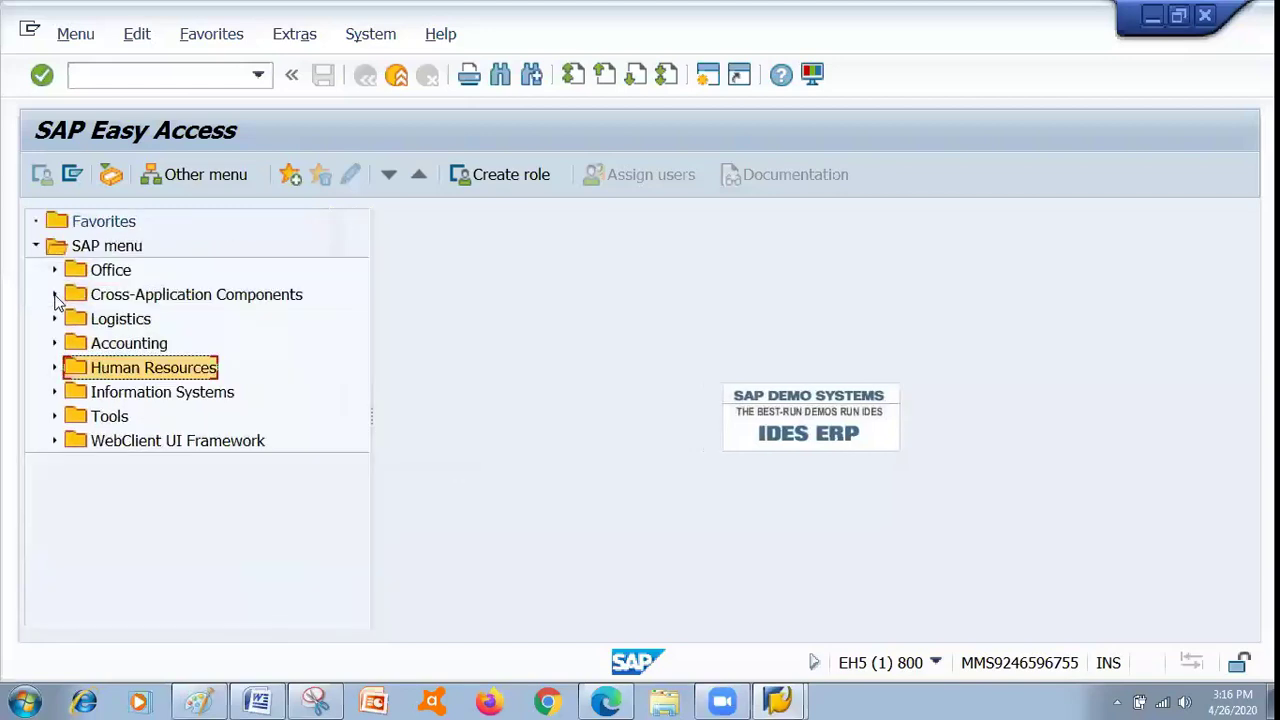
Open Tools > ABAP Workbench > Development > User Interface to show Menu Painter and Screen Painter, widening the tree
left_click(76, 398)
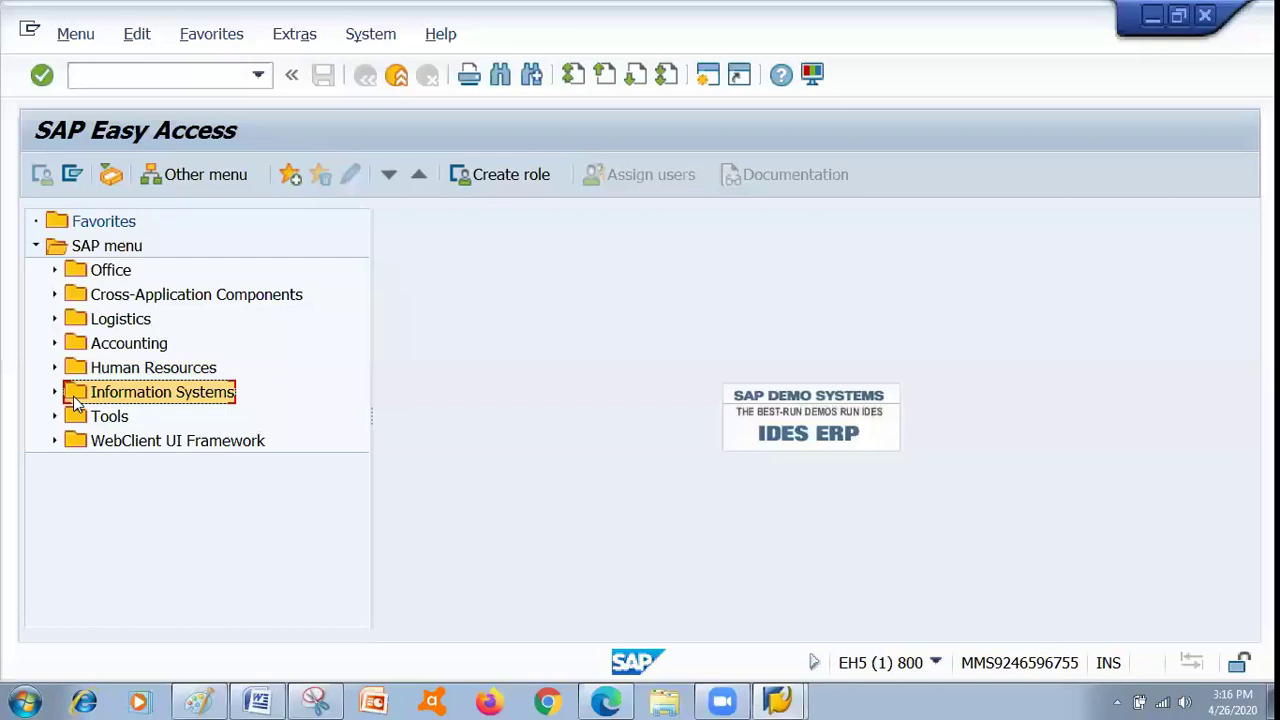
left_click(86, 423)
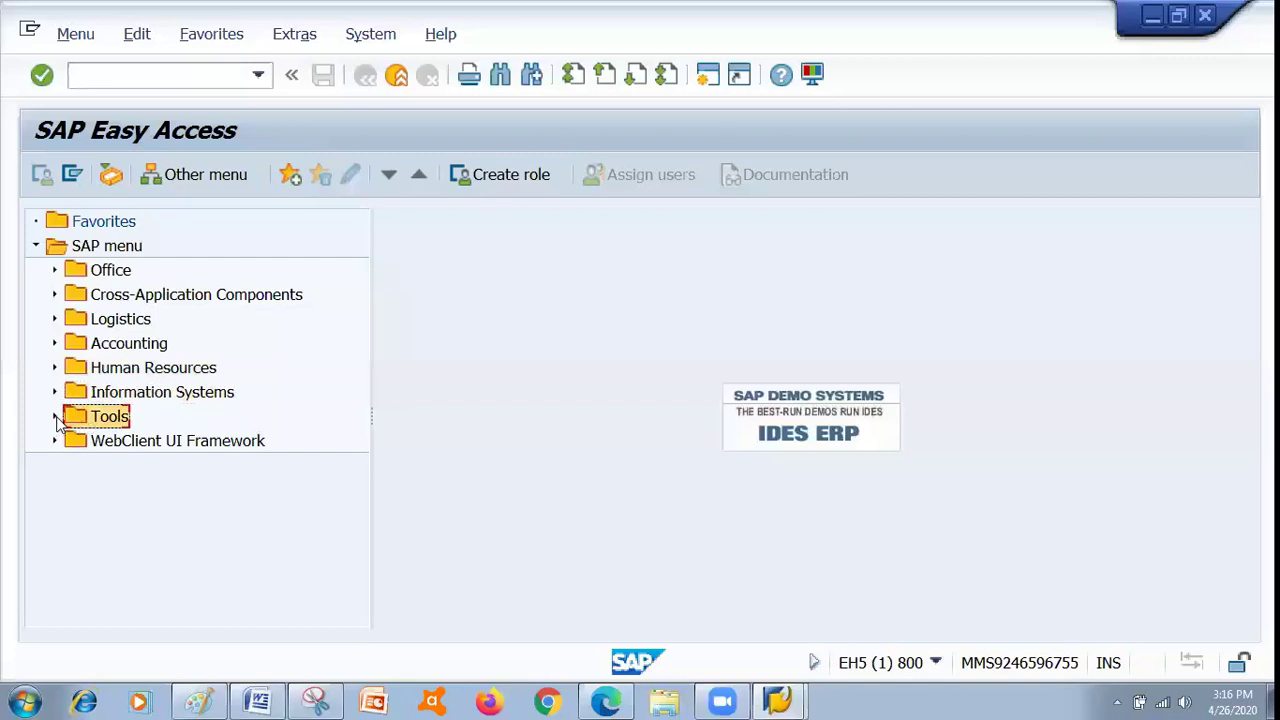
left_click(56, 417)
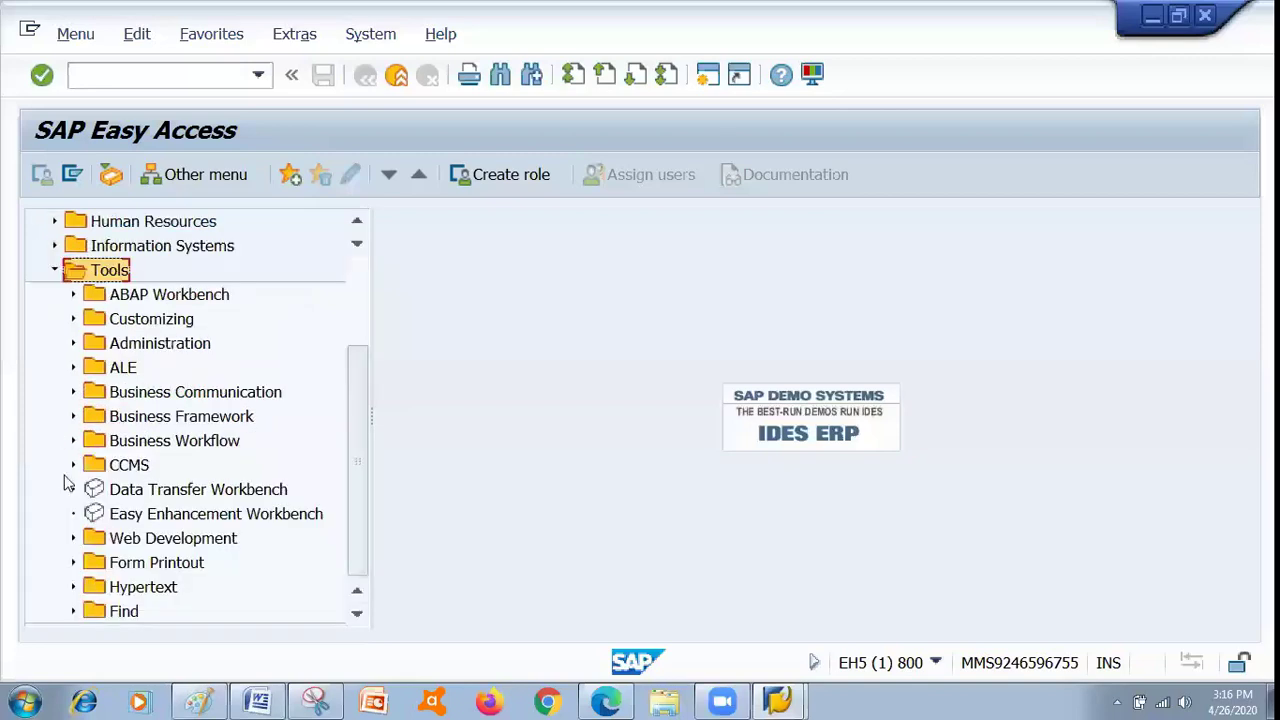
left_click(92, 297)
left_click_drag(354, 408, 362, 330)
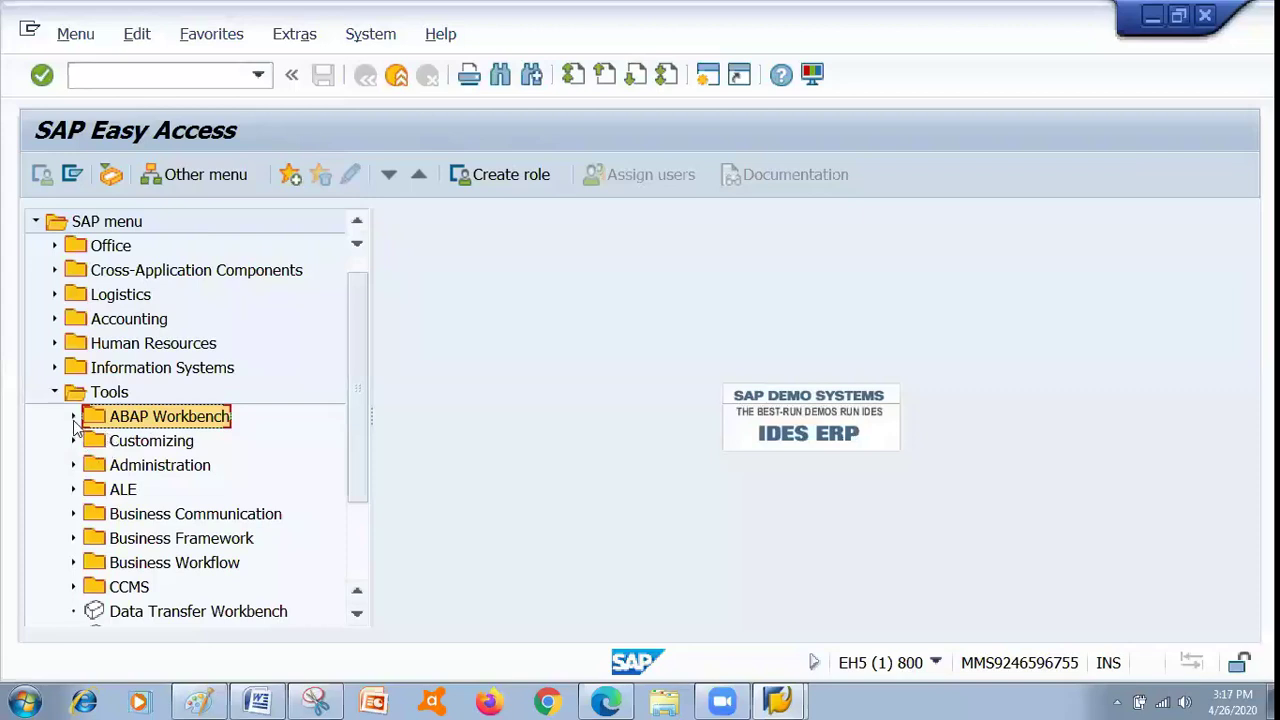
left_click(73, 418)
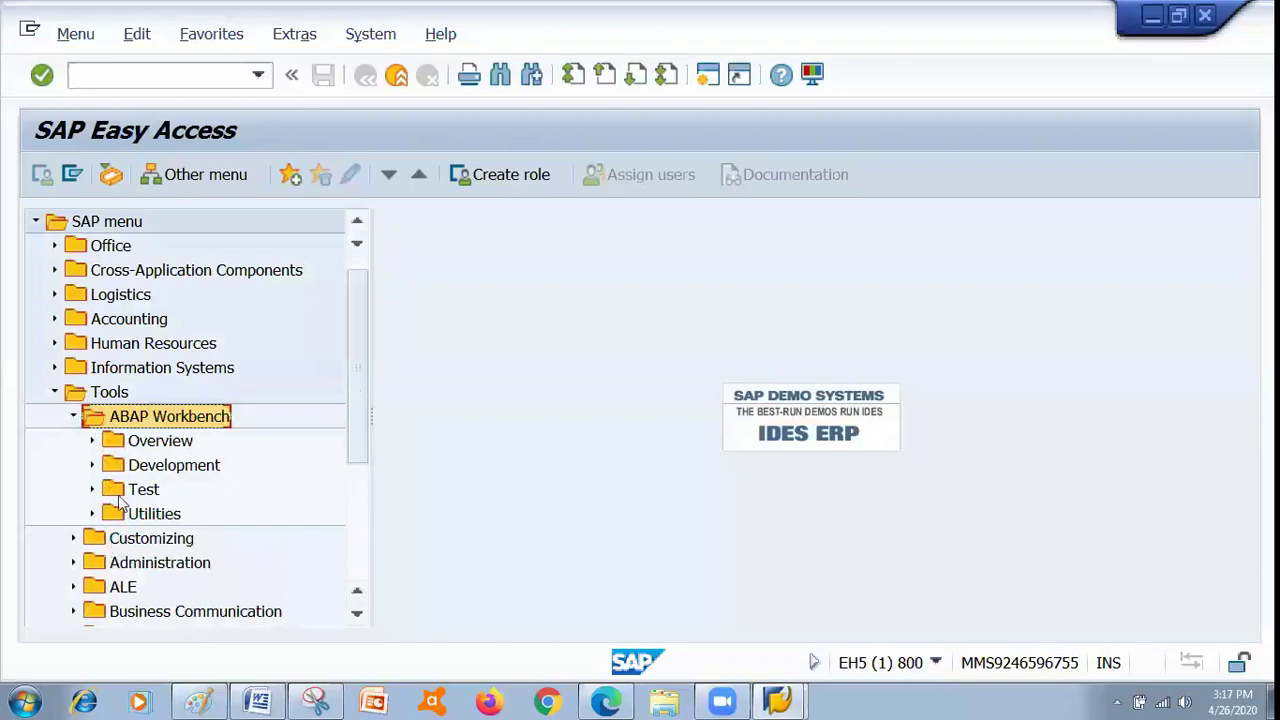
double_click(113, 467)
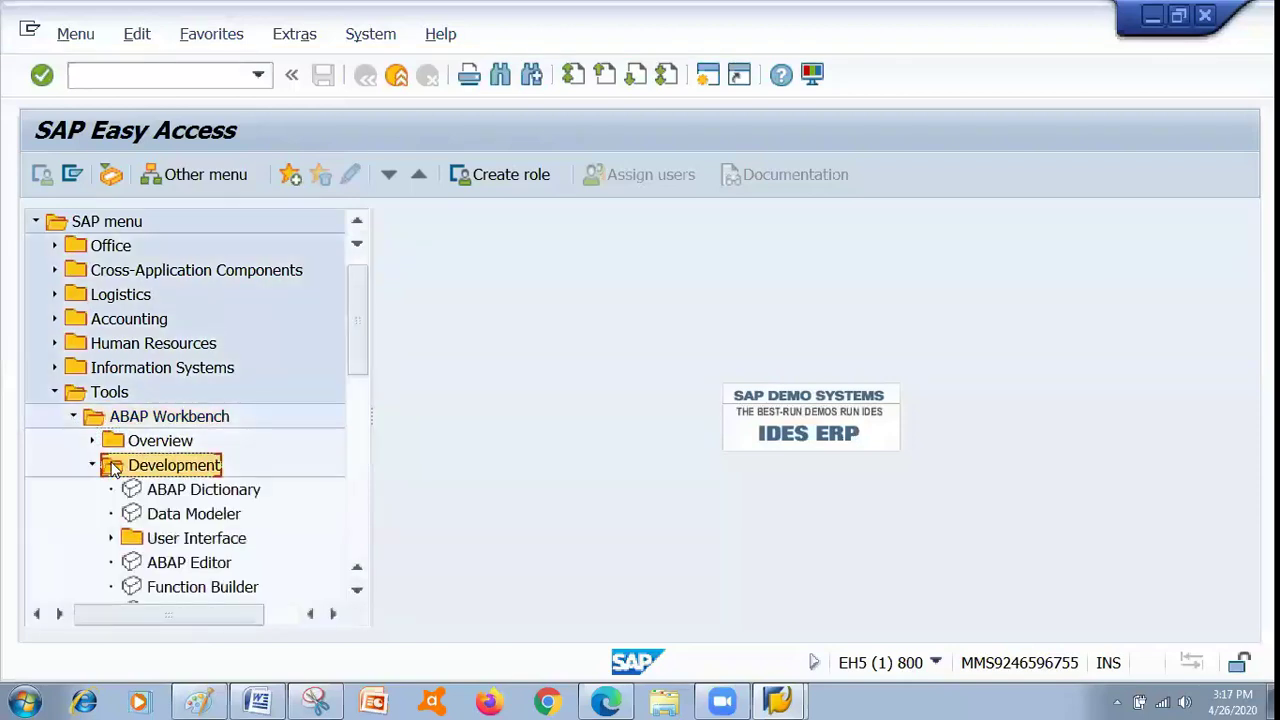
left_click(111, 538)
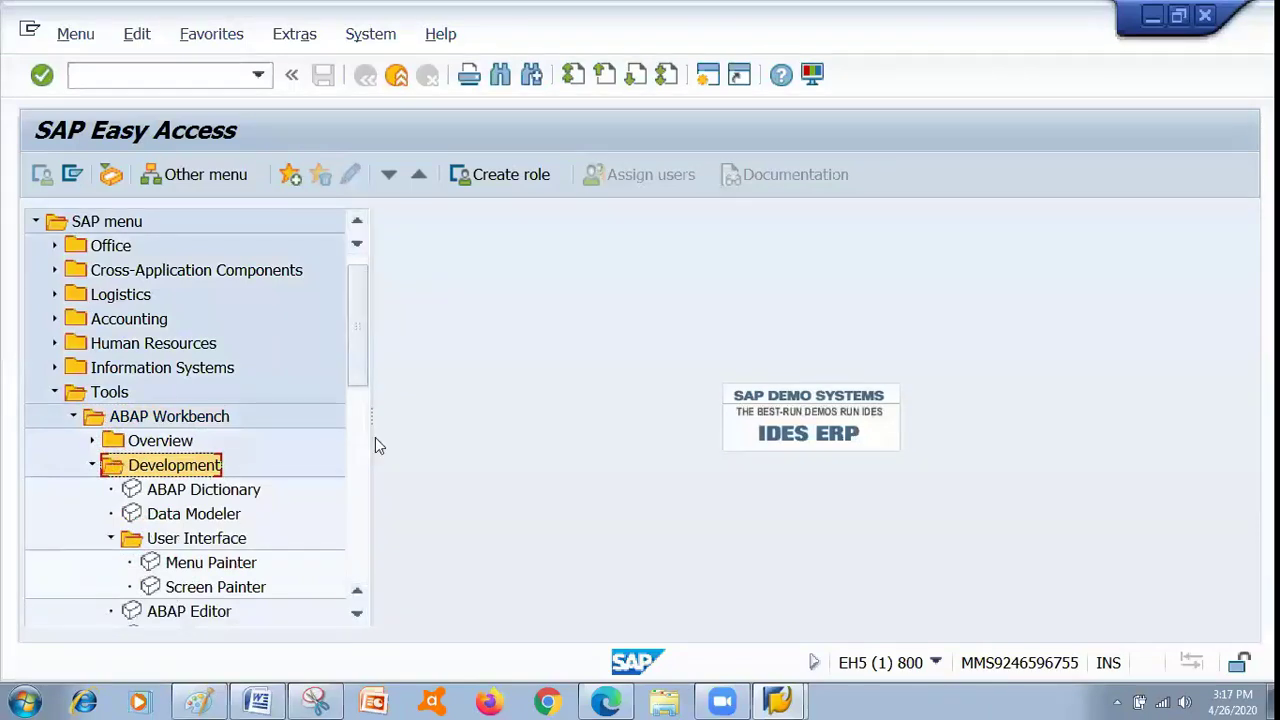
left_click_drag(372, 421, 409, 414)
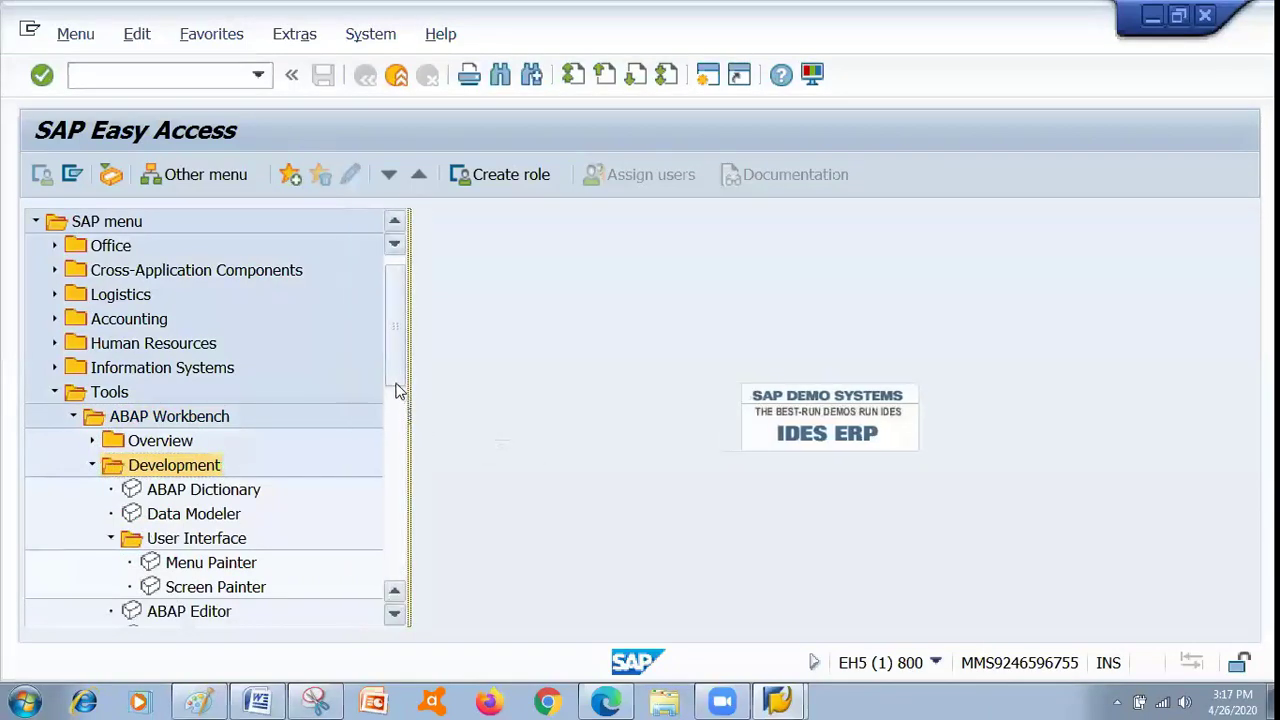
scroll(397, 380, "up", 1)
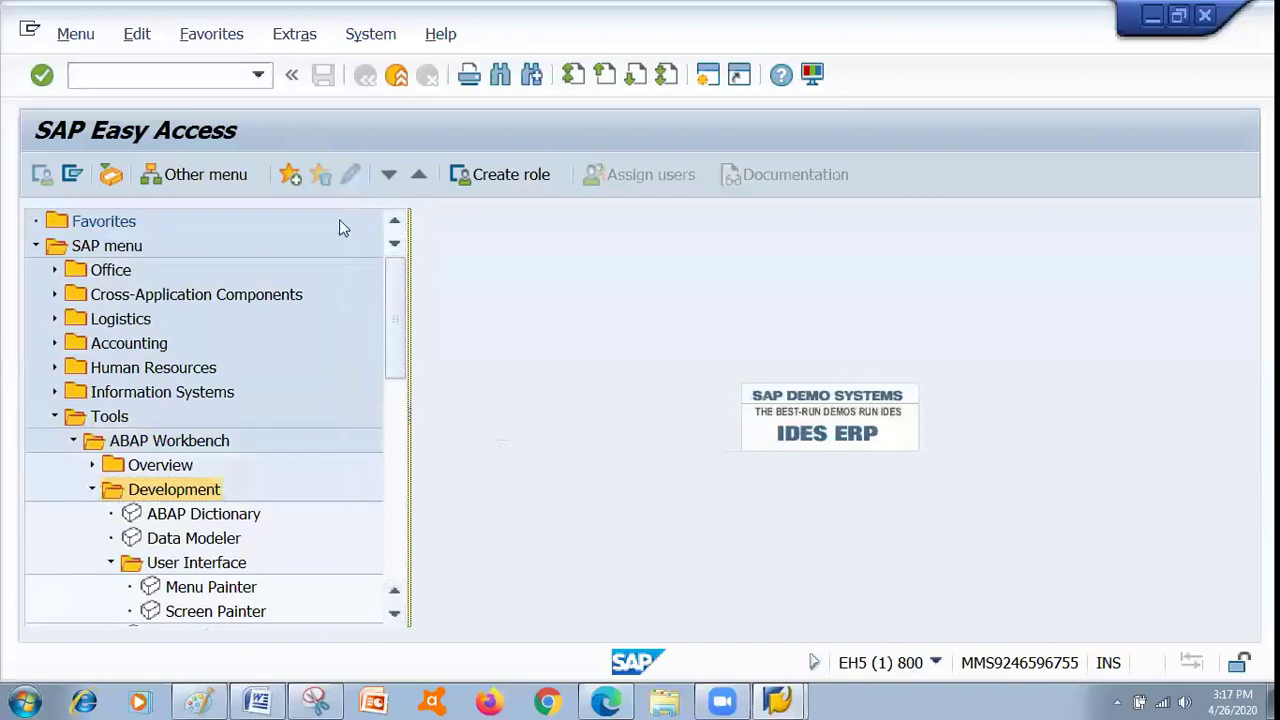
left_click(234, 40)
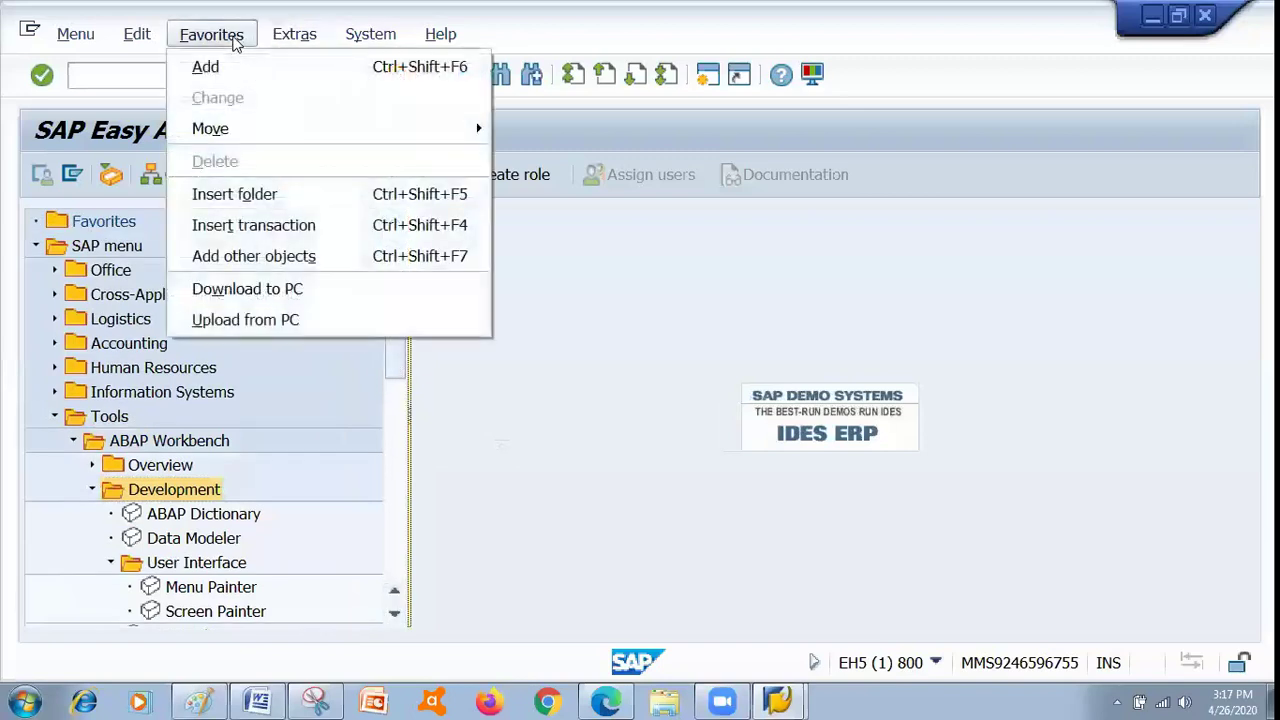
mouse_move(370, 34)
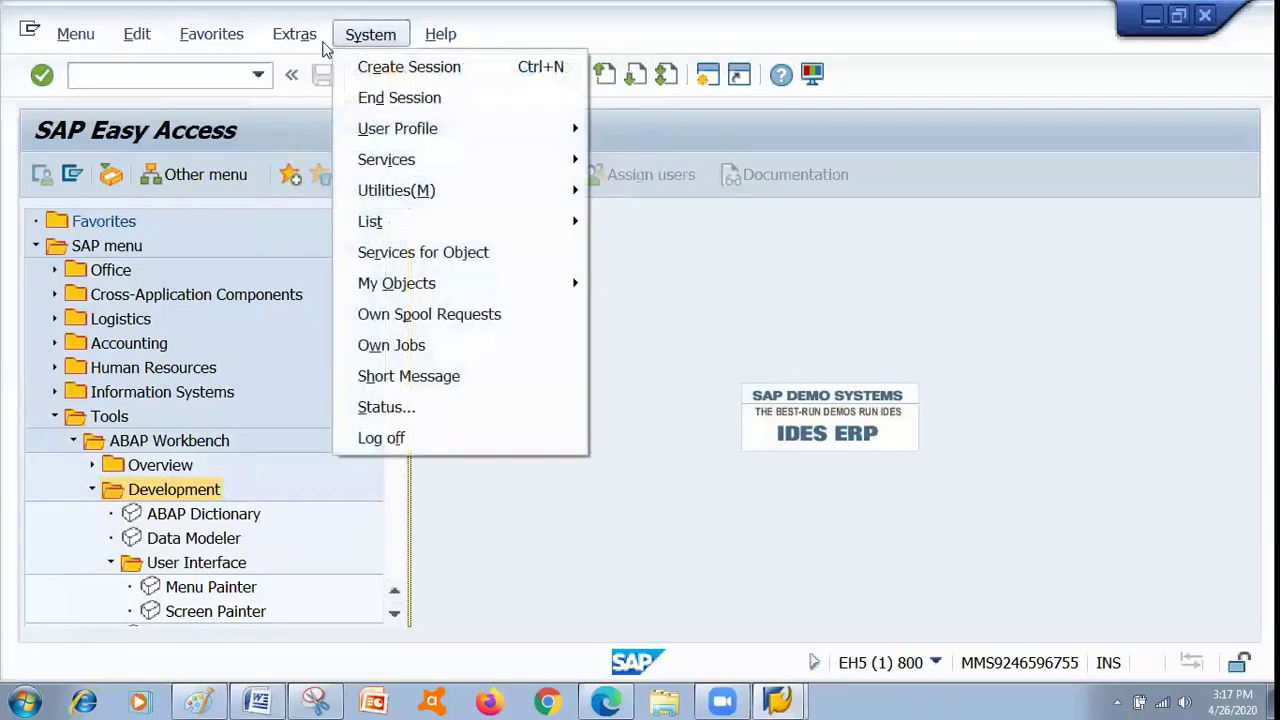
left_click(215, 36)
left_click(218, 38)
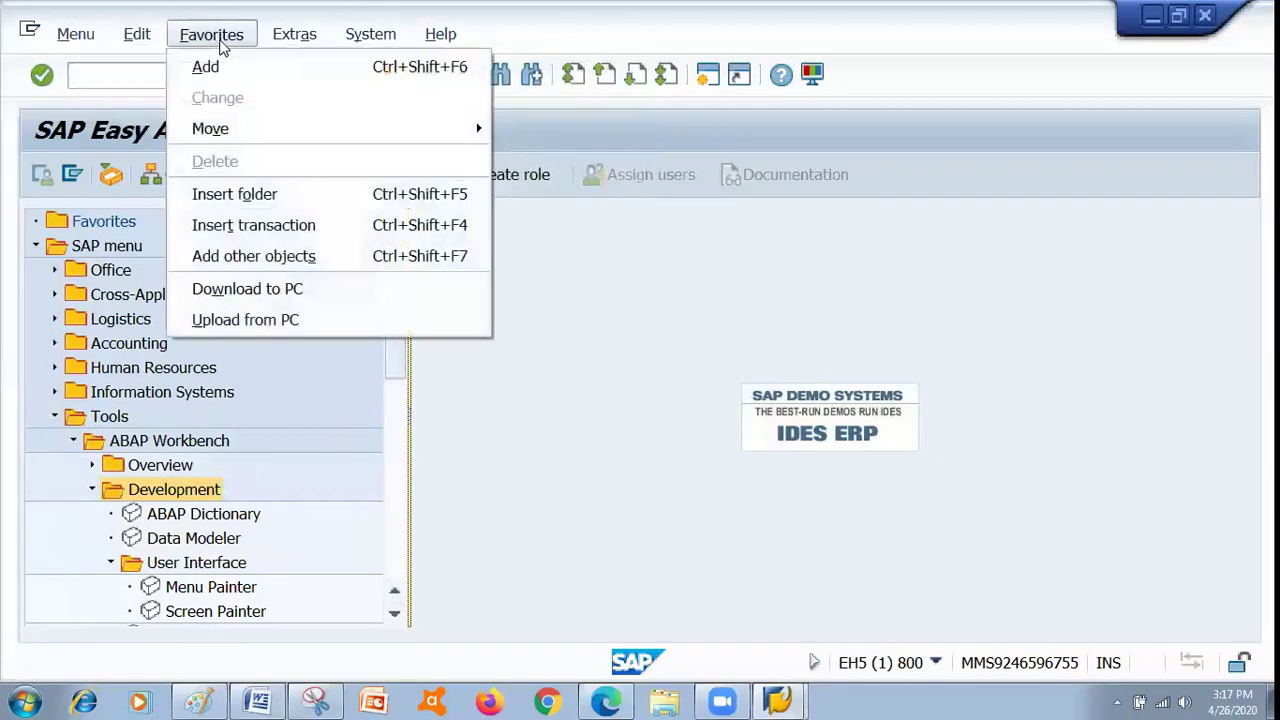
mouse_move(259, 122)
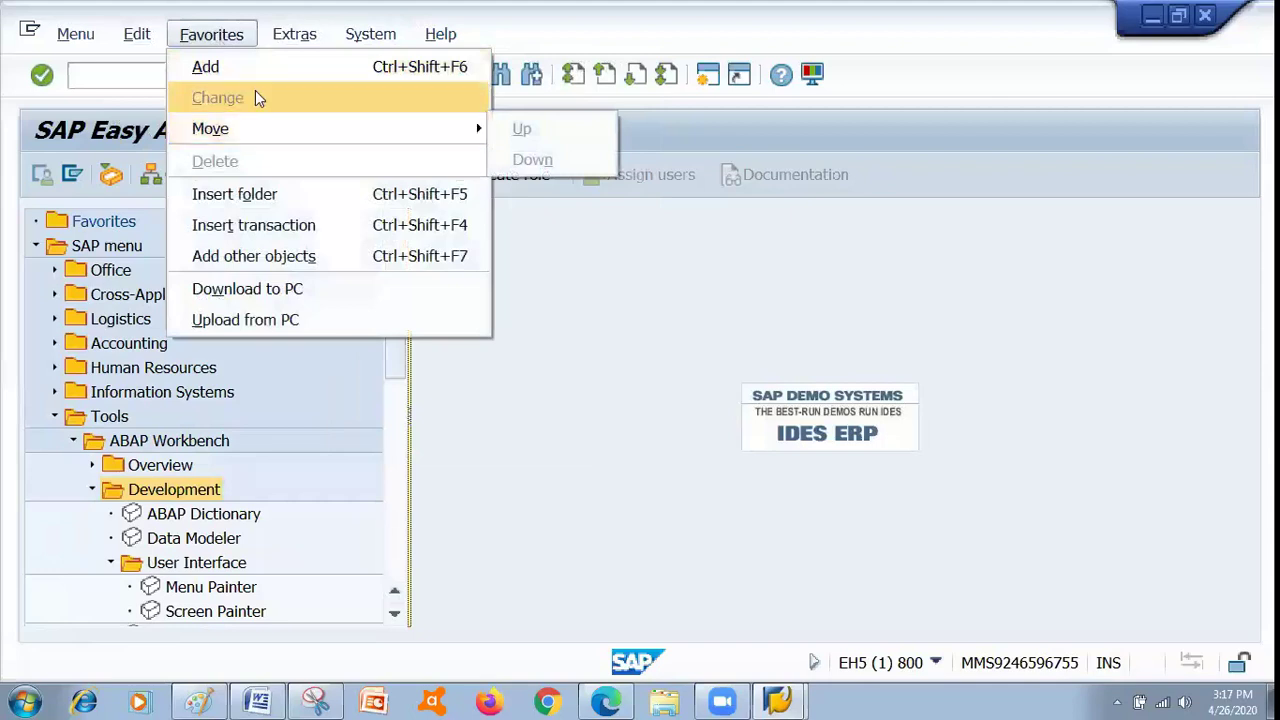
mouse_move(278, 42)
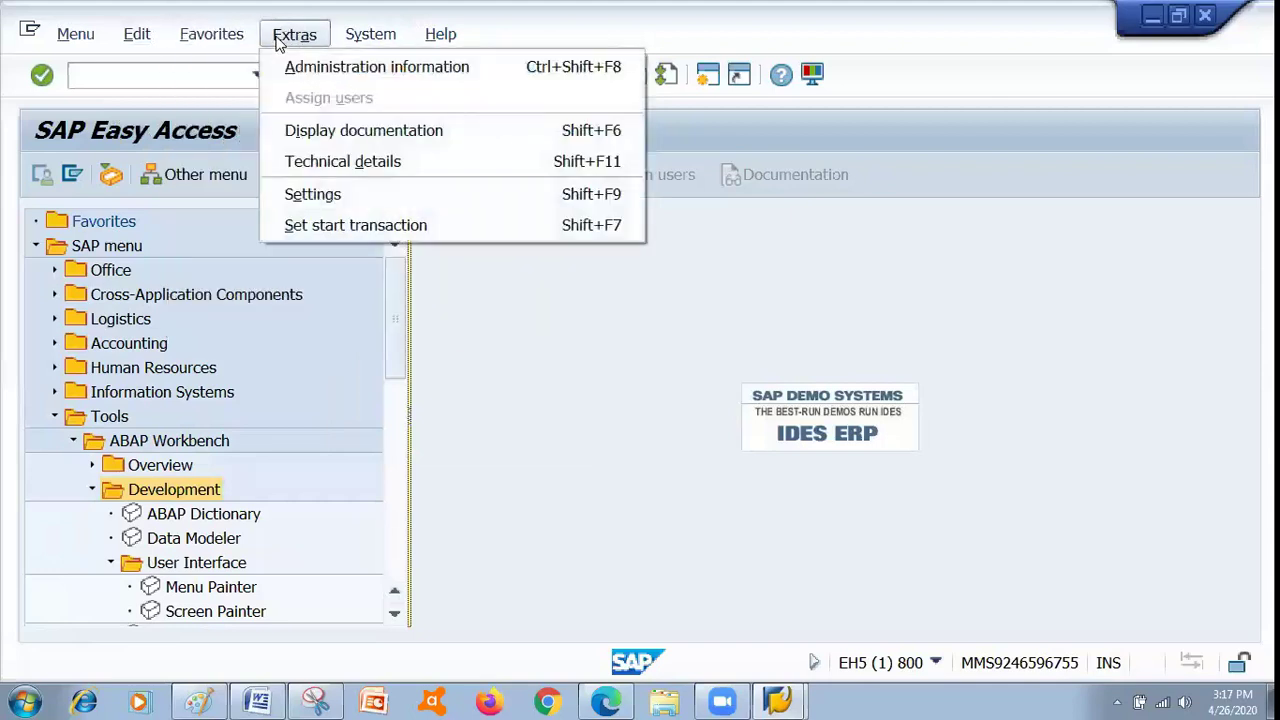
left_click(337, 130)
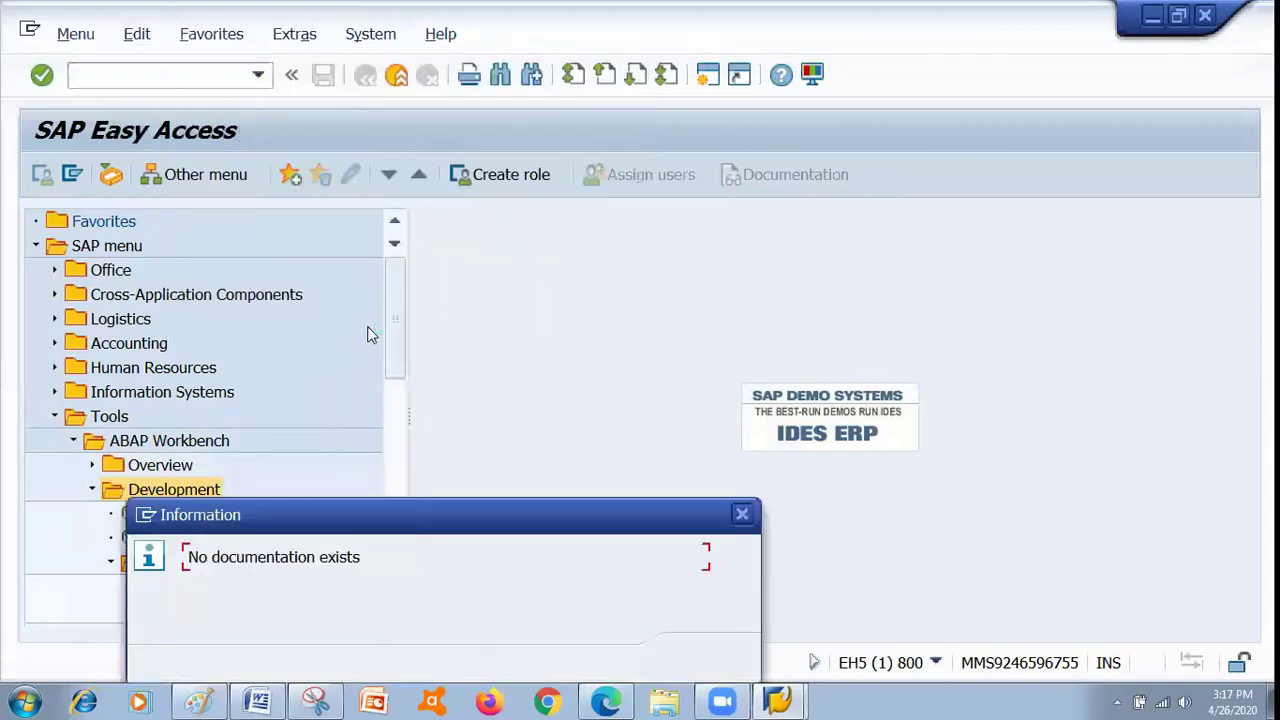
left_click(703, 659)
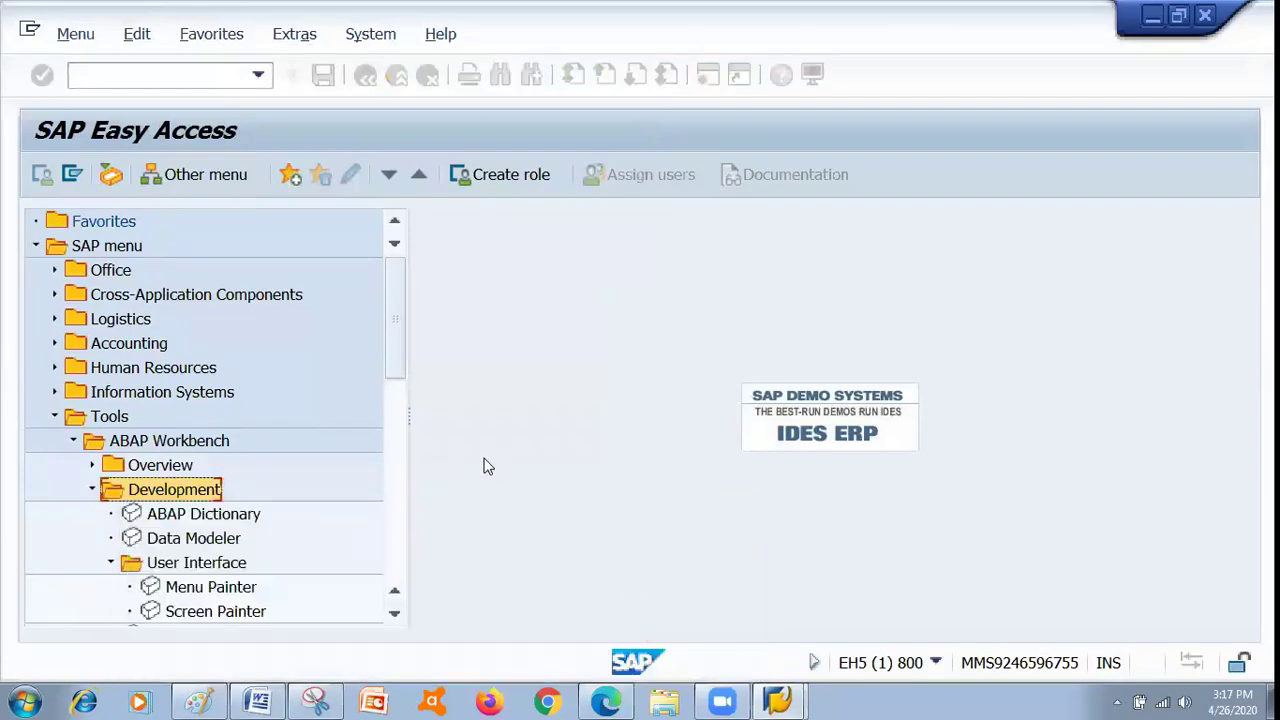
left_click(292, 36)
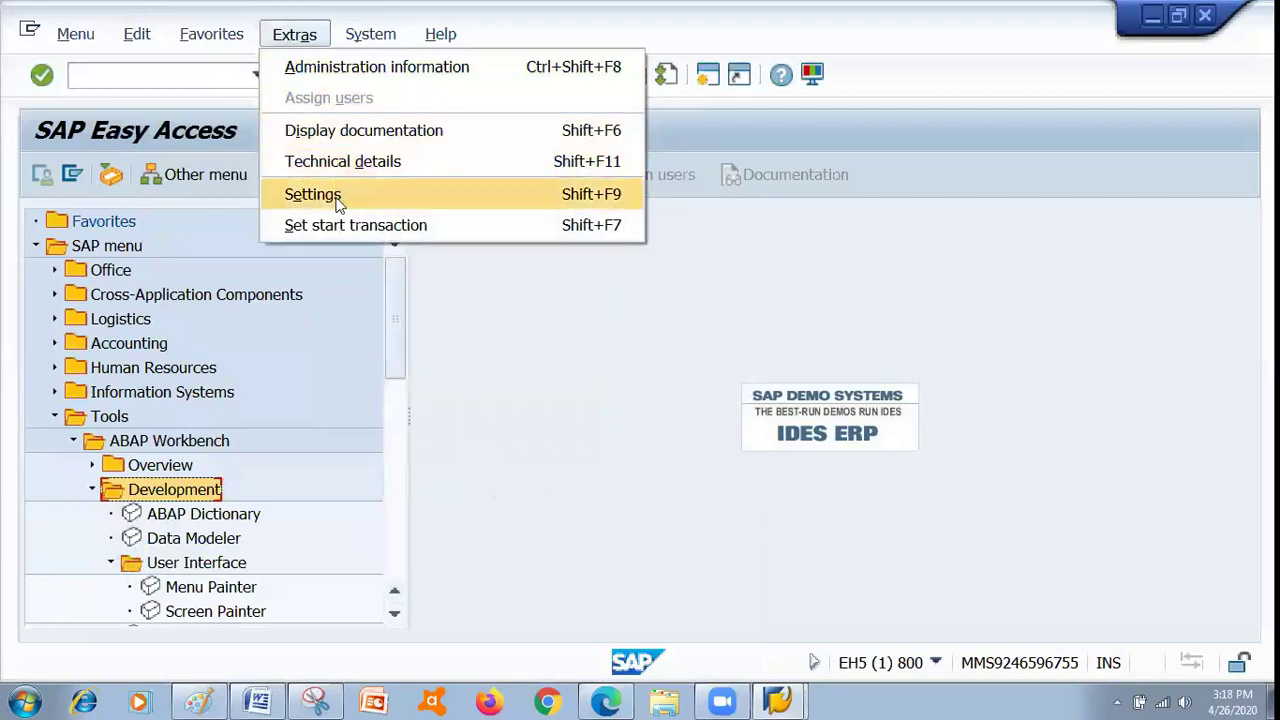
Switch on 'Display technical names' in the Easy Access settings
left_click(336, 195)
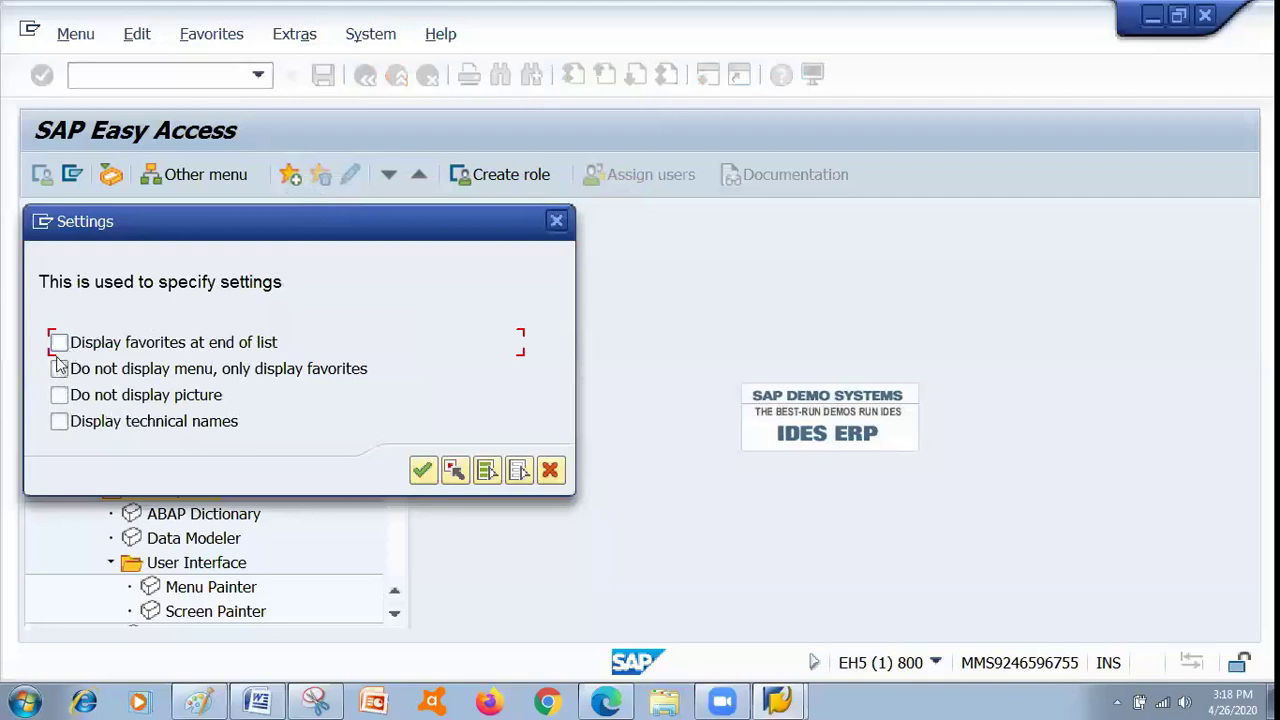
left_click(59, 422)
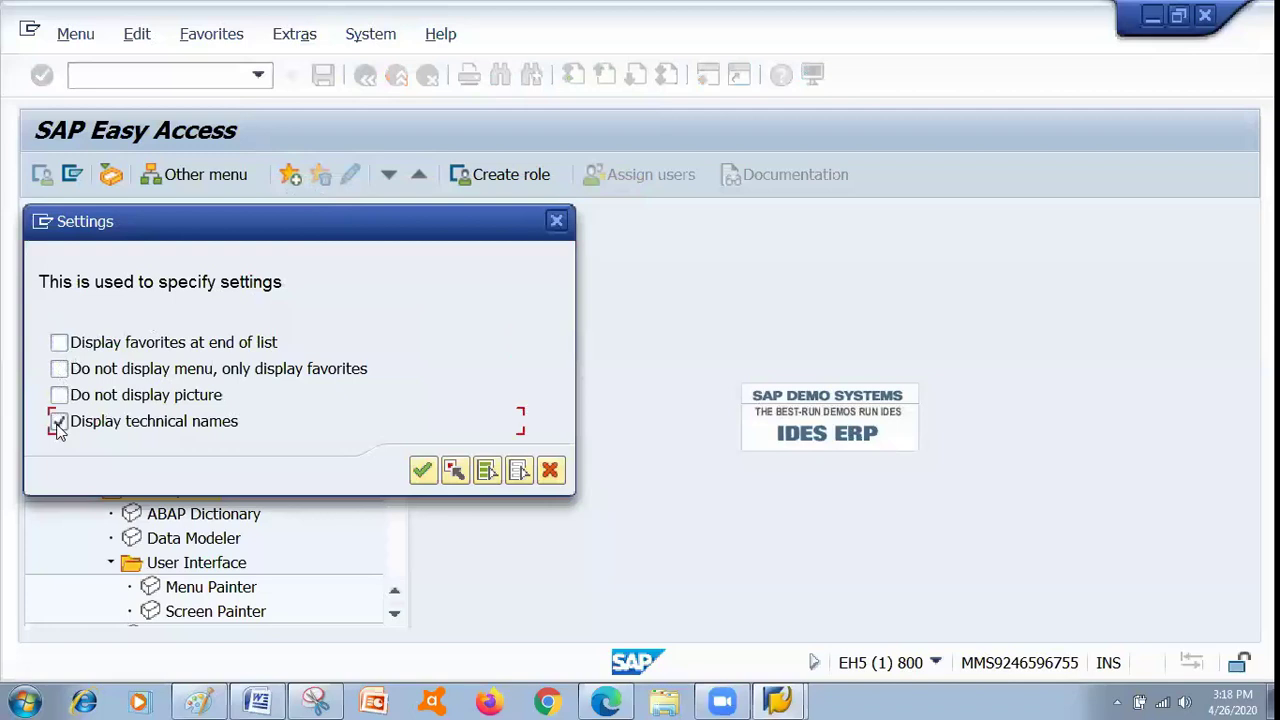
left_click(422, 470)
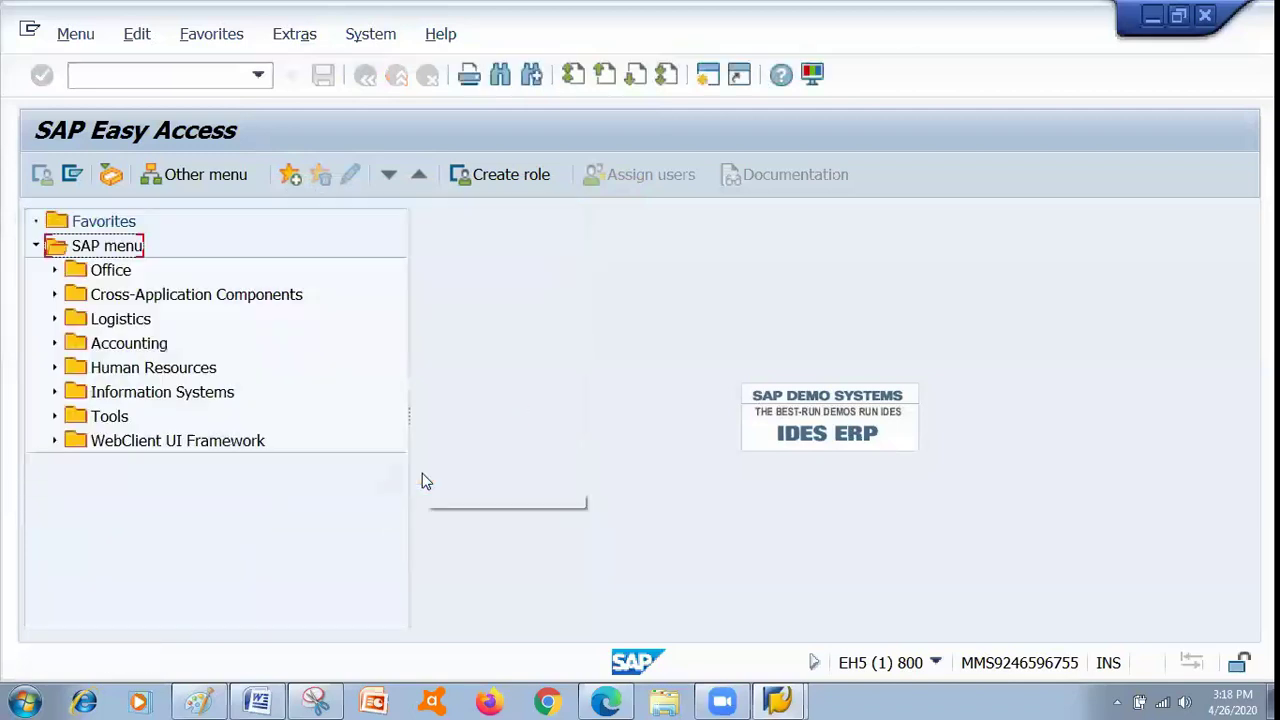
Expand Tools, ABAP Workbench and Development in the SAP menu tree
left_click(54, 416)
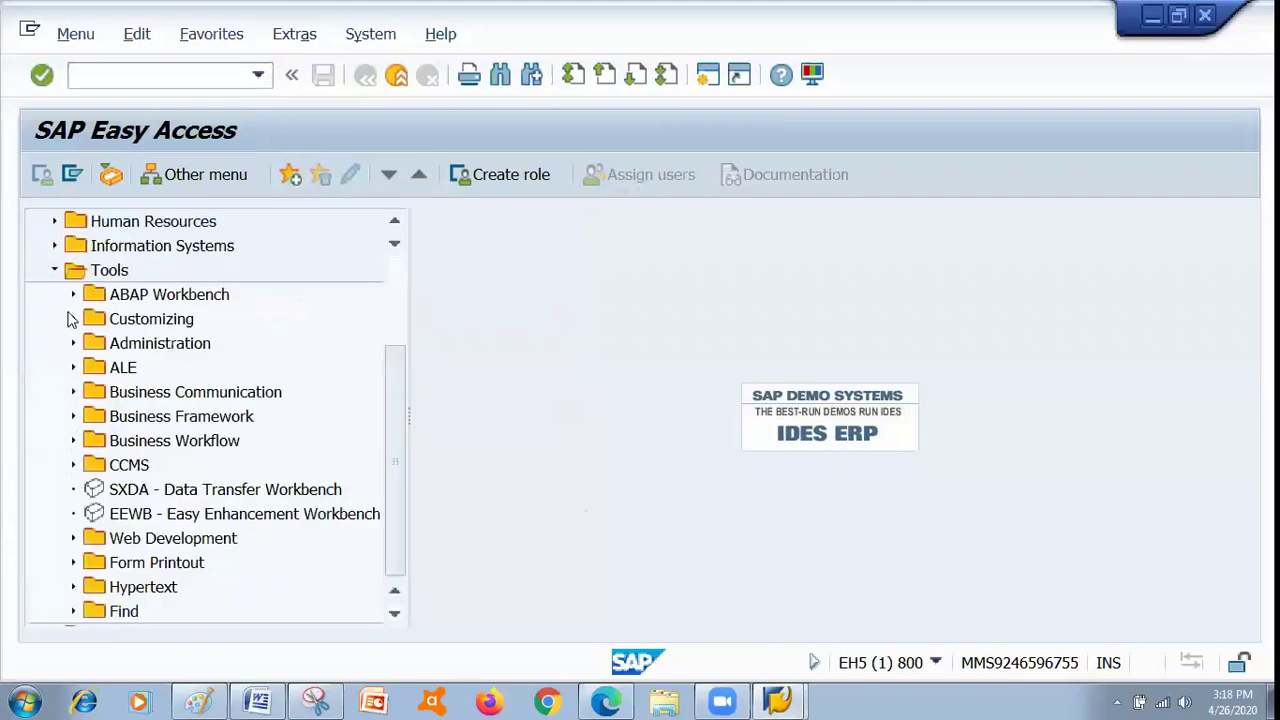
left_click(72, 294)
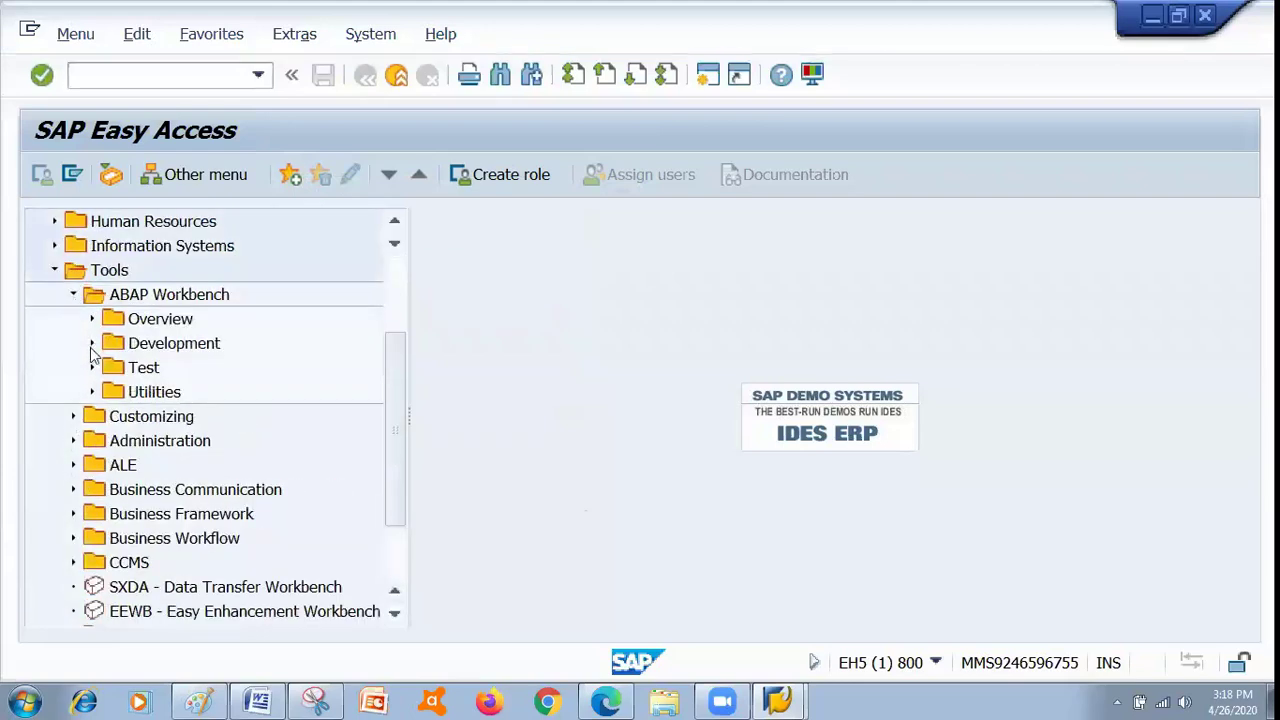
left_click(91, 343)
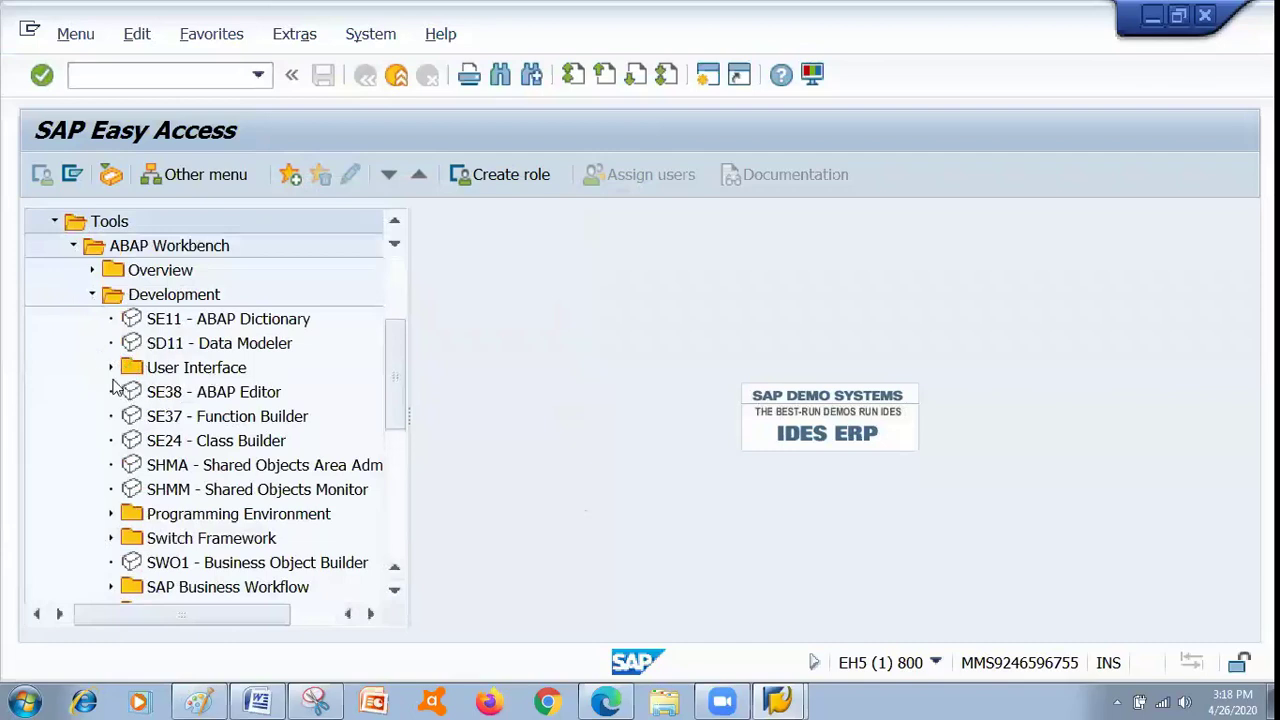
Expand the User Interface folder to list SE41 and SE51, then scroll the tree back up
left_click(110, 367)
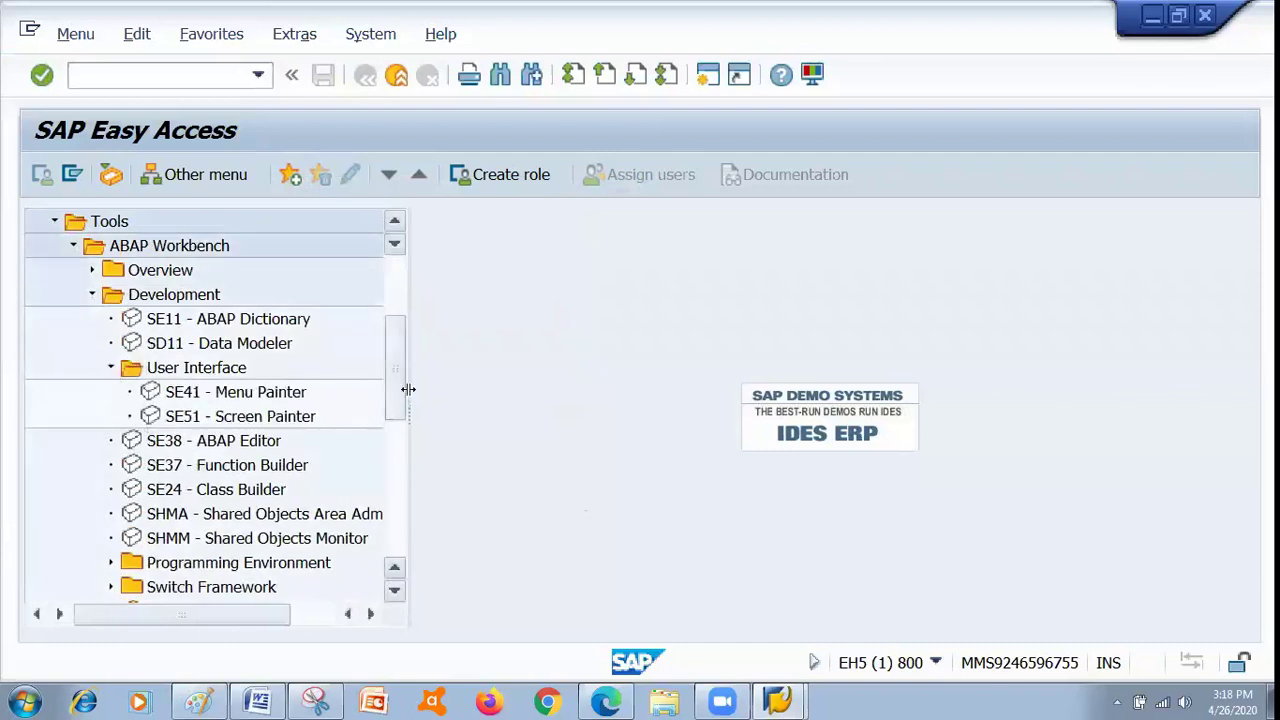
left_click_drag(397, 399, 403, 326)
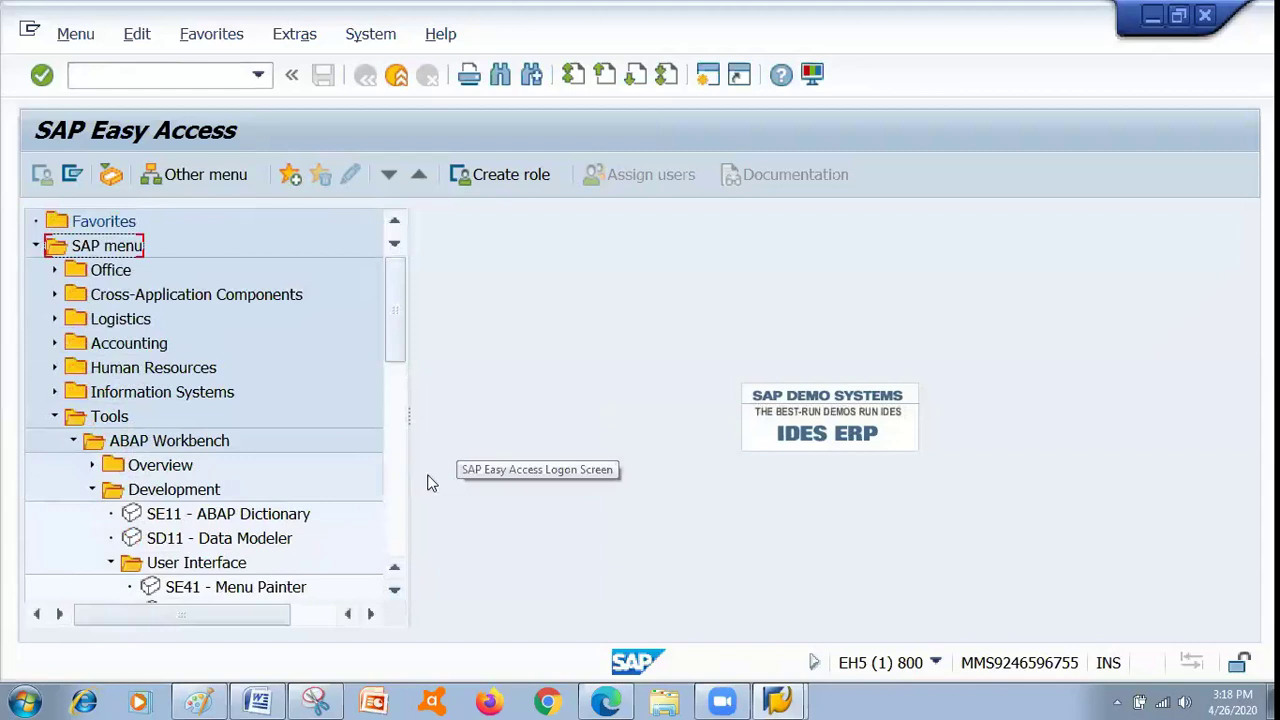
Snip the SAP command field and menu tree area with Snipping Tool, then return to Paint
left_click(315, 700)
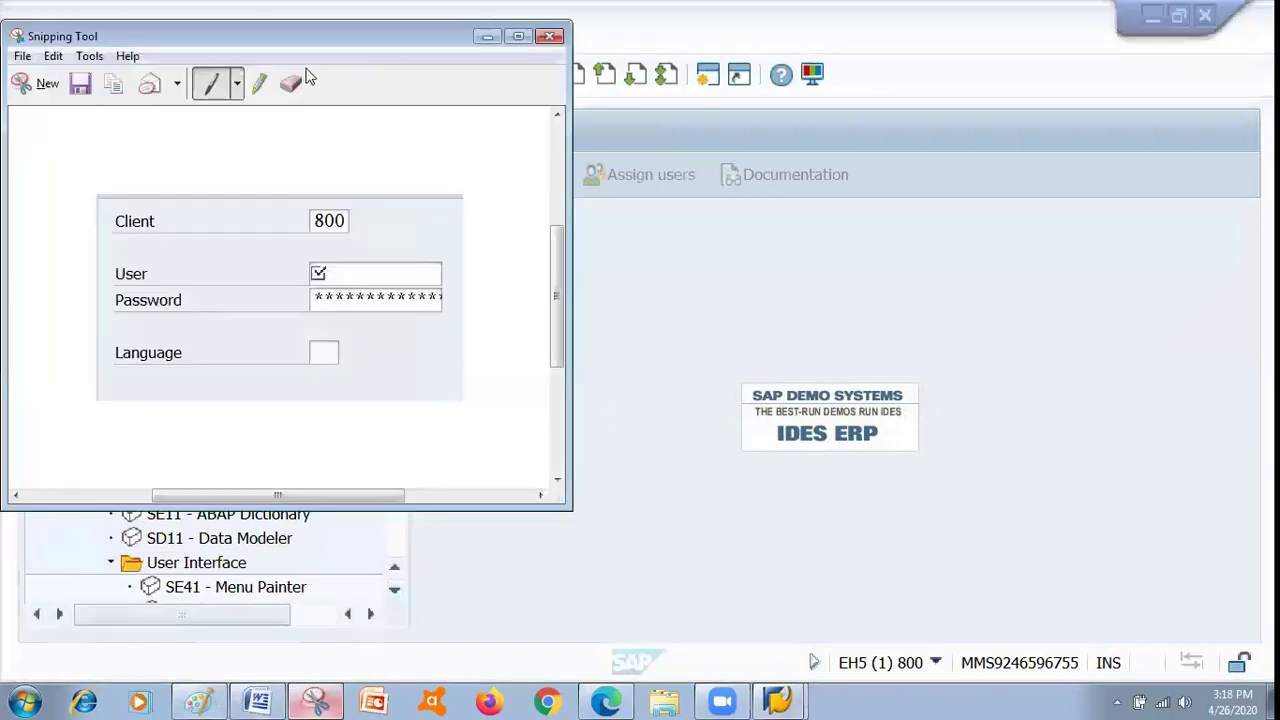
left_click(24, 84)
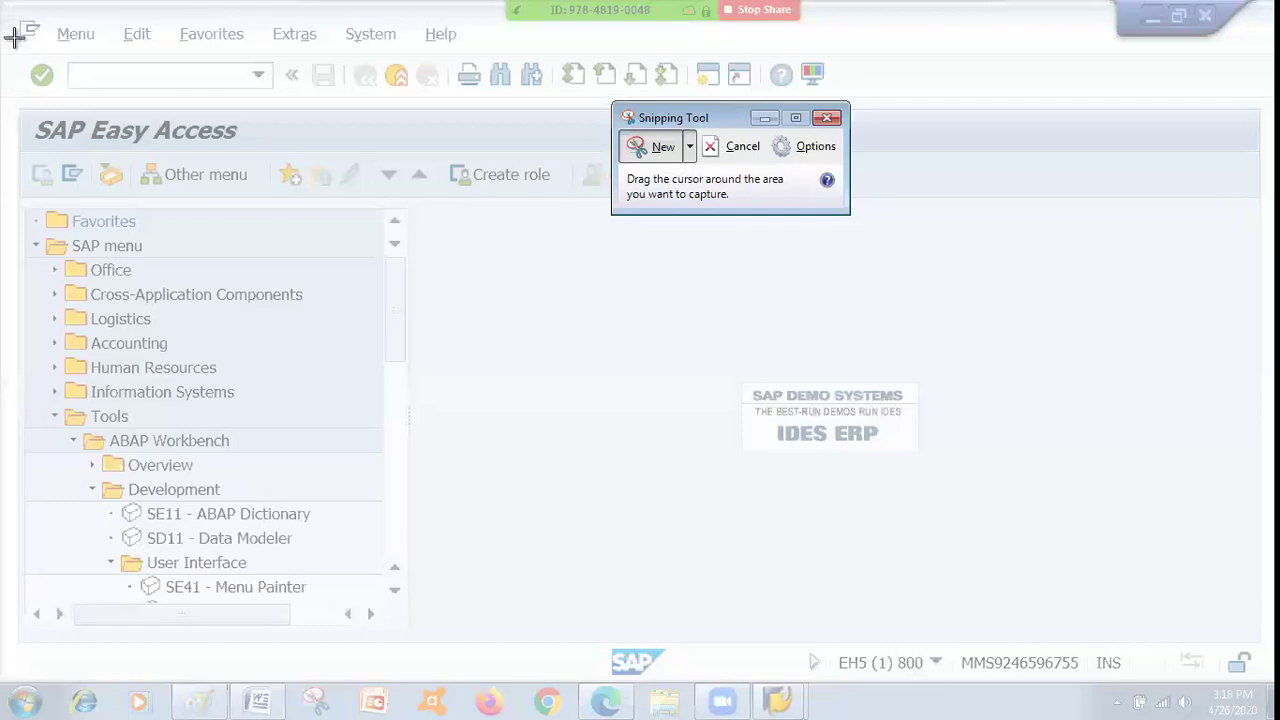
left_click_drag(3, 52, 383, 605)
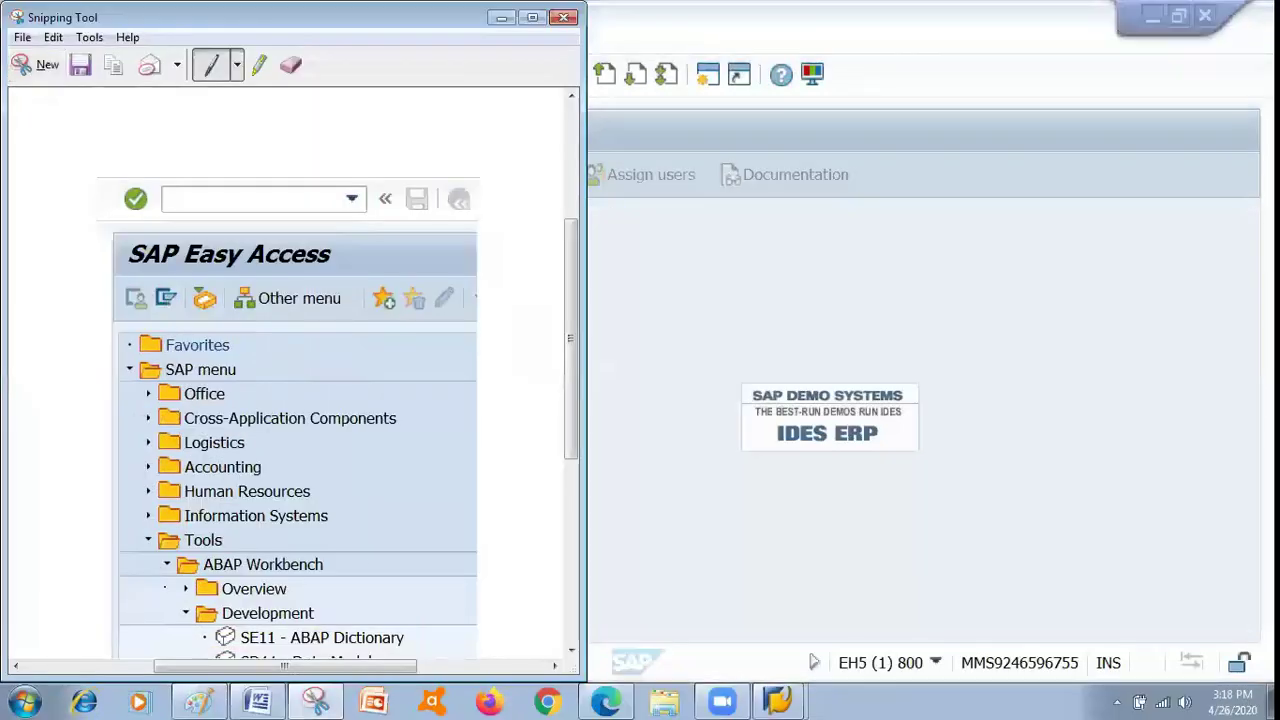
left_click(198, 697)
left_click(28, 31)
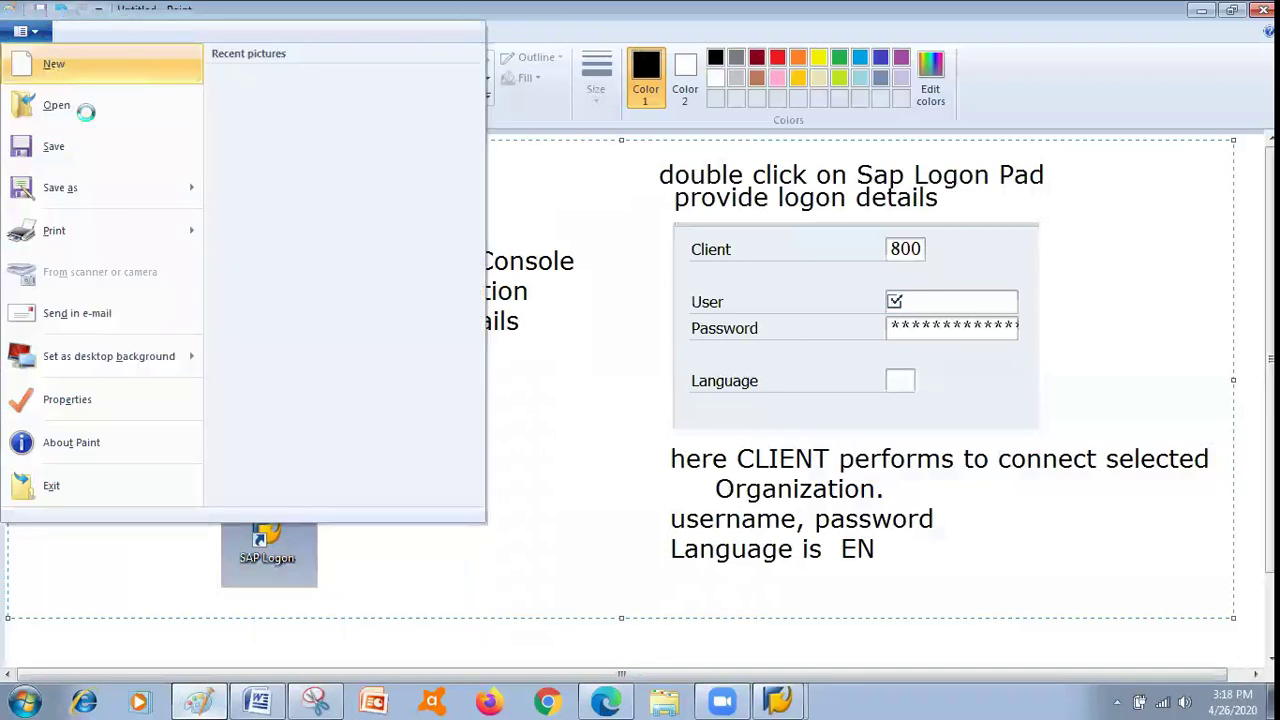
Paste the SAP screenshot into a new Paint picture and draw a thin line from the command field
left_click(646, 357)
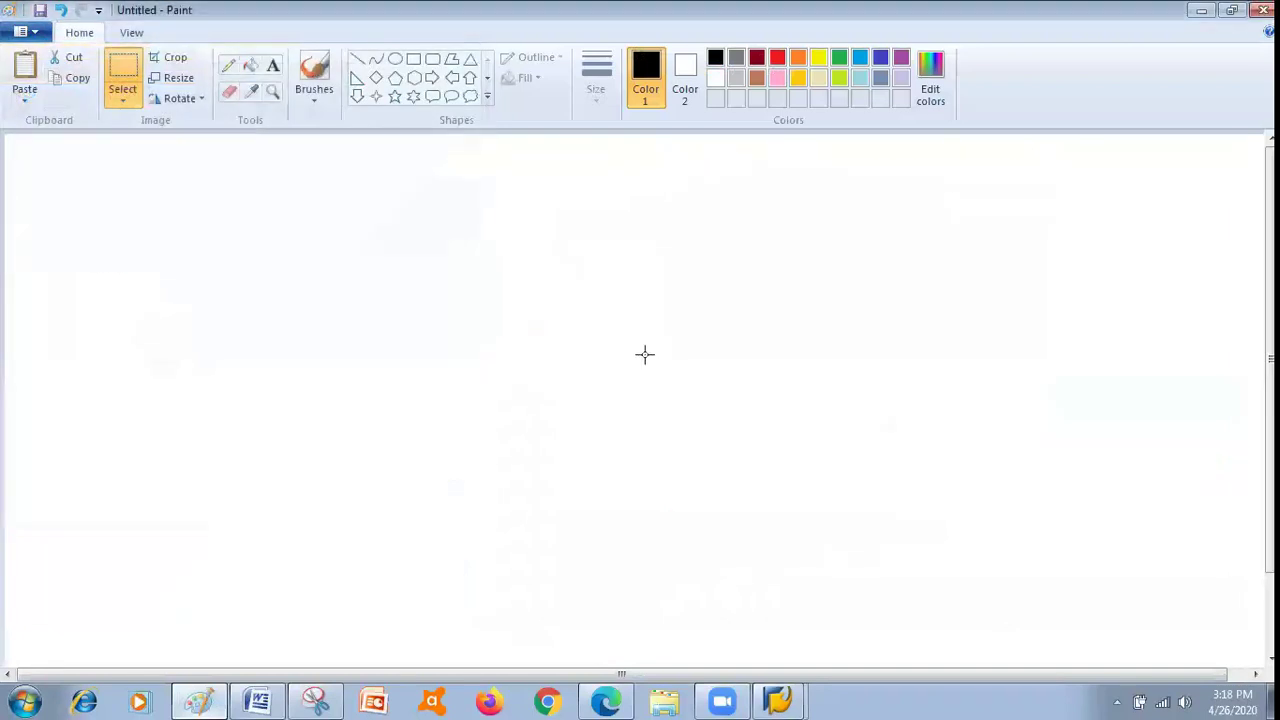
key("ctrl+v")
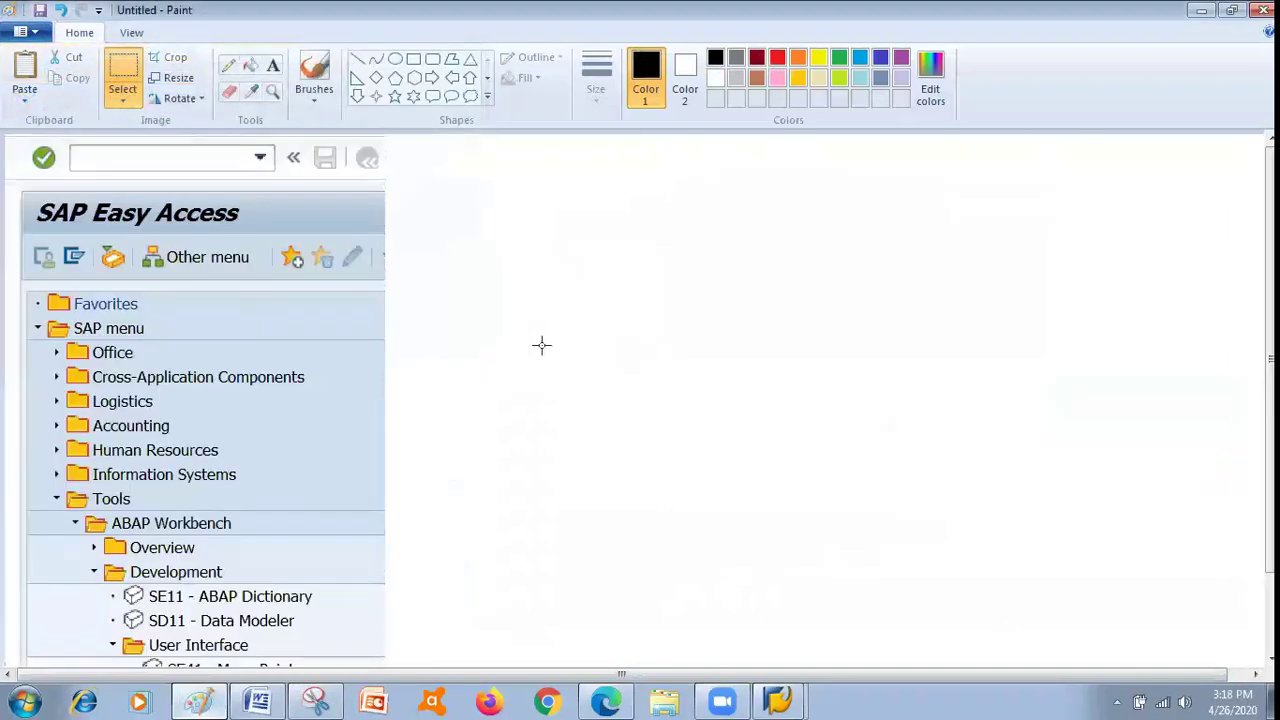
left_click(357, 59)
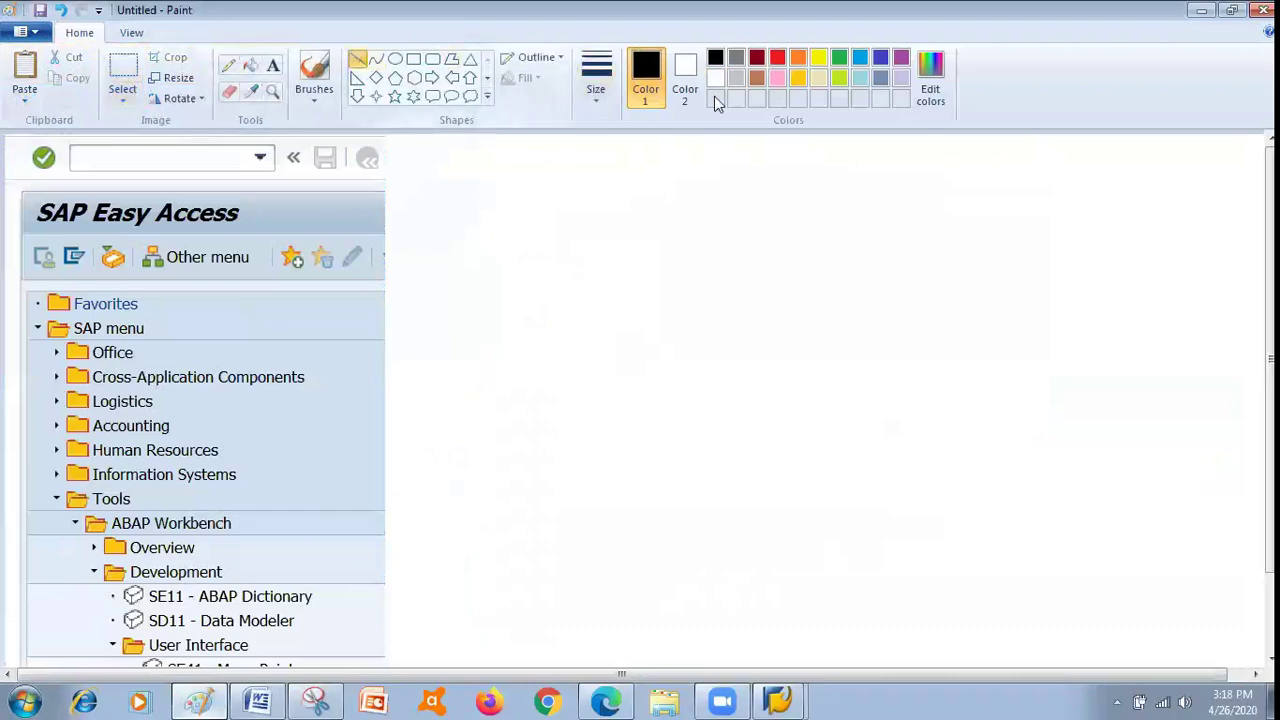
left_click(594, 96)
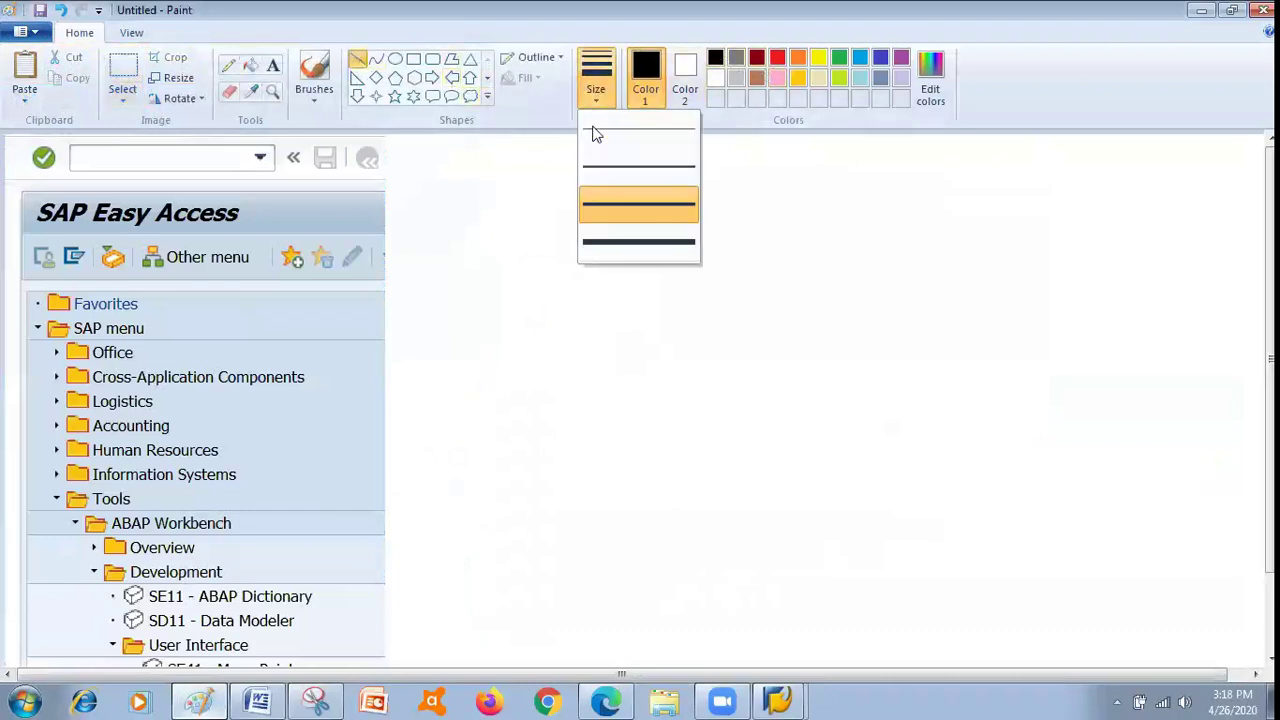
left_click(478, 152)
left_click_drag(240, 163, 506, 155)
Add a text box at the line's end labelled 'Drop Down List'
left_click(273, 65)
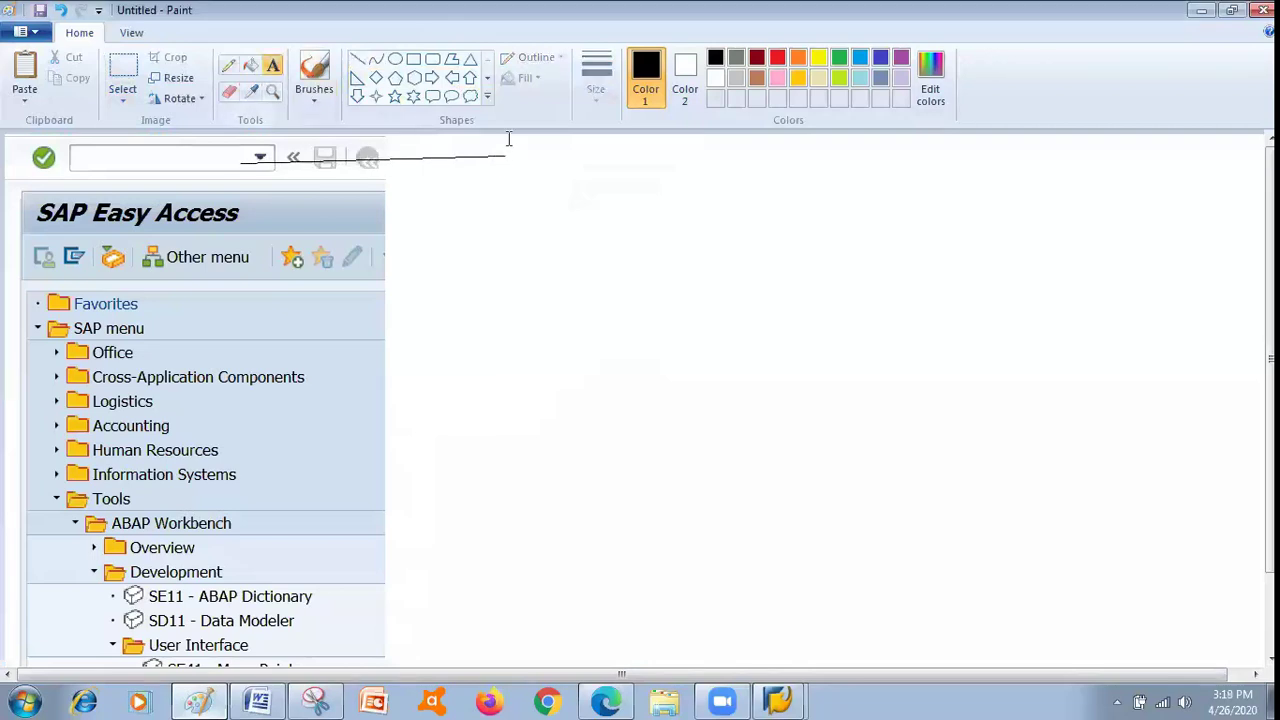
left_click_drag(1180, 181, 1224, 189)
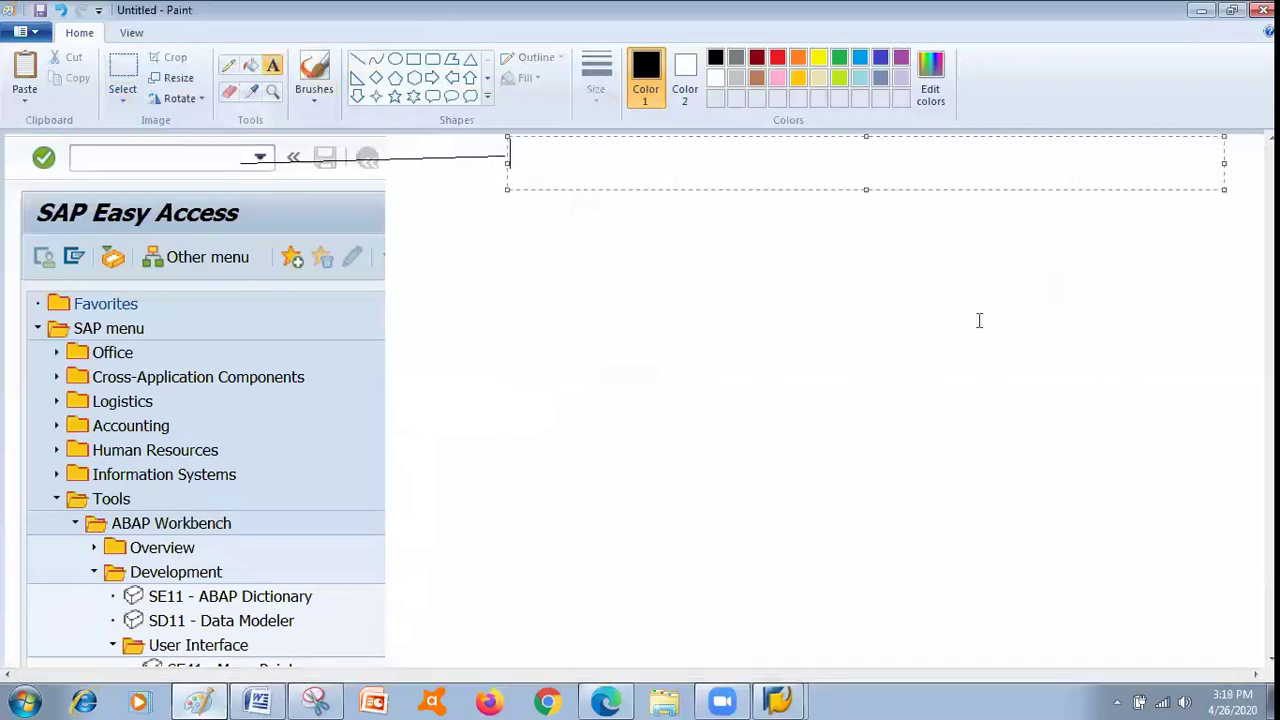
type("d")
key("BackSpace")
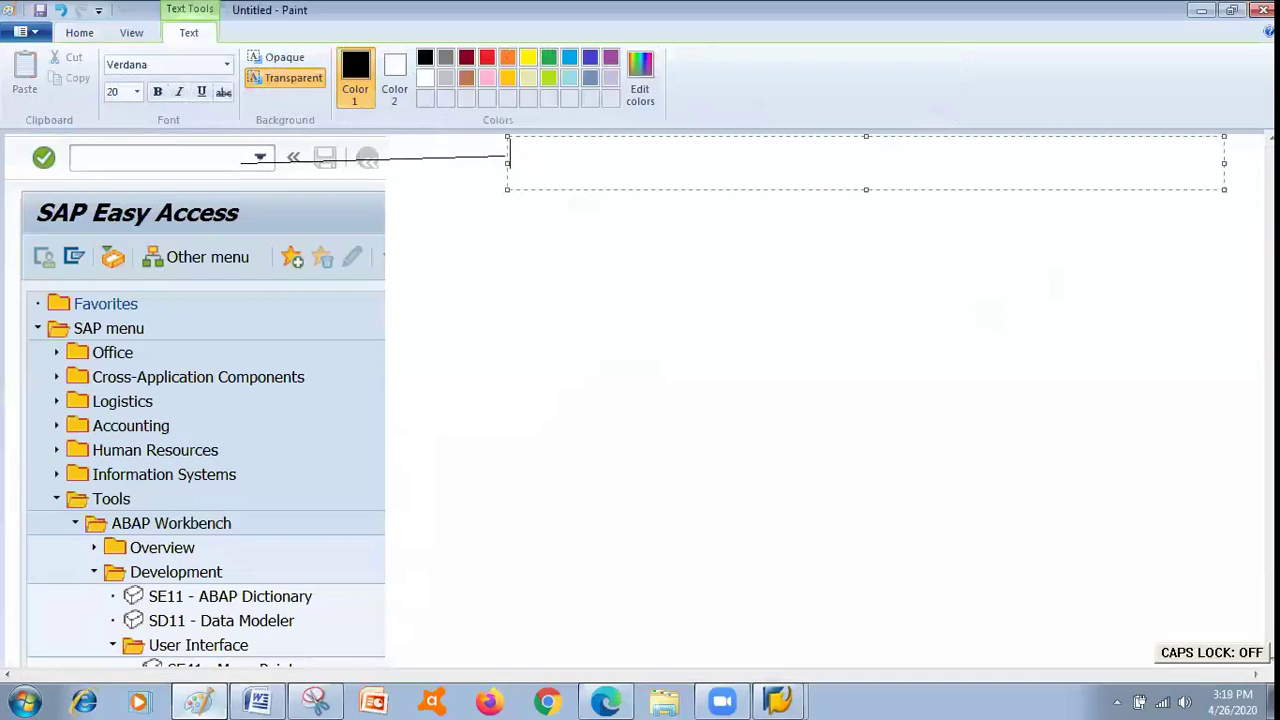
type("Ddrop")
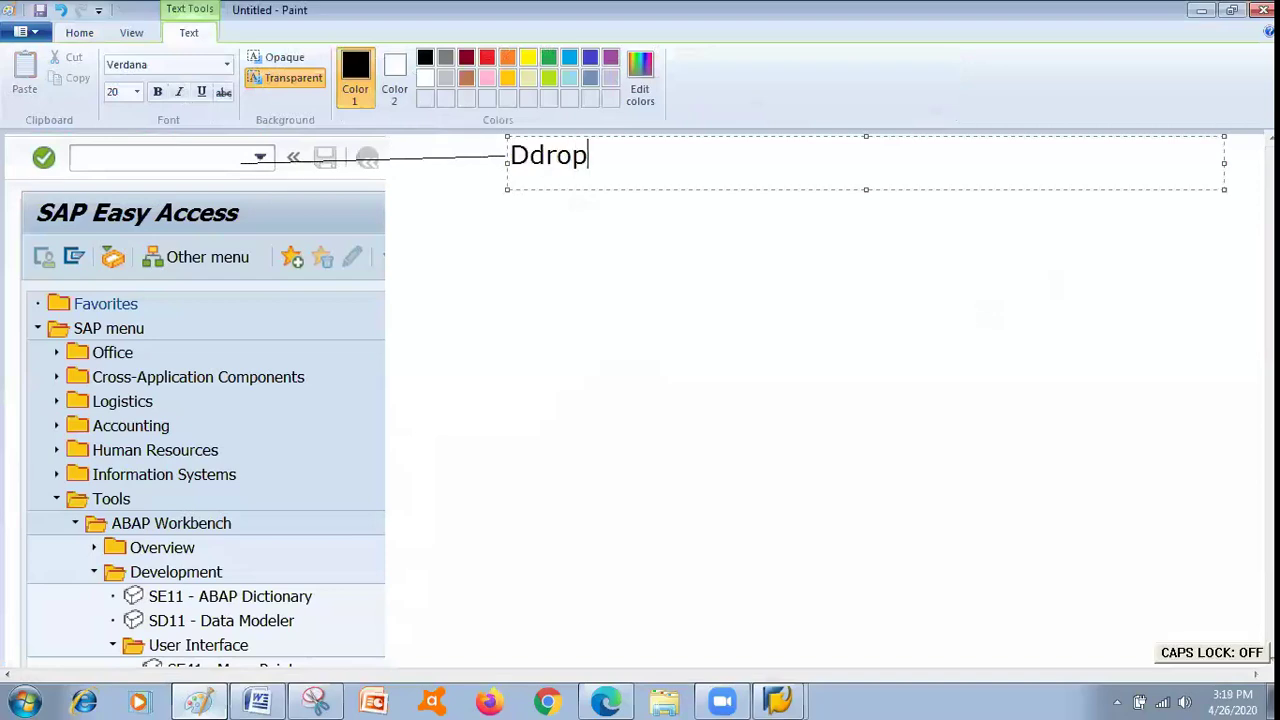
key("BackSpace")
key("BackSpace")
key("BackSpace")
key("BackSpace")
type("rop Donw")
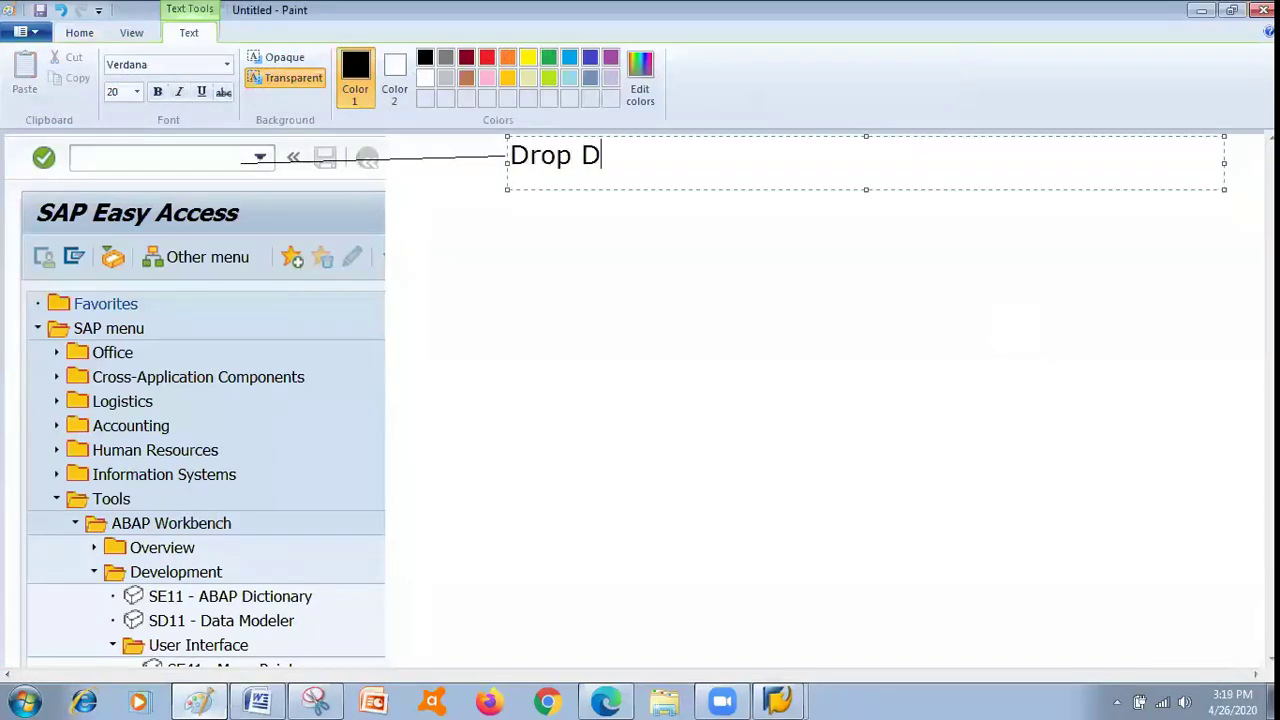
key("BackSpace")
key("BackSpace")
key("BackSpace")
type("wn List")
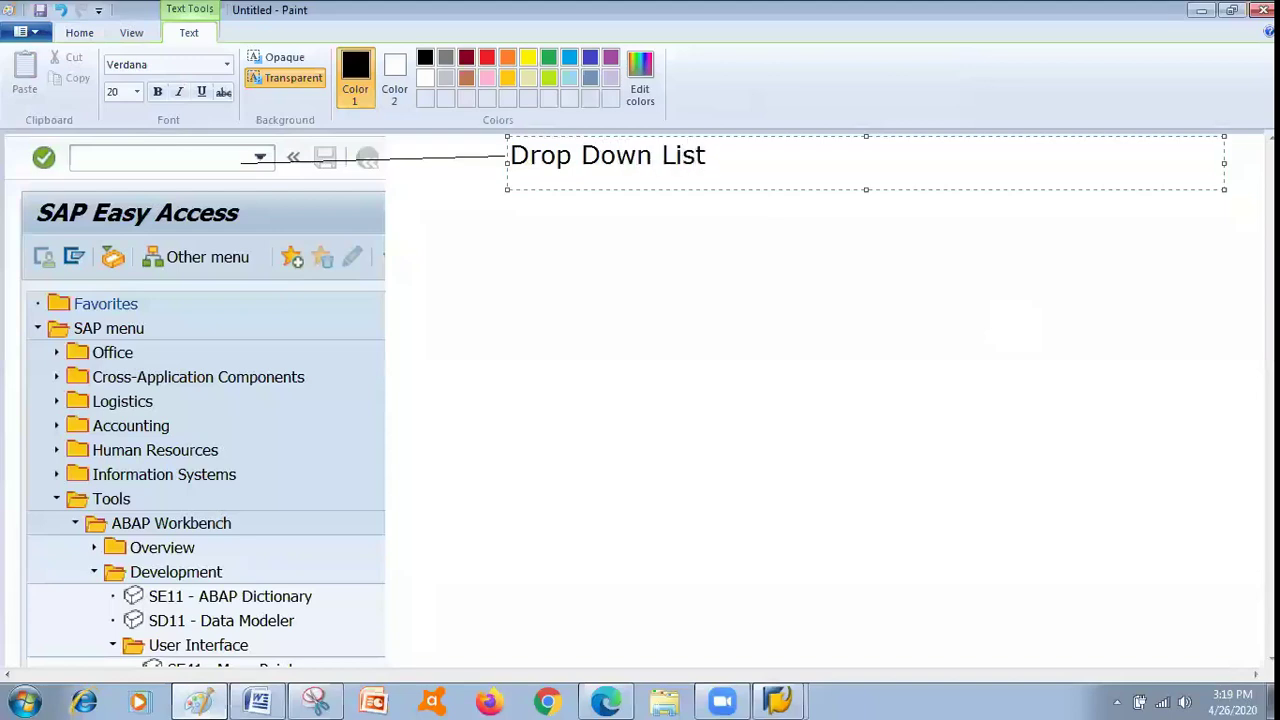
key("Return")
Continue the note with 'performs as Sap gateway, execute or run any business application'
type("per")
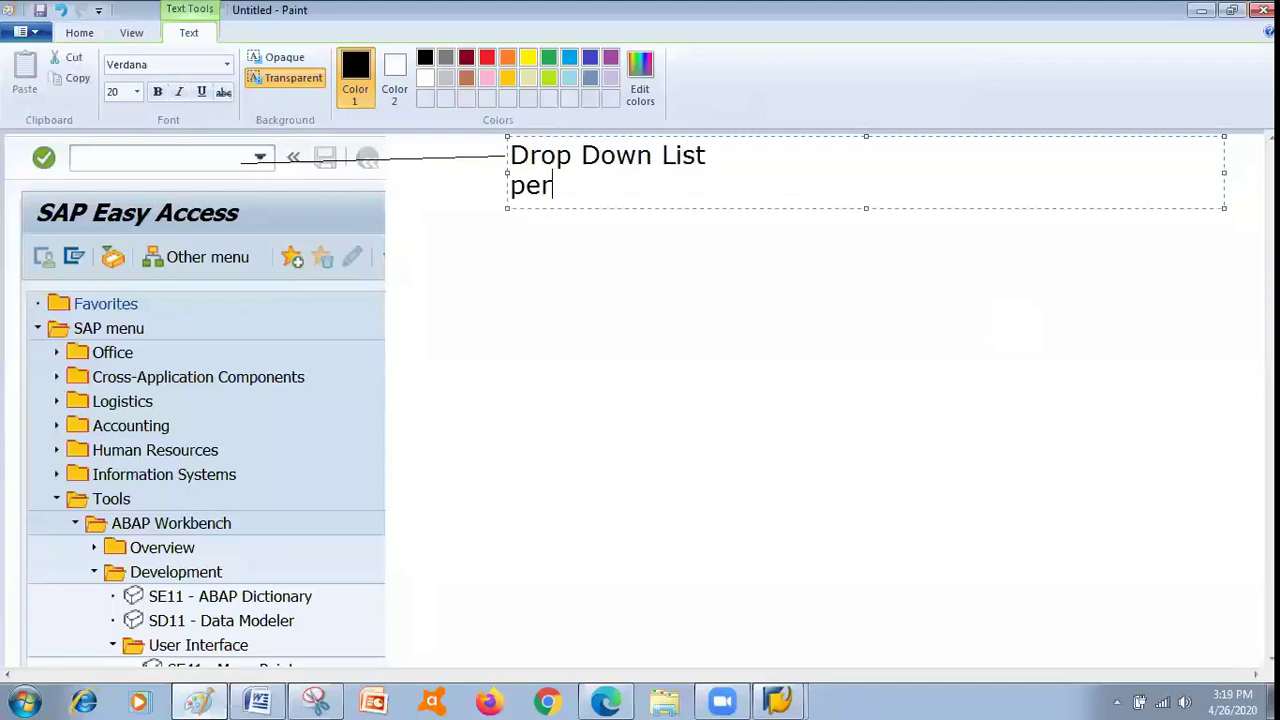
type("forms as ")
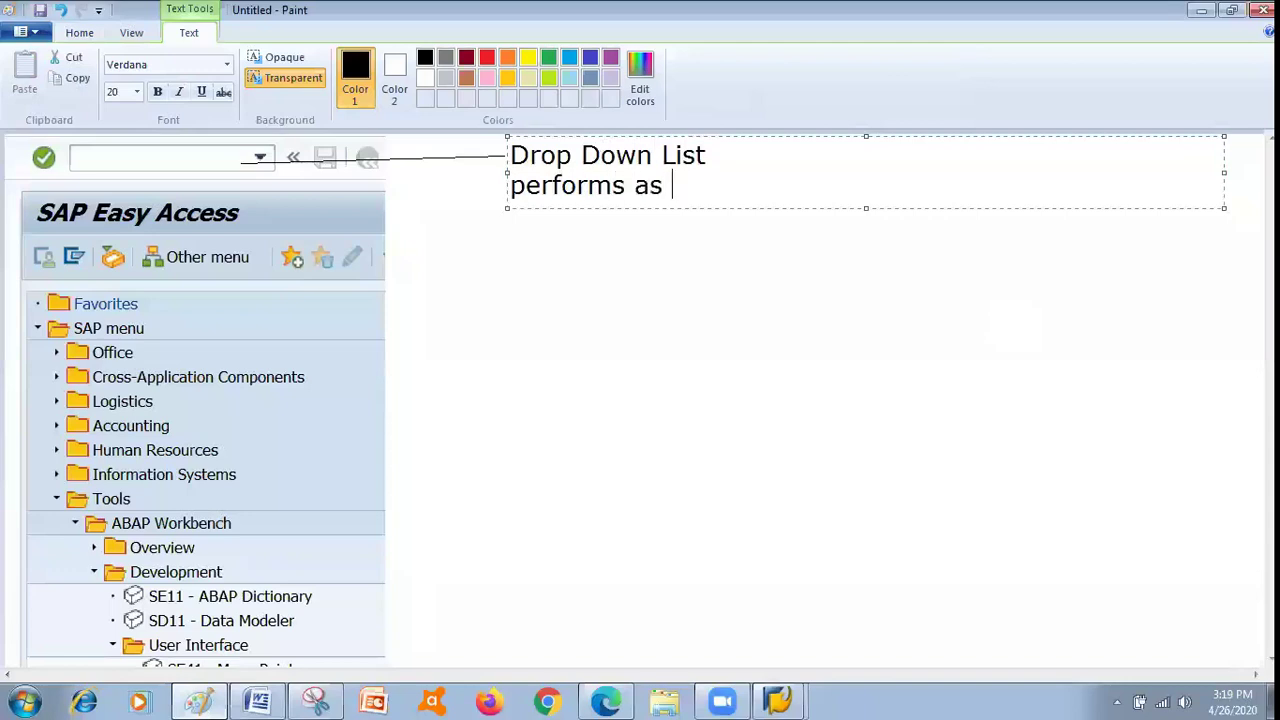
type("Sap G")
key("BackSpace")
type("ap gat")
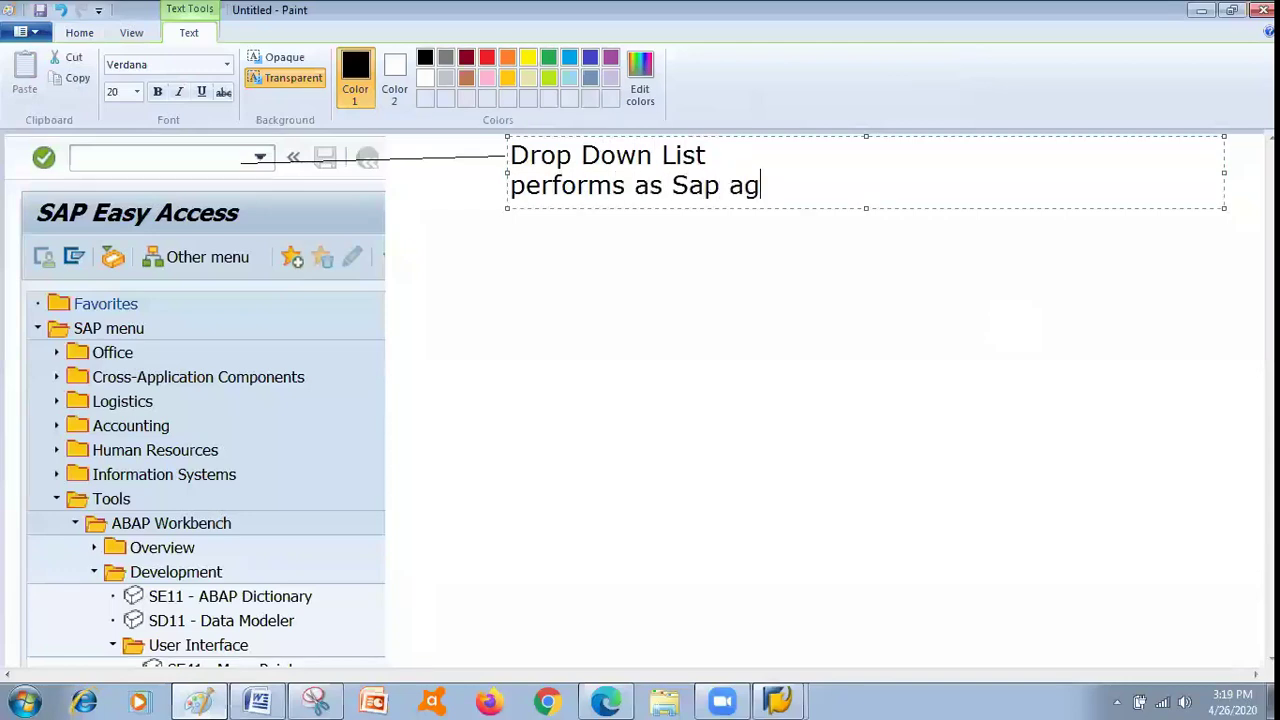
type("e")
key("BackSpace")
key("BackSpace")
key("BackSpace")
type("gateway, e")
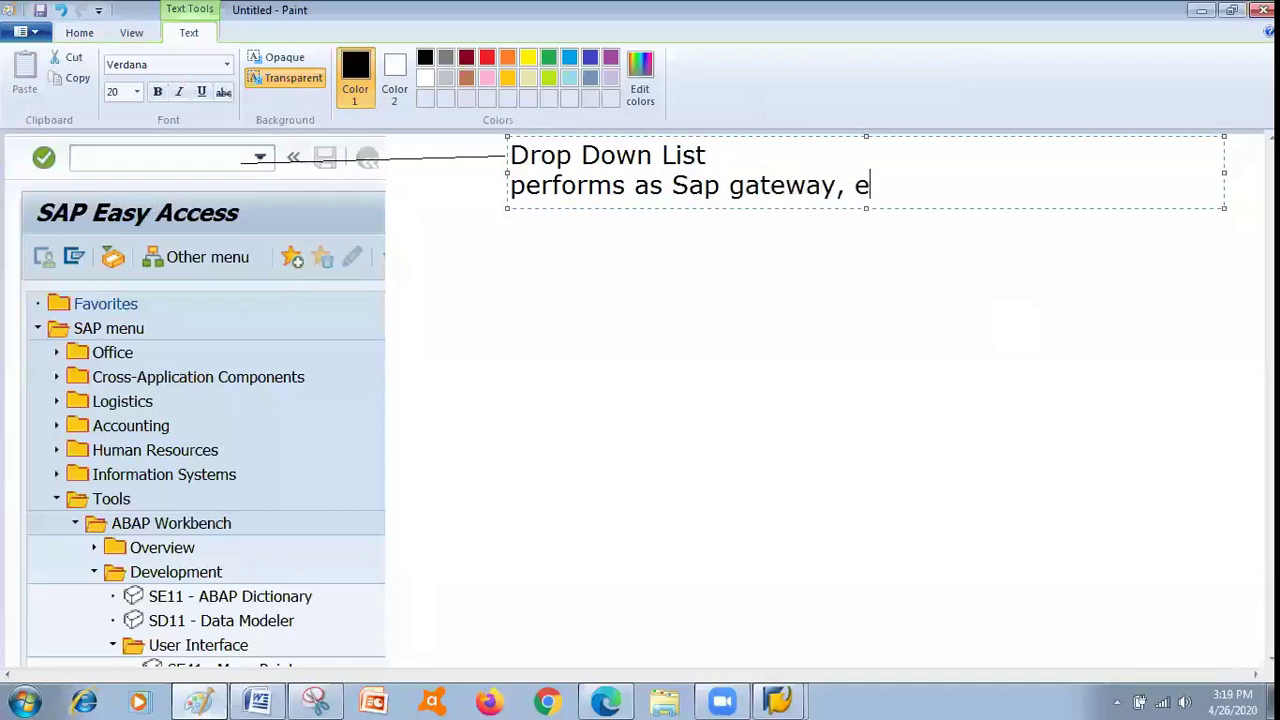
type("xecute or run")
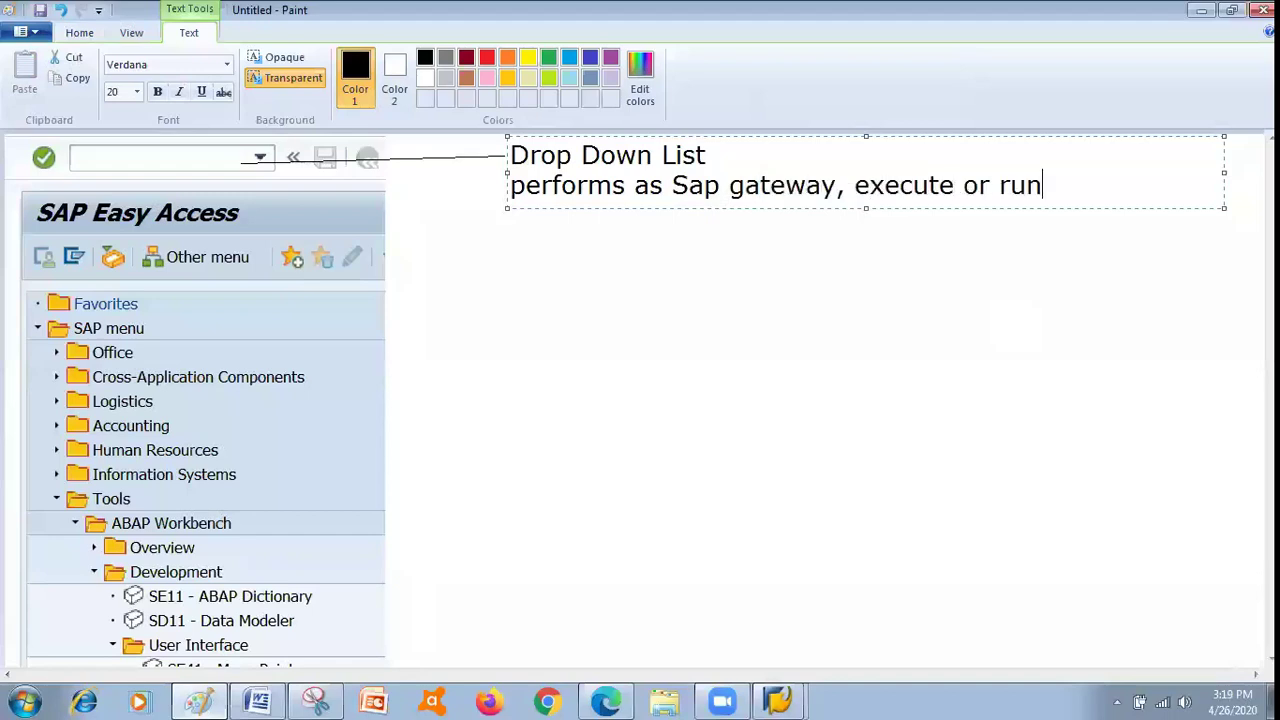
type(" any busine")
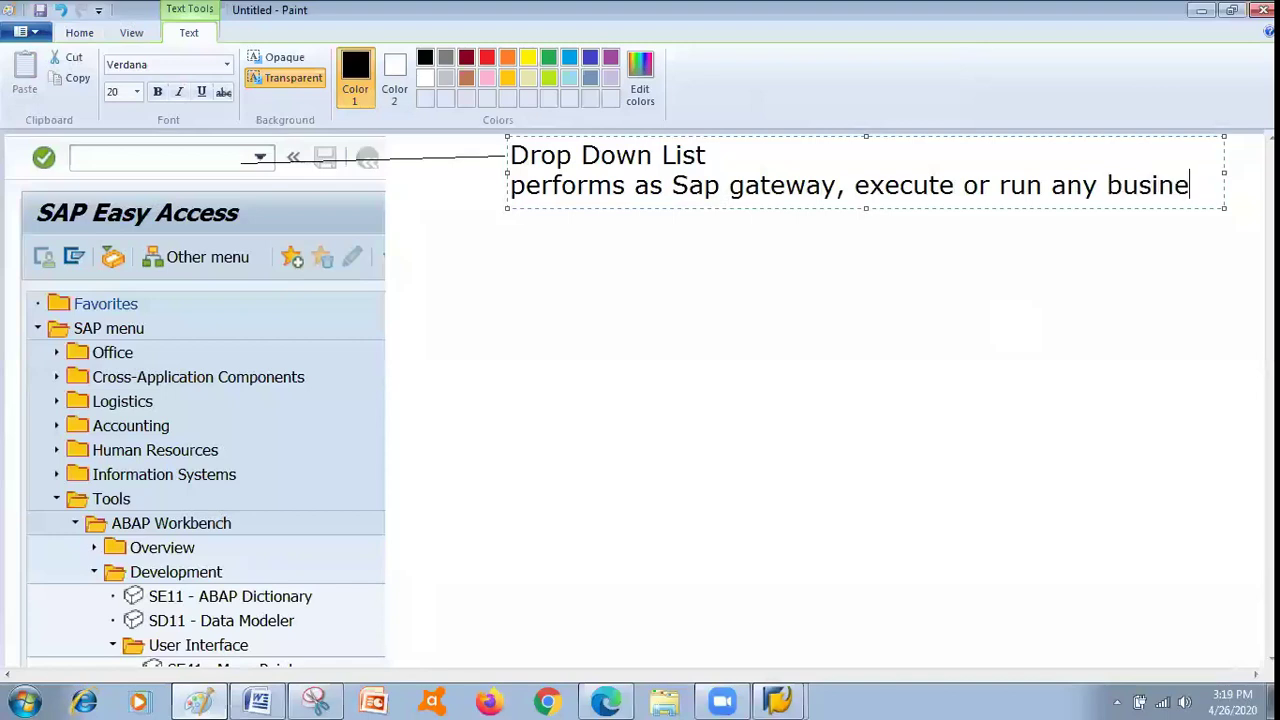
type("ss appliaton")
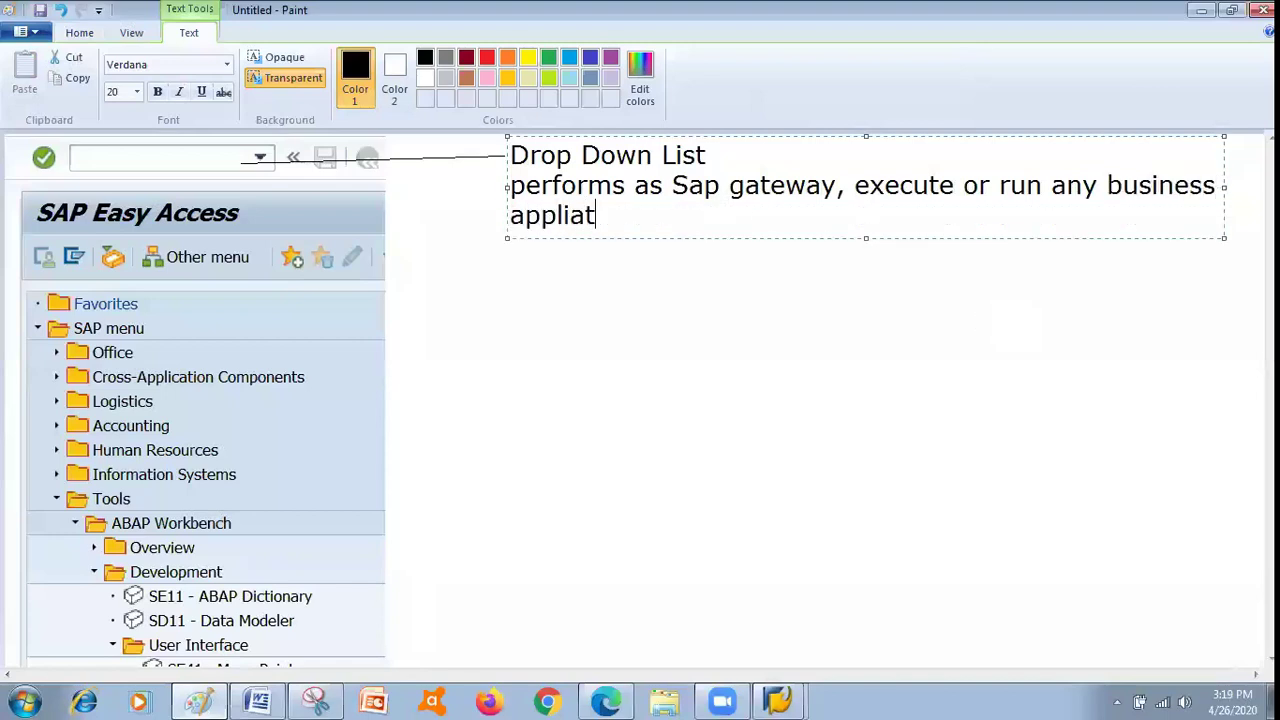
key("BackSpace")
key("BackSpace")
key("BackSpace")
key("BackSpace")
key("BackSpace")
type("icatoin pro")
key("BackSpace")
key("BackSpace")
key("BackSpace")
key("BackSpace")
key("BackSpace")
key("BackSpace")
key("BackSpace")
type("ion povidin")
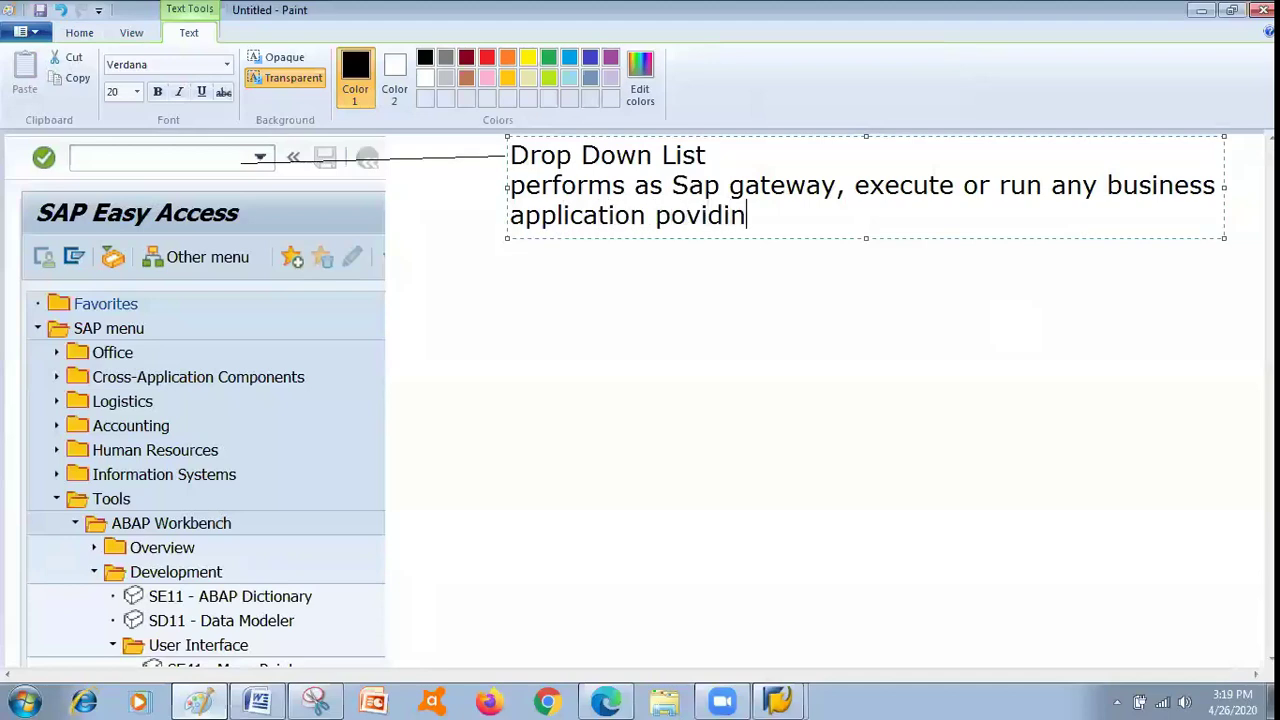
Finish the note with 'providing with Transaction Tcode' and commit the text
key("BackSpace")
key("BackSpace")
key("BackSpace")
key("BackSpace")
key("BackSpace")
key("BackSpace")
type("roviding ")
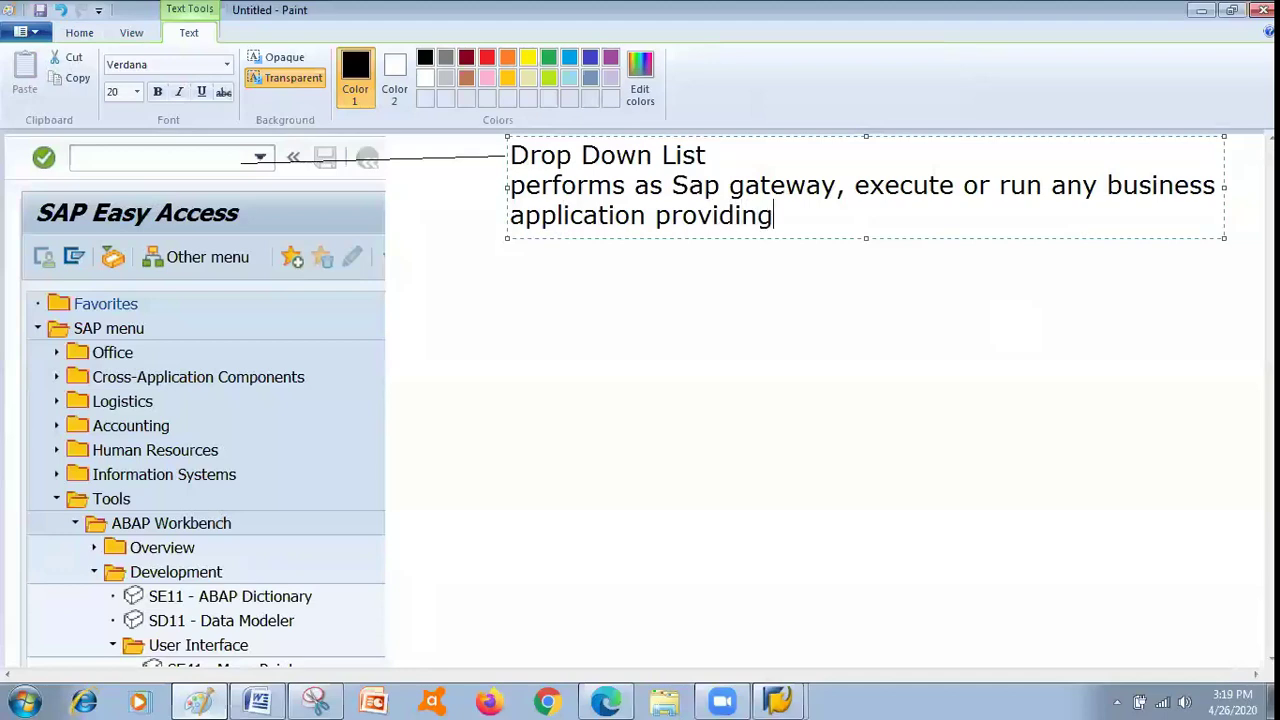
type("with Tcde")
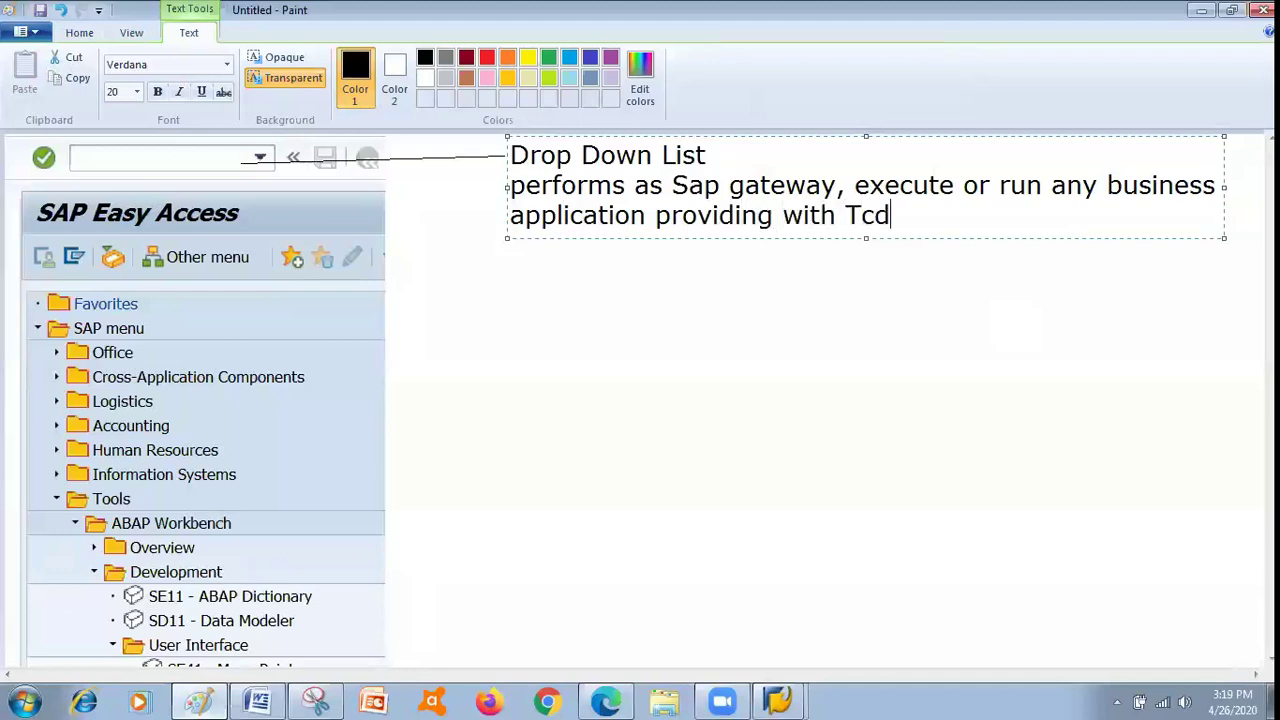
key("BackSpace")
key("BackSpace")
key("BackSpace")
type("rana")
key("BackSpace")
type("saction ")
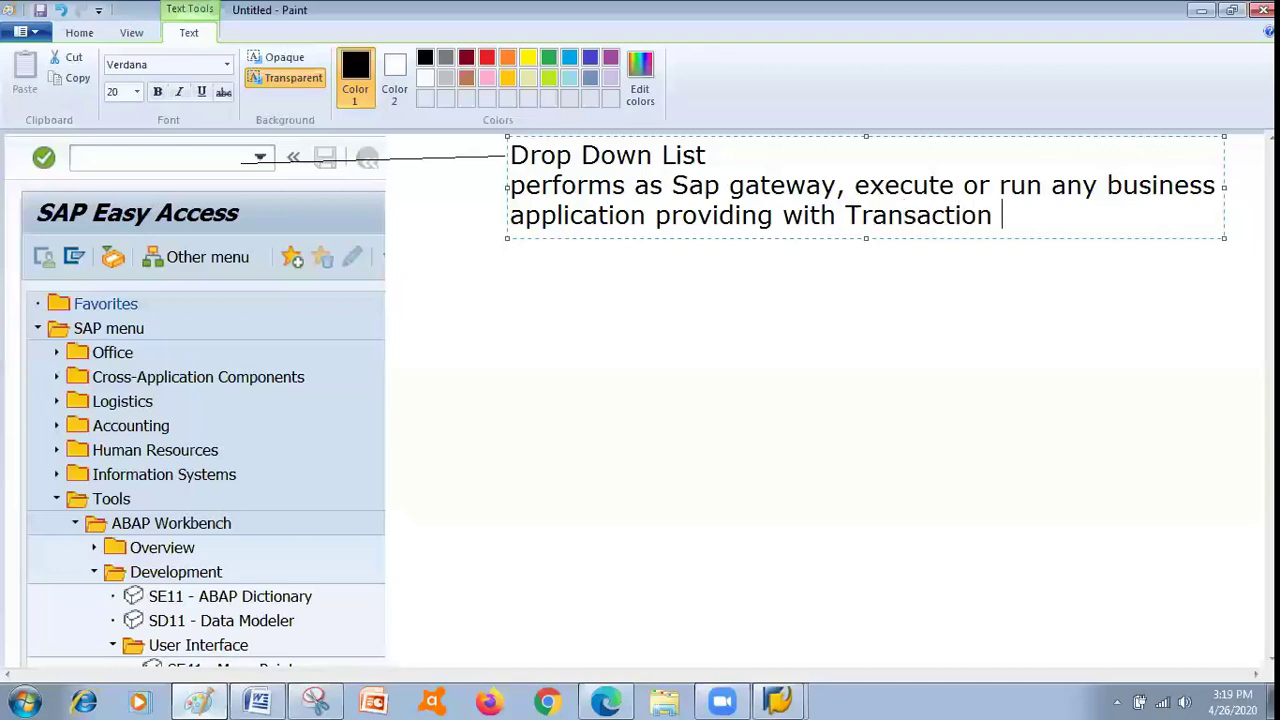
type("Tcode")
key("BackSpace")
type("de.")
left_click(842, 403)
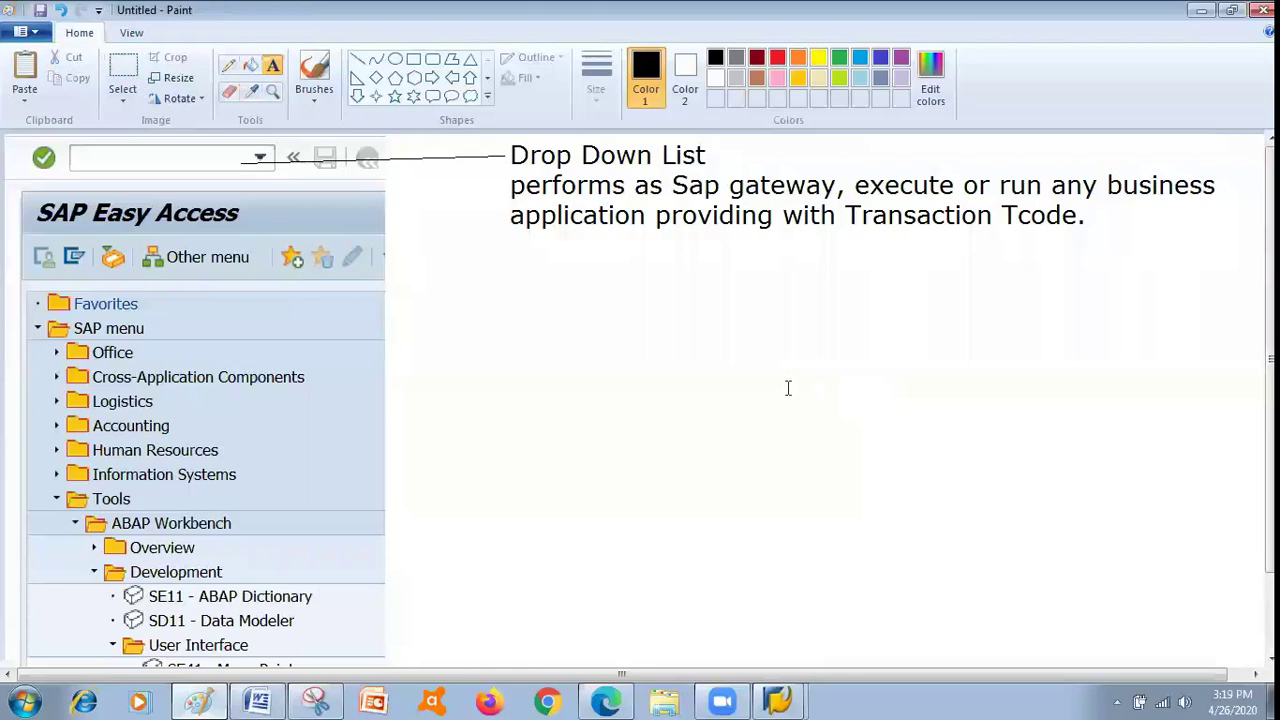
left_click(778, 700)
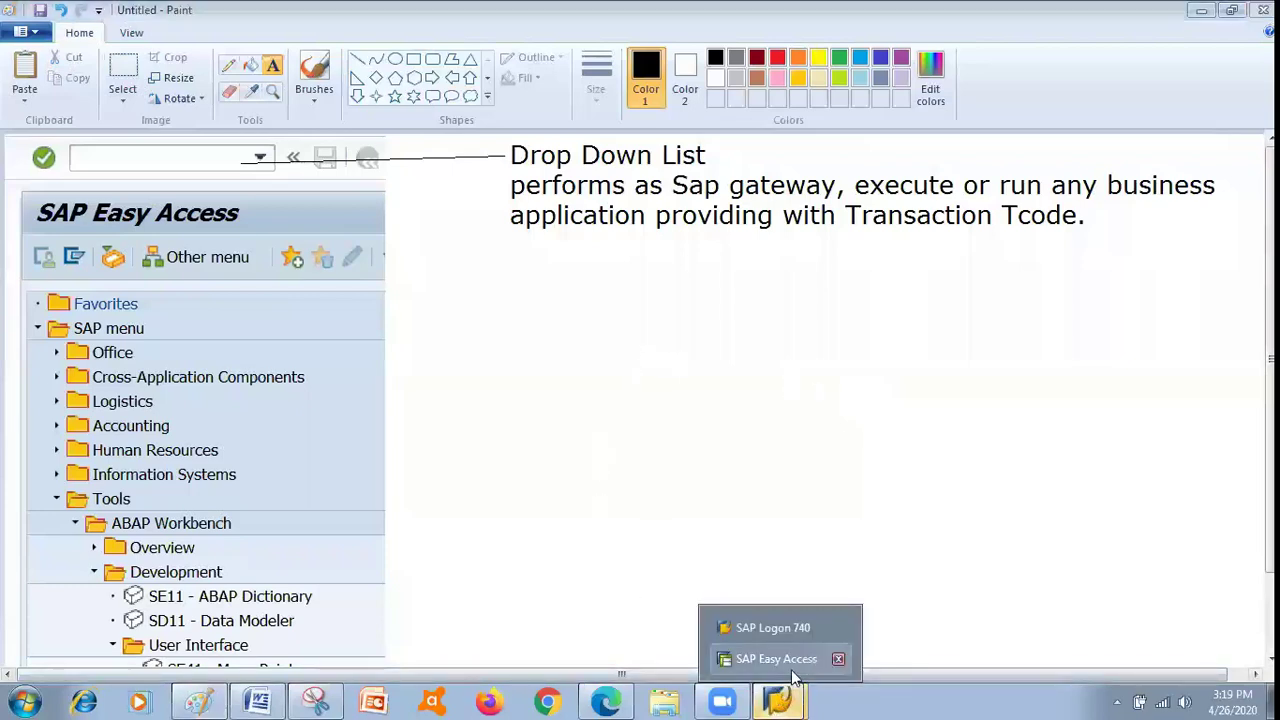
End the SAP session with /NEX and minimize the Paint and Snipping Tool windows
left_click(776, 658)
left_click(95, 75)
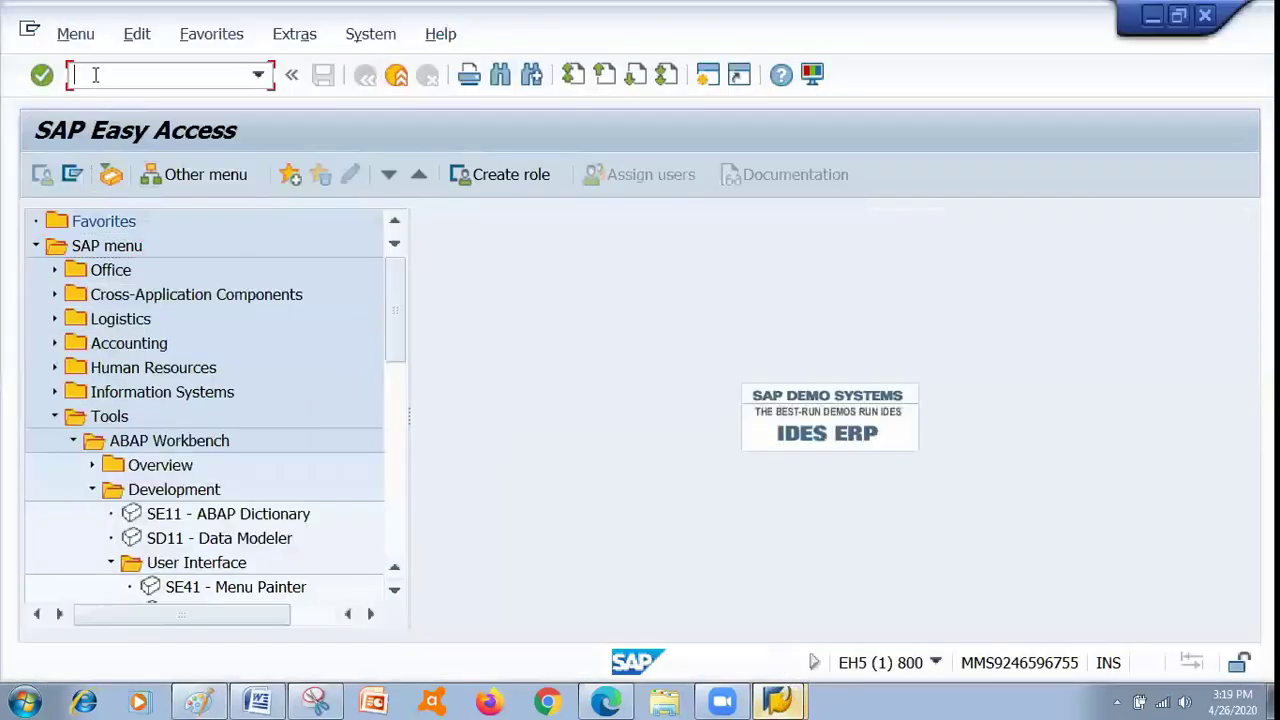
type("/NEX")
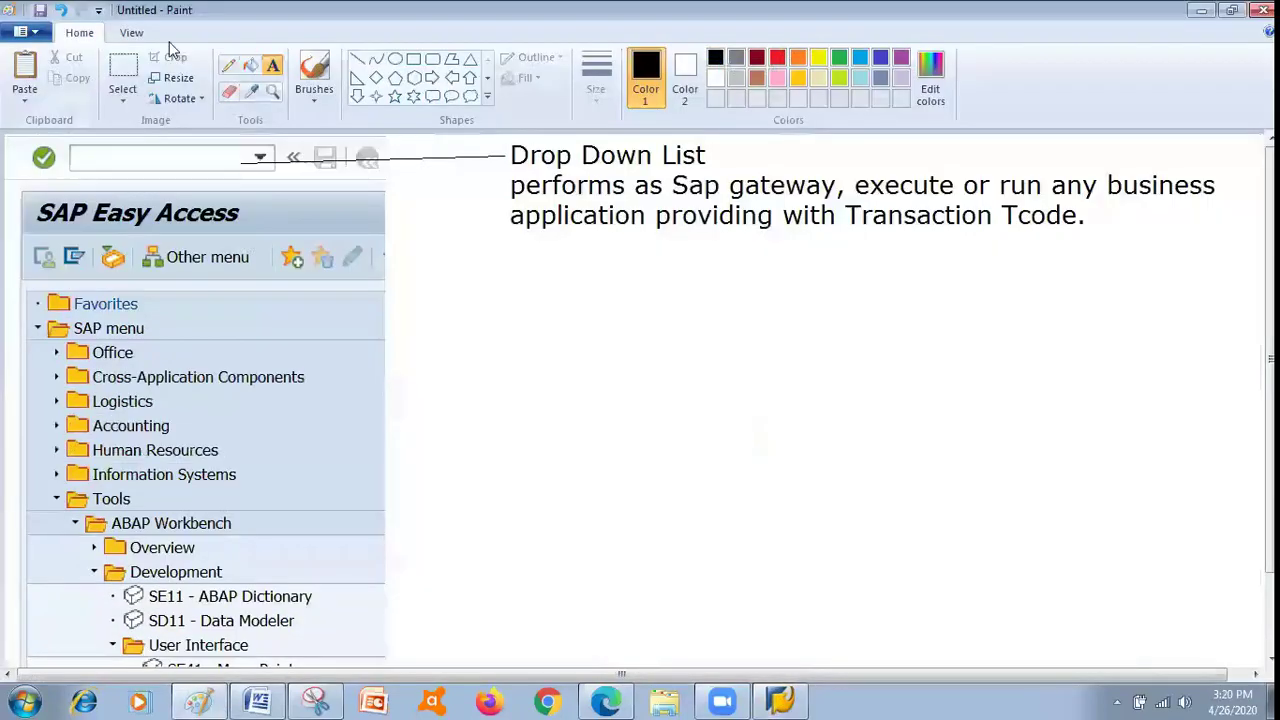
left_click(1201, 10)
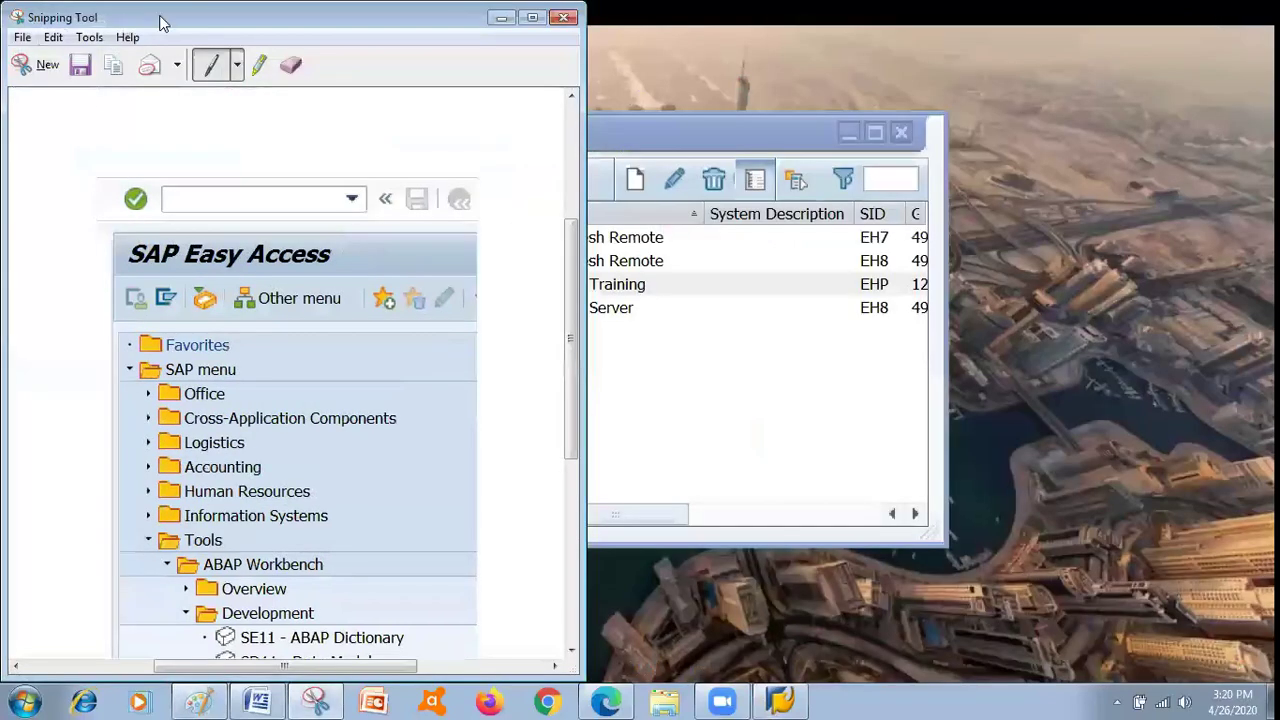
left_click_drag(163, 22, 236, 195)
left_click(573, 189)
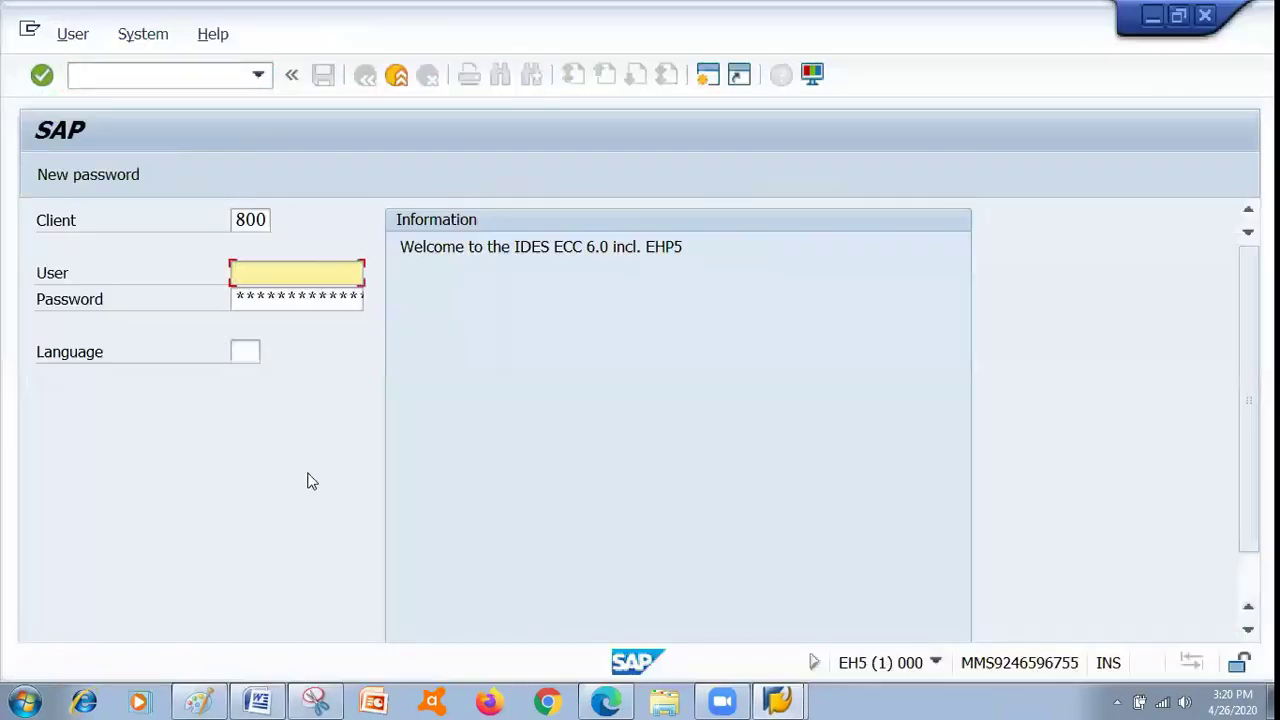
Log on to client 800 with the user name, password and language EN
type("SHA")
key("Caps_Lock")
key("BackSpace")
key("BackSpace")
key("BackSpace")
type("sh")
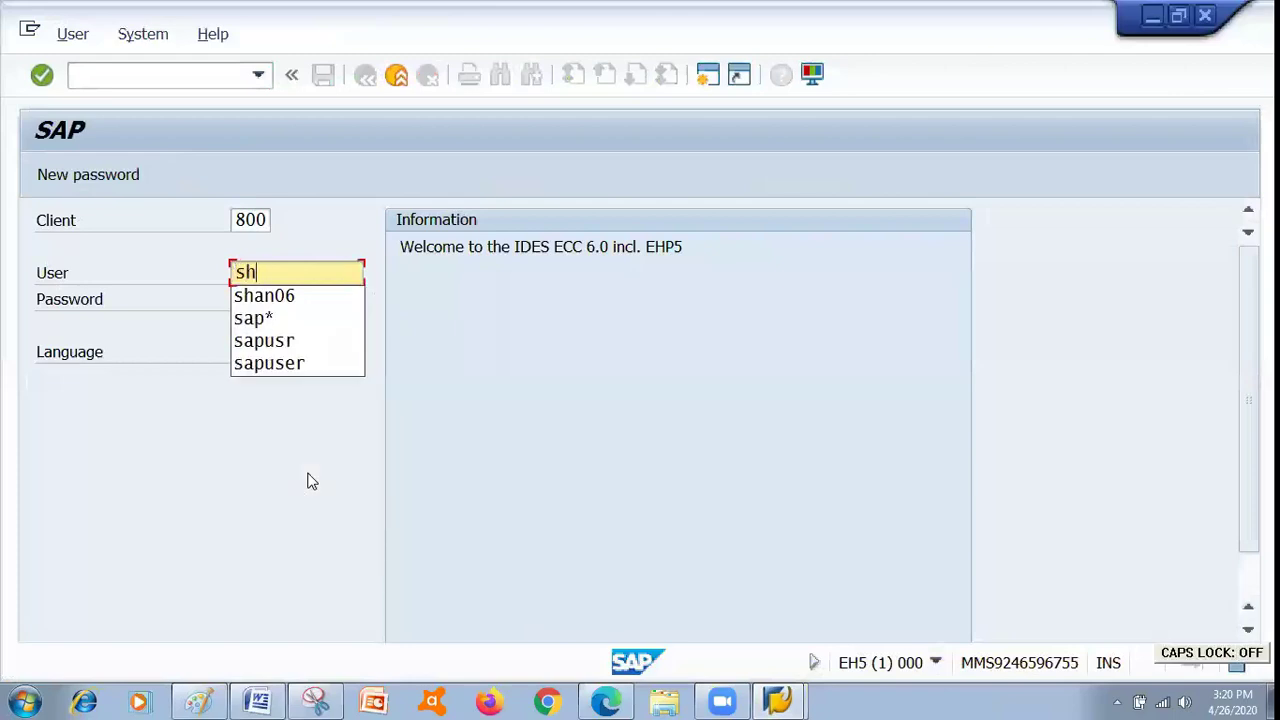
type("an06")
key("Tab")
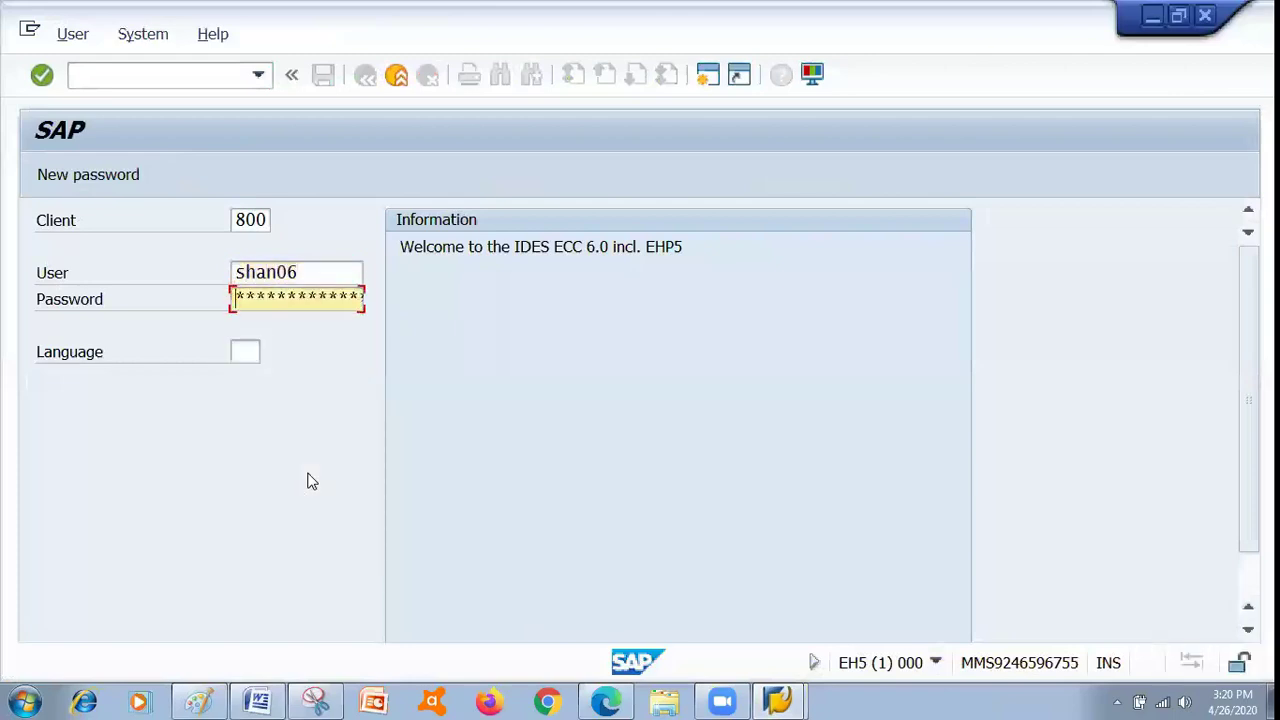
type("***********")
key("Tab")
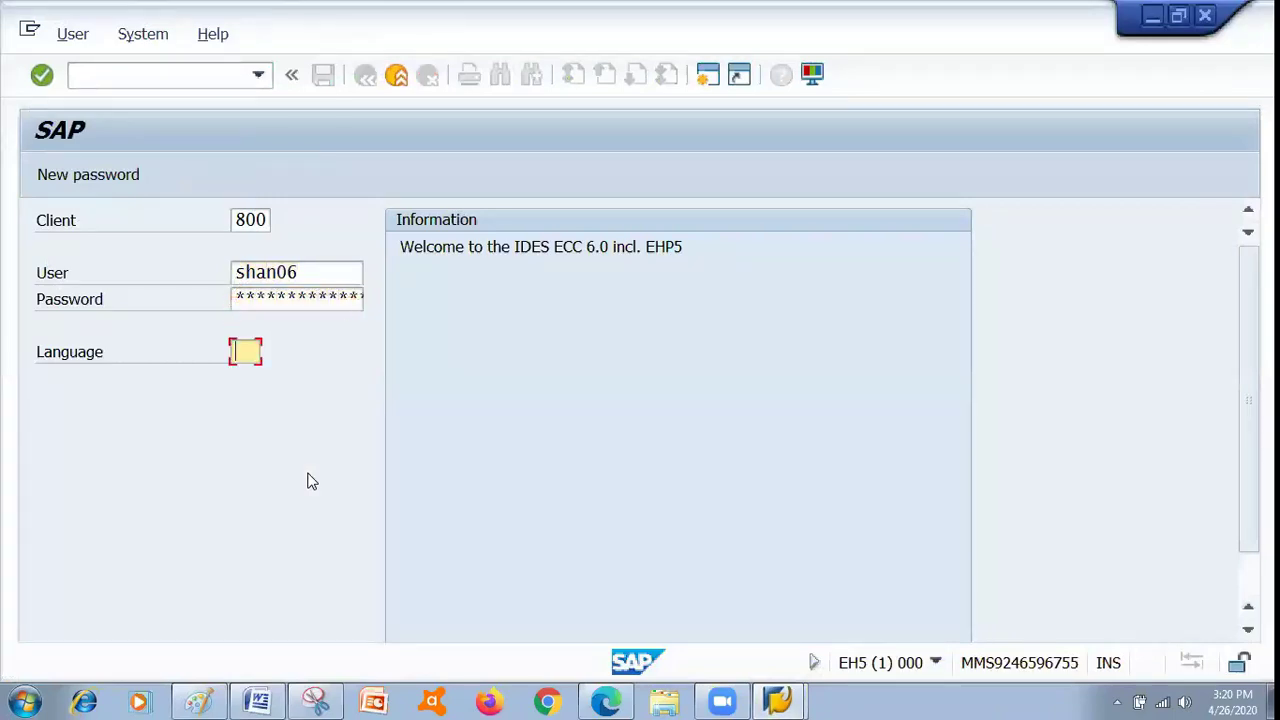
type("en")
key("Return")
key("Return")
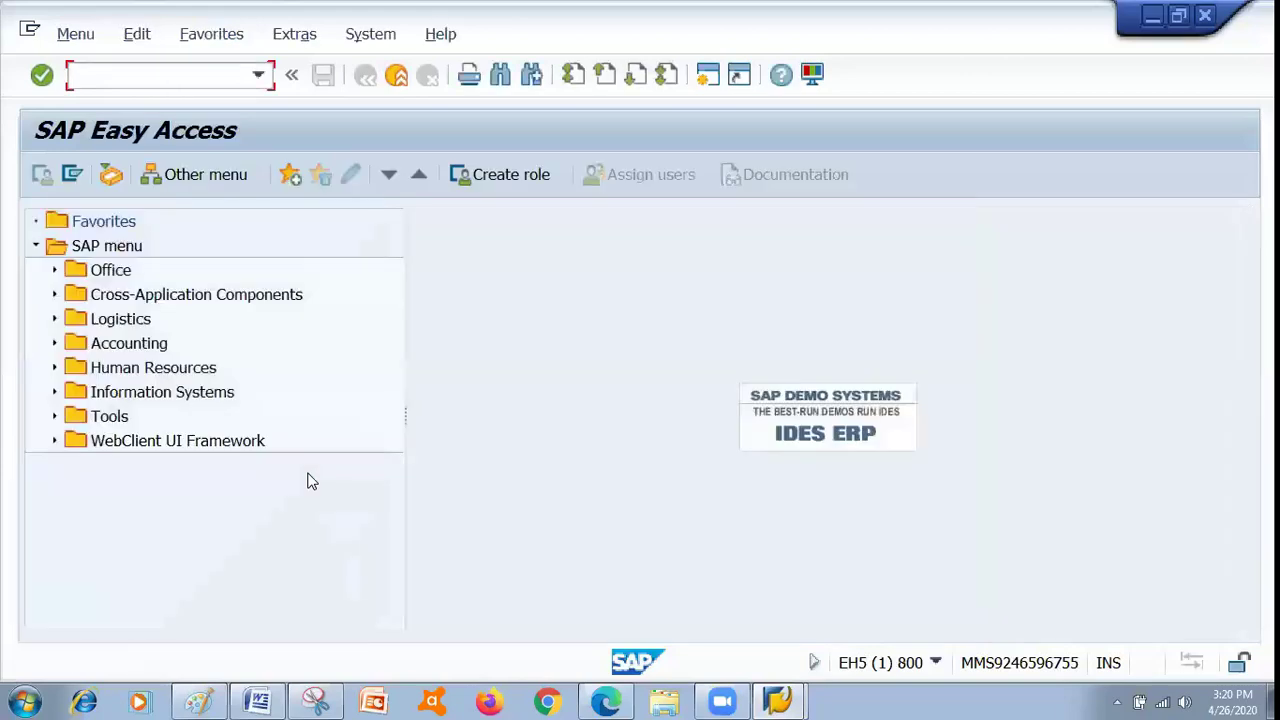
Run transaction VA01 from the SAP Easy Access command field
key("Caps_Lock")
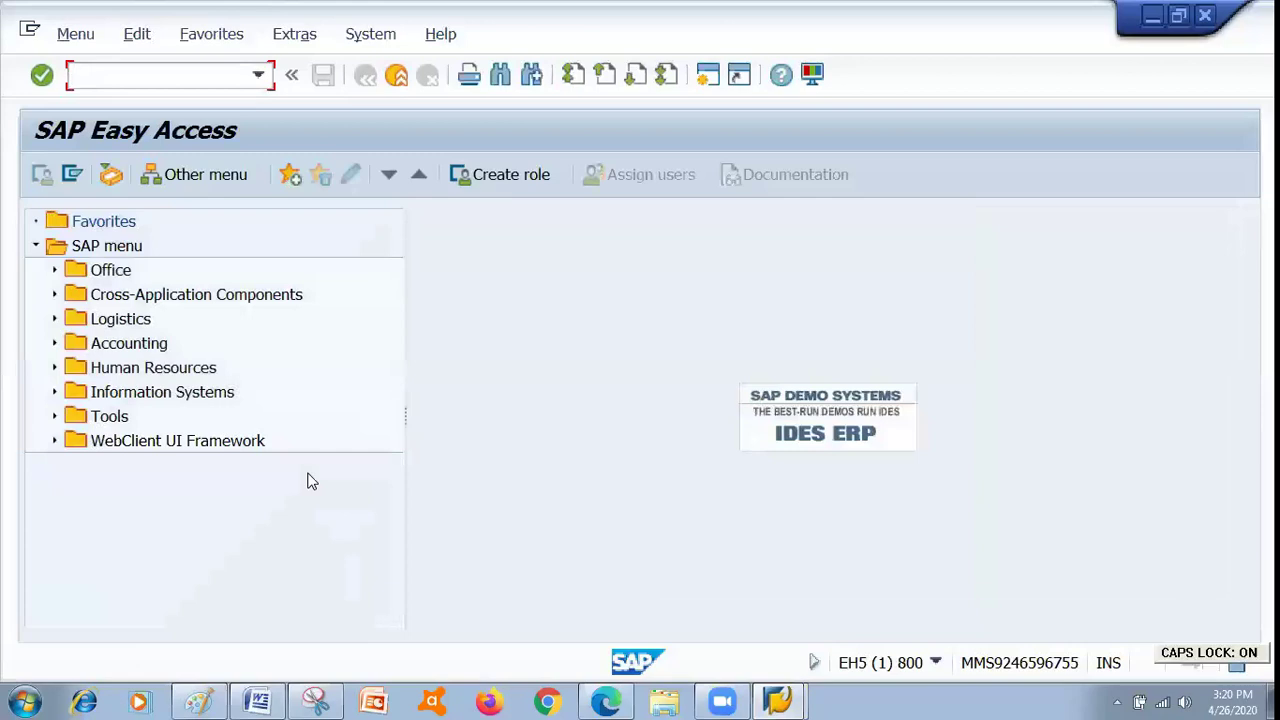
type("VA01")
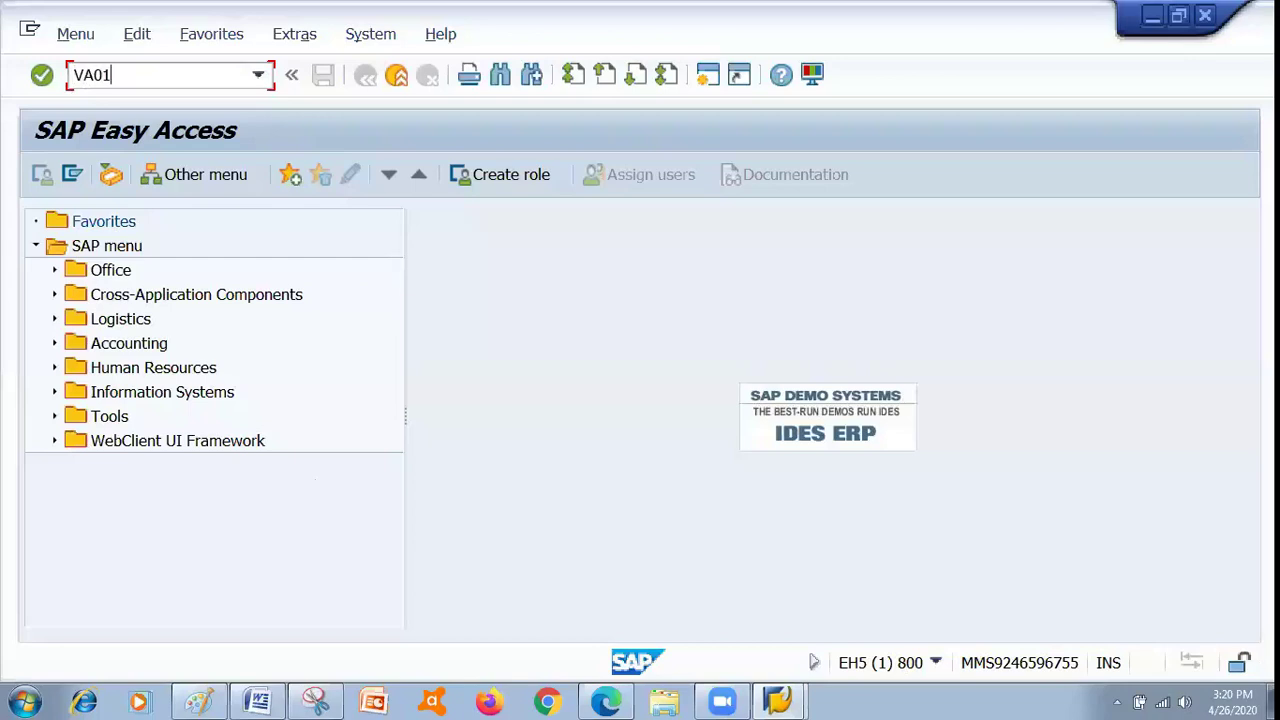
key("Return")
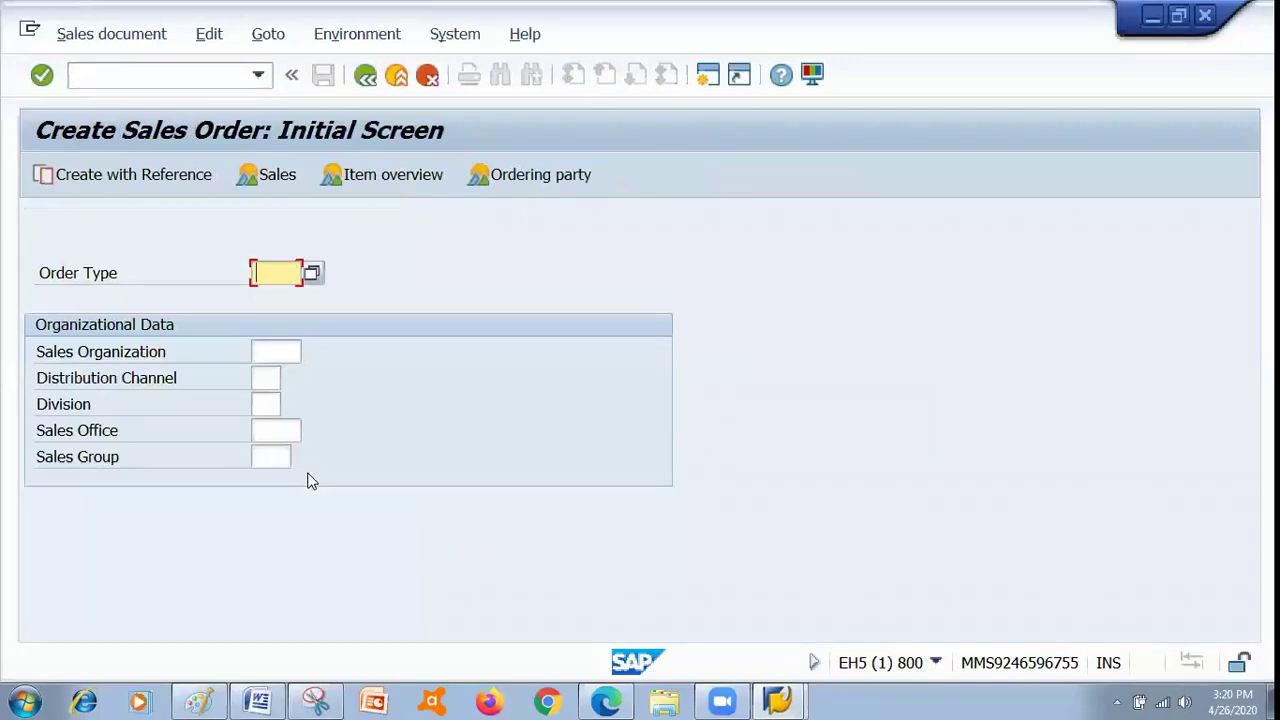
Enter ME21 in the command field, then start it as a new transaction with /NME21
left_click(155, 82)
type("ME21")
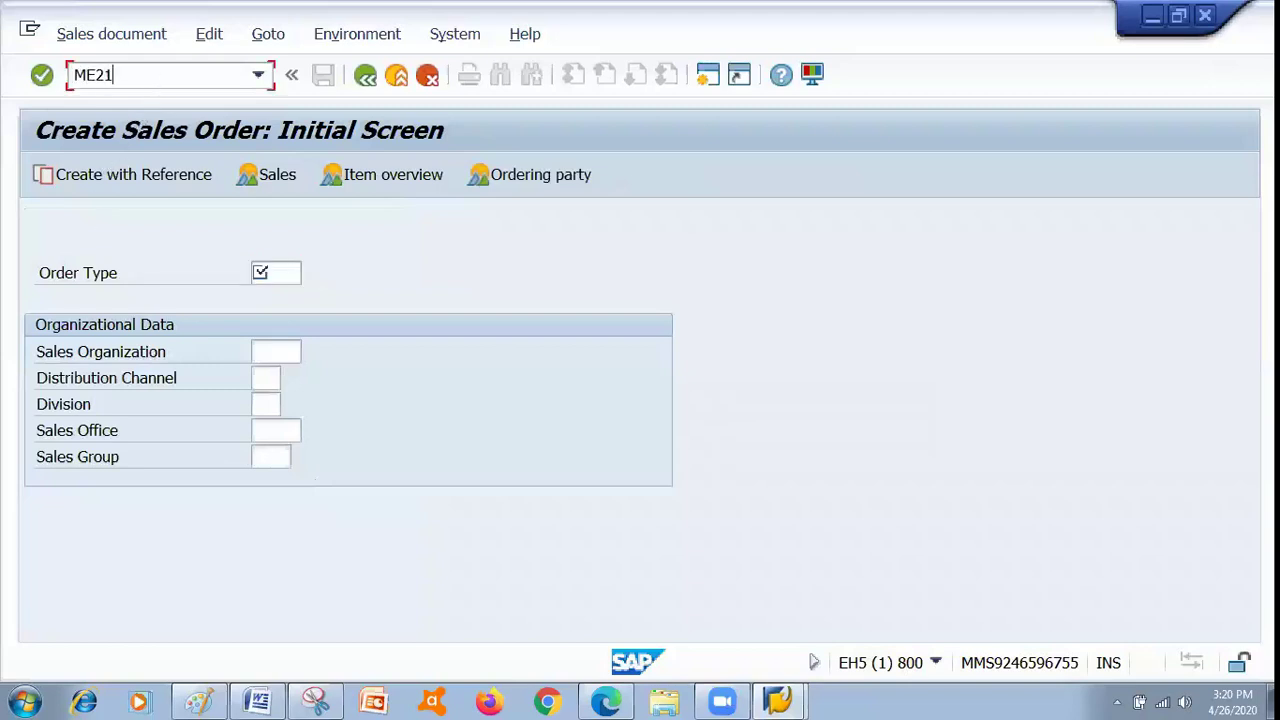
key("Return")
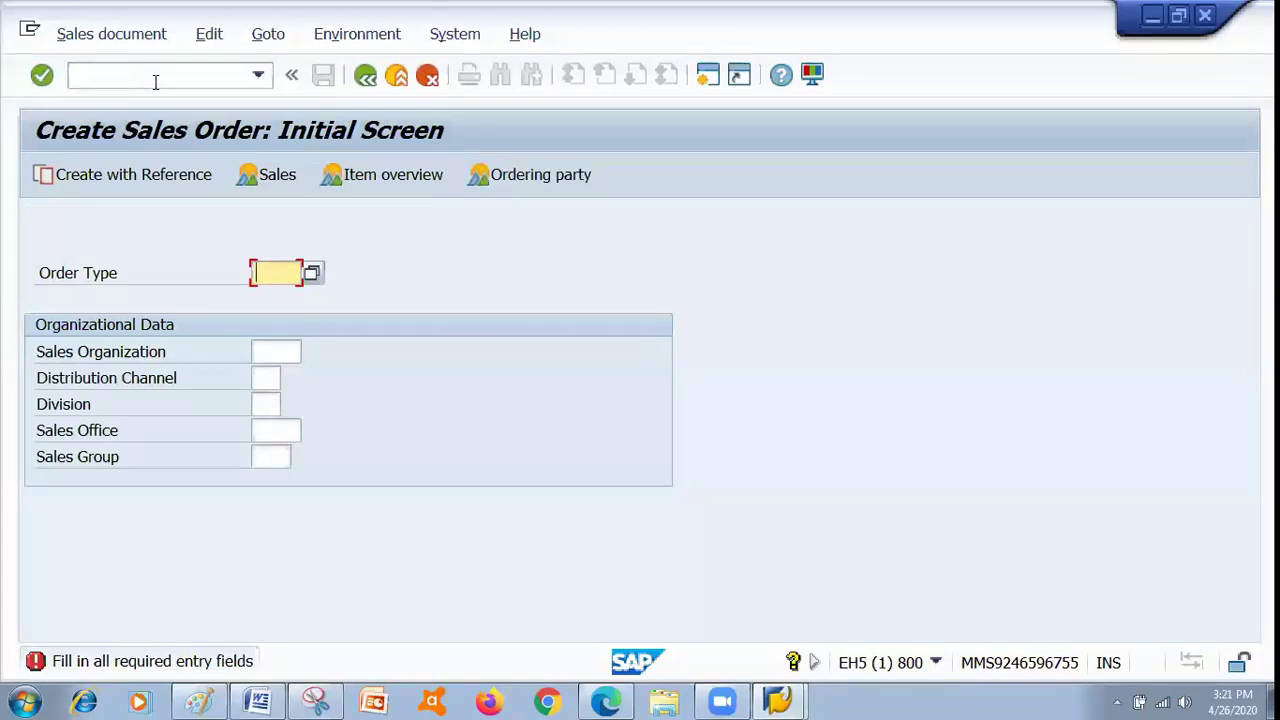
left_click(155, 82)
type("/N")
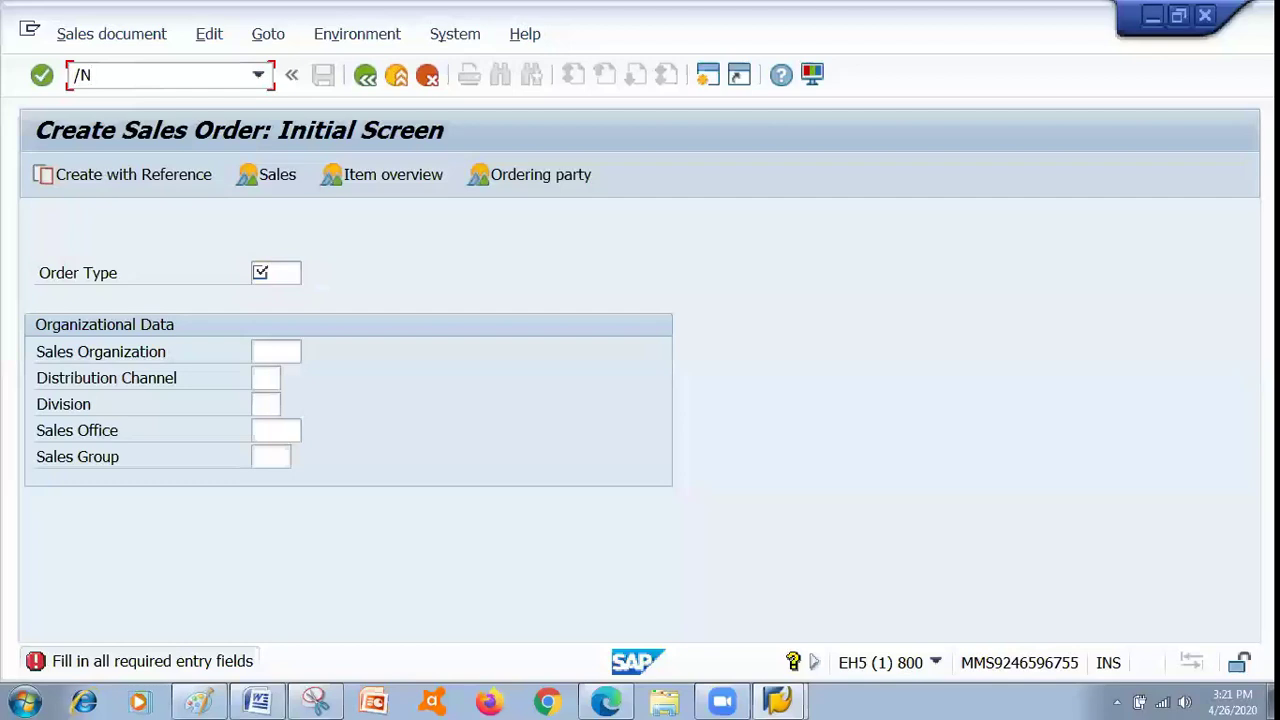
type("ME21")
key("Return")
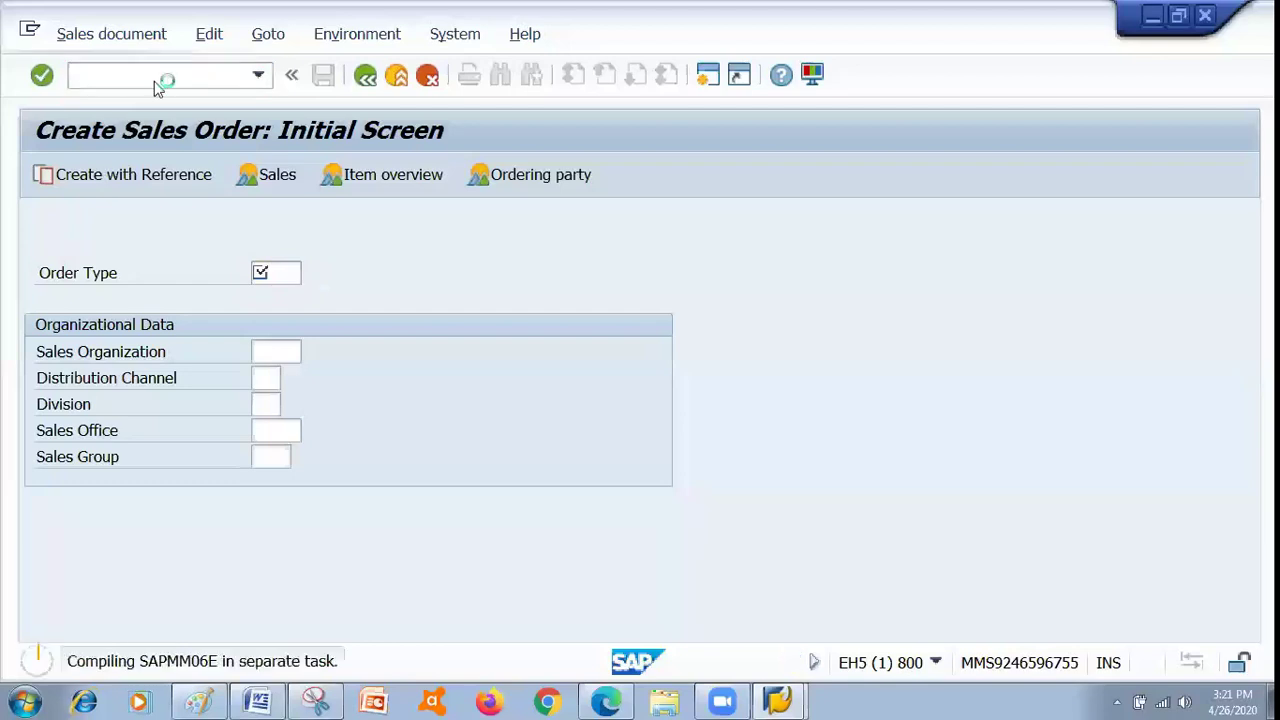
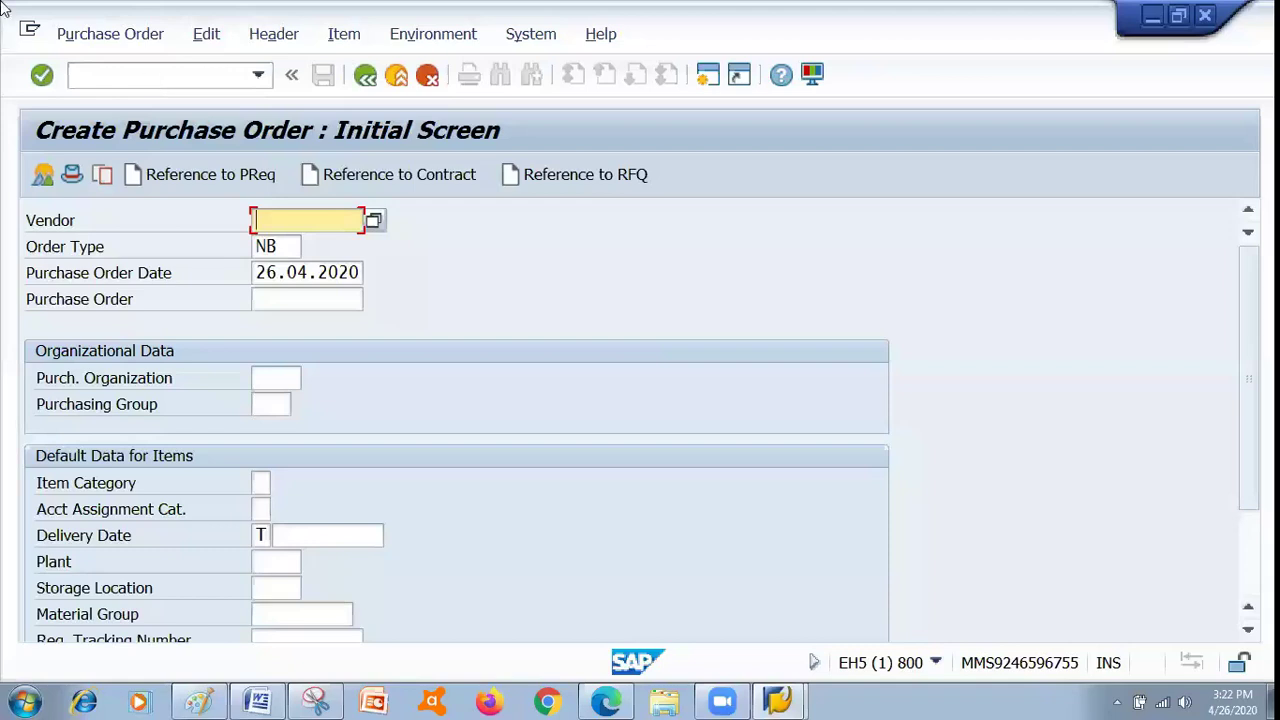
Open Create Sales Order in a new session using /OVA01
left_click(102, 78)
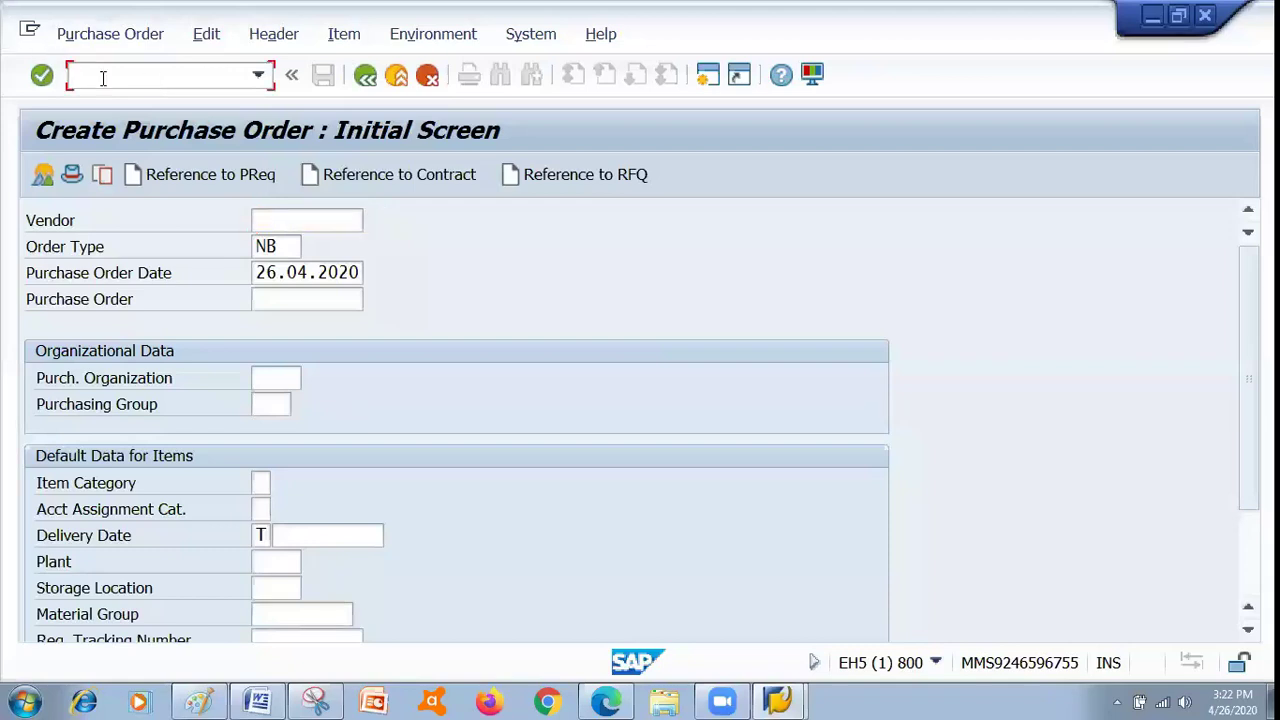
type("/OVA01")
key("Return")
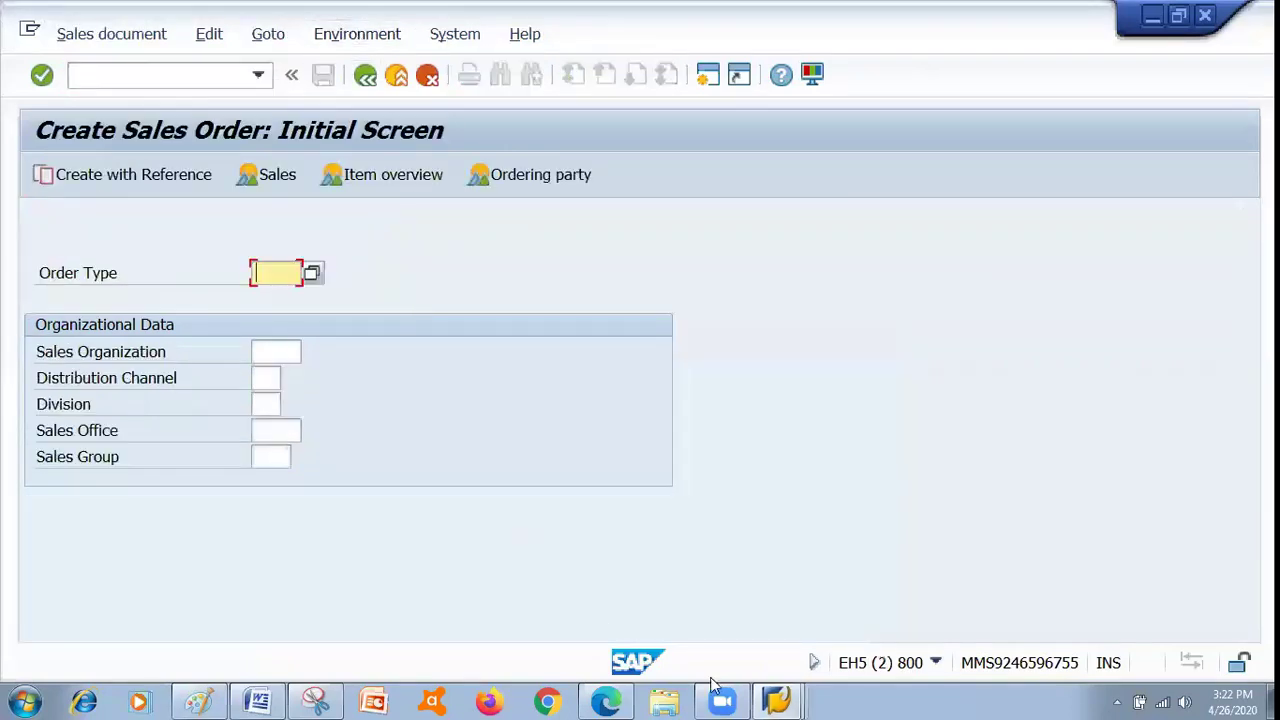
mouse_move(778, 698)
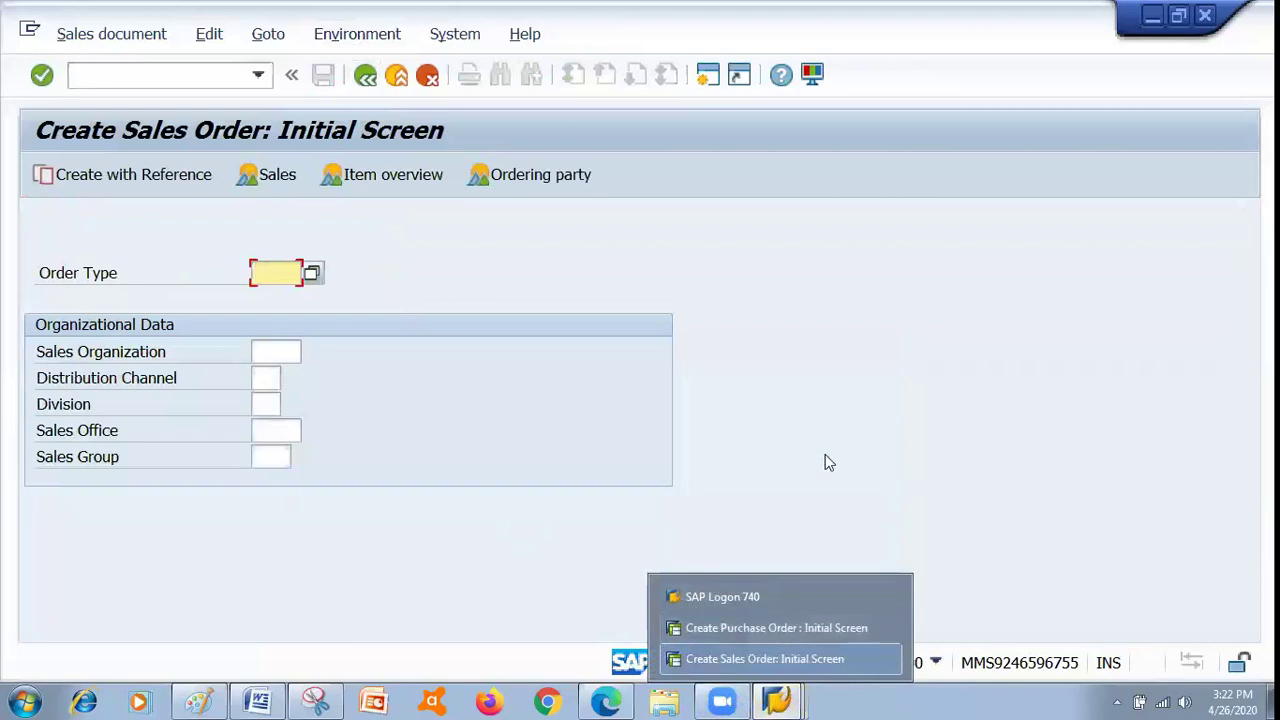
Send the sales order session back to SAP Easy Access with /N, then return to Create Purchase Order's Item Category field
left_click(183, 76)
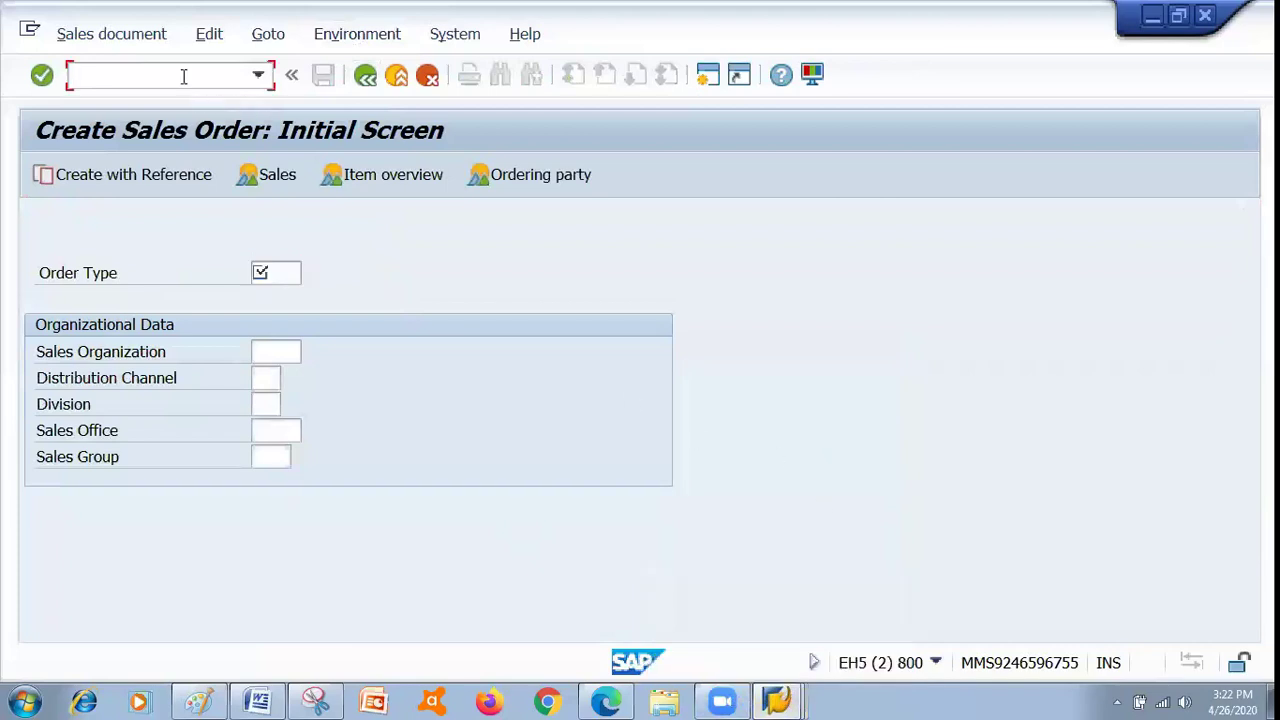
type("/N")
key("Return")
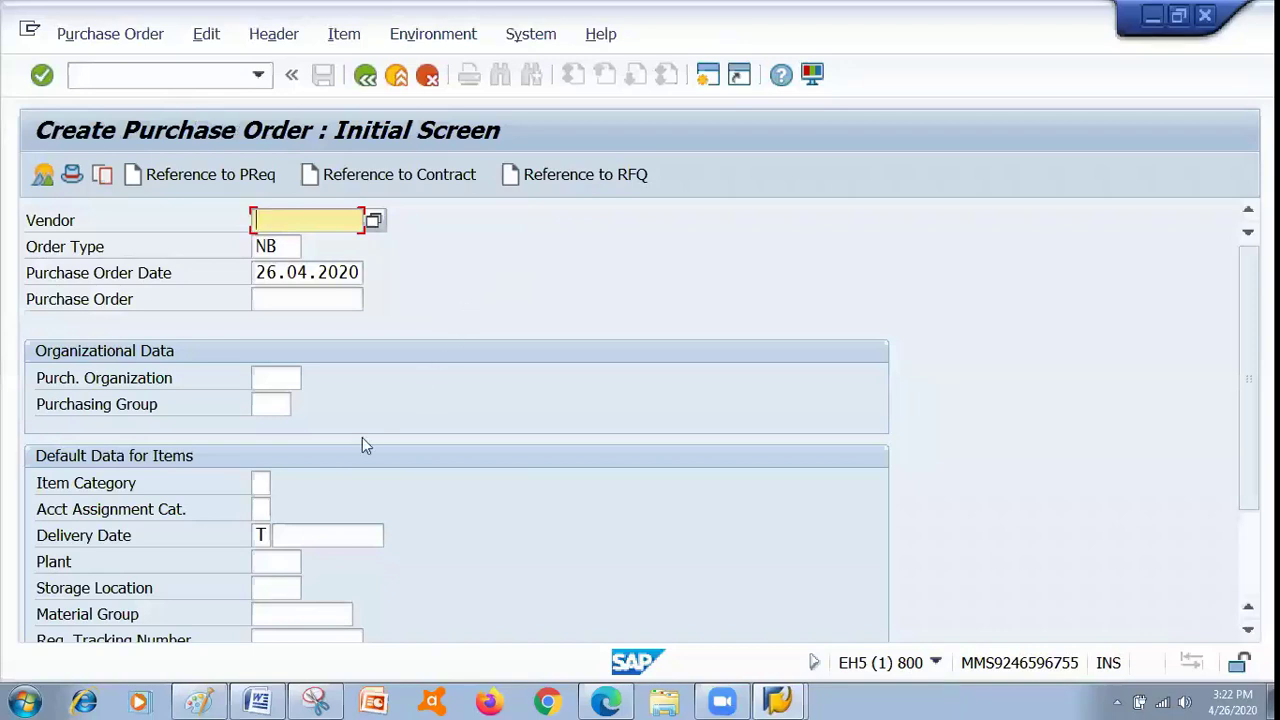
left_click(262, 483)
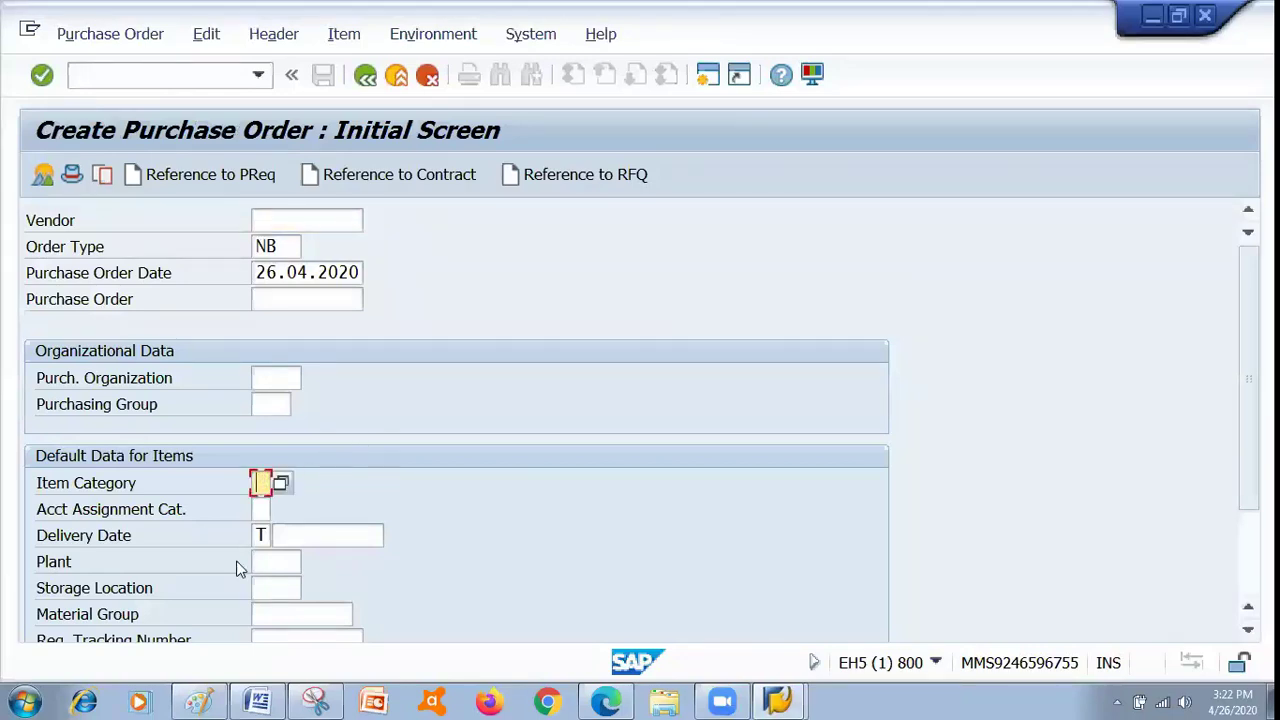
key("Return")
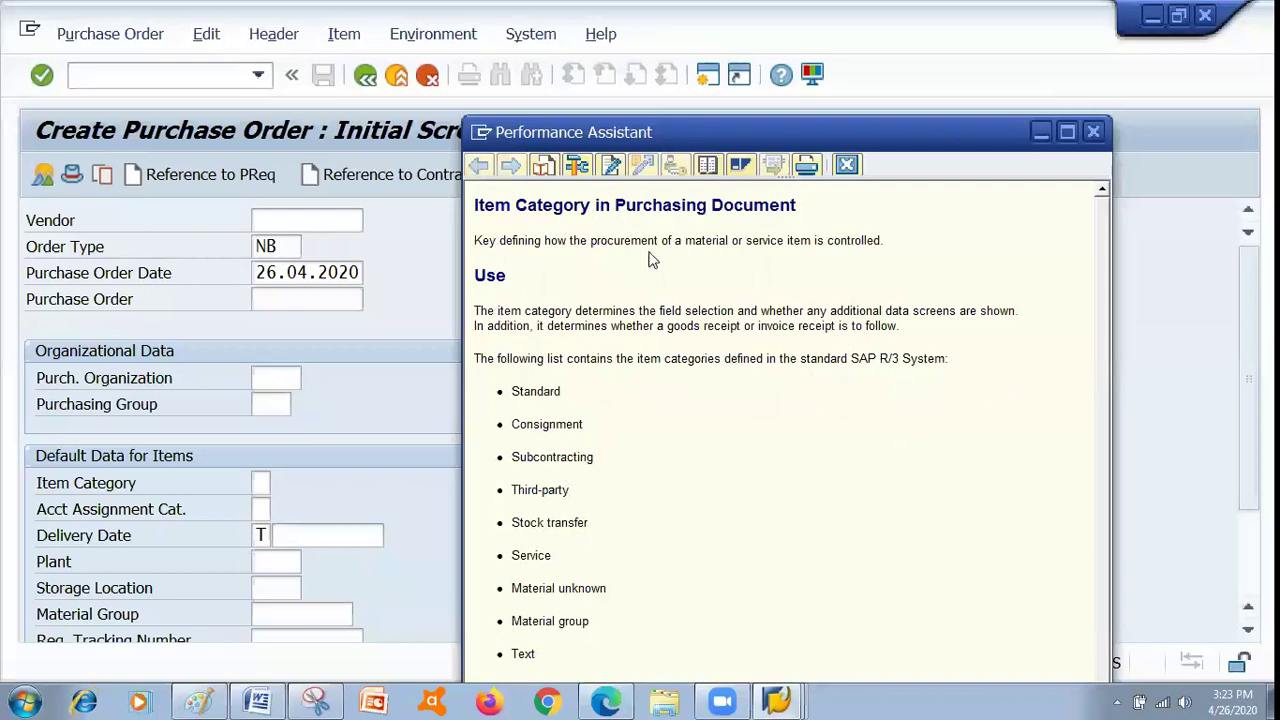
left_click(578, 167)
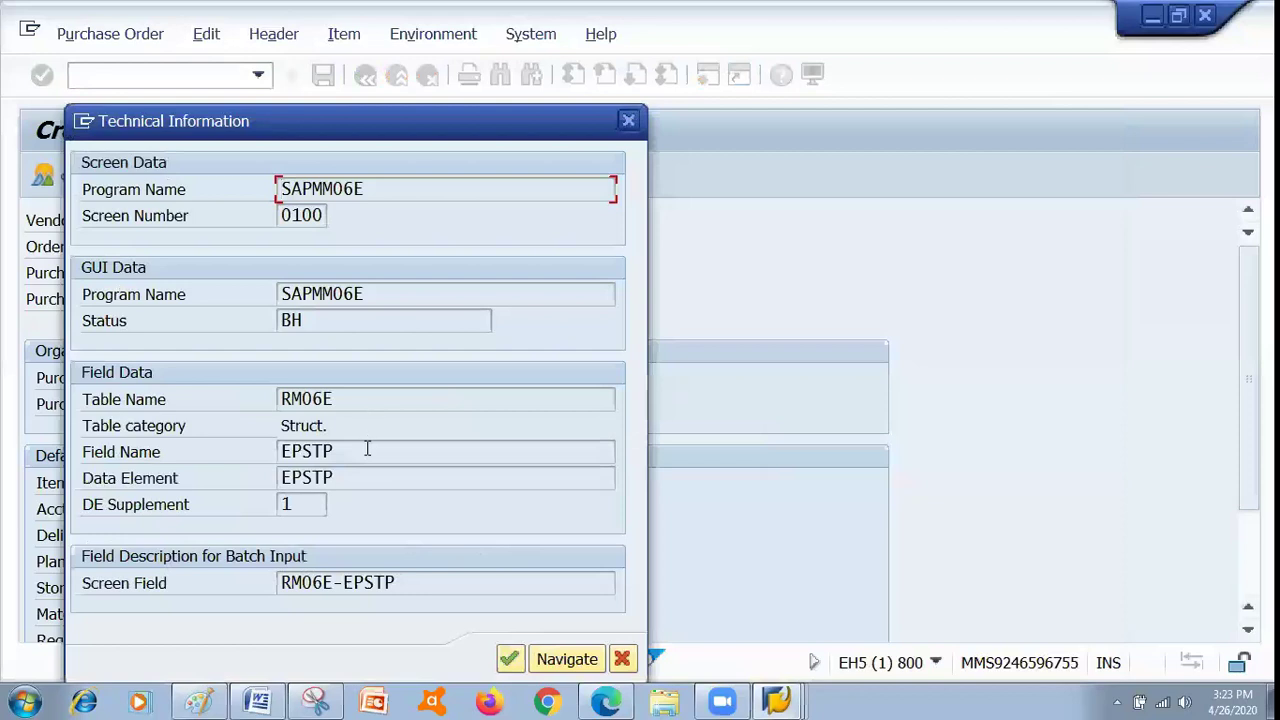
mouse_move(615, 670)
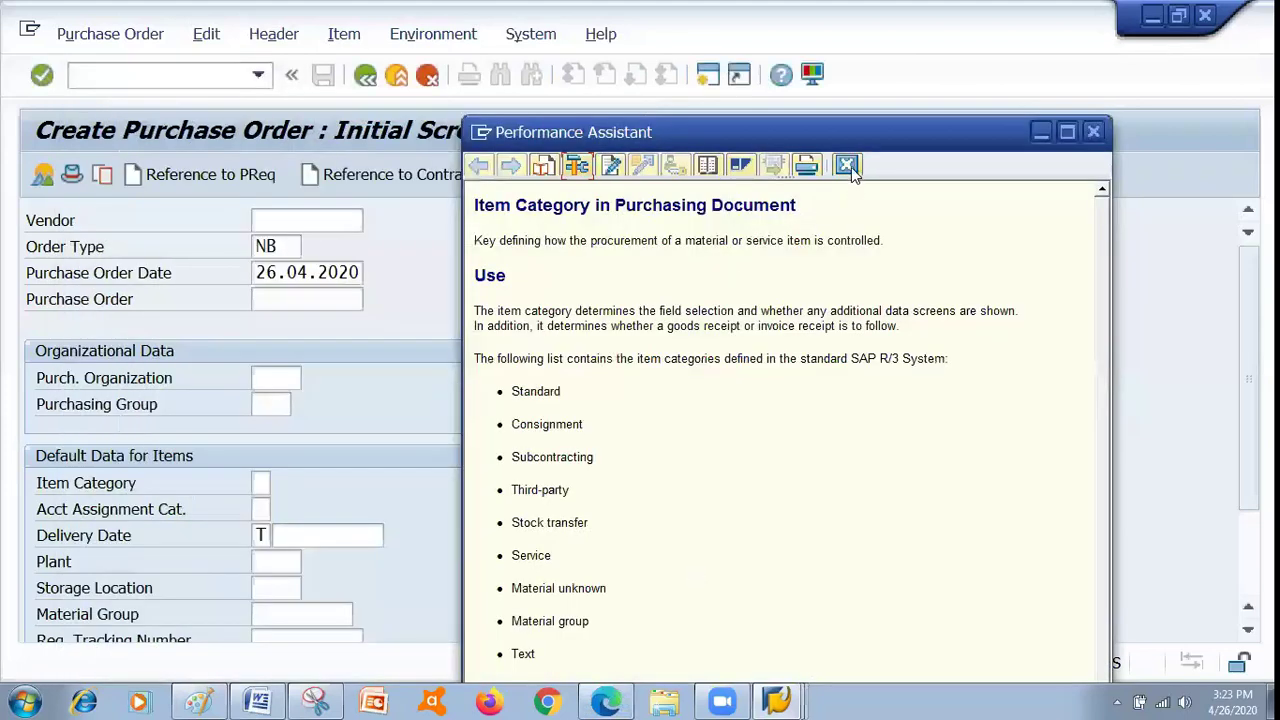
left_click(846, 166)
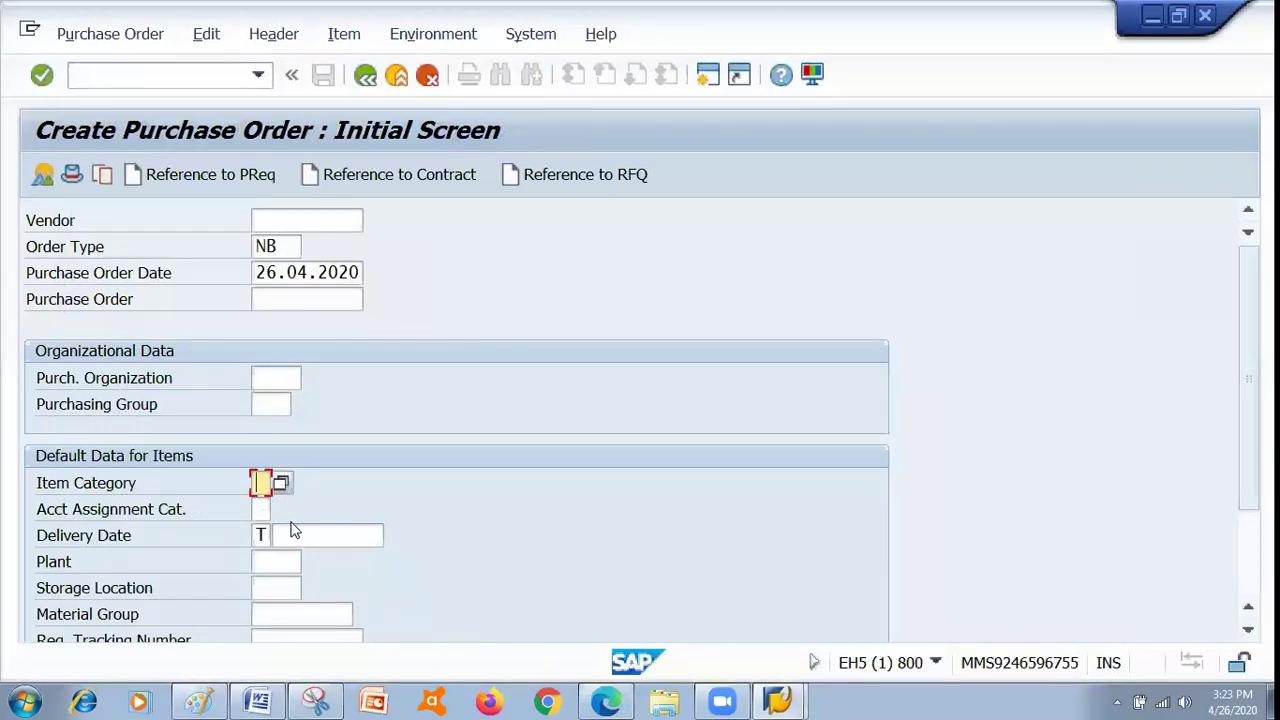
Widen the Item Category value list's code and text columns and select S, Third-party
left_click(281, 486)
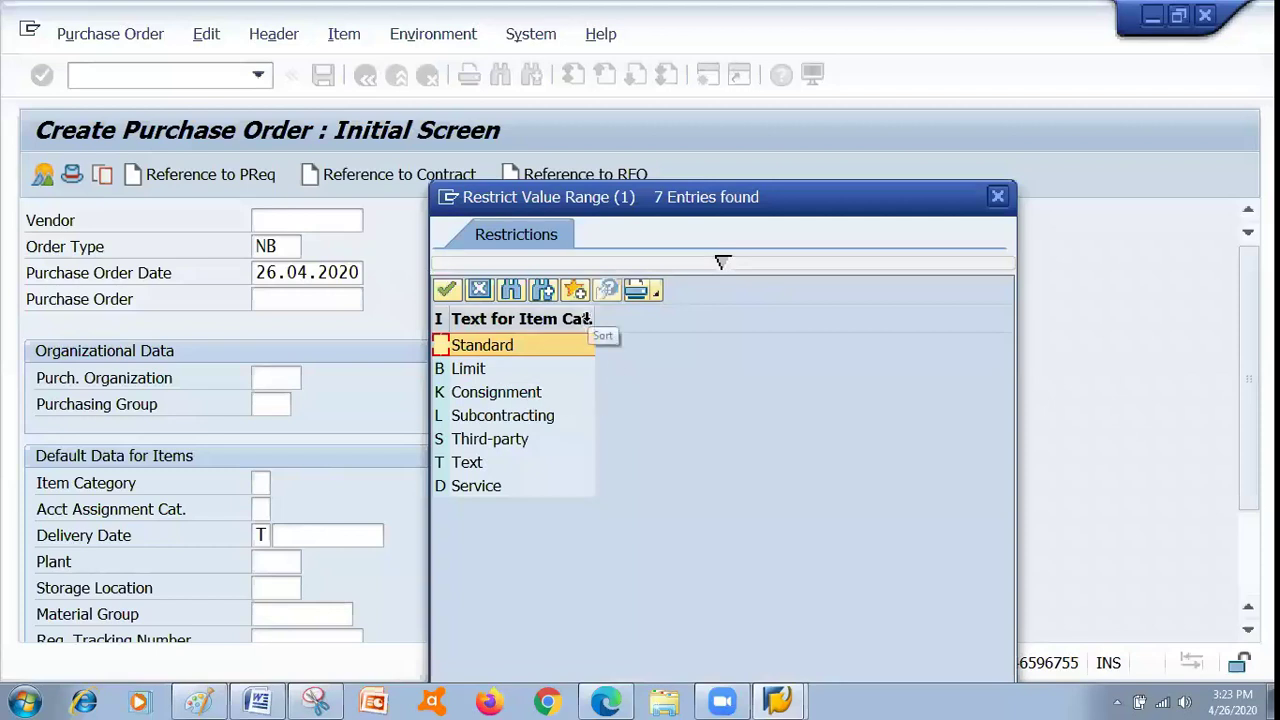
left_click_drag(594, 318, 668, 320)
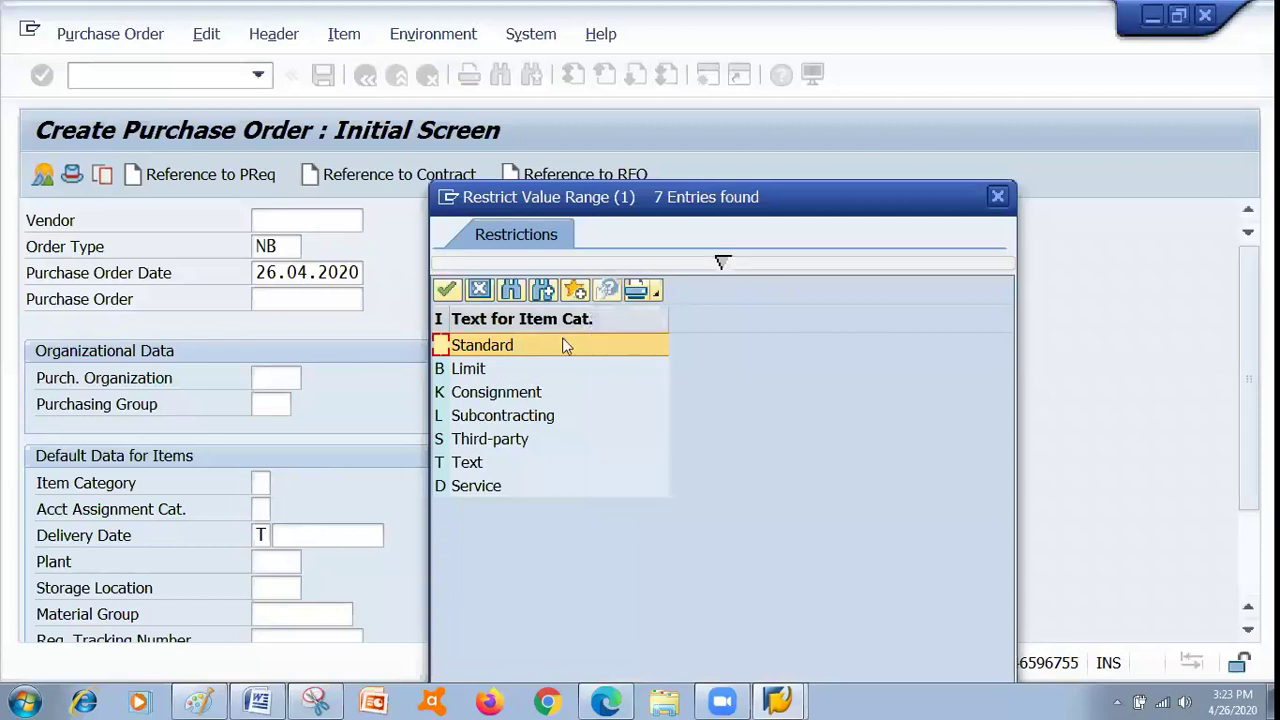
left_click_drag(448, 318, 488, 320)
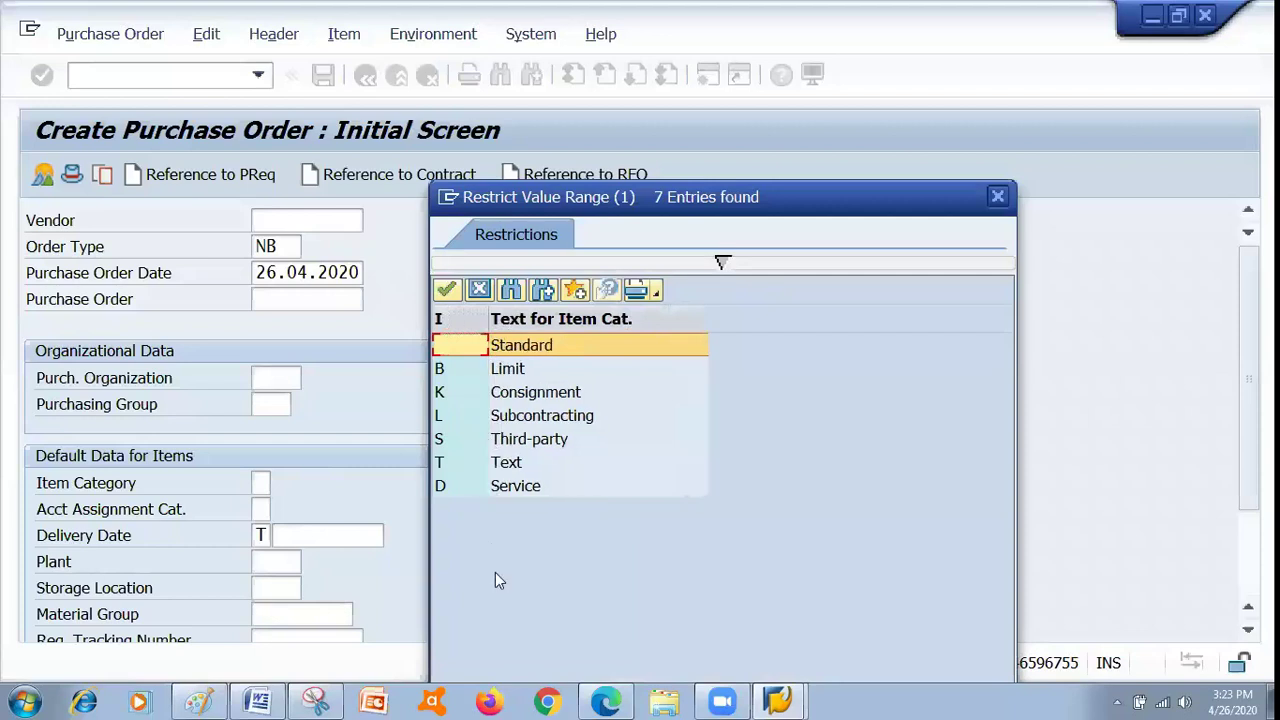
left_click(455, 439)
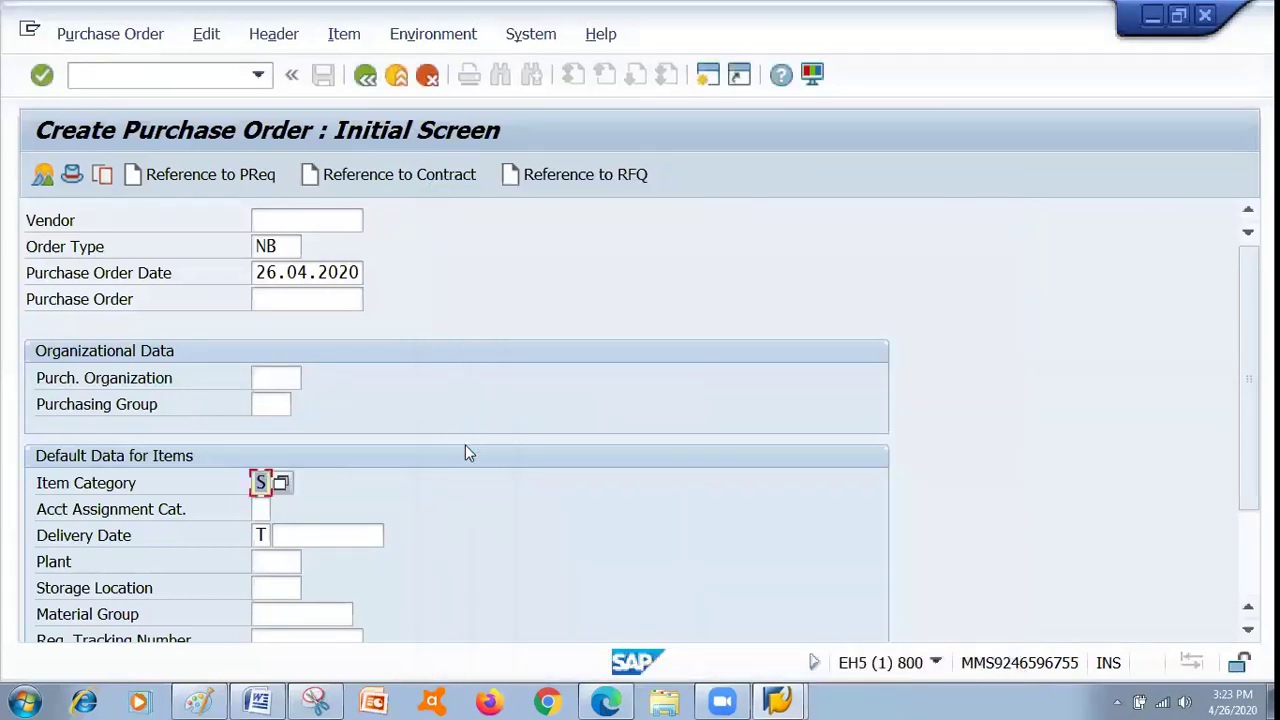
Go back to SAP Easy Access and end the SAP session with /NEX
left_click(366, 78)
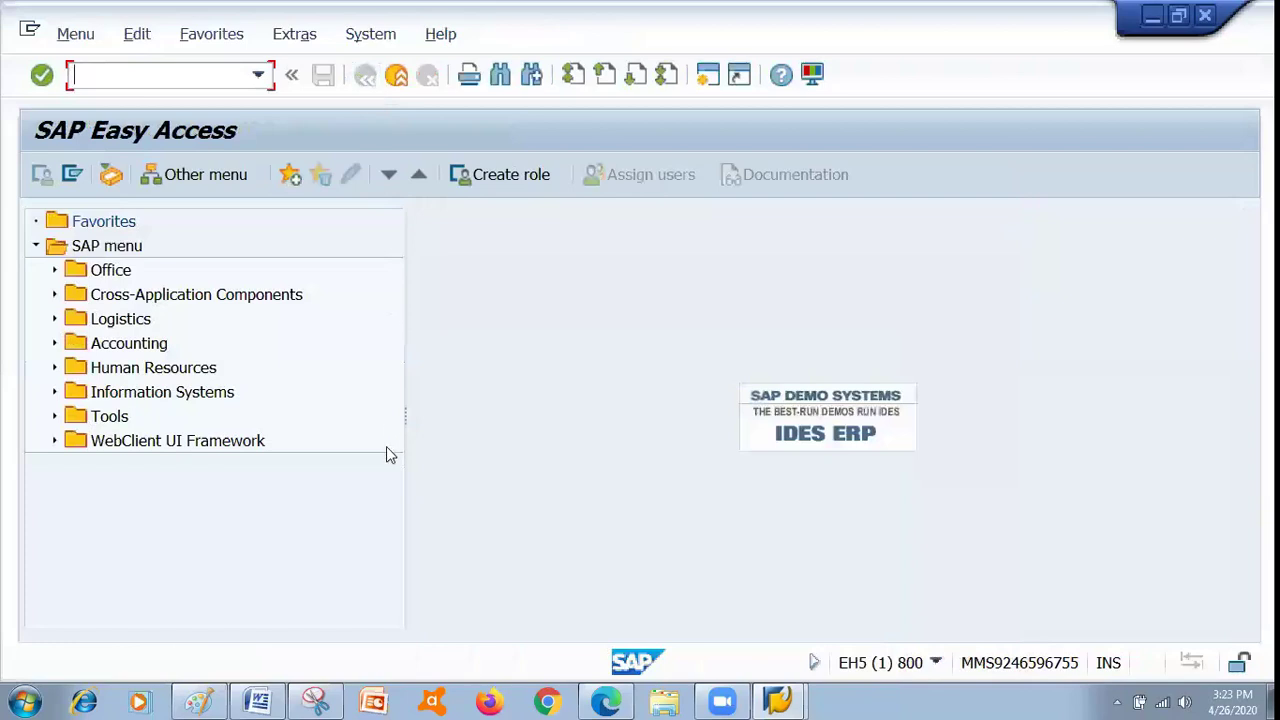
type("NEX")
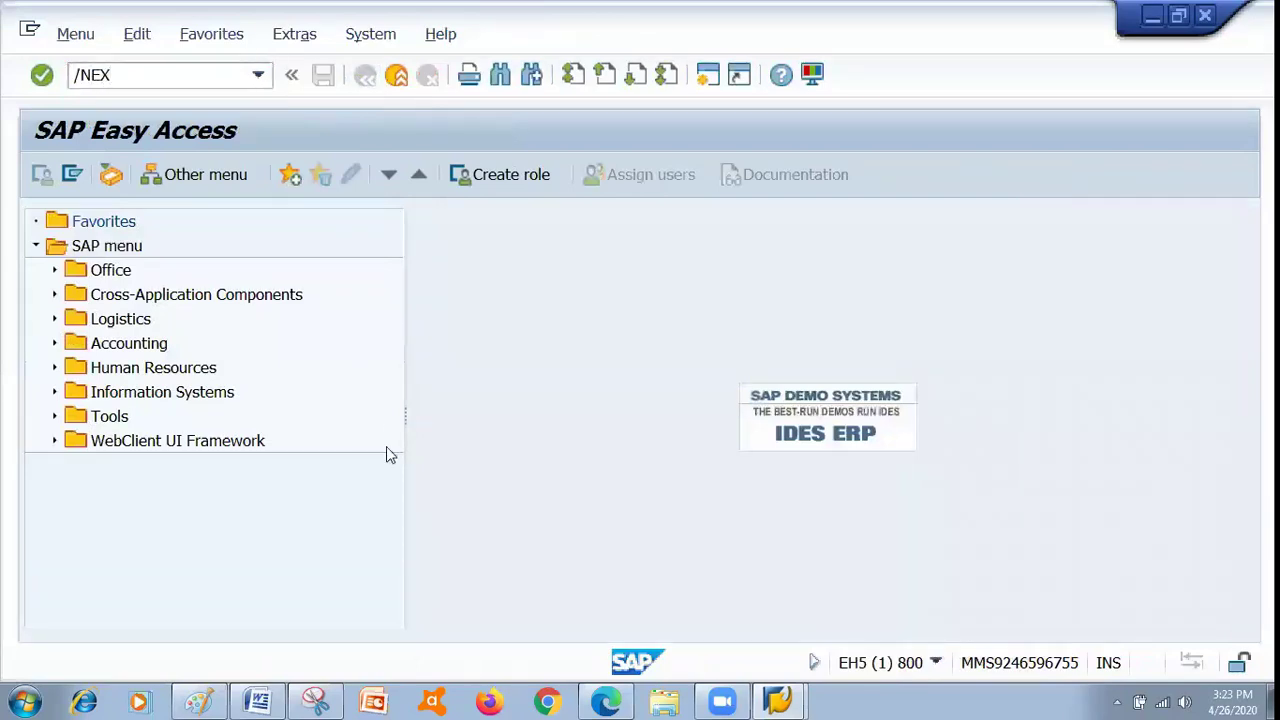
key("Return")
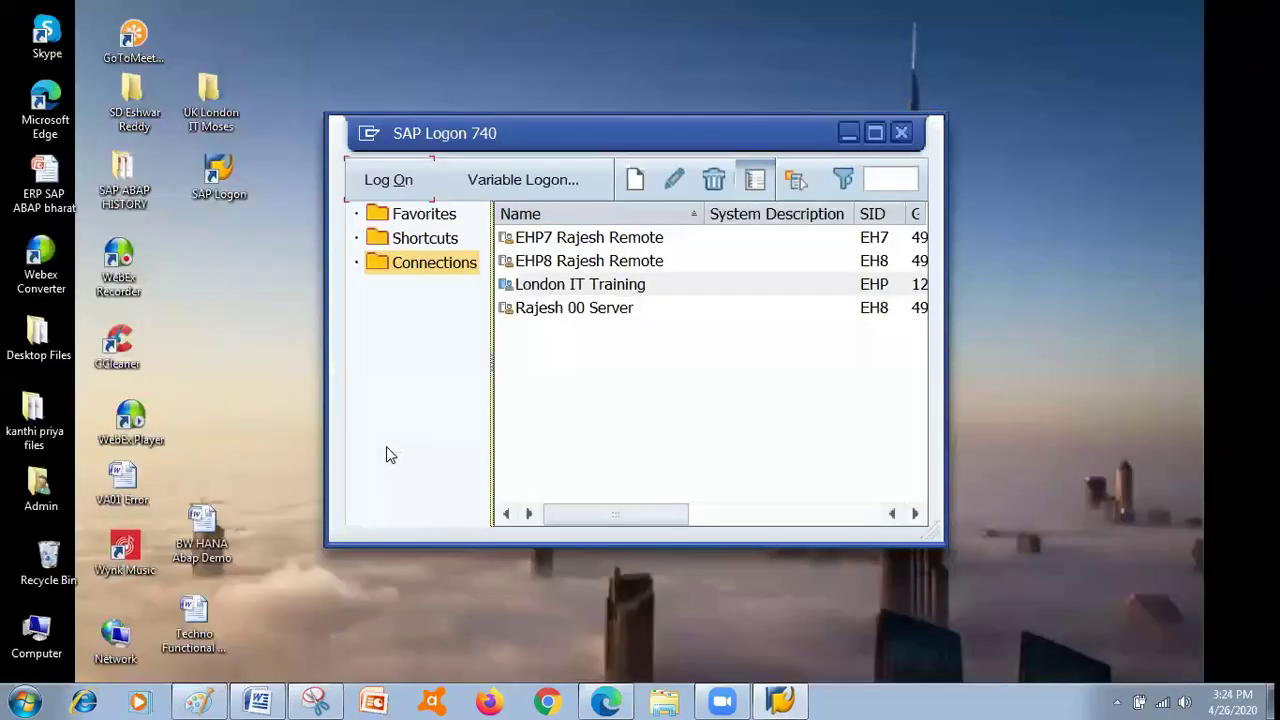
Add a wide text box in Paint headed 'operational commands'
left_click(205, 699)
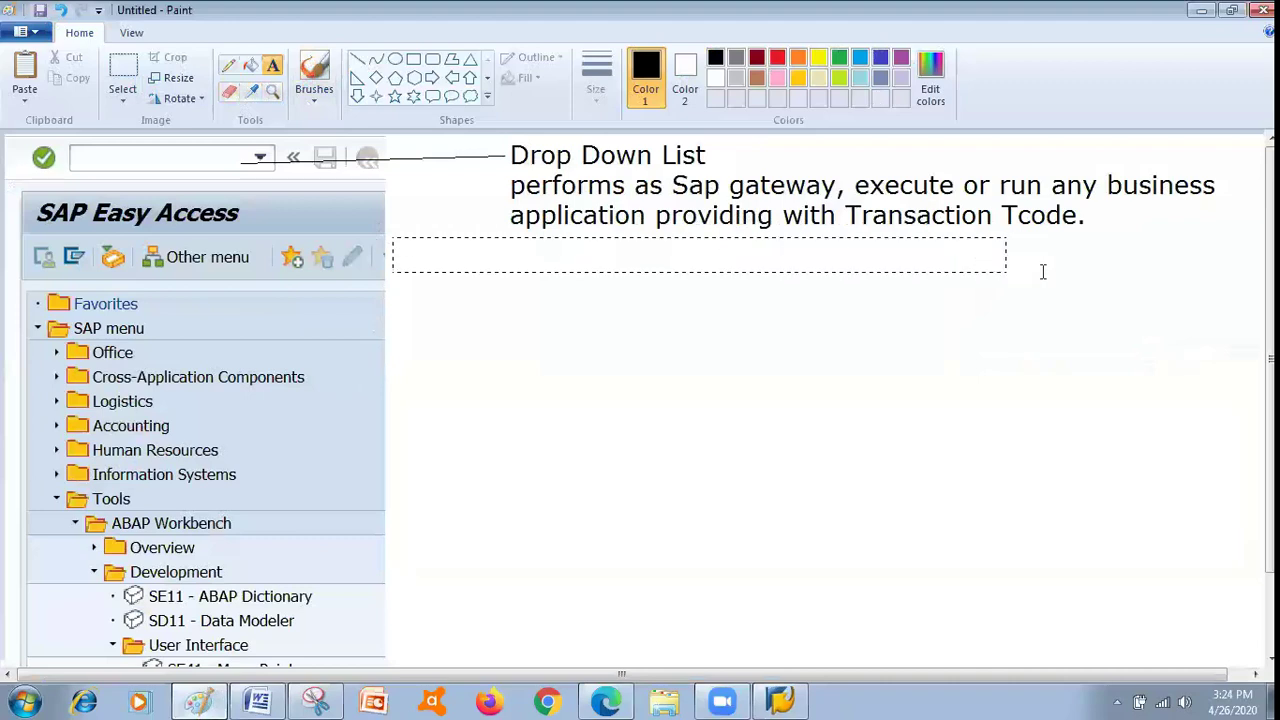
left_click_drag(1042, 272, 1254, 285)
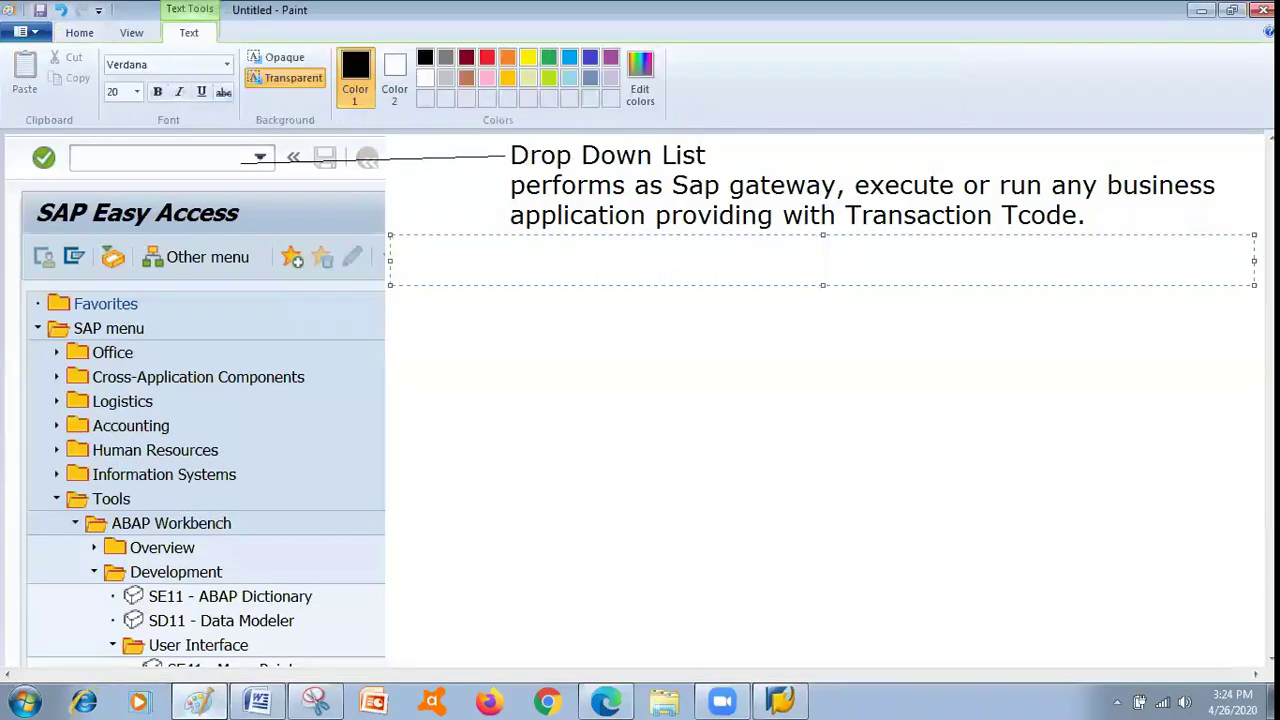
type("O")
key("Caps_Lock")
key("BackSpace")
type("op")
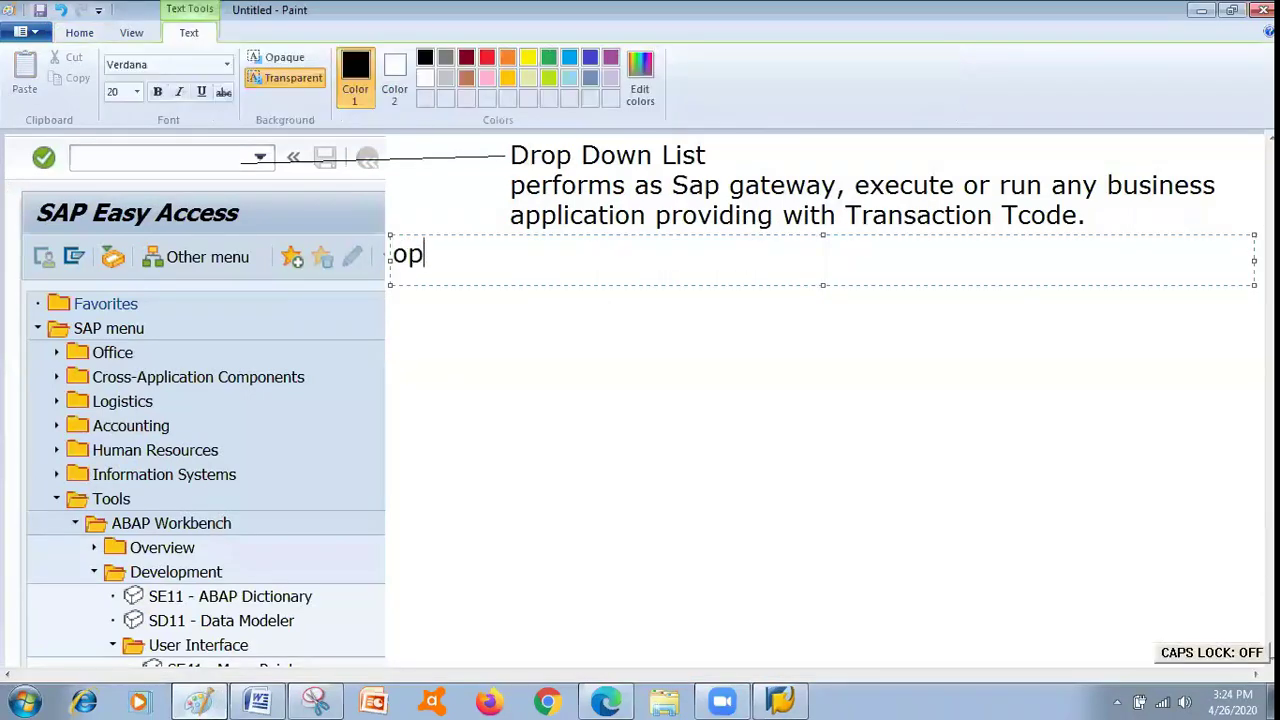
type("erational commands")
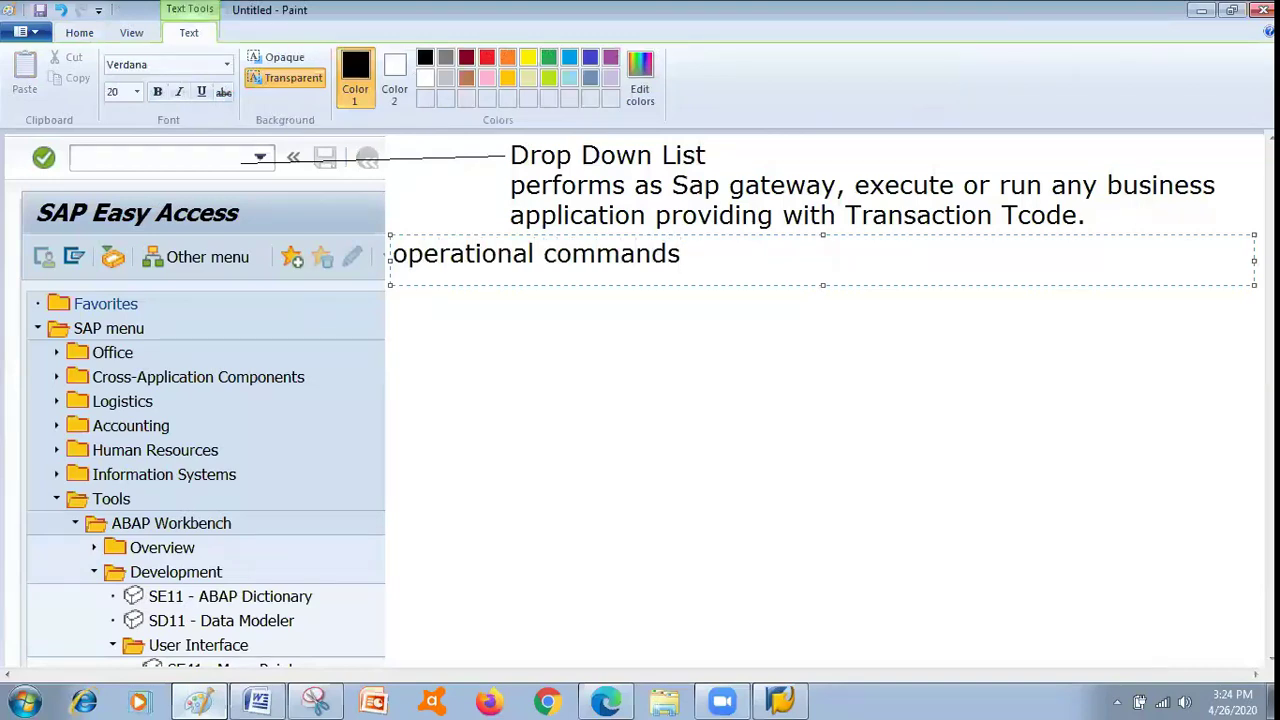
key("Return")
Add the line '/NEX exit sap system'
type("/")
key("Caps_Lock")
type("NEX")
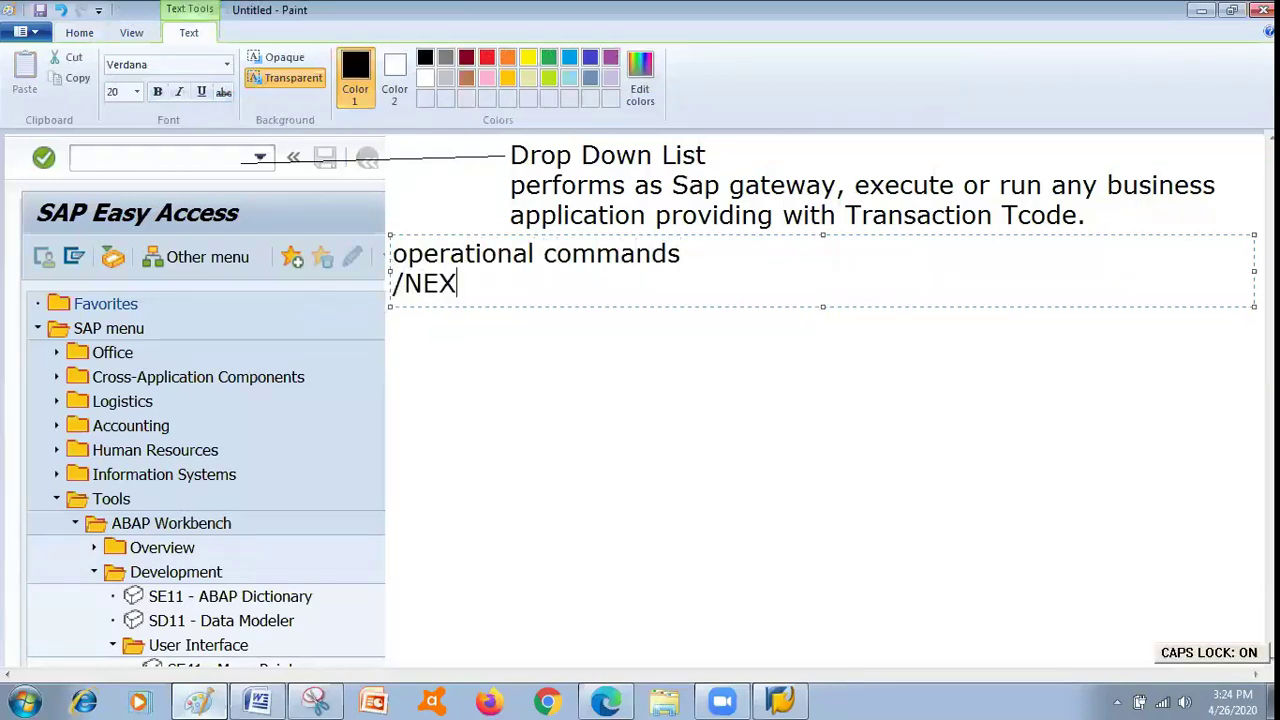
key("Caps_Lock")
type("exit")
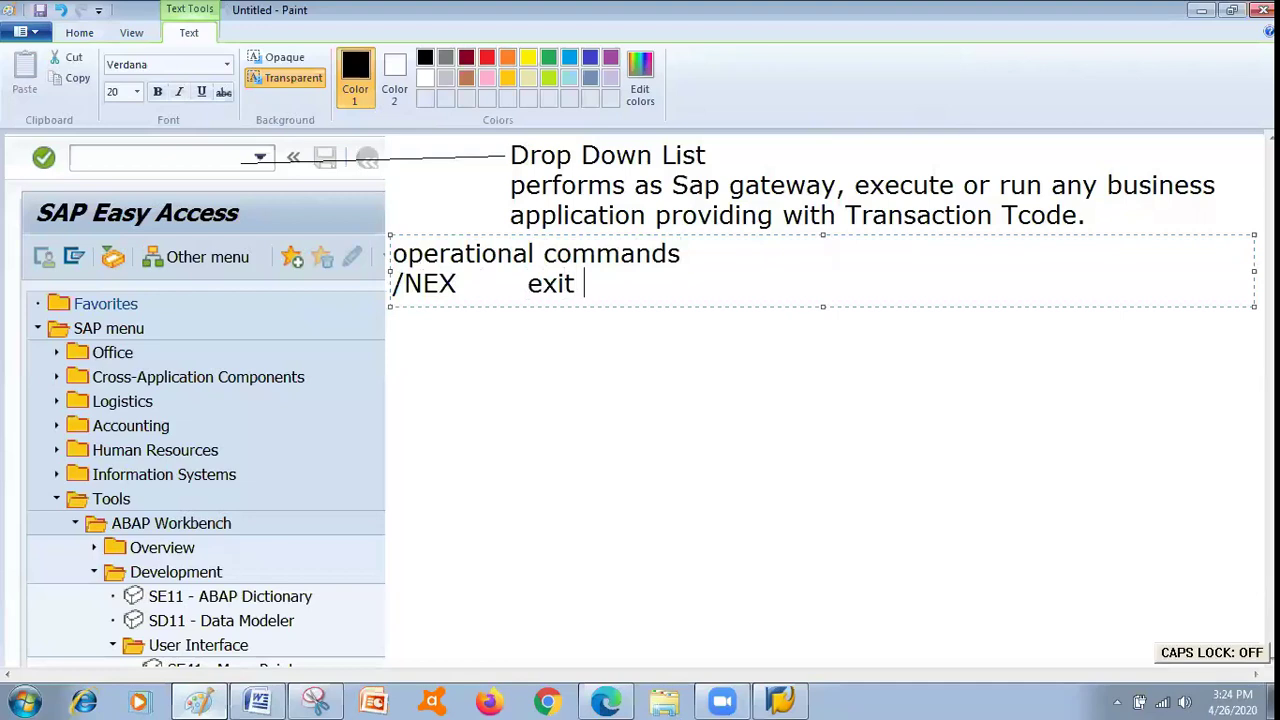
type(" sap system")
key("Return")
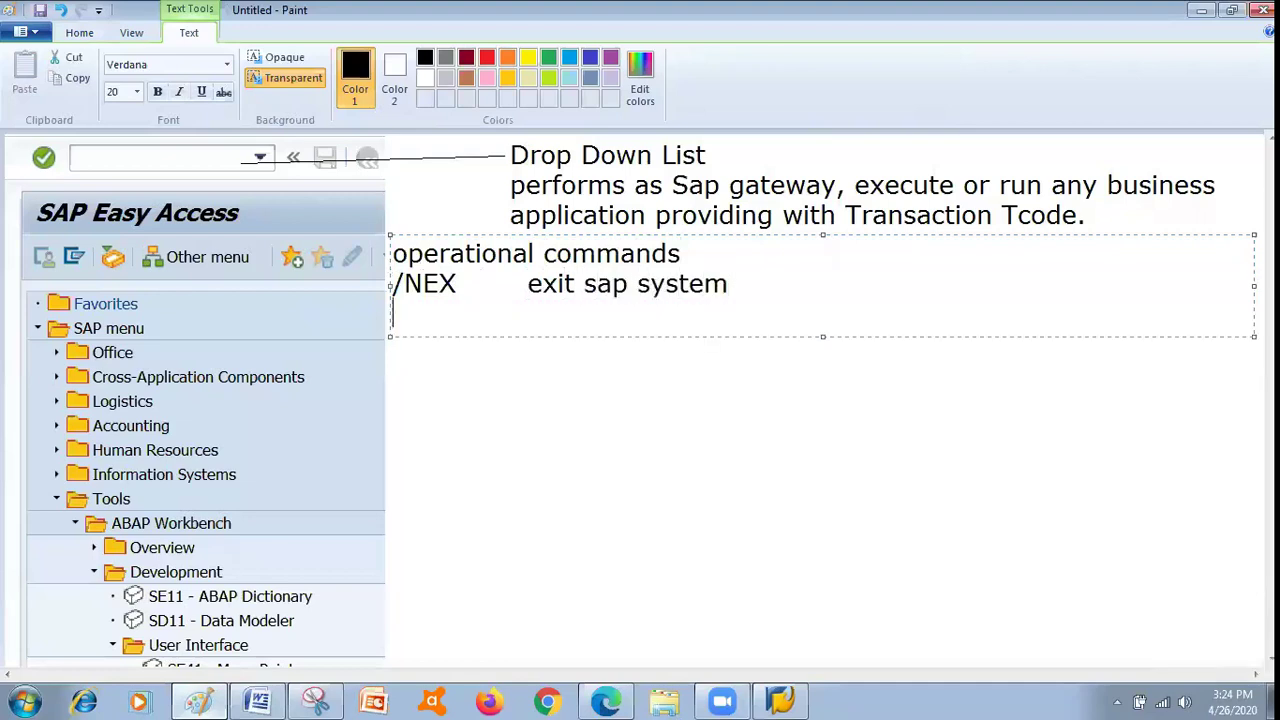
Add the line '/N back to sap menu screen'
type("/n")
key("BackSpace")
key("Caps_Lock")
type("N")
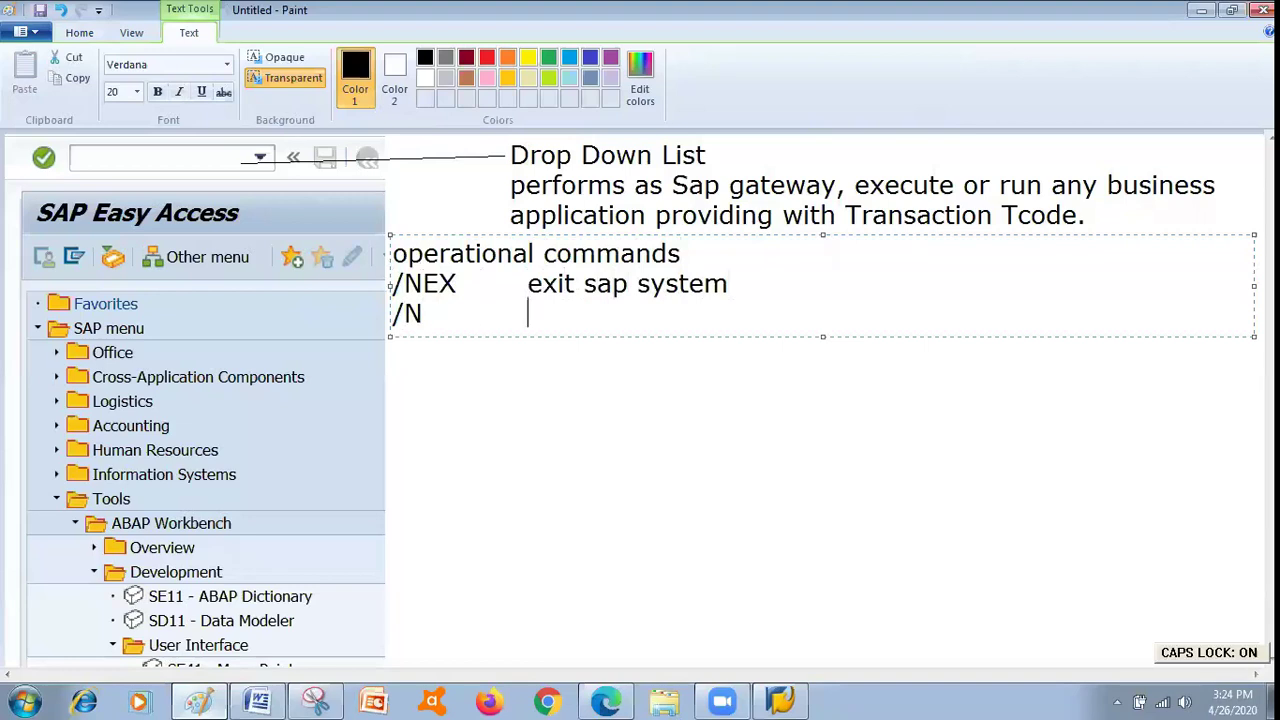
key("Caps_Lock")
type("back to sap menu ")
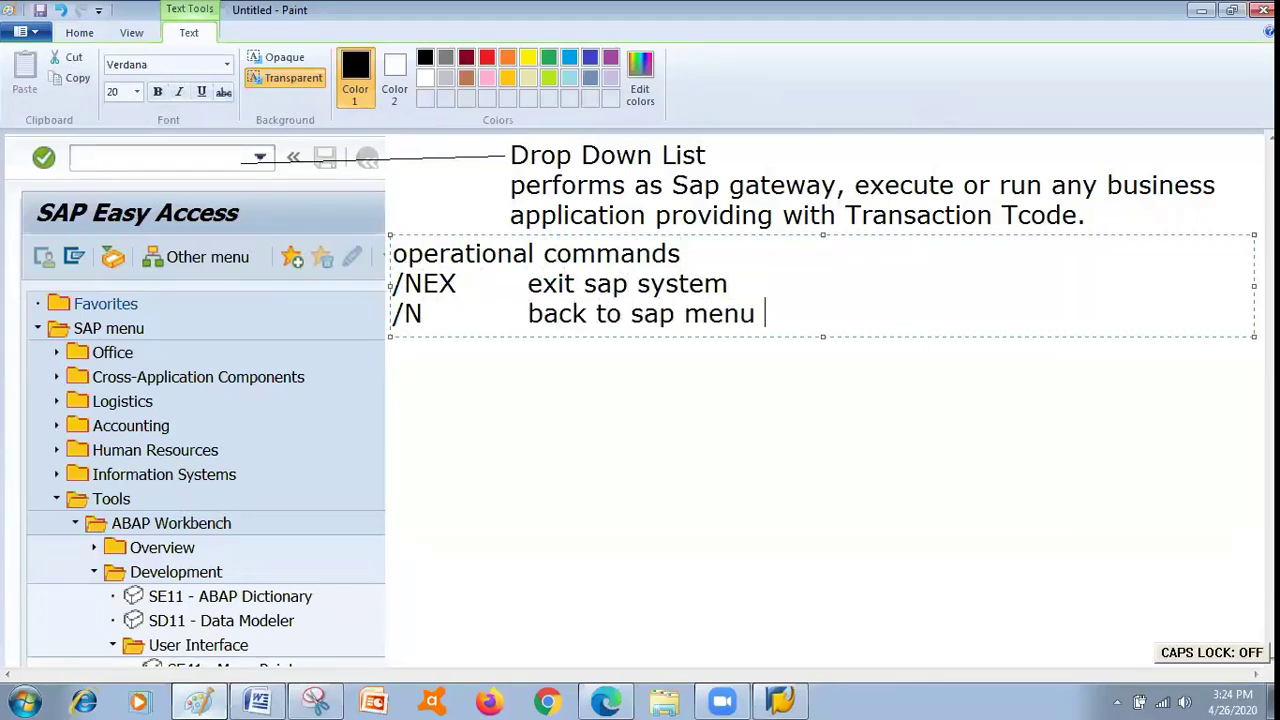
type("screen")
key("Return")
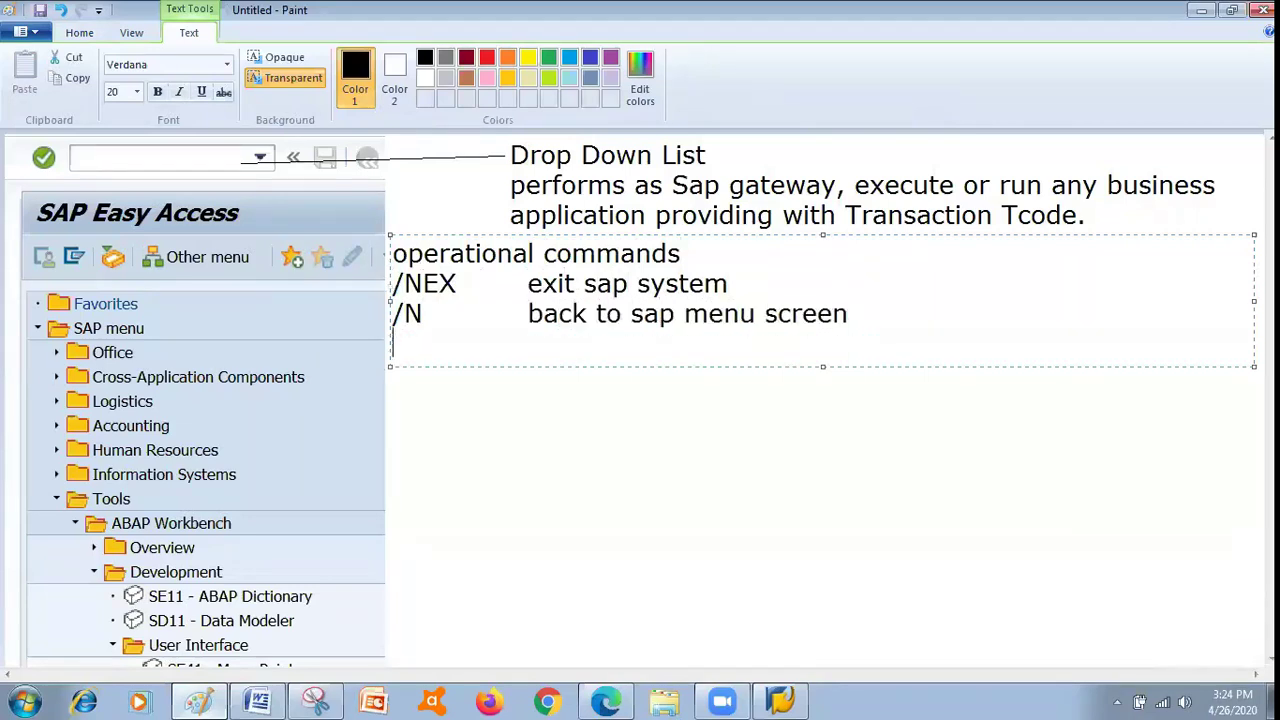
Add '/NTcode exit current application and show in same window', continued with 'transaction application'
key("Caps_Lock")
type("/N")
key("Caps_Lock")
type("T")
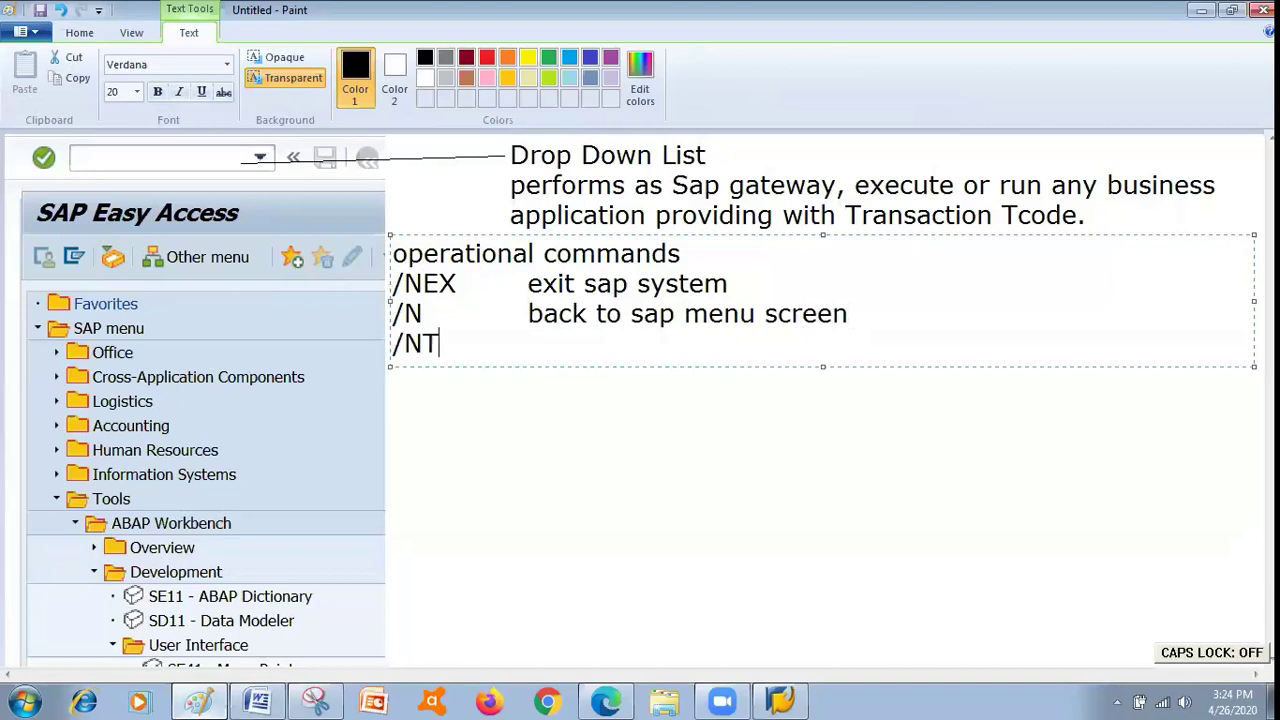
type("code   exi")
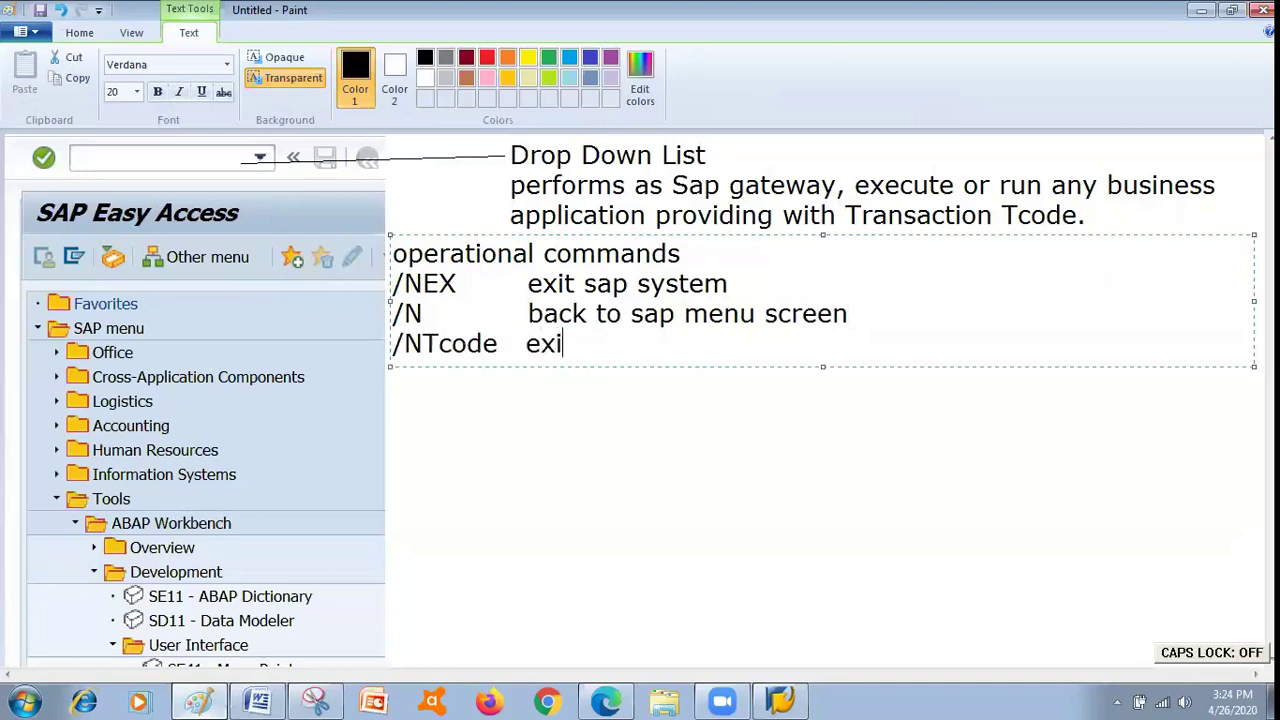
type("t current a")
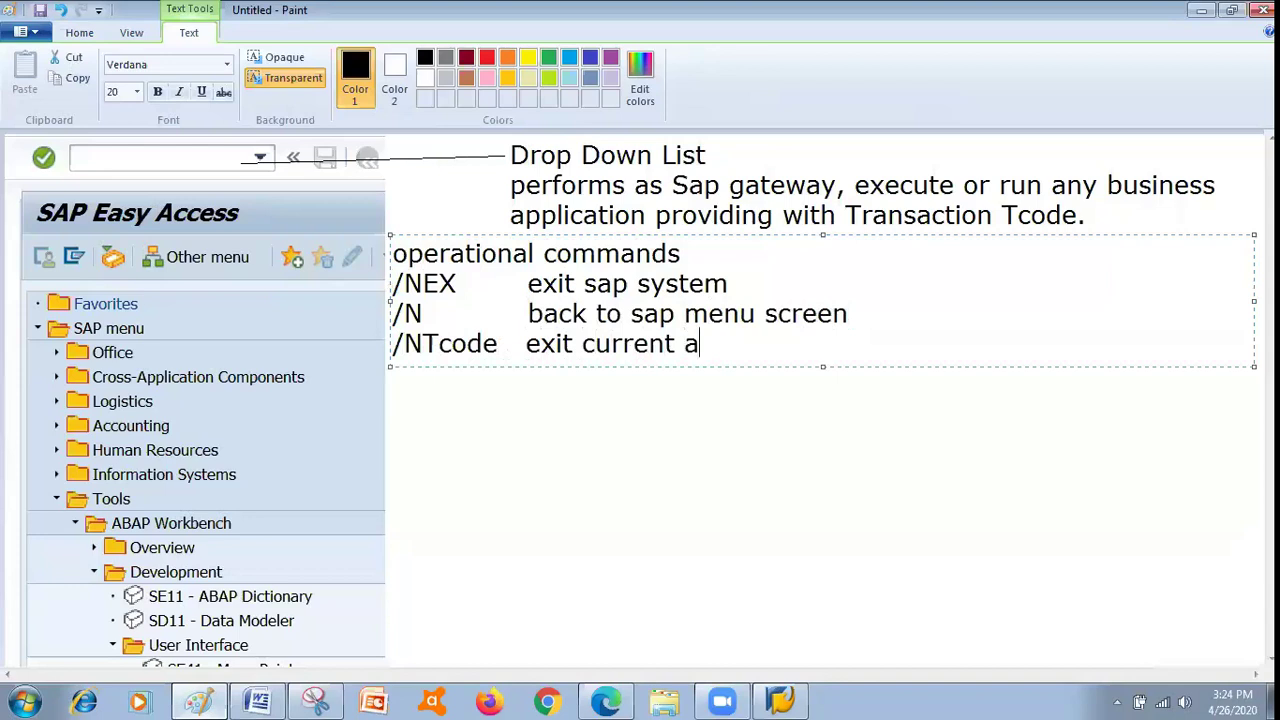
type("pplication and show in same")
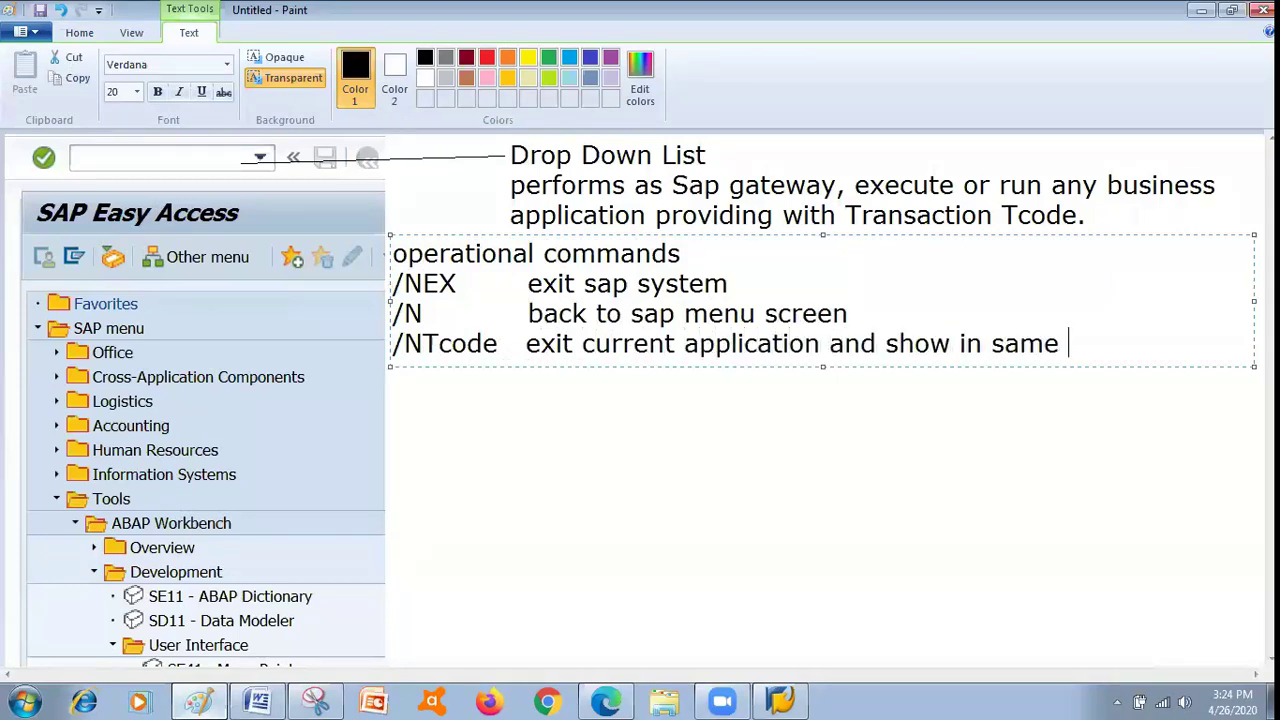
type(" window")
key("Return")
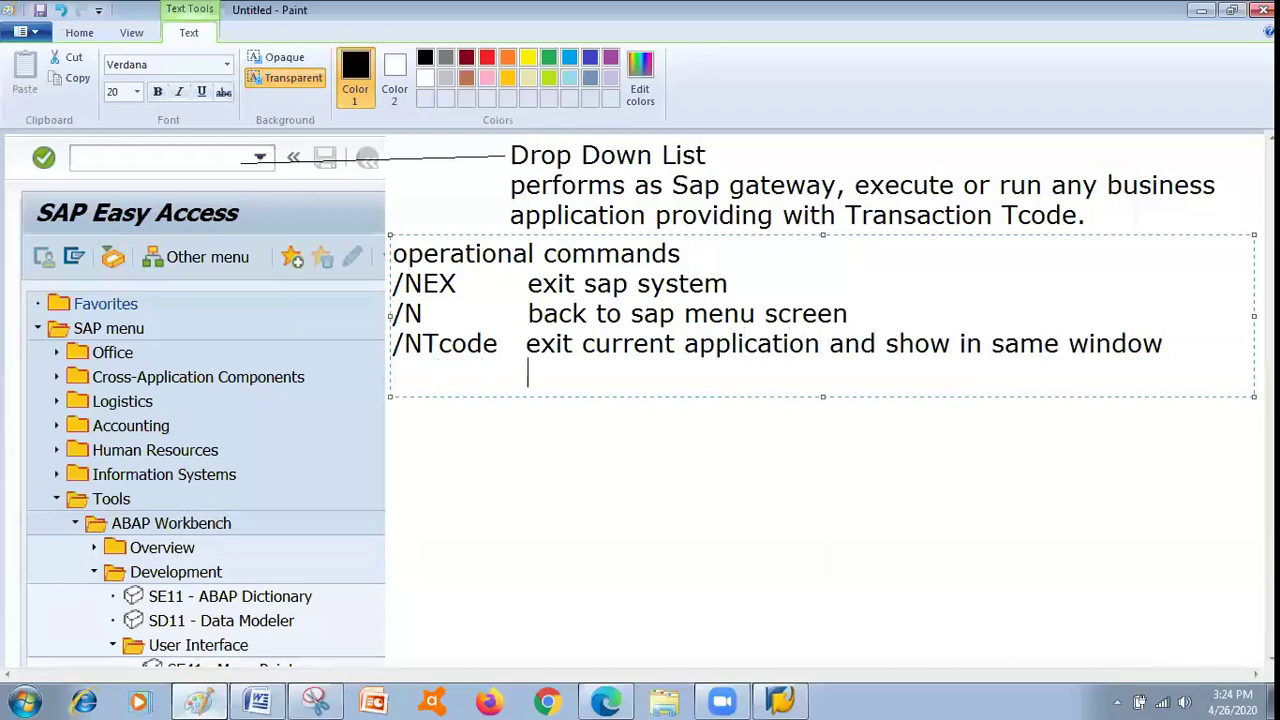
type("tod")
key("BackSpace")
key("BackSpace")
type("rans")
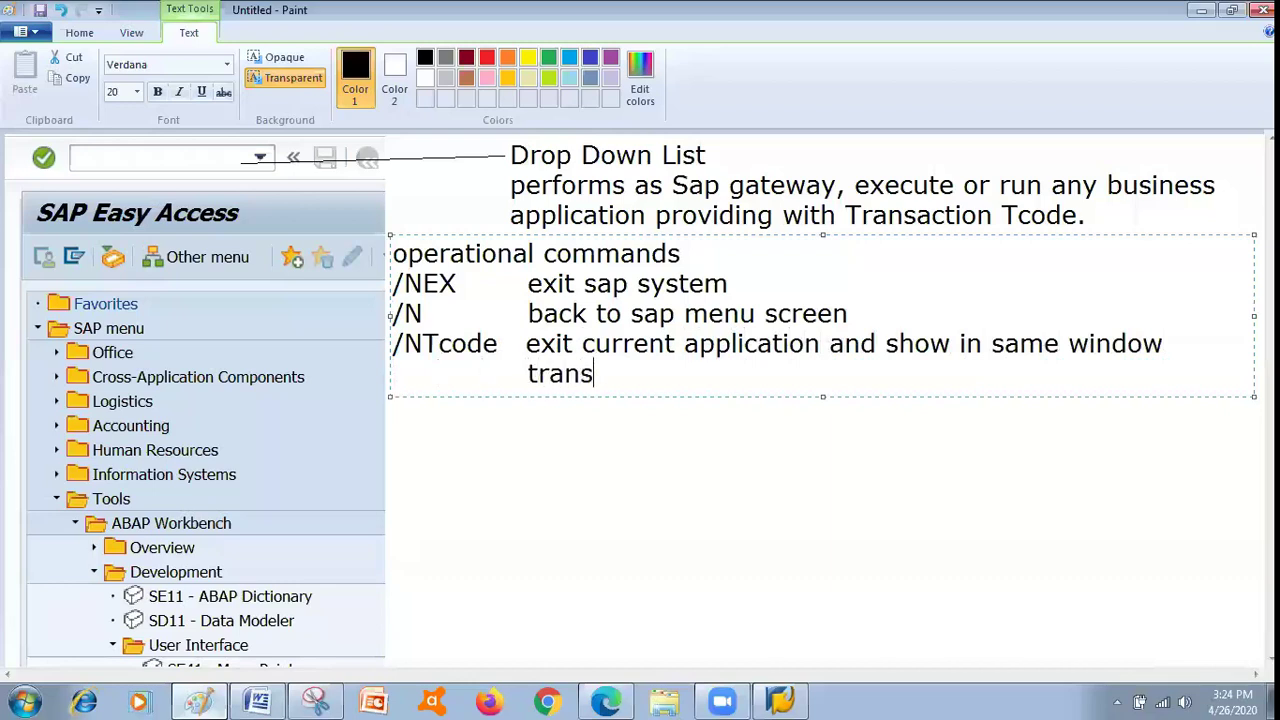
type("action appli")
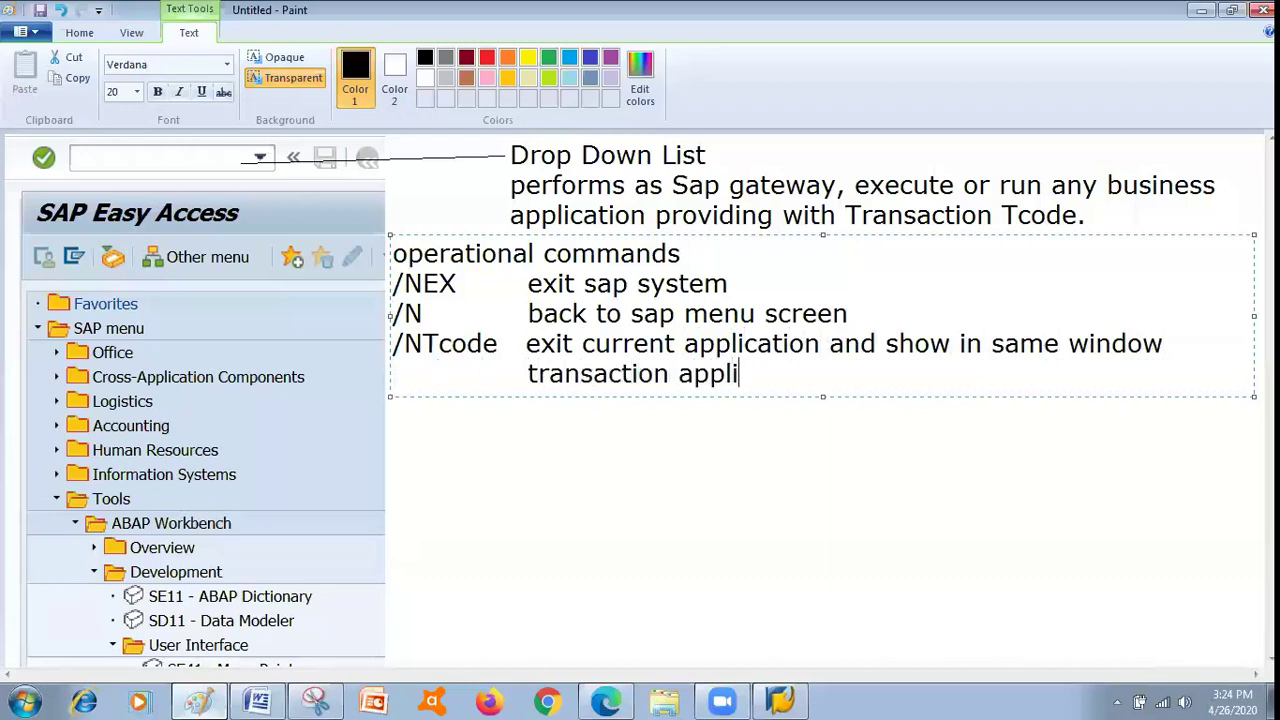
type("cation")
Add the line '/O opens new window'
key("Return")
type("/")
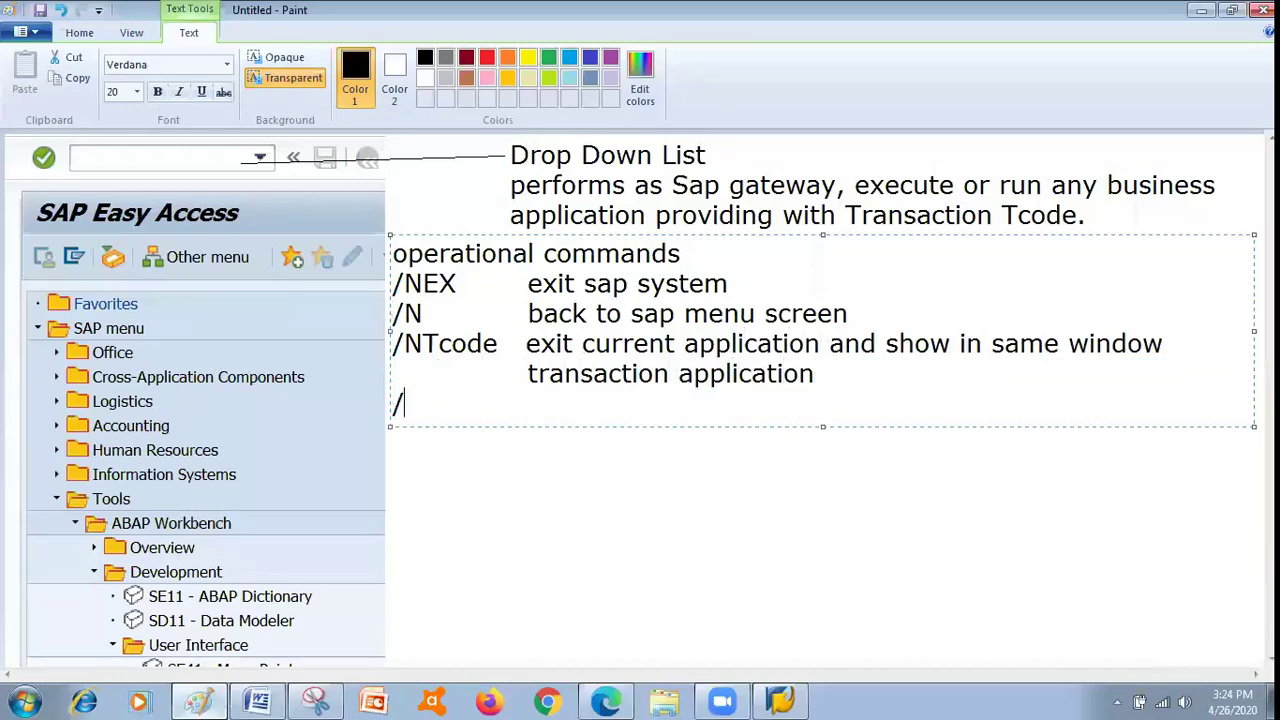
key("Caps_Lock")
type("O          ")
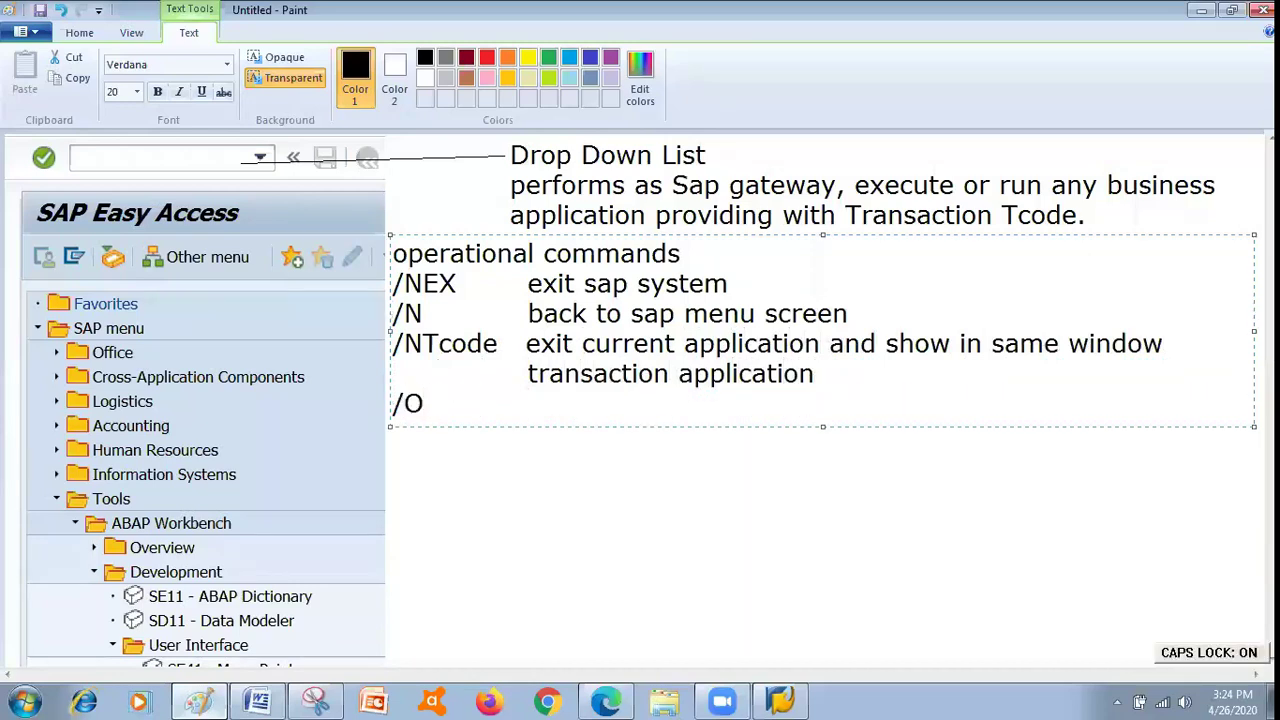
type("opens new window")
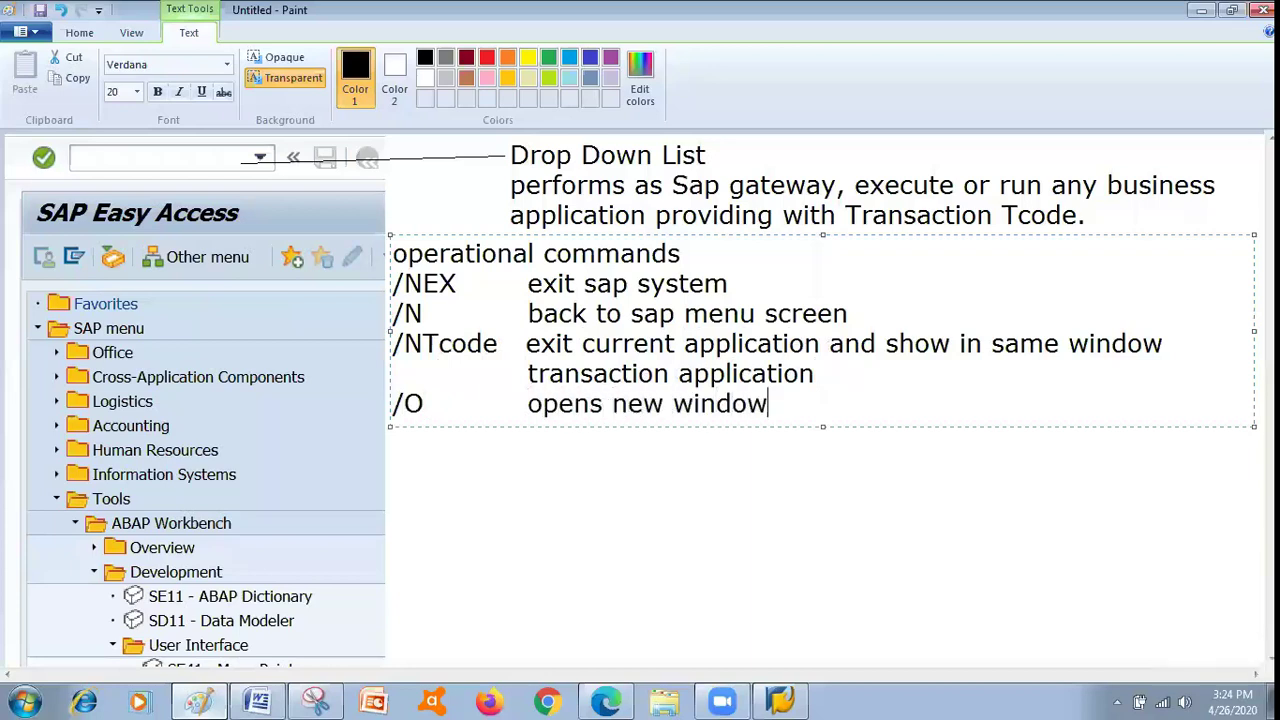
Start a new line with the code /OTcode
key("Return")
type("/")
key("Caps_Lock")
type("o")
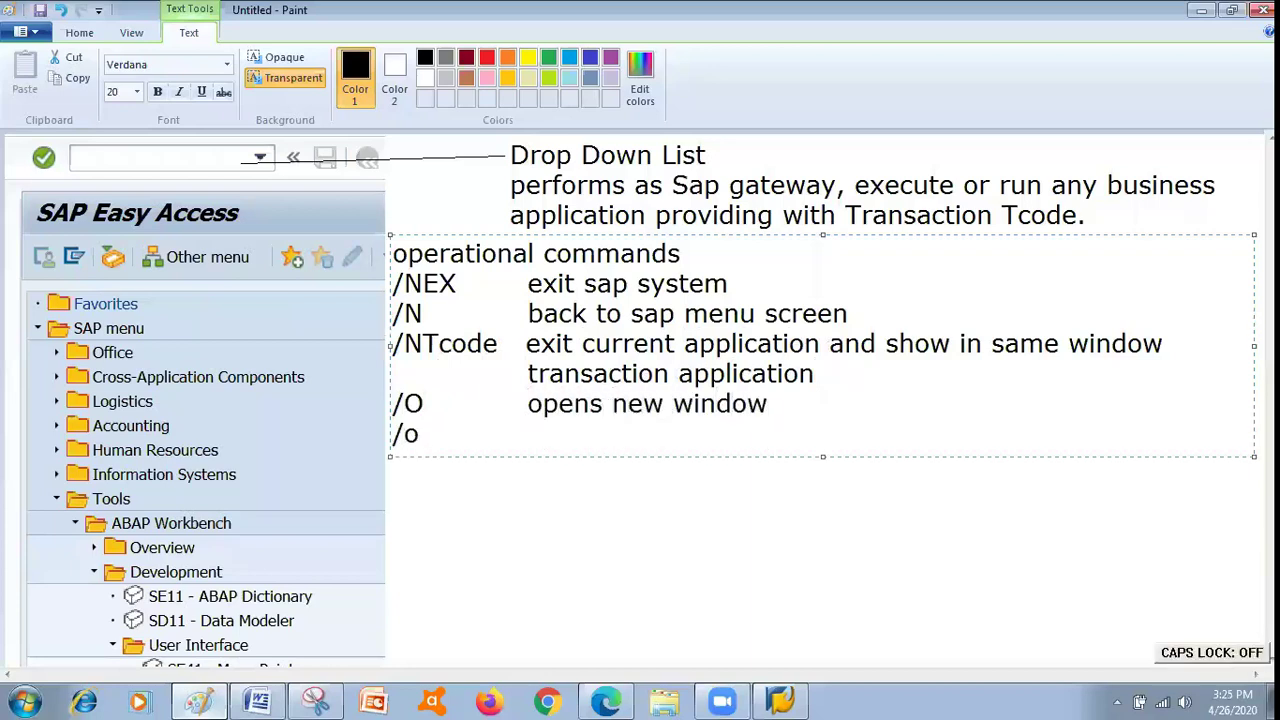
key("BackSpace")
key("Caps_Lock")
type("Otc")
key("Caps_Lock")
key("BackSpace")
key("BackSpace")
type("Tcode")
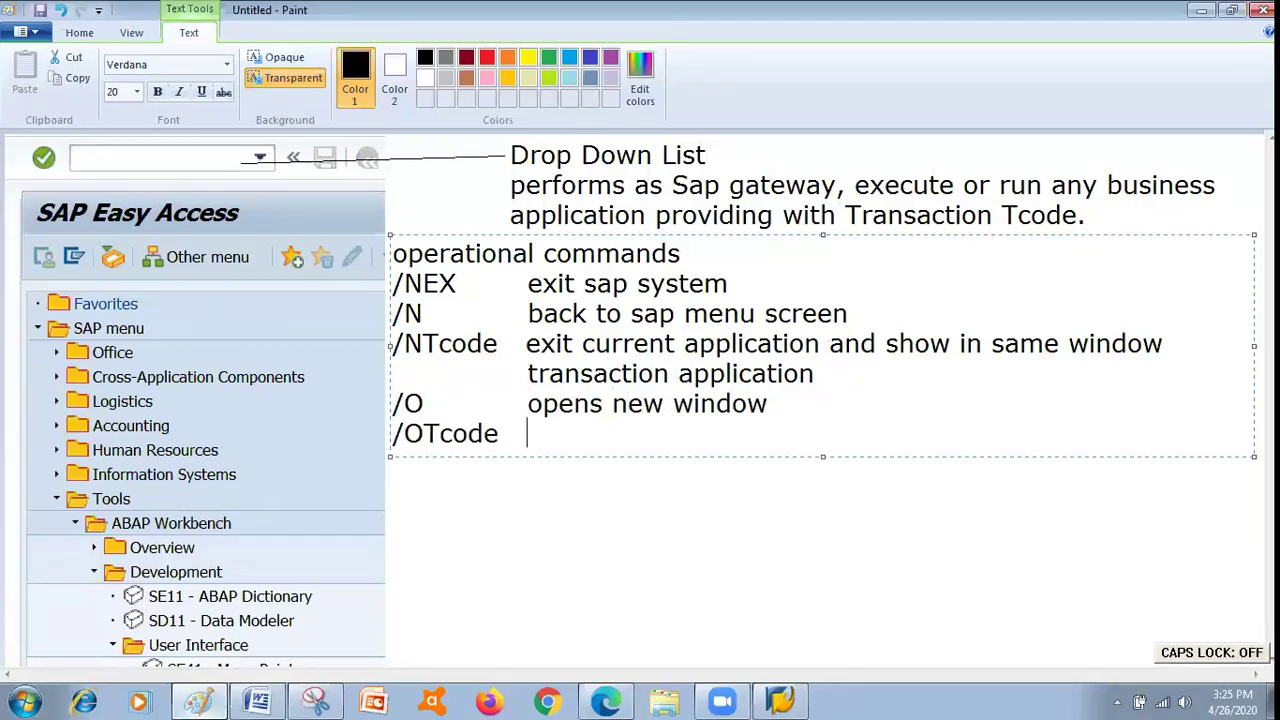
Describe /OTcode as 'Opens new session window executing transaction'
key("Caps_Lock")
type("OPEN")
key("BackSpace")
key("BackSpace")
key("Caps_Lock")
key("BackSpace")
type("pens new sess")
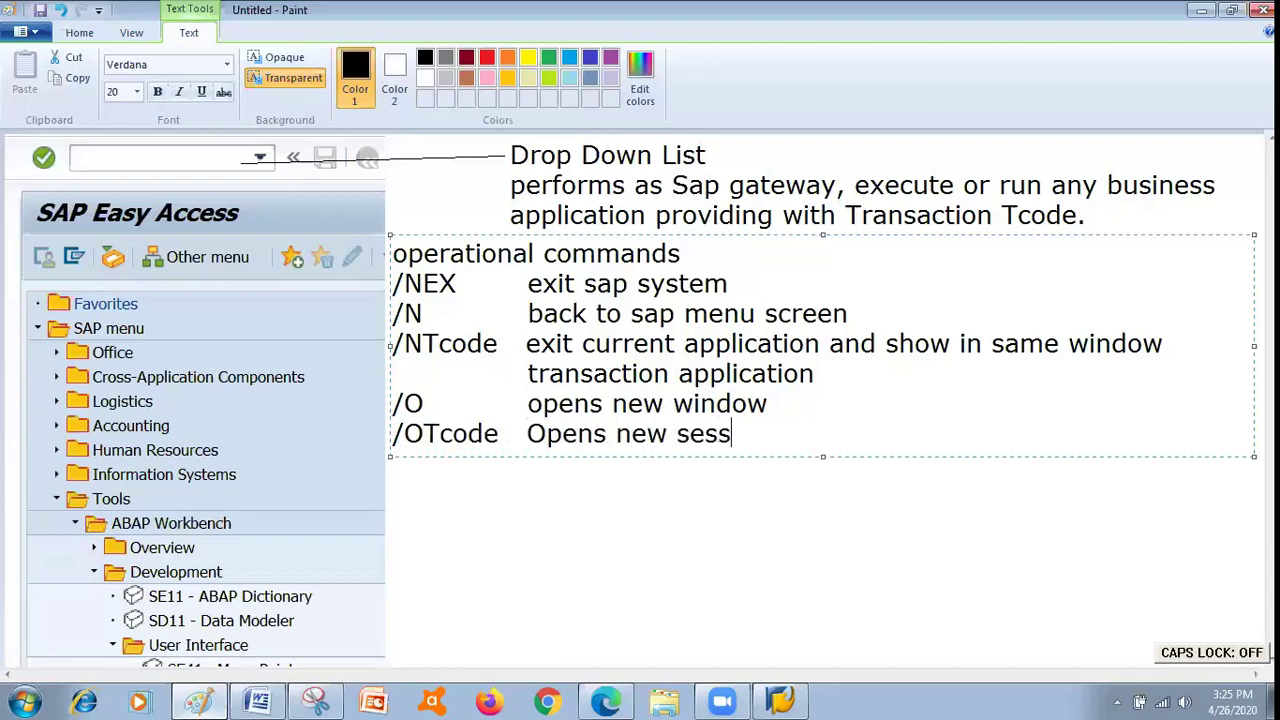
type("ino window")
key("BackSpace")
key("BackSpace")
key("BackSpace")
key("BackSpace")
key("BackSpace")
key("BackSpace")
key("BackSpace")
key("BackSpace")
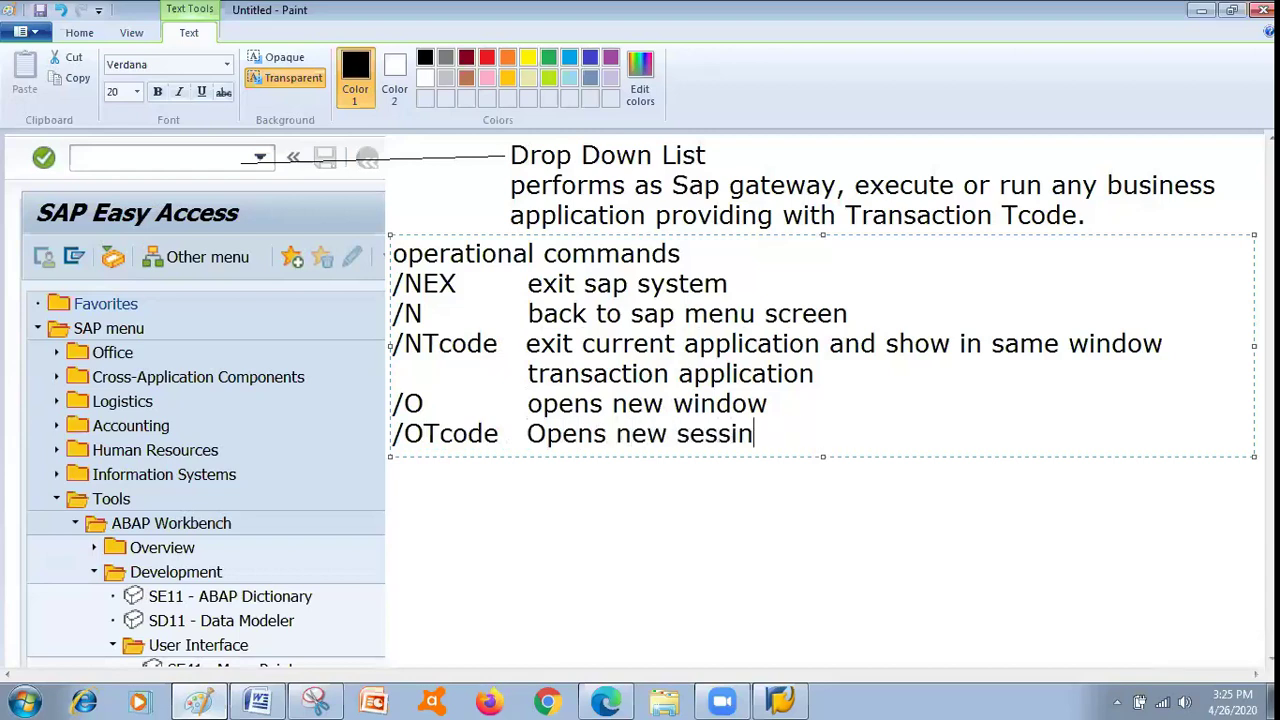
key("BackSpace")
type("on wndow")
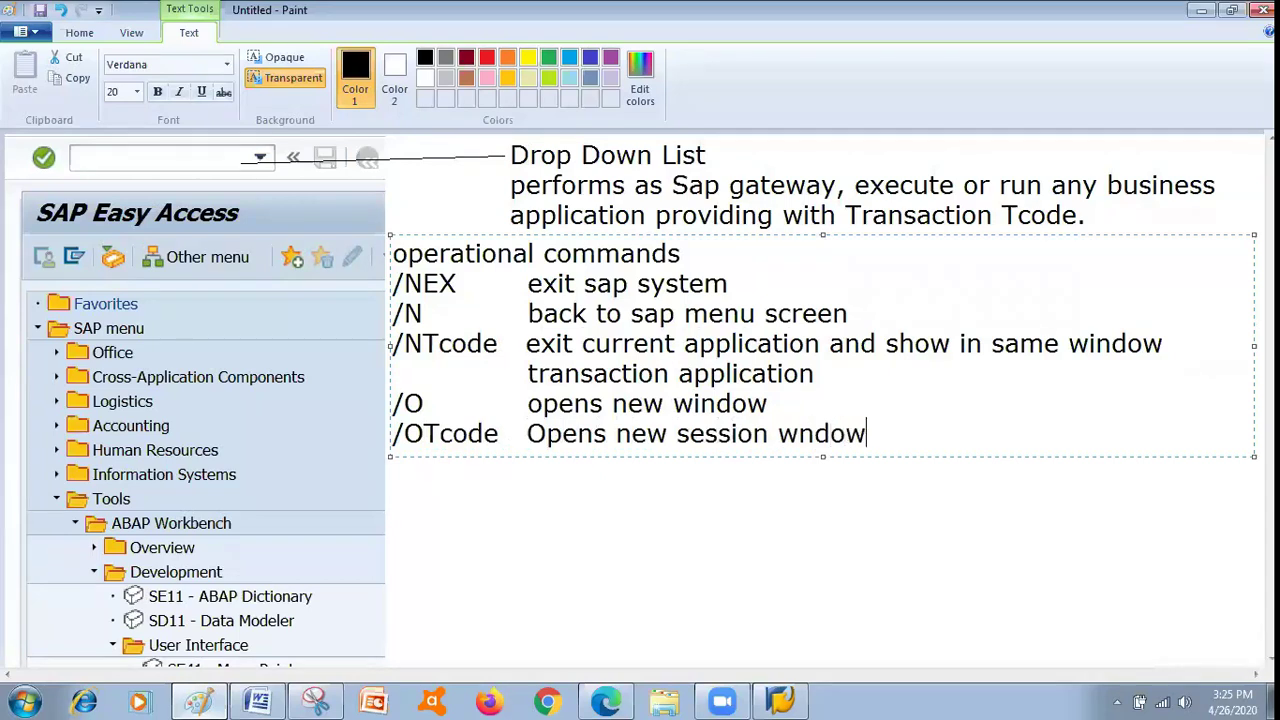
key("BackSpace")
key("BackSpace")
key("BackSpace")
key("BackSpace")
key("BackSpace")
type("windo")
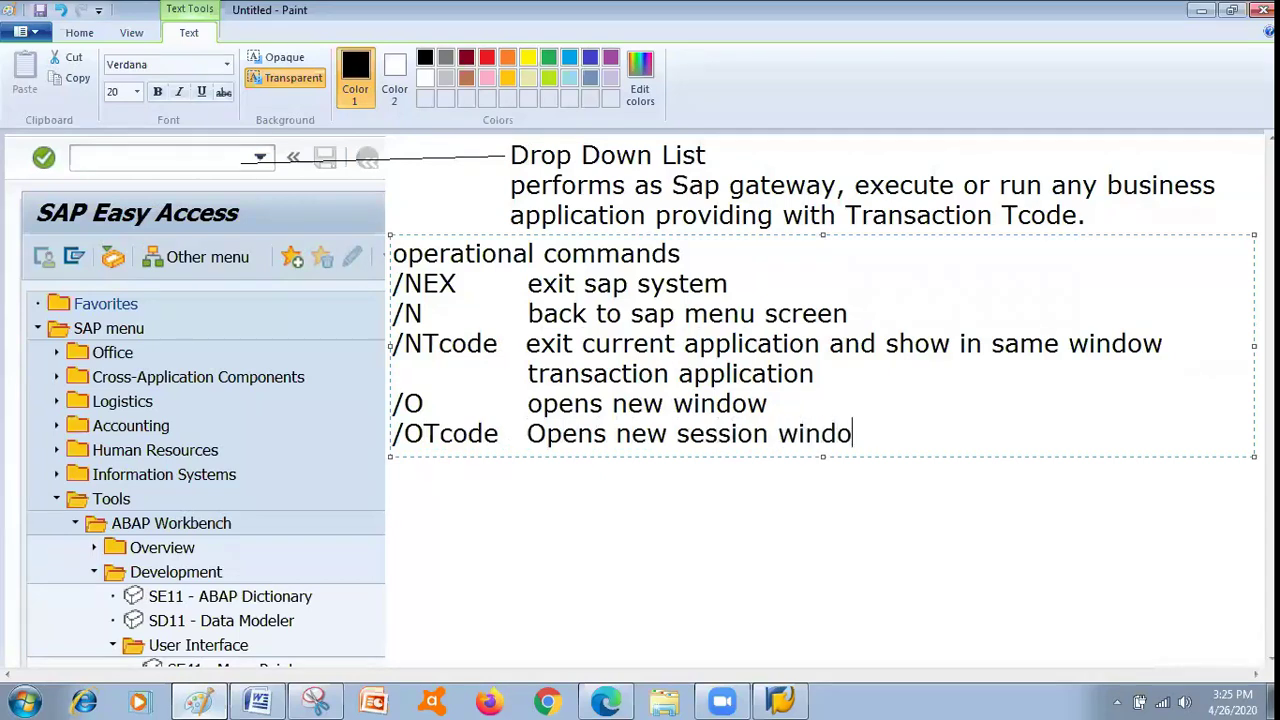
type("w execute")
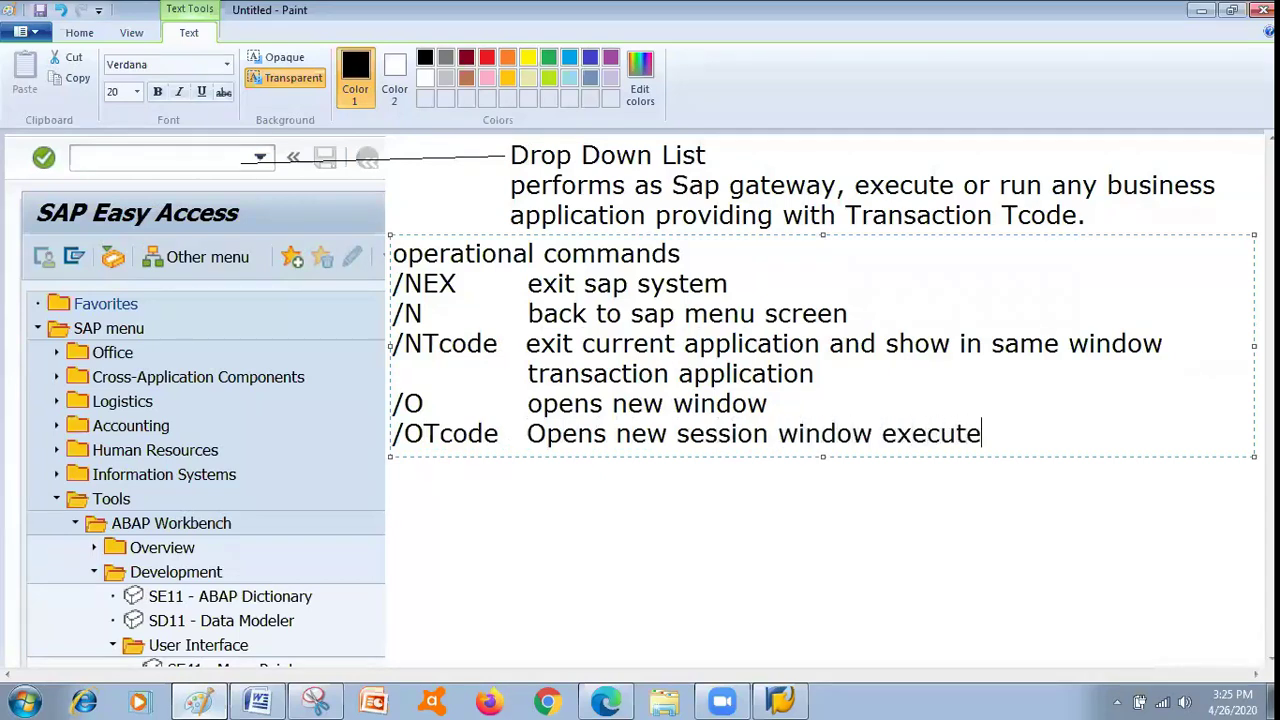
key("BackSpace")
type("ing transction")
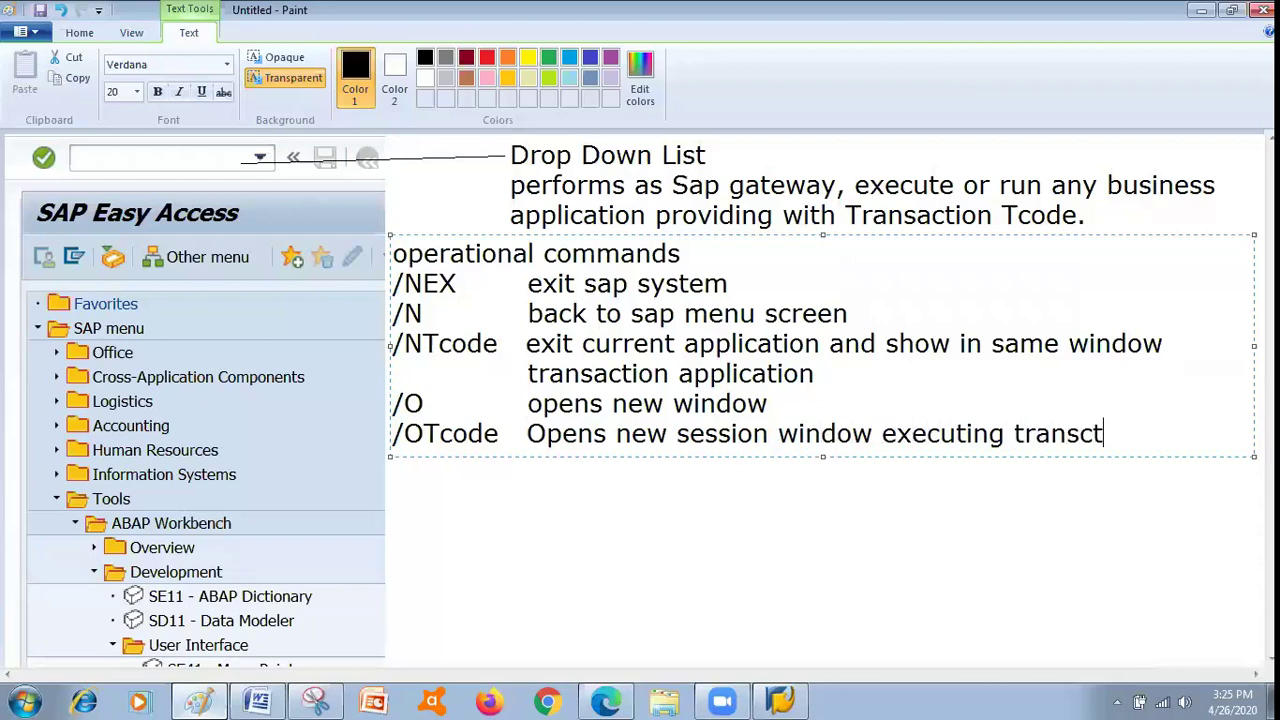
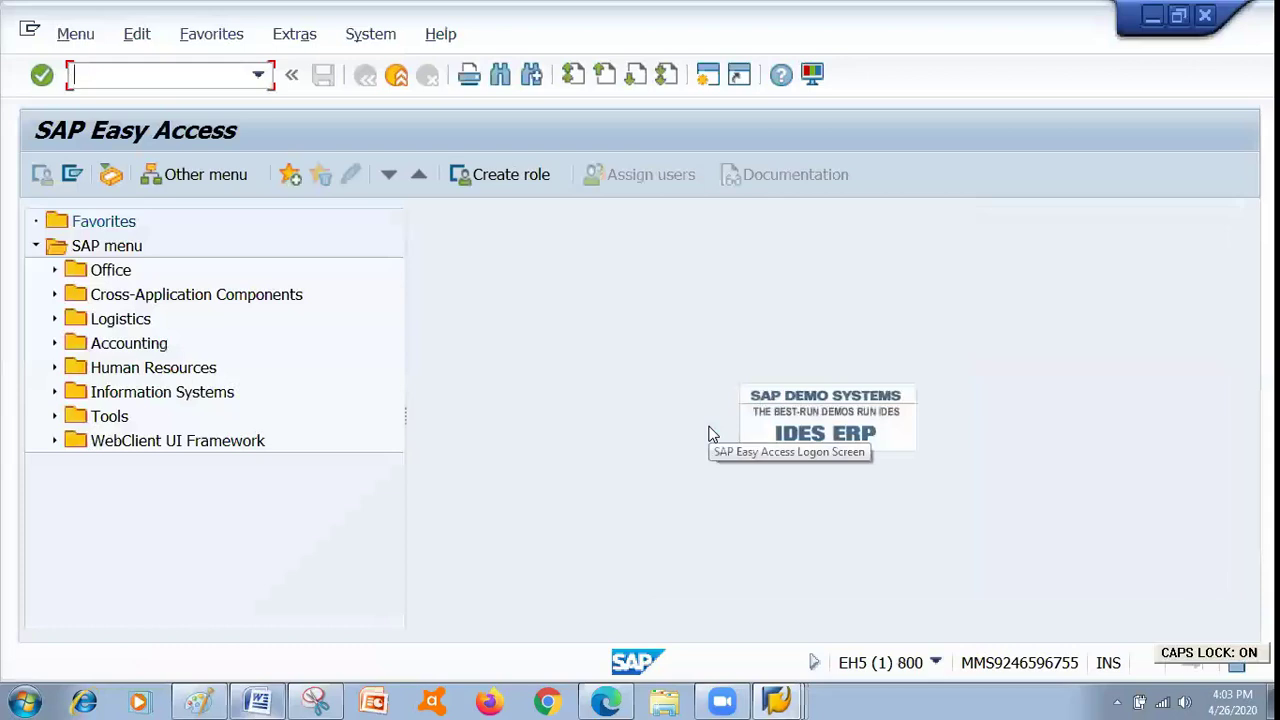
Run SE11, enter database table KNA1 and display its definition
type("SE11")
key("Return")
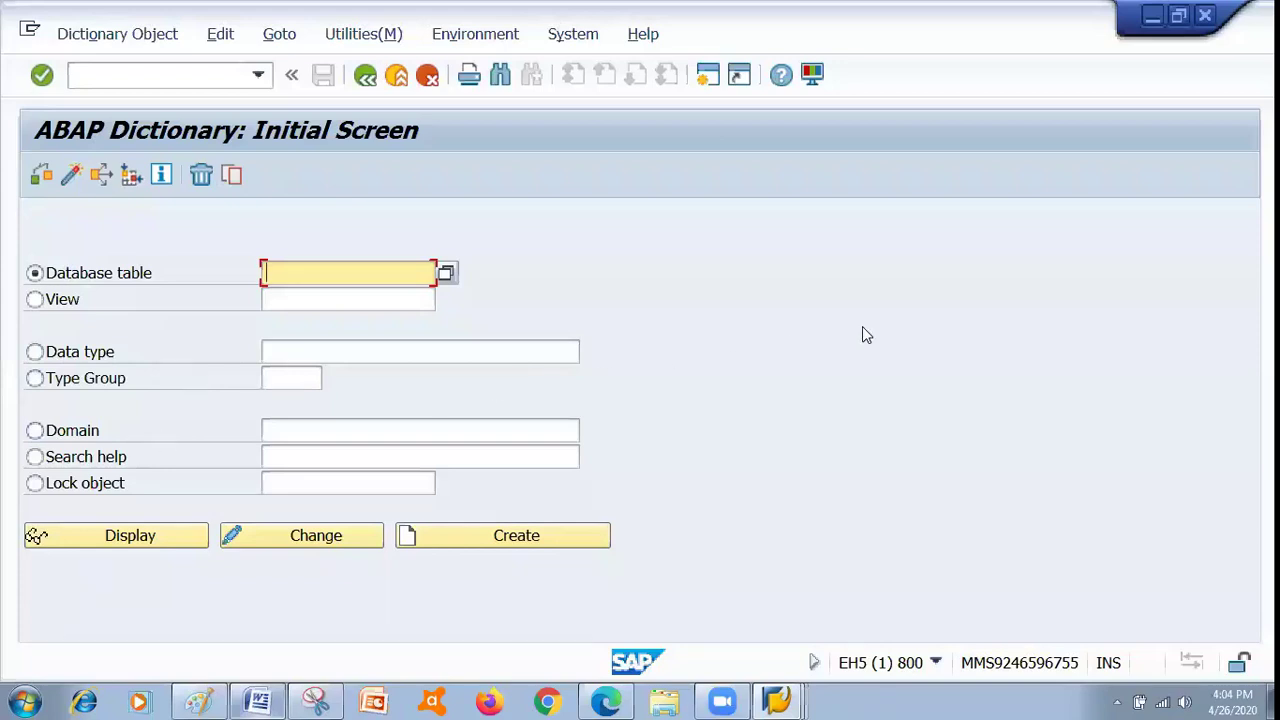
key("Caps_Lock")
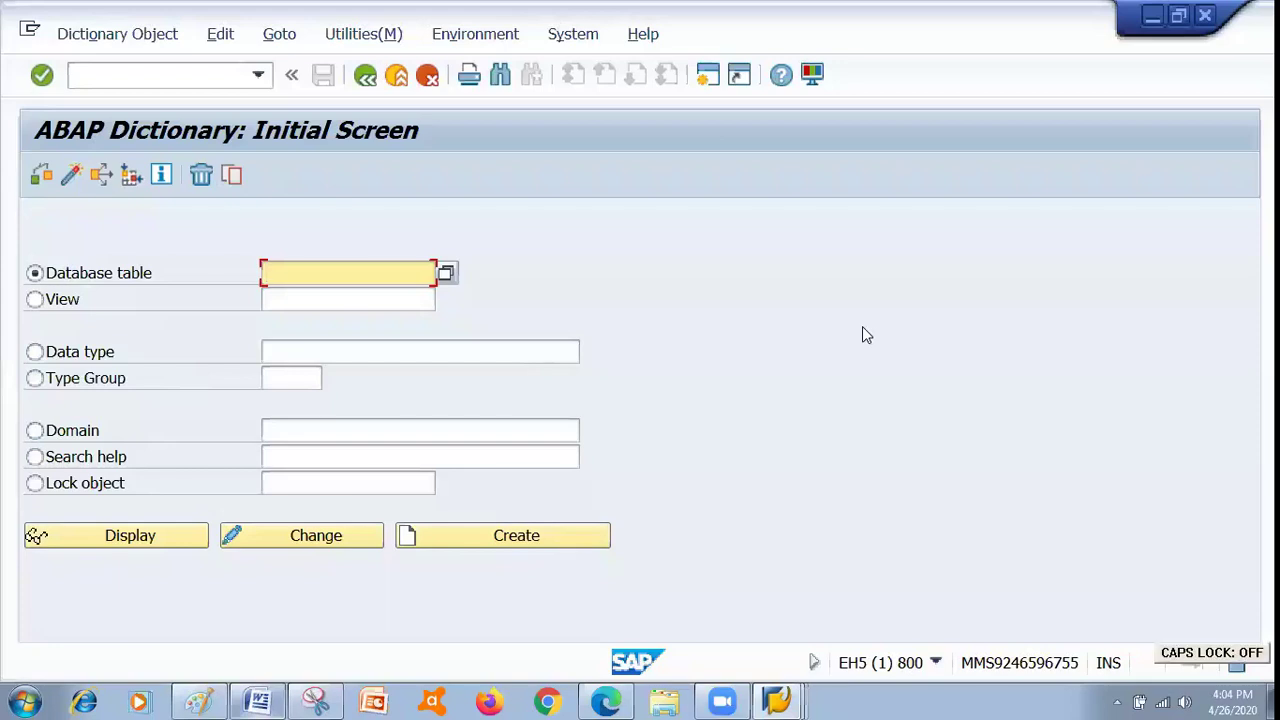
type("kn")
key("BackSpace")
key("BackSpace")
key("Caps_Lock")
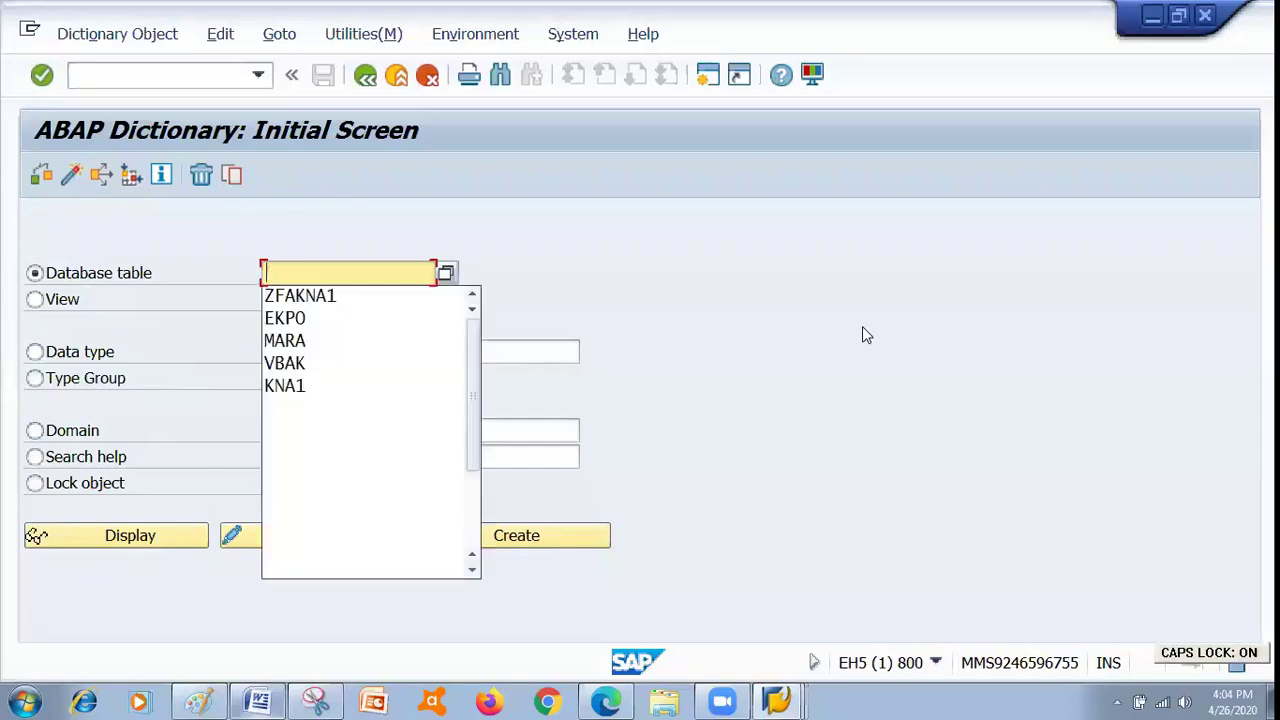
type("KNA1")
key("Escape")
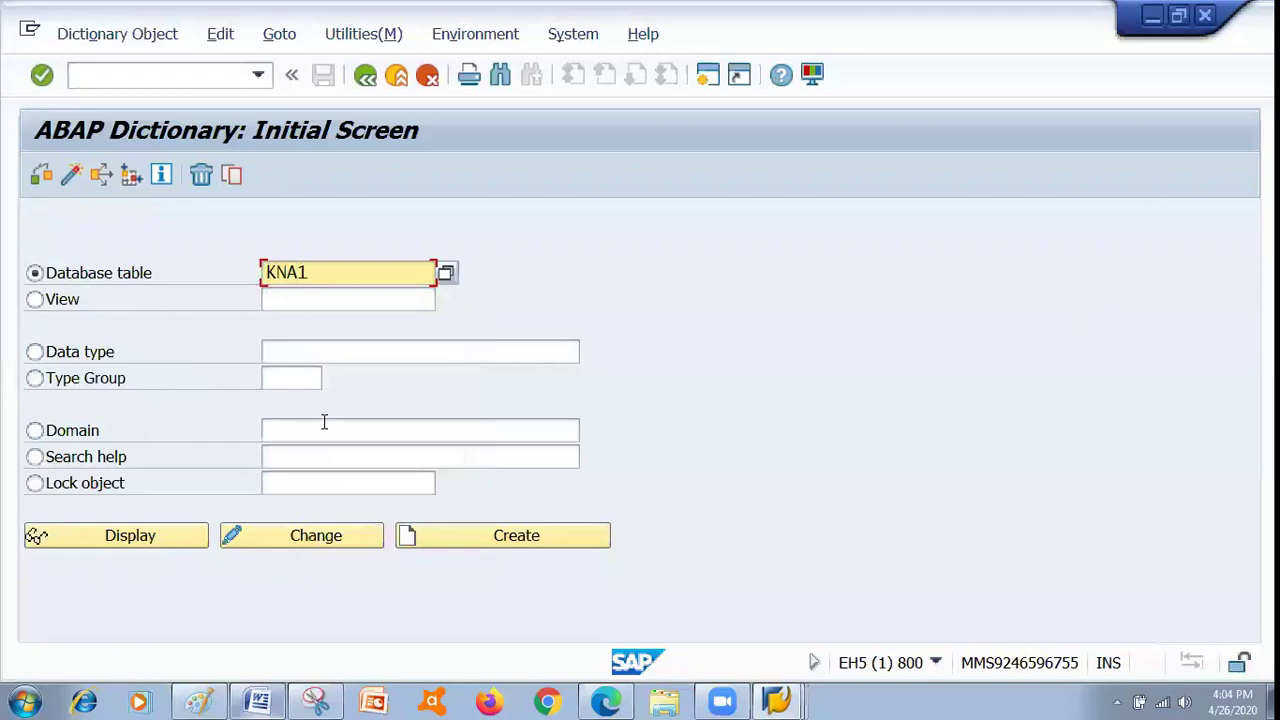
left_click(146, 536)
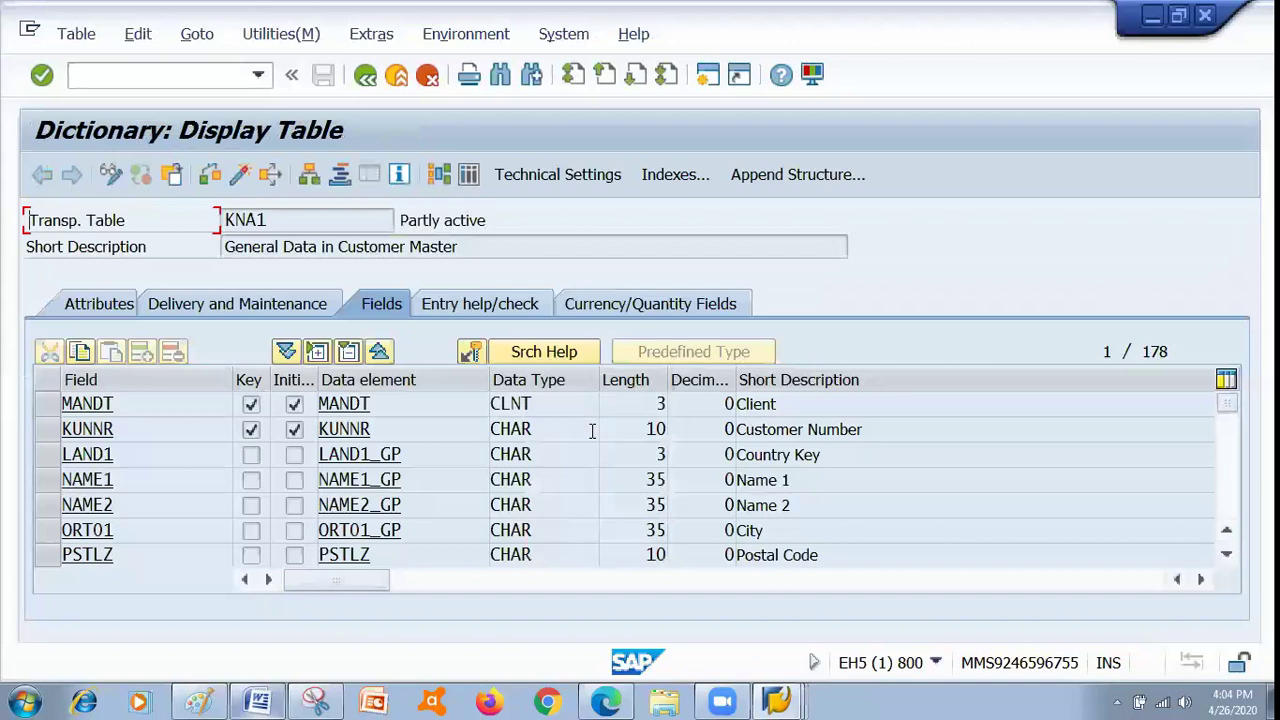
Point out KNA1's Field column and its 178-field total, then list the table's contents at 200 hits
left_click(168, 382)
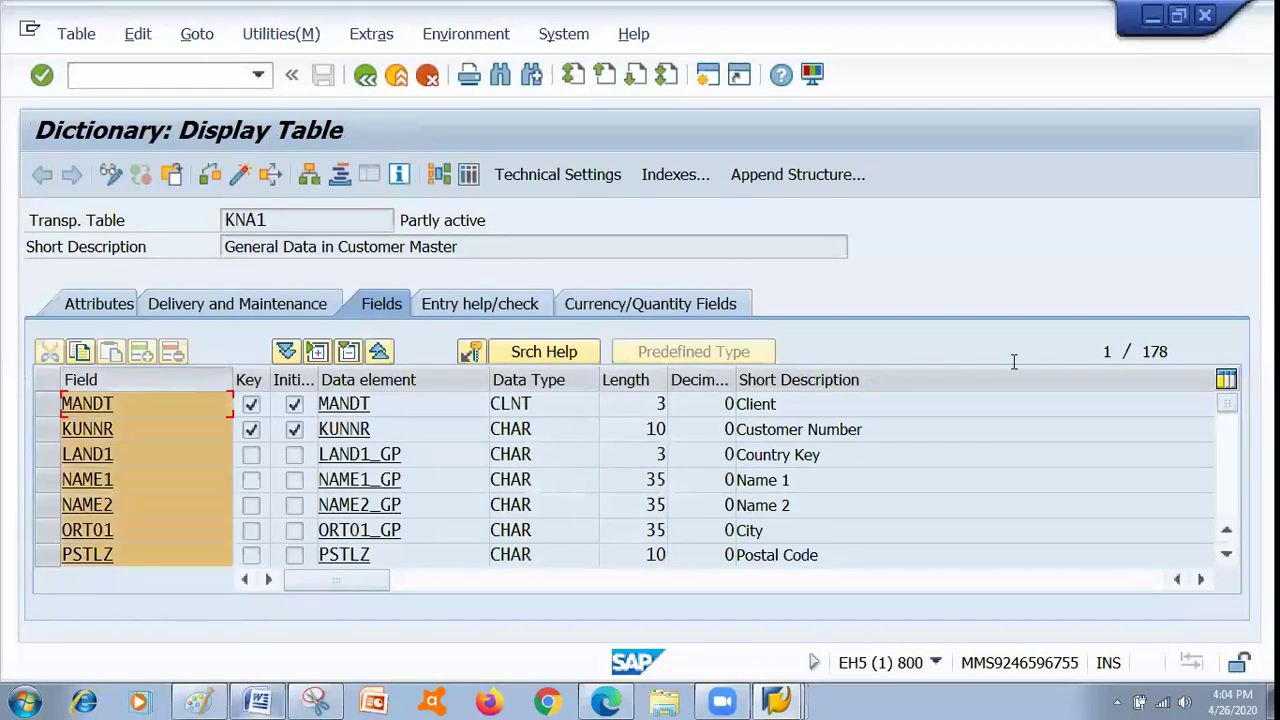
left_click(1140, 352)
left_click_drag(1140, 352, 1173, 352)
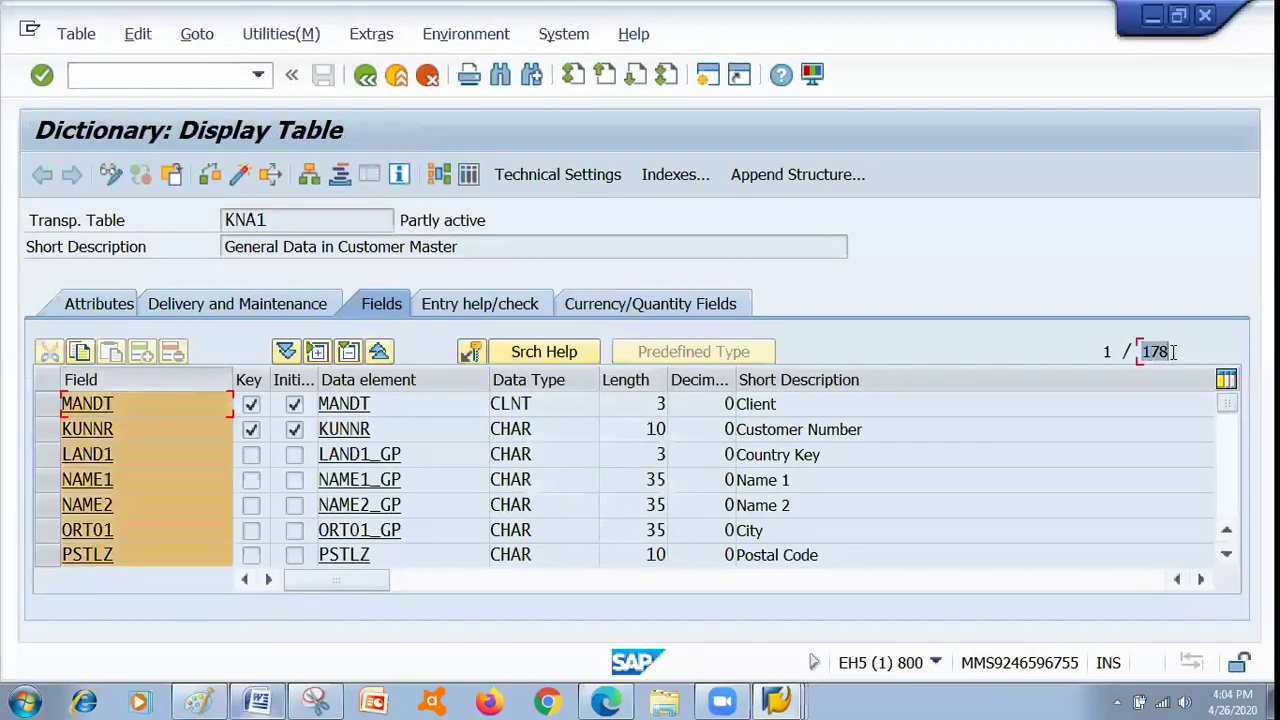
left_click(1174, 352)
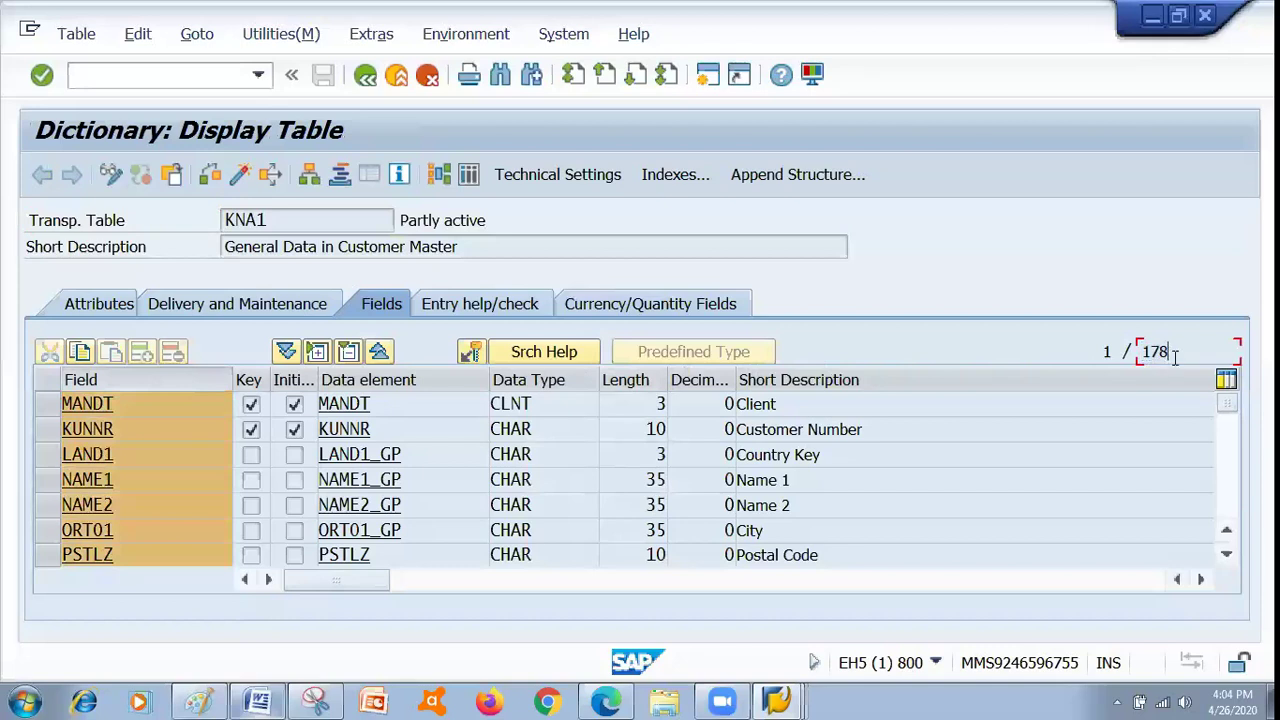
left_click(172, 380)
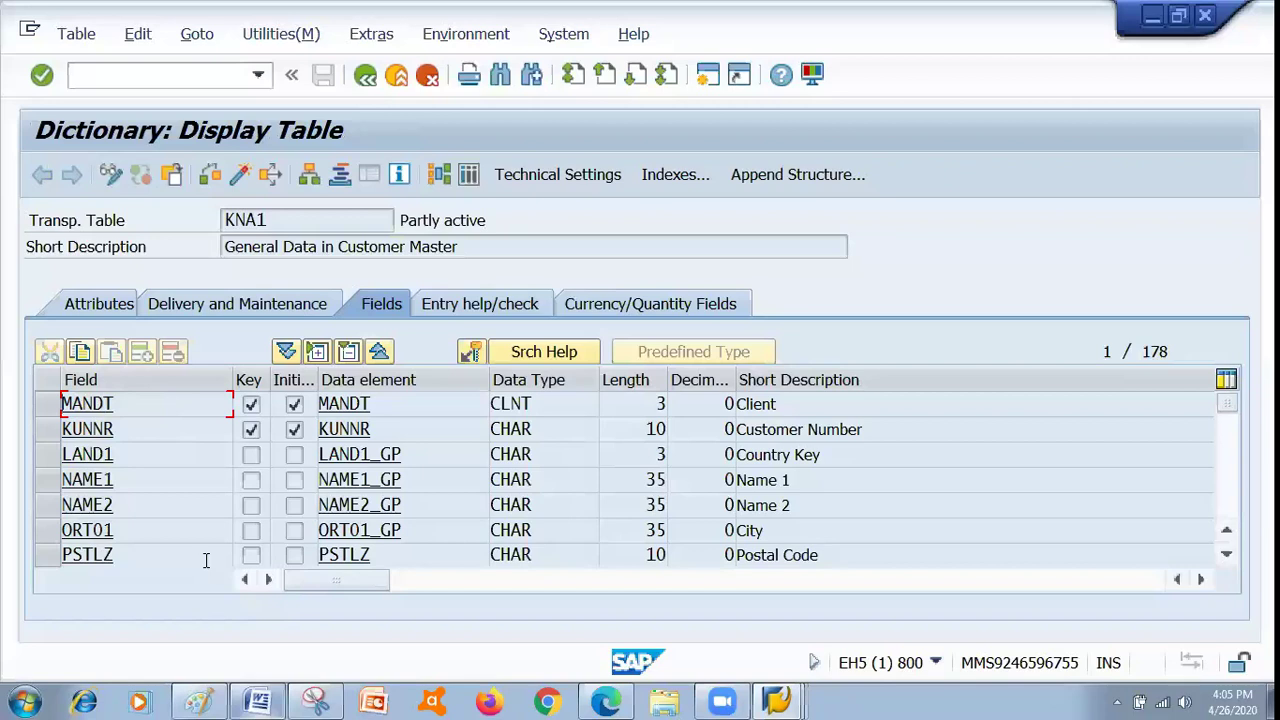
left_click(469, 174)
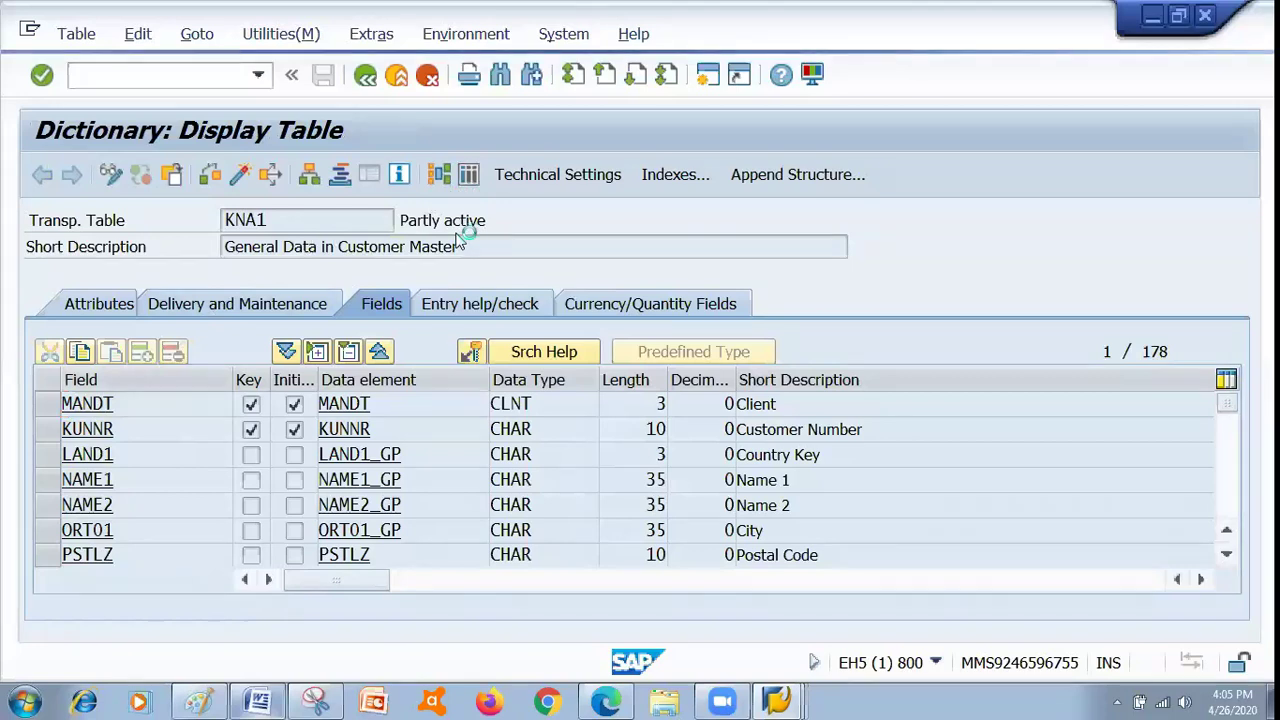
left_click(40, 175)
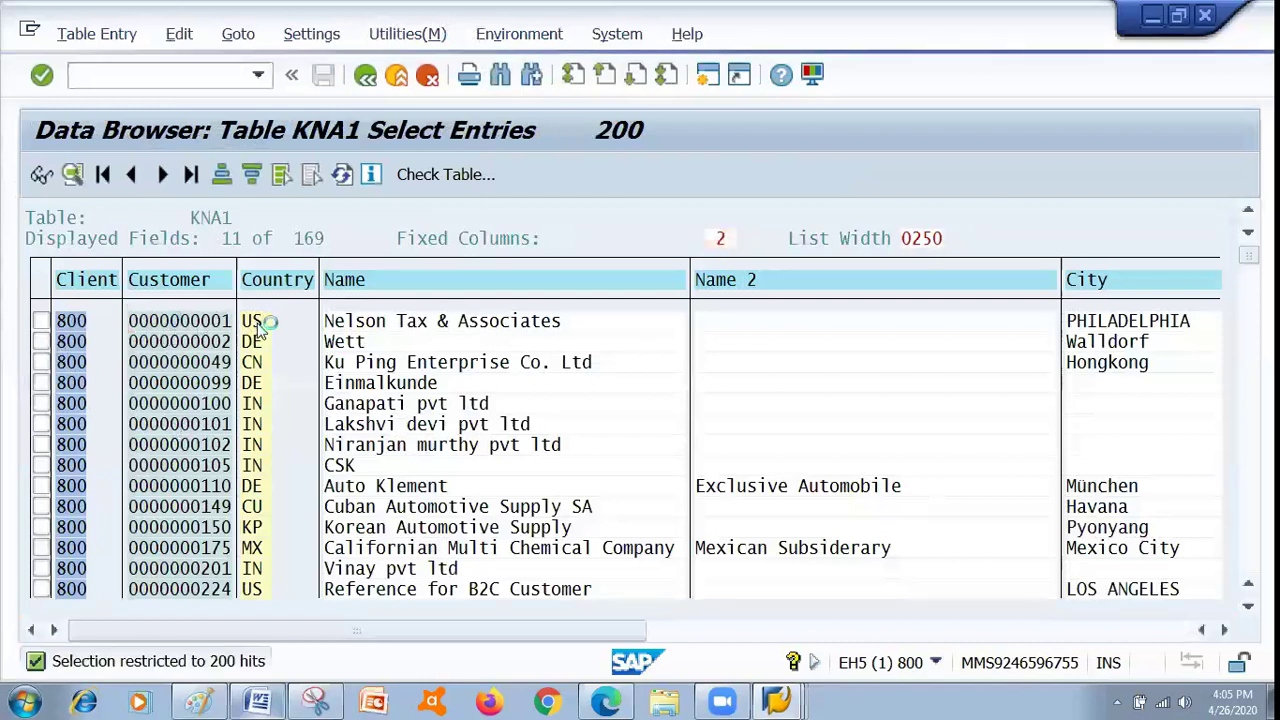
Open customer 1's full KNA1 record, scroll through it, then go back to the KNA1 definition
double_click(1175, 330)
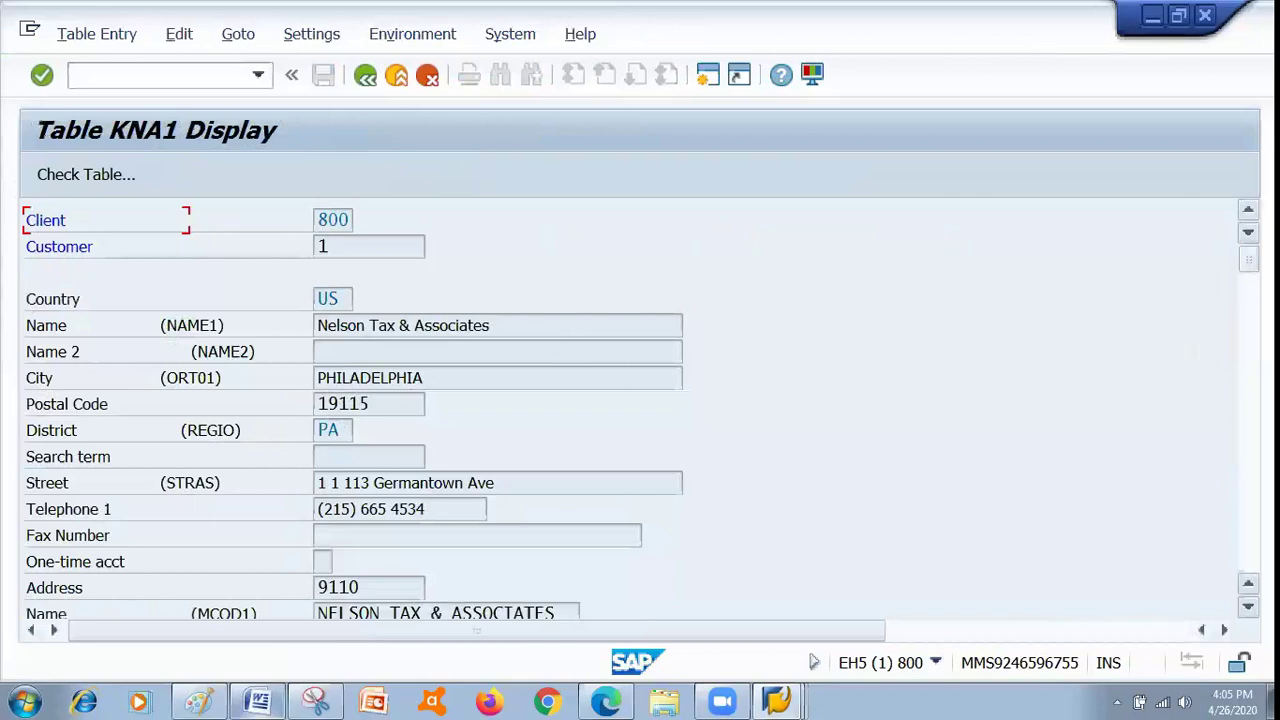
scroll(640, 410, "down", 20)
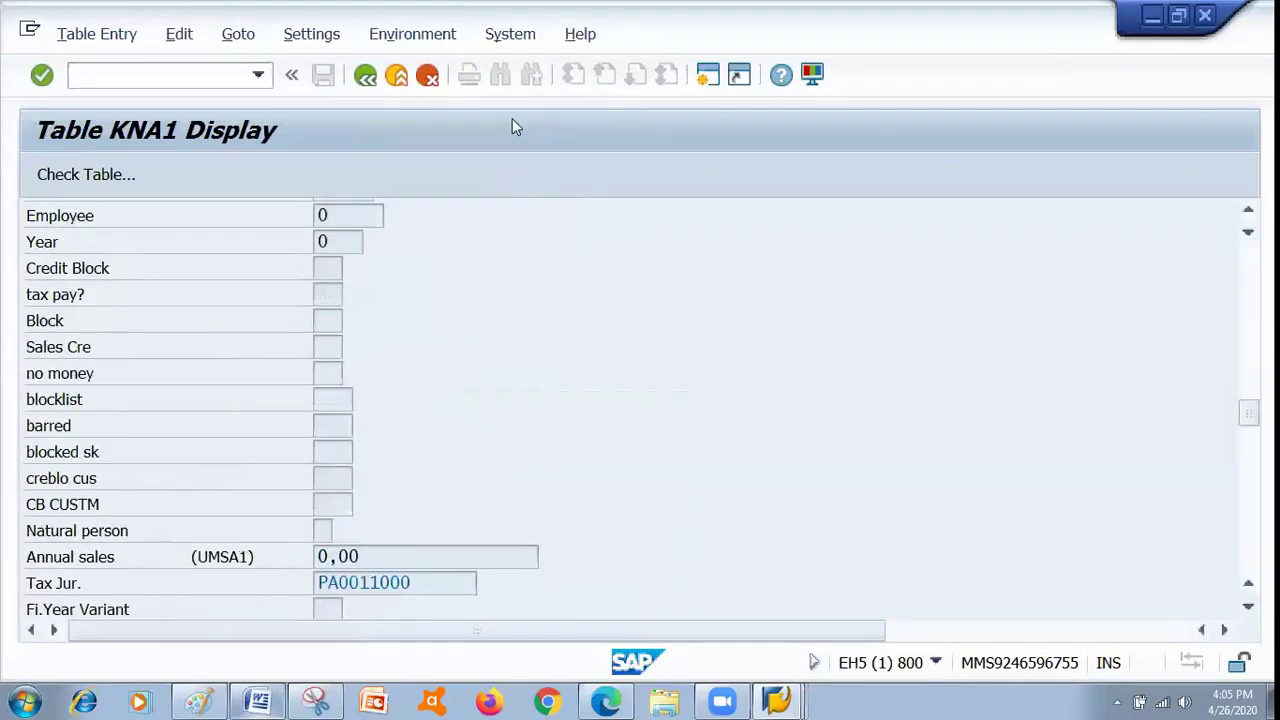
left_click(365, 75)
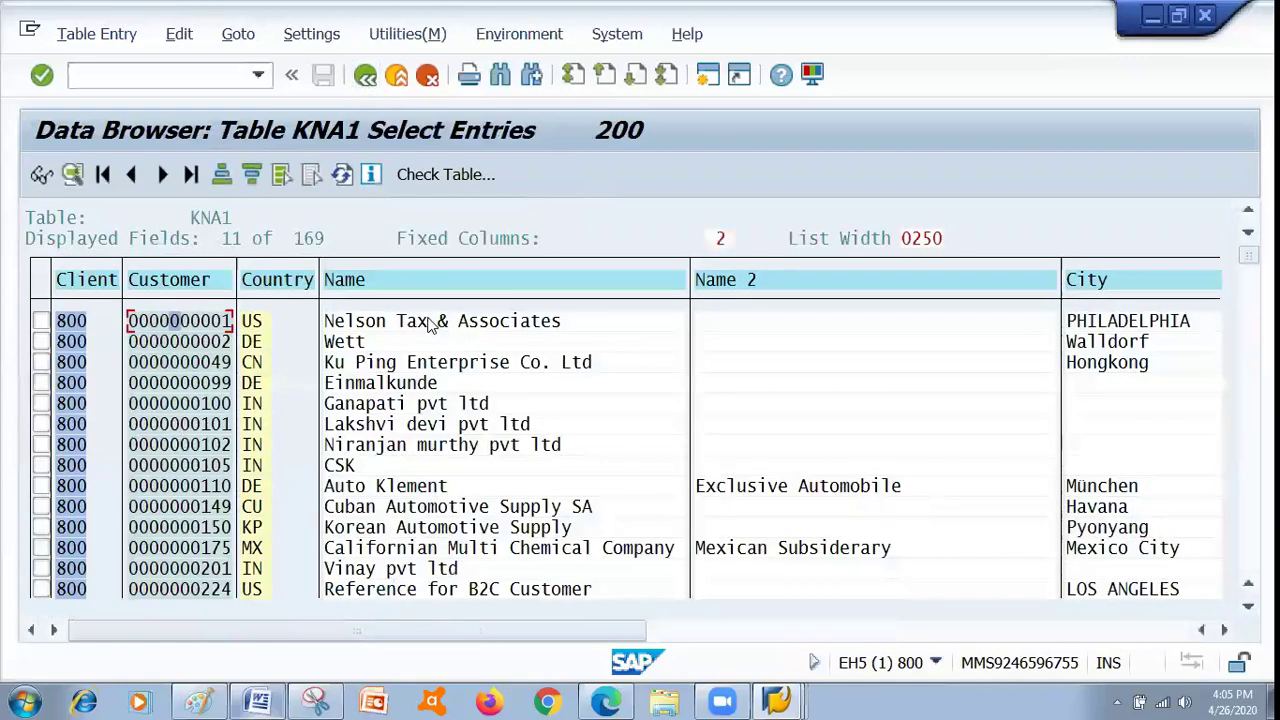
left_click(362, 80)
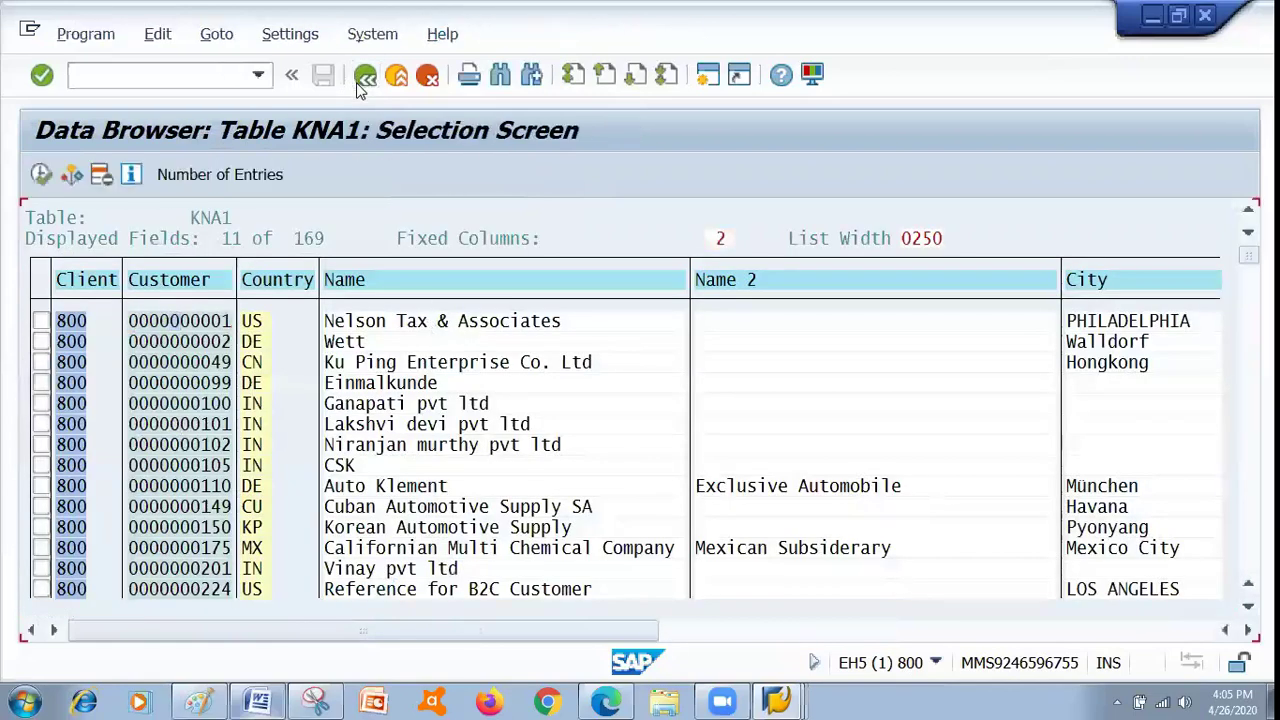
key("F3")
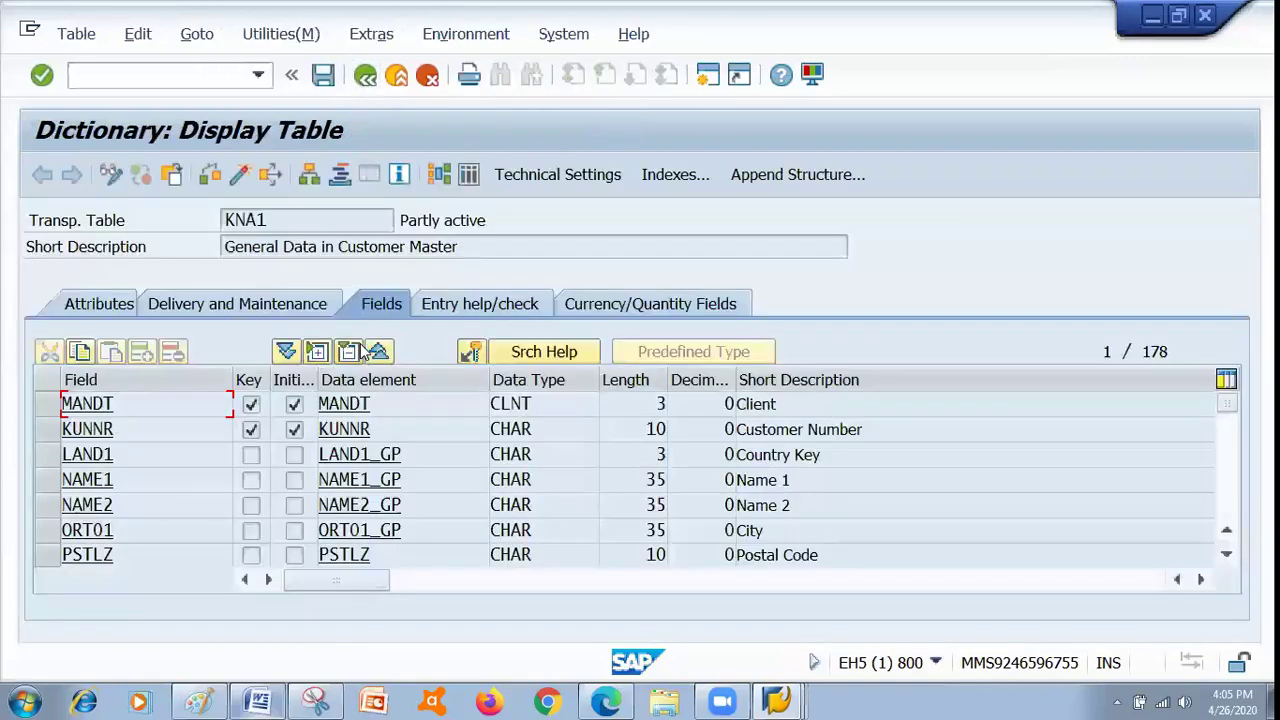
Select key fields MANDT and KUNNR, widen the Key column, and highlight MANDT's type CLNT
left_click(43, 409)
left_click(41, 431)
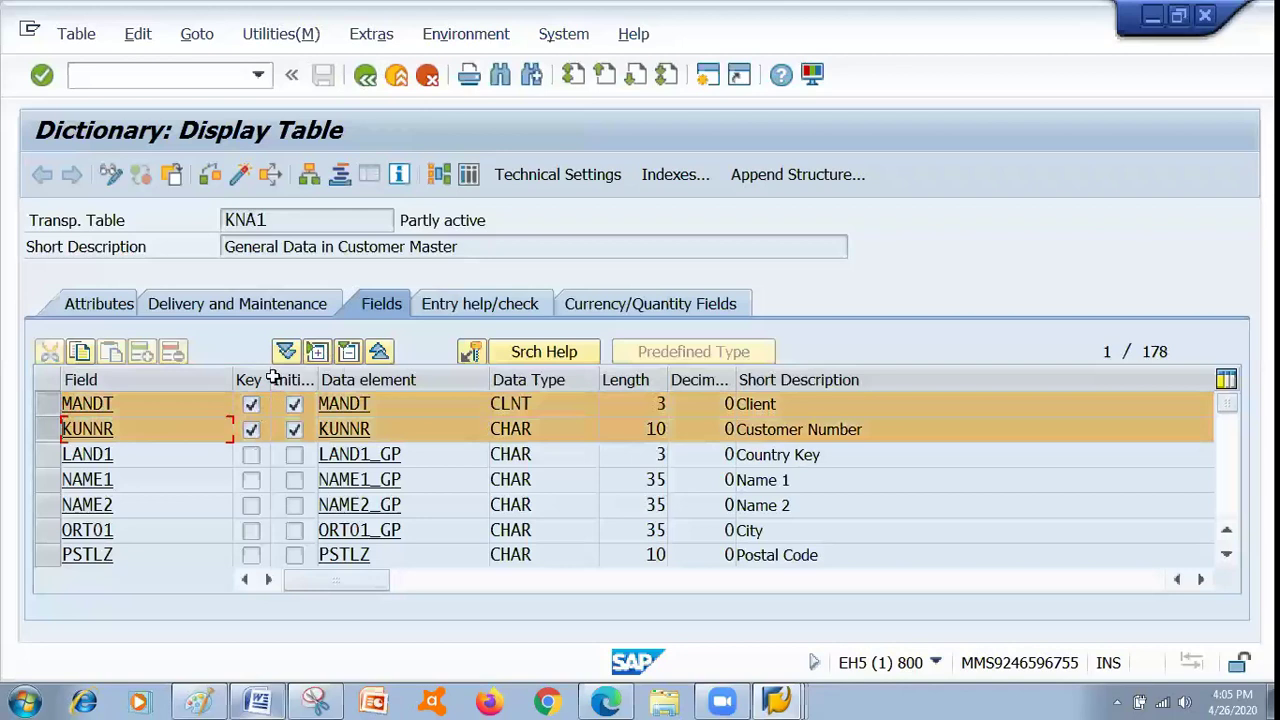
left_click_drag(268, 379, 296, 425)
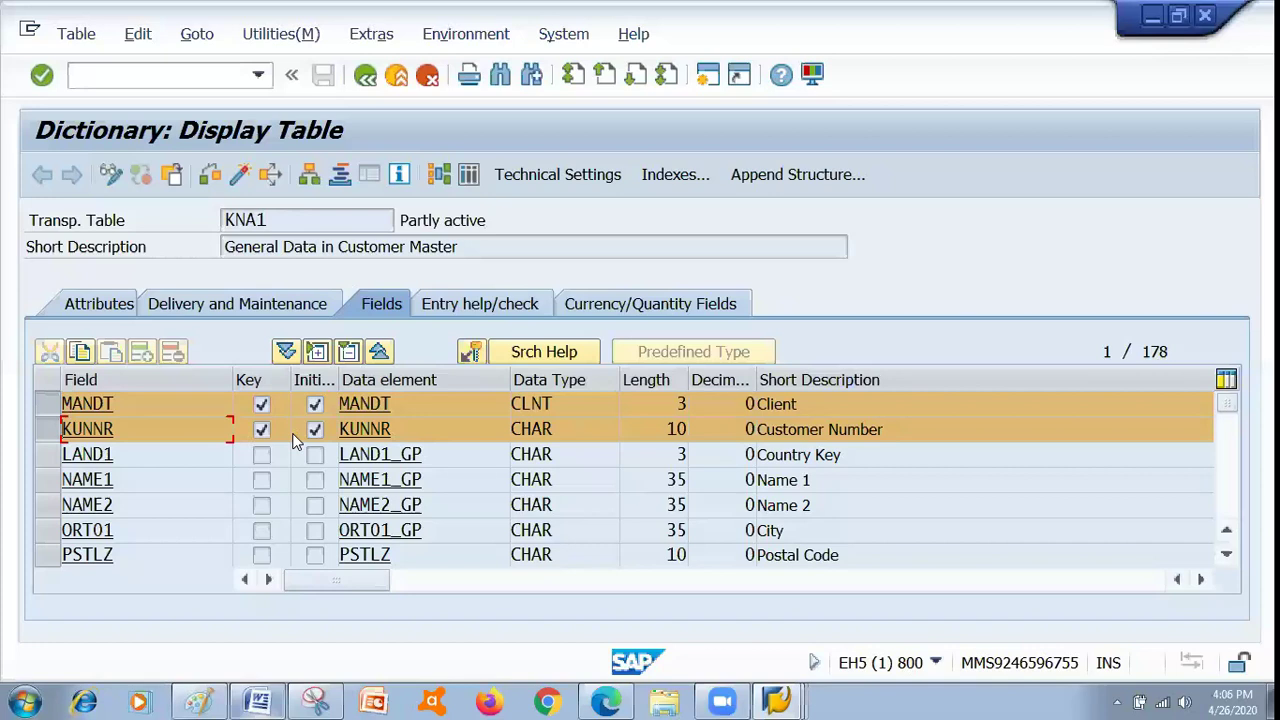
left_click(45, 438)
left_click(126, 400)
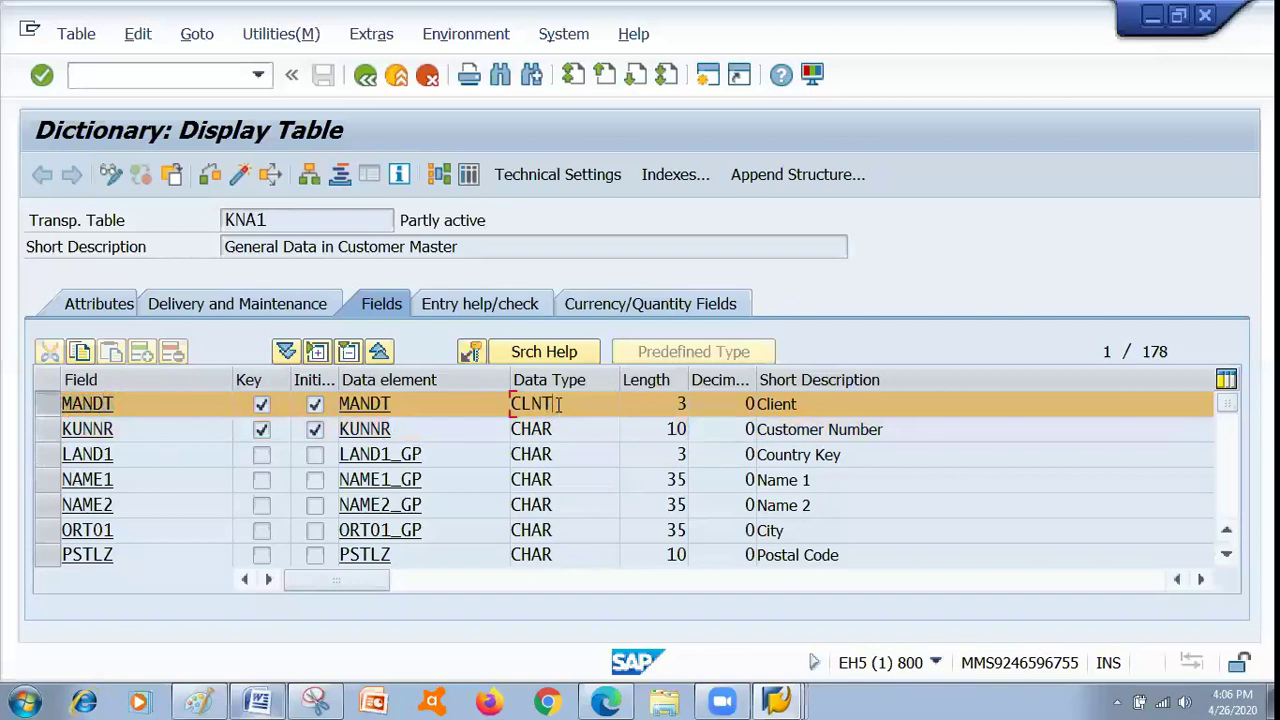
left_click_drag(557, 404, 508, 402)
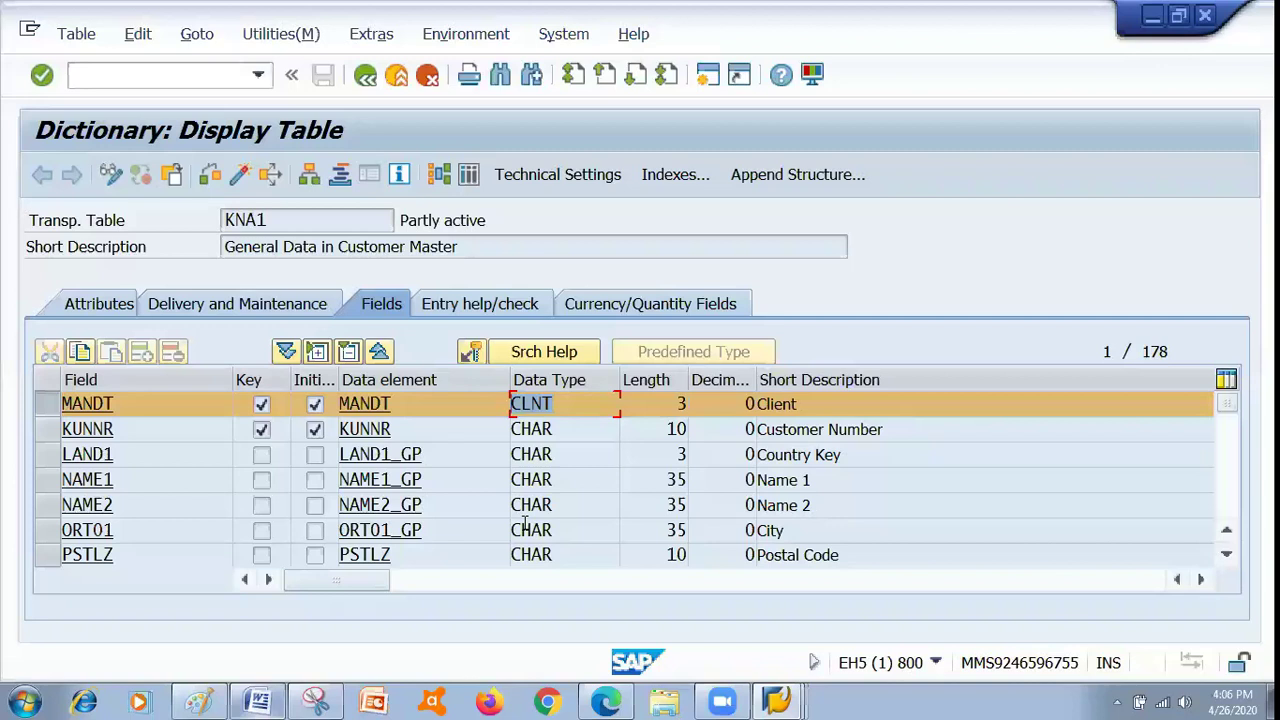
Check the system and client information, then highlight KUNNR's Customer Number description
left_click(938, 663)
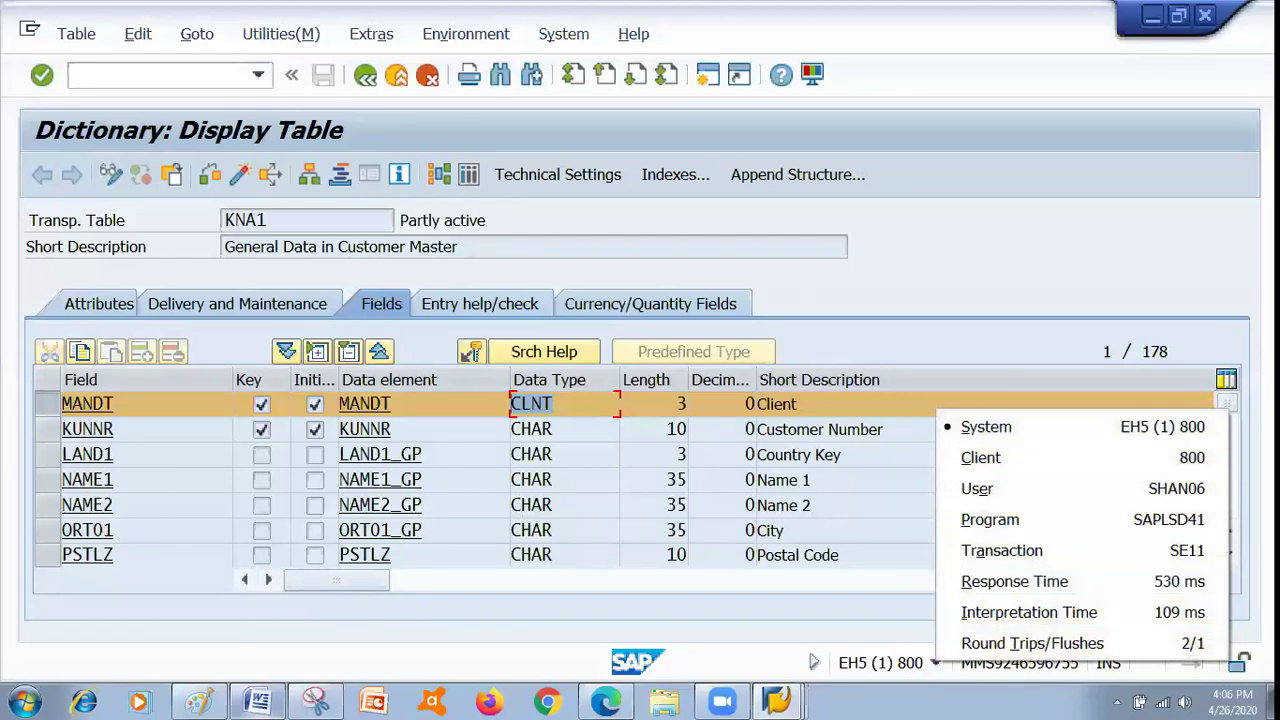
left_click(1038, 281)
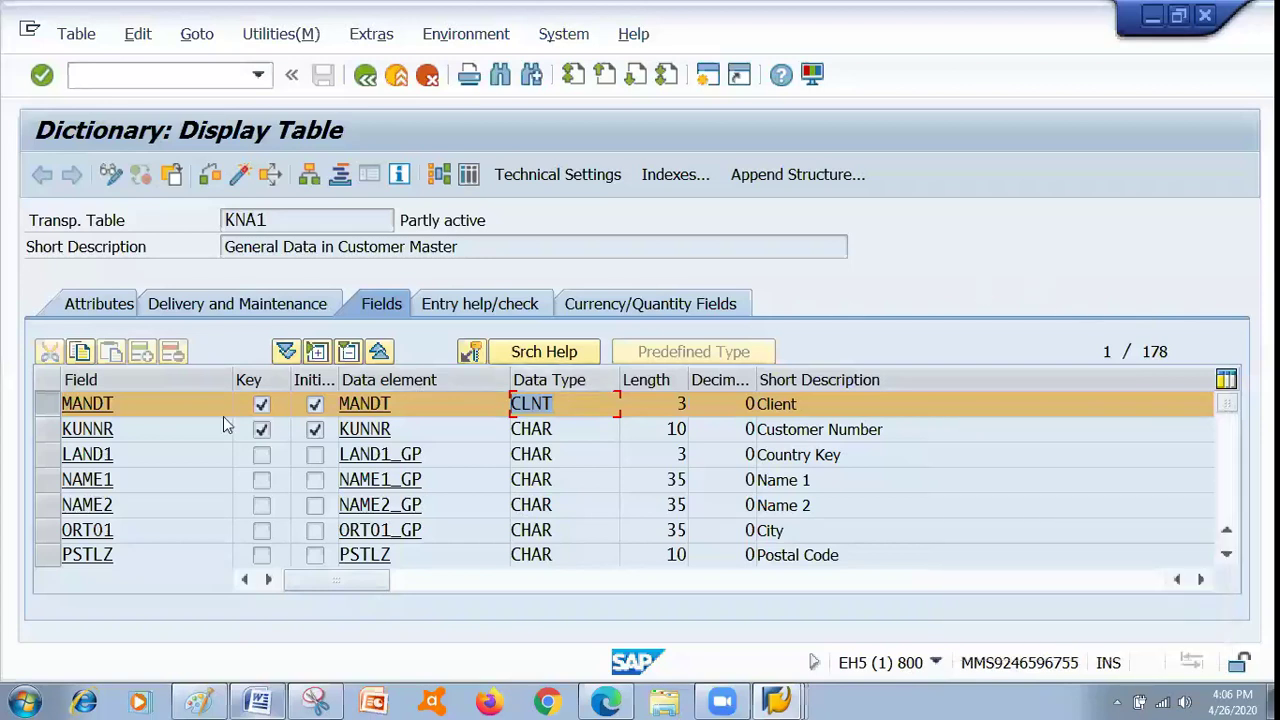
left_click(49, 435)
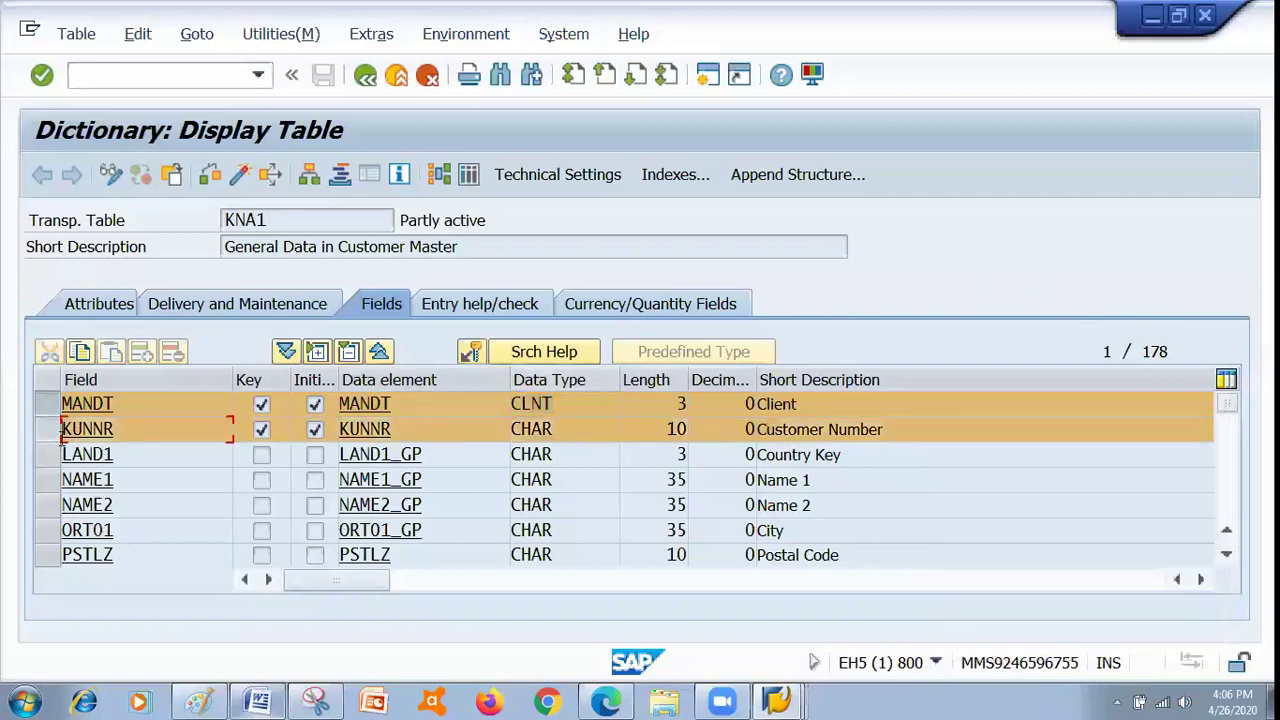
left_click_drag(889, 429, 764, 429)
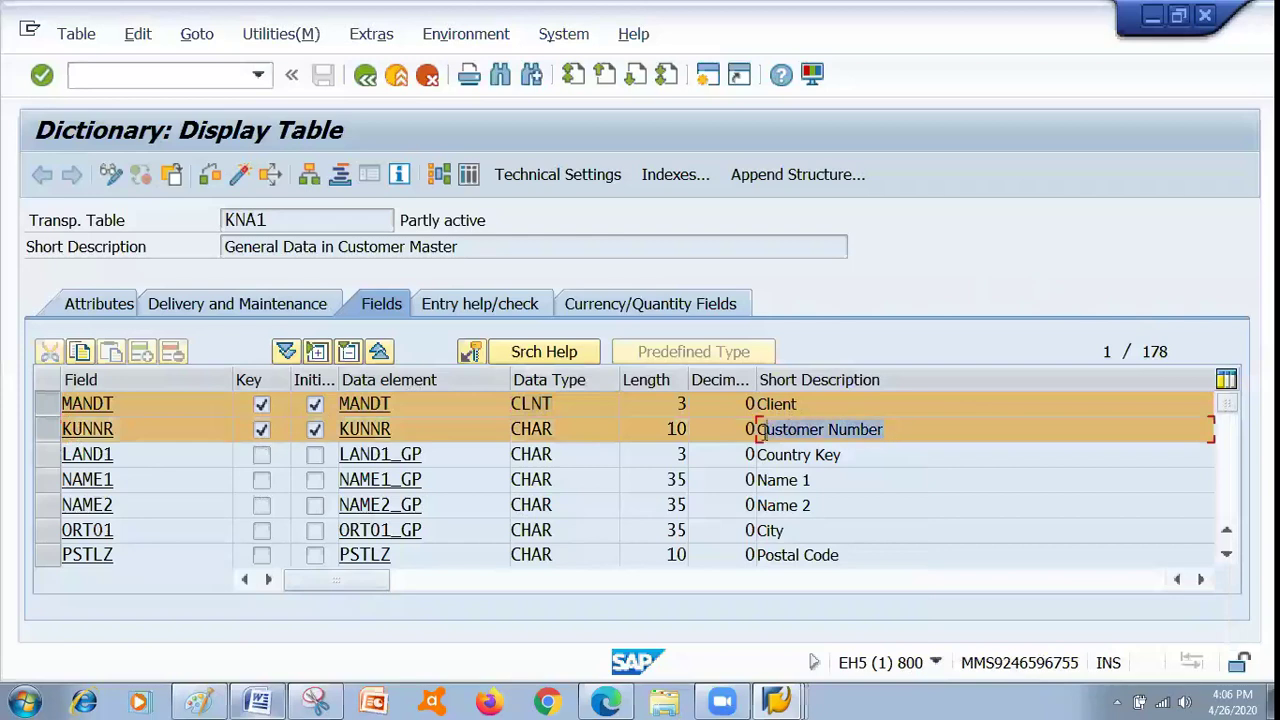
left_click(55, 432)
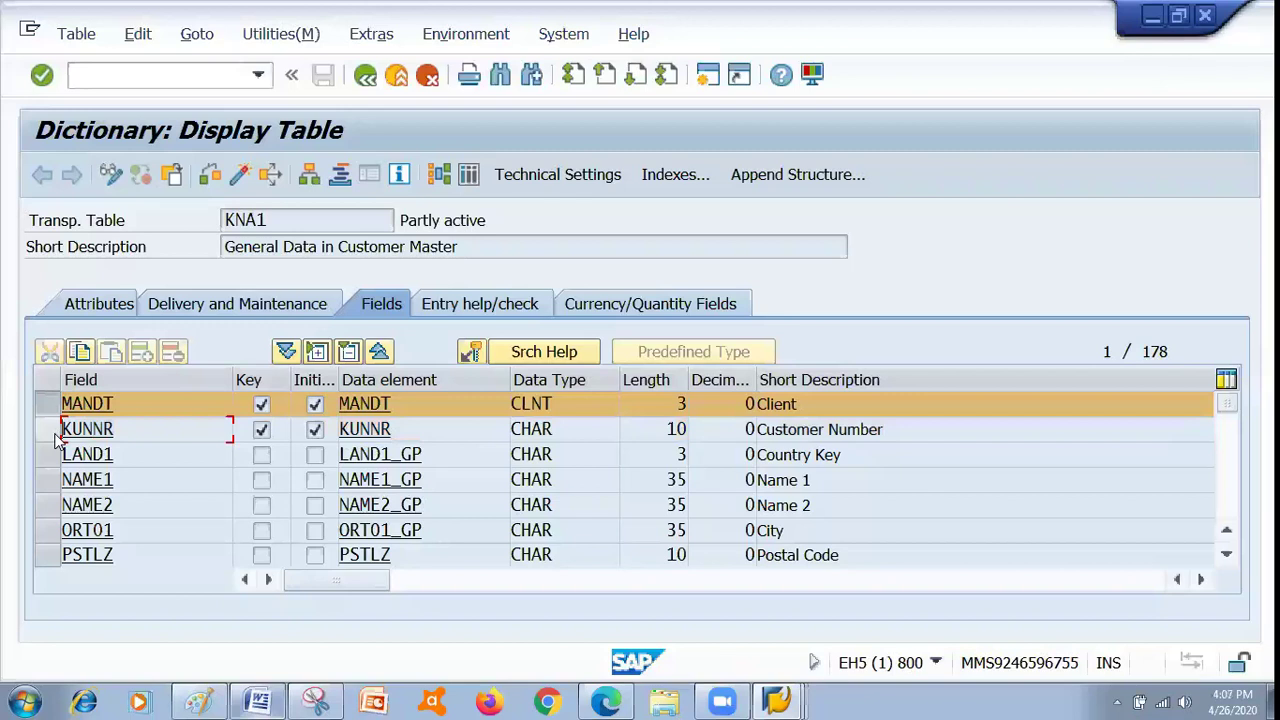
left_click(261, 405)
left_click(260, 430)
left_click_drag(338, 381, 378, 381)
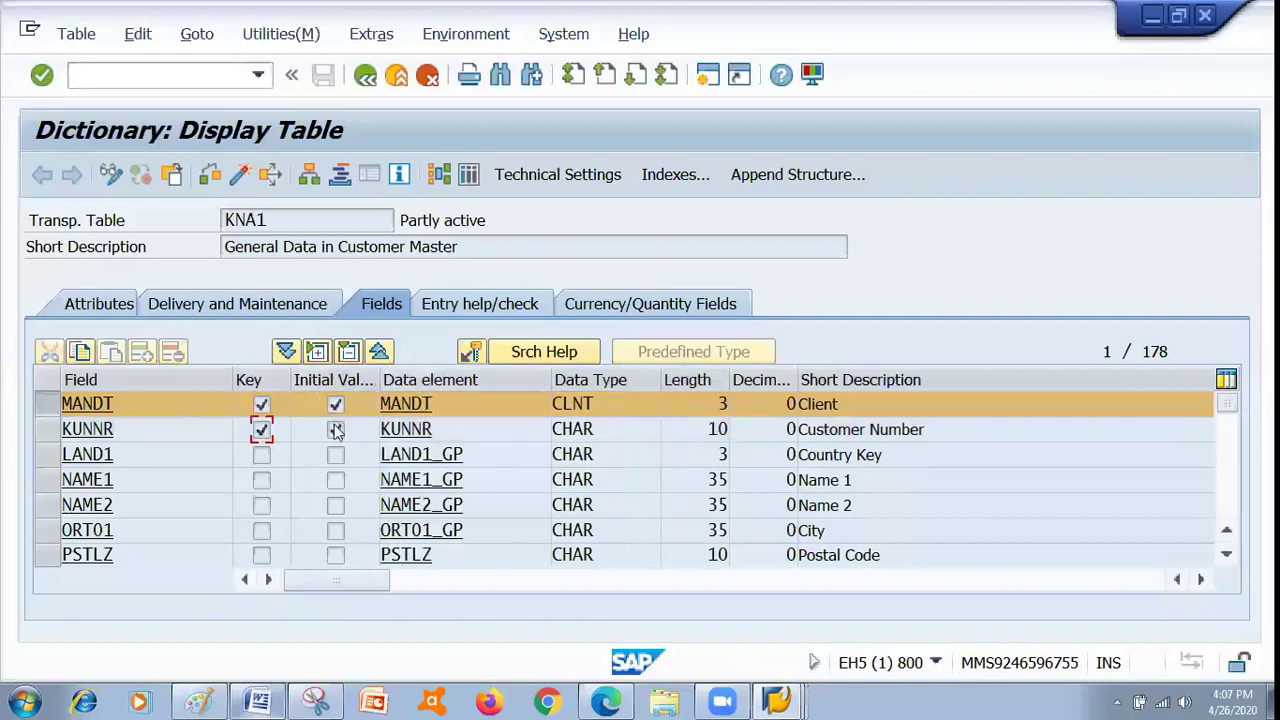
left_click(336, 430)
left_click(336, 406)
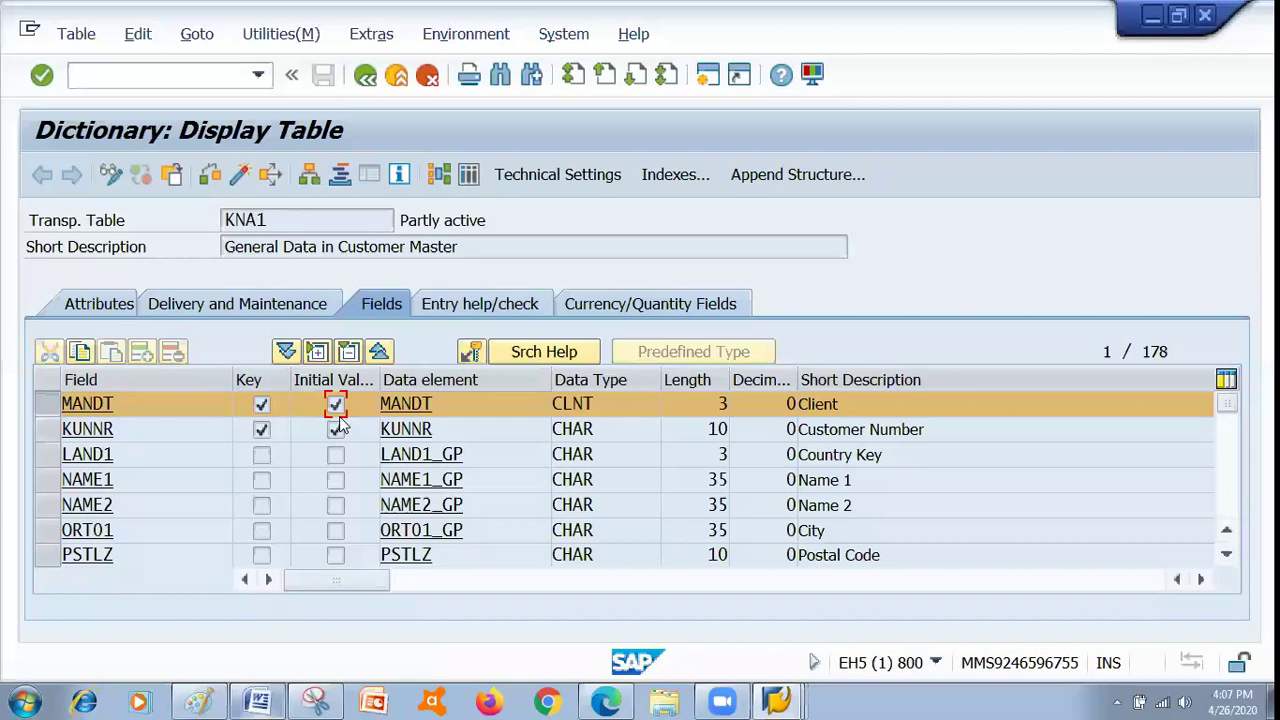
left_click(48, 405)
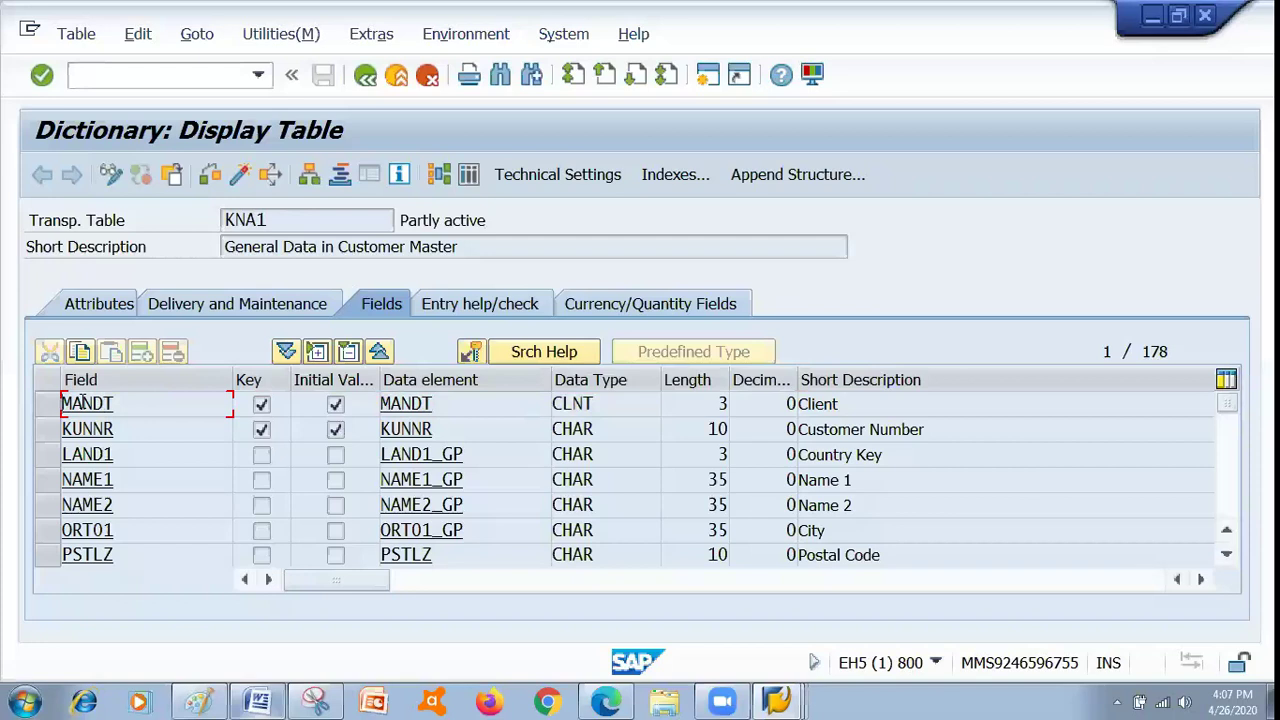
left_click(45, 429)
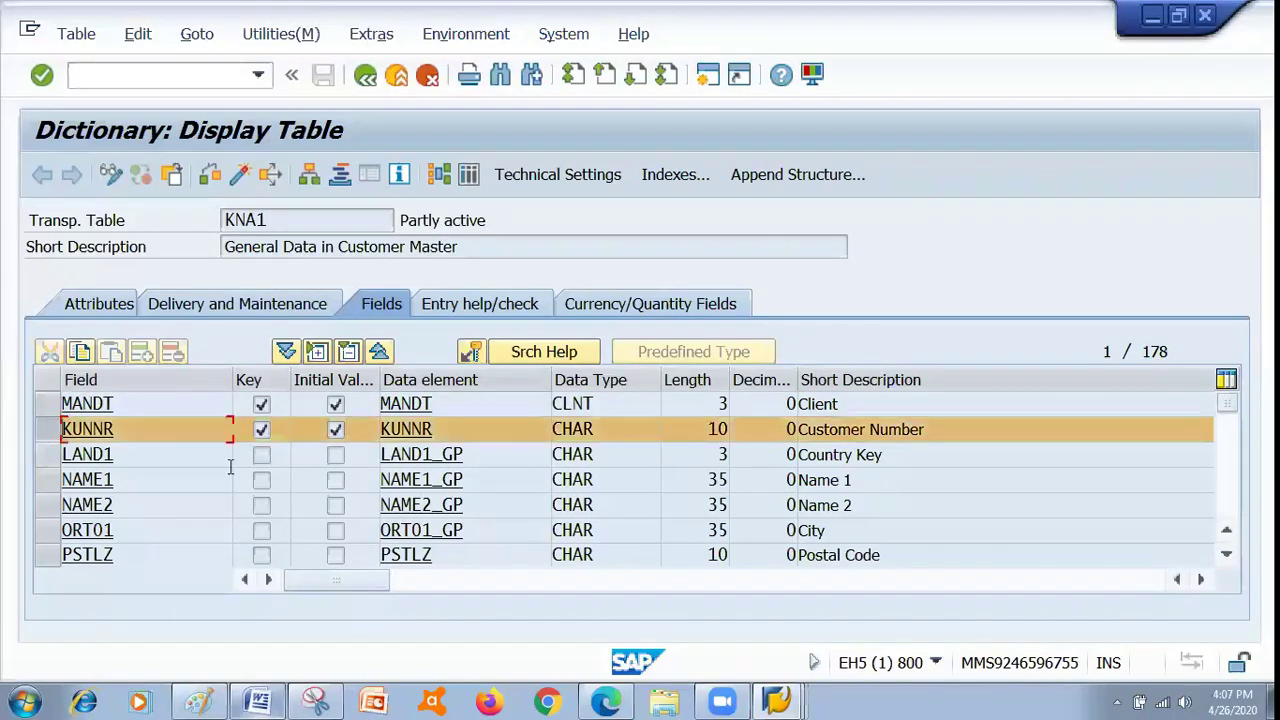
left_click(415, 381)
left_click(415, 381)
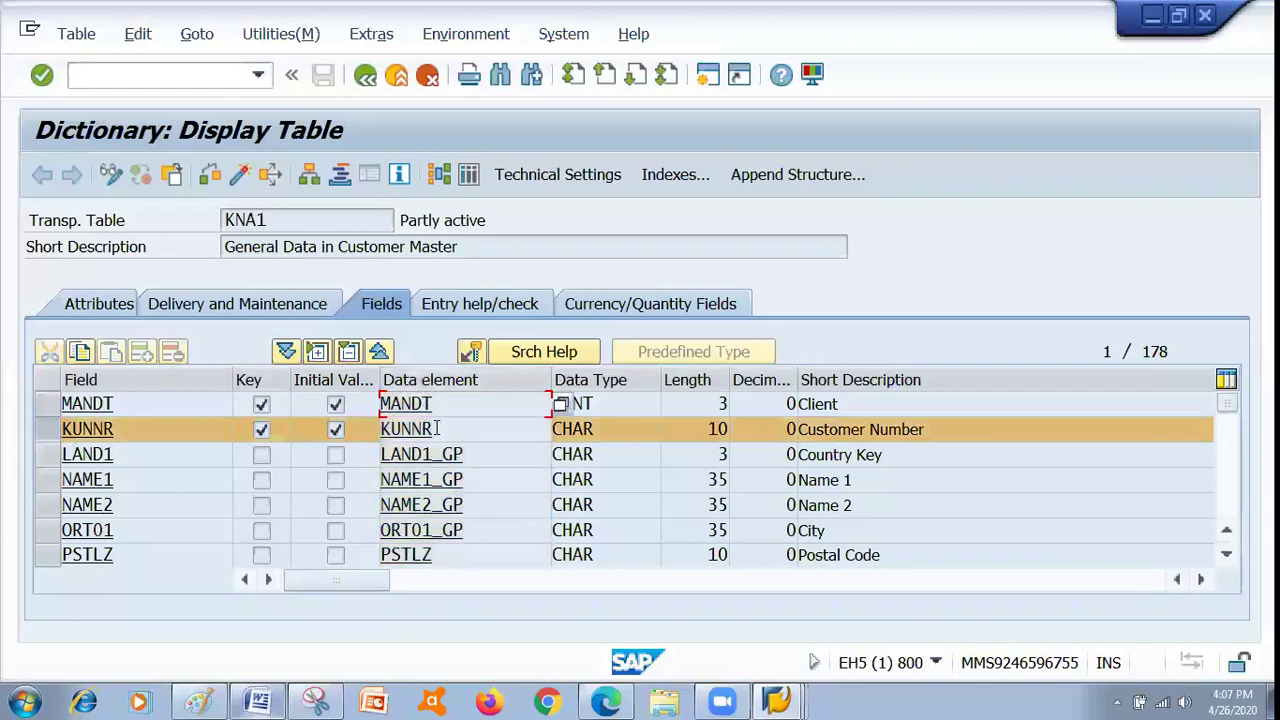
left_click(437, 428)
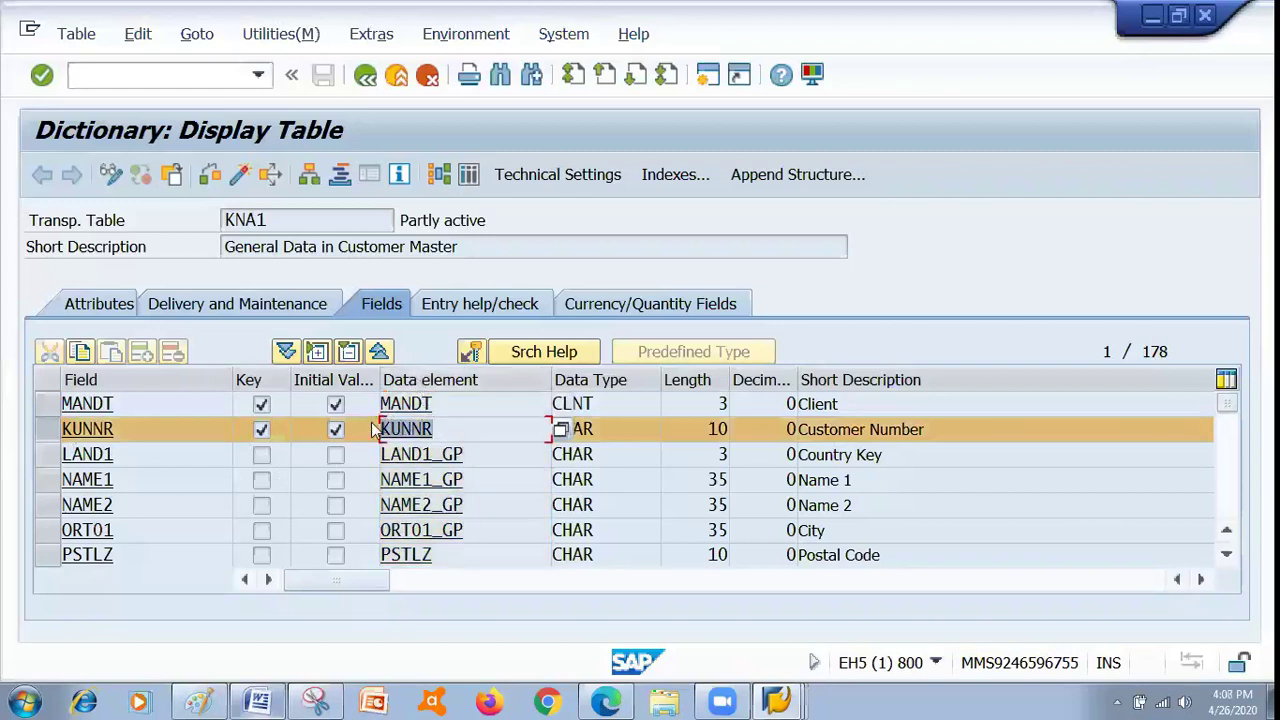
Open data element KUNNR and show its field labels, marking the Customer heading
double_click(412, 431)
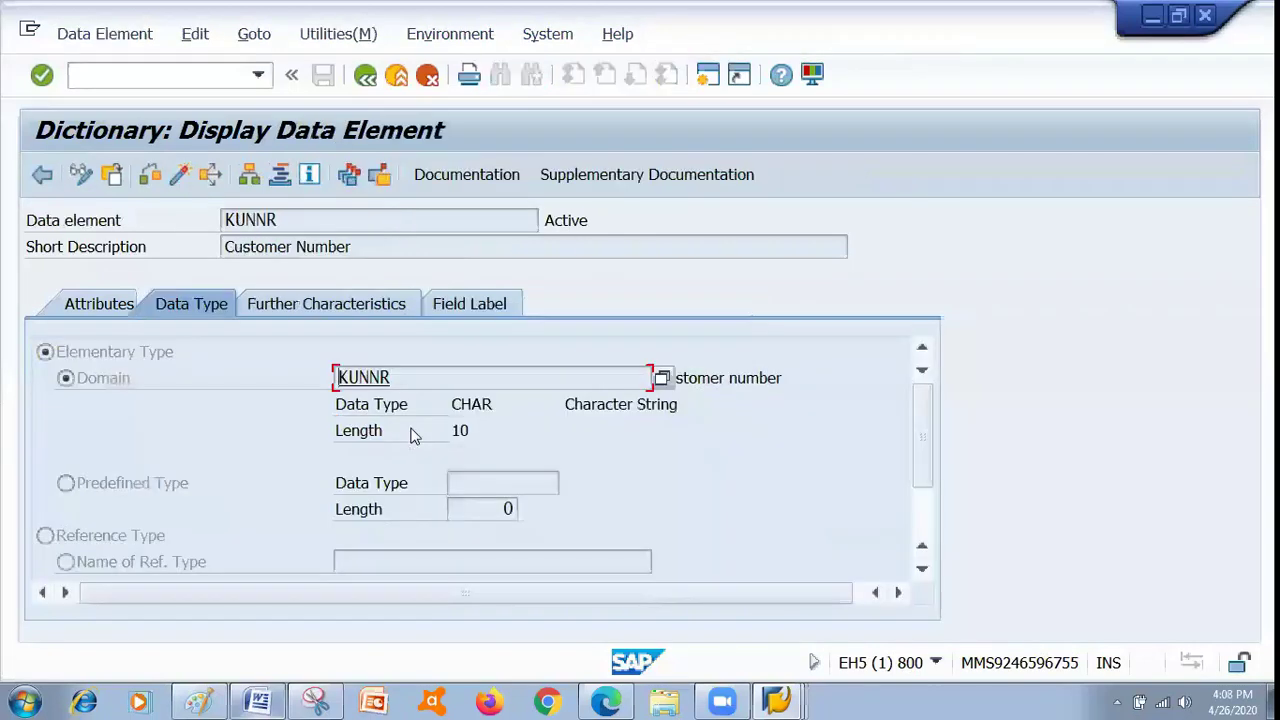
left_click(284, 220)
left_click_drag(284, 220, 219, 223)
left_click(217, 224)
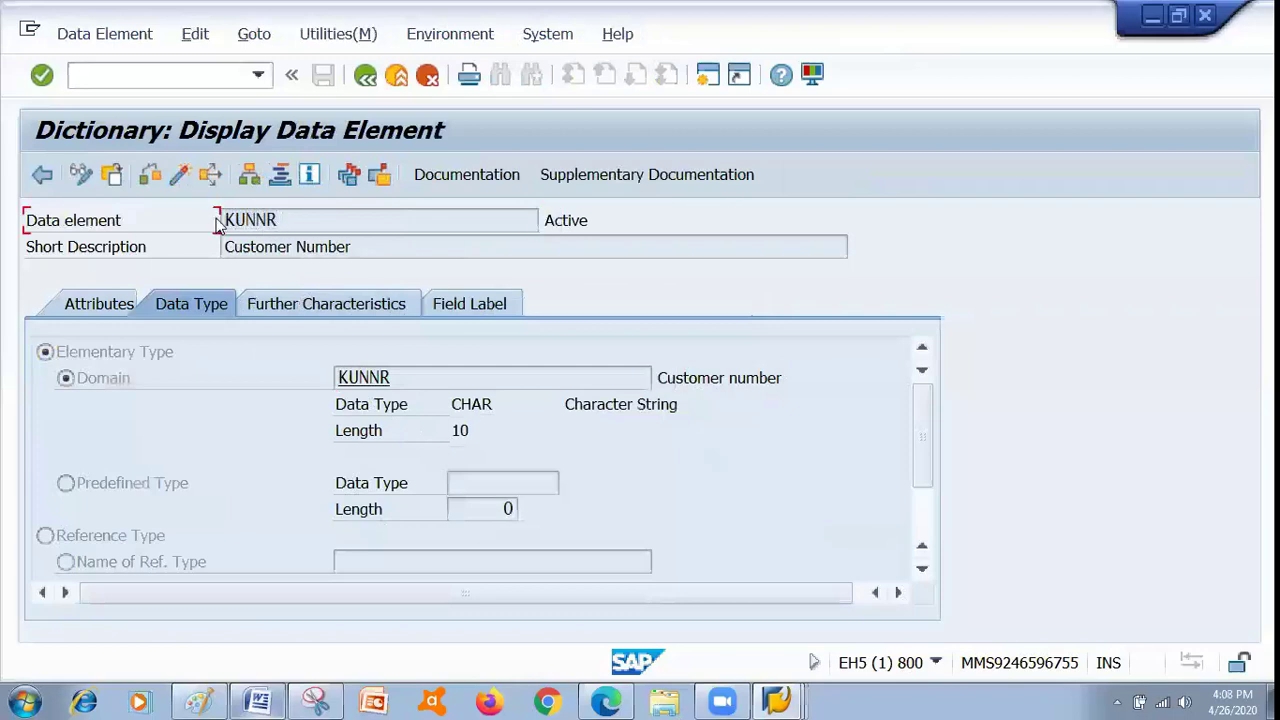
left_click(448, 306)
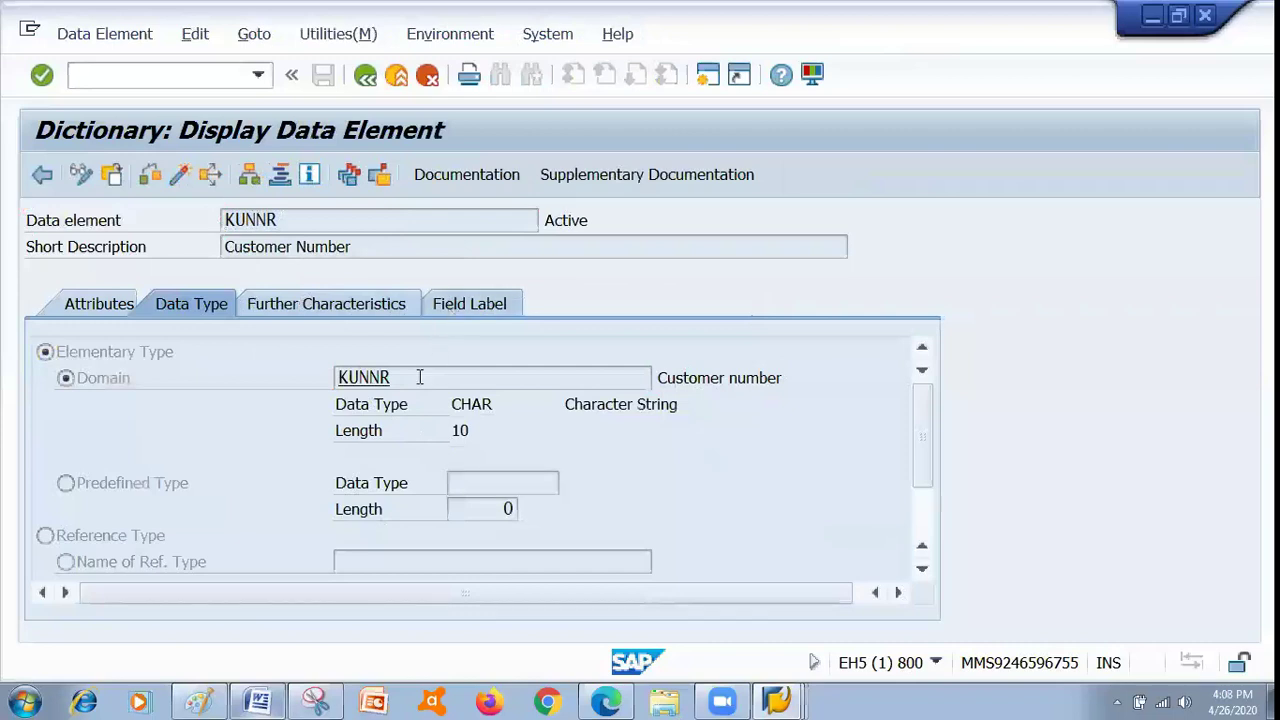
left_click_drag(380, 458, 296, 462)
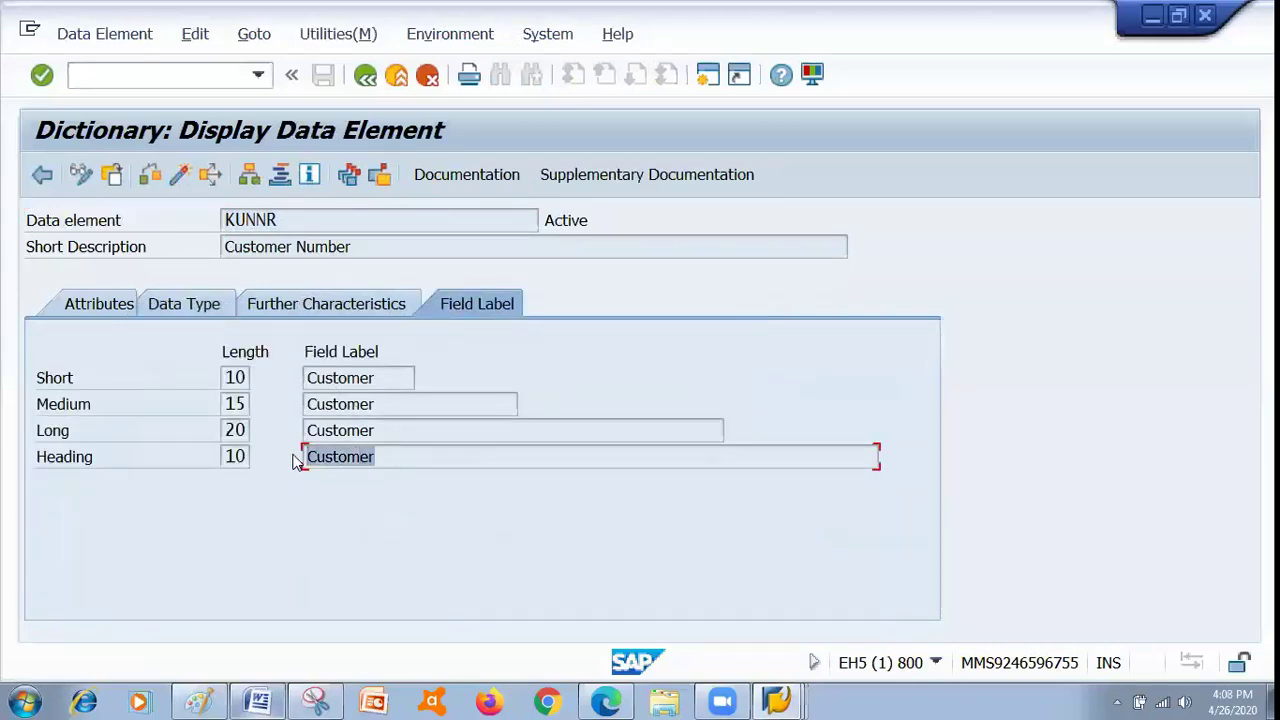
left_click(129, 78)
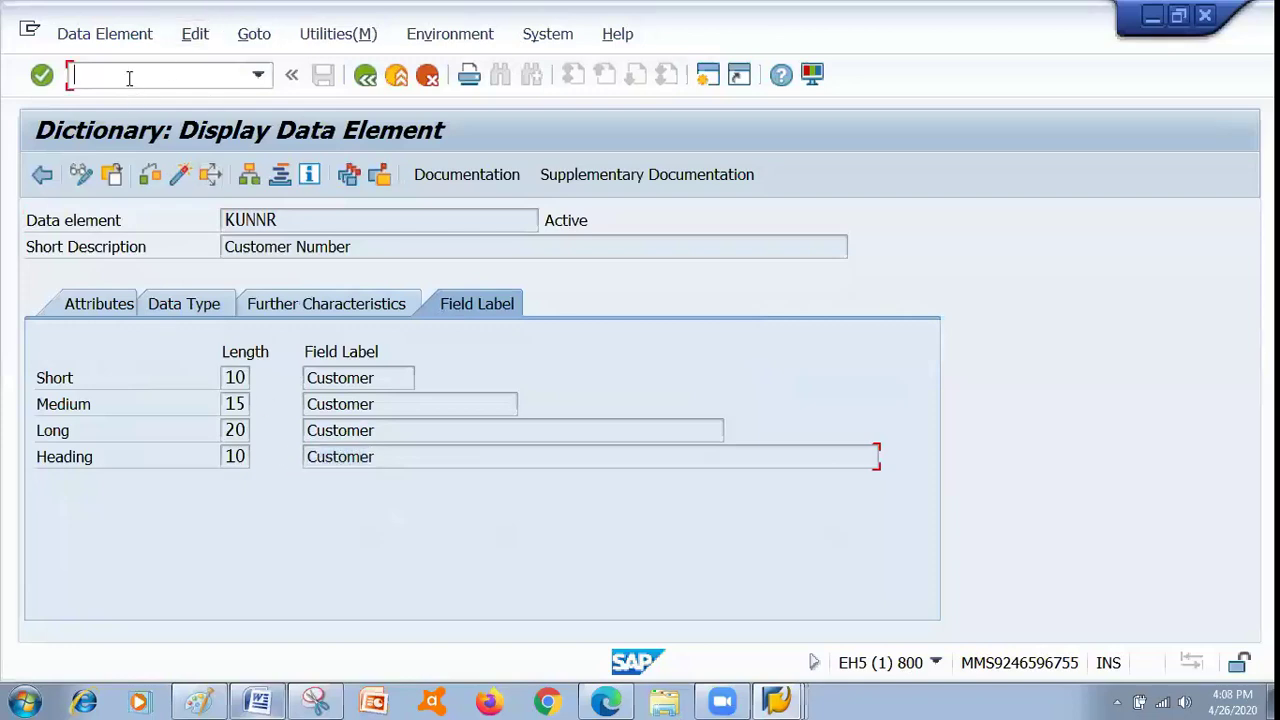
Open Customer Display with /OXD03 in a new session and move it aside to show the Customer field
type("/Ox")
key("Caps_Lock")
type("X")
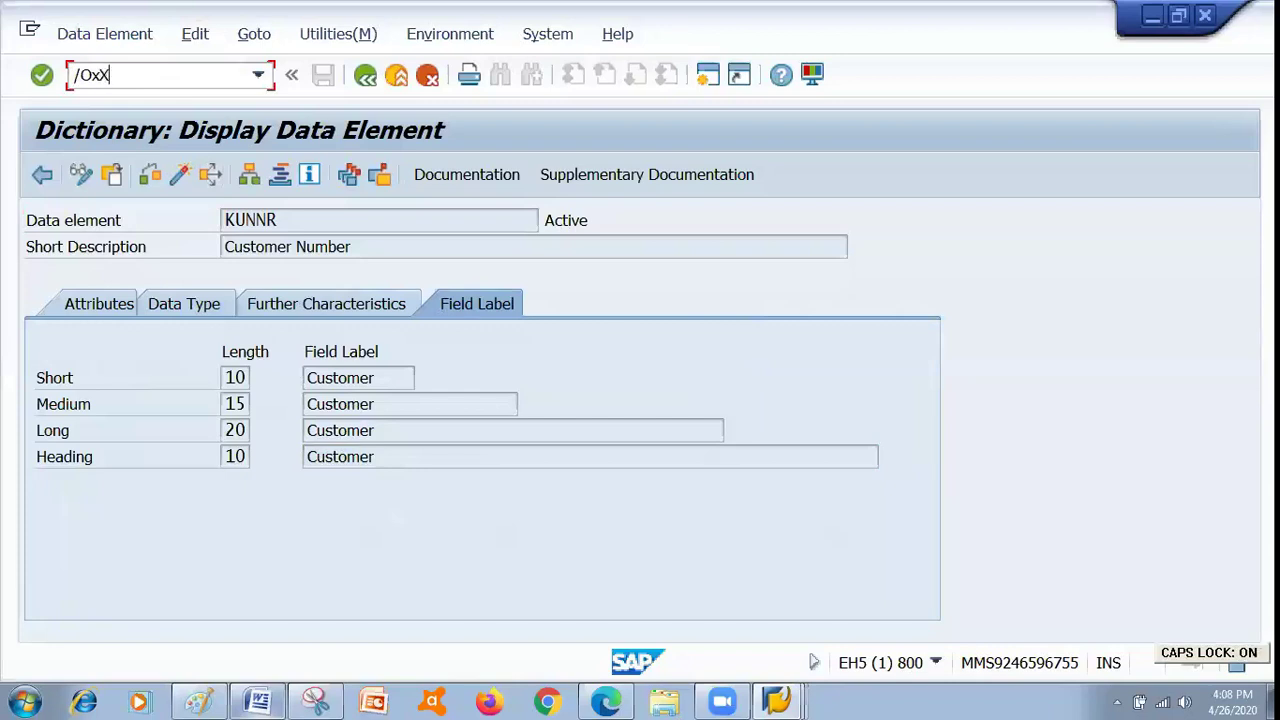
key("BackSpace")
key("BackSpace")
type("XD03")
key("Return")
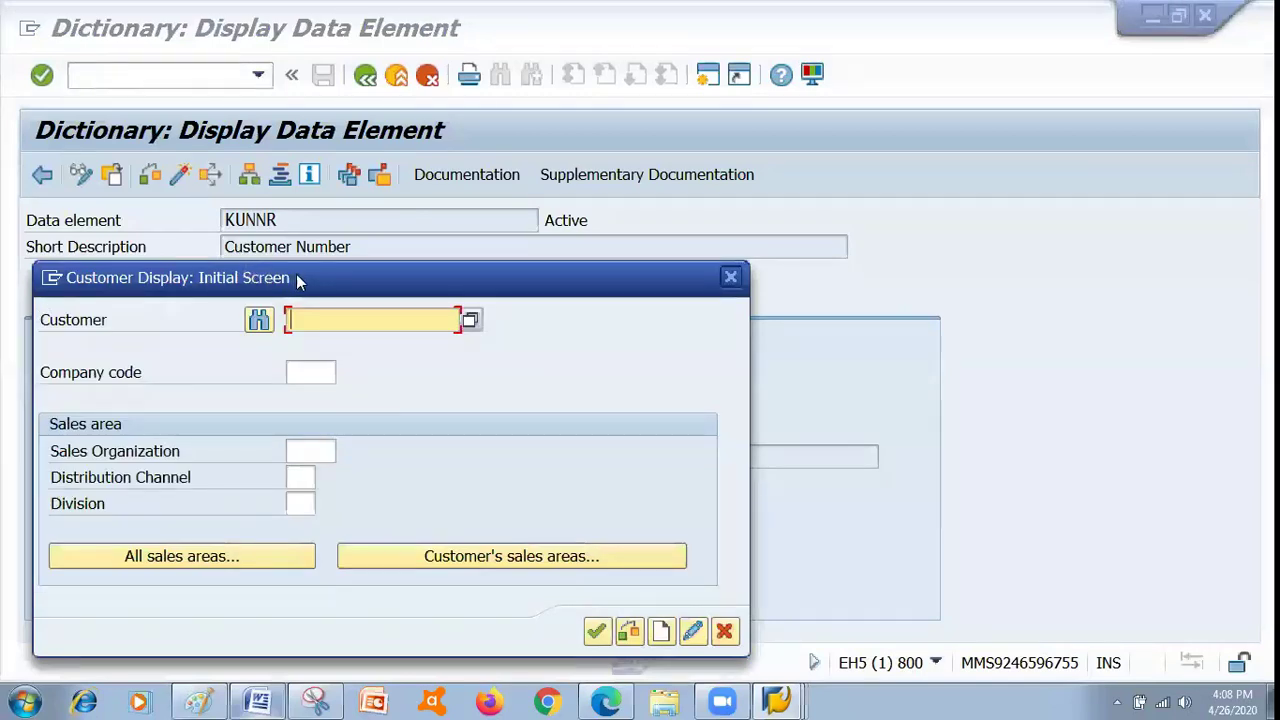
left_click_drag(296, 277, 778, 270)
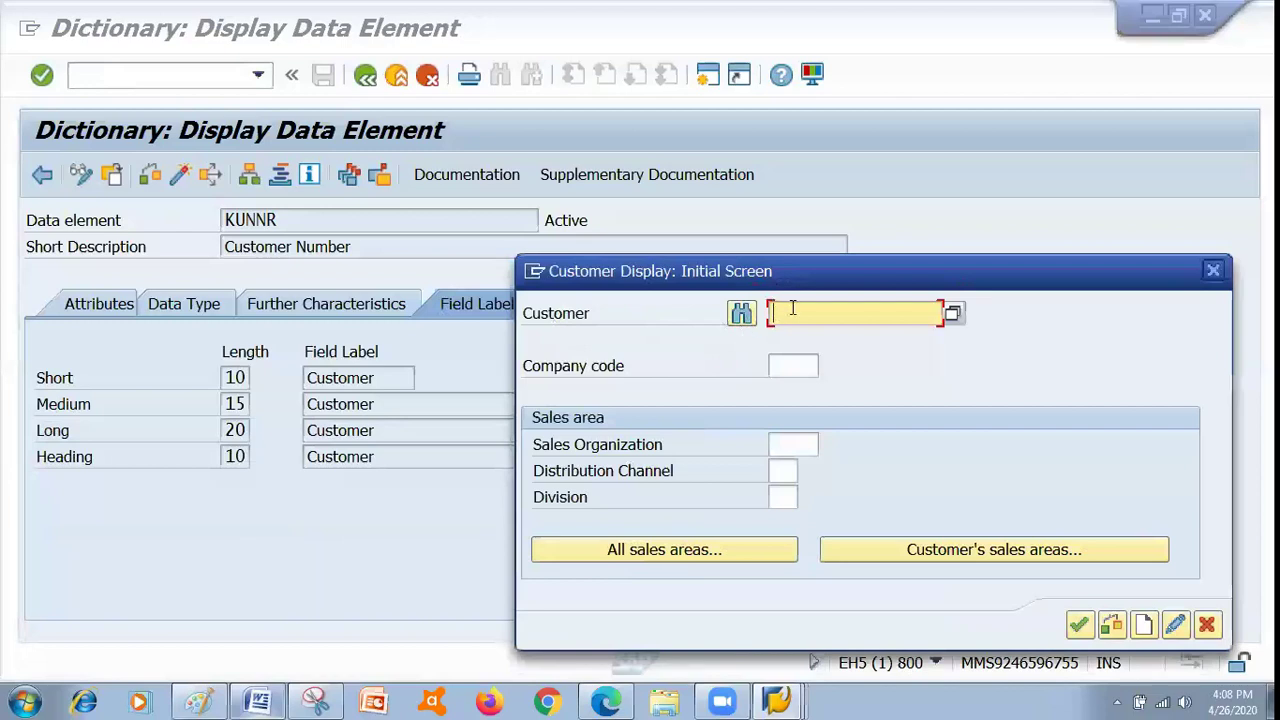
left_click(548, 322)
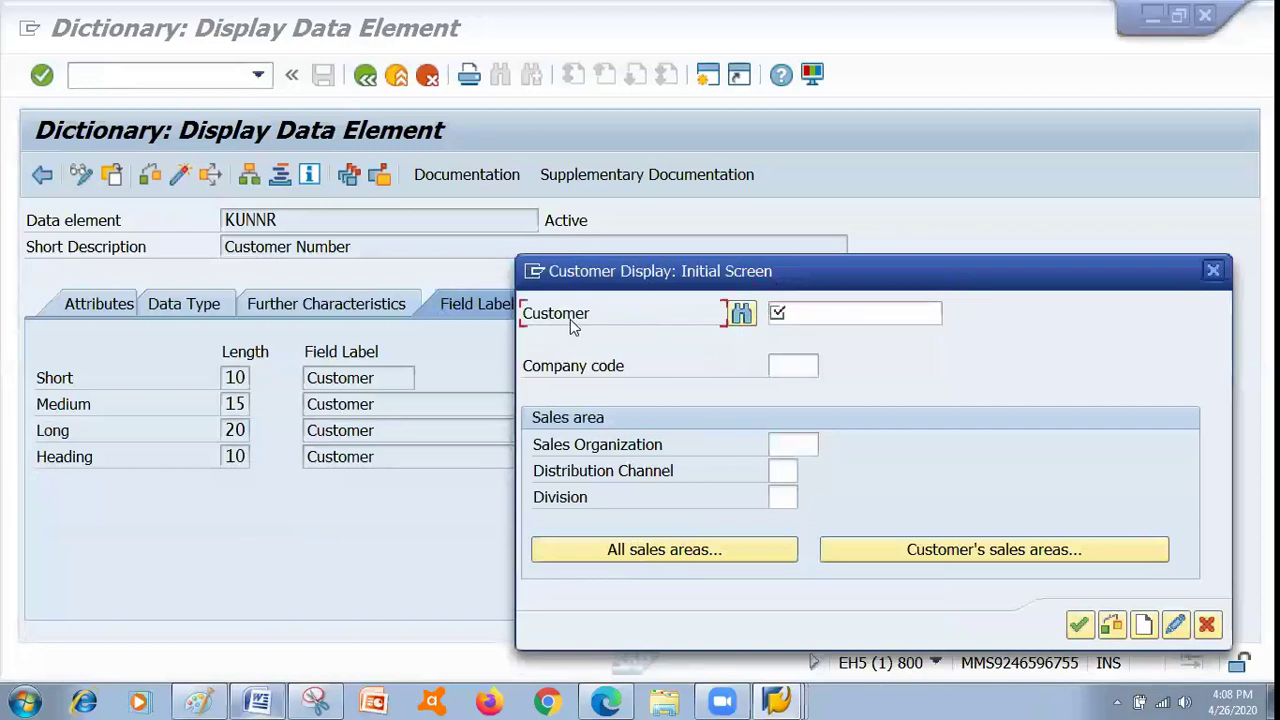
Close Customer Display and show KUNNR's further characteristics, marking search help C_KUNNR
key("Escape")
left_click(344, 463)
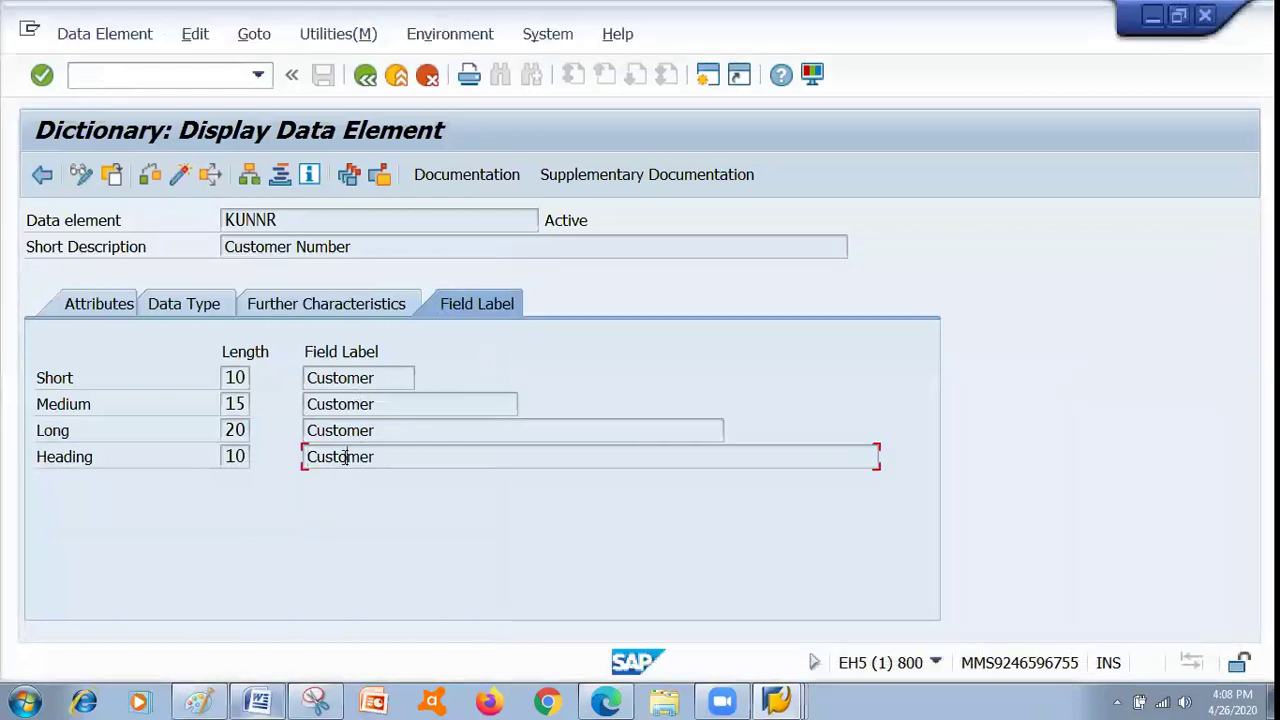
left_click_drag(376, 457, 303, 458)
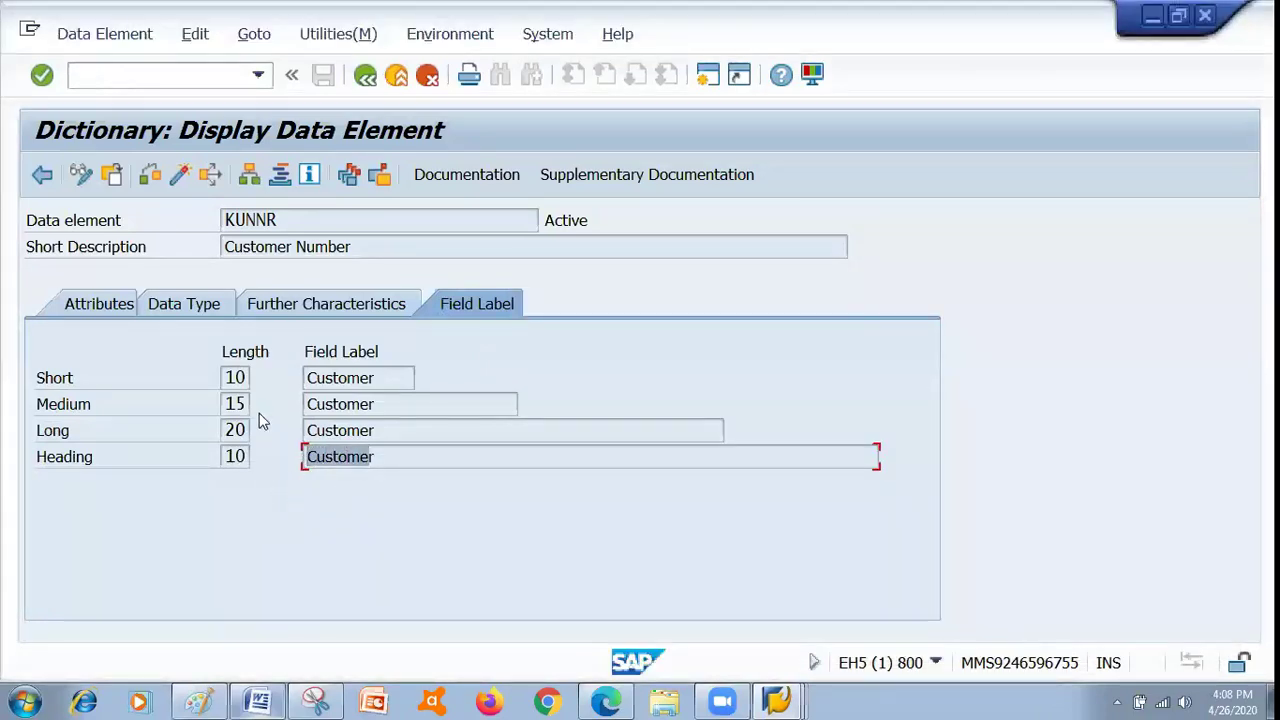
left_click(285, 310)
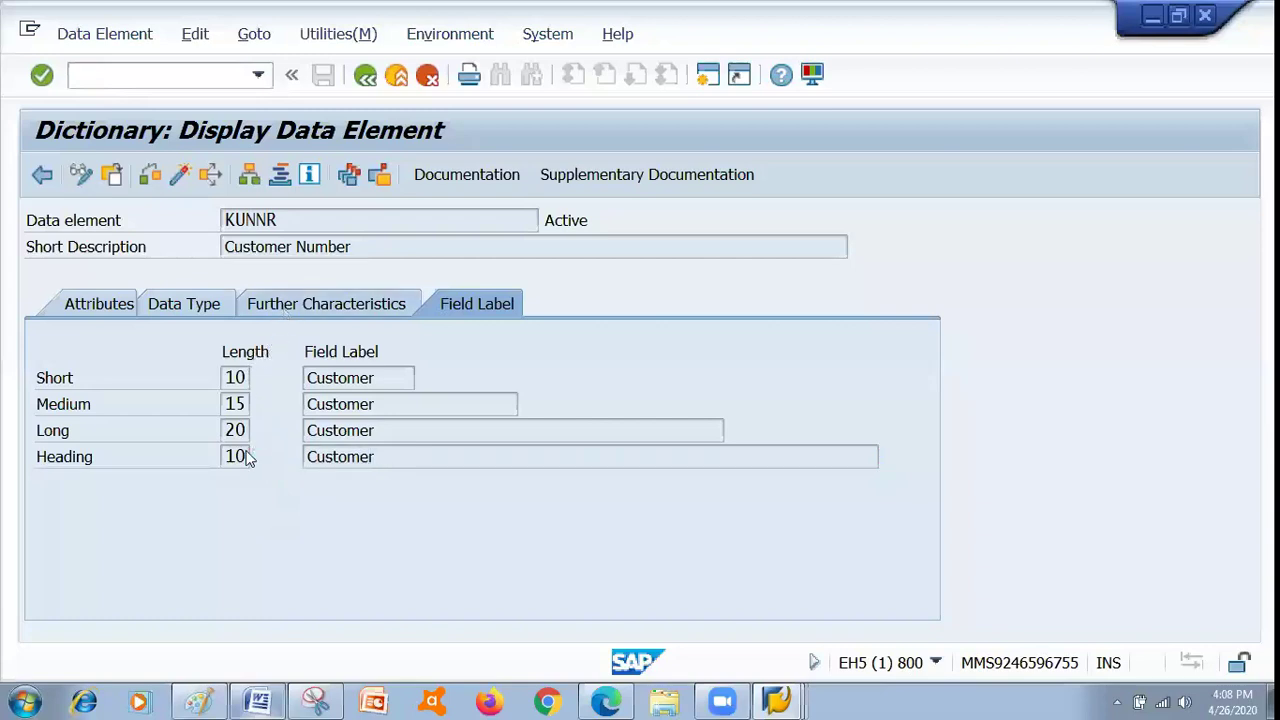
left_click(362, 377)
left_click_drag(362, 377, 279, 380)
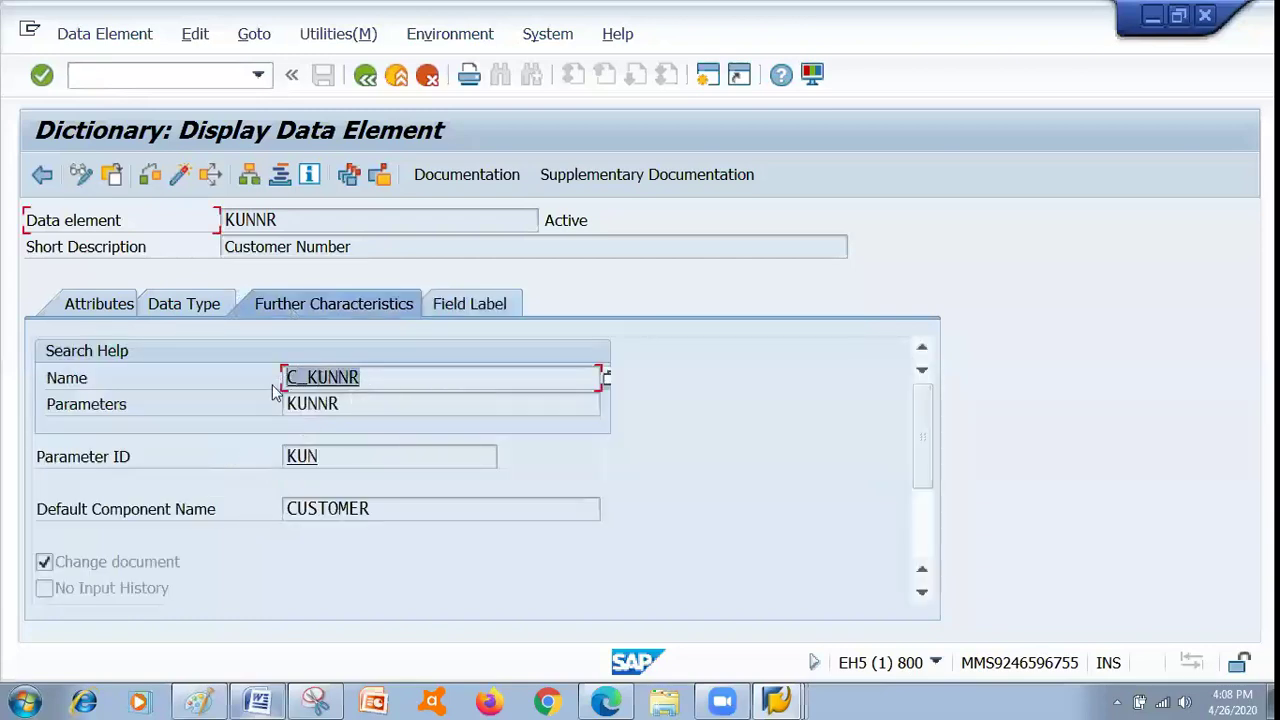
Switch between the open SAP windows, closing SAP Logon and ending on SAP Easy Access
mouse_move(805, 683)
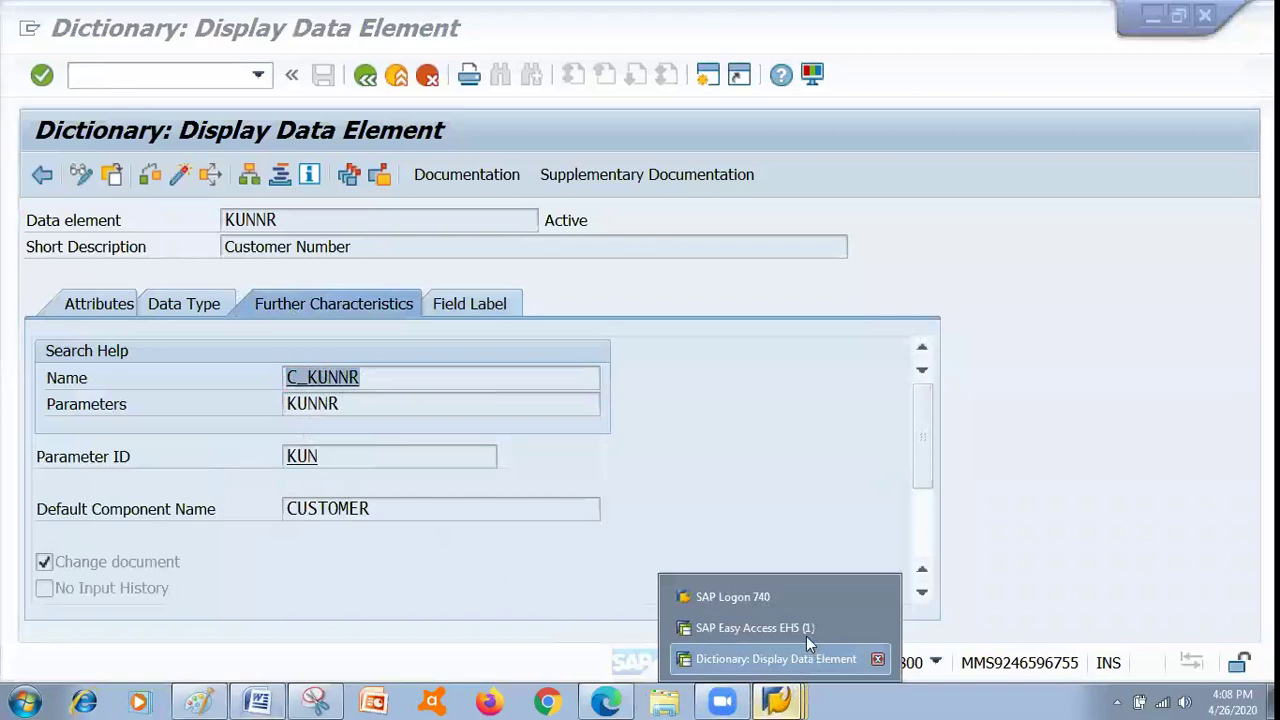
left_click(806, 630)
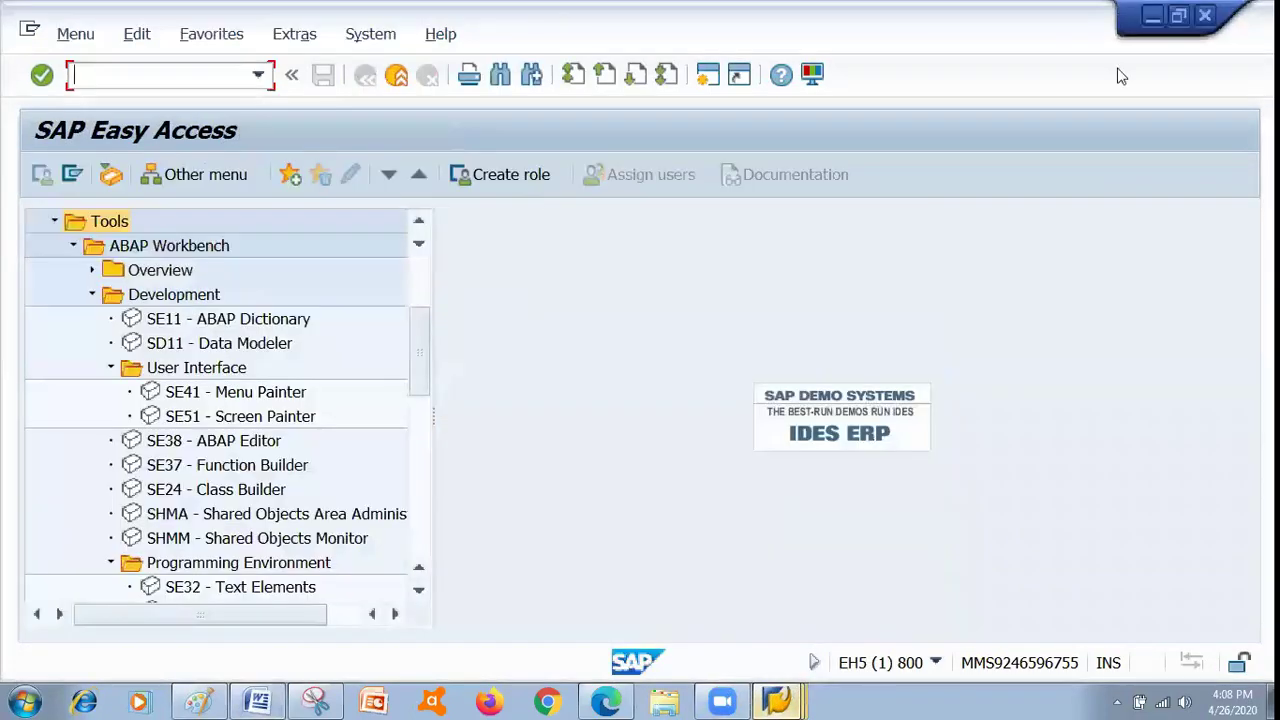
left_click(1152, 15)
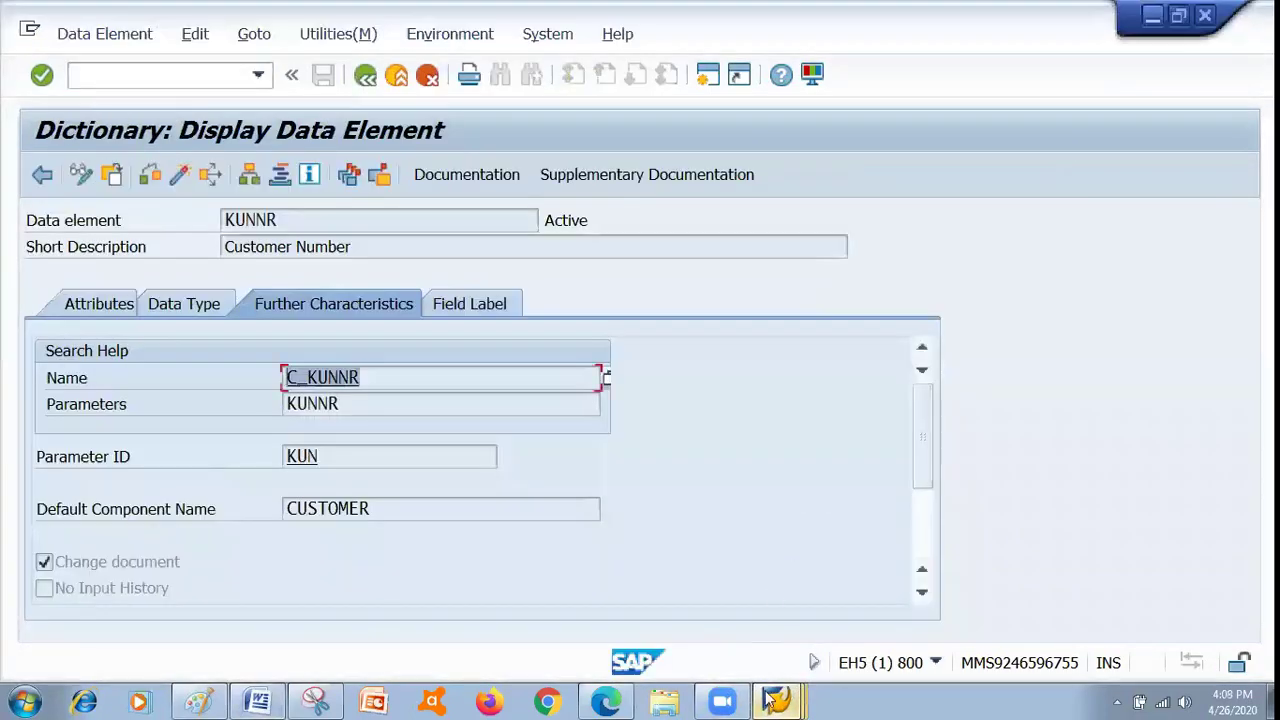
mouse_move(778, 700)
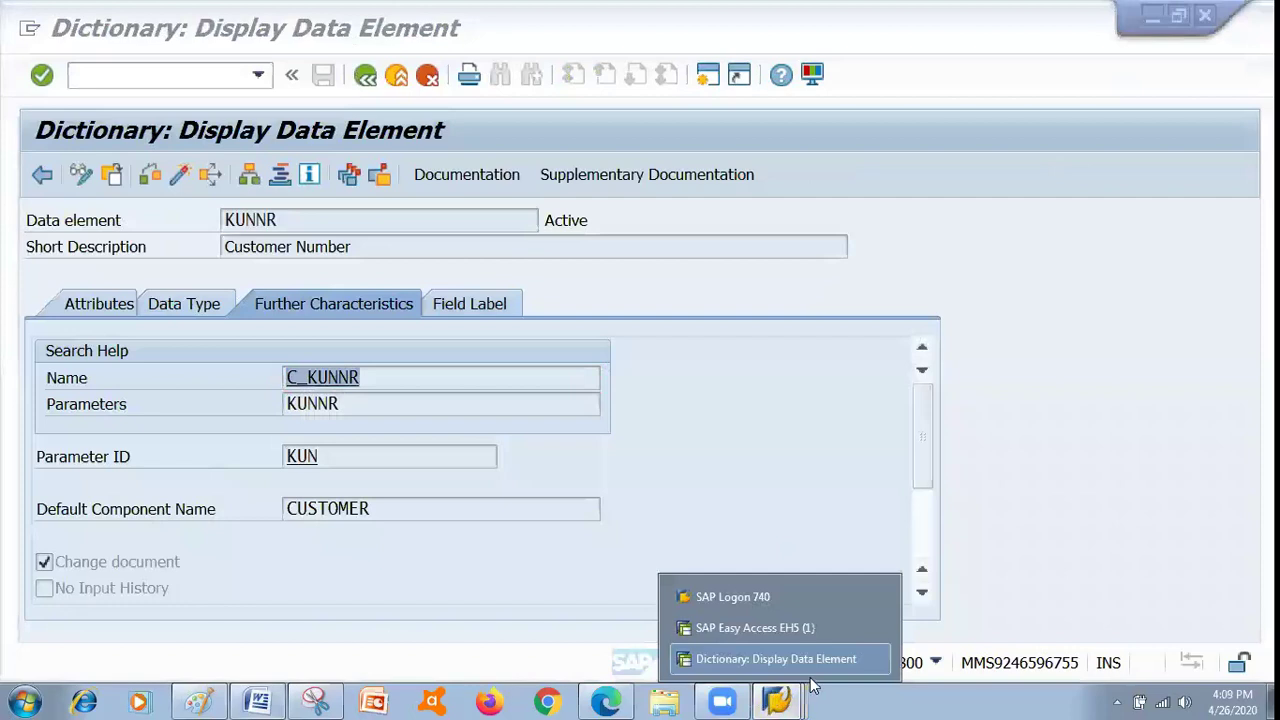
left_click(763, 628)
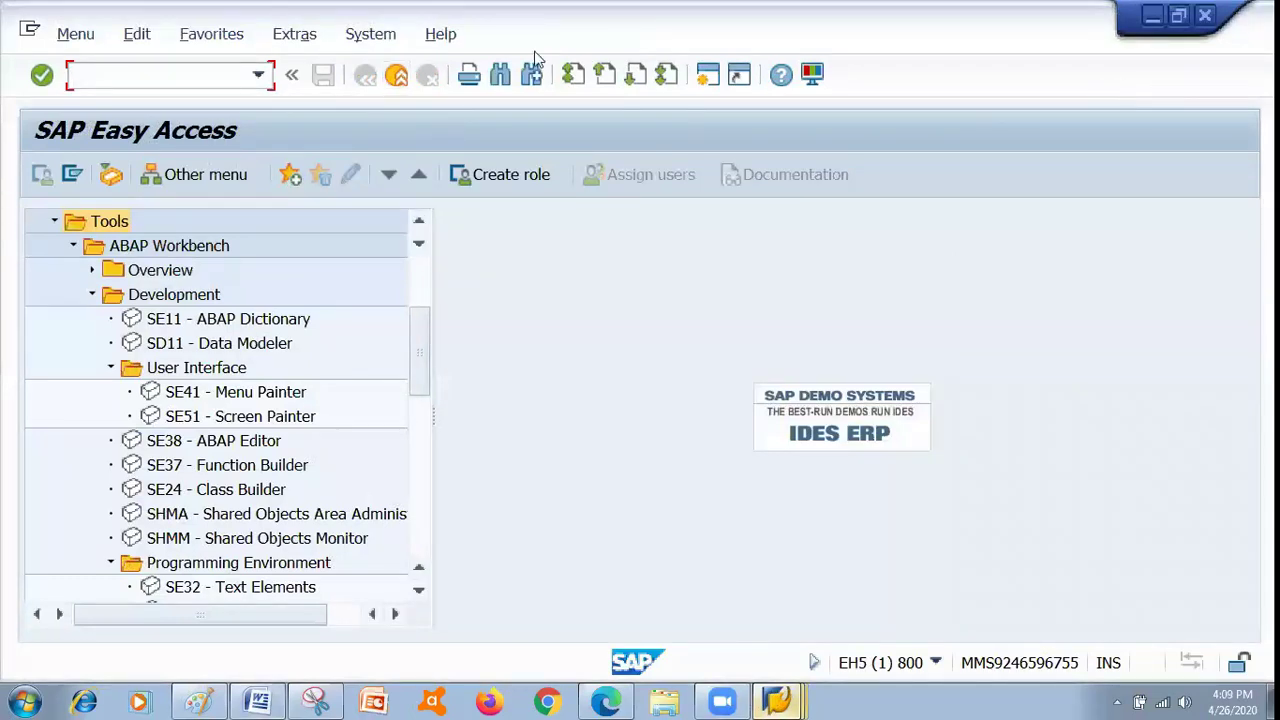
left_click(777, 700)
left_click(761, 600)
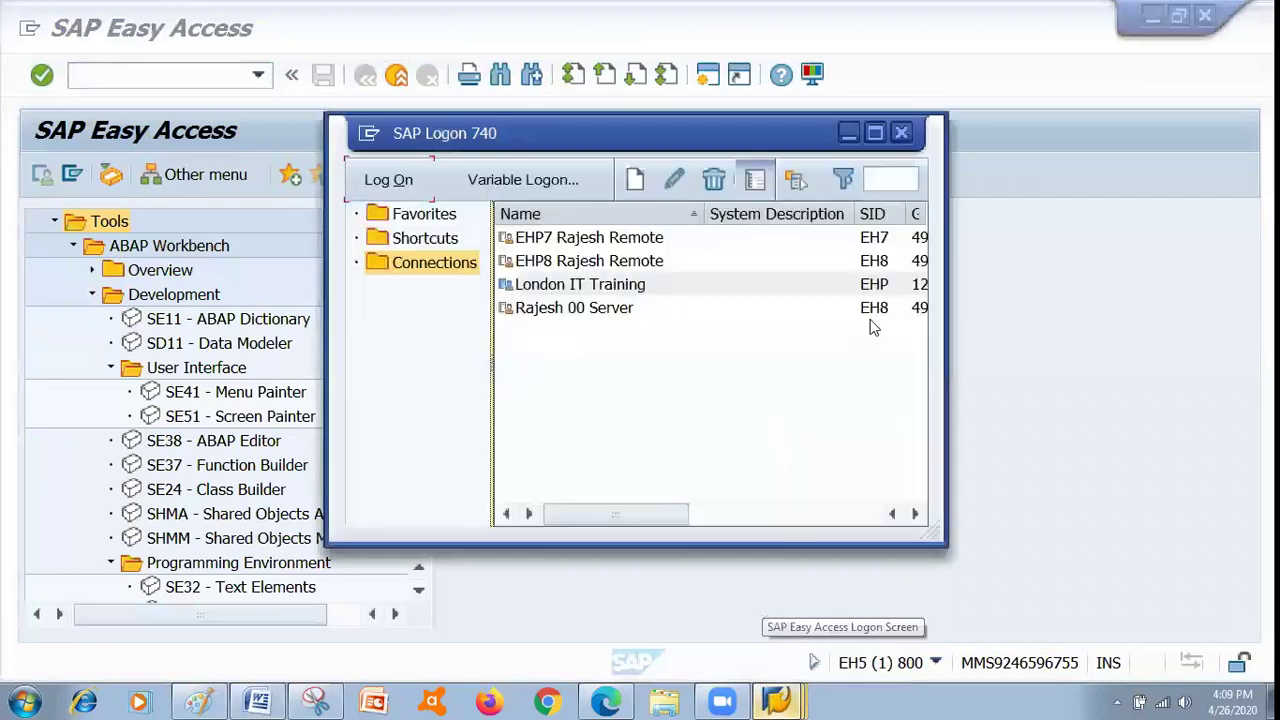
left_click(903, 134)
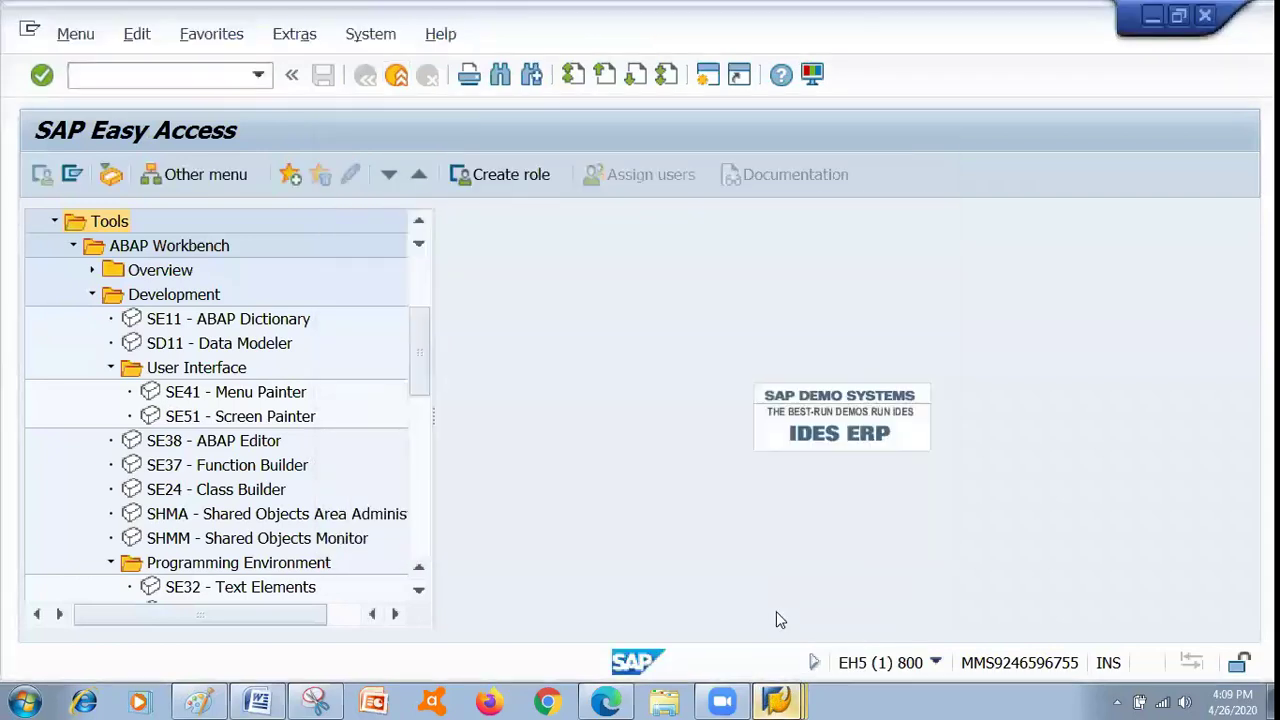
left_click(777, 700)
left_click(774, 657)
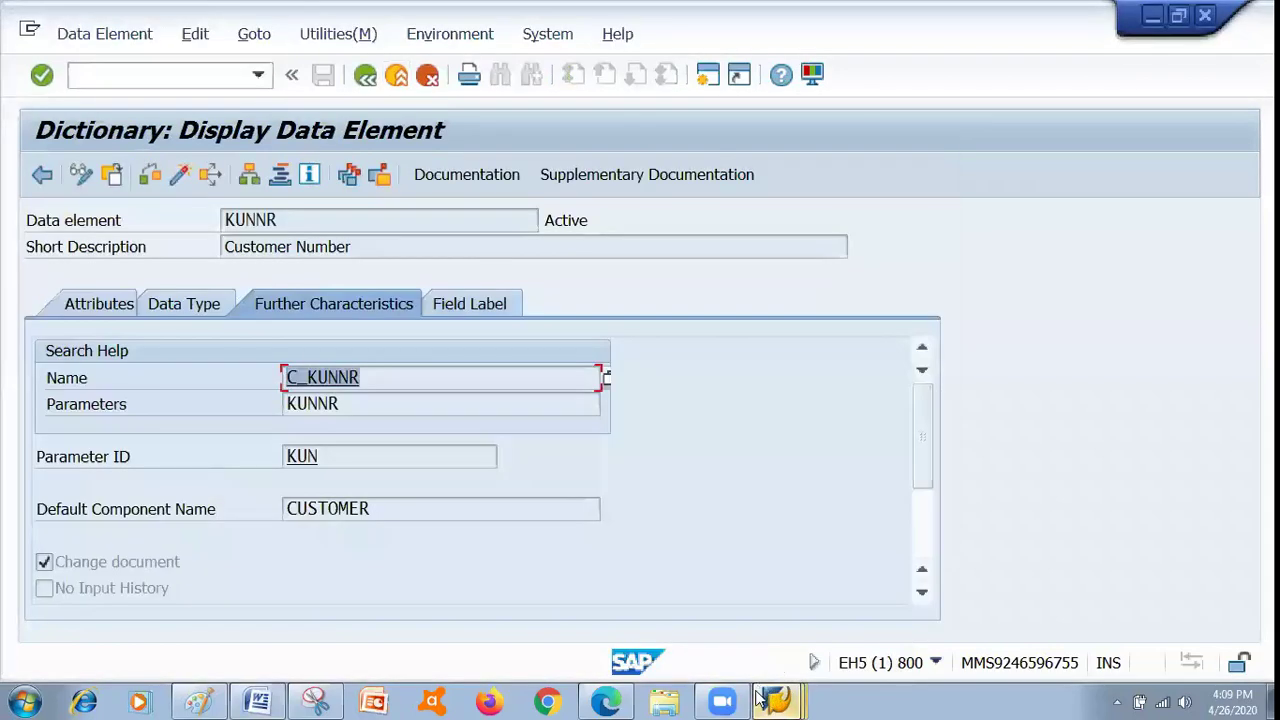
left_click(777, 700)
left_click(745, 624)
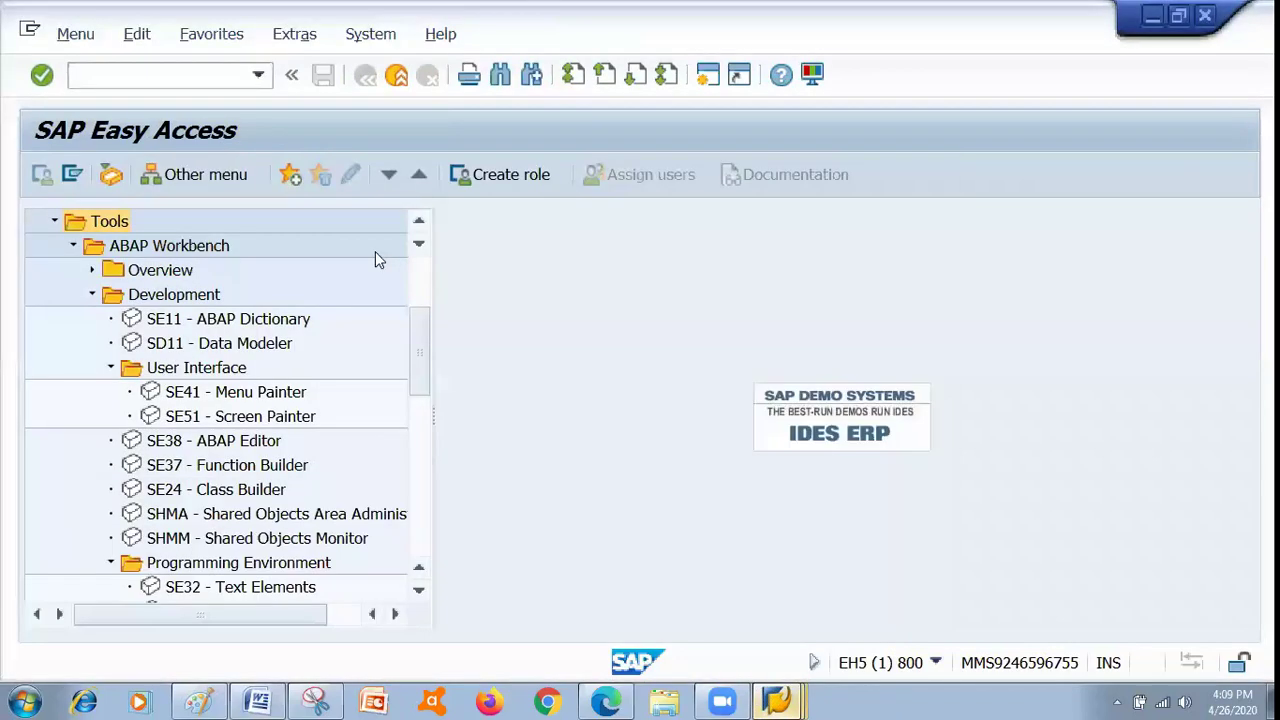
Run transaction XD03 from SAP Easy Access
left_click(121, 73)
type("XD03")
key("Return")
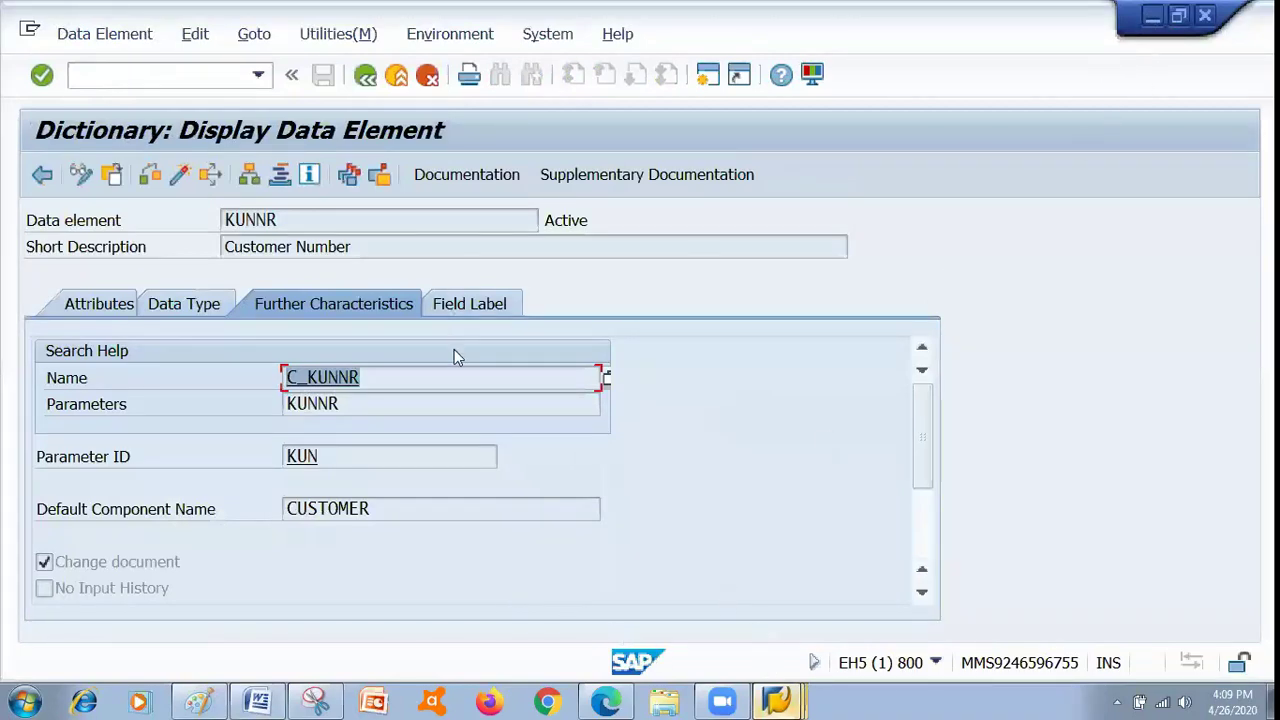
Start customer display with /oxd03 in a new session and move its dialog aside
left_click(150, 75)
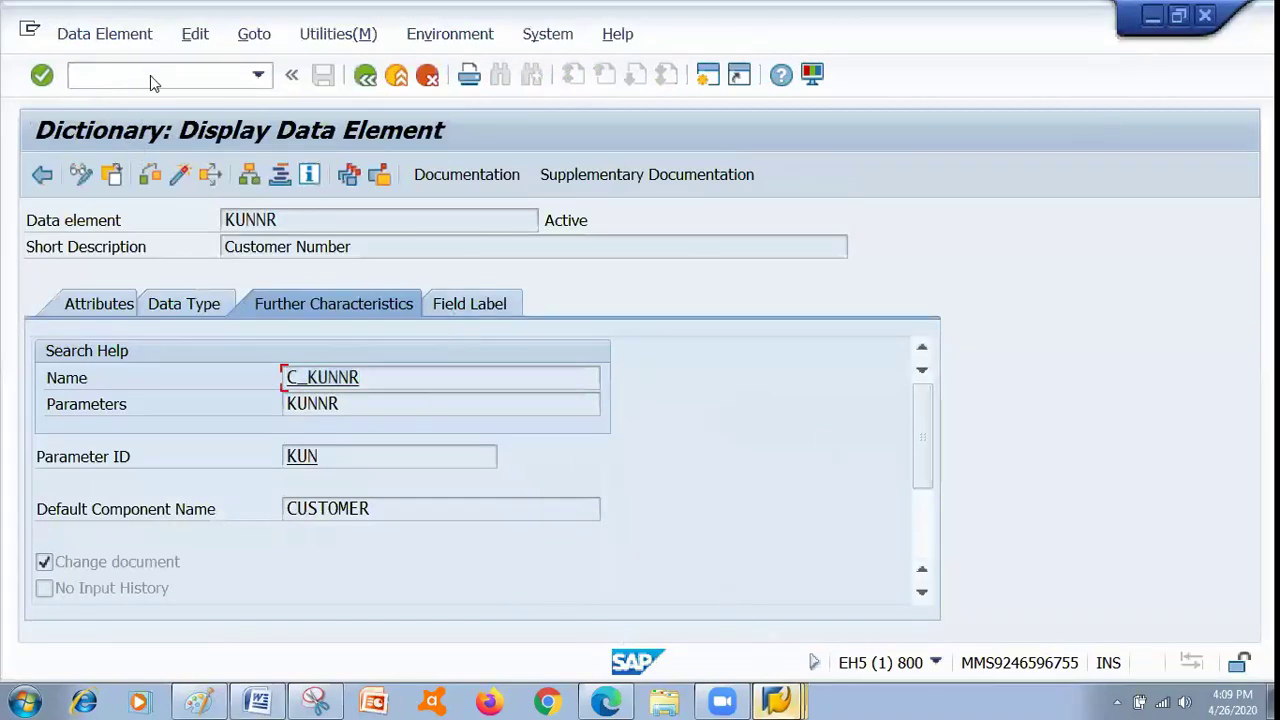
left_click(152, 75)
type("/oxd")
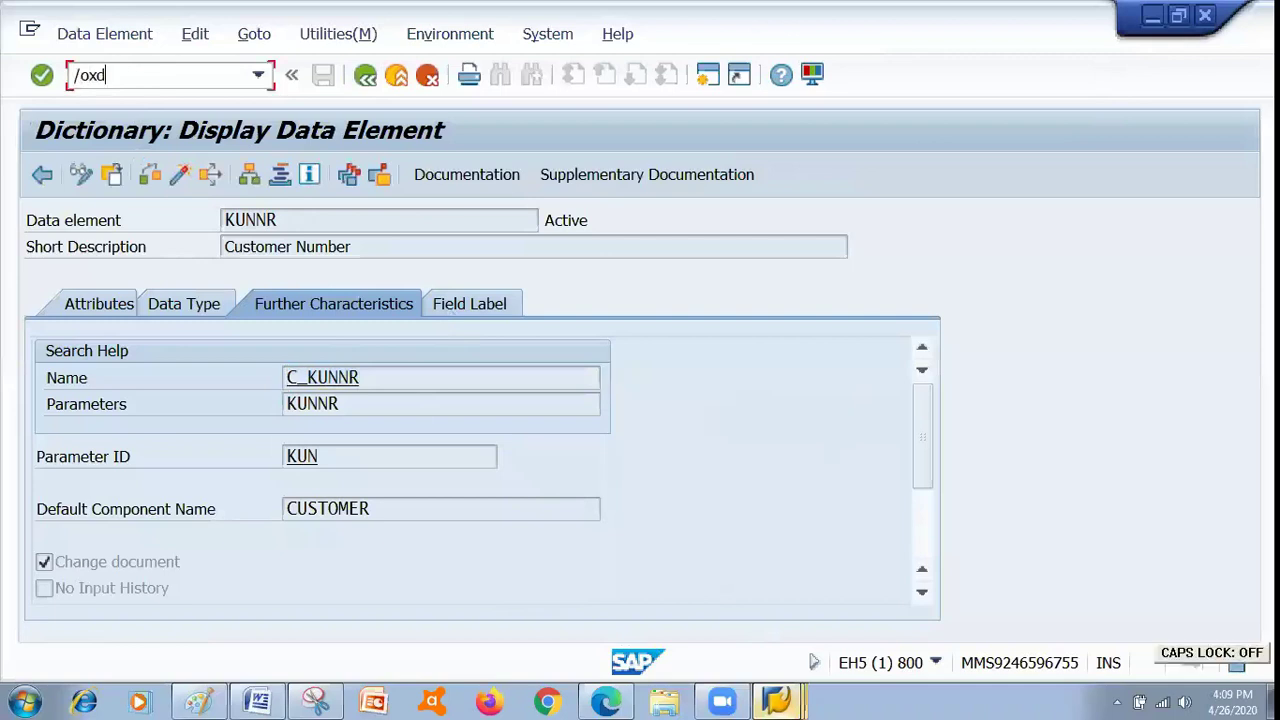
type("03")
key("Return")
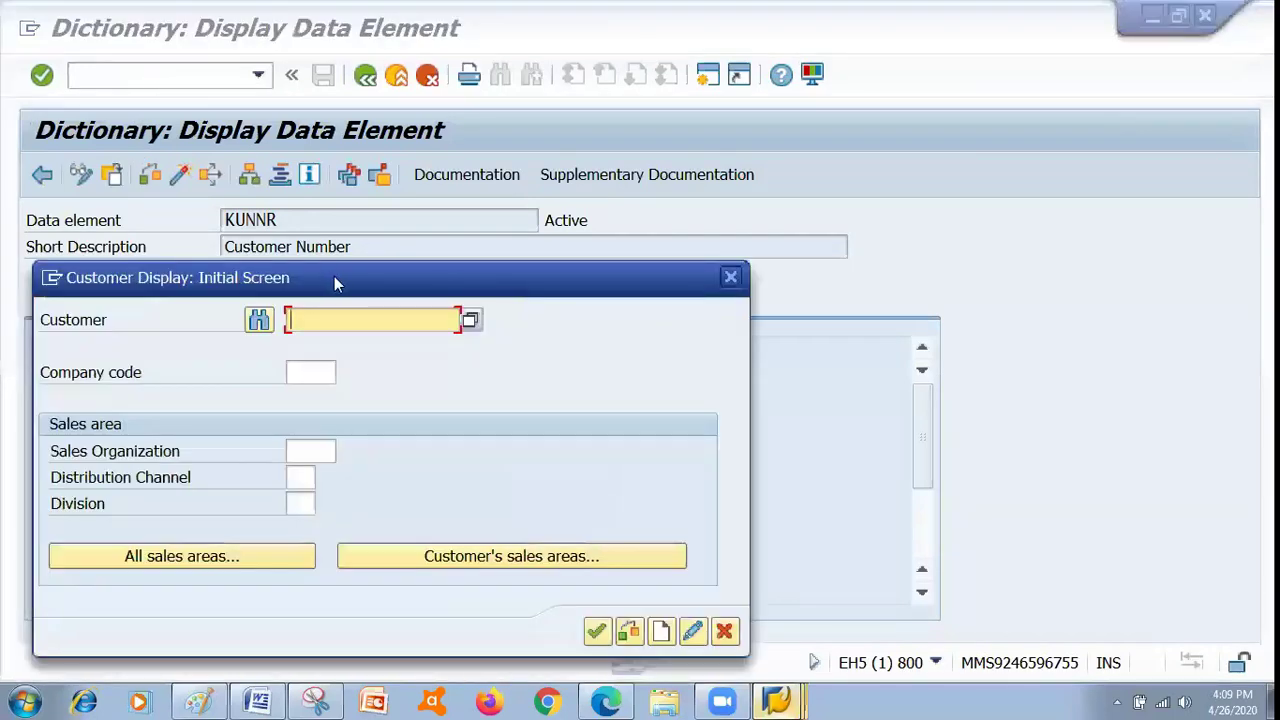
left_click_drag(334, 276, 849, 241)
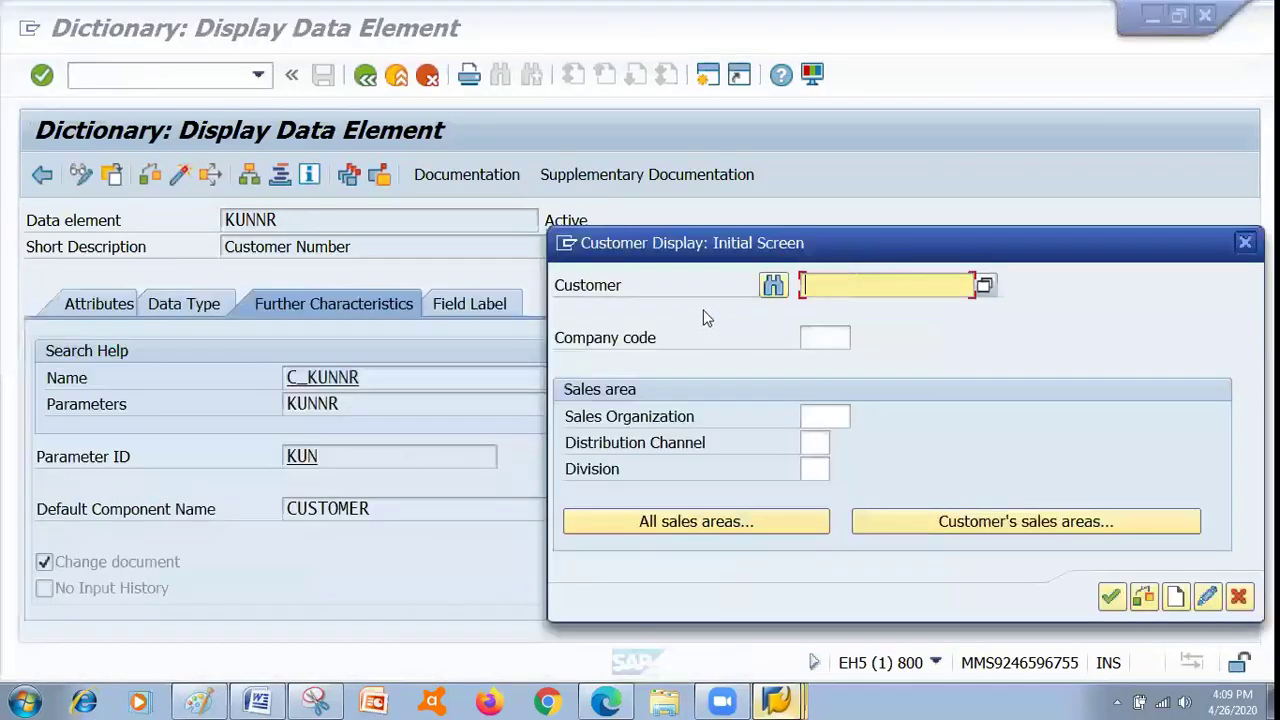
Search the Customer value help without restrictions, choose customer 2001, then close the dialog
left_click(984, 285)
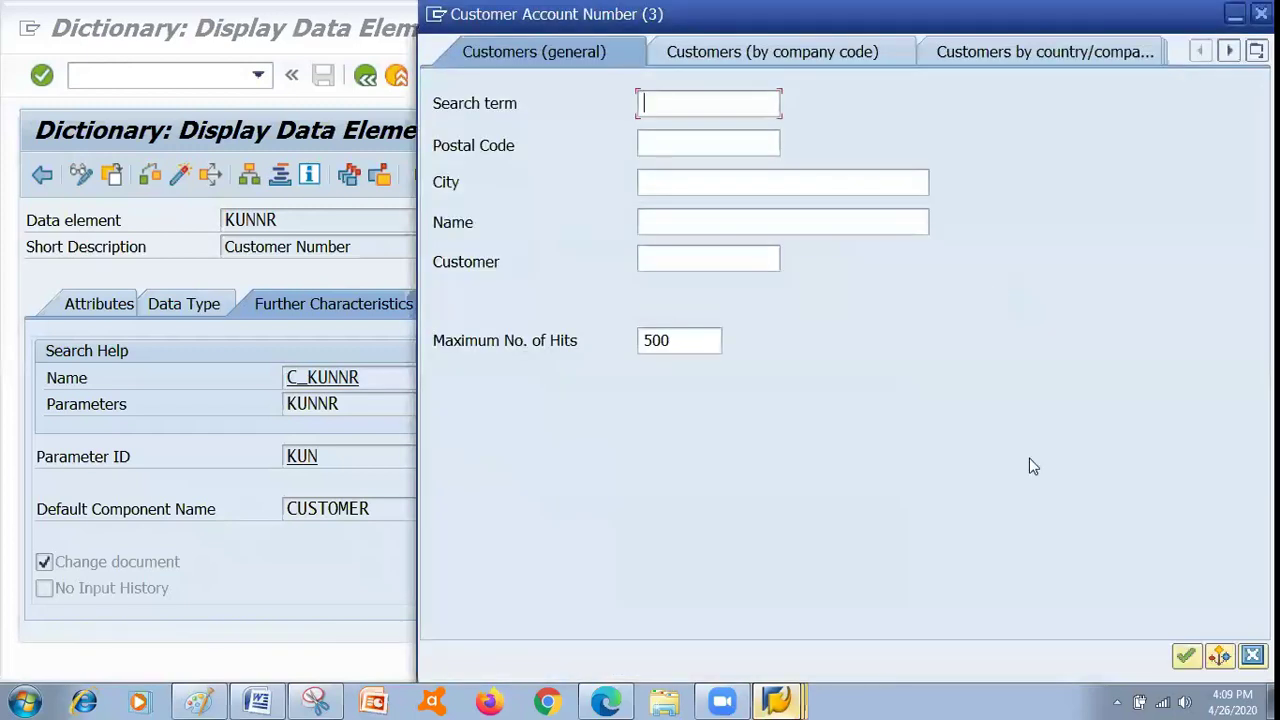
left_click(1184, 657)
left_click(789, 439)
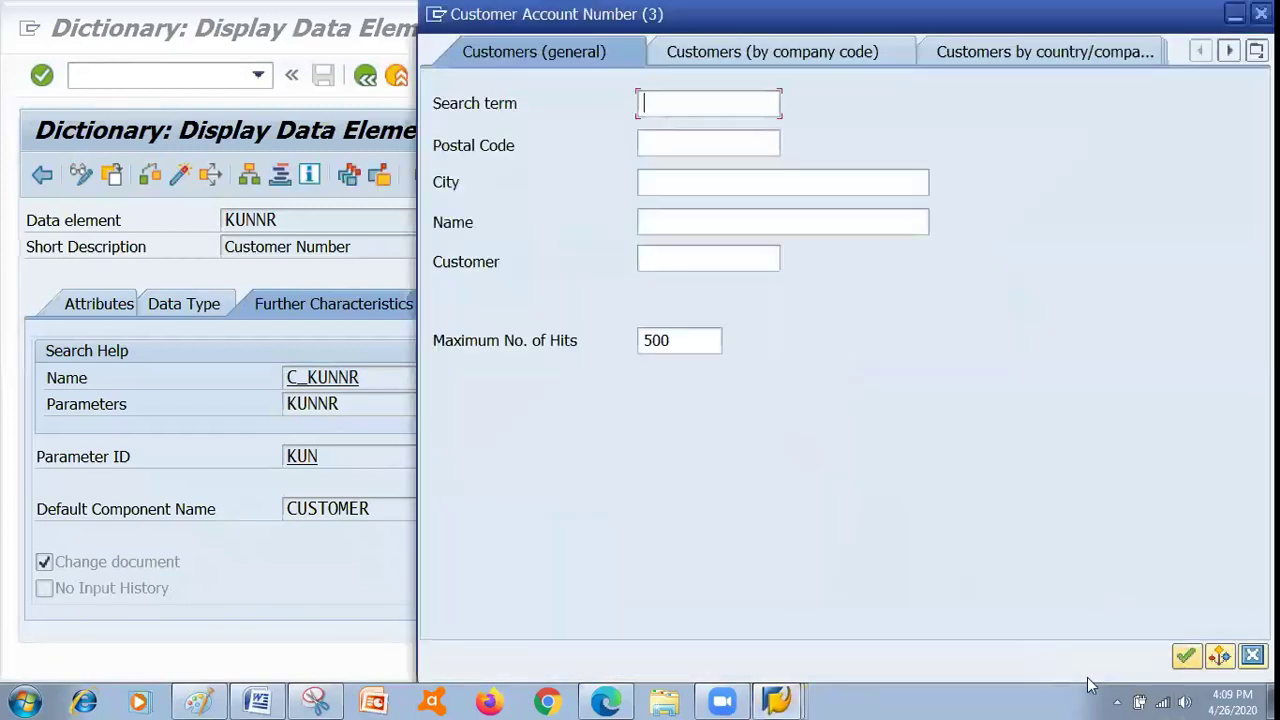
left_click(1186, 659)
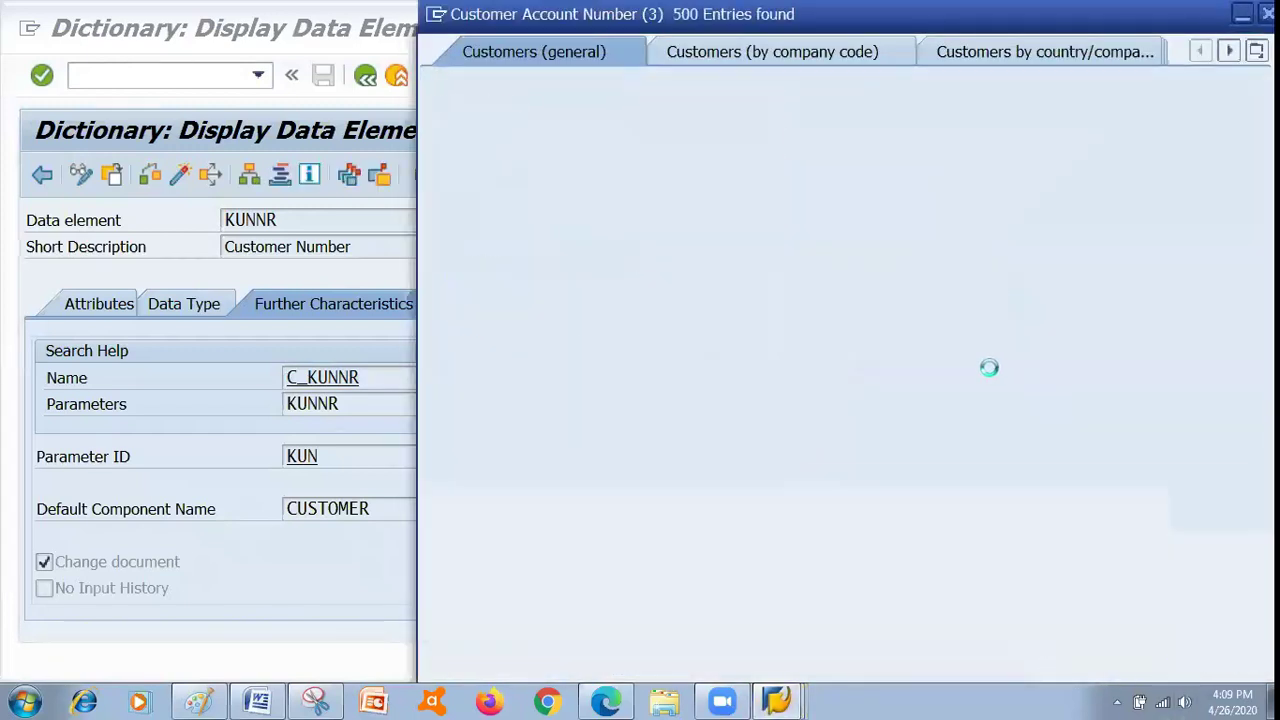
left_click(934, 560)
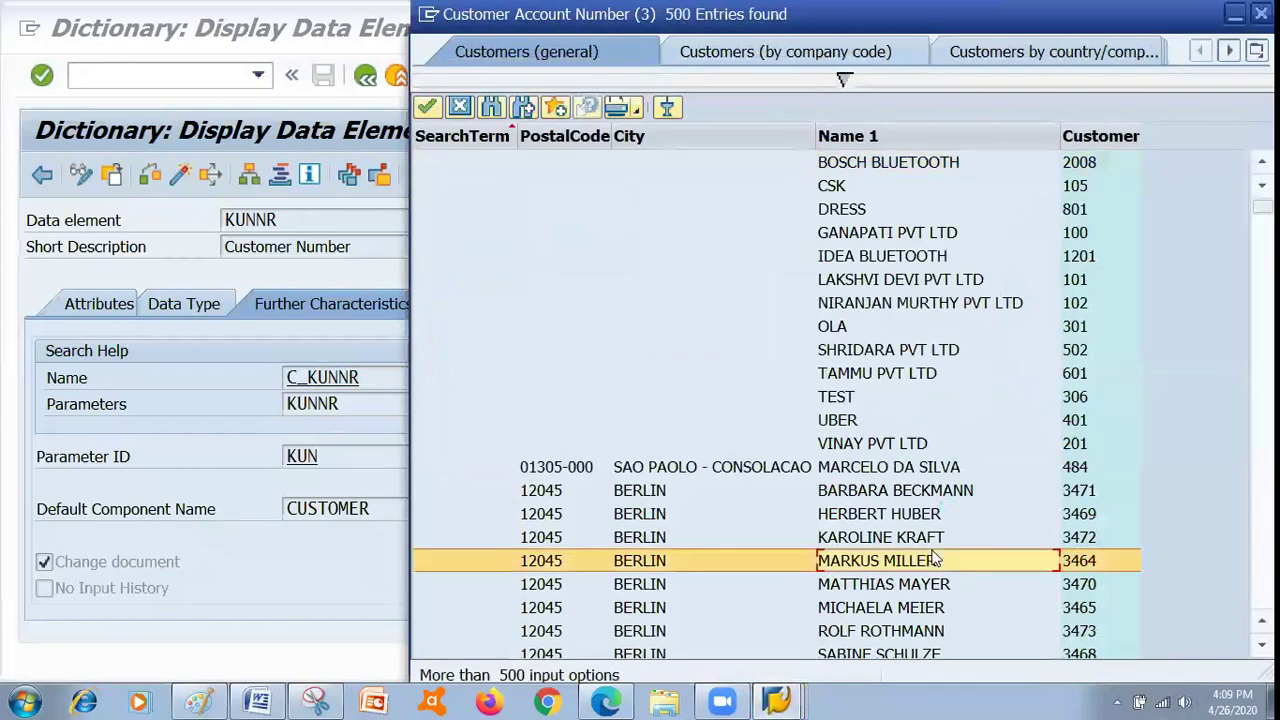
scroll(1090, 580, "down", 10)
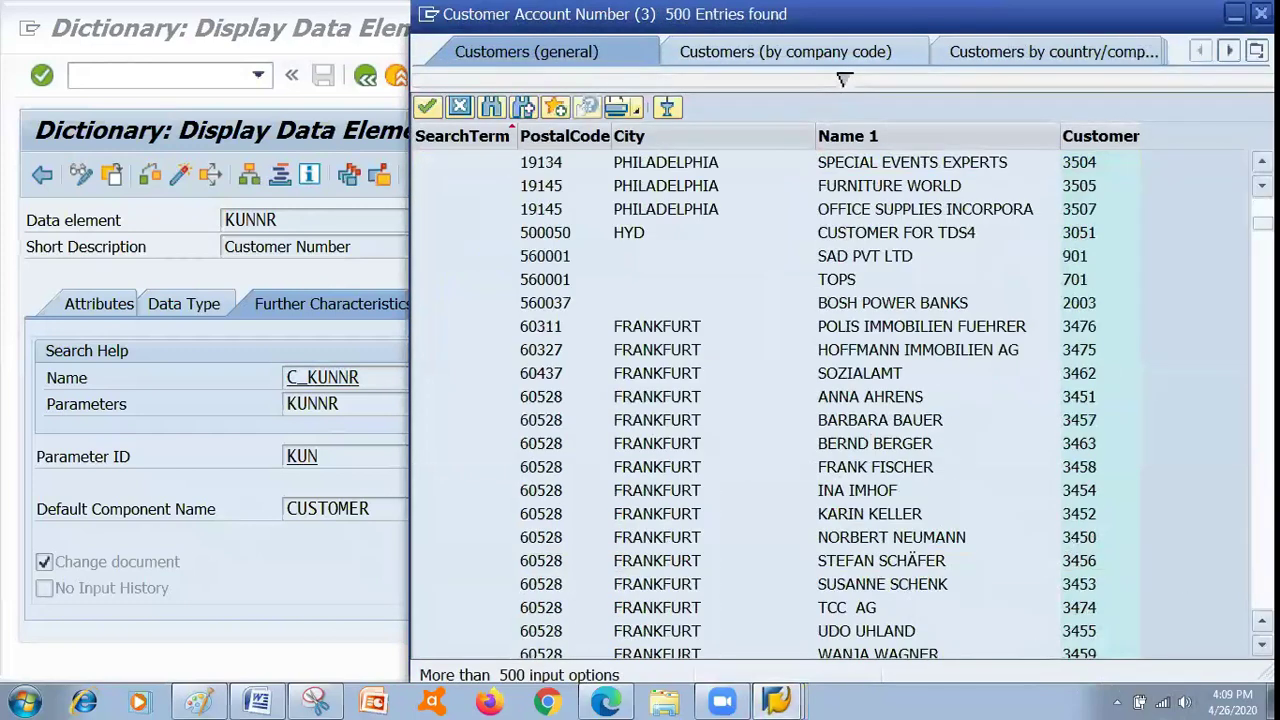
scroll(1190, 550, "down", 7)
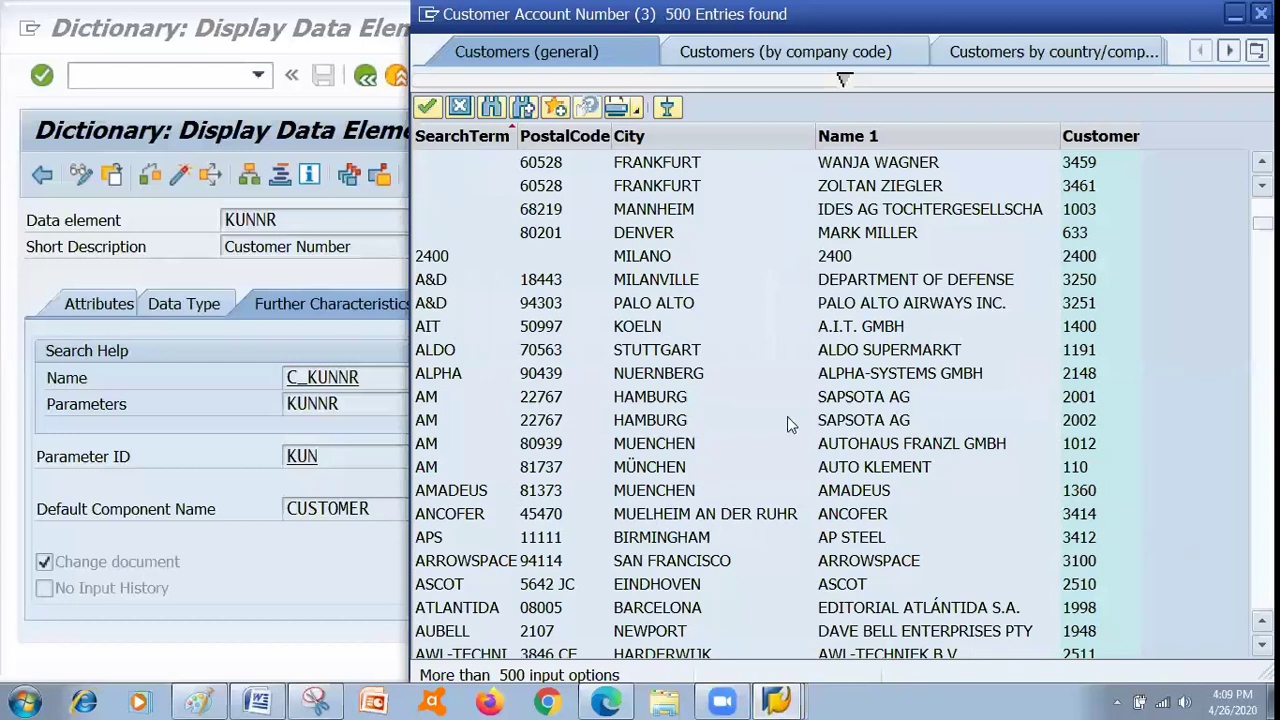
double_click(849, 400)
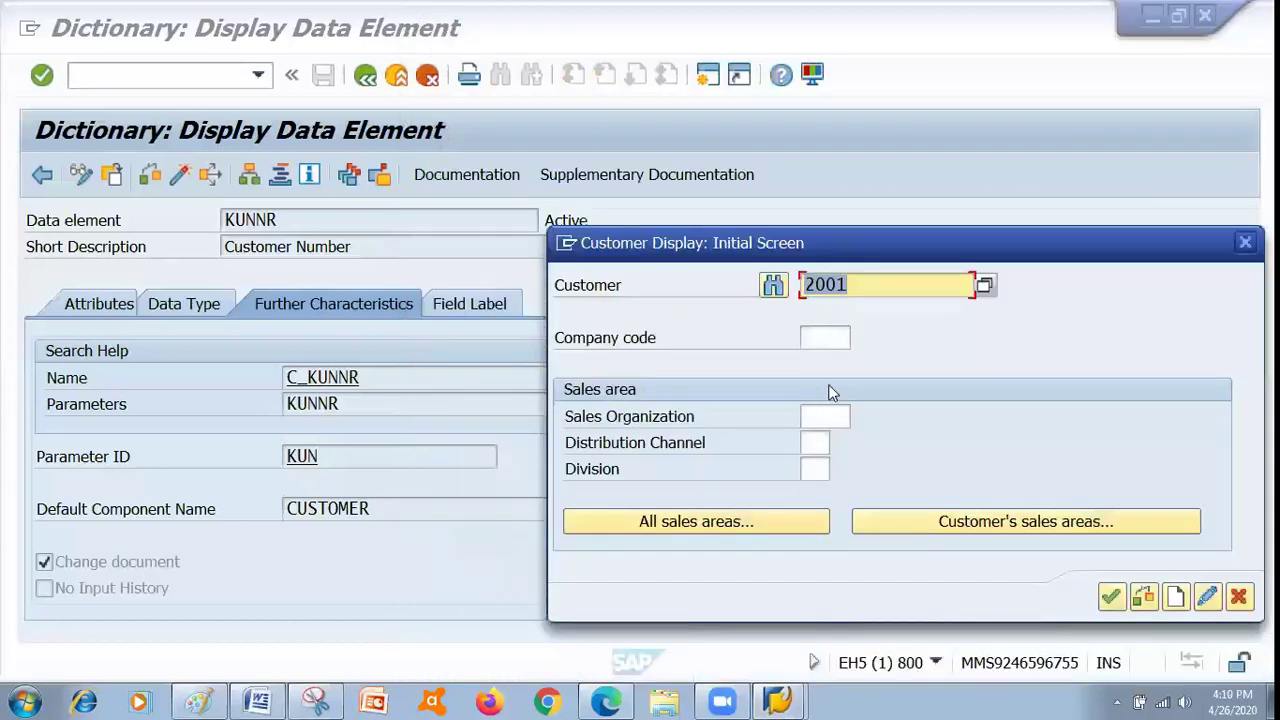
left_click(1245, 242)
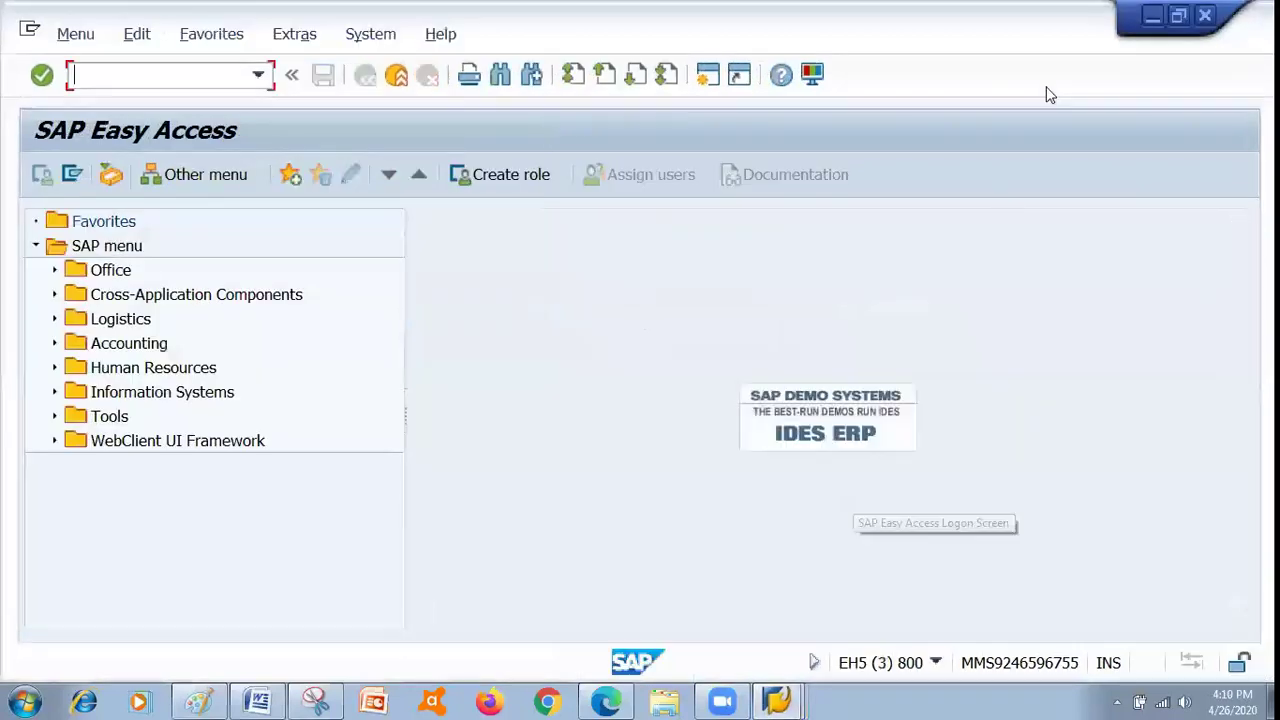
Close the extra Easy Access session and select search help C_KUNNR on data element KUNNR
left_click(1205, 15)
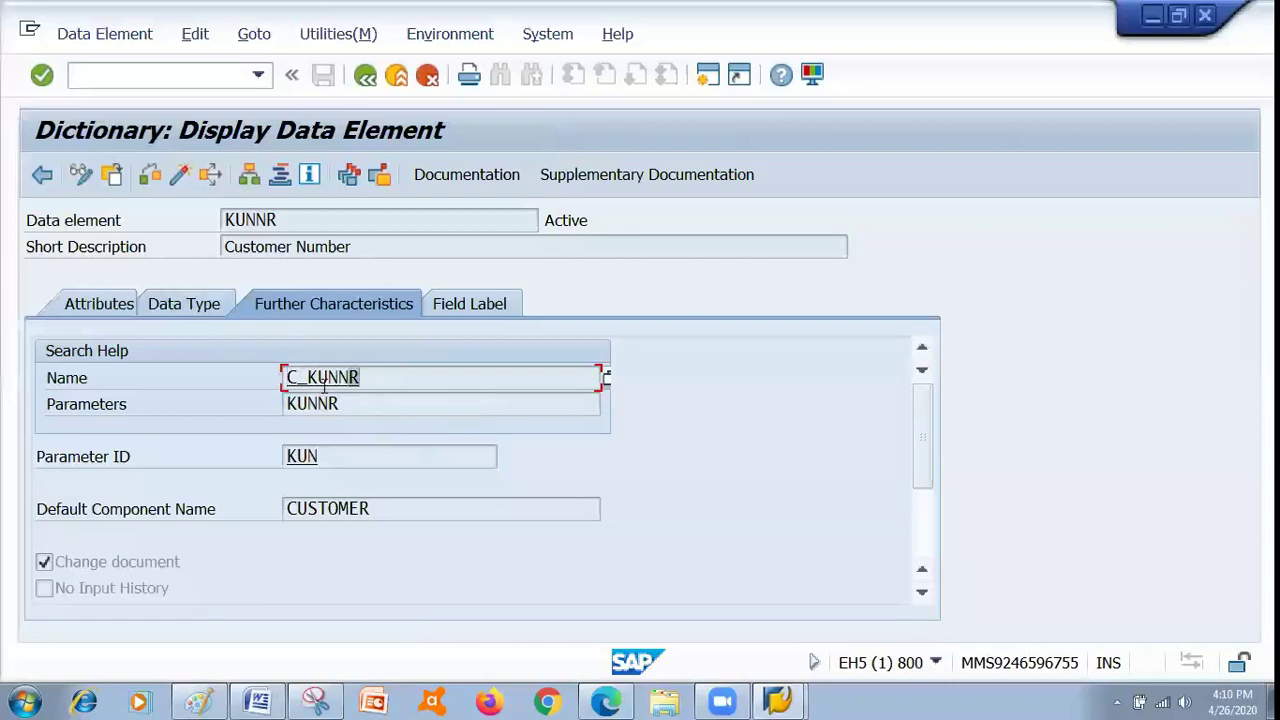
double_click(324, 385)
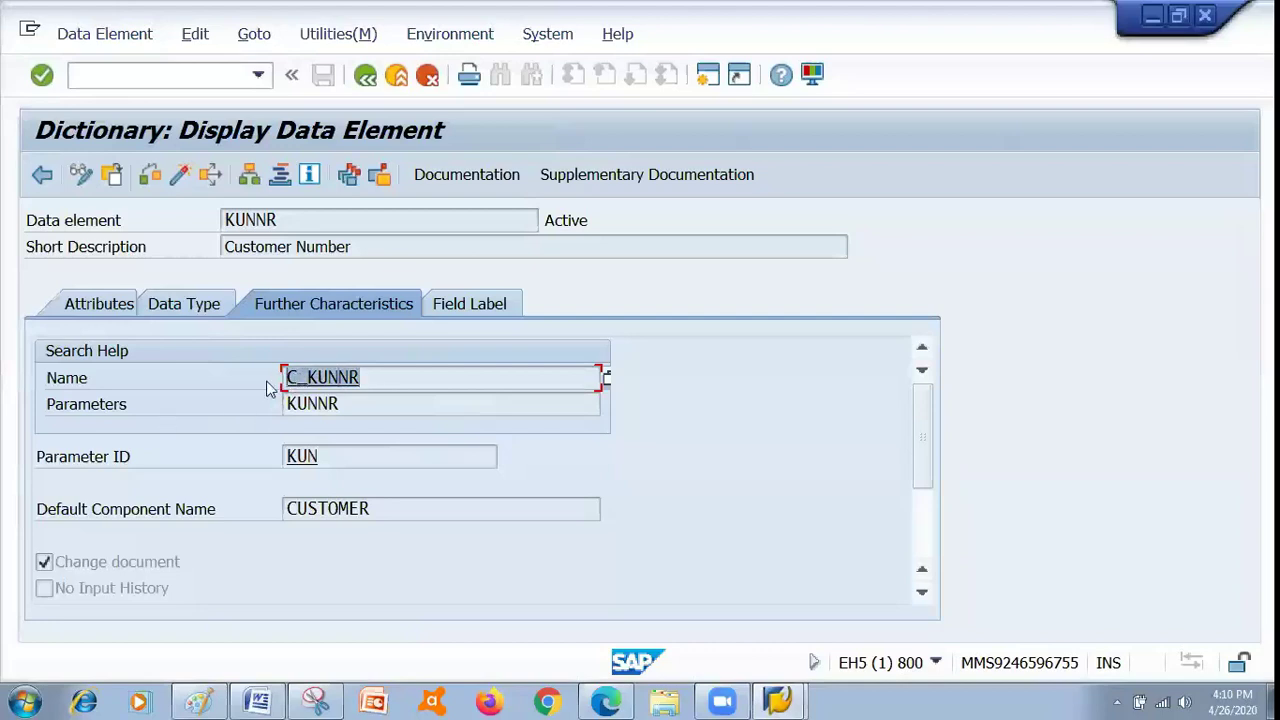
Mark KUNNR's Customer heading label, then display its domain KUNNR of type CHAR, length 10
left_click(465, 305)
left_click_drag(374, 457, 283, 457)
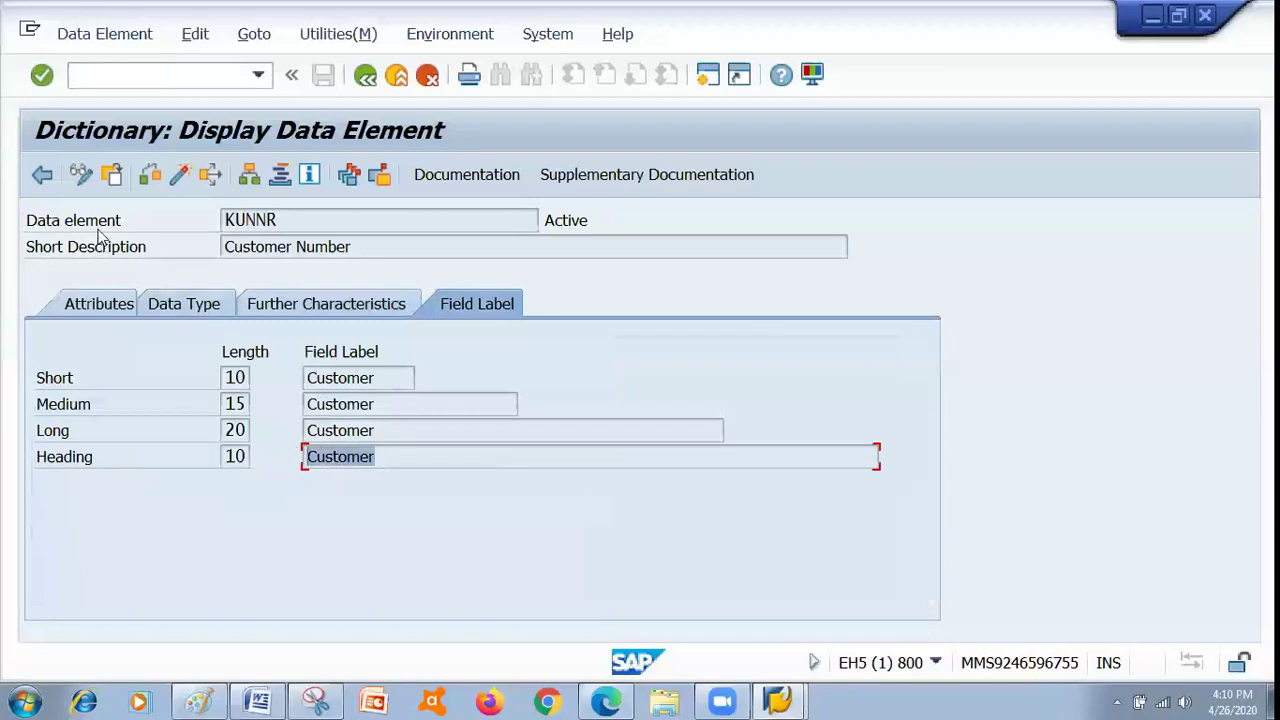
left_click_drag(288, 220, 226, 220)
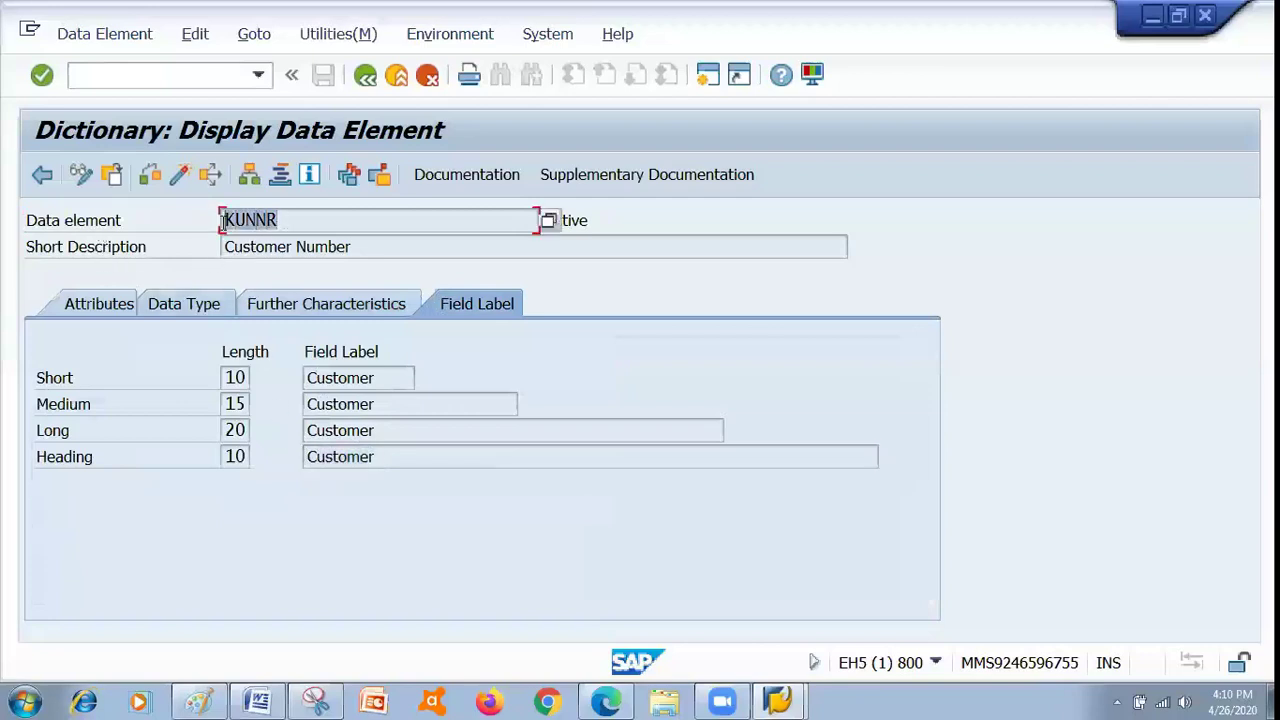
left_click(228, 220)
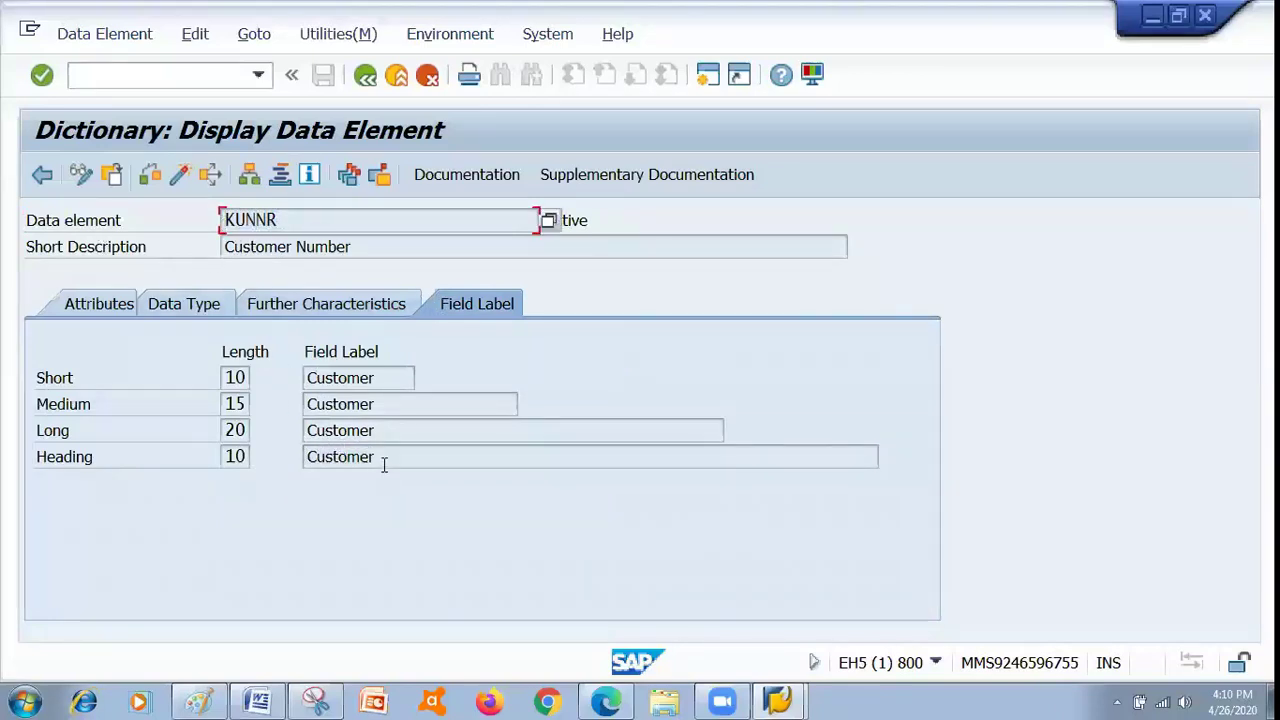
left_click_drag(382, 458, 283, 462)
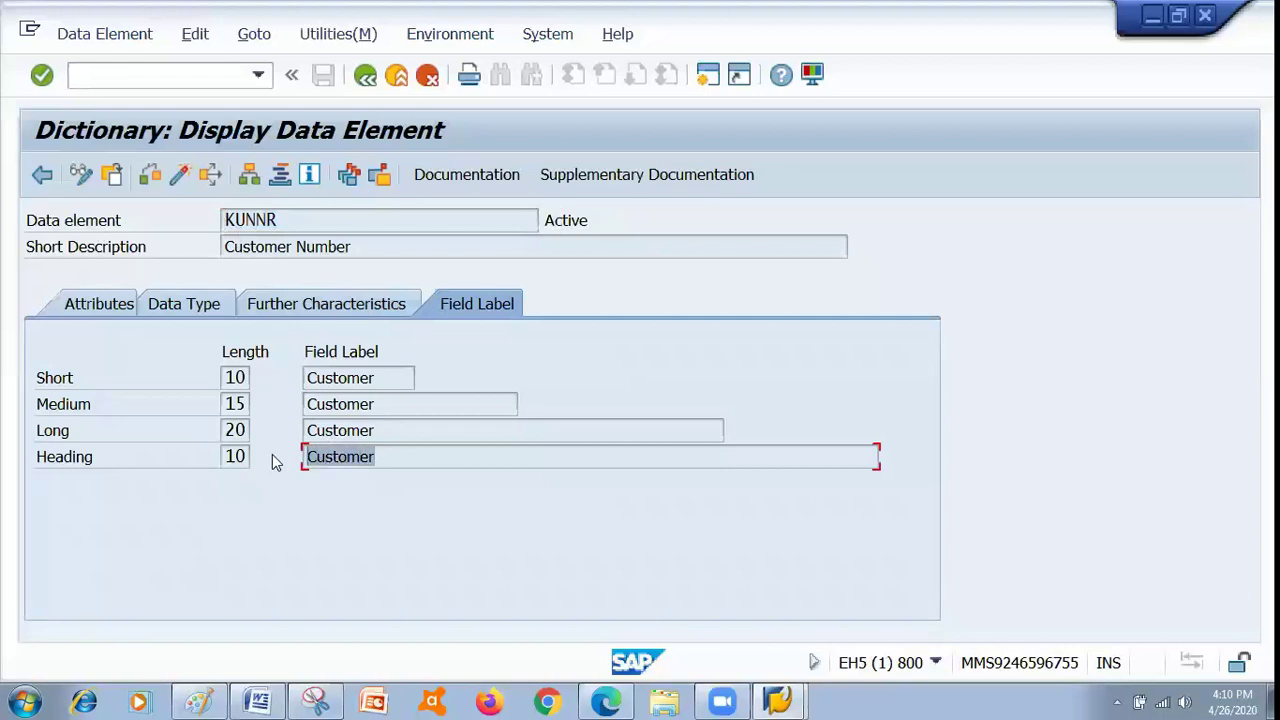
left_click(184, 304)
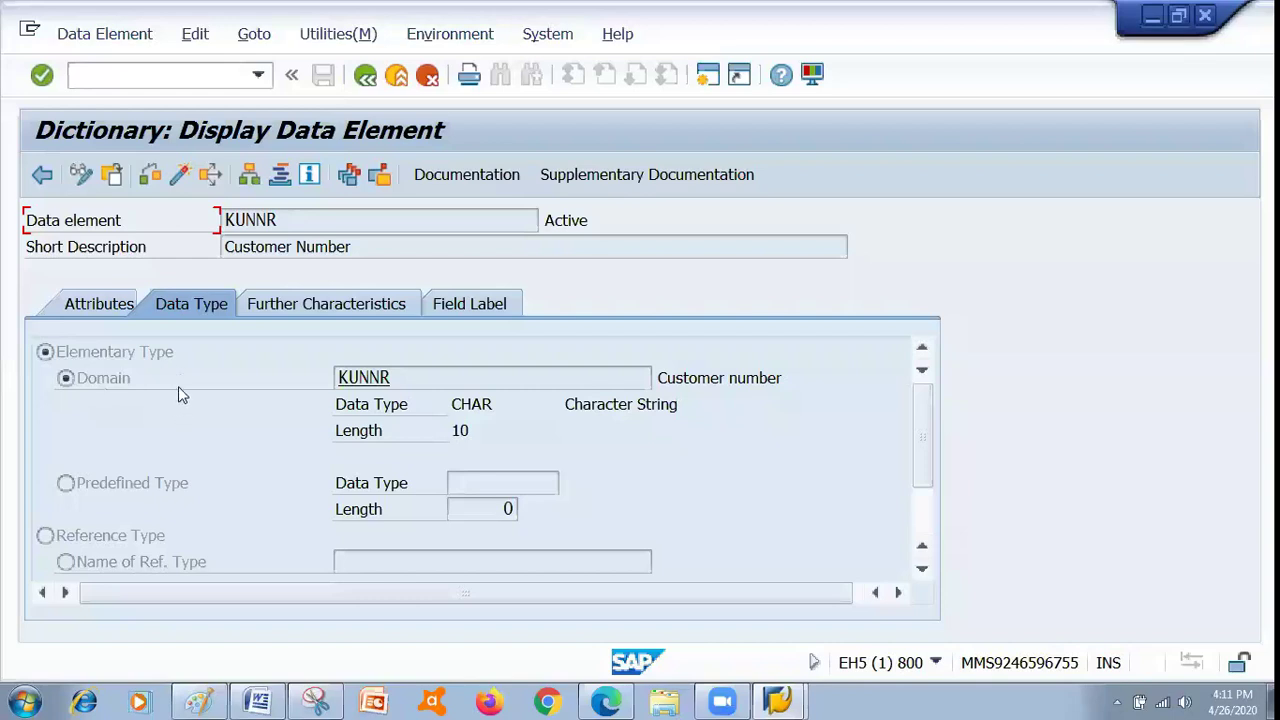
Open domain KUNNR from the data element and highlight its data type CHAR
left_click(92, 379)
double_click(375, 378)
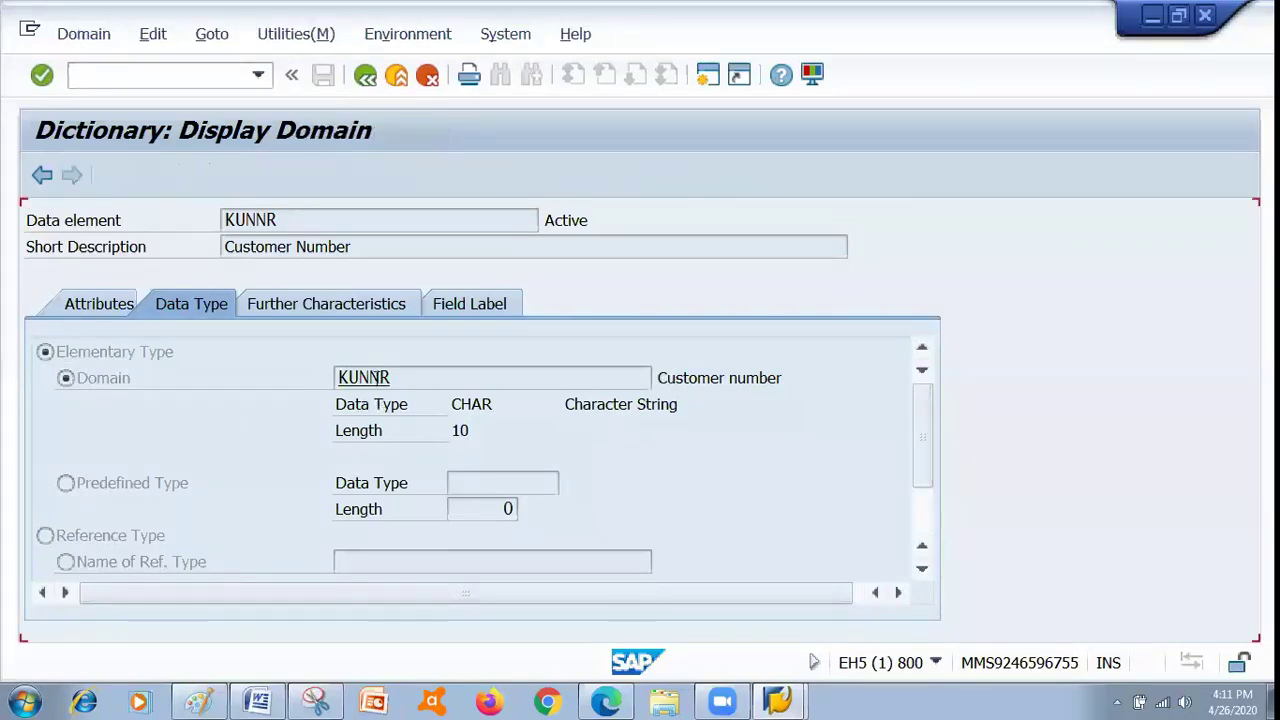
left_click(289, 380)
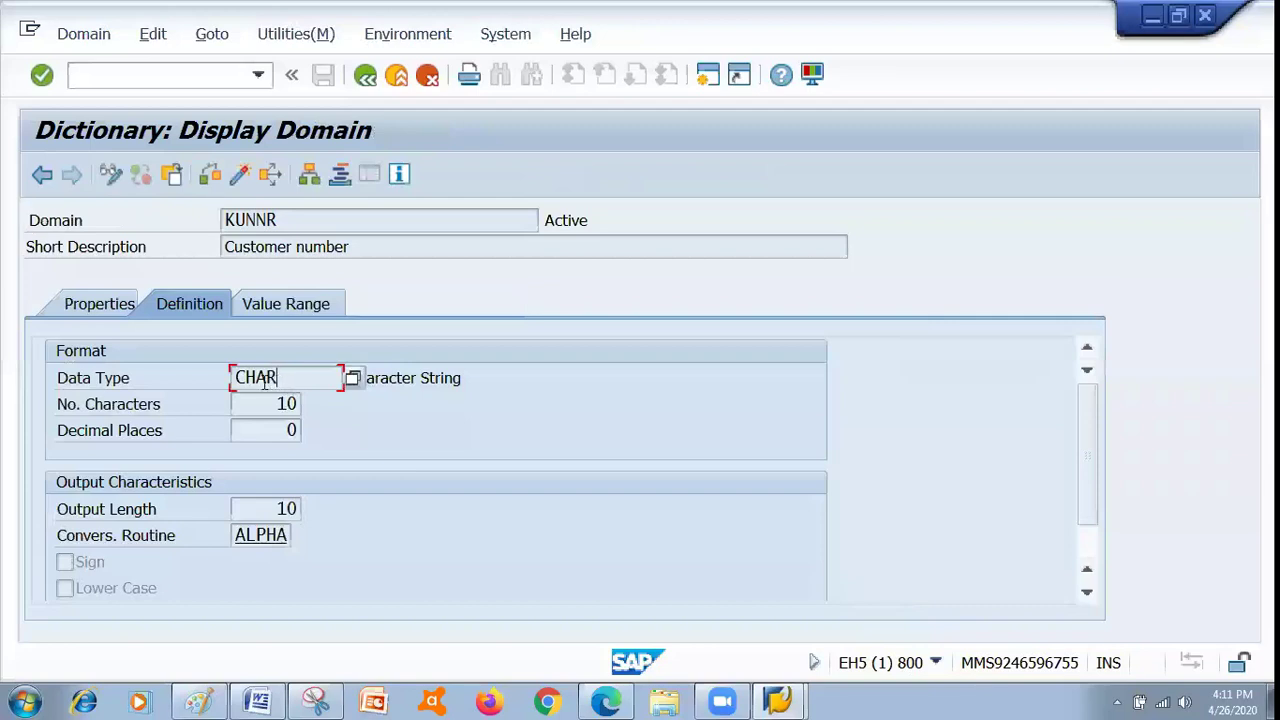
left_click_drag(289, 379, 320, 403)
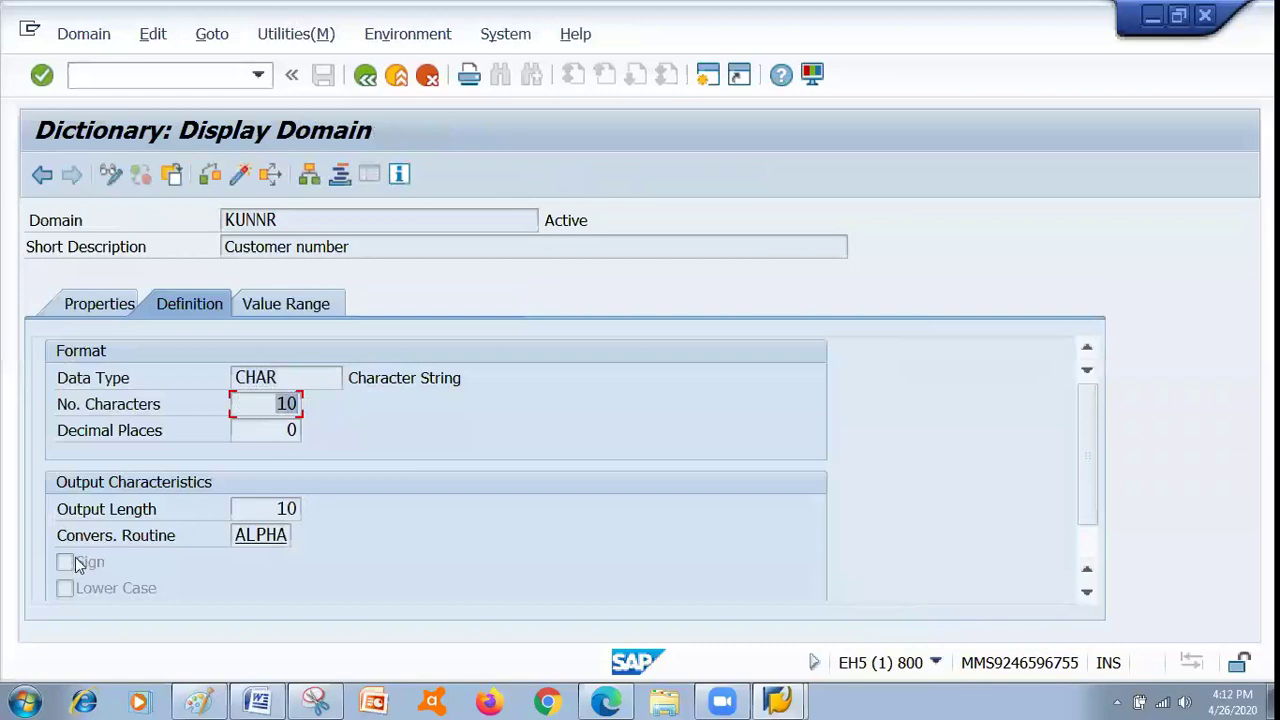
left_click(66, 590)
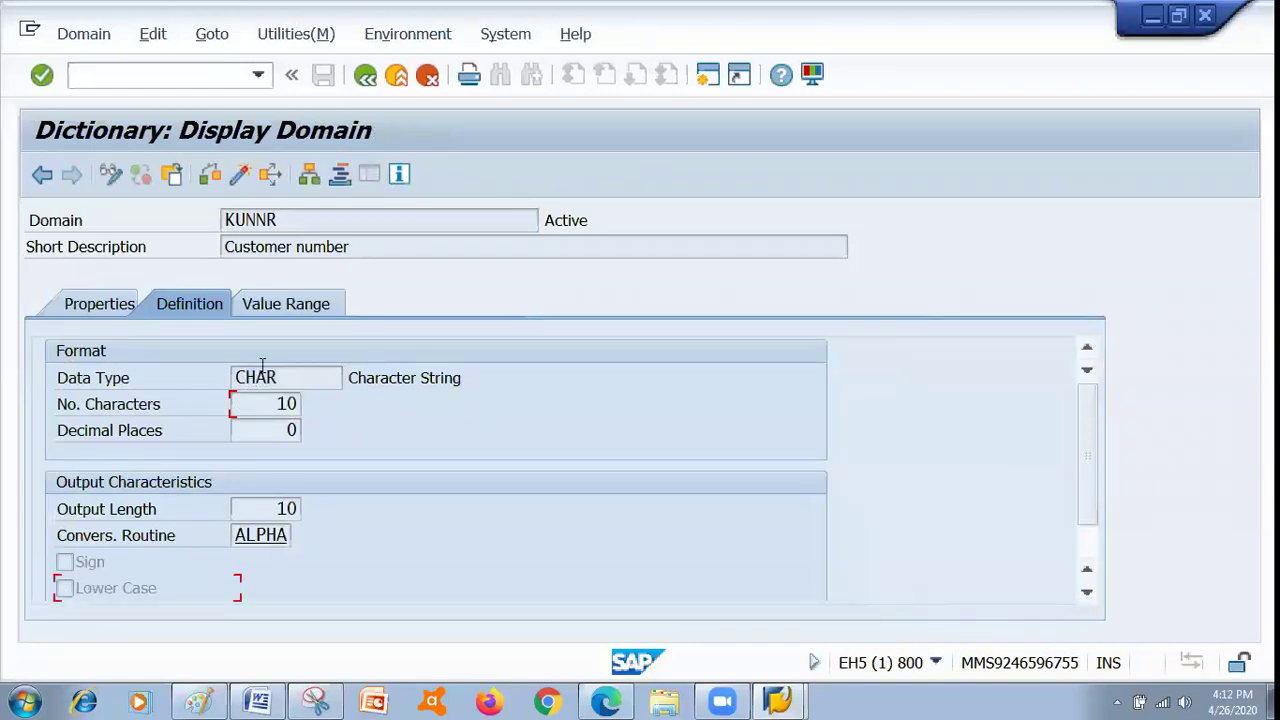
Review domain KUNNR's value range interval limits, then return to data element KUNNR
left_click(285, 311)
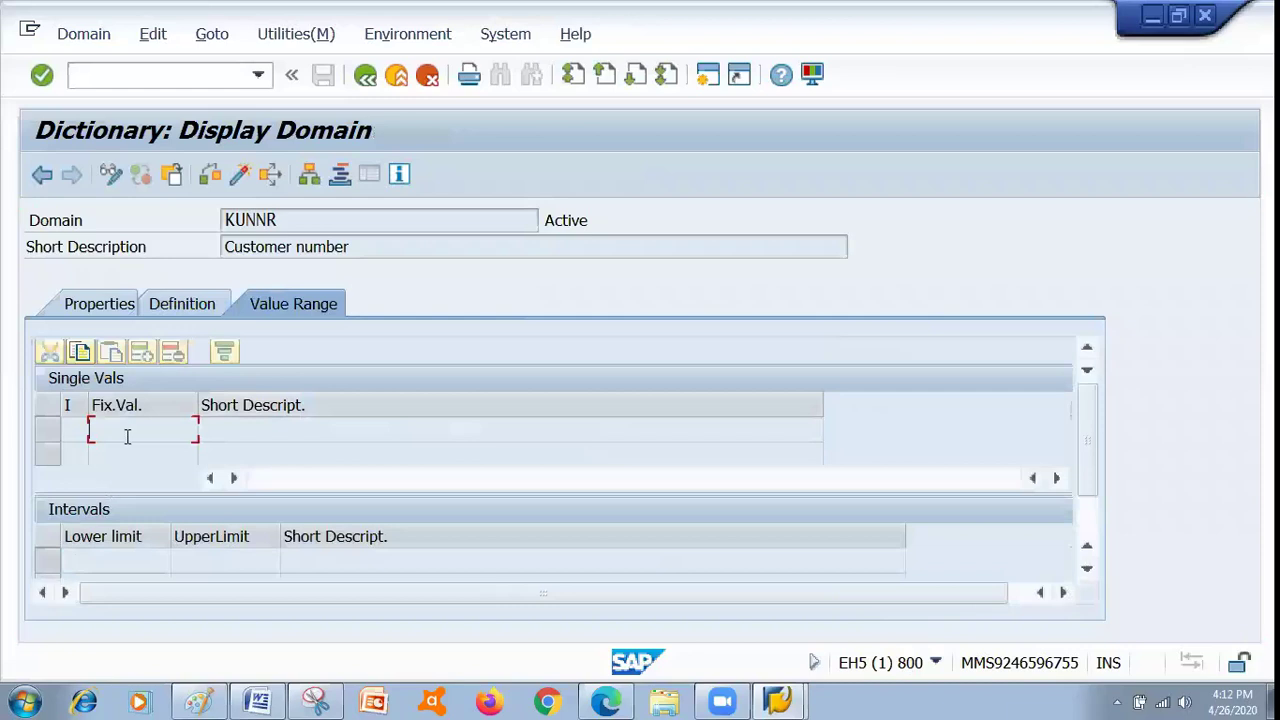
left_click(146, 552)
left_click(194, 560)
left_click(109, 562)
key("F3")
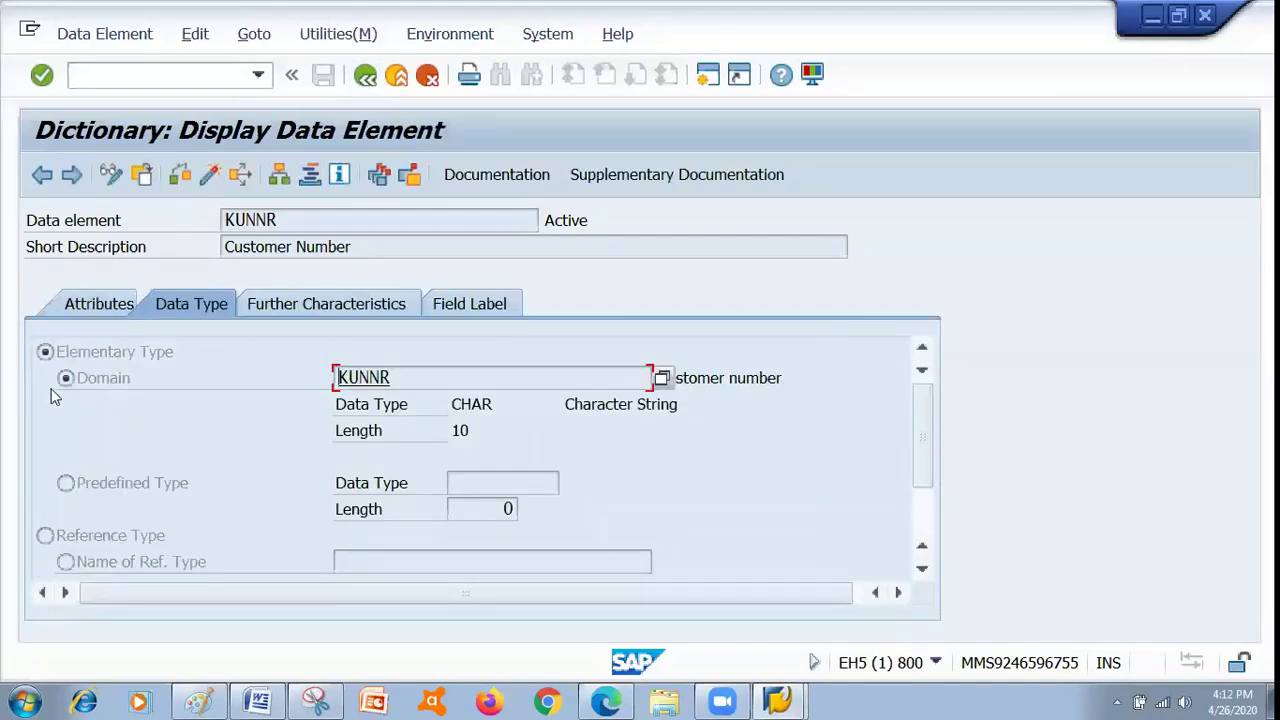
Return to KNA1's field list and reopen data element KUNNR from the KUNNR row
left_click(365, 78)
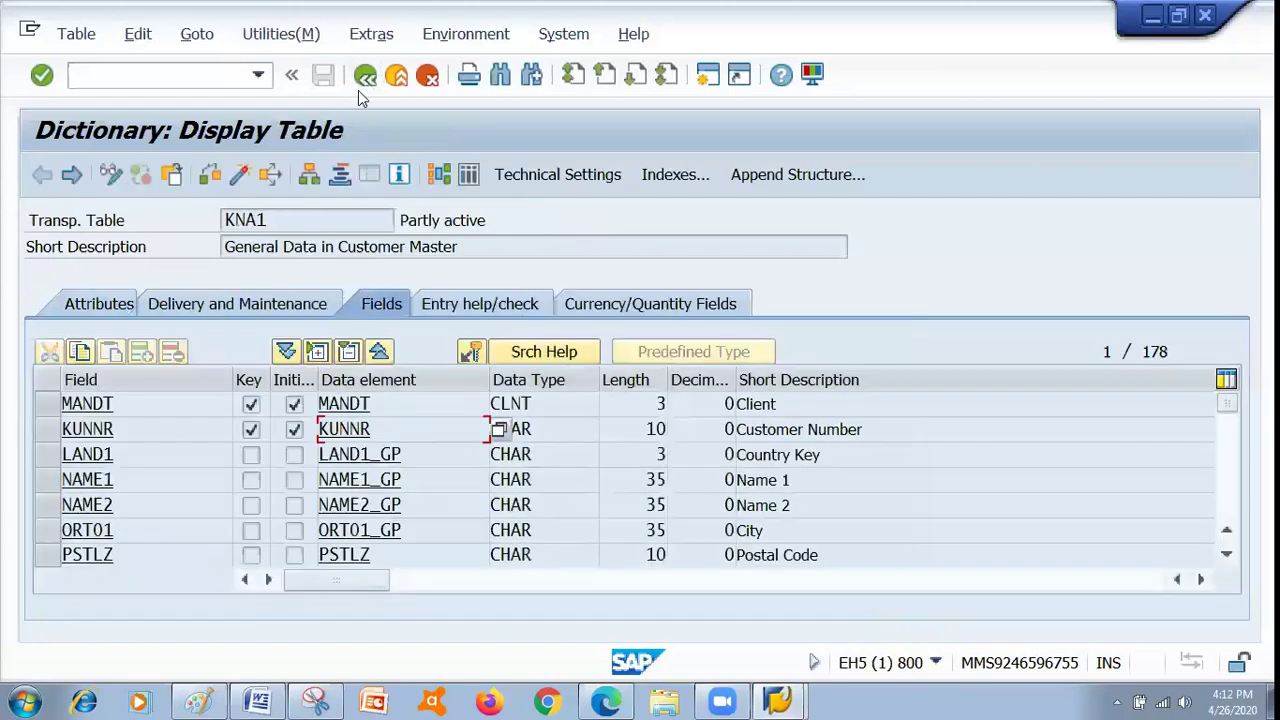
left_click(47, 429)
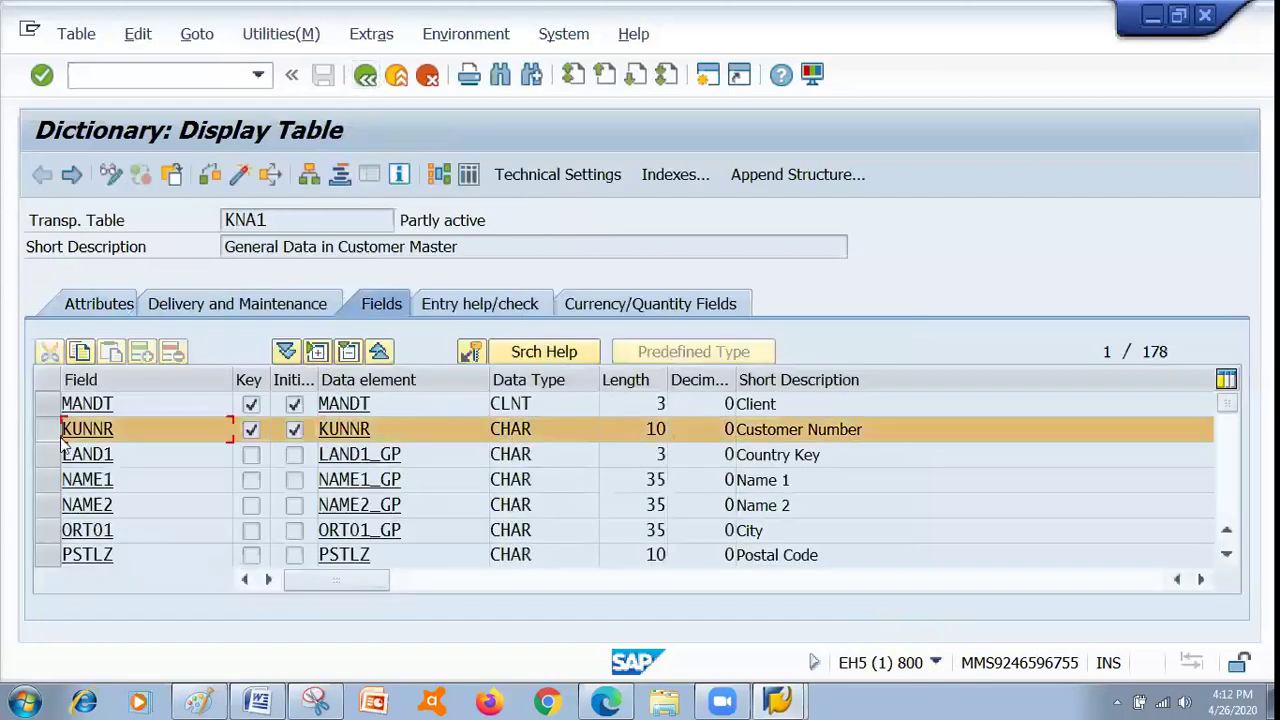
double_click(343, 429)
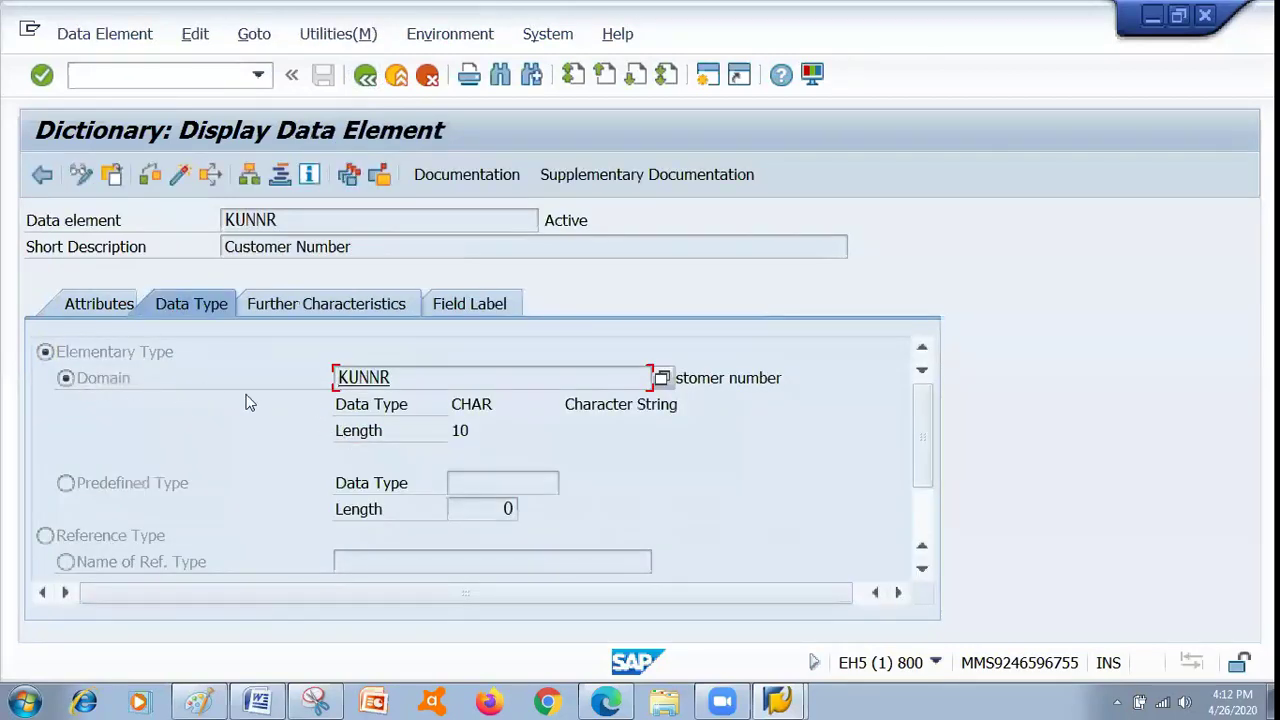
Revisit domain KUNNR, then check data element KUNNR's Customer field labels and search help before returning to KNA1
double_click(369, 381)
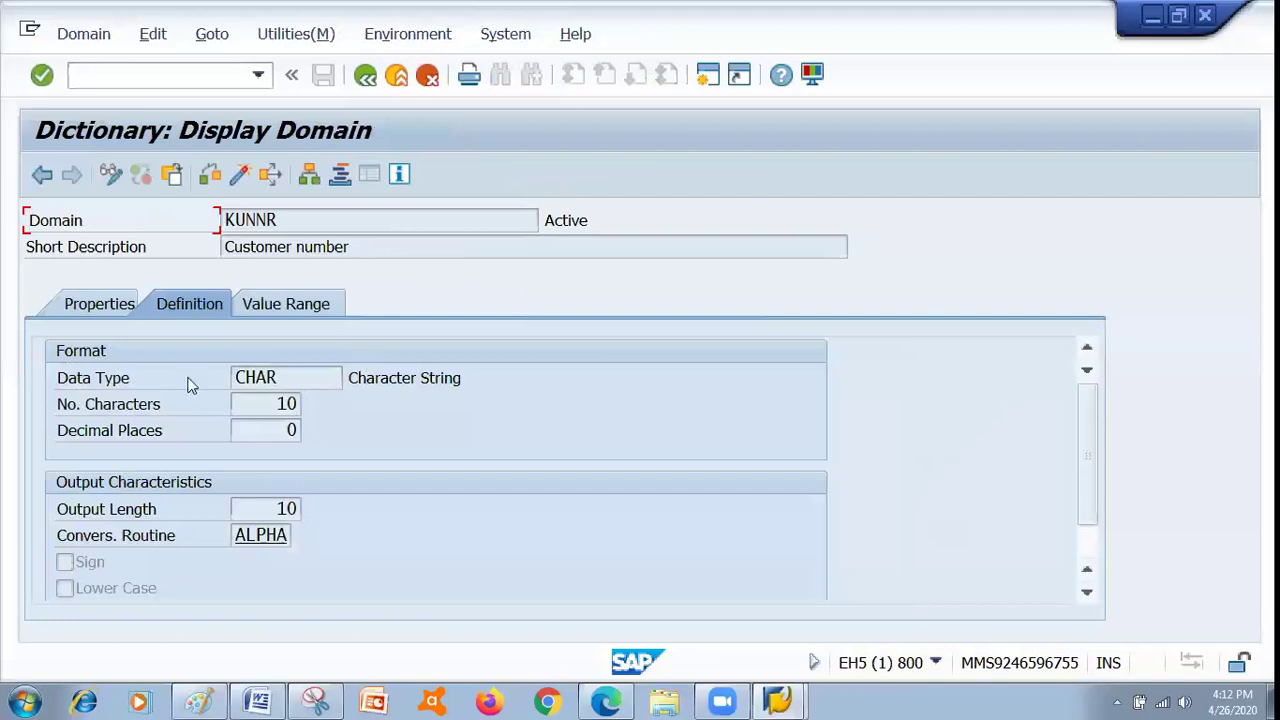
left_click(366, 78)
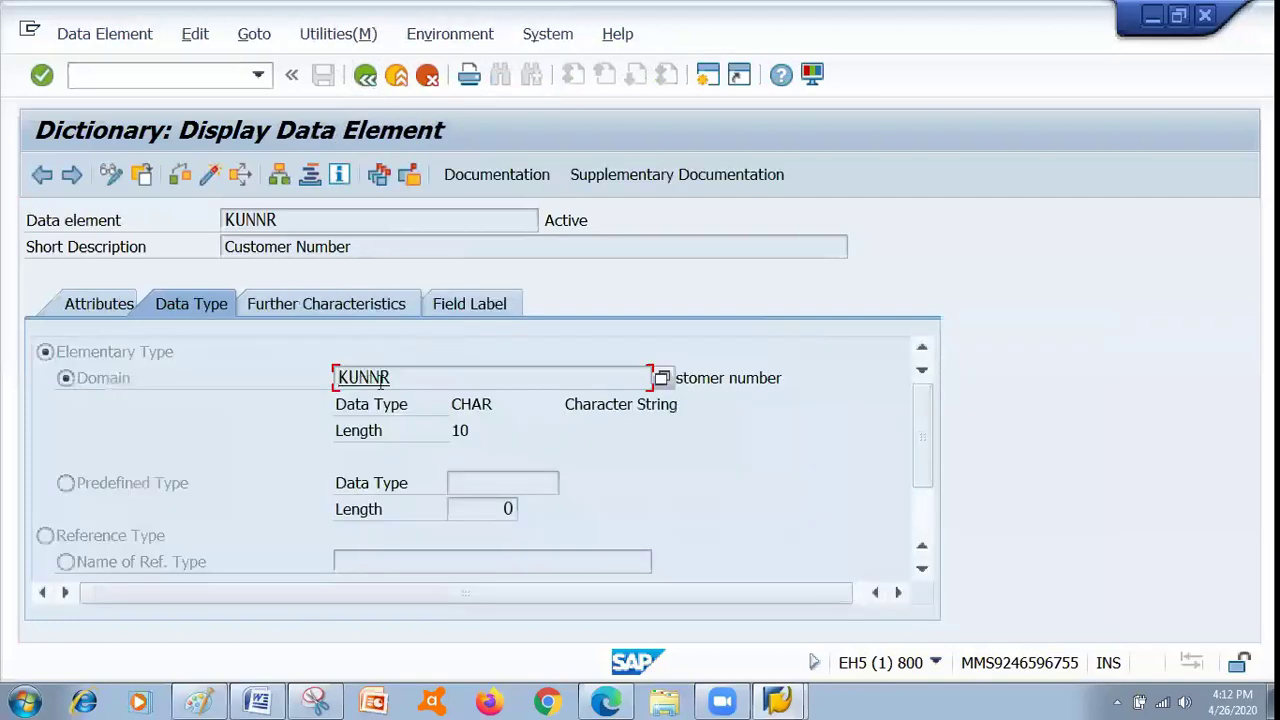
left_click(477, 306)
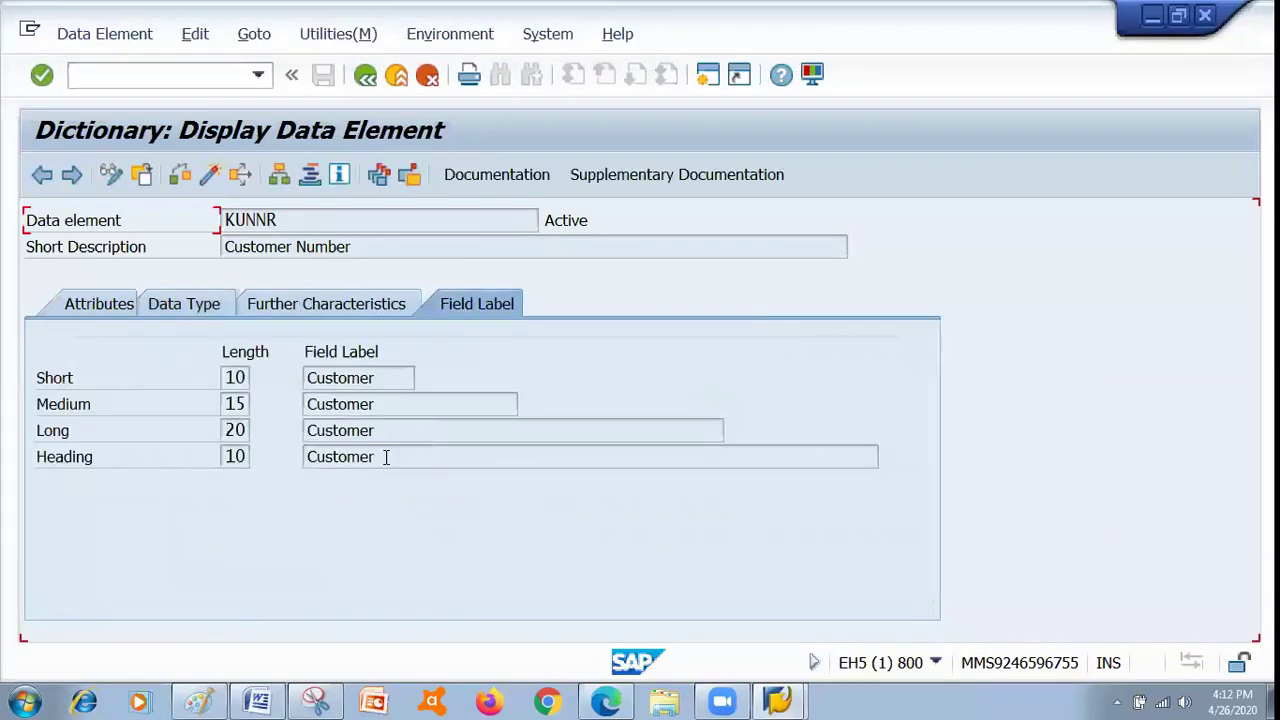
left_click_drag(386, 456, 268, 467)
left_click(277, 311)
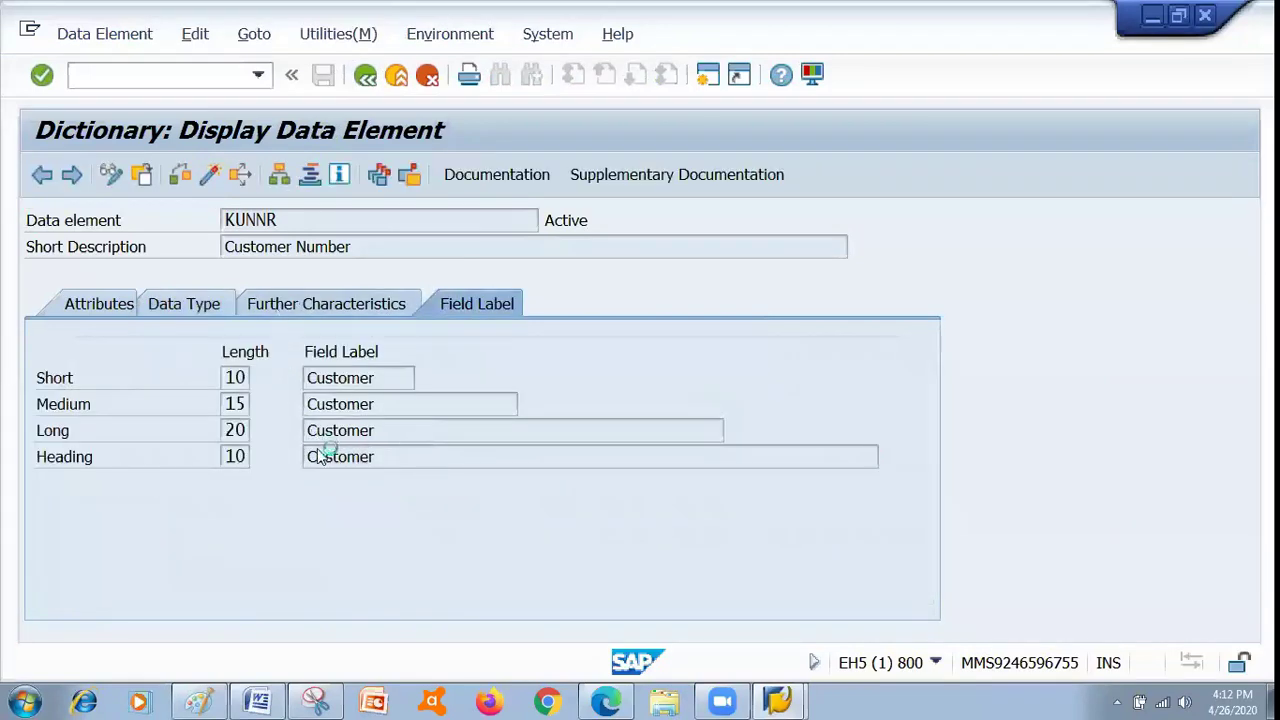
left_click(365, 78)
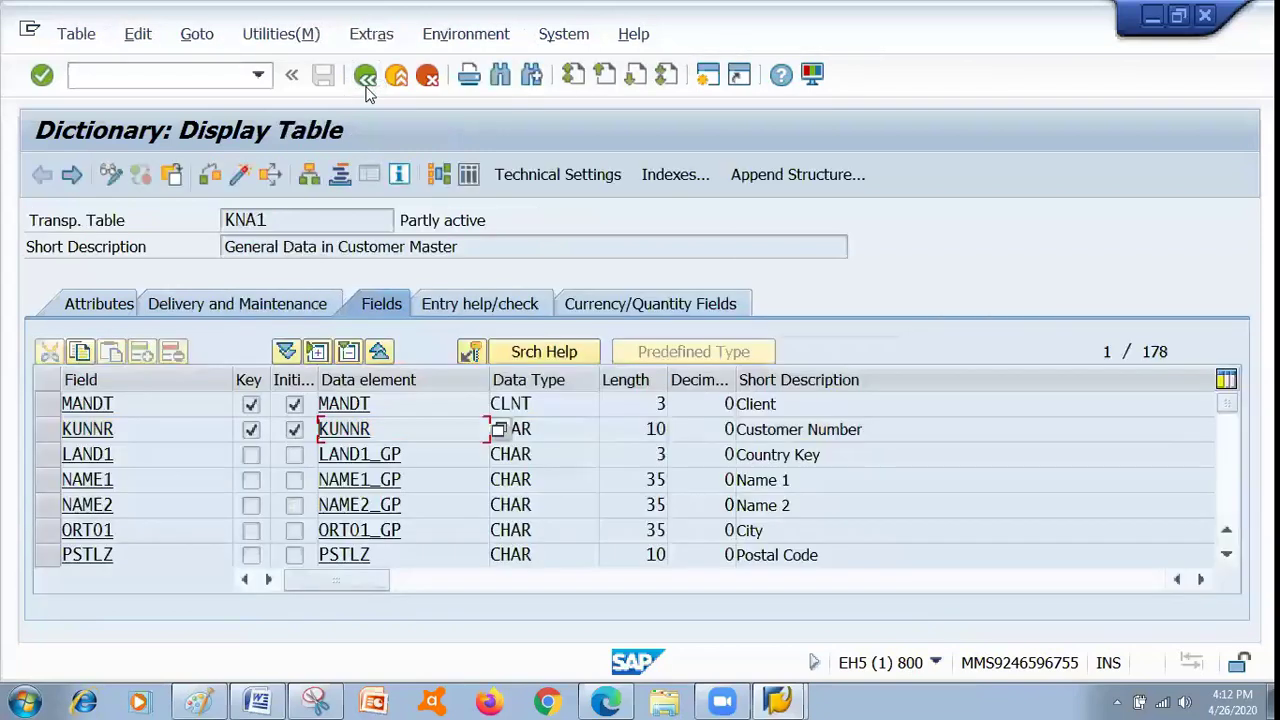
Glance at KNA1's delivery settings and technical settings, then return to the table definition
left_click(43, 431)
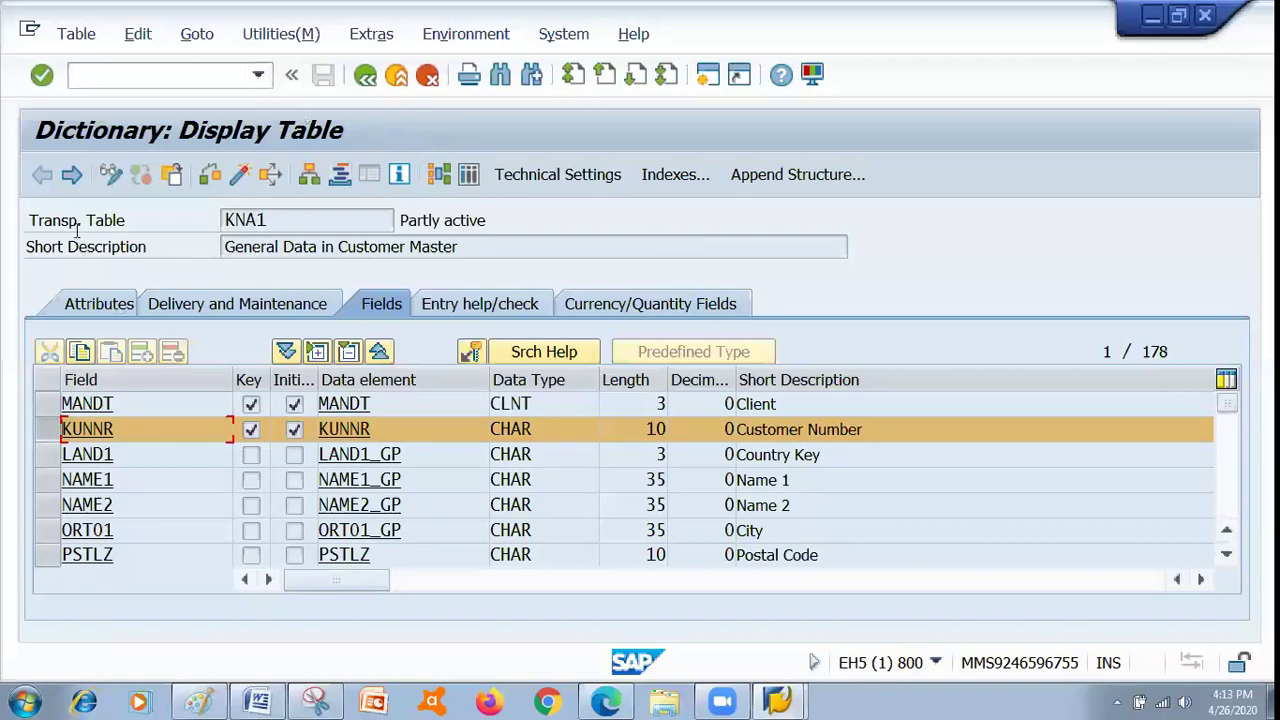
left_click(205, 312)
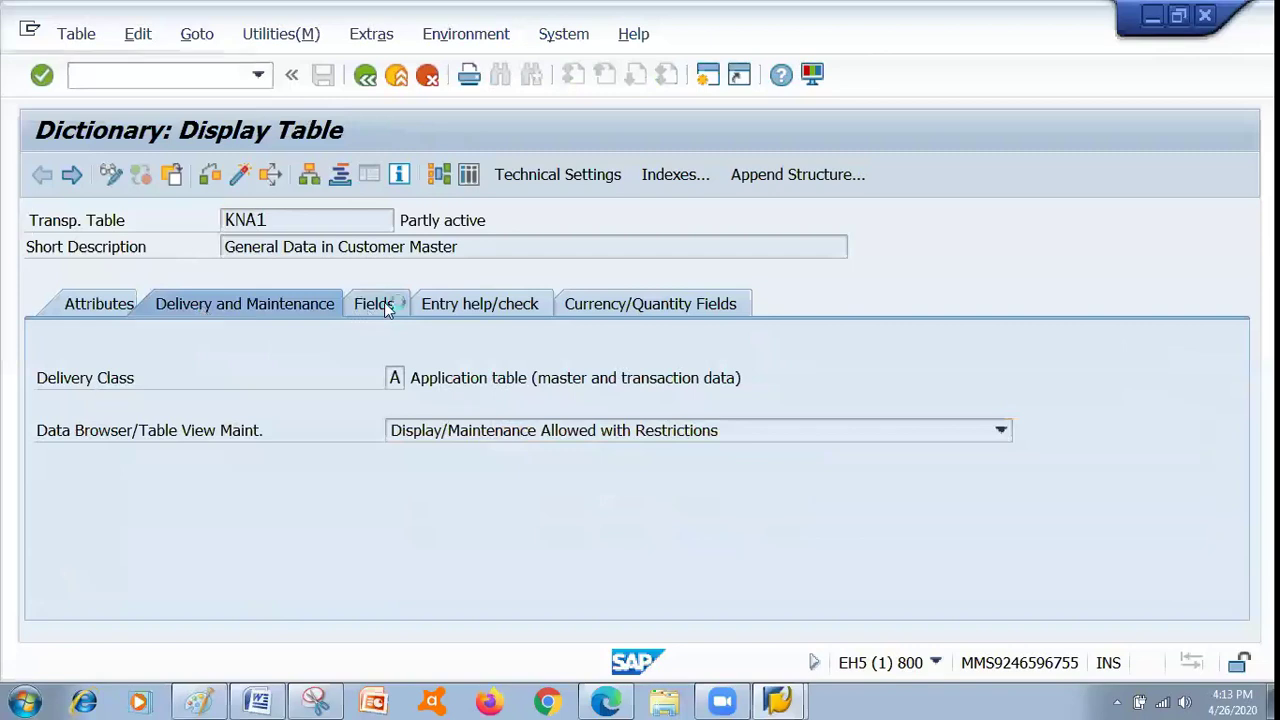
left_click(384, 302)
left_click(557, 172)
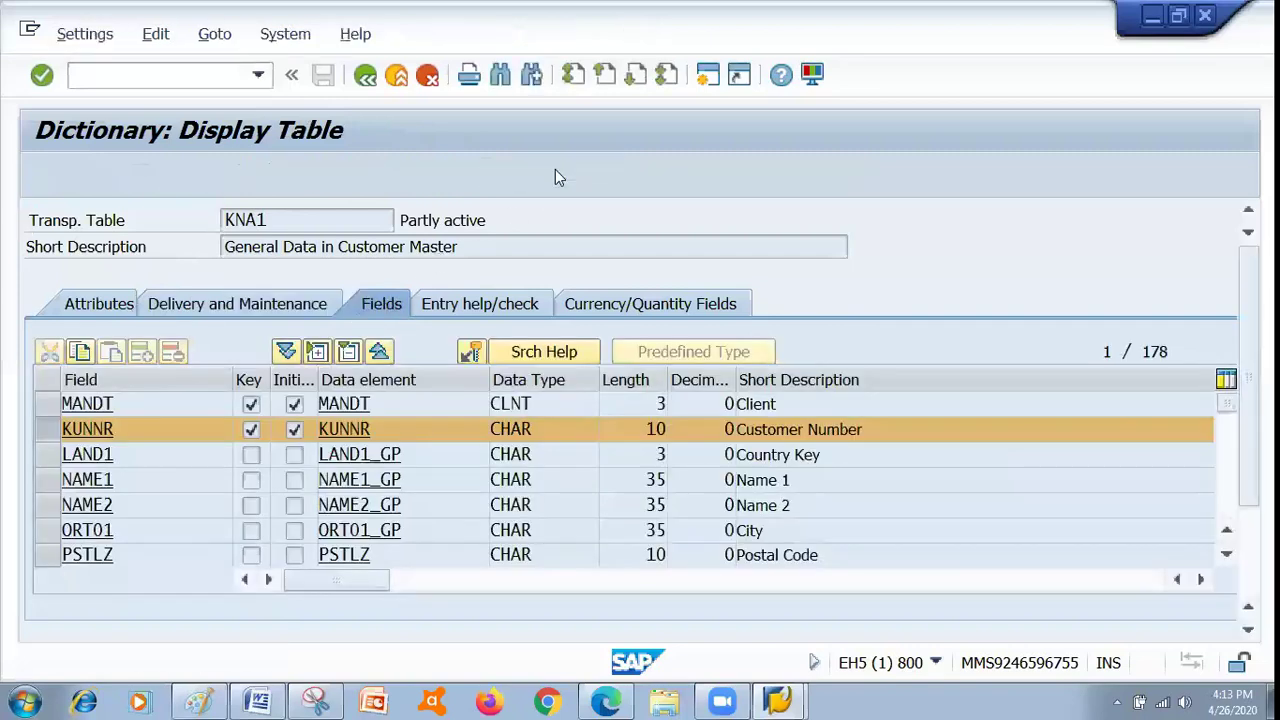
left_click(365, 75)
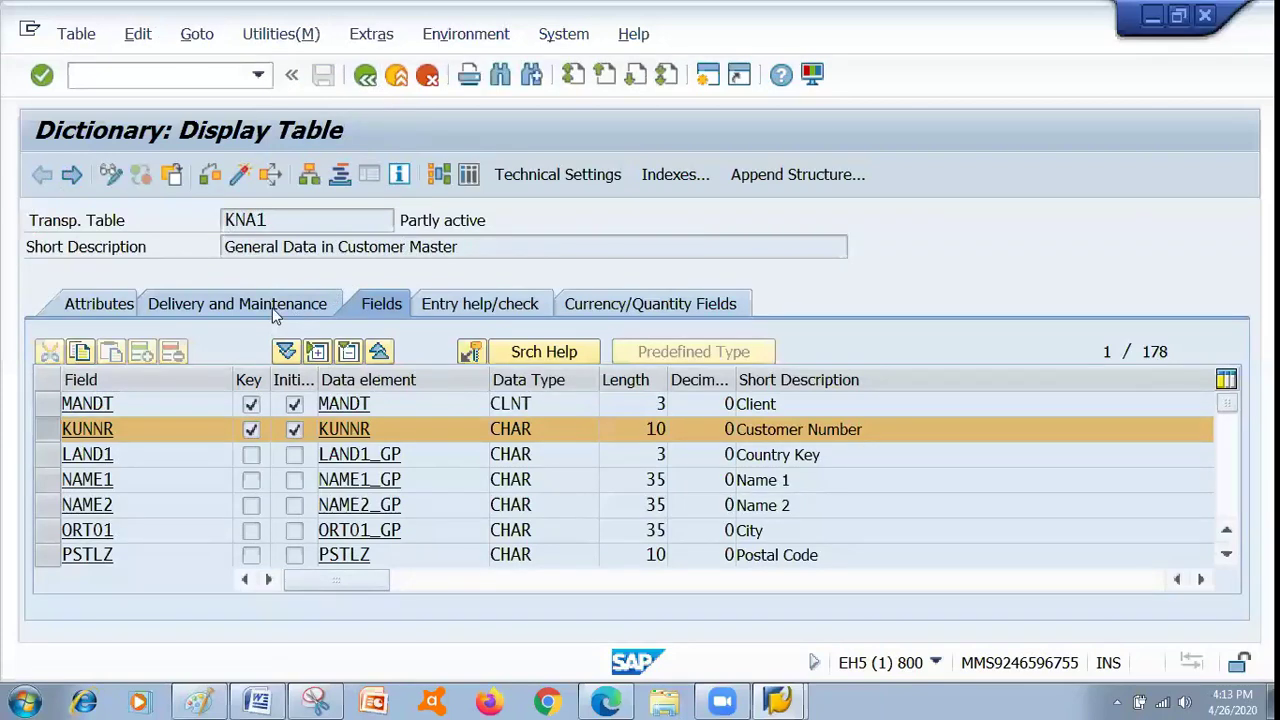
Show KNA1's Delivery and Maintenance settings, highlighting delivery class A and the Data Browser setting
left_click(273, 309)
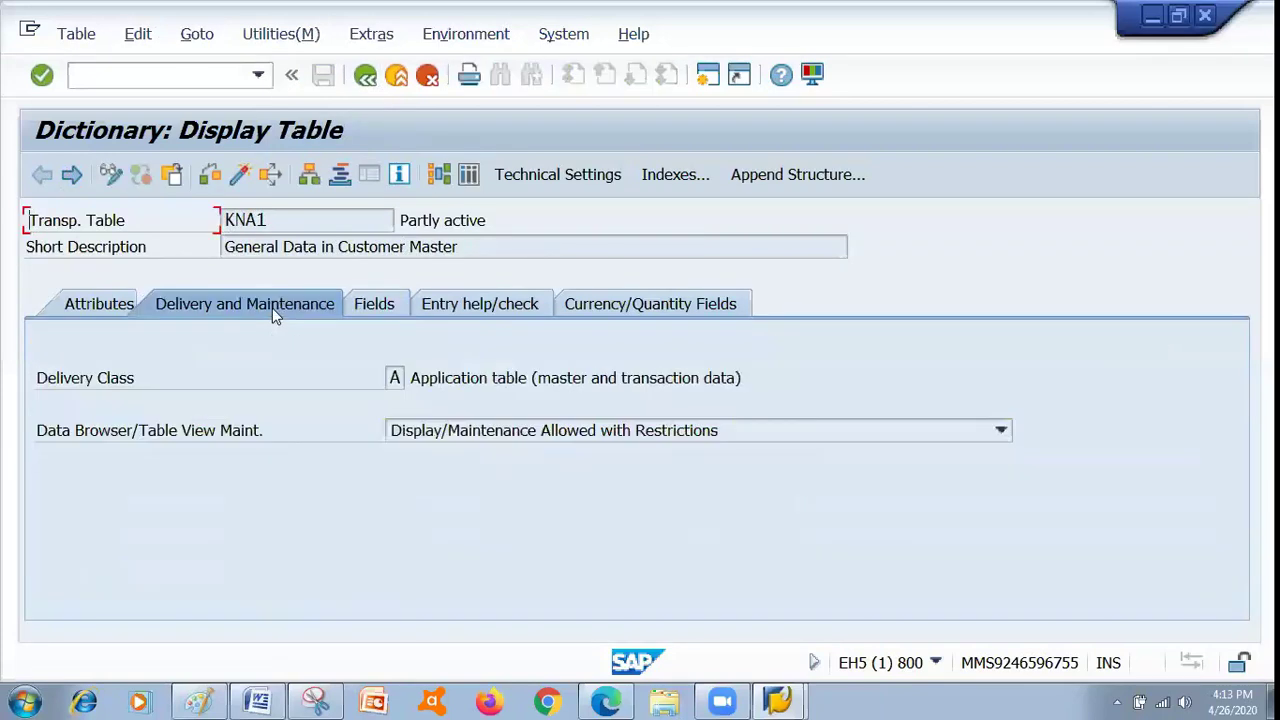
left_click(104, 386)
left_click(163, 437)
left_click(405, 380)
left_click(415, 379)
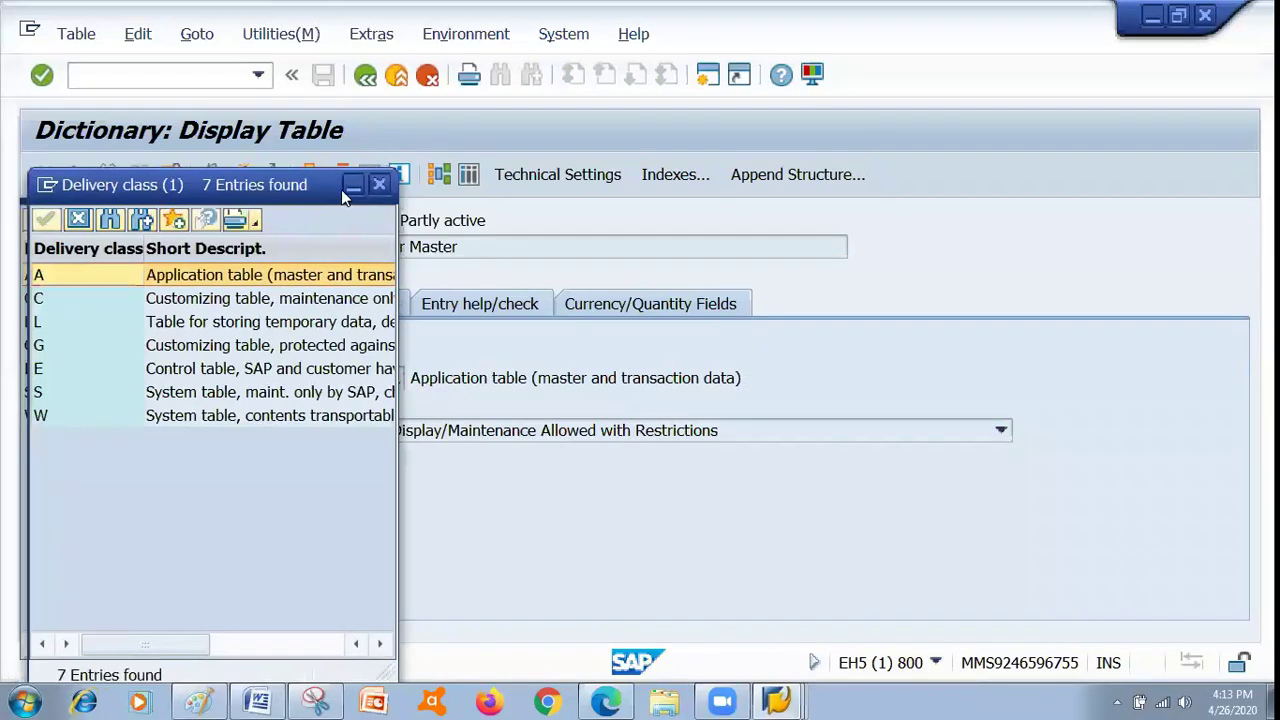
left_click_drag(341, 189, 1122, 200)
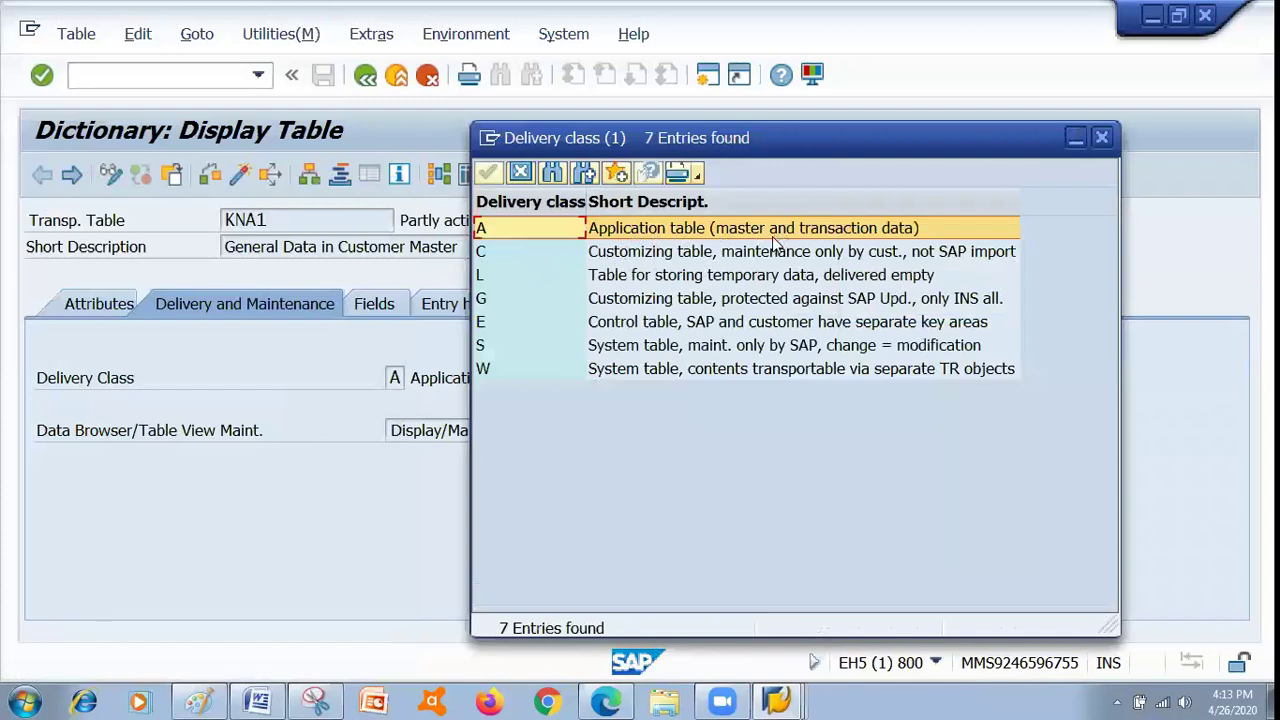
left_click(674, 260)
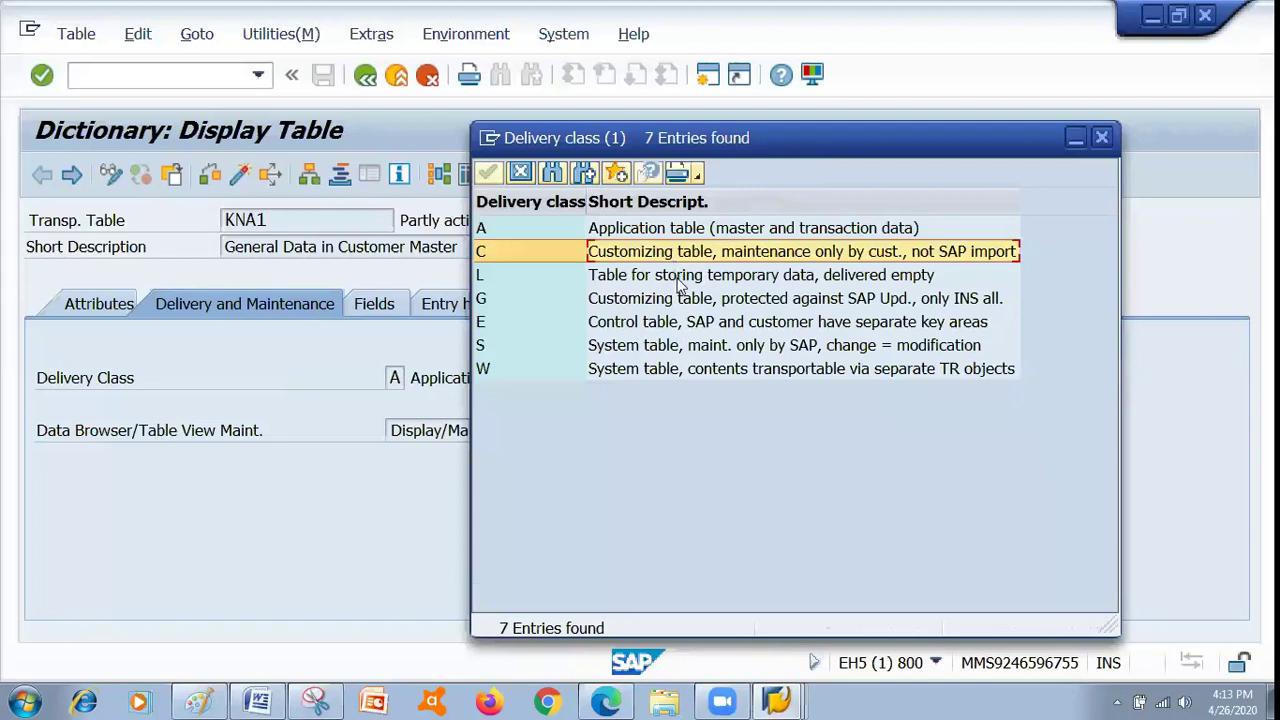
left_click(680, 276)
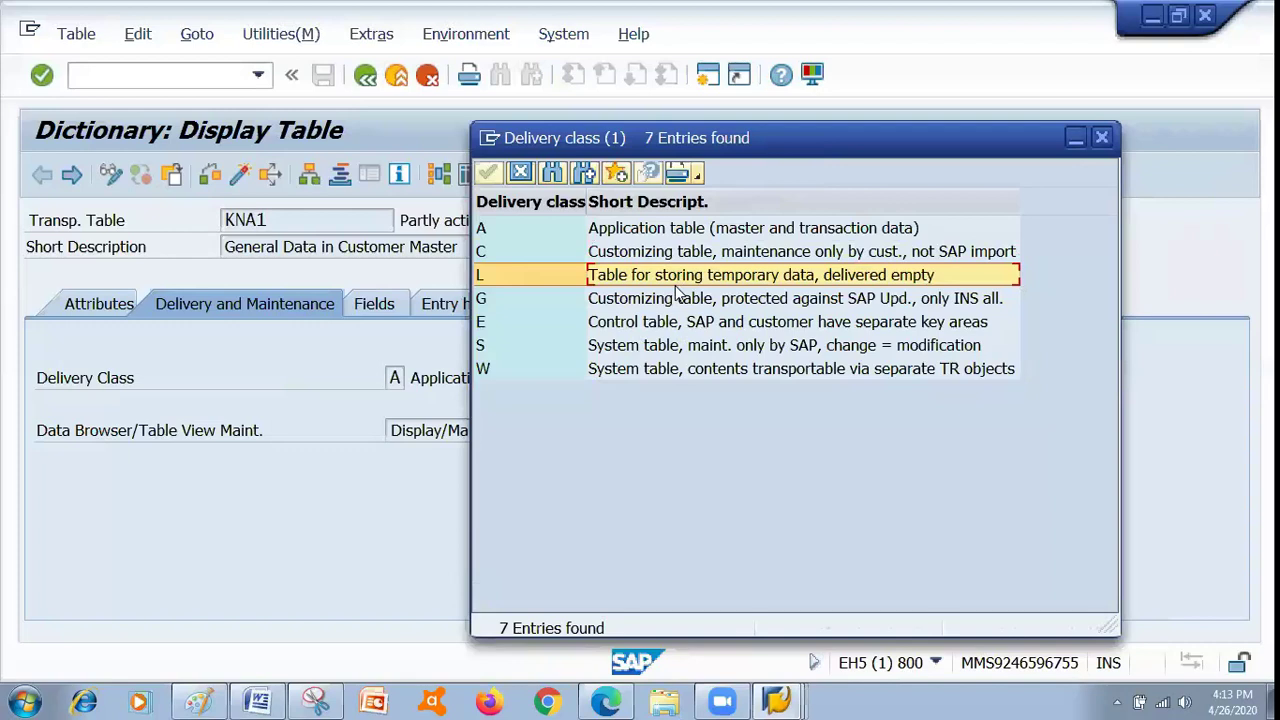
left_click(670, 300)
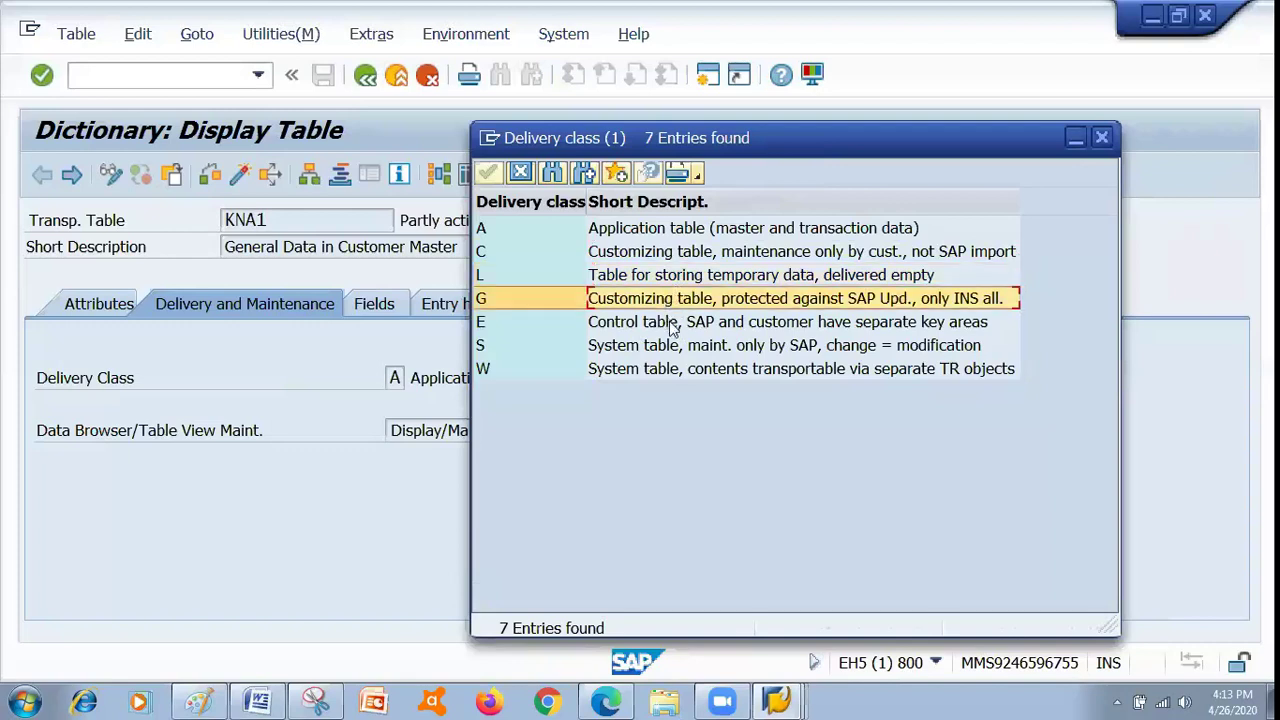
left_click(672, 323)
left_click(670, 347)
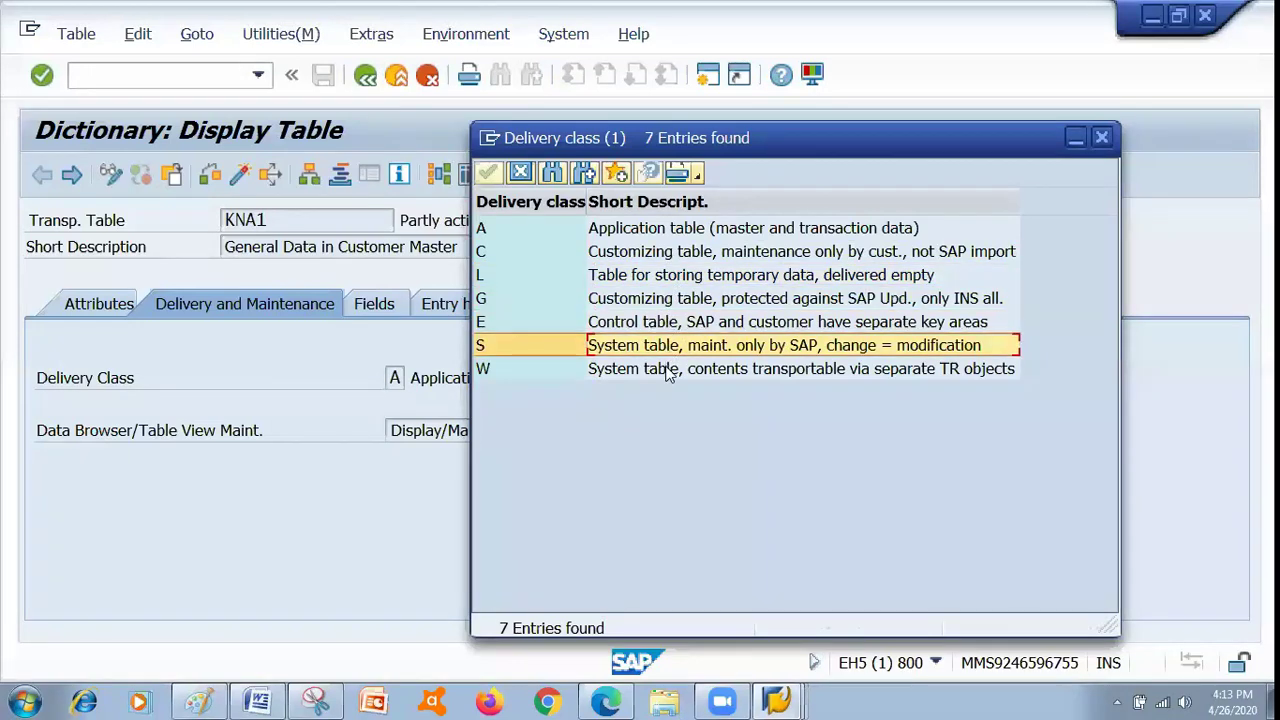
left_click(1101, 138)
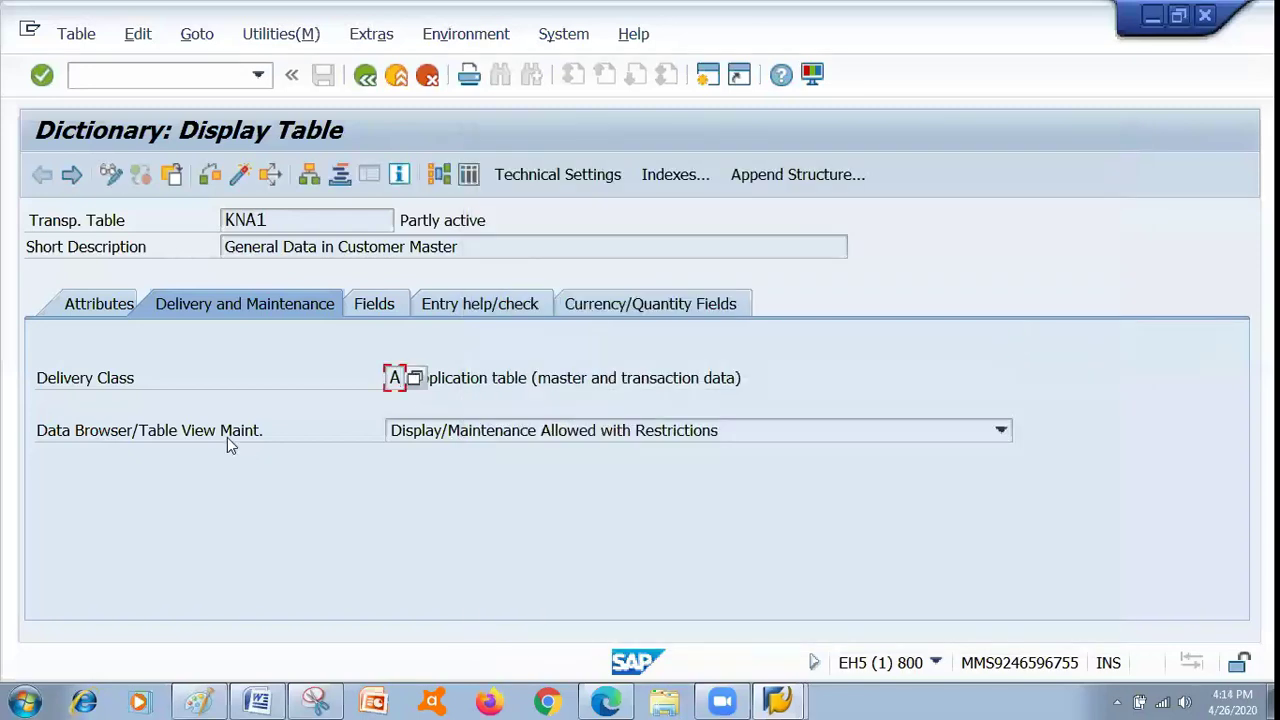
Inspect the Data Browser/Table View Maint. options, then open KNA1's technical settings (APPL0, size category 3)
left_click(227, 437)
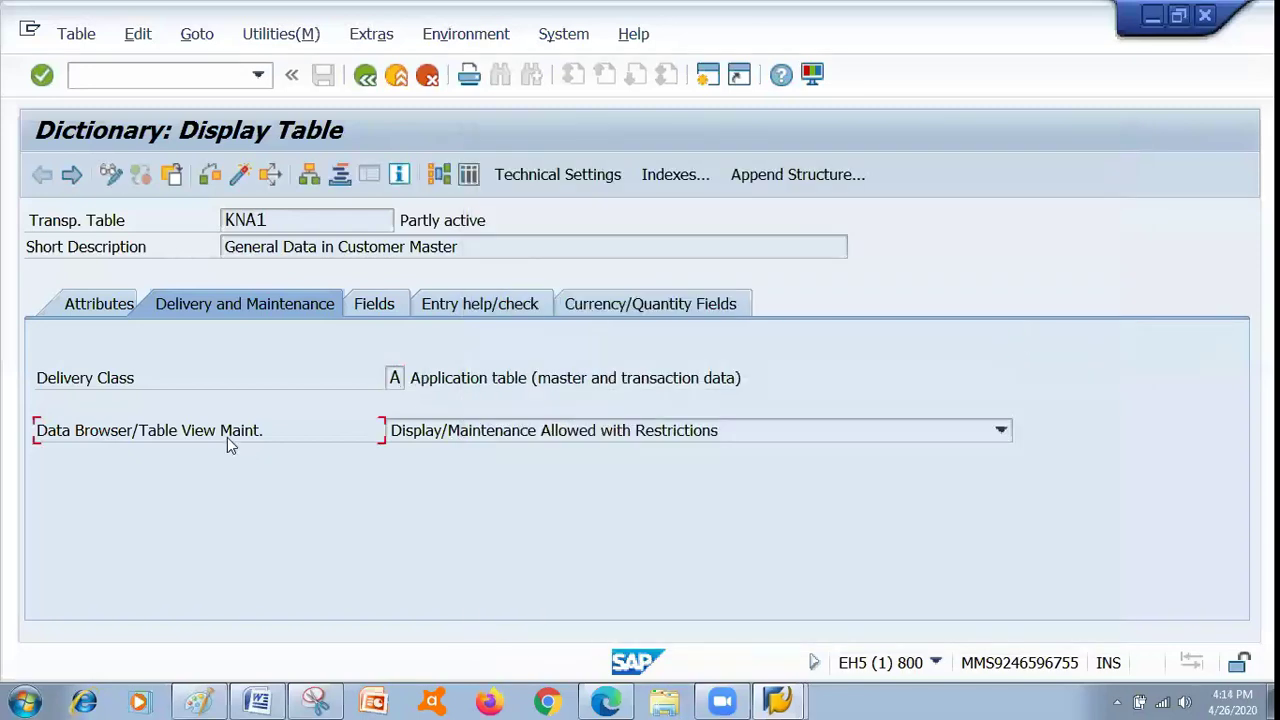
left_click(748, 430)
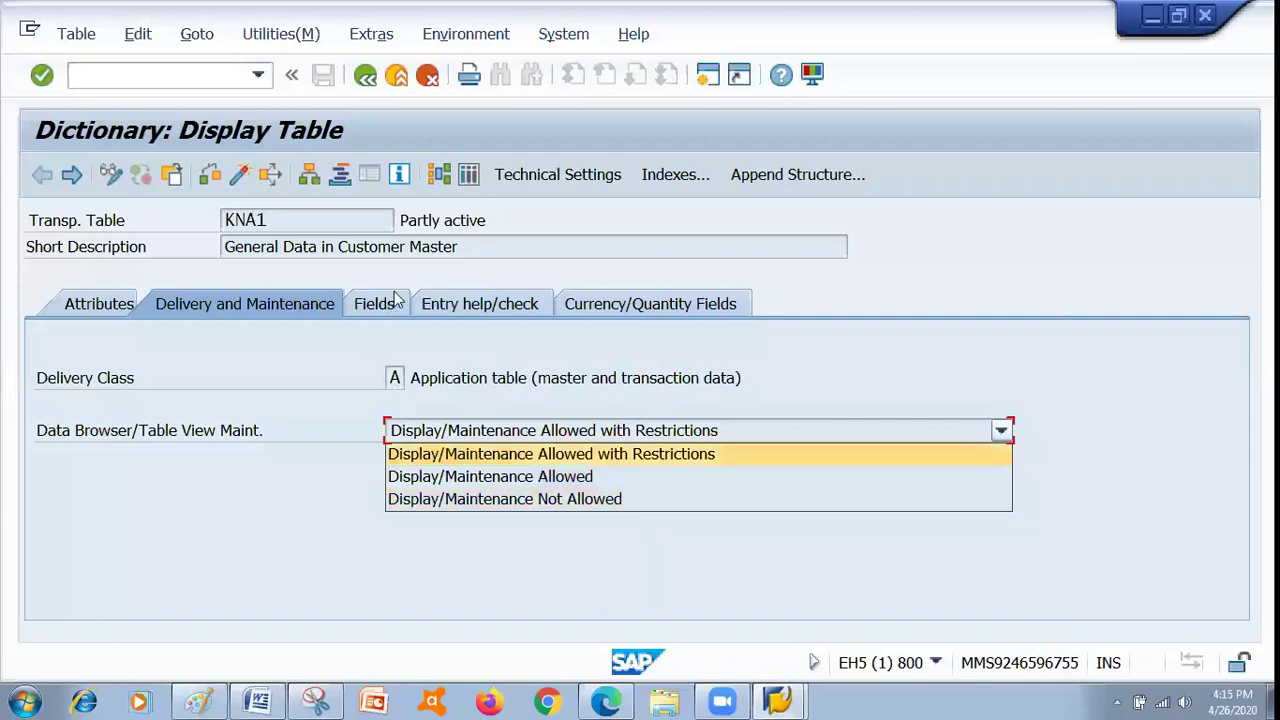
left_click(345, 424)
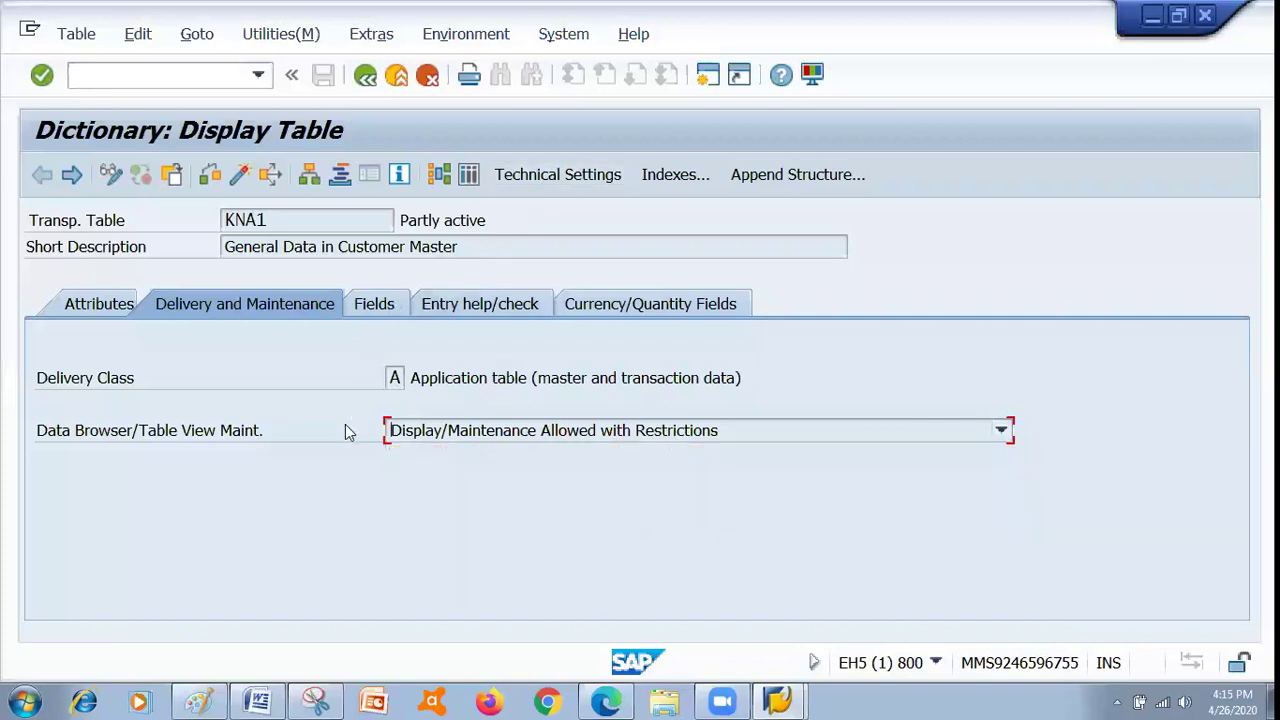
left_click(578, 178)
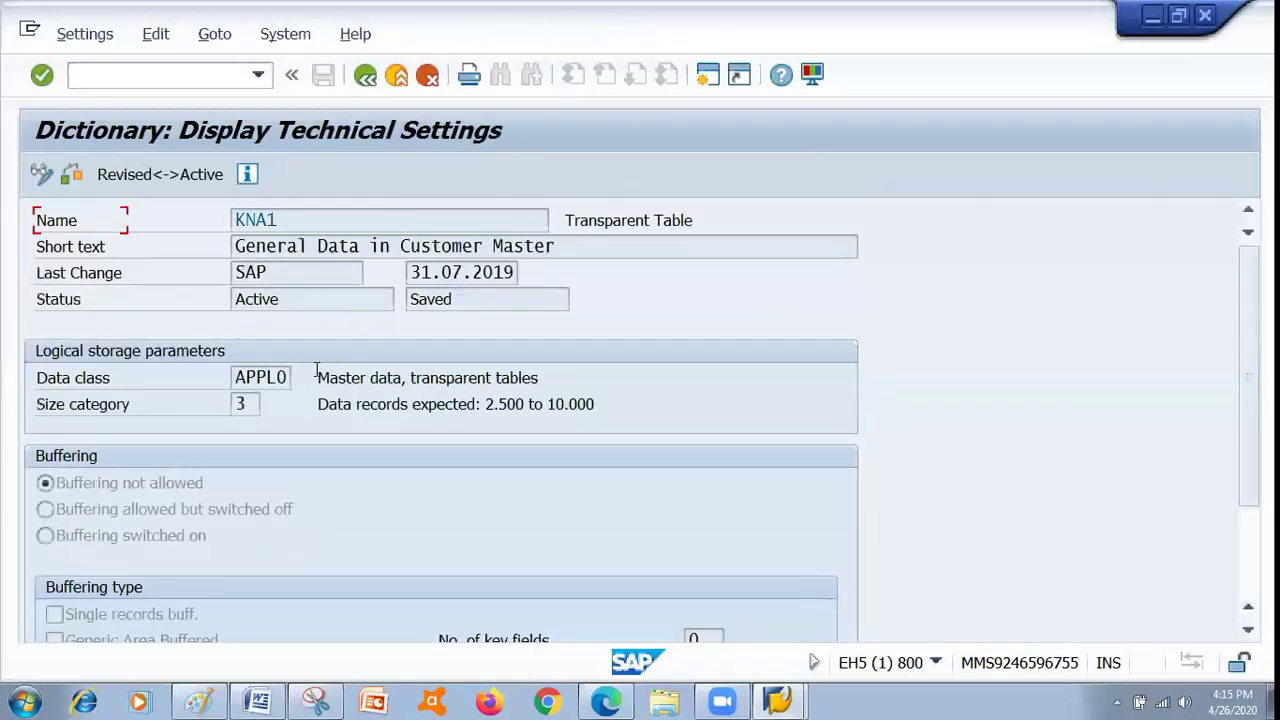
left_click(78, 388)
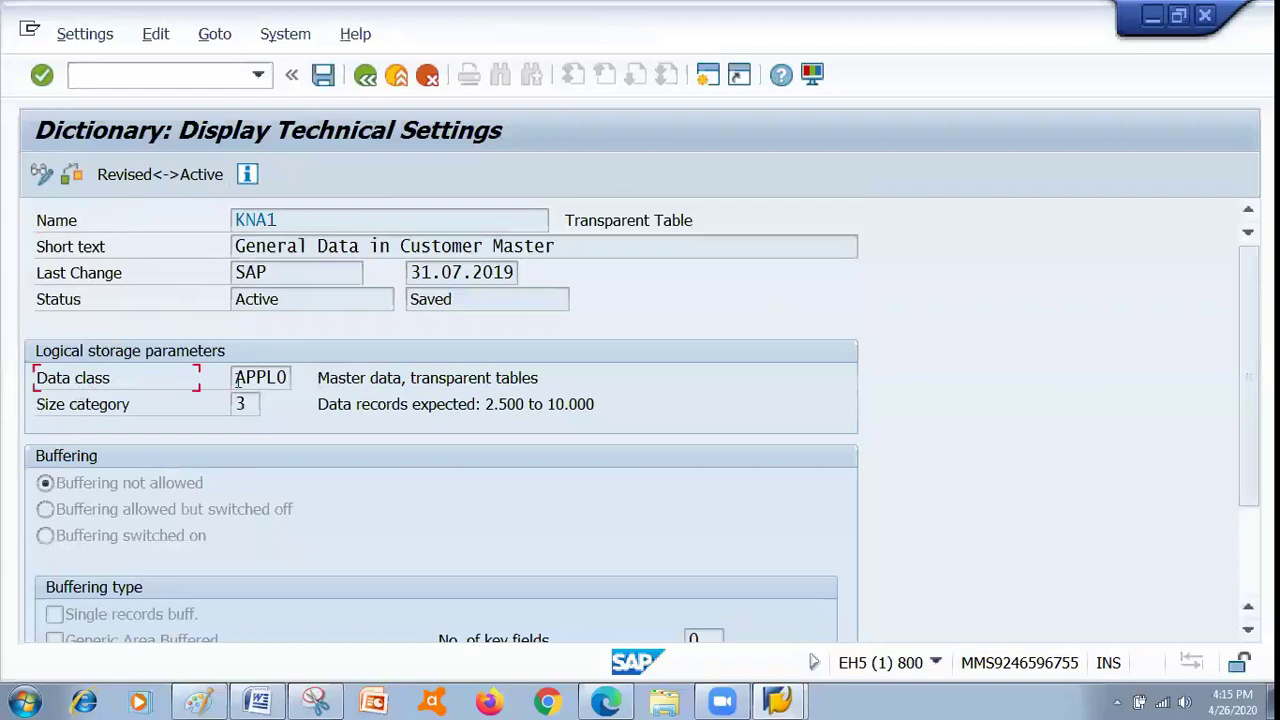
left_click(288, 377)
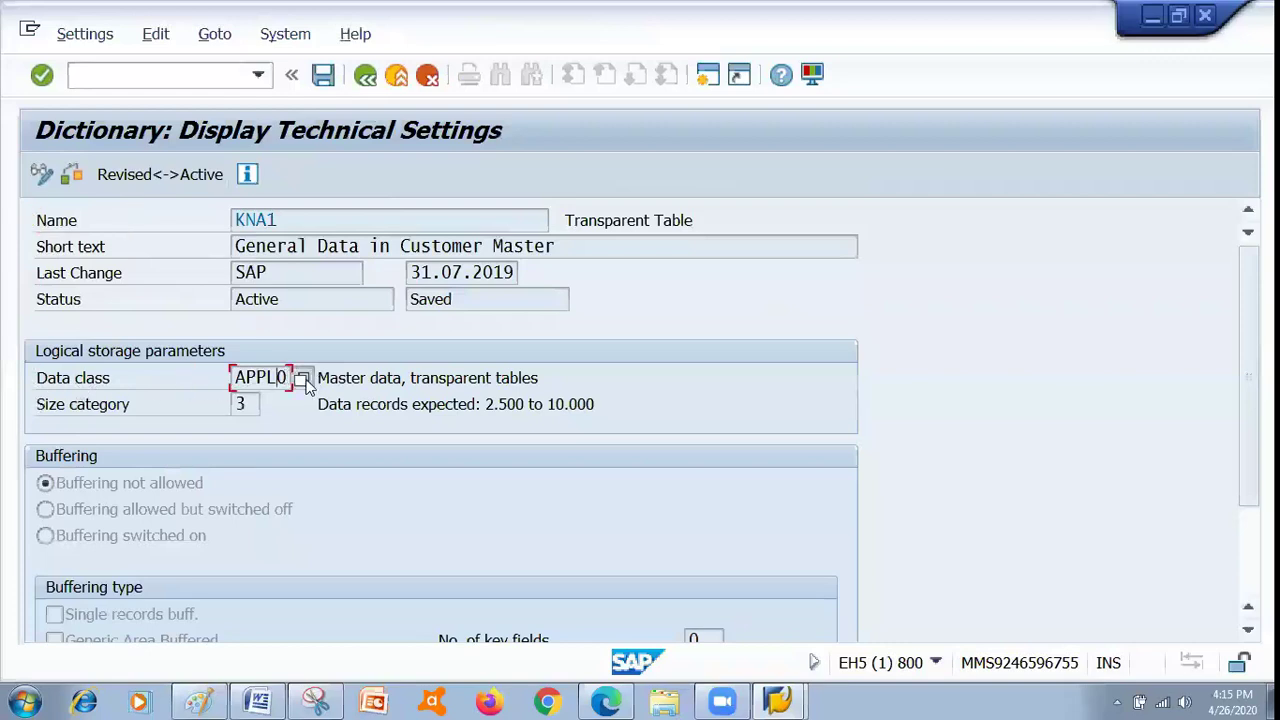
left_click(300, 379)
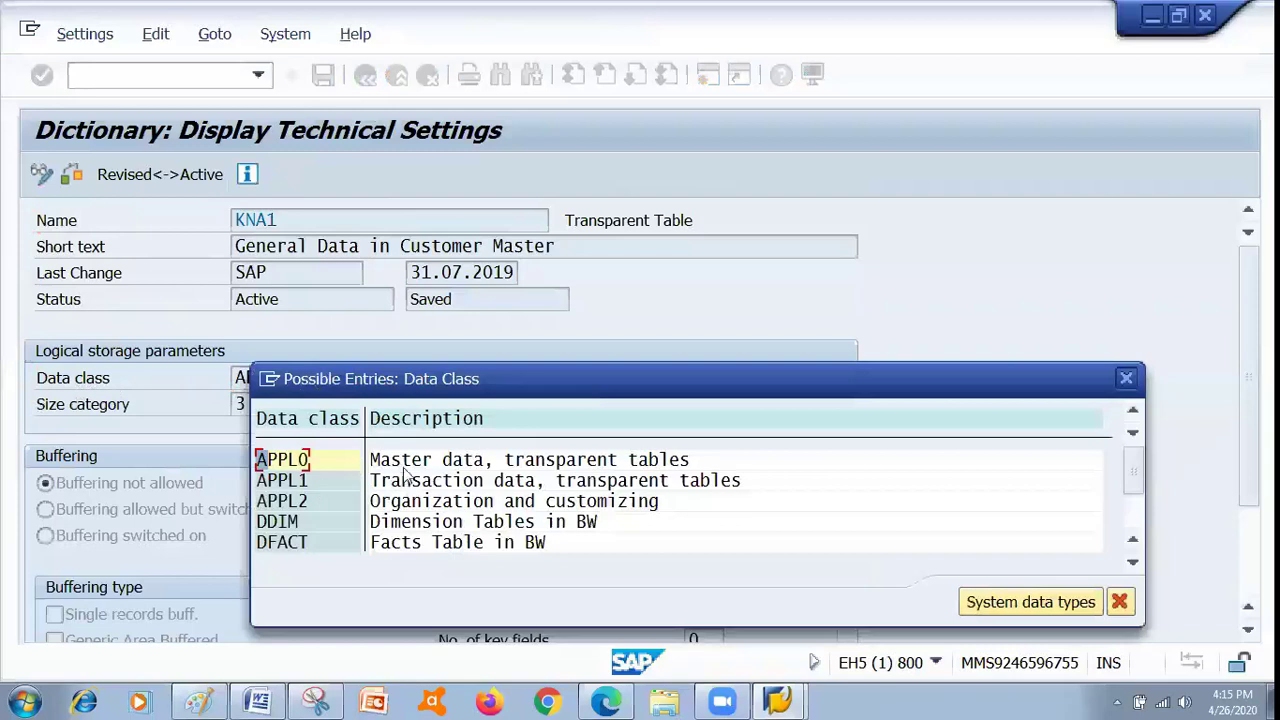
left_click(405, 460)
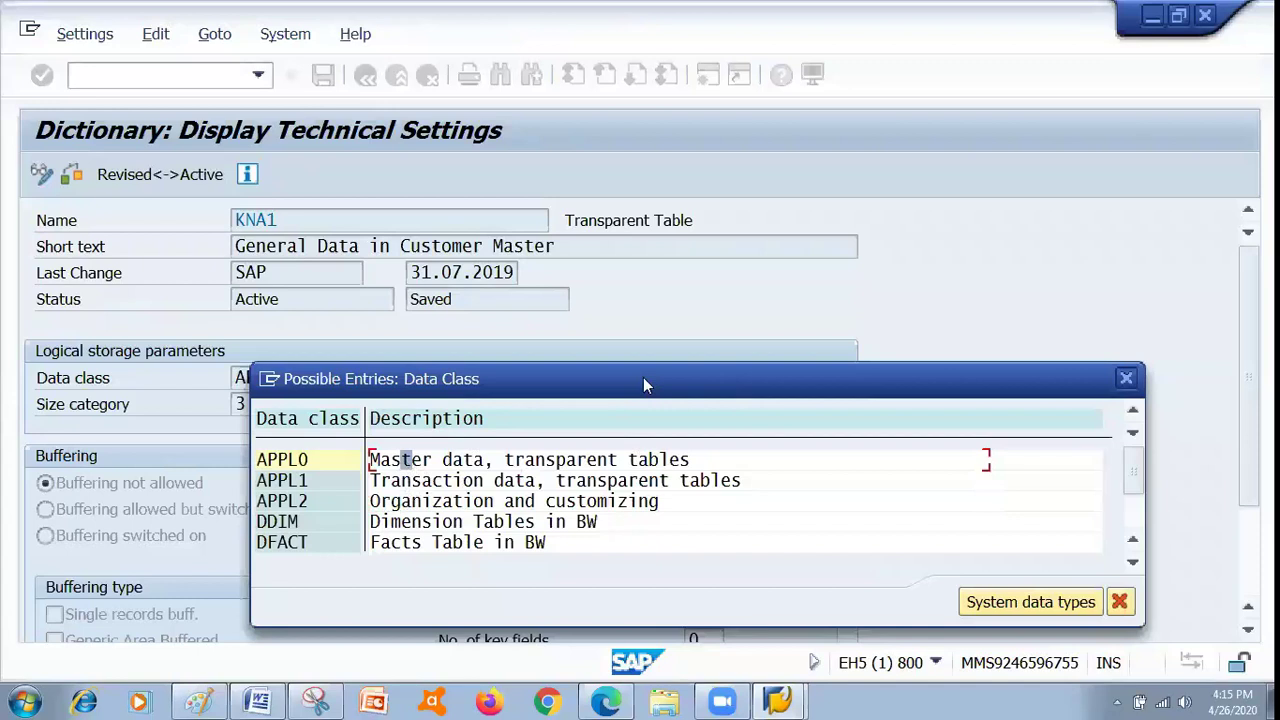
left_click(1126, 378)
left_click(163, 414)
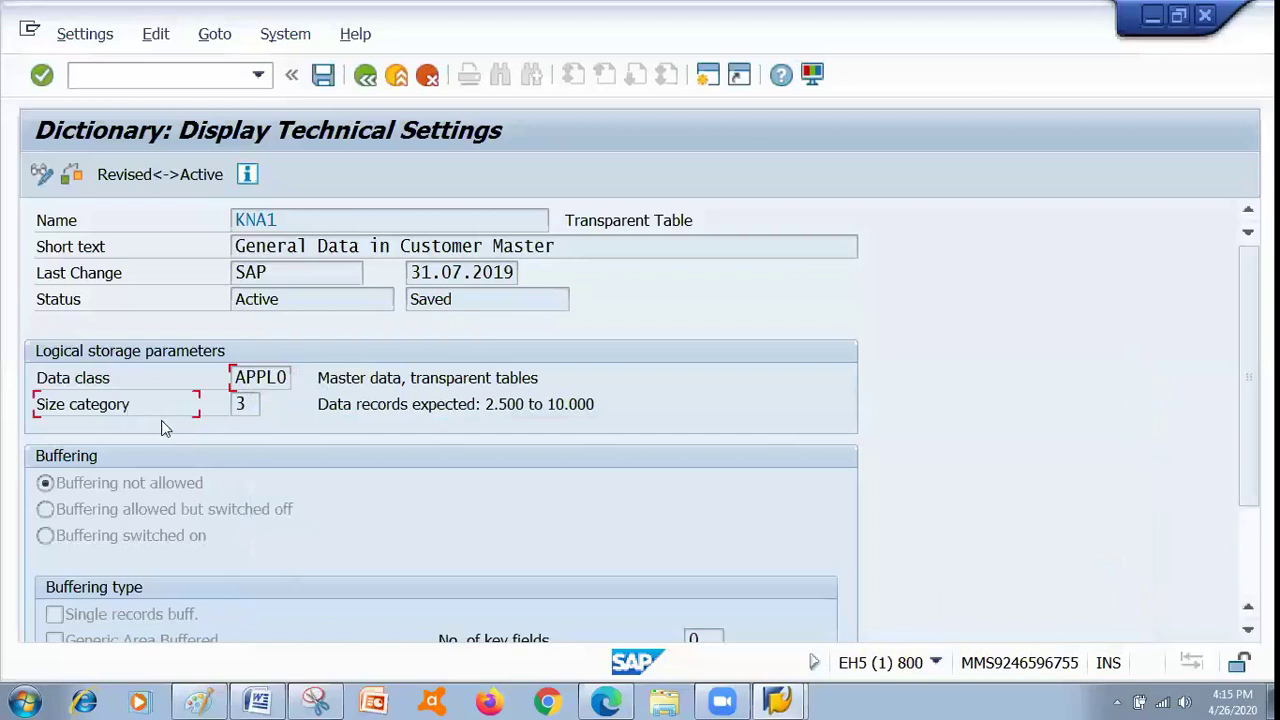
left_click(248, 405)
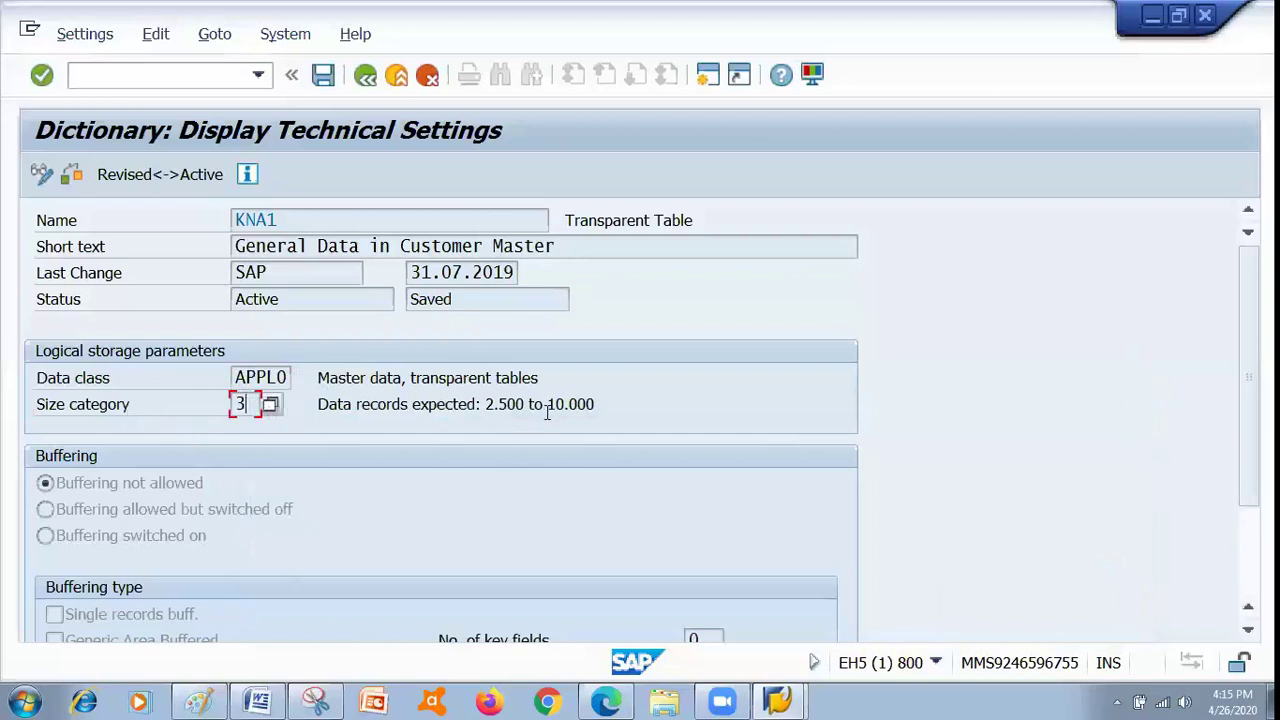
left_click_drag(549, 404, 600, 404)
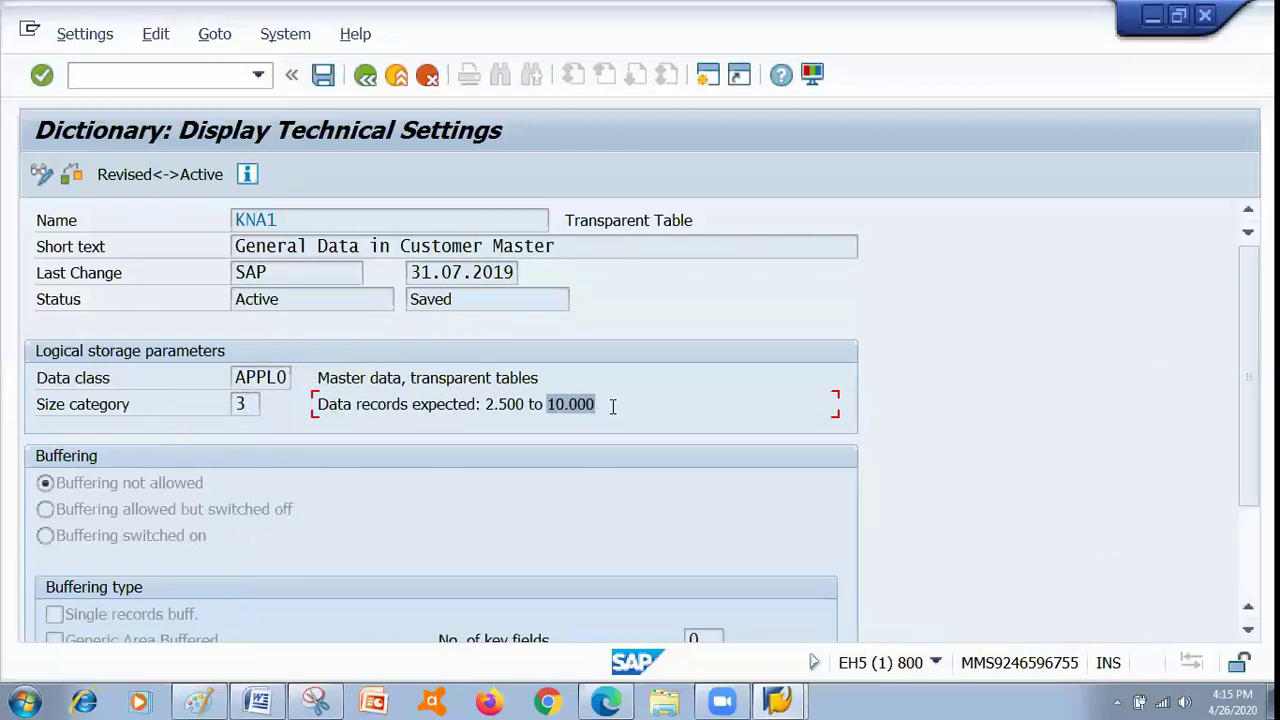
left_click(49, 540)
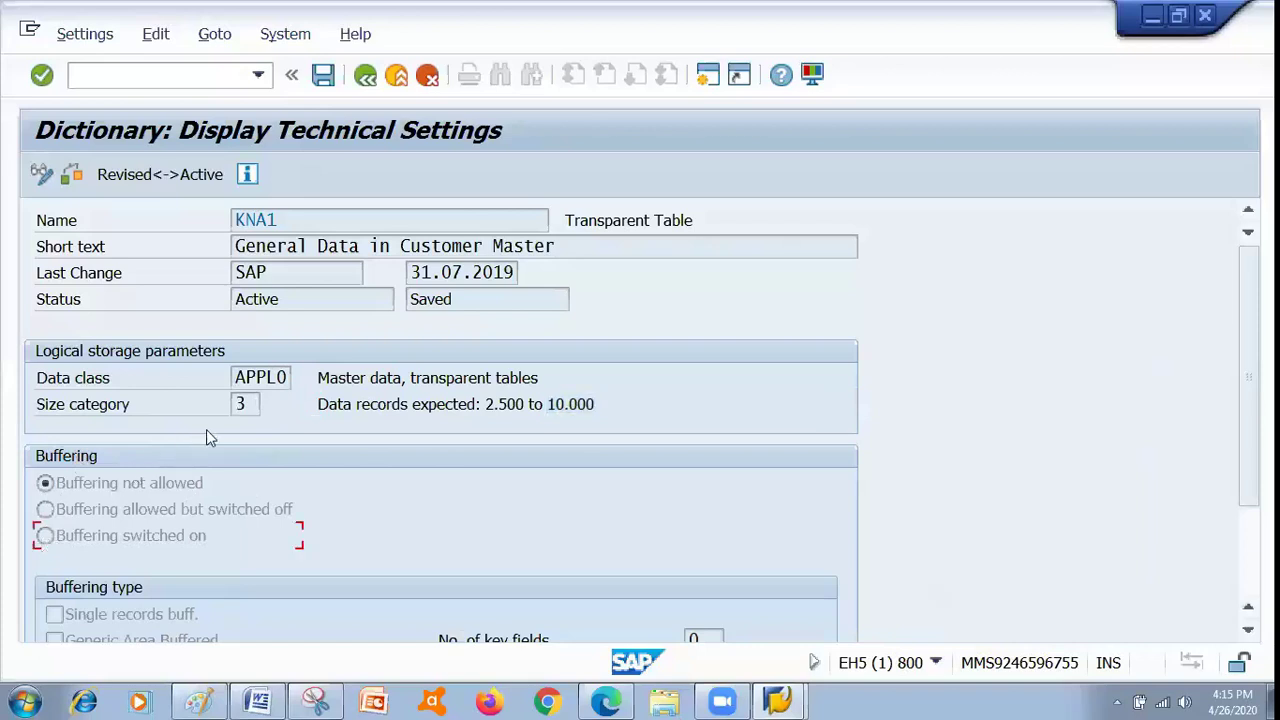
left_click(250, 404)
View KNA1's possible size categories, close the list, and go back to the table definition
left_click(274, 405)
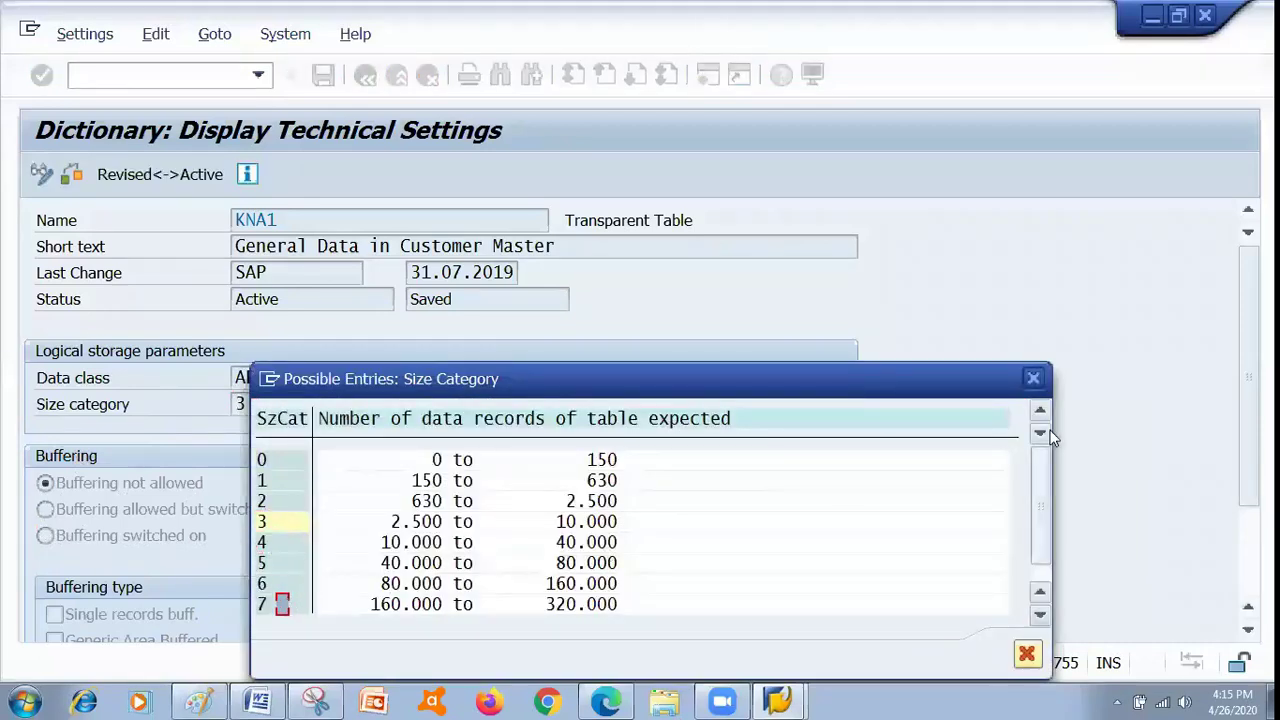
left_click(1034, 380)
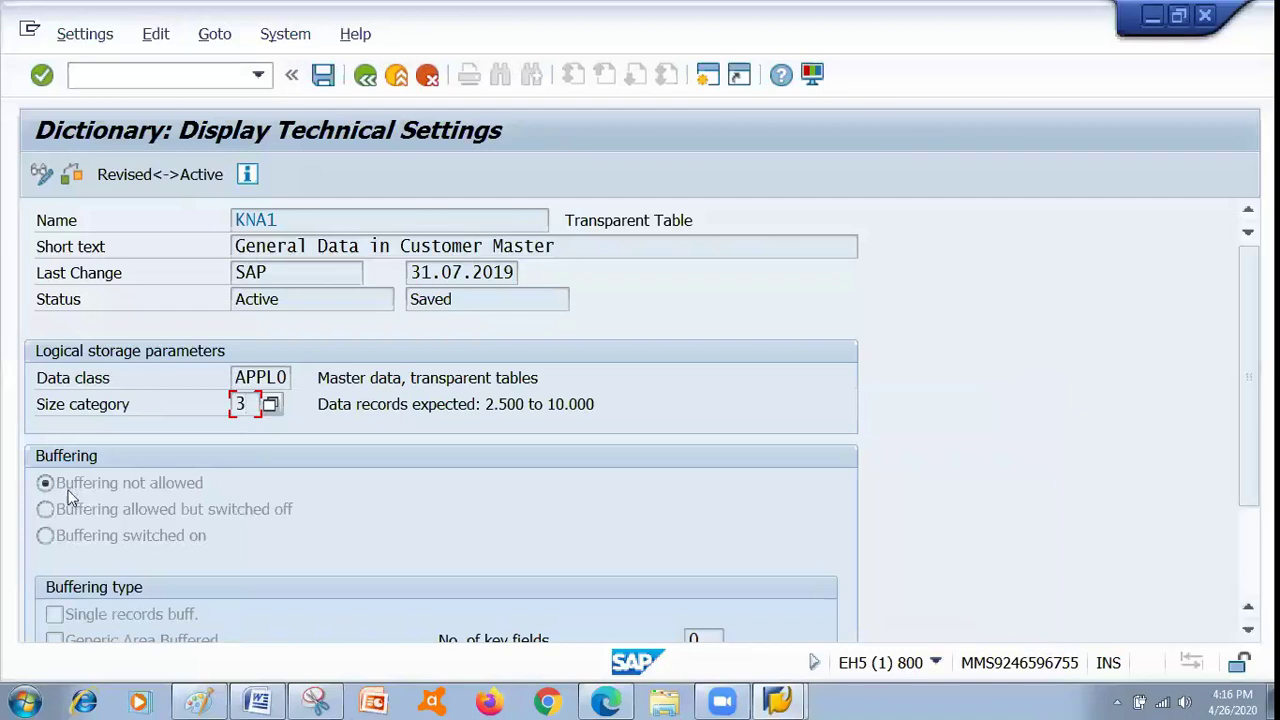
left_click(365, 75)
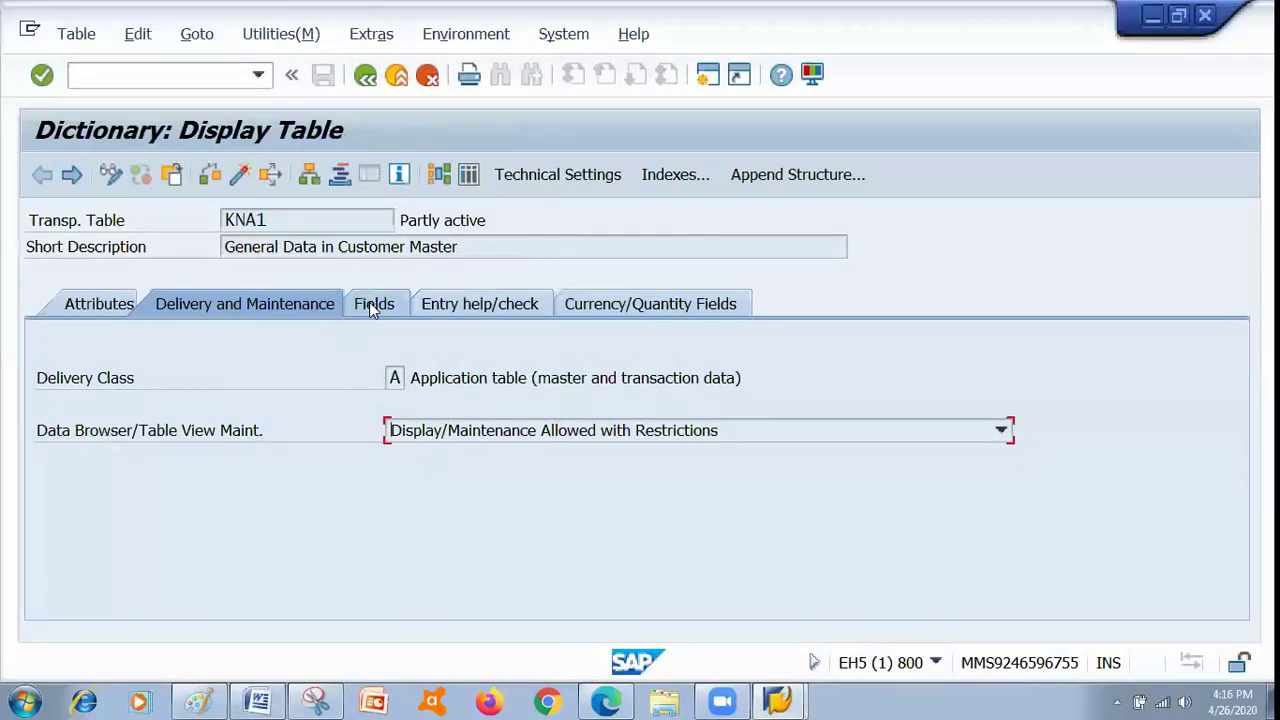
left_click(370, 306)
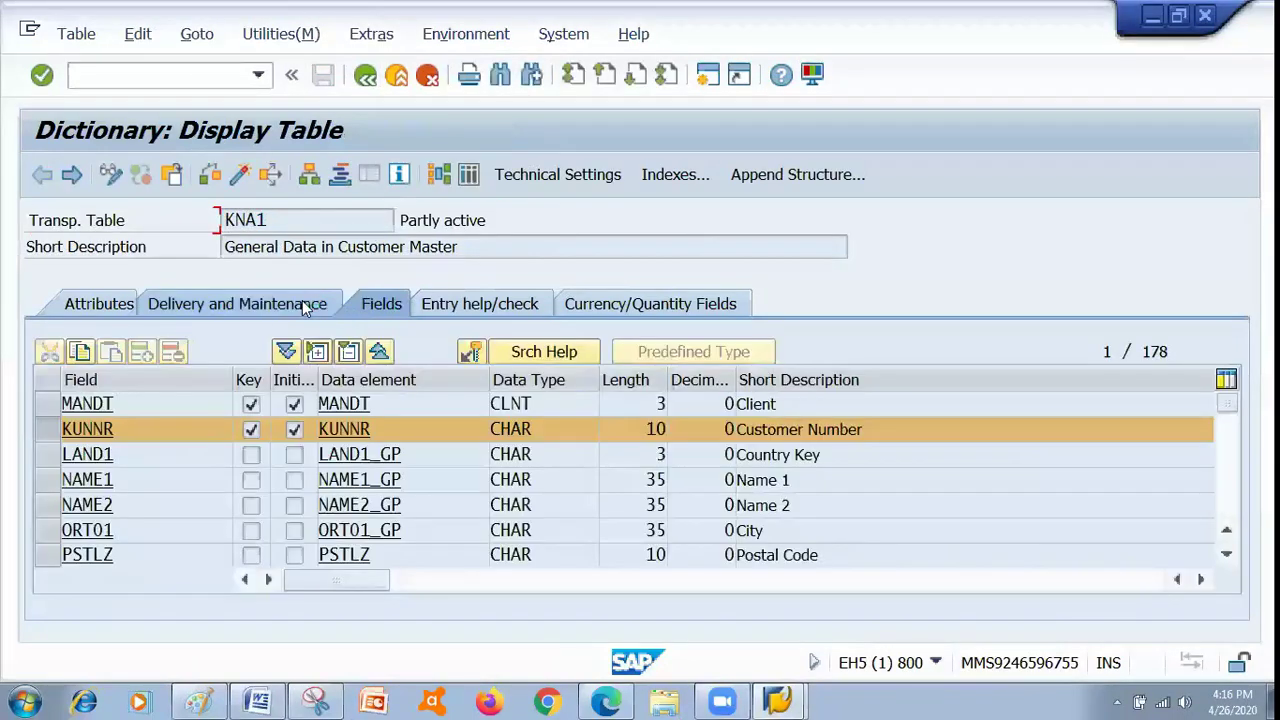
left_click(305, 310)
left_click(174, 75)
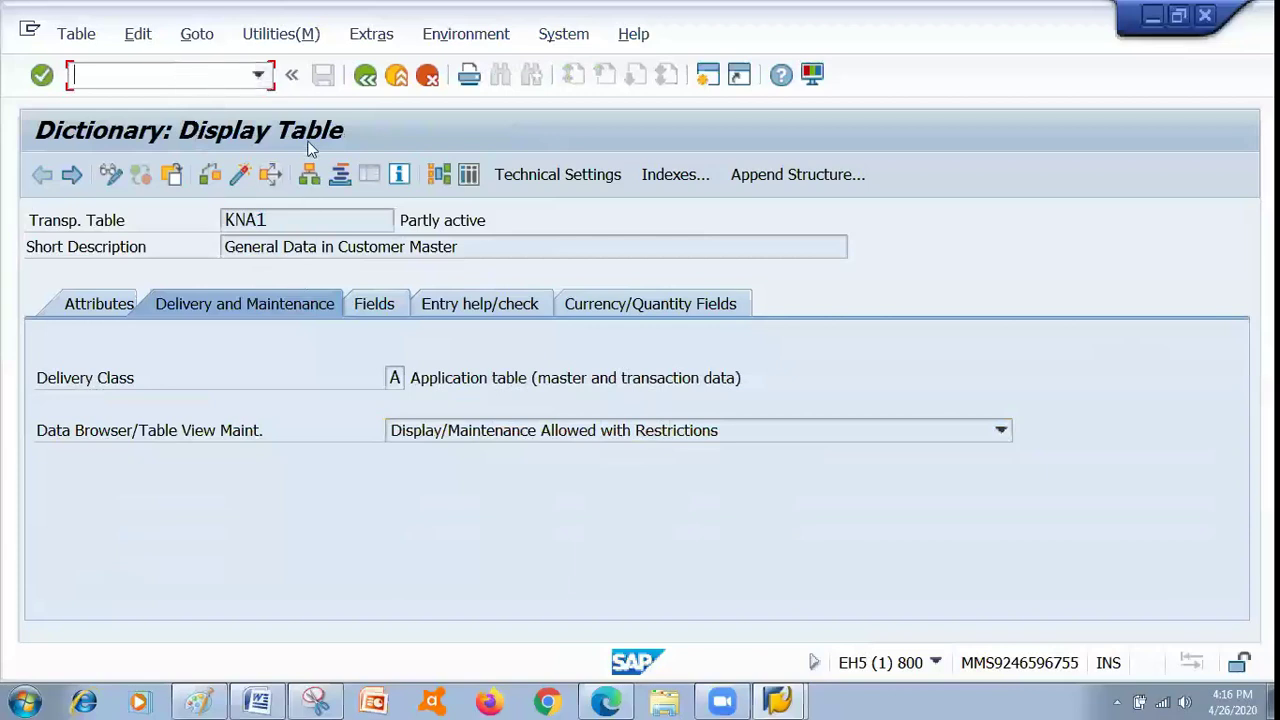
left_click(304, 38)
left_click(297, 40)
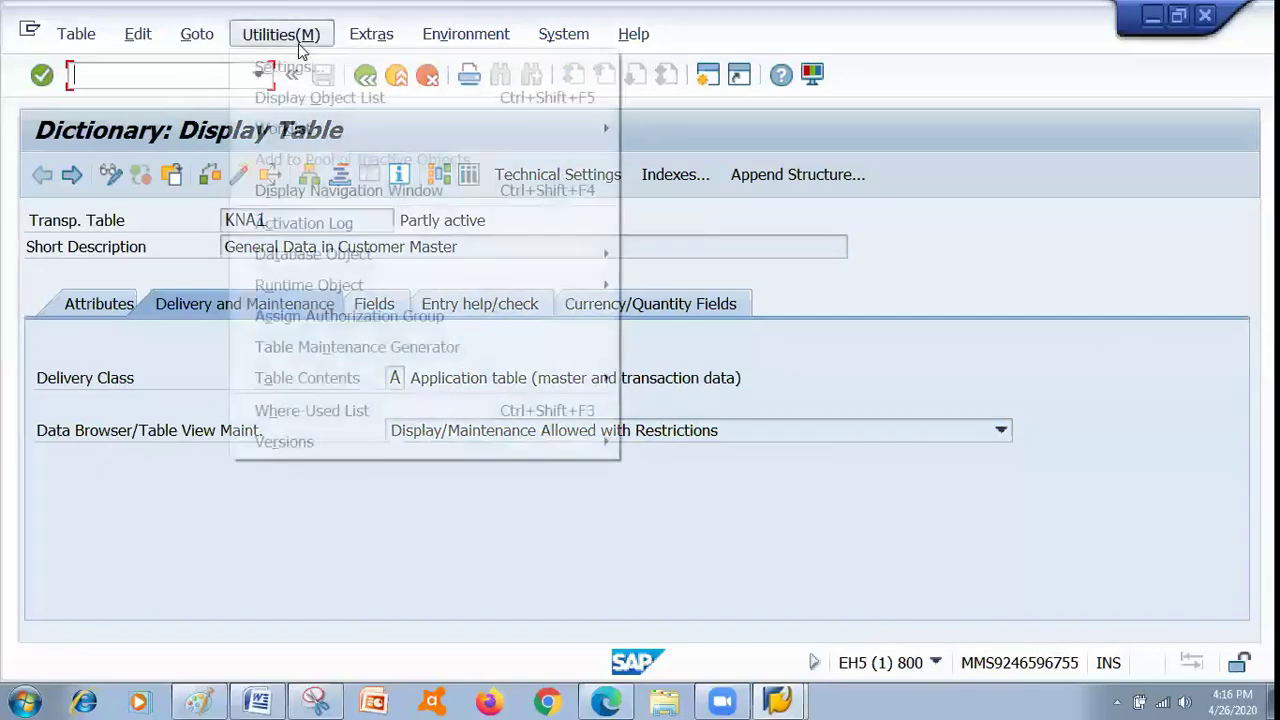
mouse_move(417, 371)
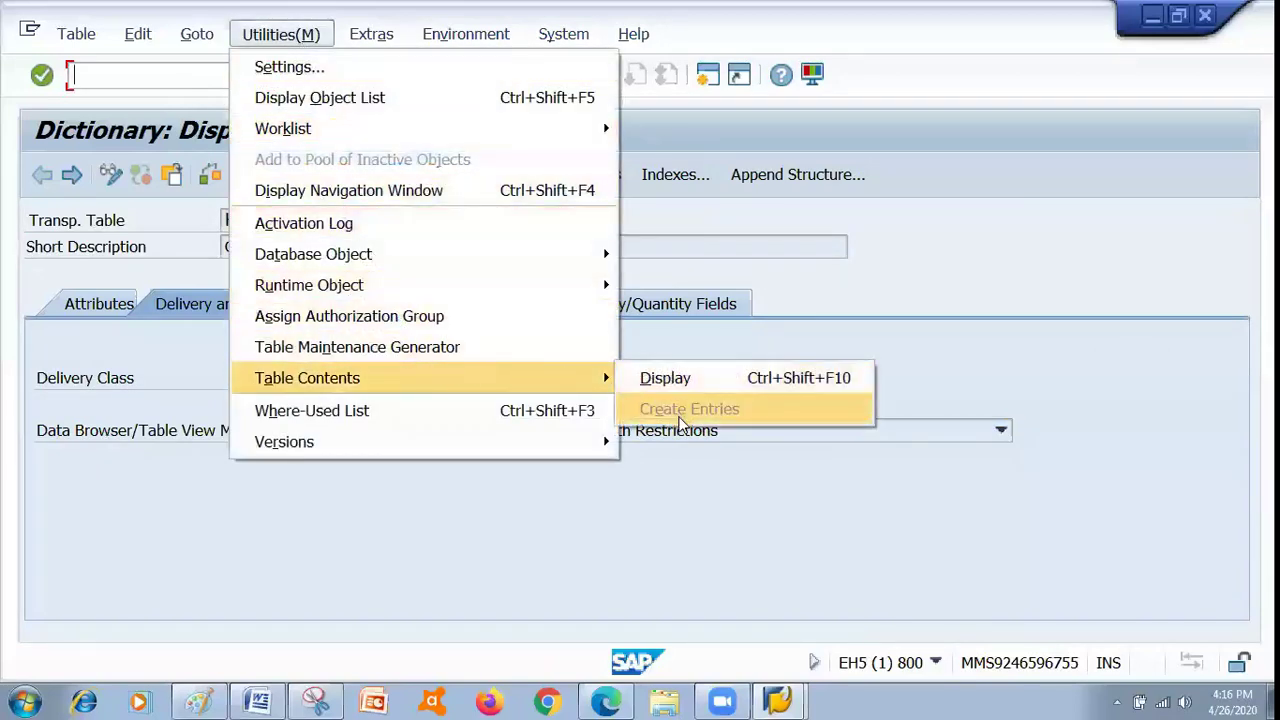
left_click(687, 506)
left_click(606, 440)
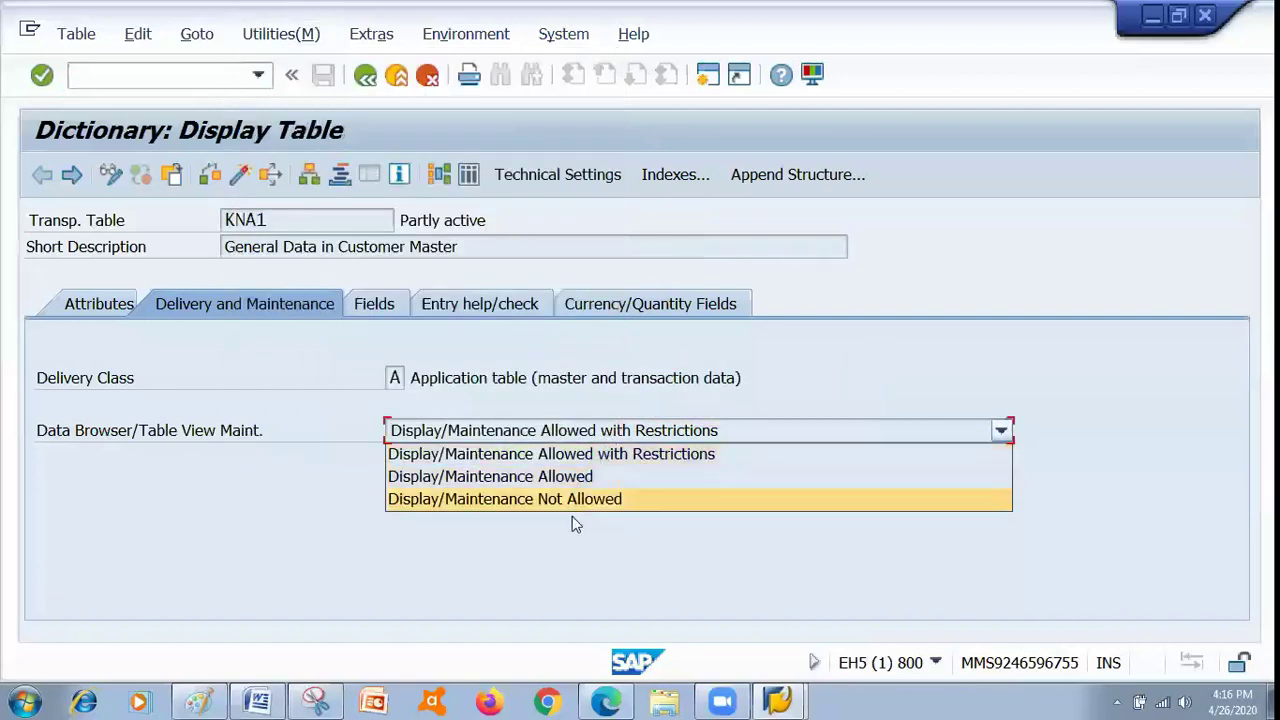
left_click(562, 579)
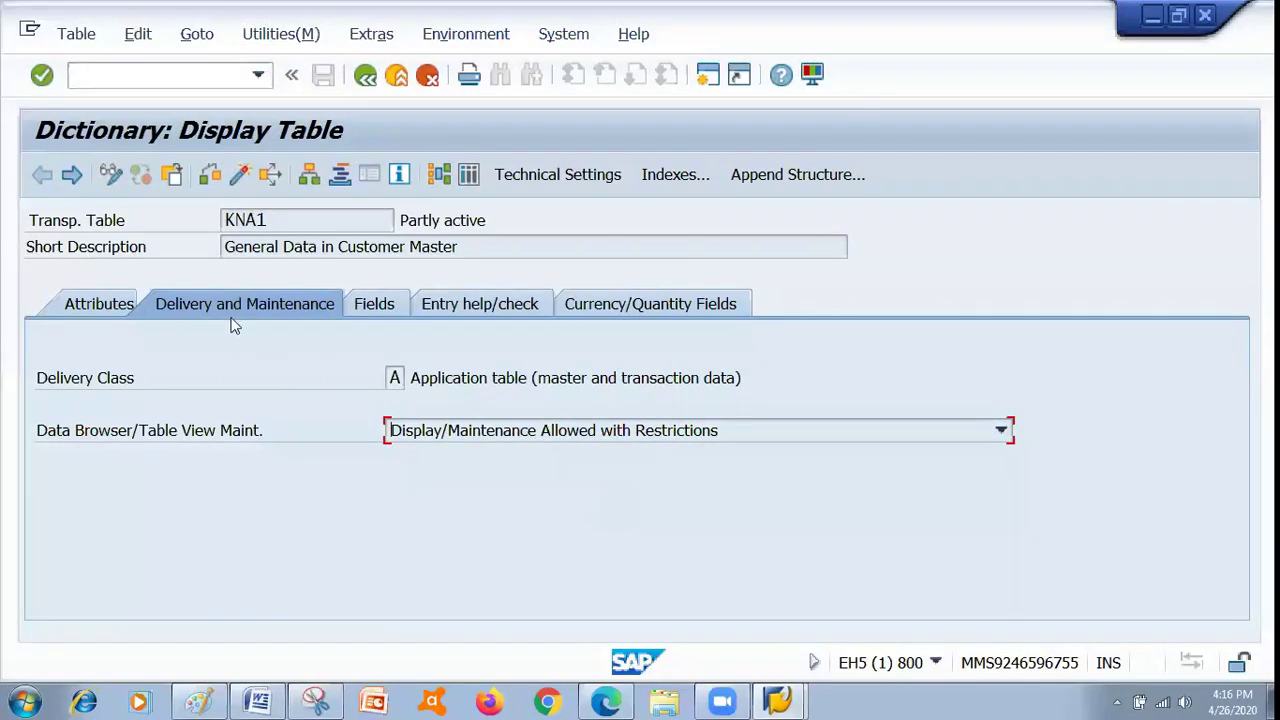
left_click(109, 174)
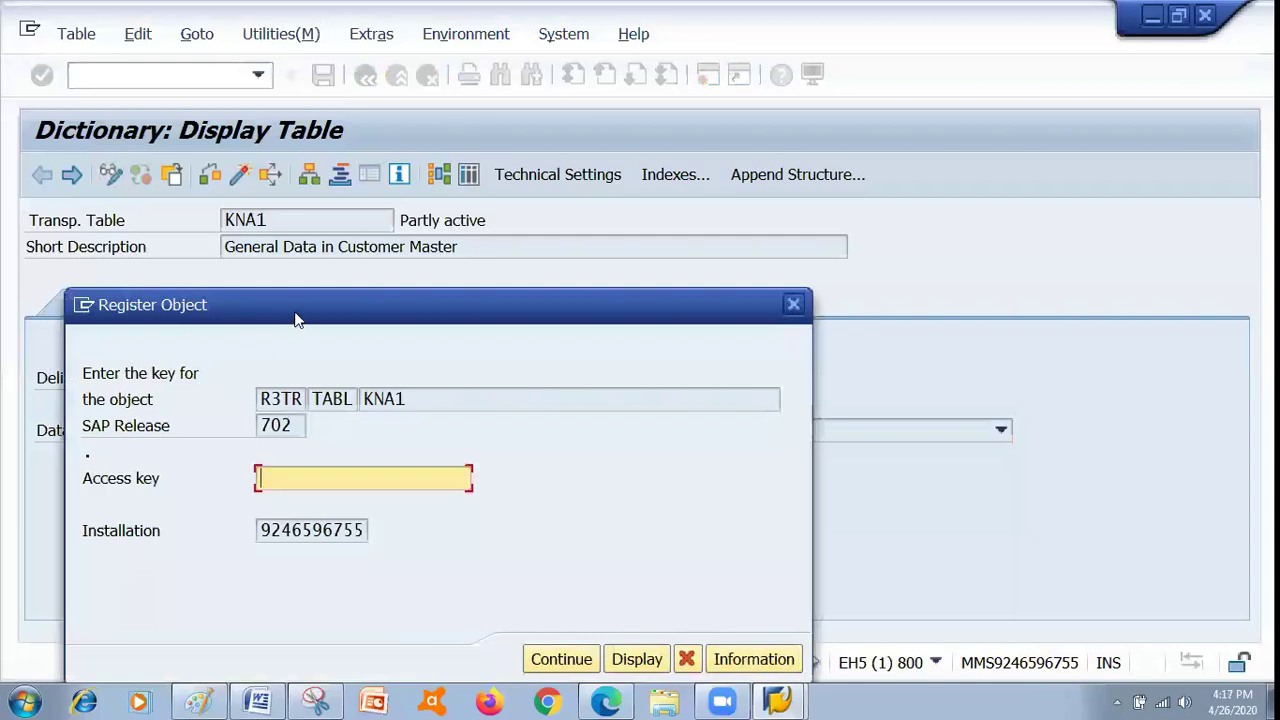
left_click_drag(300, 316, 357, 211)
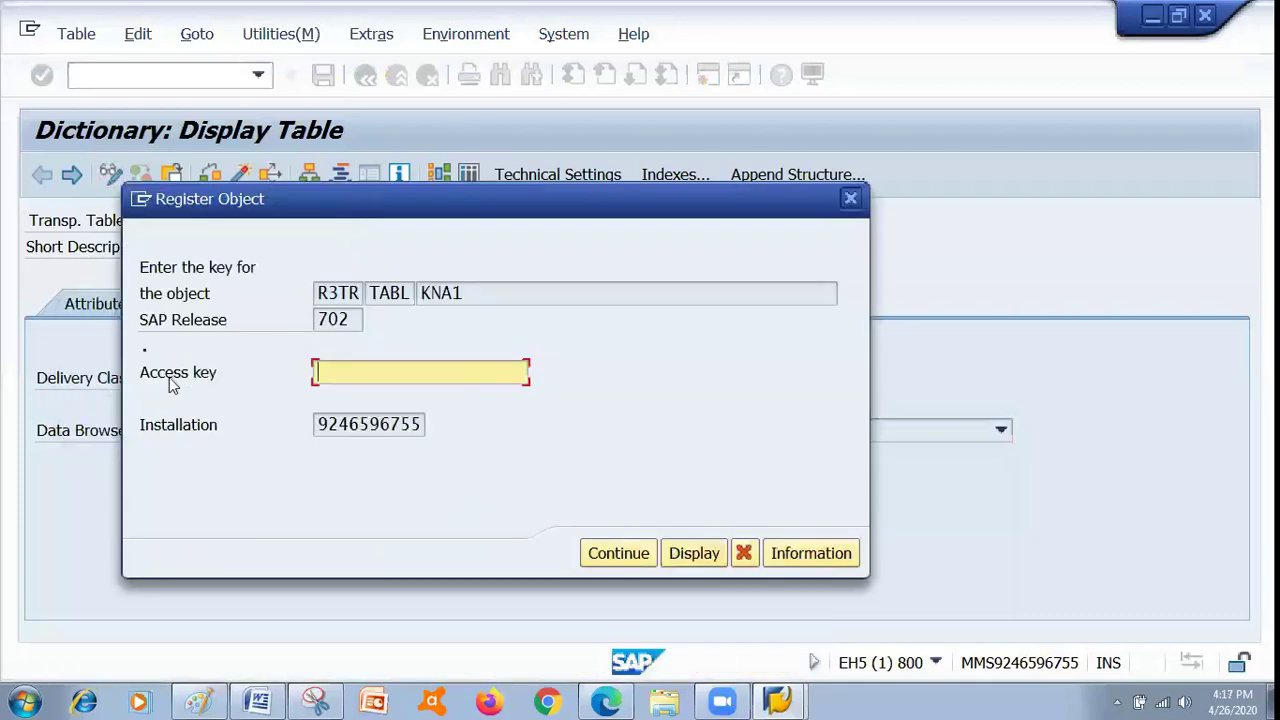
left_click(743, 553)
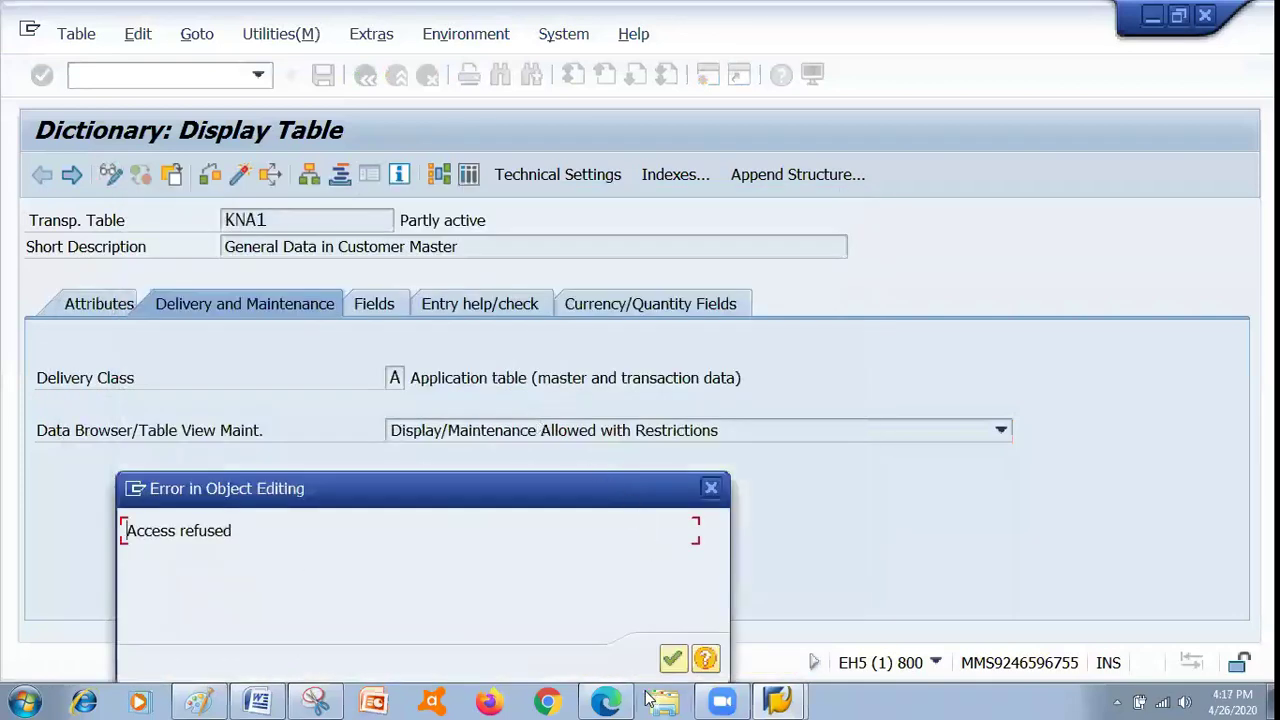
left_click(667, 657)
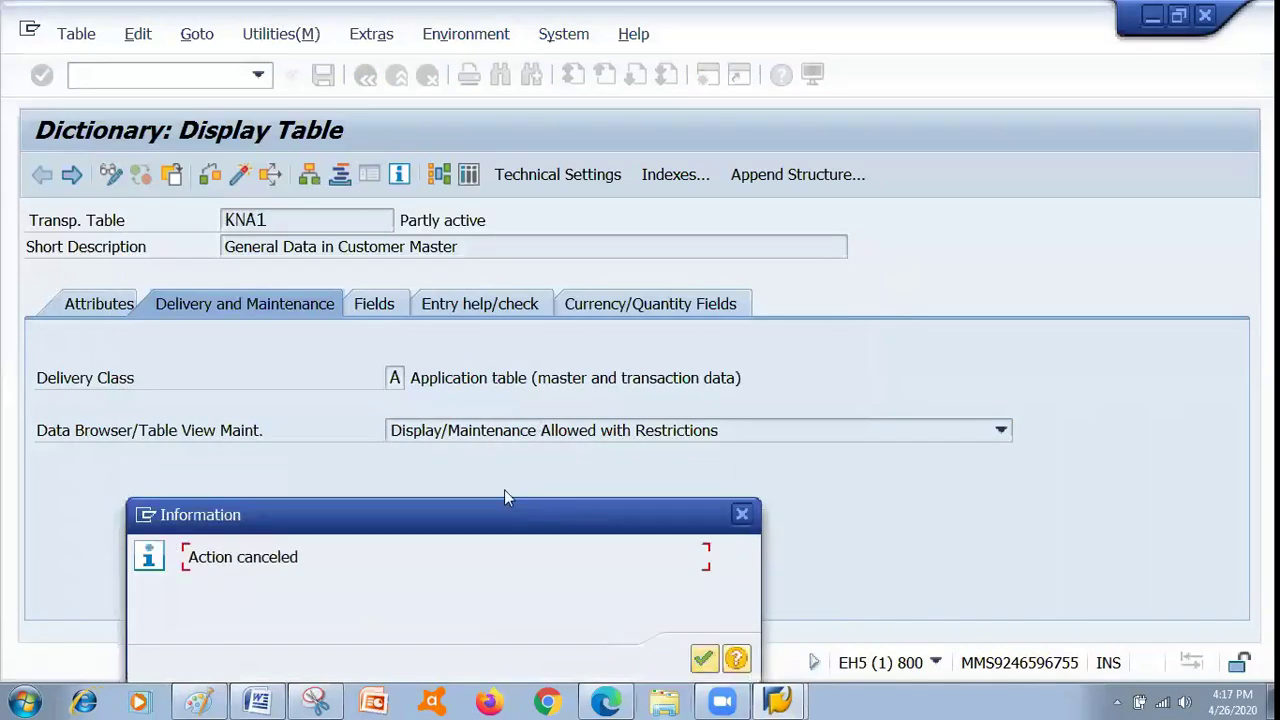
left_click(703, 657)
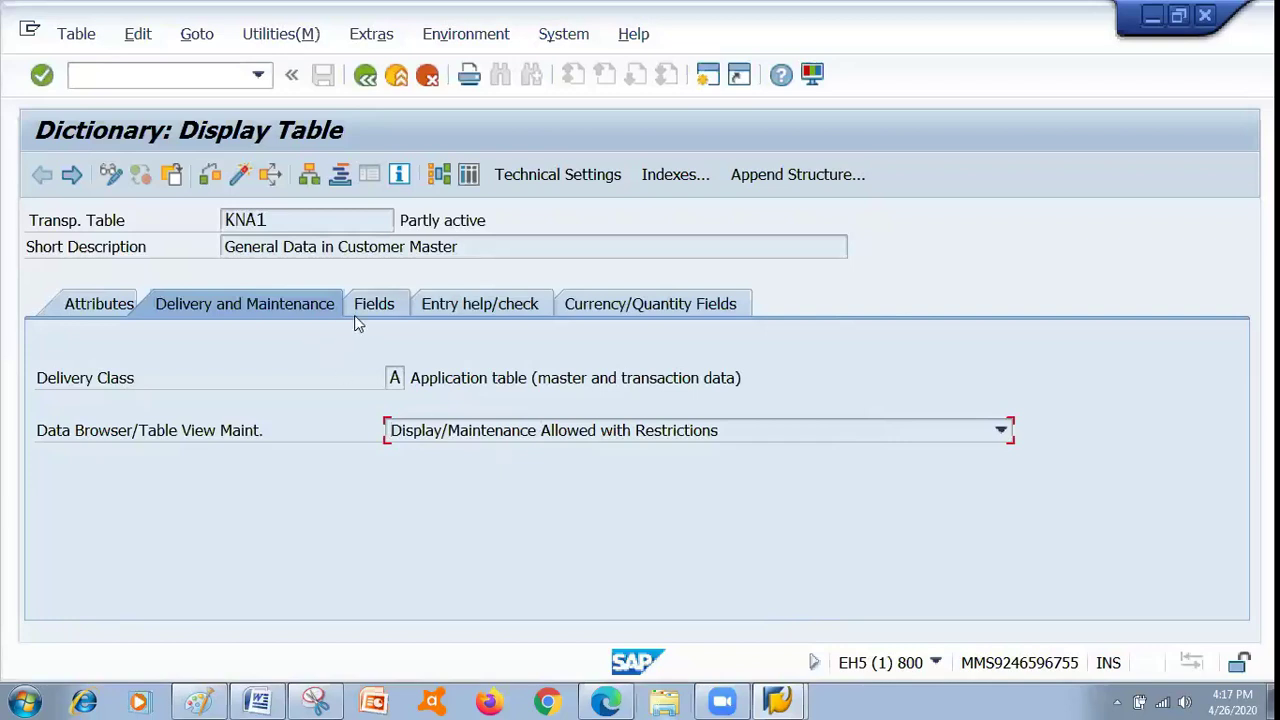
left_click(469, 175)
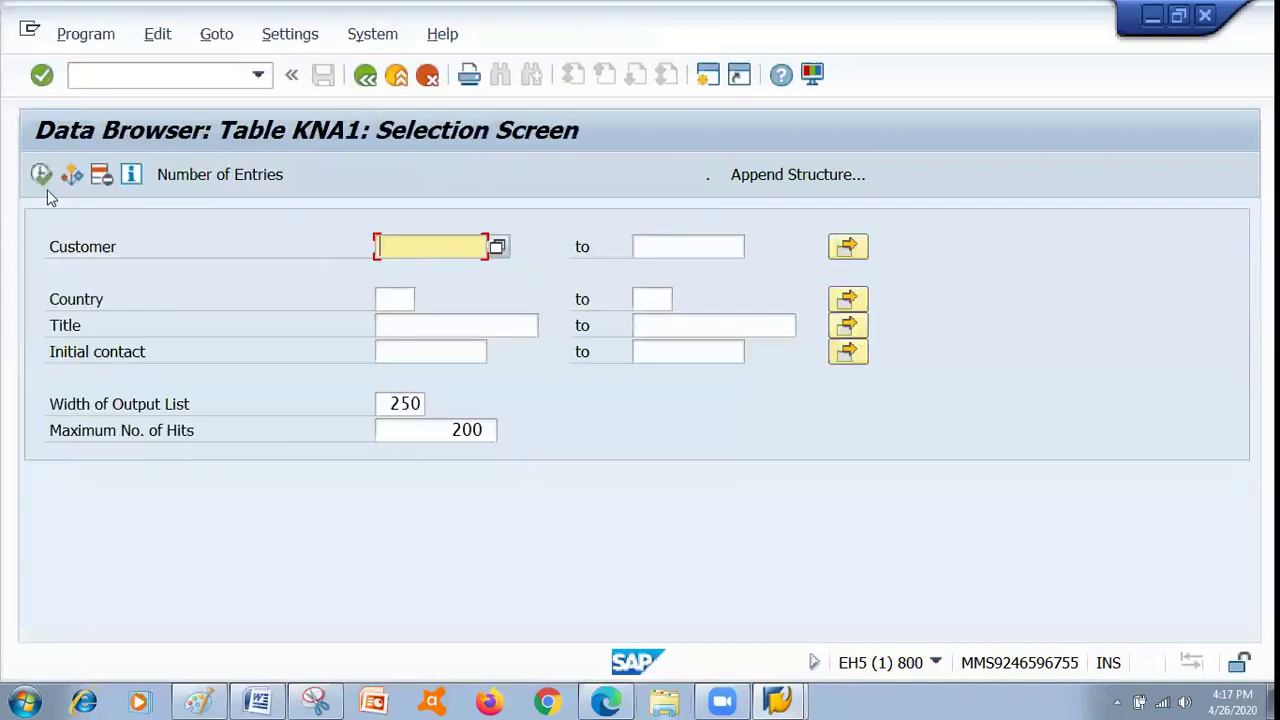
List KNA1 entries for customers 1000 to 1005 with output list width 1000
left_click(40, 174)
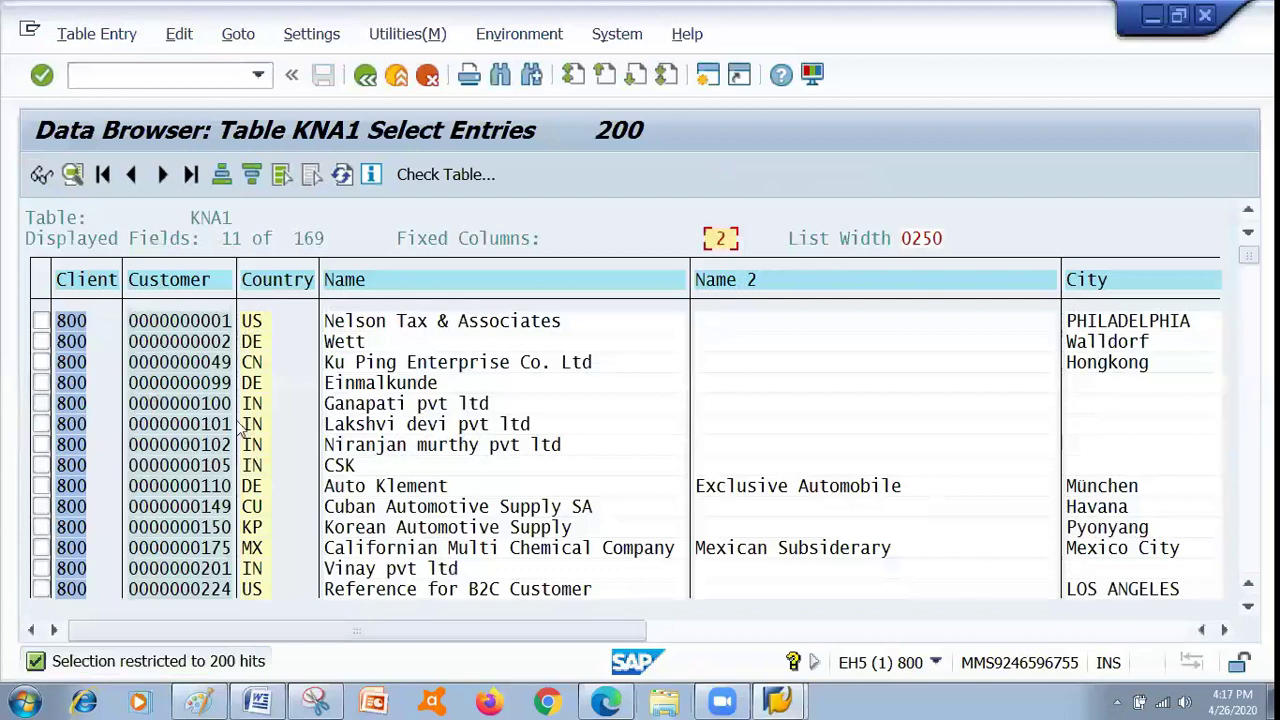
left_click(365, 75)
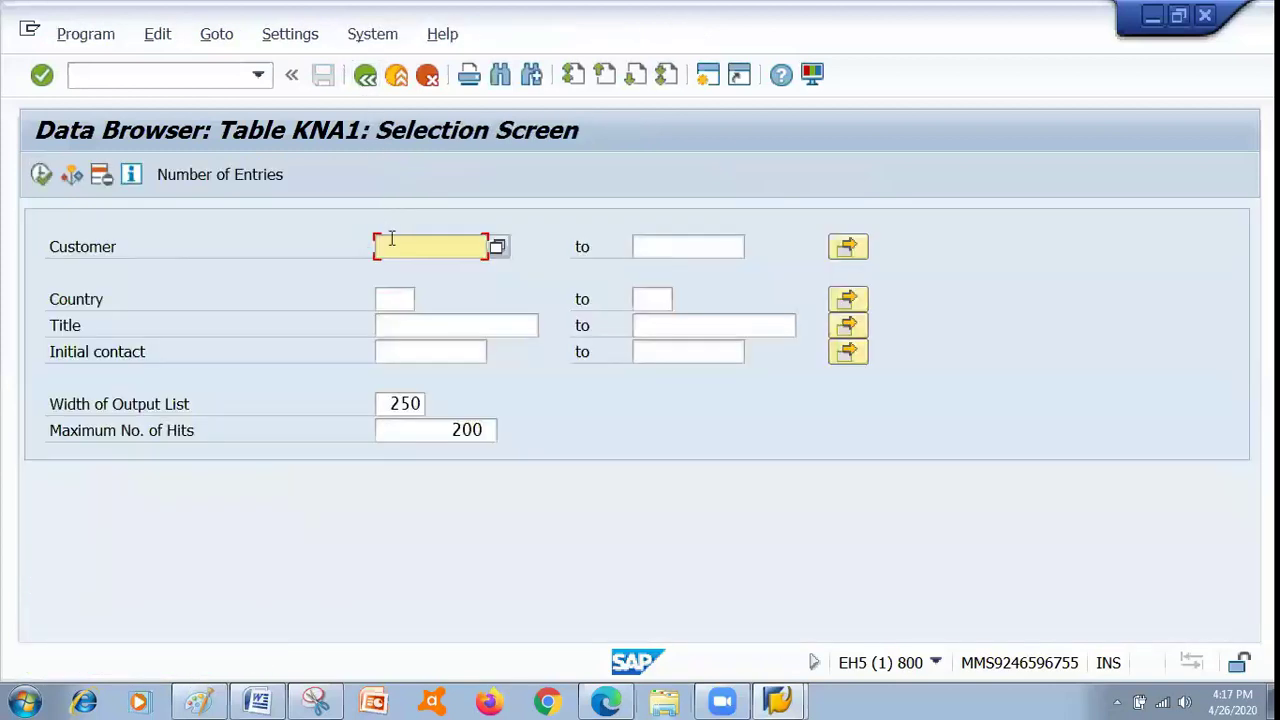
type("1000")
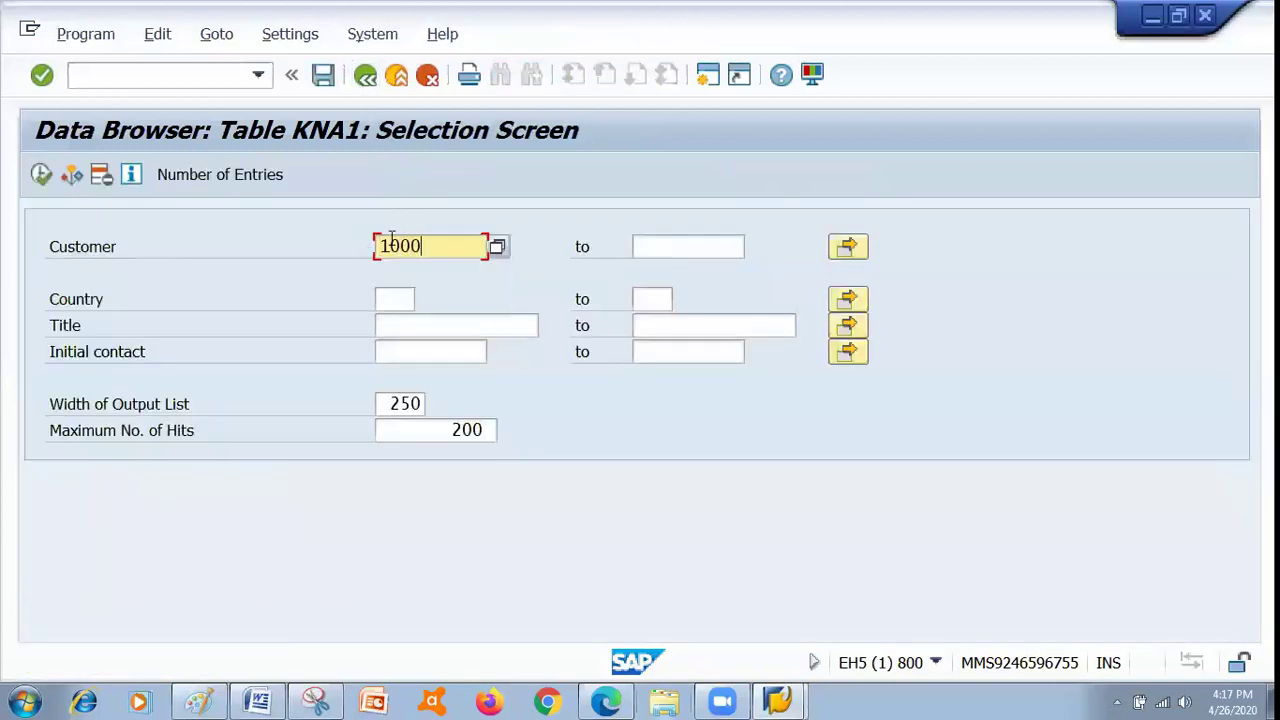
key("Tab")
type("1005")
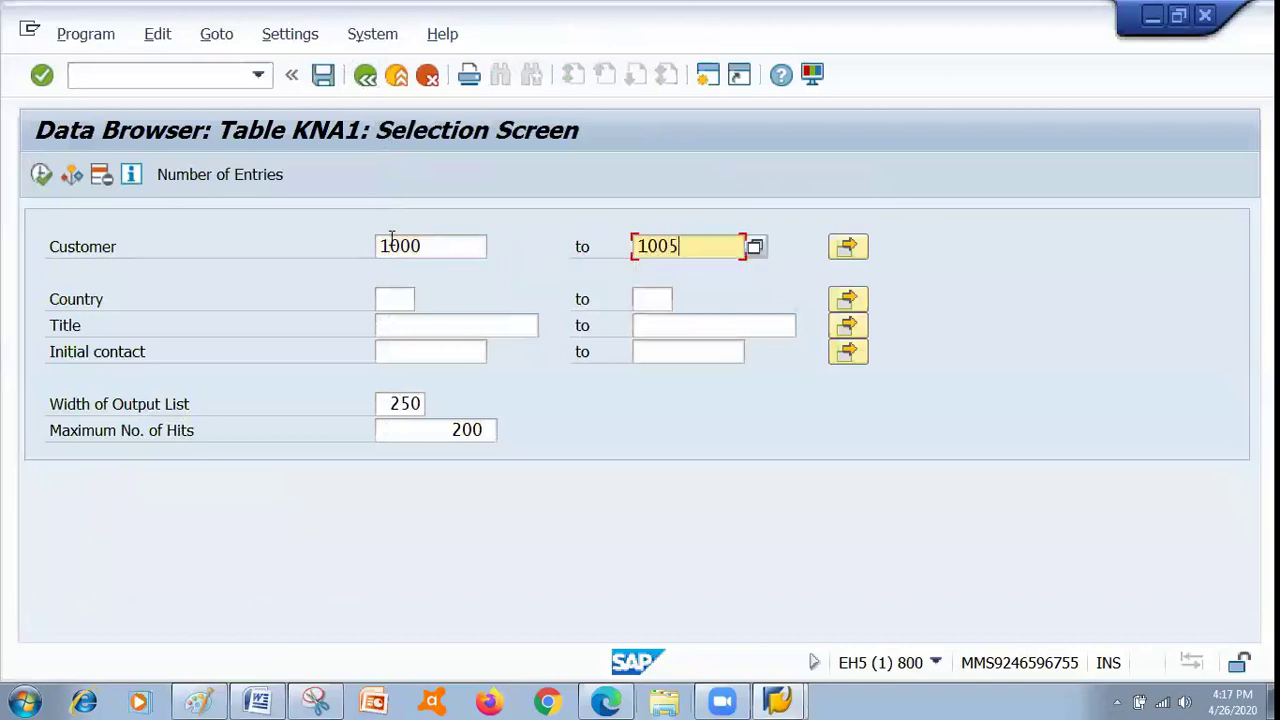
double_click(393, 403)
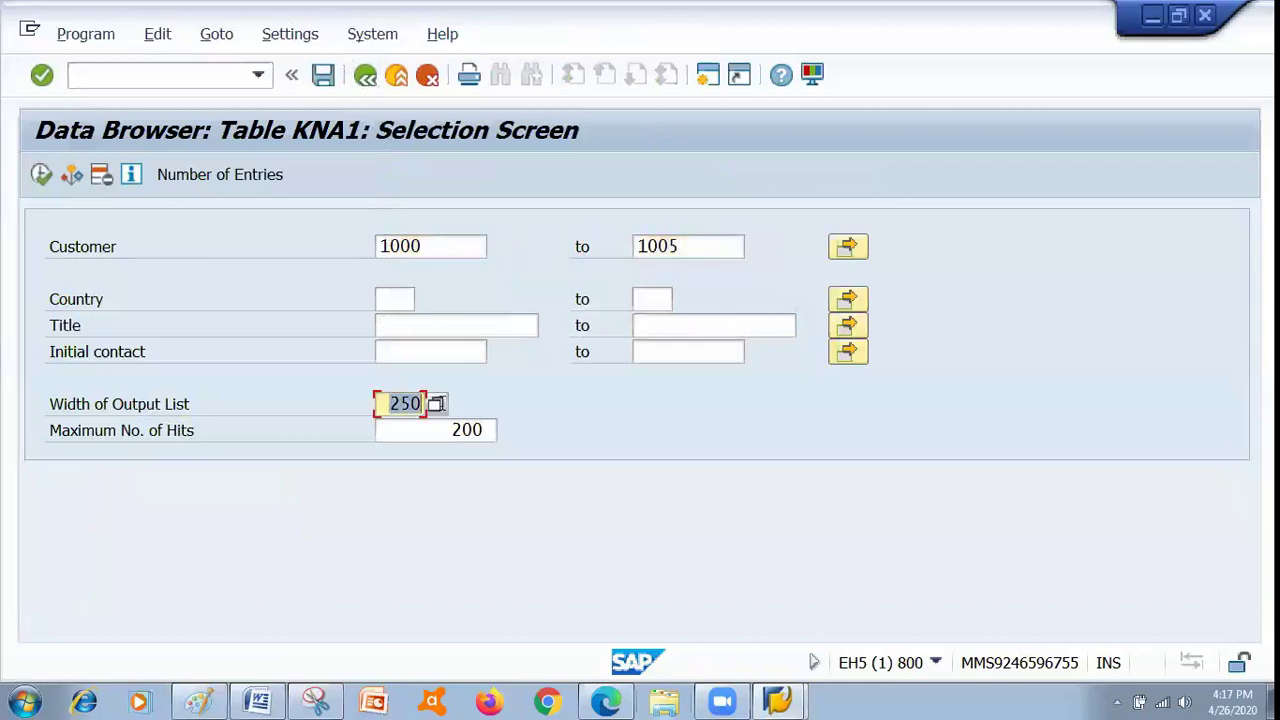
type("1000")
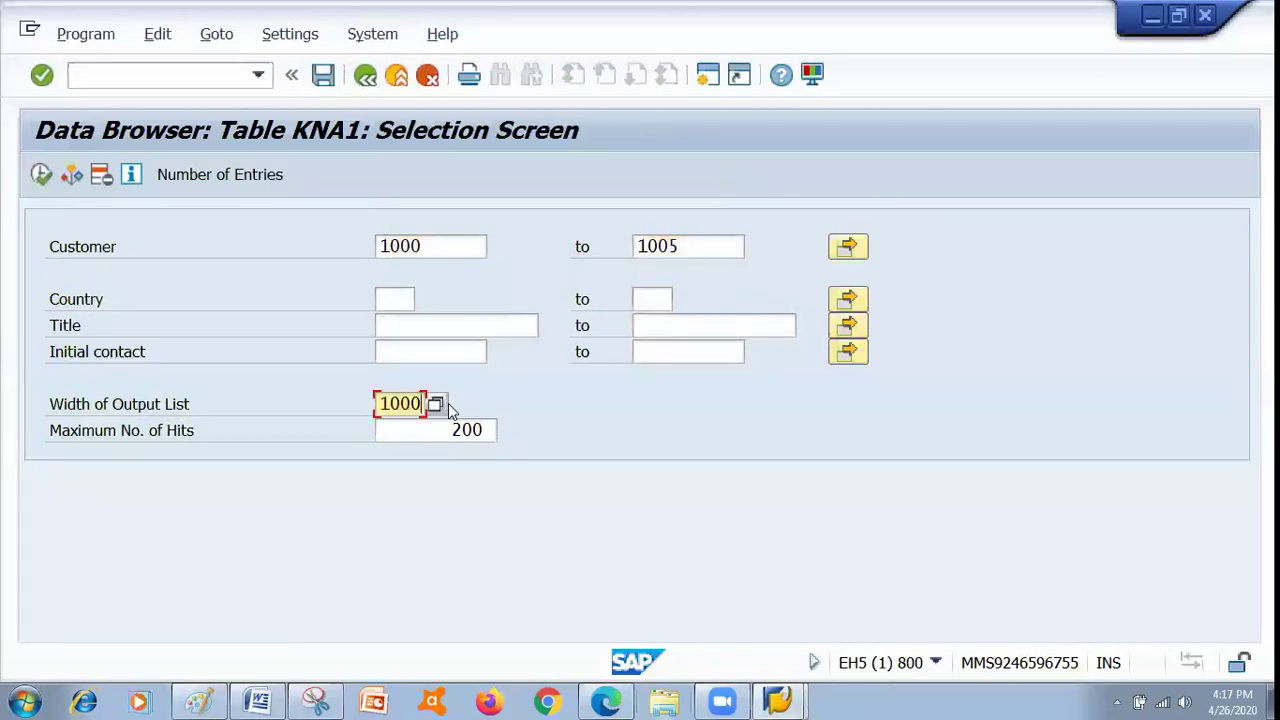
left_click(41, 175)
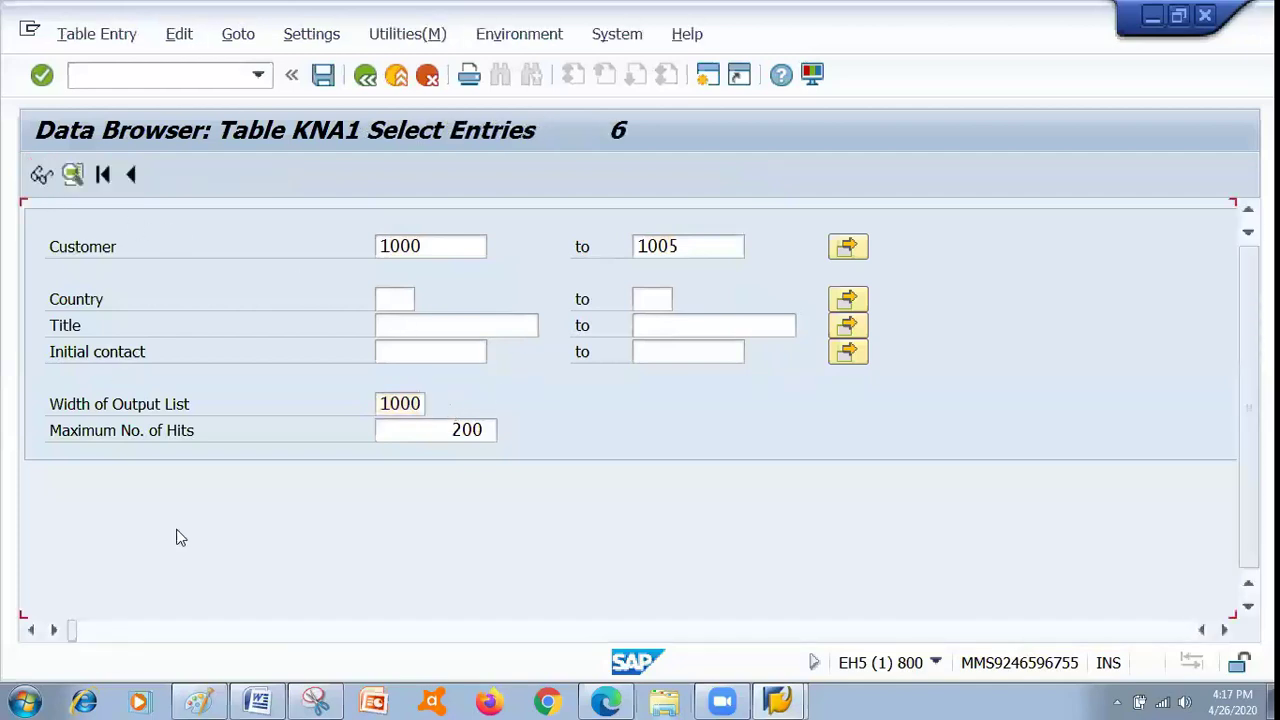
Page right through the KNA1 entry columns, then back to Client, Customer and Name
left_click(1132, 626)
left_click(1132, 626)
left_click(1132, 626)
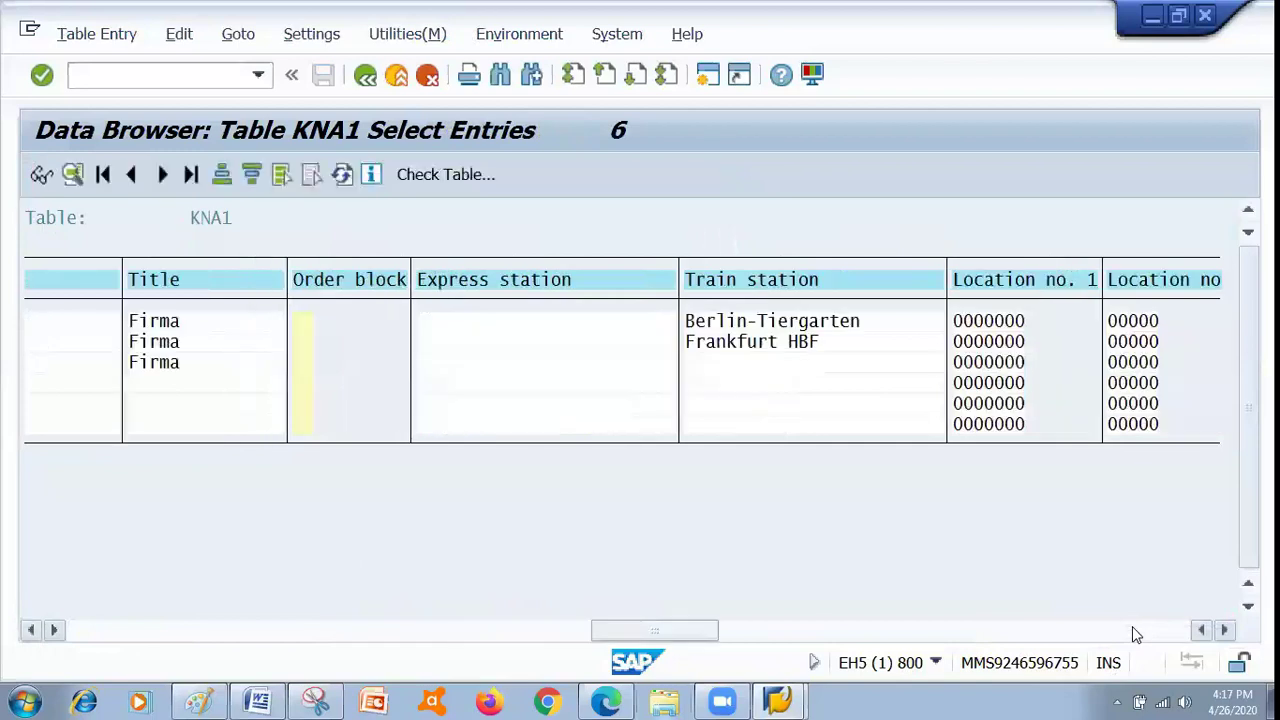
left_click(1132, 626)
left_click(1132, 626)
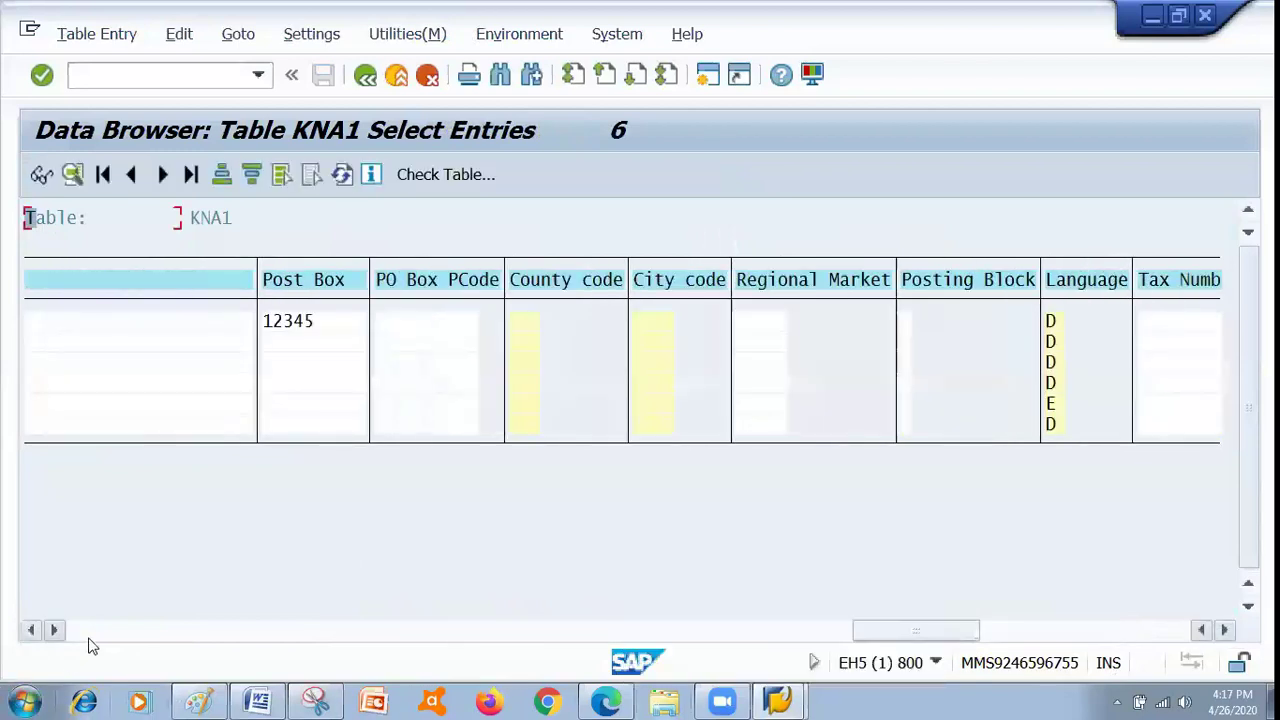
left_click(88, 640)
left_click(88, 640)
left_click(88, 640)
left_click(88, 640)
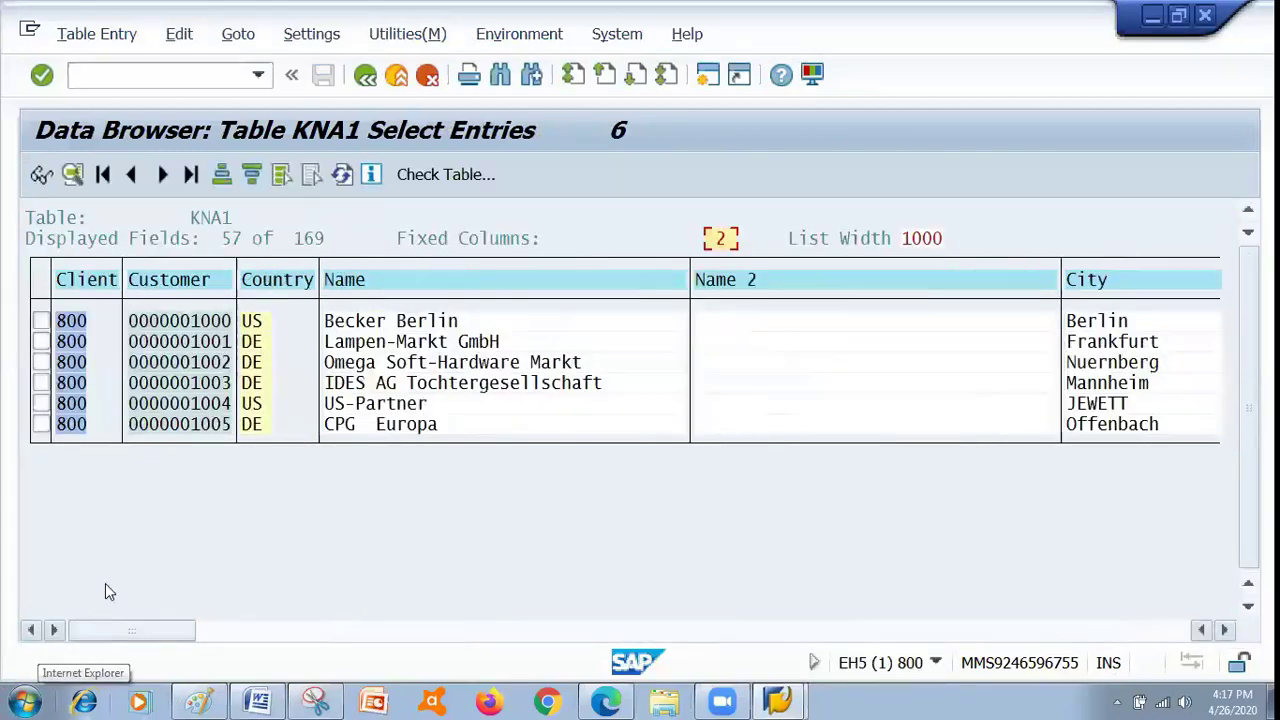
Back out to the ABAP Dictionary initial screen and enter transaction /nse
left_click(365, 75)
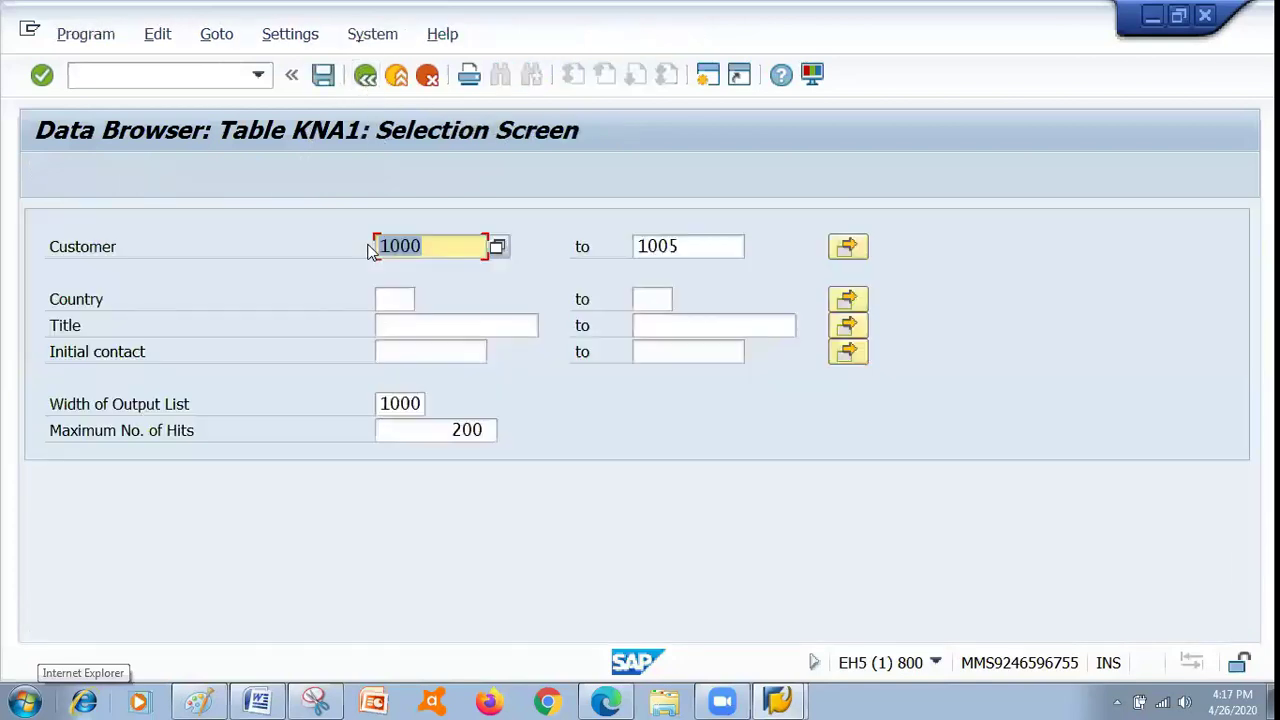
left_click(366, 80)
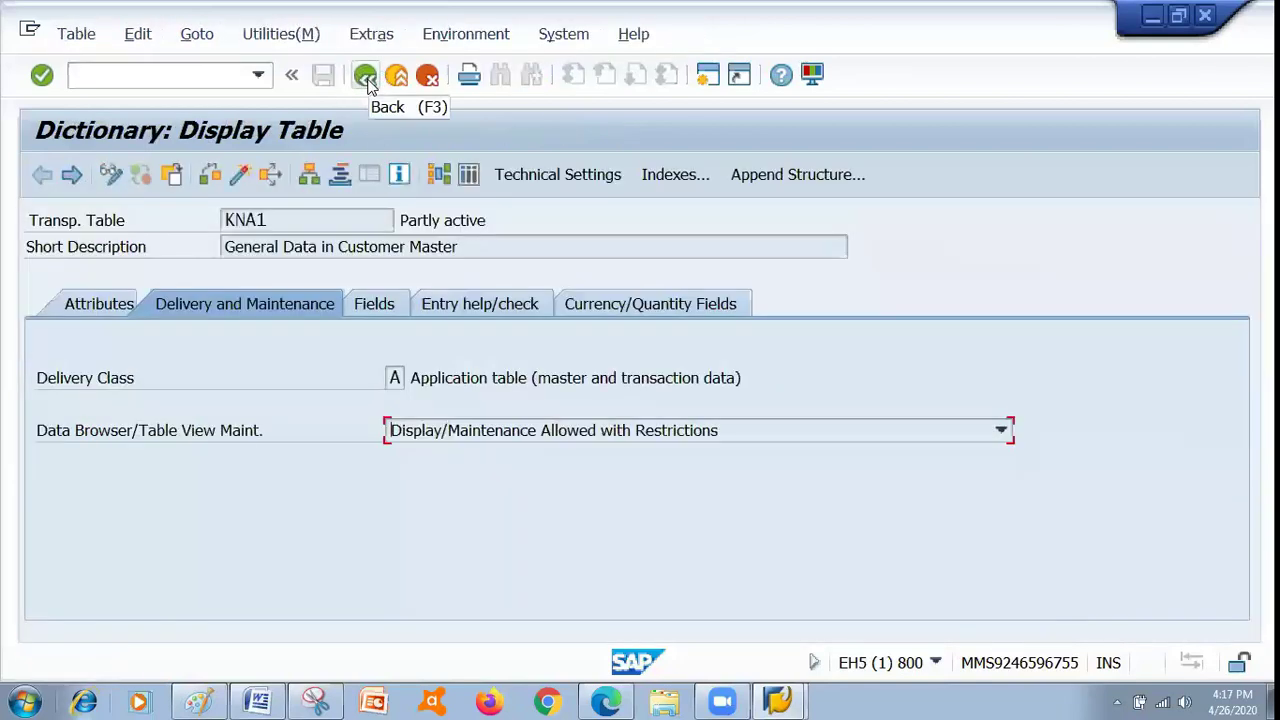
left_click(366, 80)
left_click(140, 76)
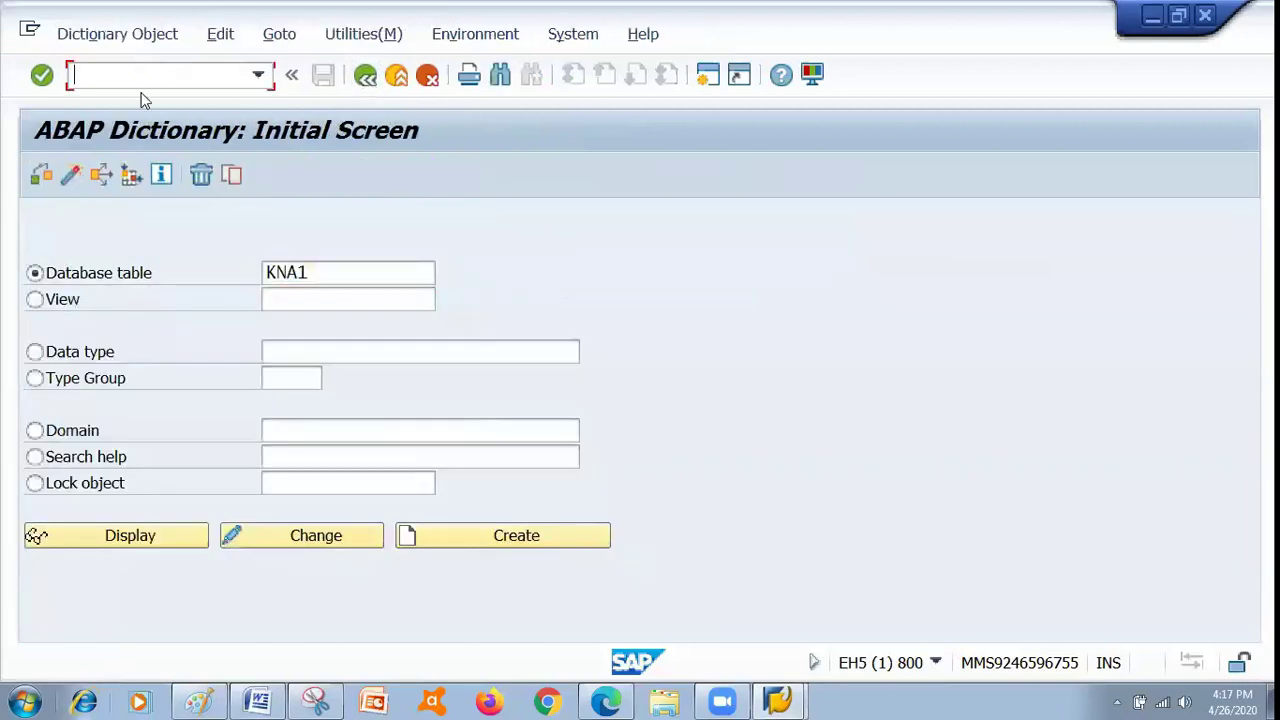
type("/nse")
key("Return")
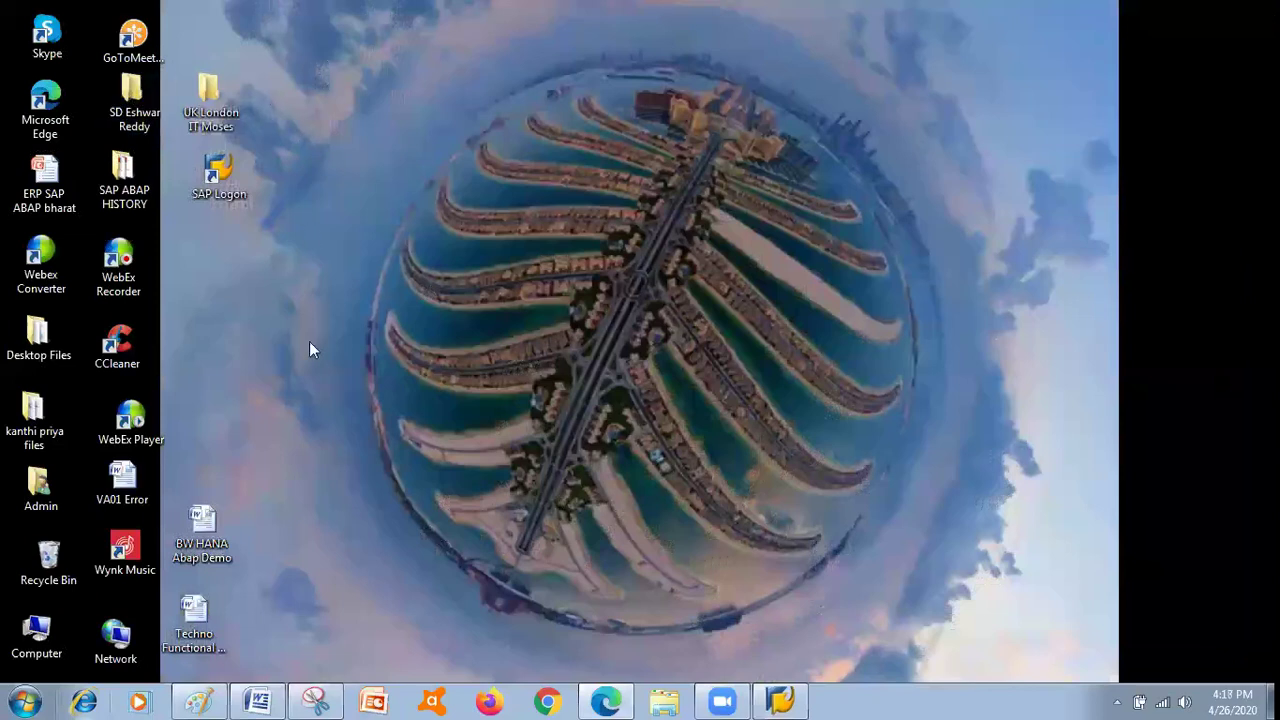
Tidy the desktop icons by moving a folder and nudging the SAP Logon shortcut
left_click(206, 102)
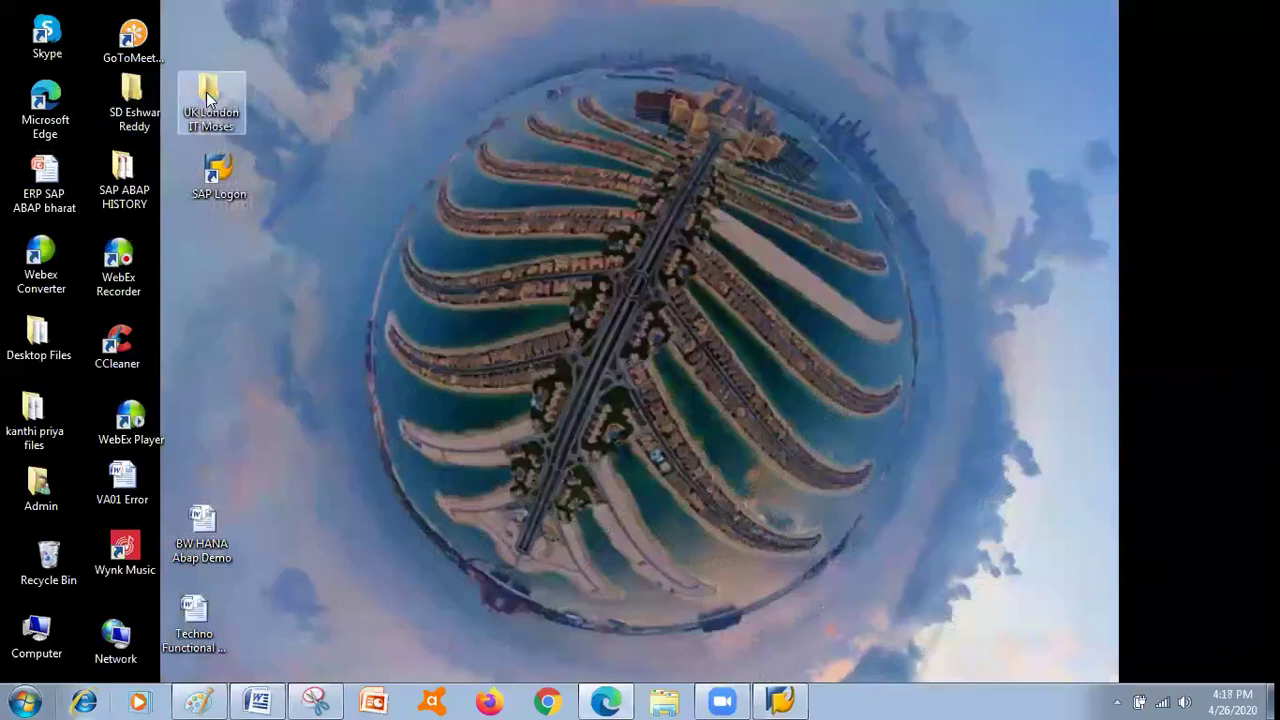
left_click_drag(206, 102, 187, 242)
left_click_drag(208, 172, 192, 175)
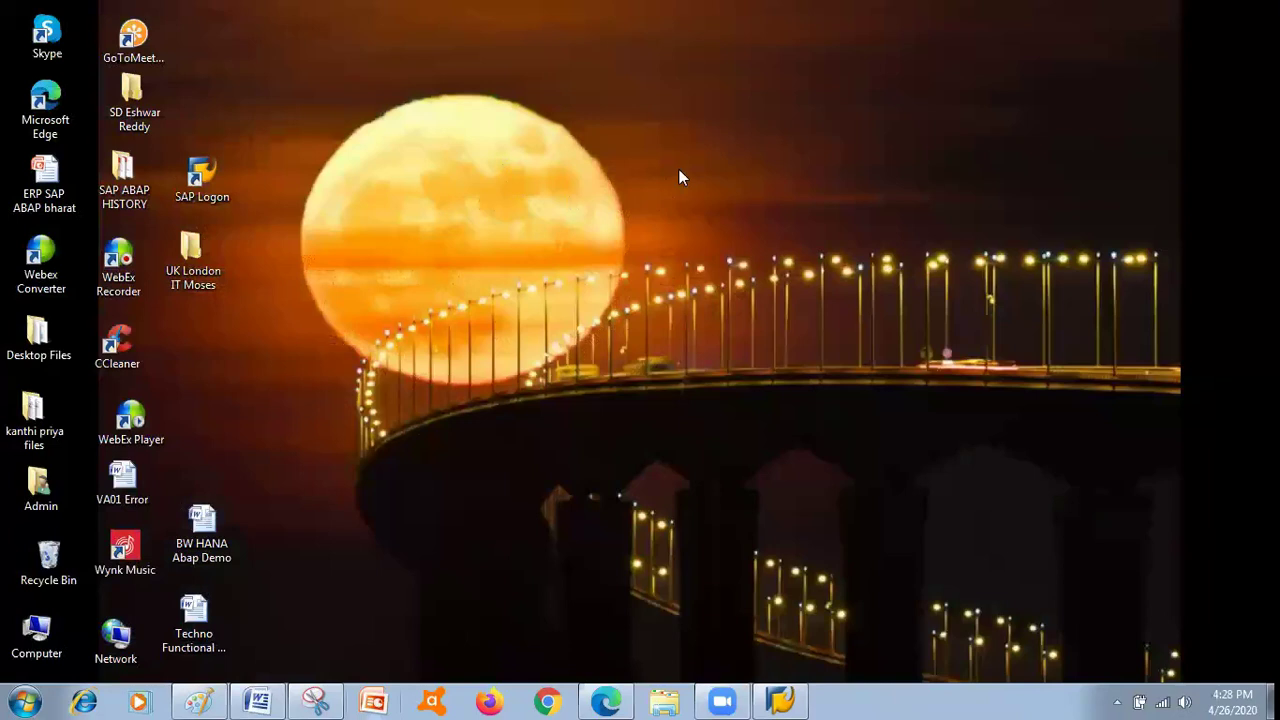
In a wide text box, type 'Database Table holds business application Physical data.'
left_click(199, 702)
left_click(273, 66)
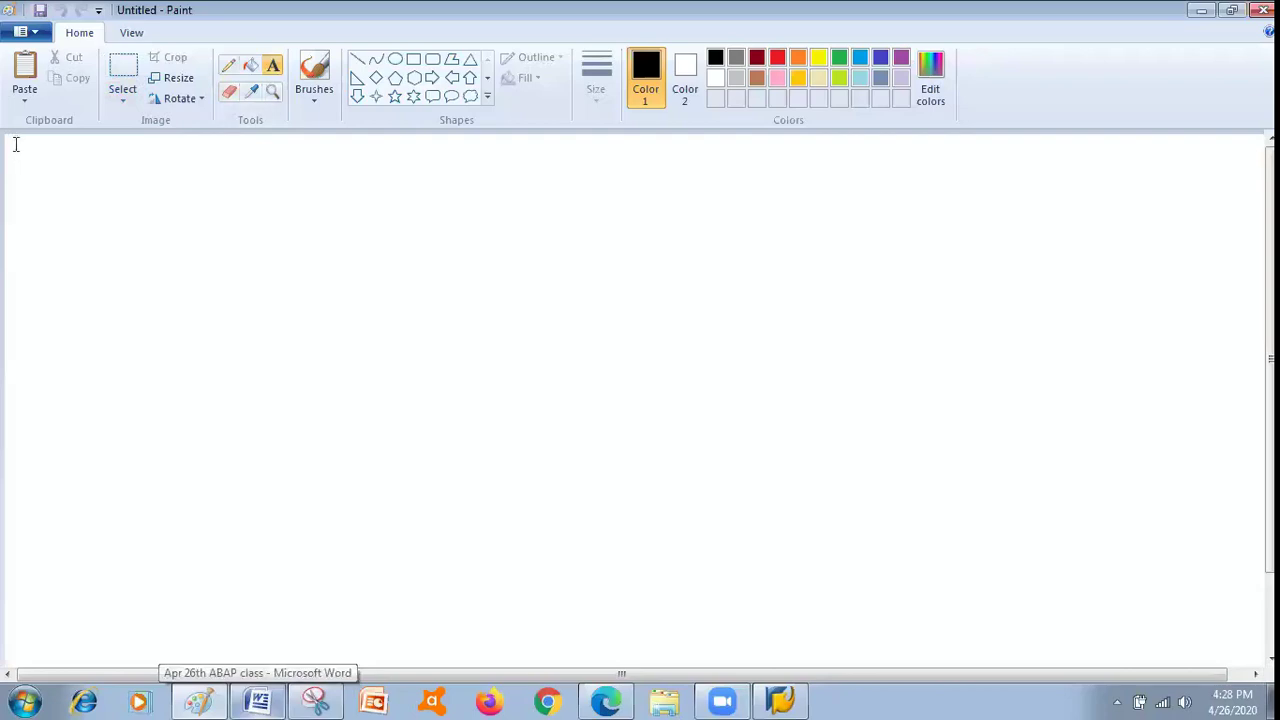
left_click_drag(15, 144, 1247, 187)
type("Databse")
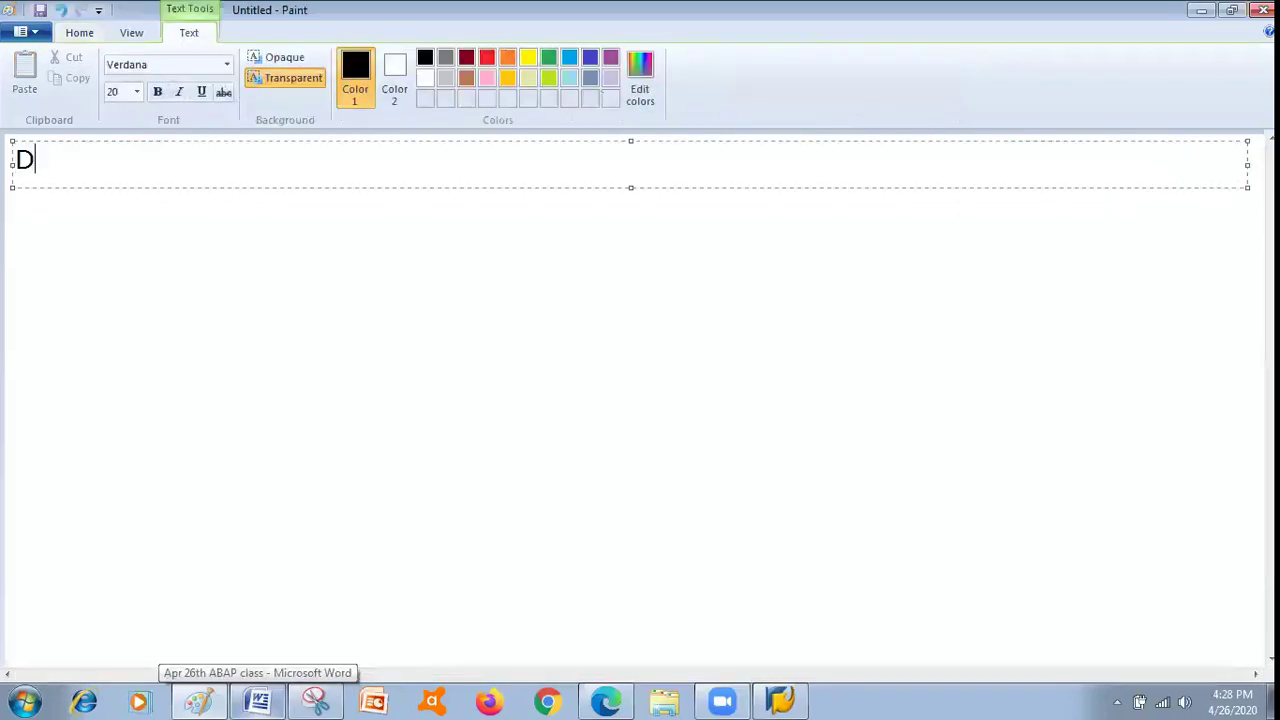
key("BackSpace")
key("BackSpace")
type("ase T")
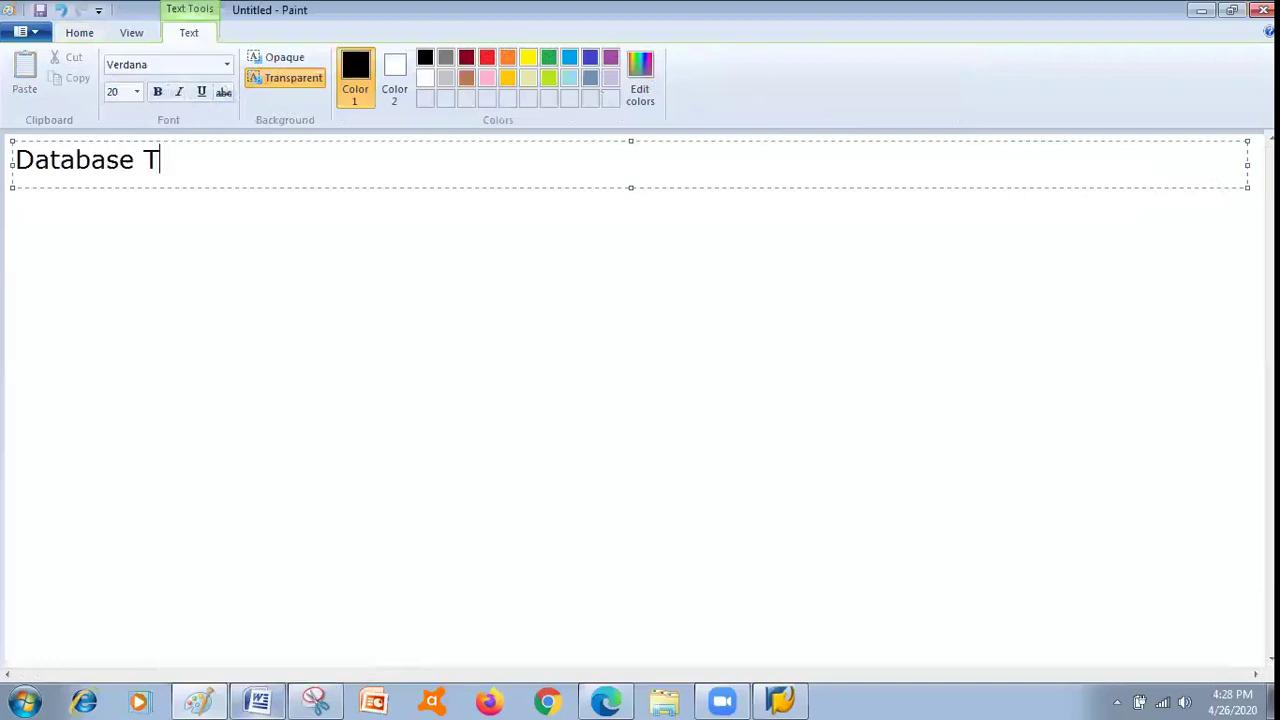
type("able            ho")
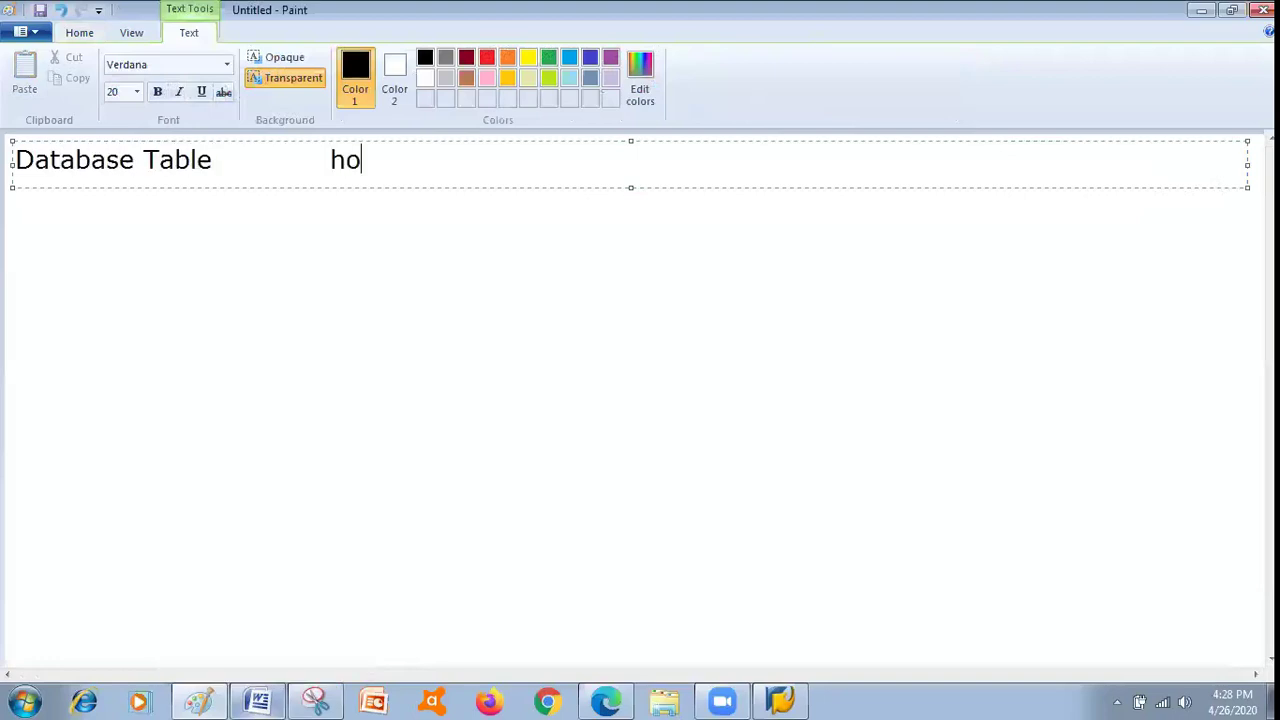
type("lds busine")
key("BackSpace")
key("BackSpace")
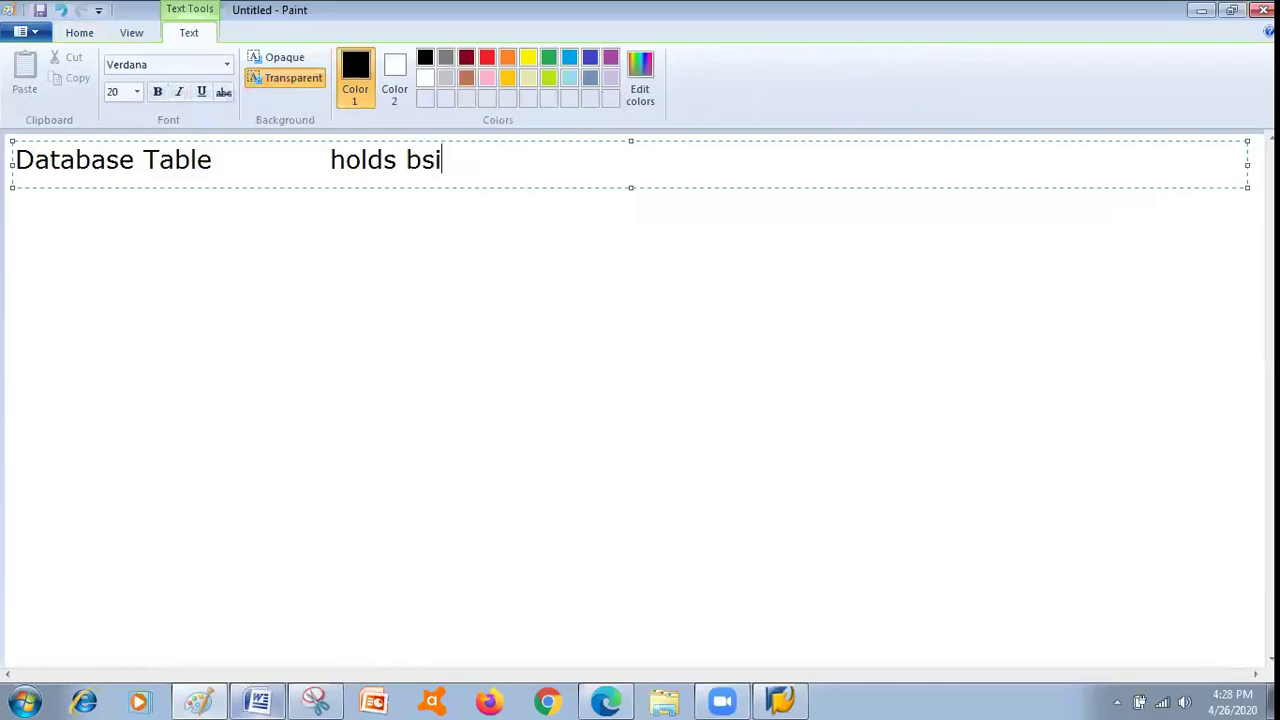
key("BackSpace")
key("BackSpace")
type("usness appp")
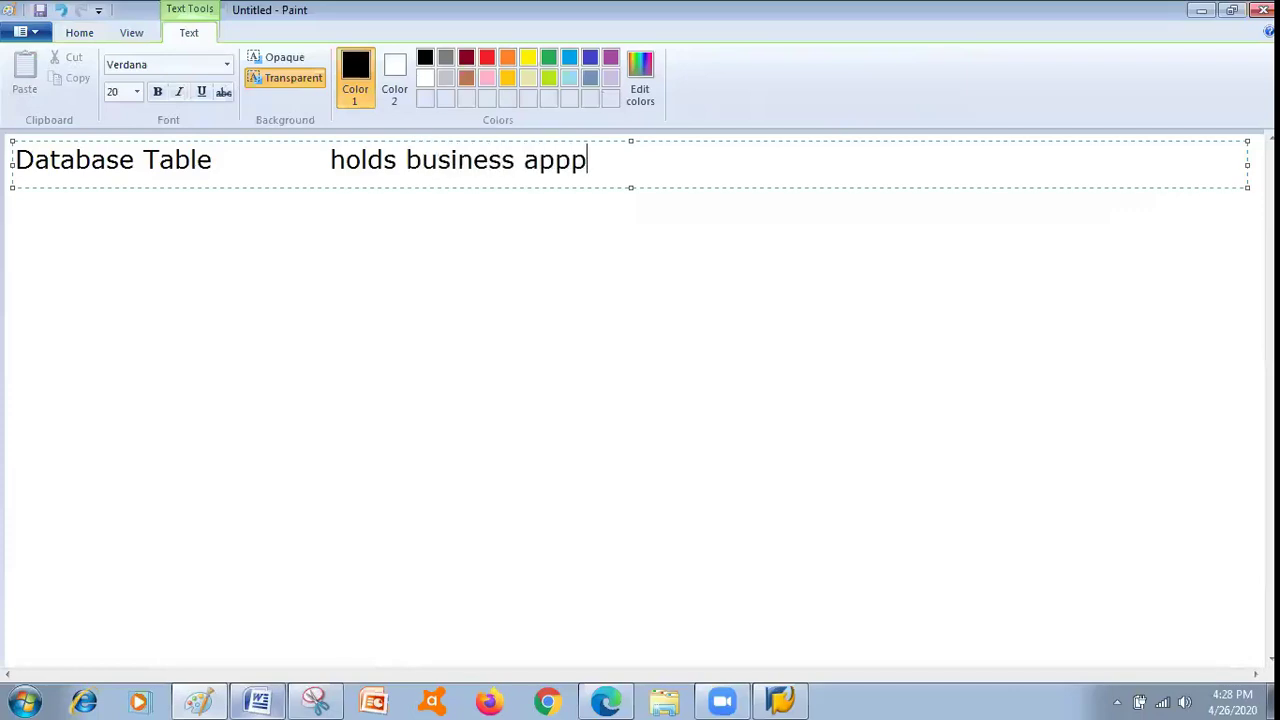
key("BackSpace")
type("lication ")
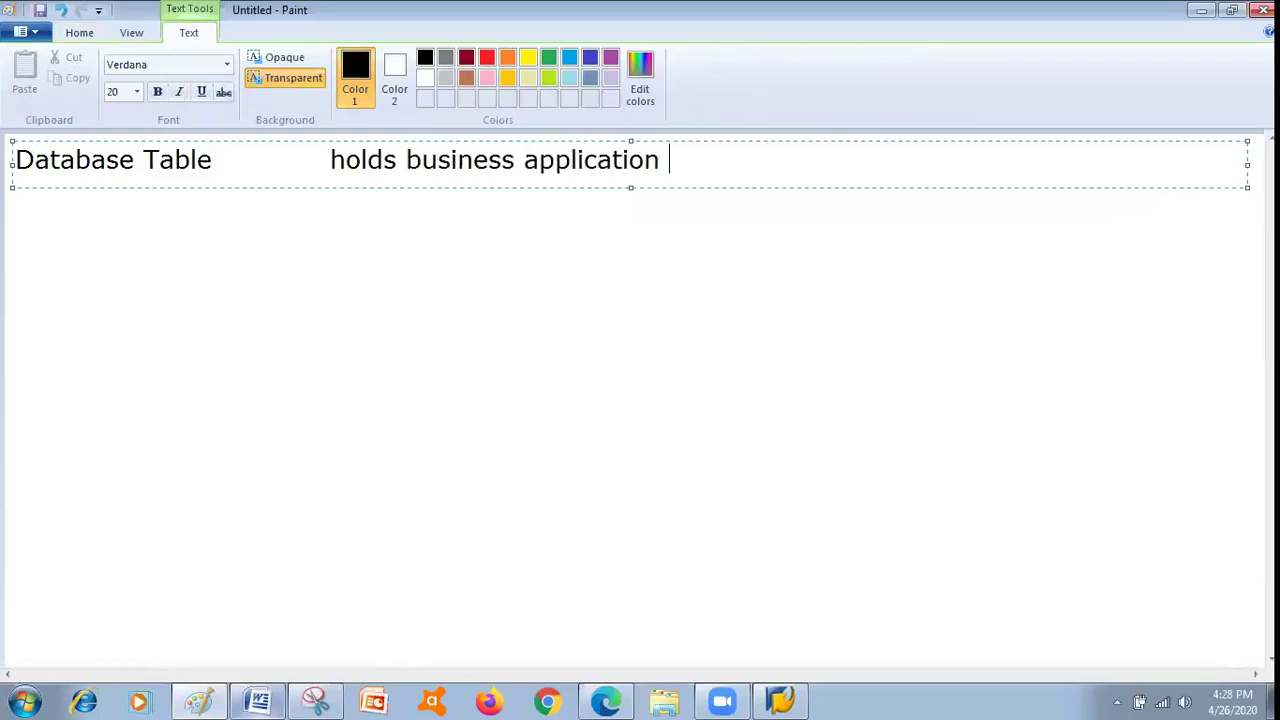
type("Physical dat")
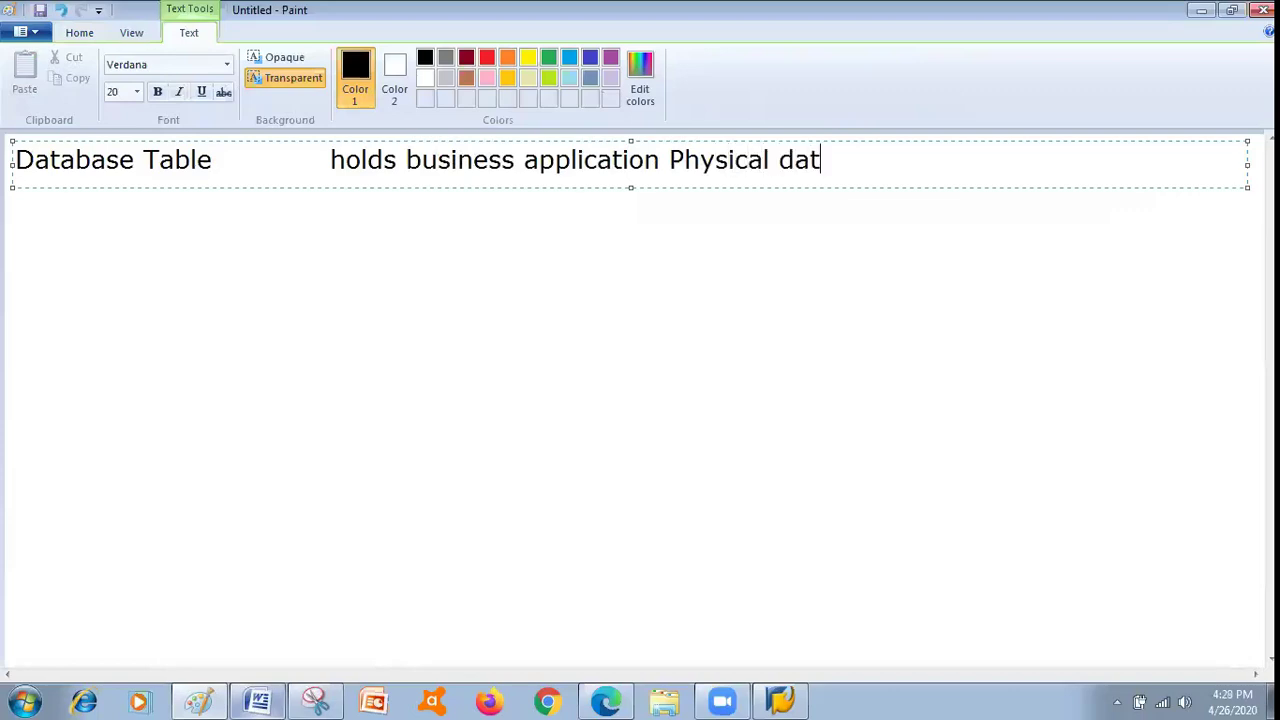
type("a.")
Add the indented line 'data organizes as ROWS and FIELDS. ROW collection of FIELDS.'
key("Return")
key("Tab")
key("Tab")
key("Tab")
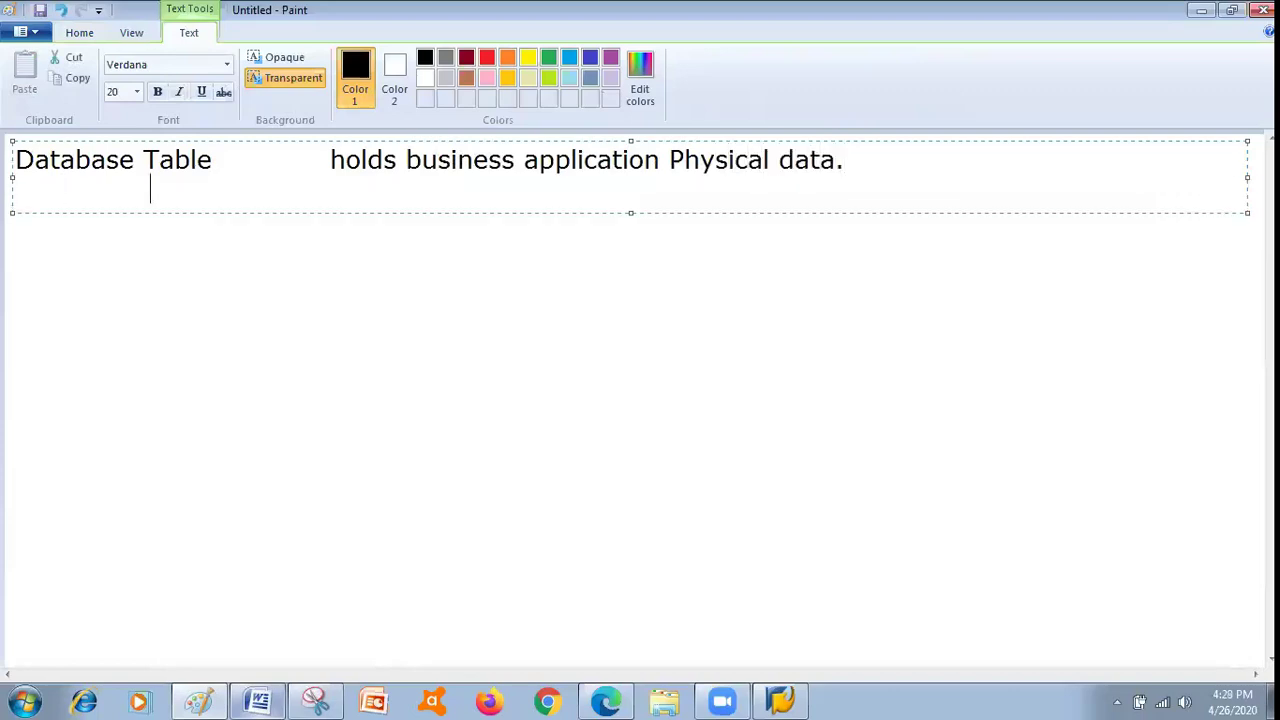
key("Tab")
key("Tab")
key("Tab")
type("data organ")
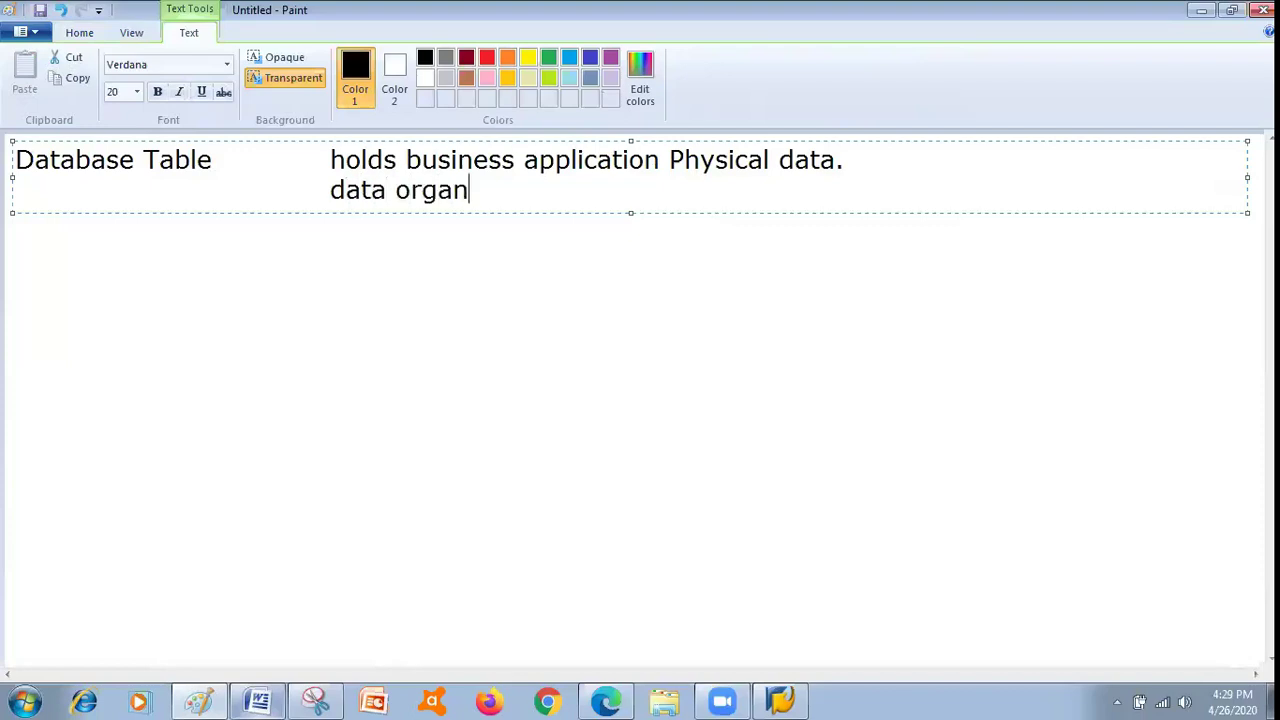
type("izes as")
key("Caps_Lock")
type("ROW")
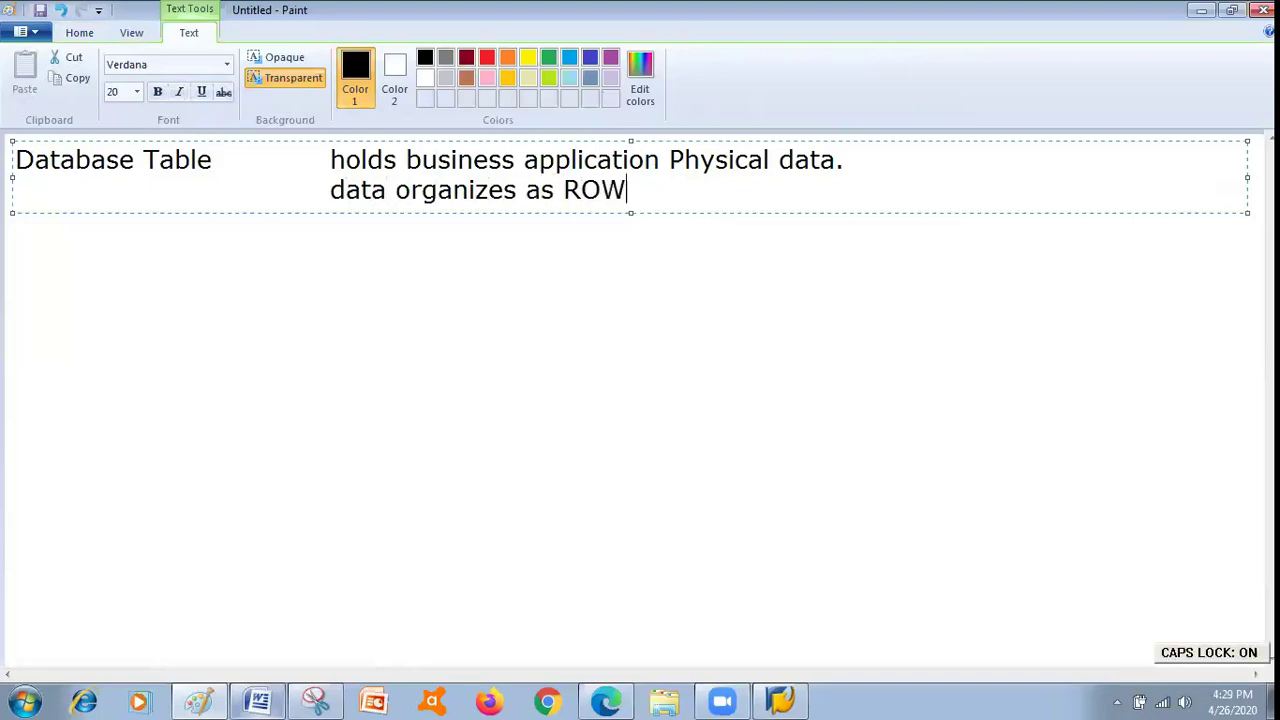
type("S and FIELDS")
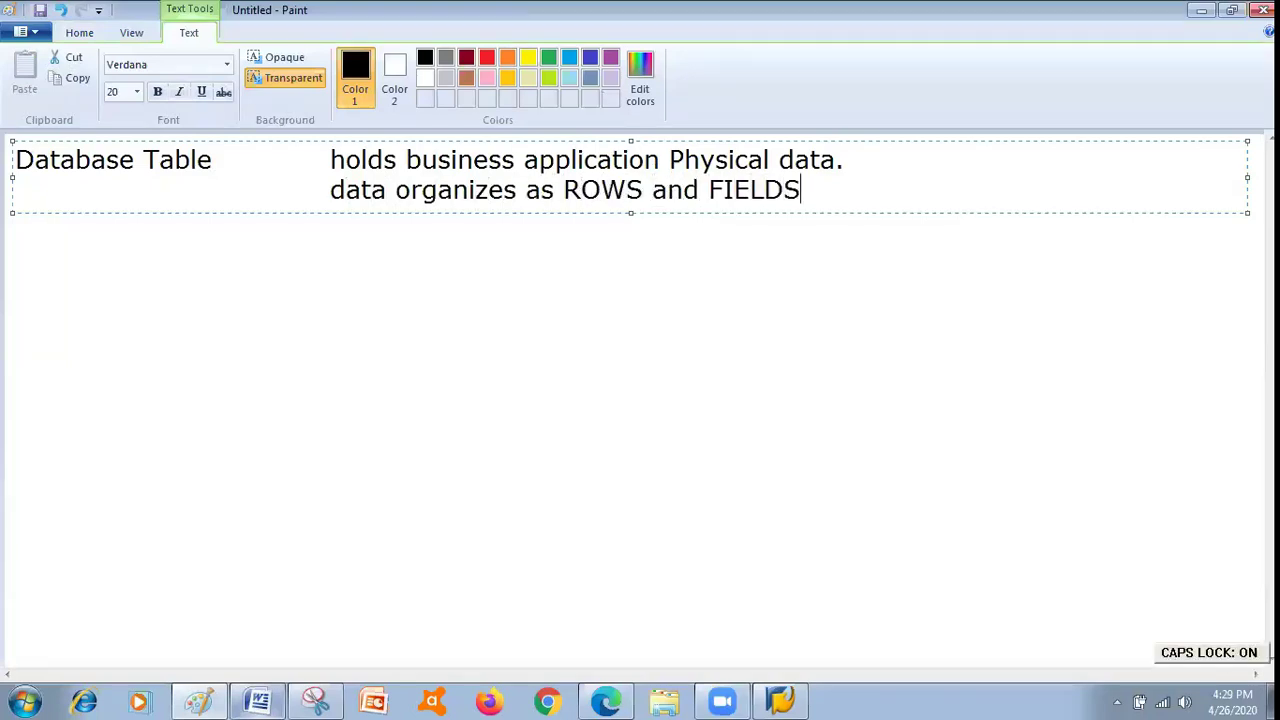
type(".")
key("Caps_Lock")
key("Caps_Lock")
type("ROW")
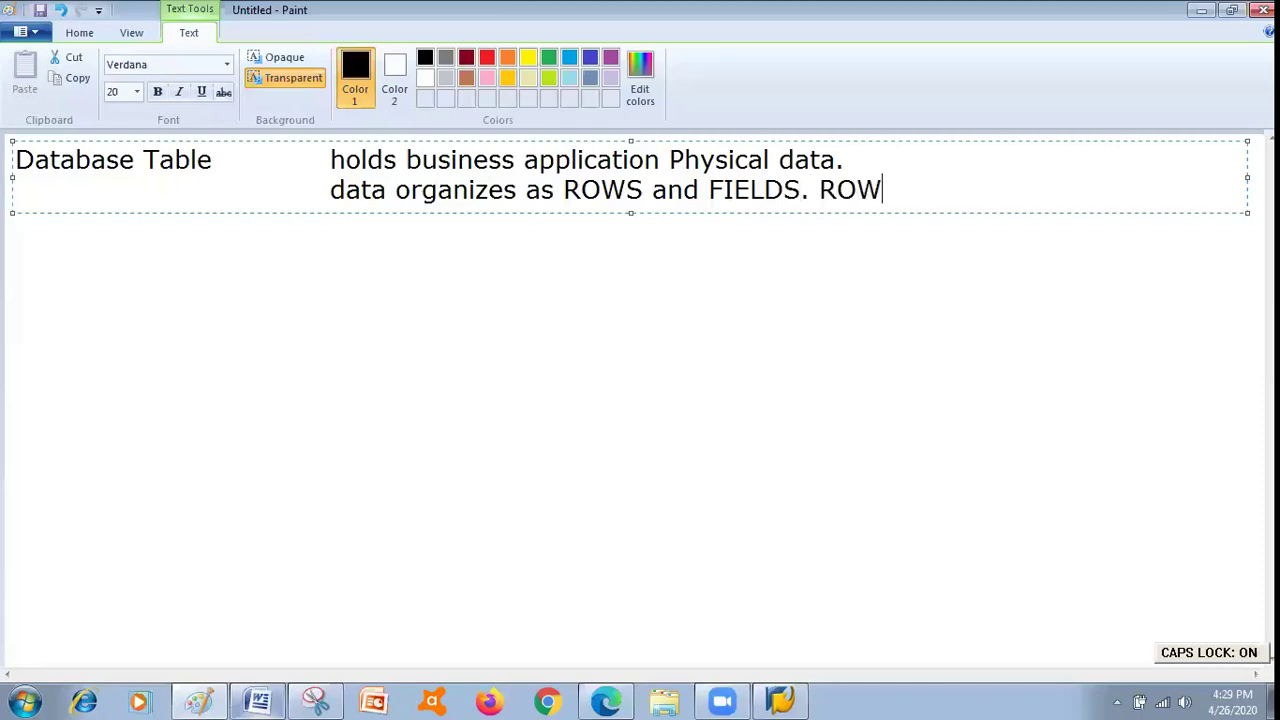
key("Caps_Lock")
type("ci")
key("BackSpace")
type("ollection of")
key("Caps_Lock")
type("FIE")
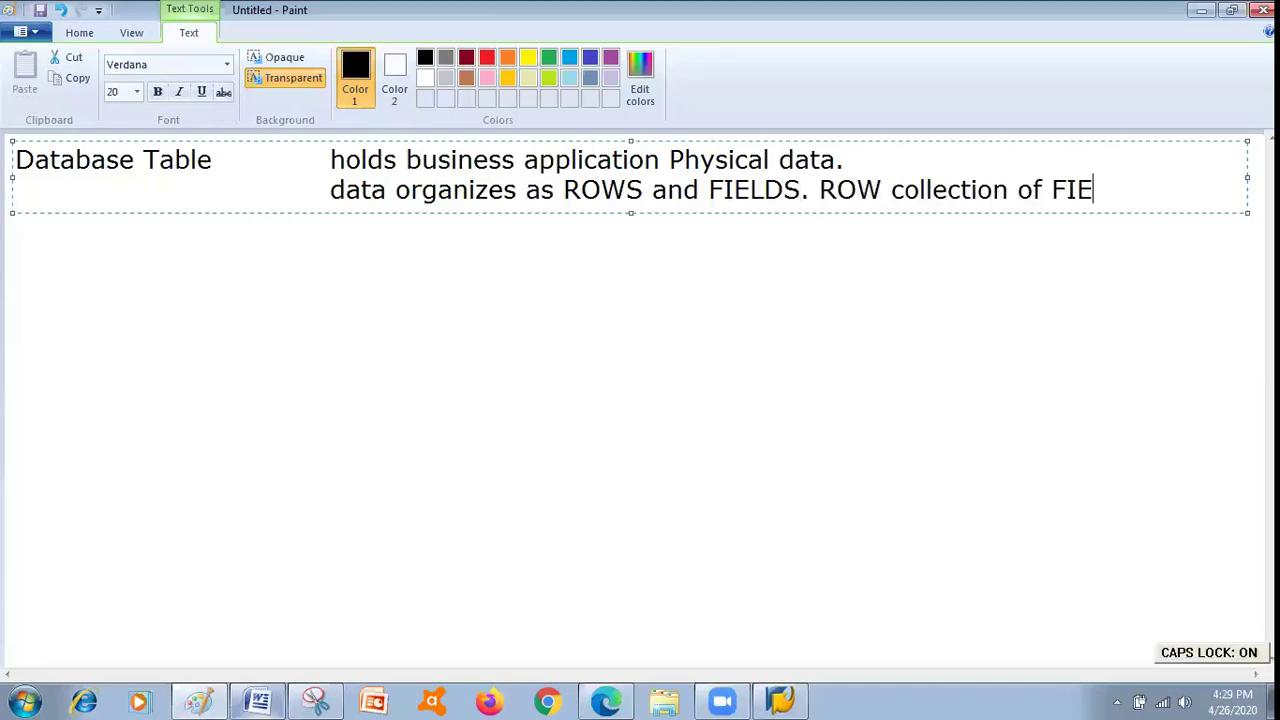
type("LDS.")
Add the line 'FIELD refers DATAELEMENT and DOMAIN.'
key("Return")
key("Tab")
key("Tab")
key("Tab")
key("Tab")
key("Tab")
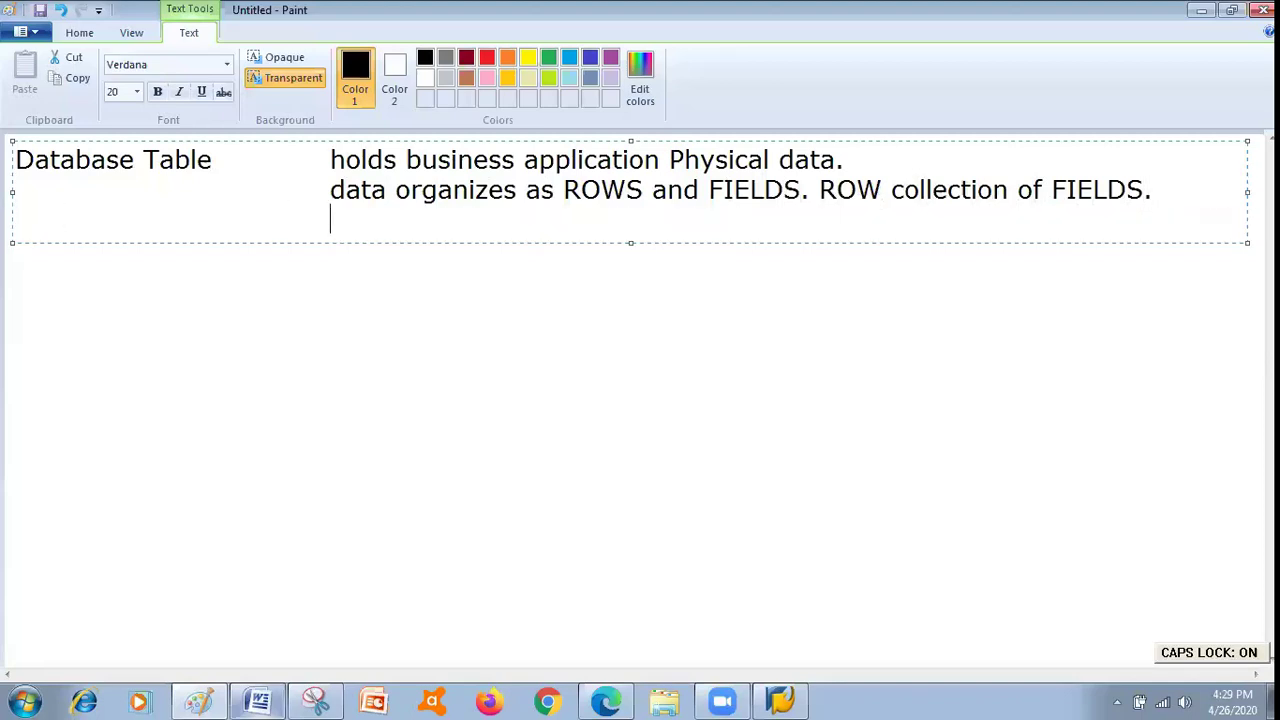
type("FIELD")
key("Caps_Lock")
type("refers")
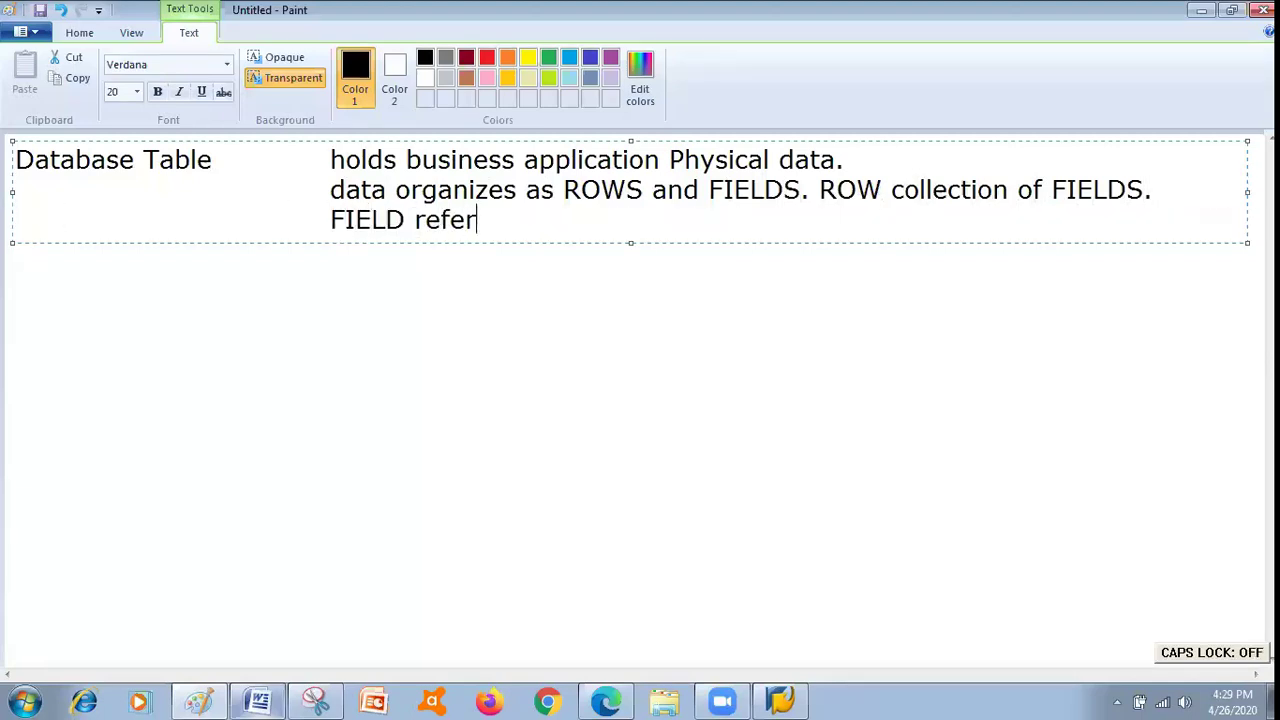
key("Caps_Lock")
type("DATAELEMENT")
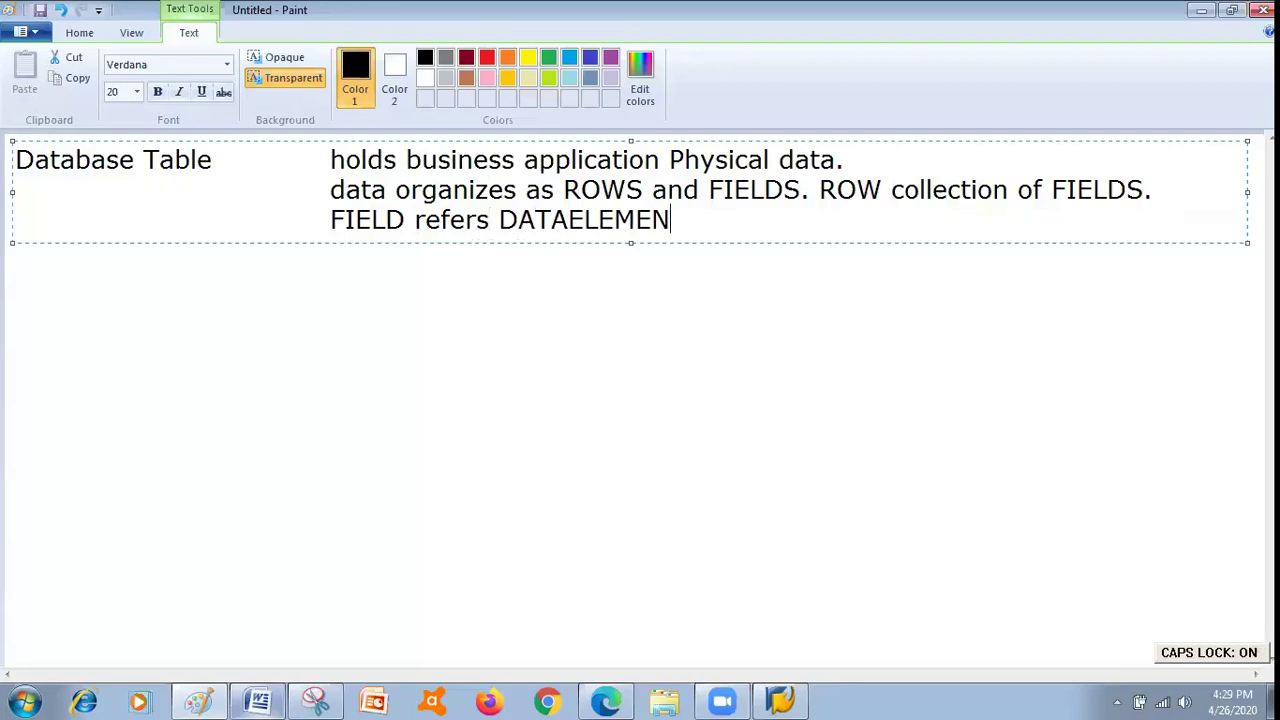
key("Caps_Lock")
type("and")
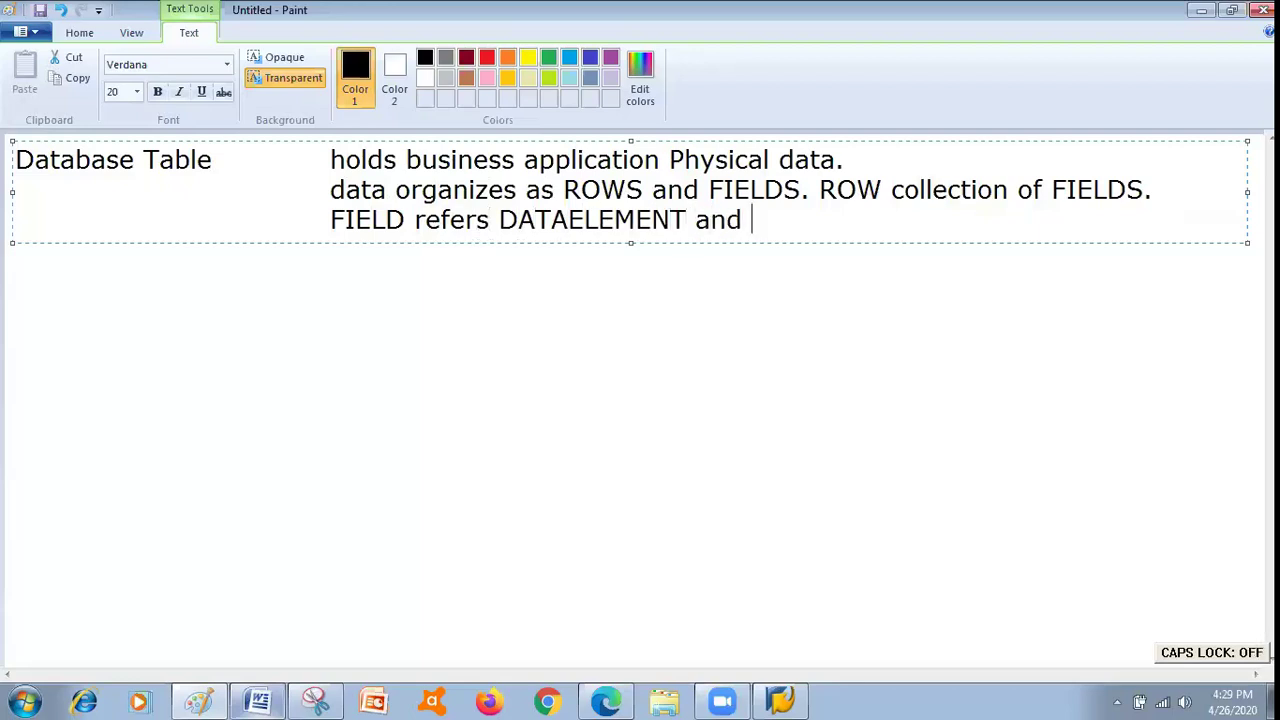
key("Caps_Lock")
type("DOMAIN.")
Add the line 'DATAELEMENT holds field document information.'
key("Return")
key("Tab")
key("Tab")
key("Tab")
key("Tab")
key("Tab")
key("Tab")
key("Tab")
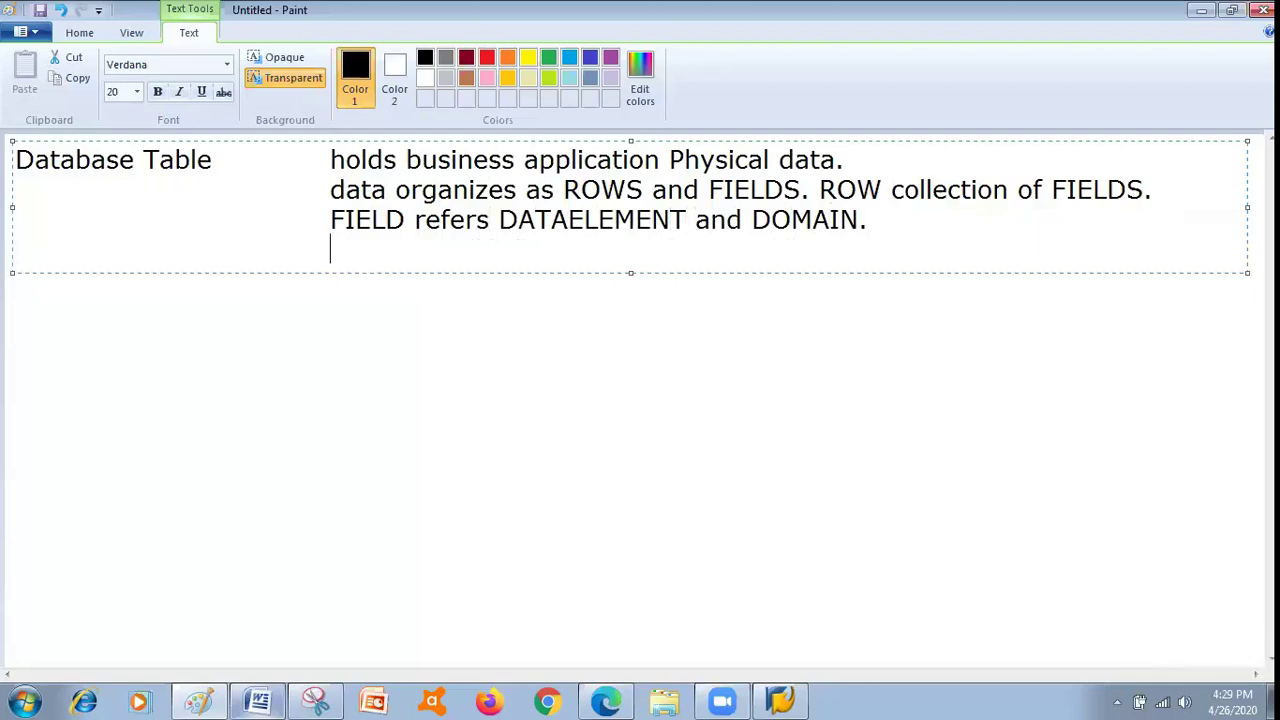
type("DATAELEMENT")
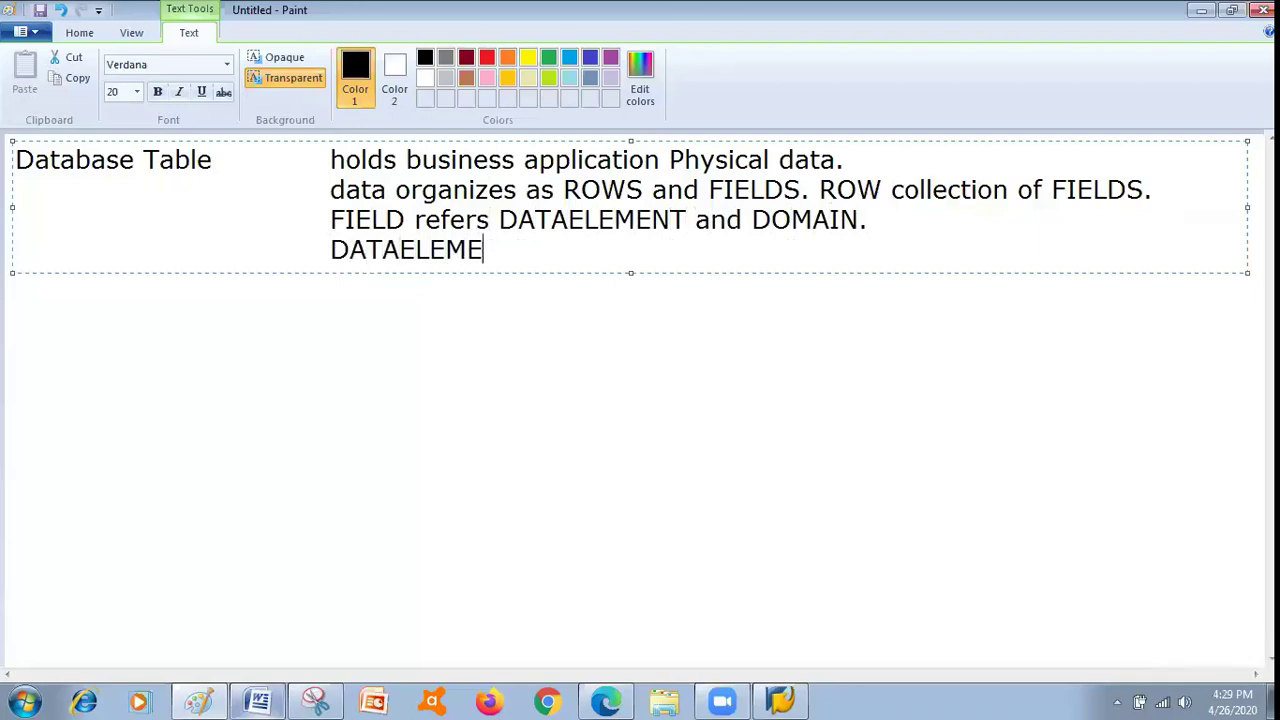
key("Caps_Lock")
type("holds ")
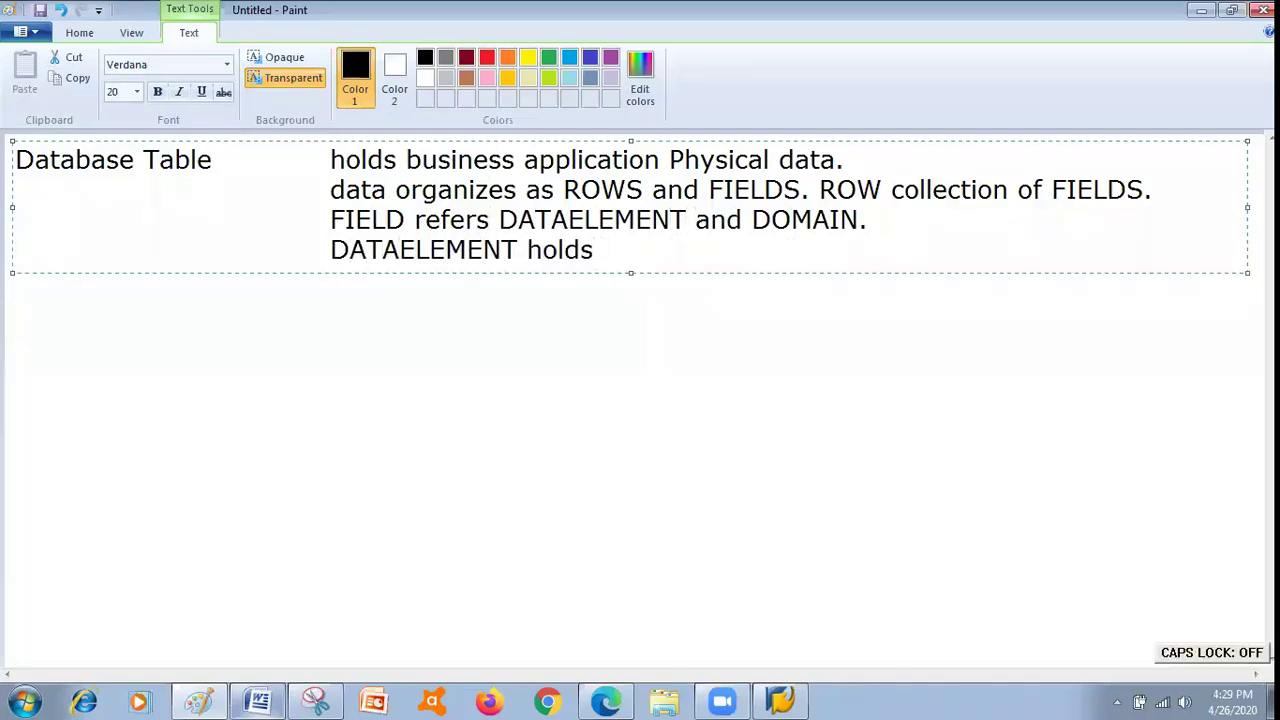
type("field ocu")
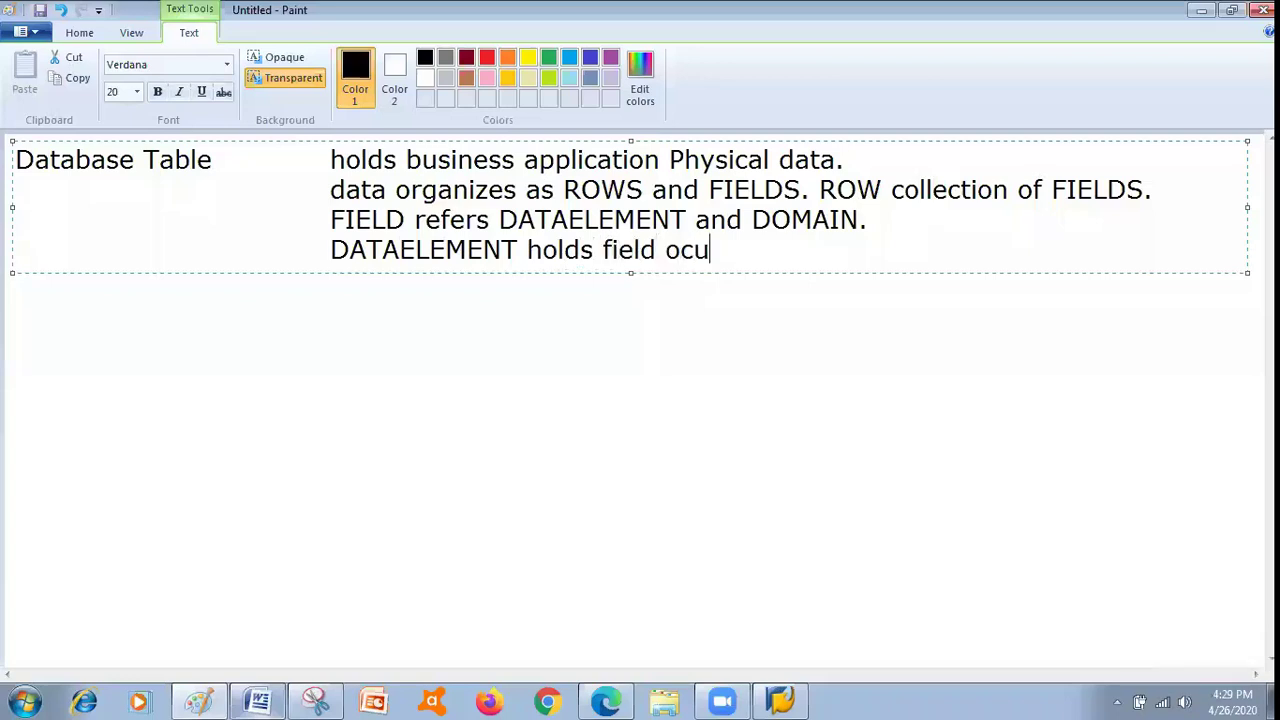
key("BackSpace")
key("BackSpace")
key("BackSpace")
type("dcume")
key("BackSpace")
key("BackSpace")
key("BackSpace")
key("BackSpace")
type("ocument information")
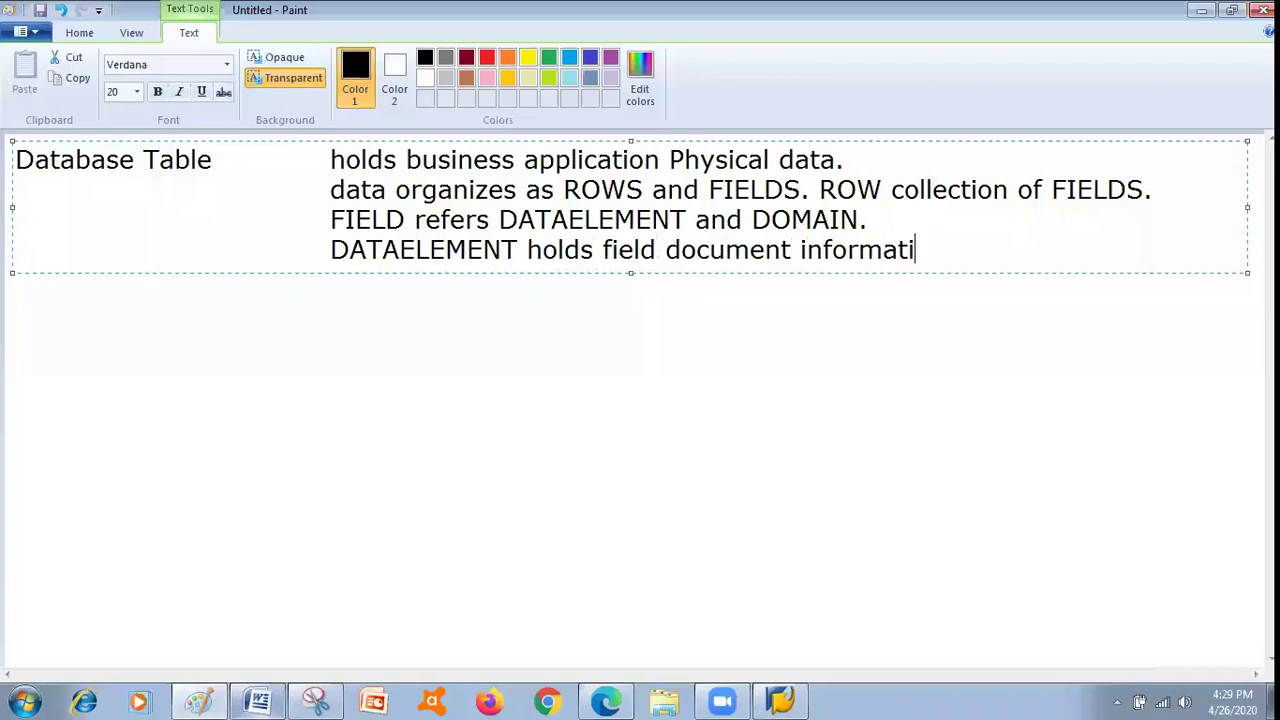
key("BackSpace")
type("on .")
key("BackSpace")
key("BackSpace")
type(".")
Add the line 'DOMAIN holds datatype and restrictions( limitations.' and commit the text
key("Return")
key("Caps_Lock")
type("DOMAIN")
key("Caps_Lock")
type("ho")
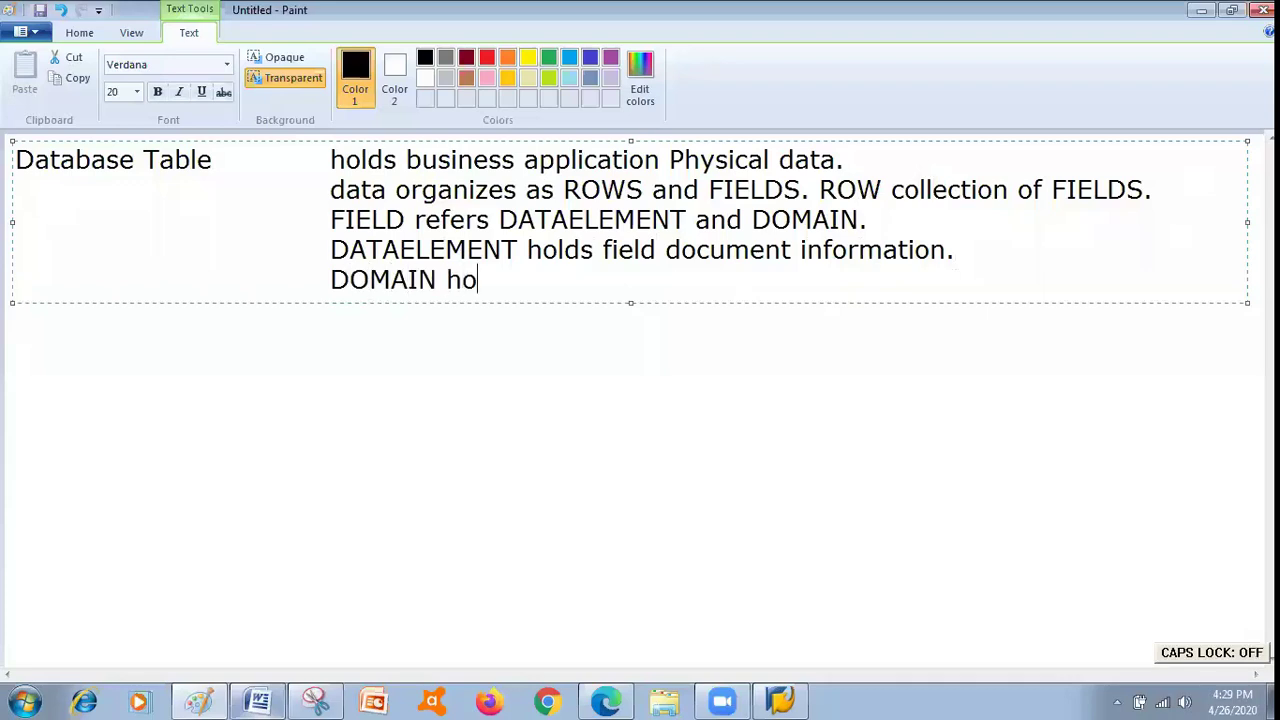
type("lds  rest")
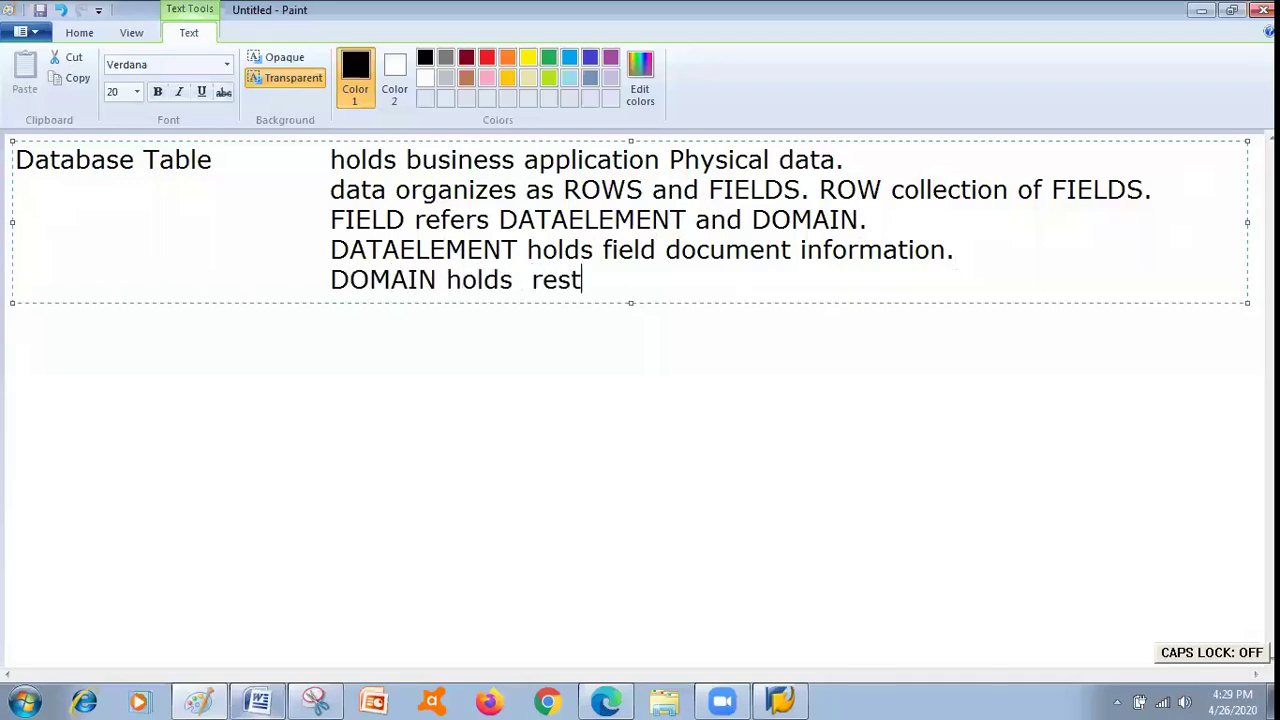
key("BackSpace")
key("BackSpace")
key("BackSpace")
key("BackSpace")
key("BackSpace")
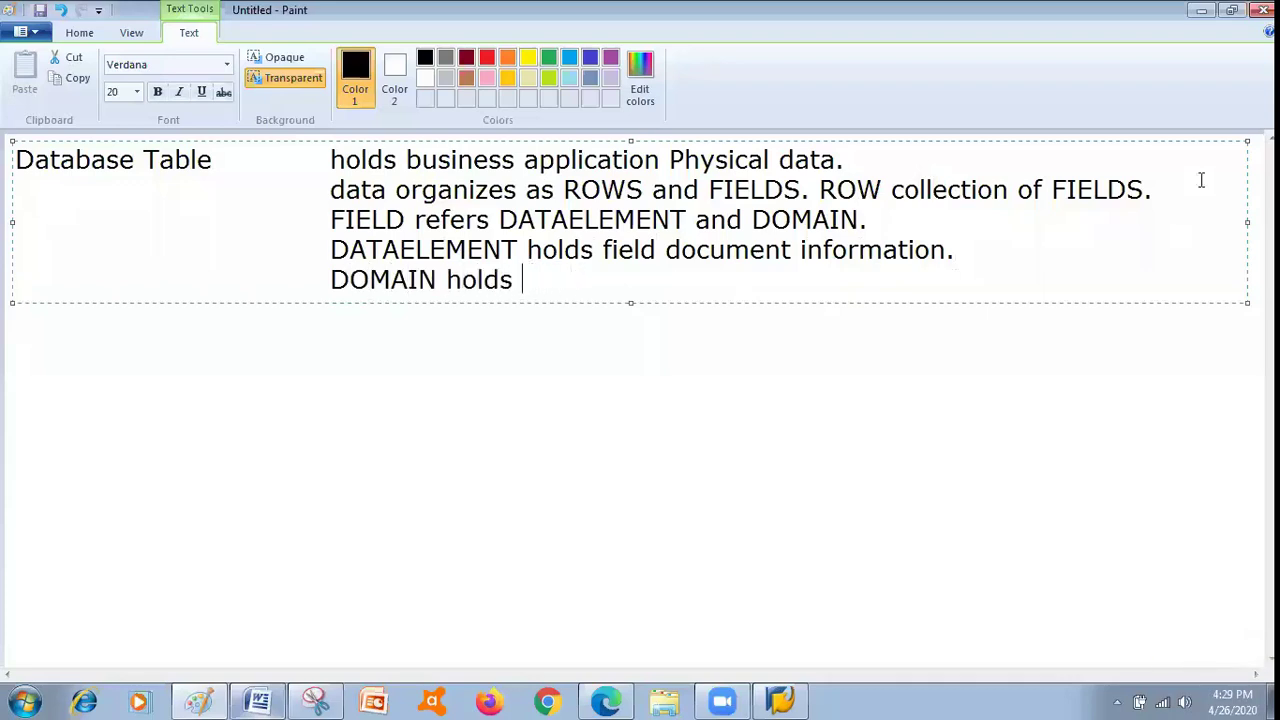
type("datatype and ")
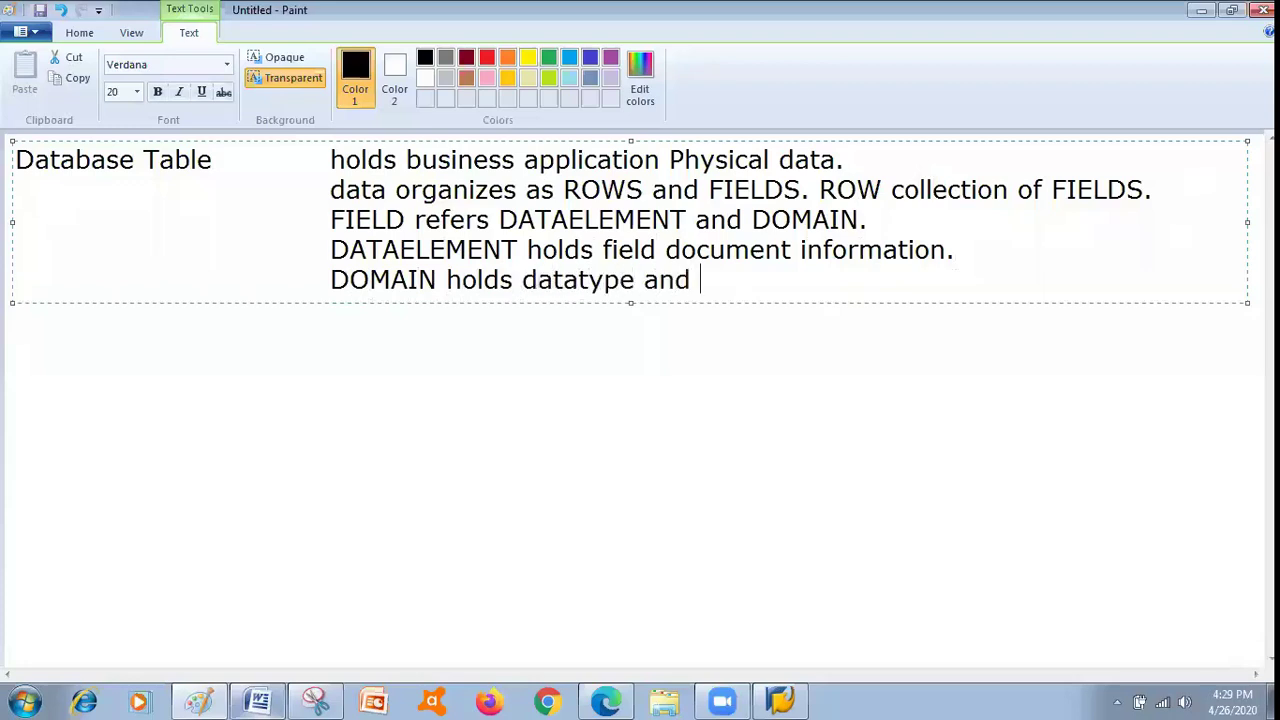
type("restrictions.")
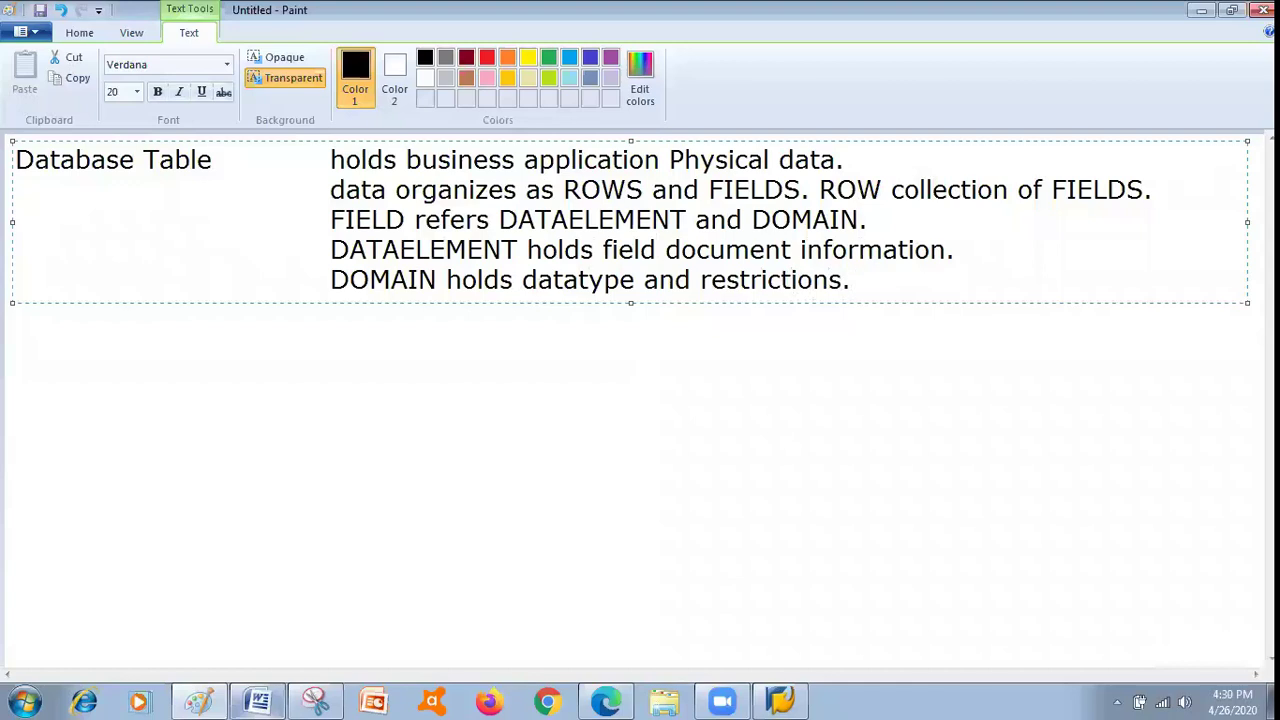
key("BackSpace")
type("( limitations.")
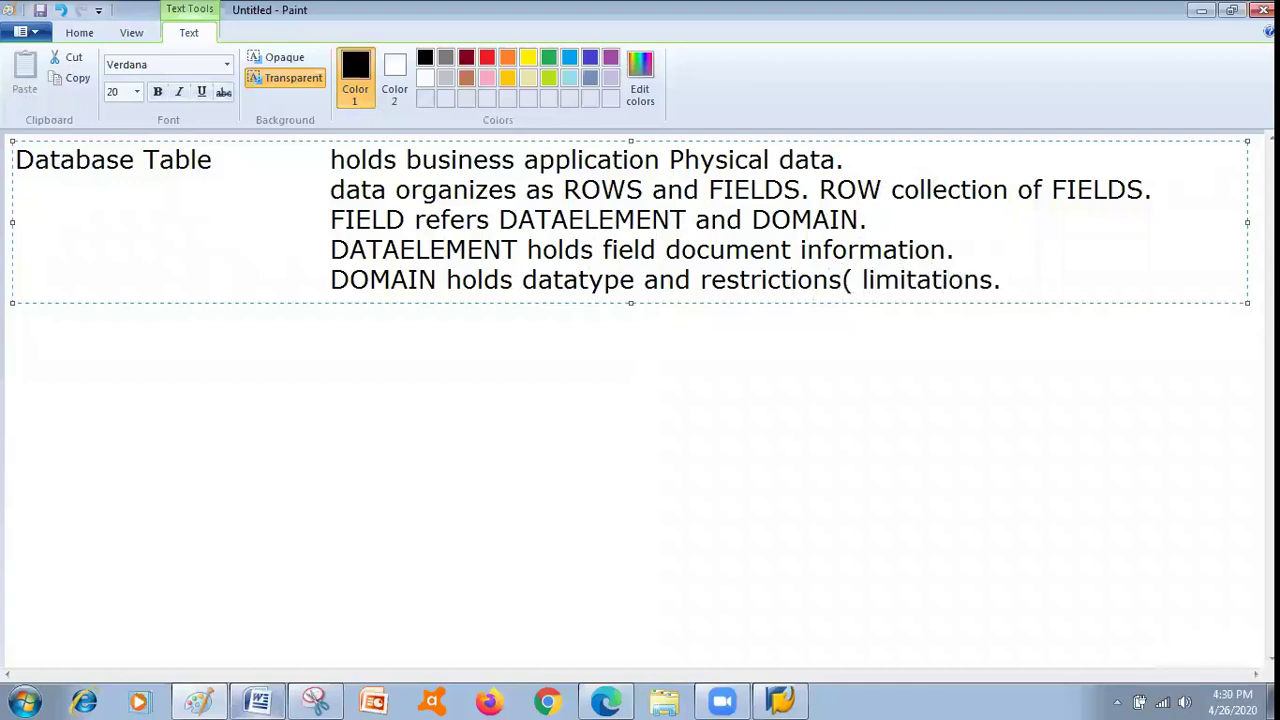
left_click(543, 457)
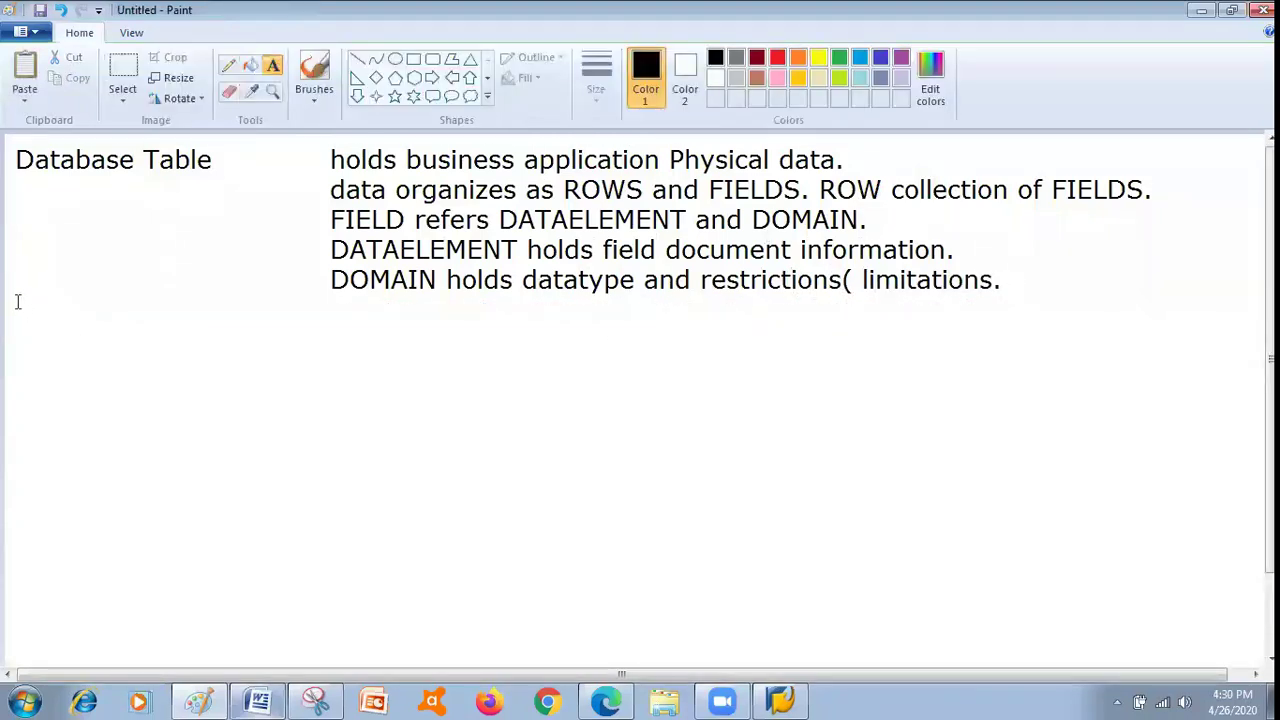
Write the heading 'SAP standard tables' below the notes, then bring up SAP Logon
left_click_drag(26, 297, 1242, 350)
type("sta")
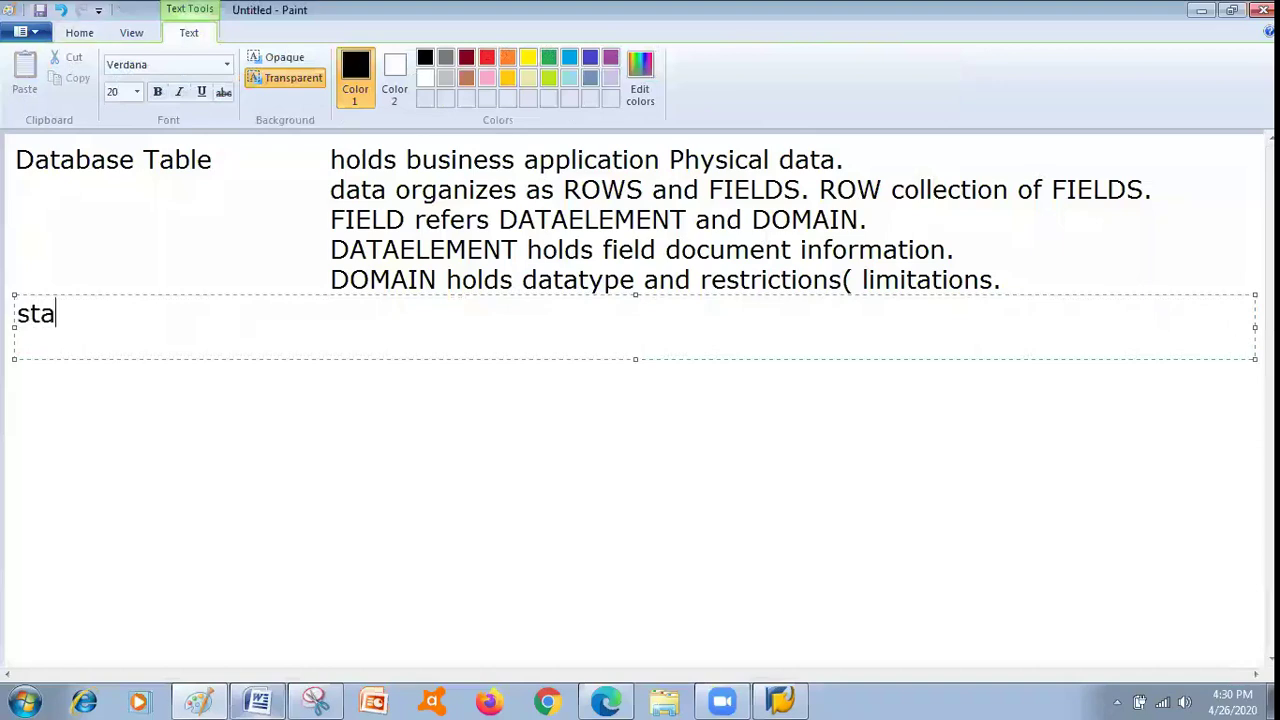
key("BackSpace")
key("BackSpace")
key("BackSpace")
key("Caps_Lock")
type("SAP STANDARD")
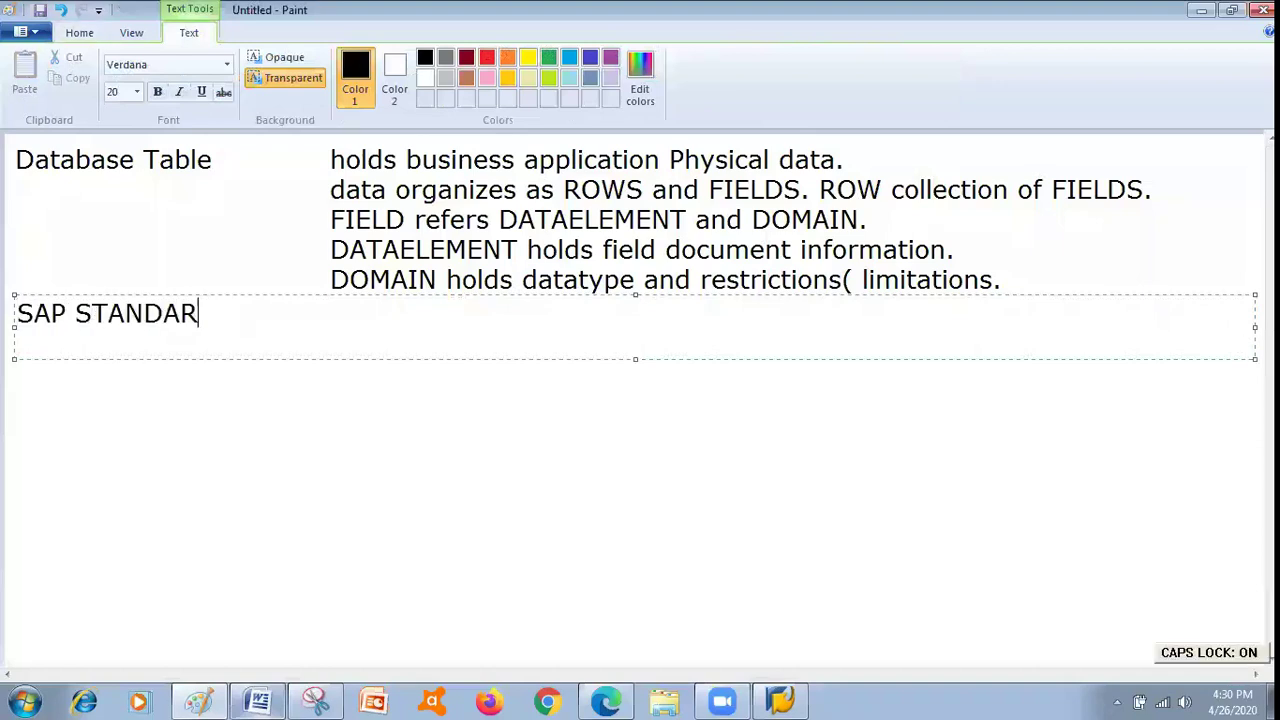
key("BackSpace")
key("BackSpace")
key("BackSpace")
key("BackSpace")
key("Caps_Lock")
key("BackSpace")
key("BackSpace")
key("BackSpace")
key("BackSpace")
type("standard tables")
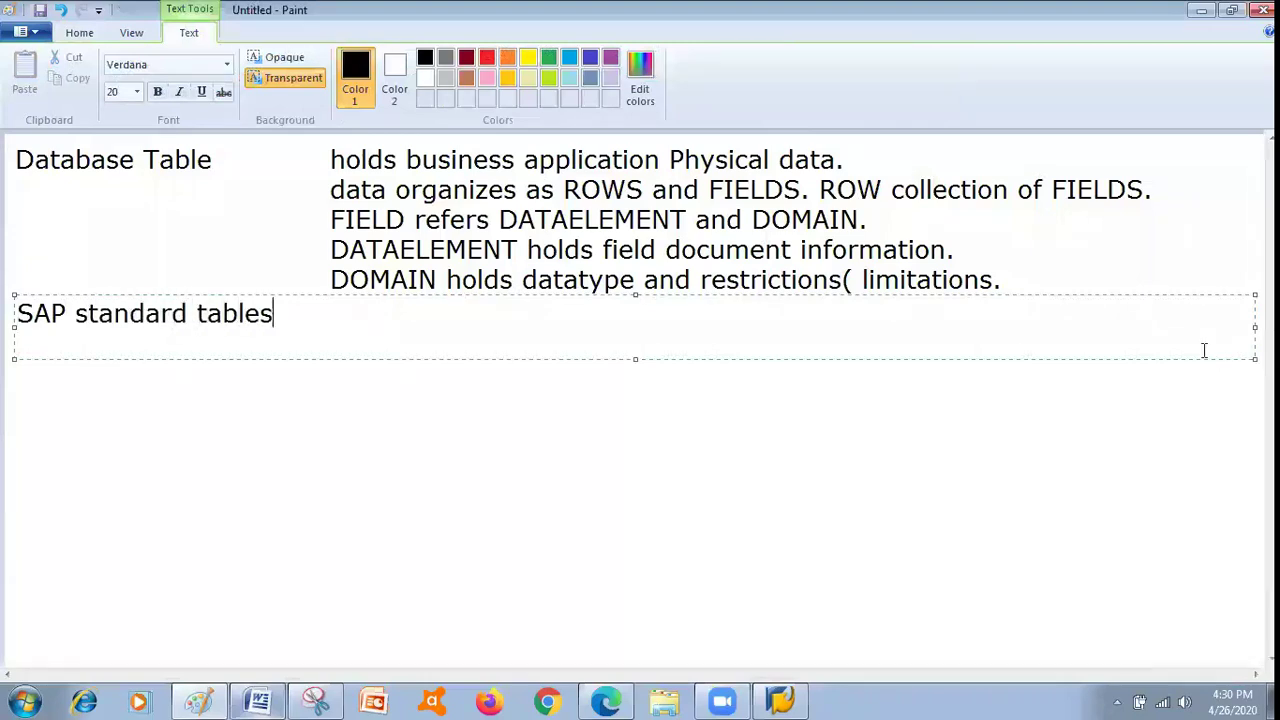
left_click(880, 500)
left_click(782, 700)
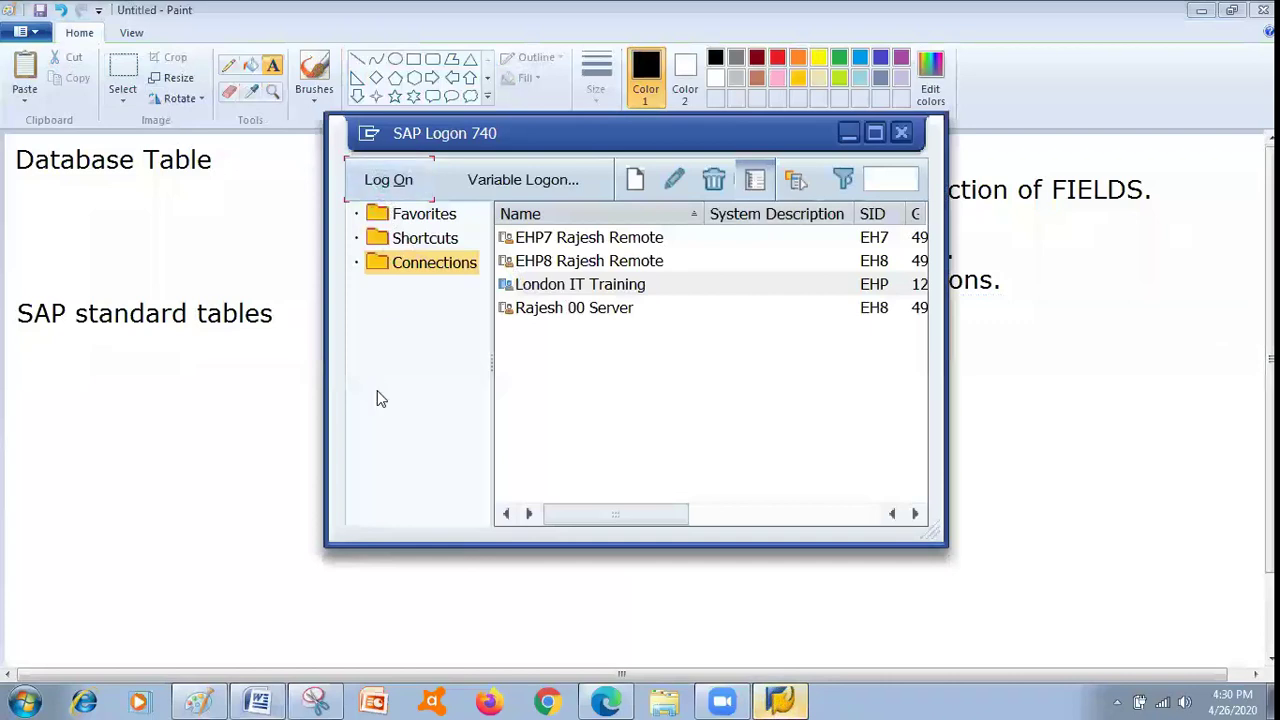
Log on to the London IT Training system with the user name and password
key("Return")
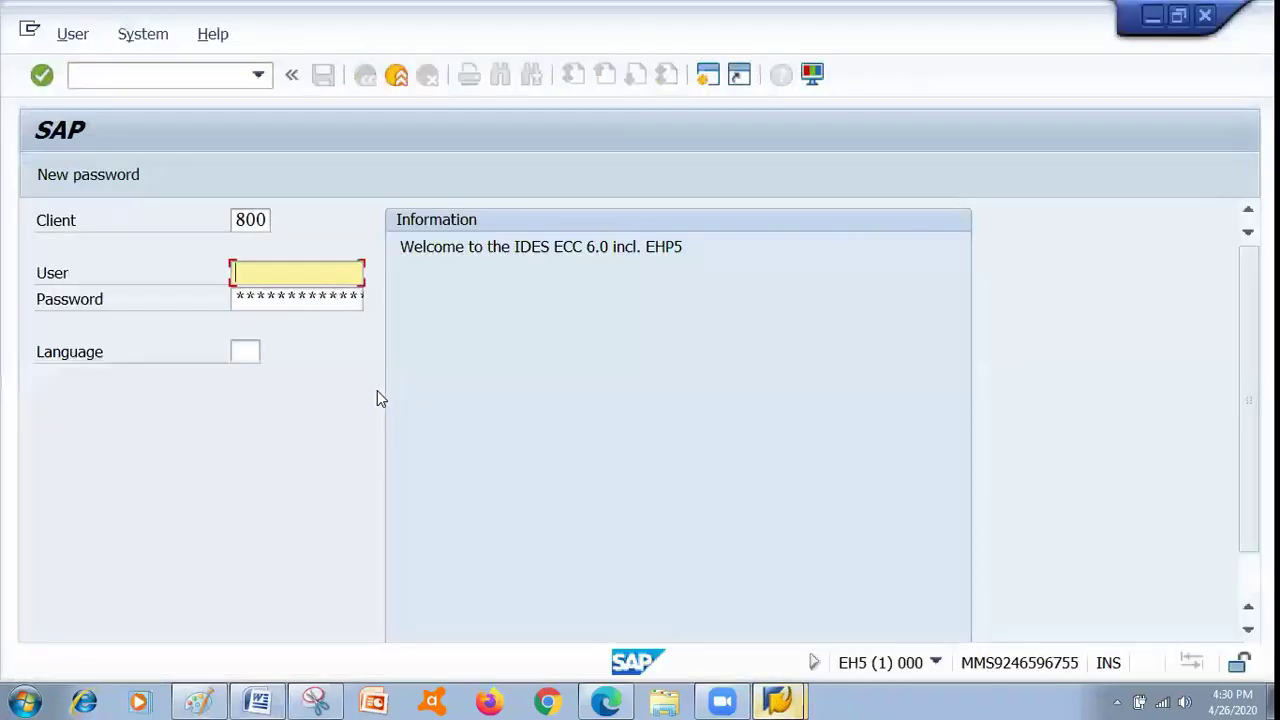
type("SHAN")
key("BackSpace")
key("BackSpace")
key("BackSpace")
key("BackSpace")
type("s")
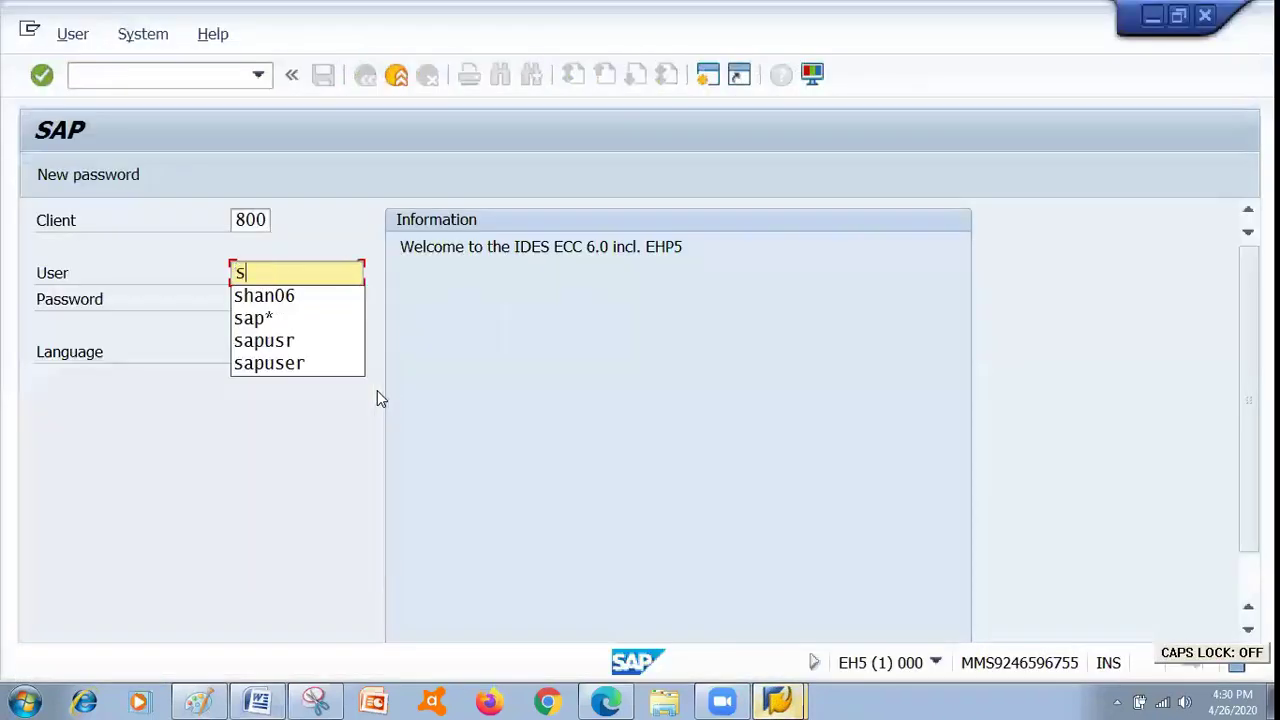
type("han06")
key("Tab")
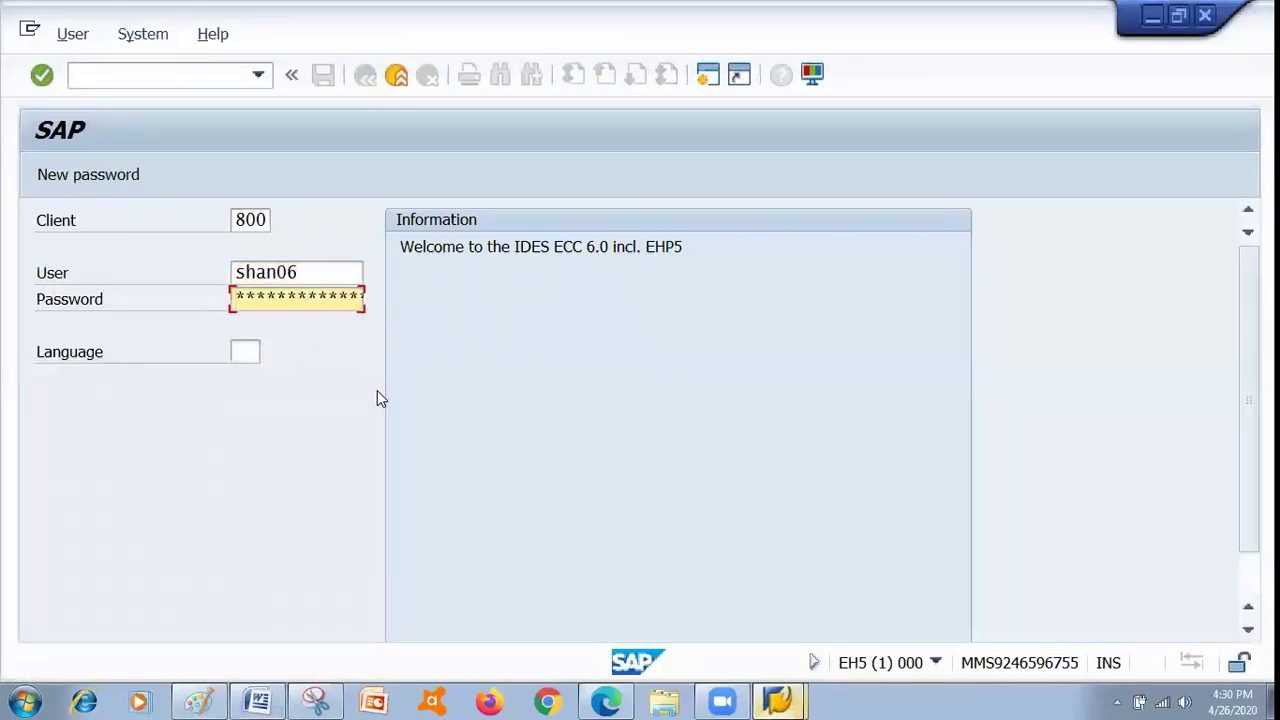
type("****")
key("Return")
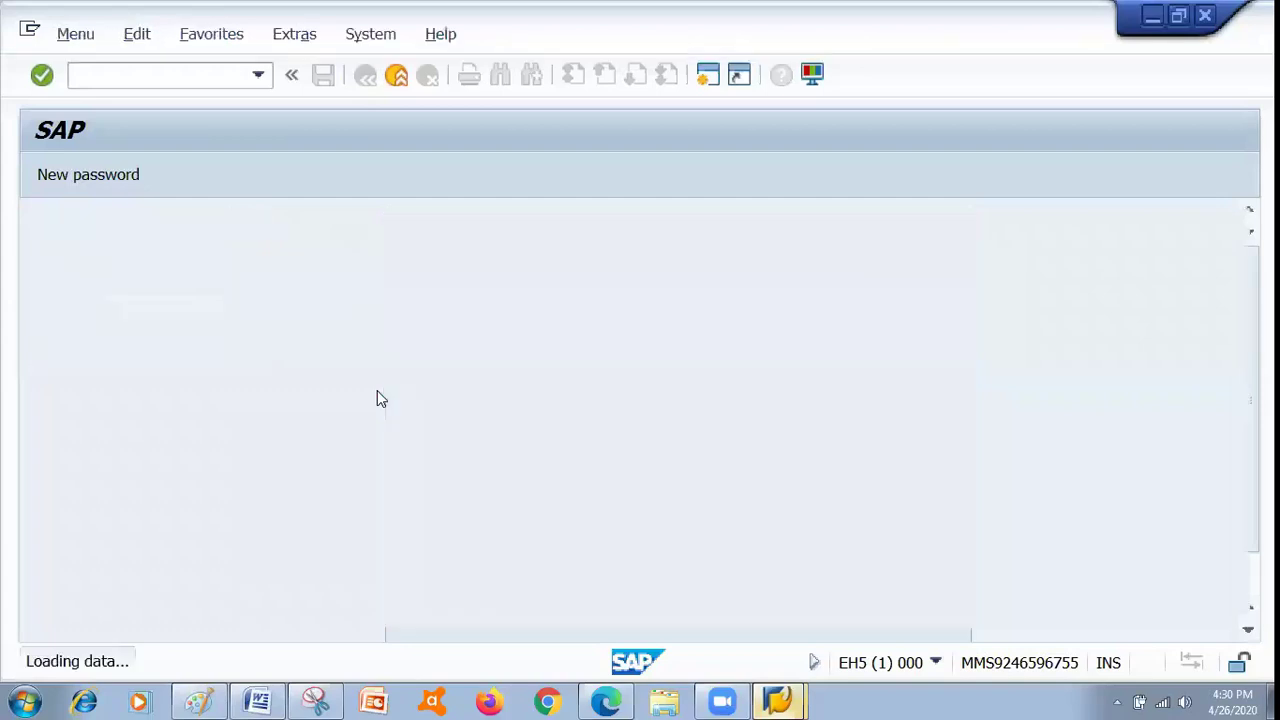
Run SE11 and display database table KNA1 in the ABAP Dictionary
key("Caps_Lock")
type("SE11")
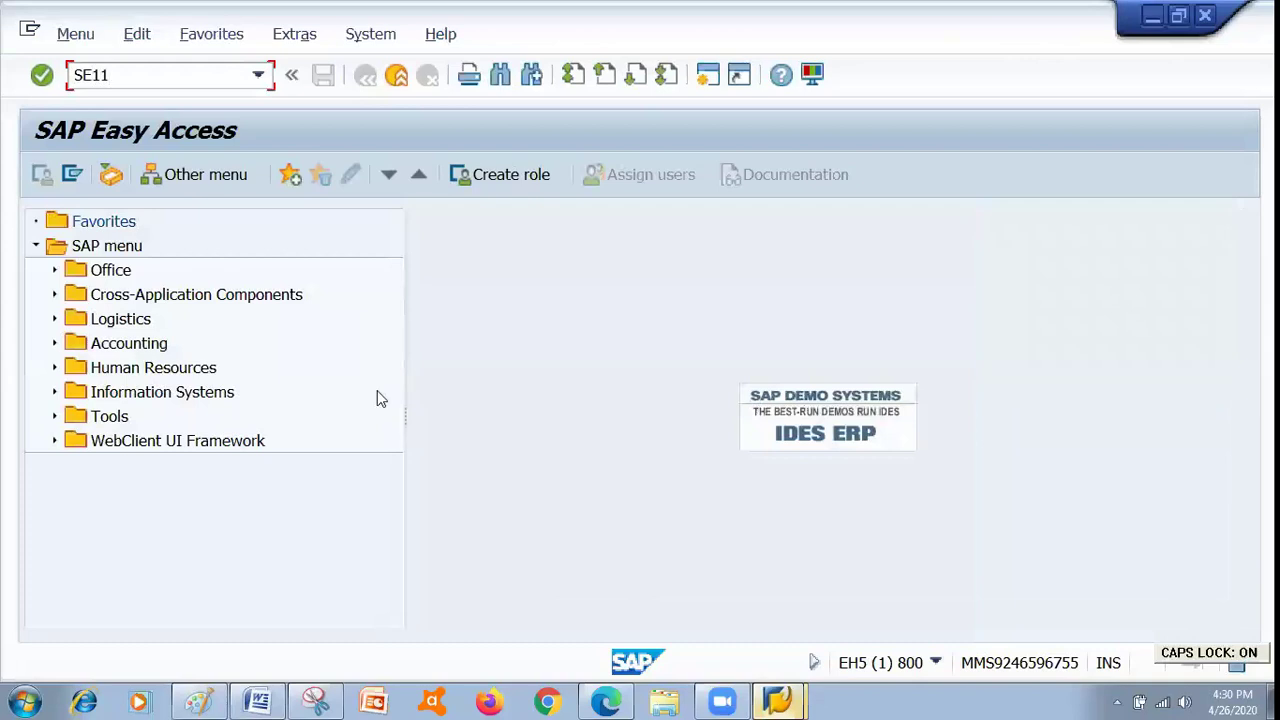
key("Return")
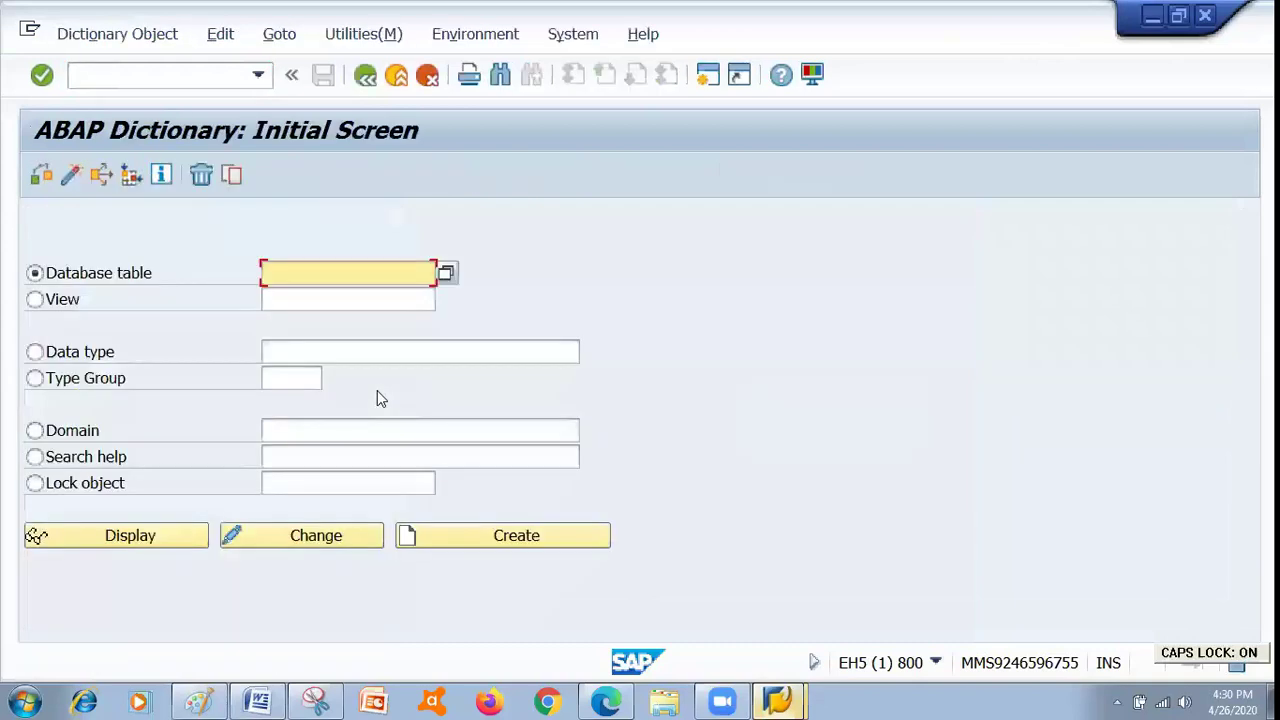
type("KNA1")
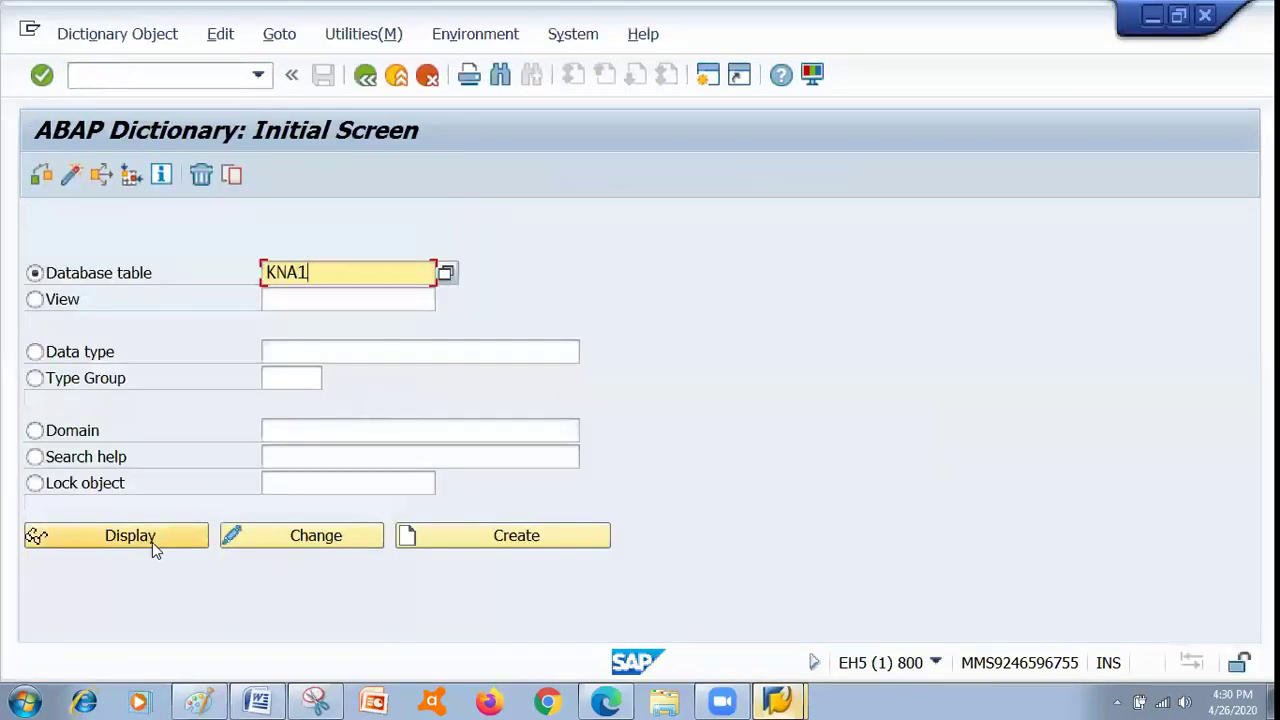
left_click(152, 542)
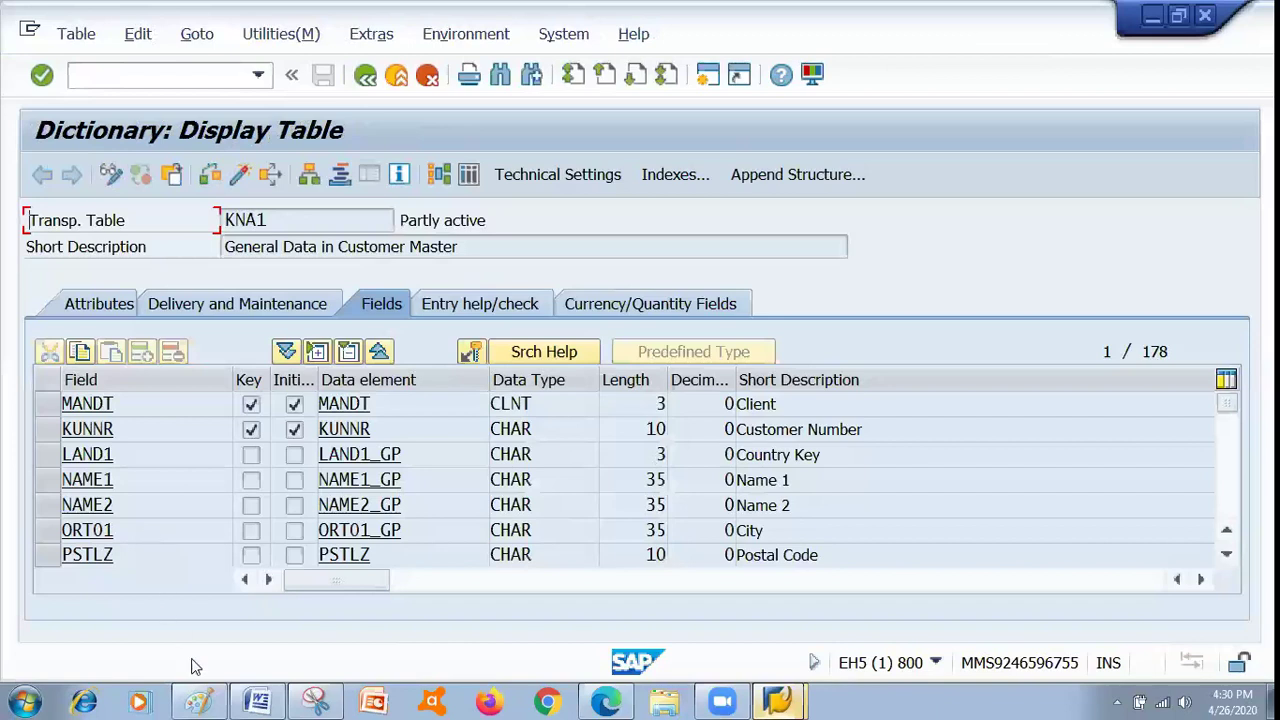
Snip KNA1's header with the MANDT, KUNNR and LAND1 rows and place it beside 'SAP standard tables' in Paint
left_click(316, 702)
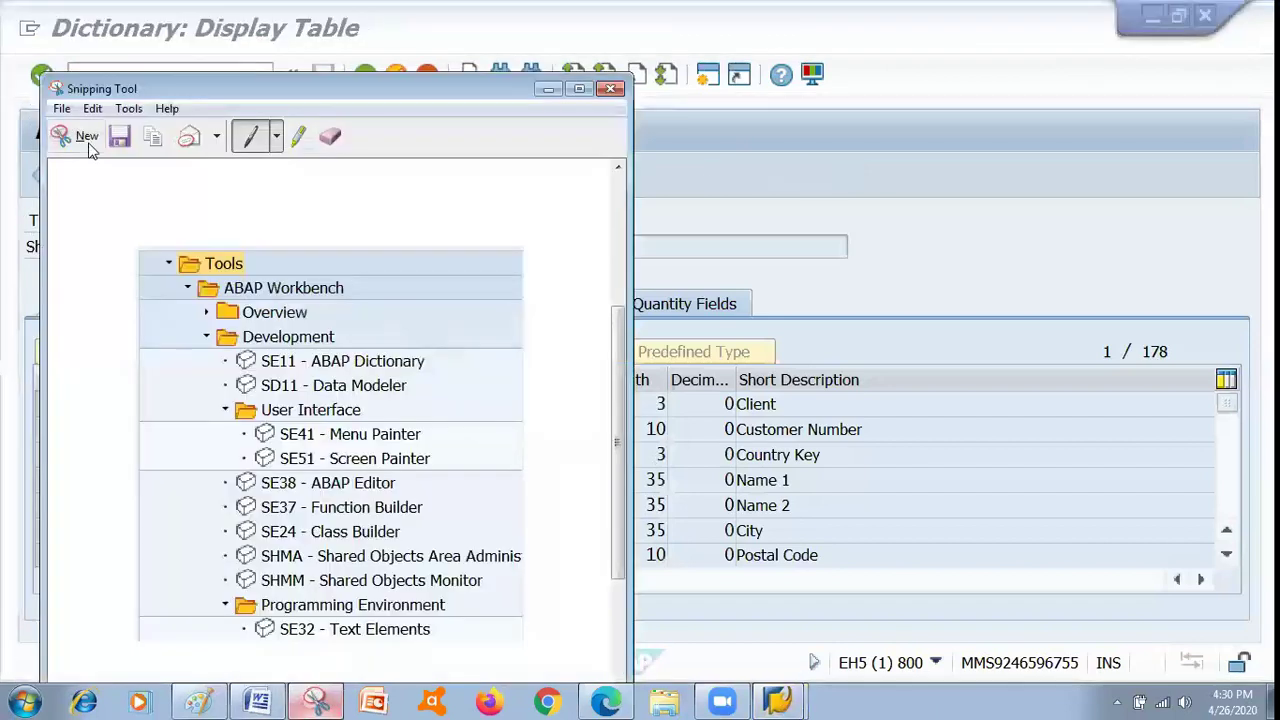
left_click(88, 140)
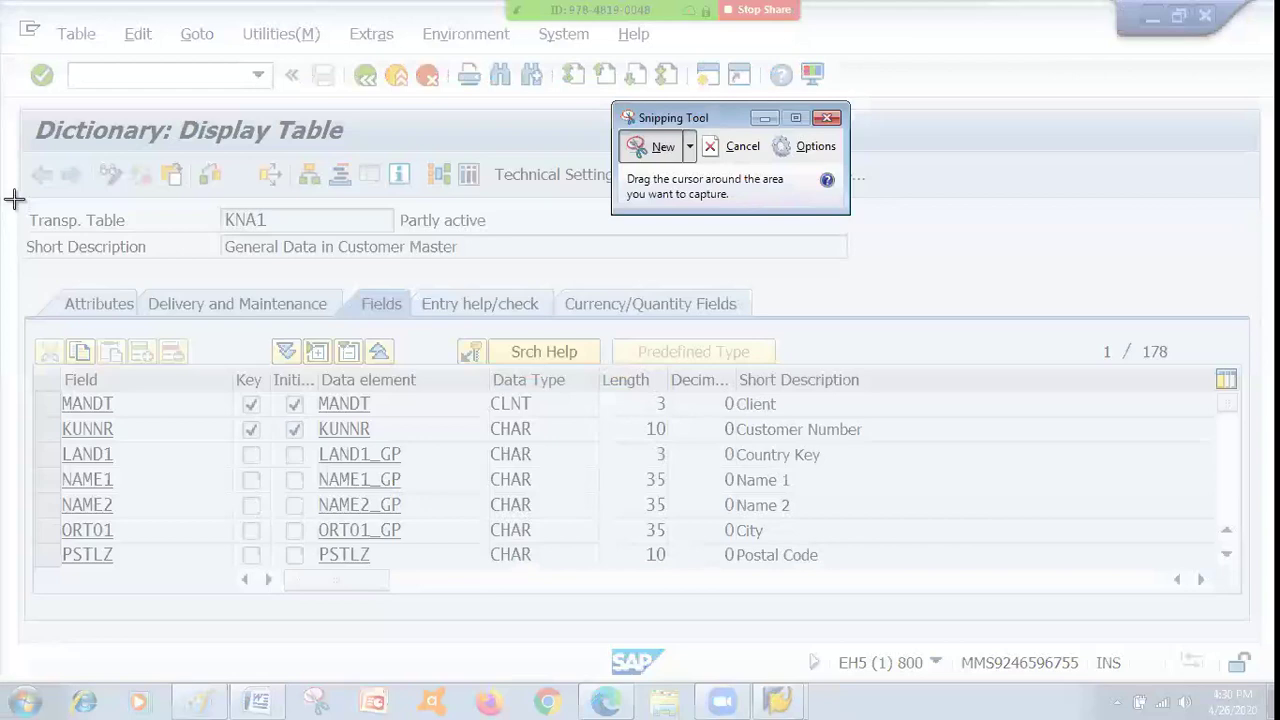
mouse_move(10, 200)
left_mouse_down()
mouse_move(189, 333)
mouse_move(416, 421)
mouse_move(885, 448)
mouse_move(900, 463)
left_mouse_up()
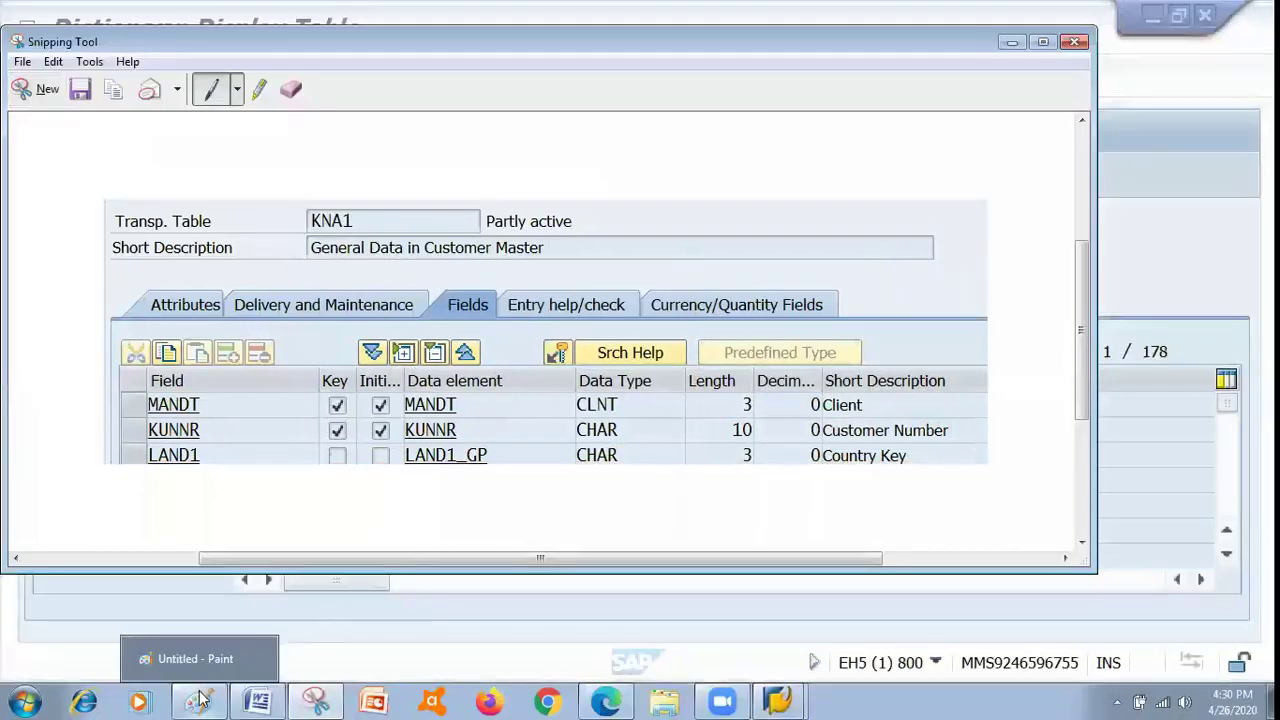
left_click(200, 700)
key("ctrl+v")
mouse_move(181, 322)
left_mouse_down()
mouse_move(277, 540)
mouse_move(223, 547)
mouse_move(303, 533)
mouse_move(331, 493)
mouse_move(426, 482)
mouse_move(454, 459)
left_mouse_up()
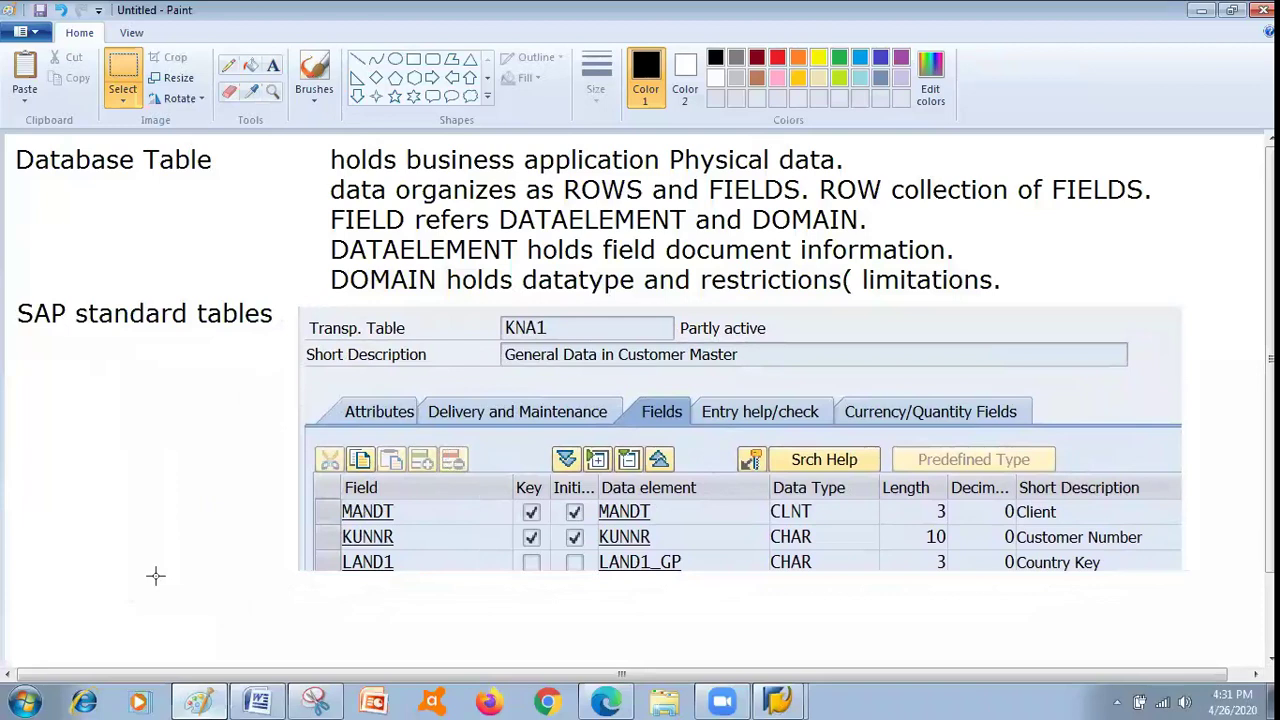
Circle the MANDT and KUNNR key checkboxes with a red oval
left_click(395, 59)
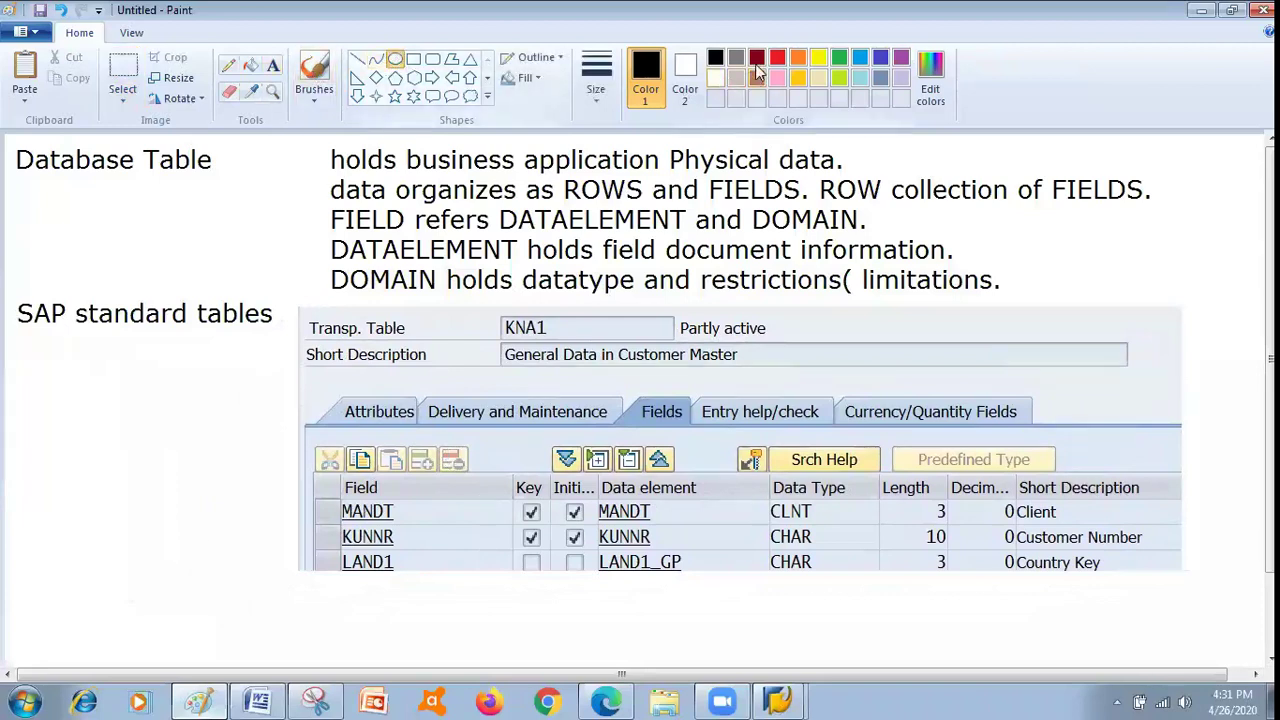
left_click(779, 59)
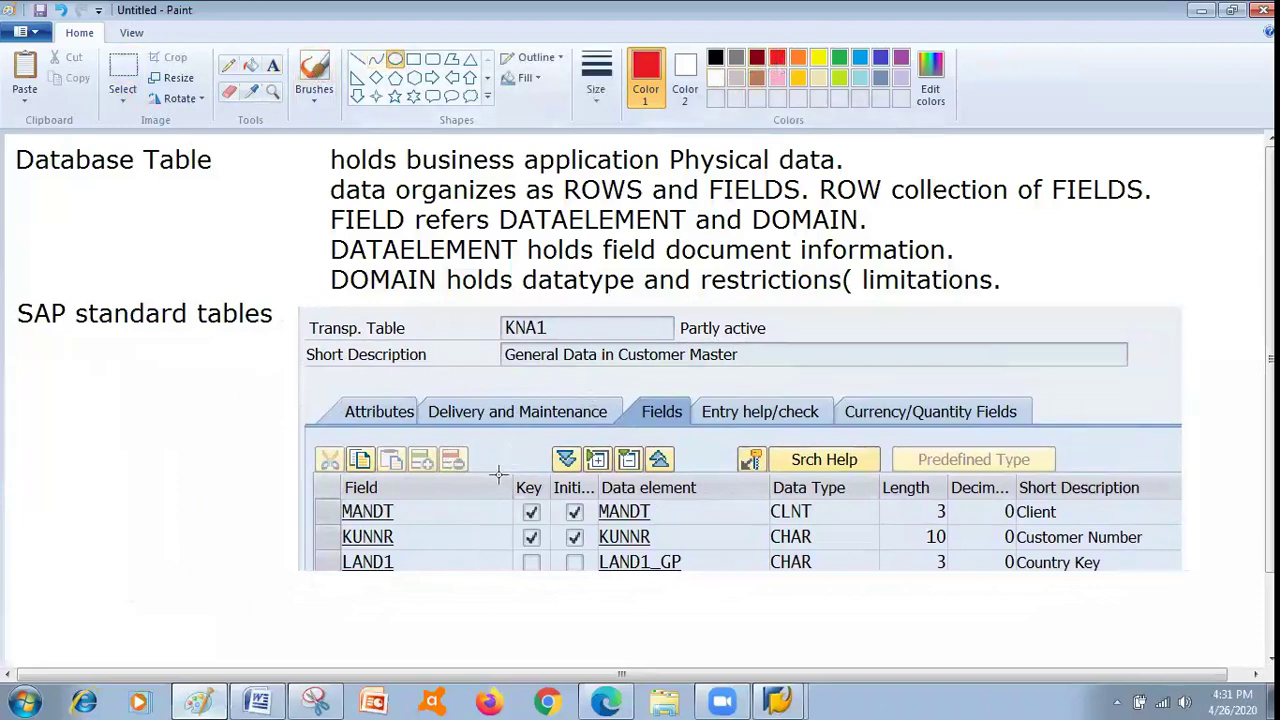
left_click_drag(498, 475, 558, 551)
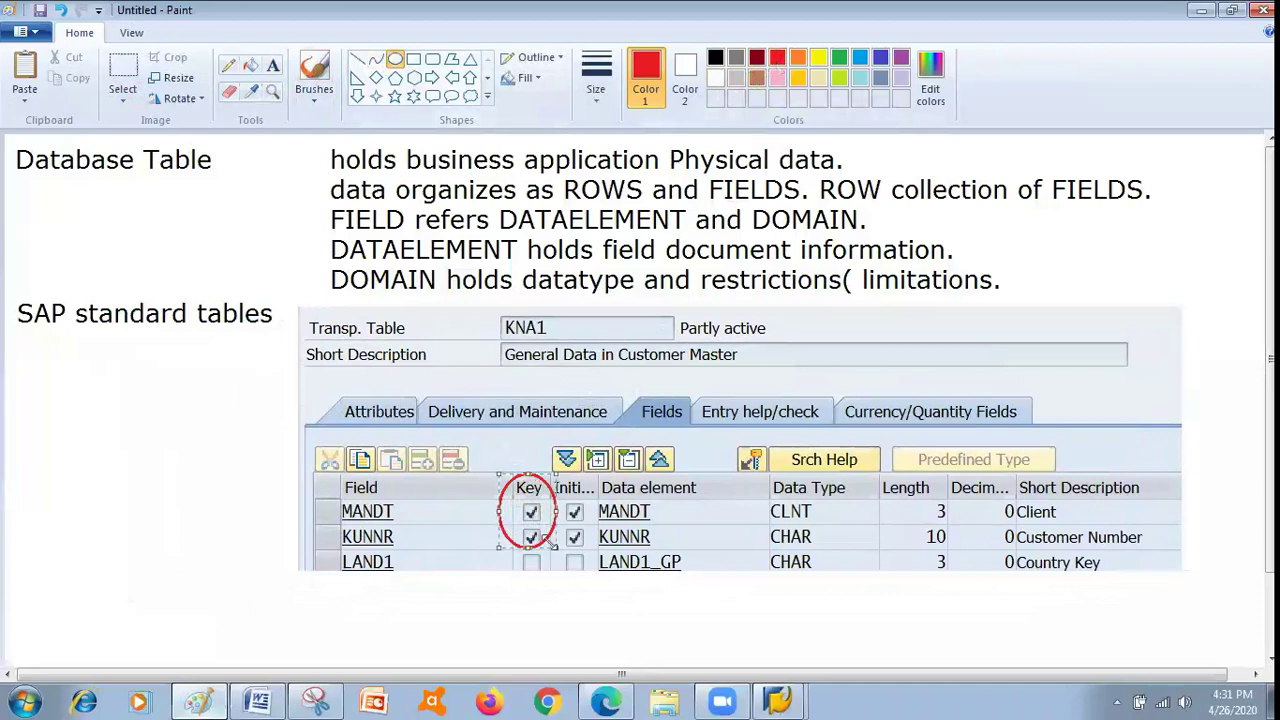
left_click(200, 494)
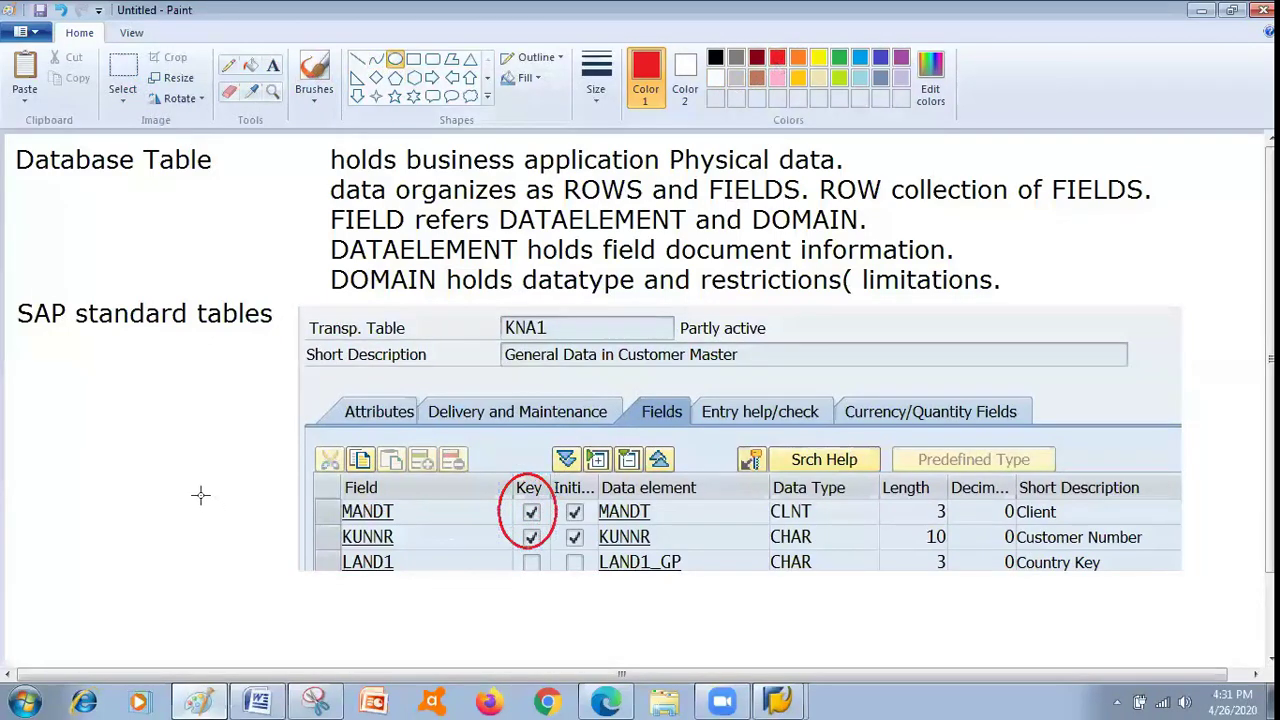
Draw a thin red line from the circled keys toward the MANDT checkbox
left_click(357, 58)
left_click_drag(515, 511, 176, 432)
left_click(596, 85)
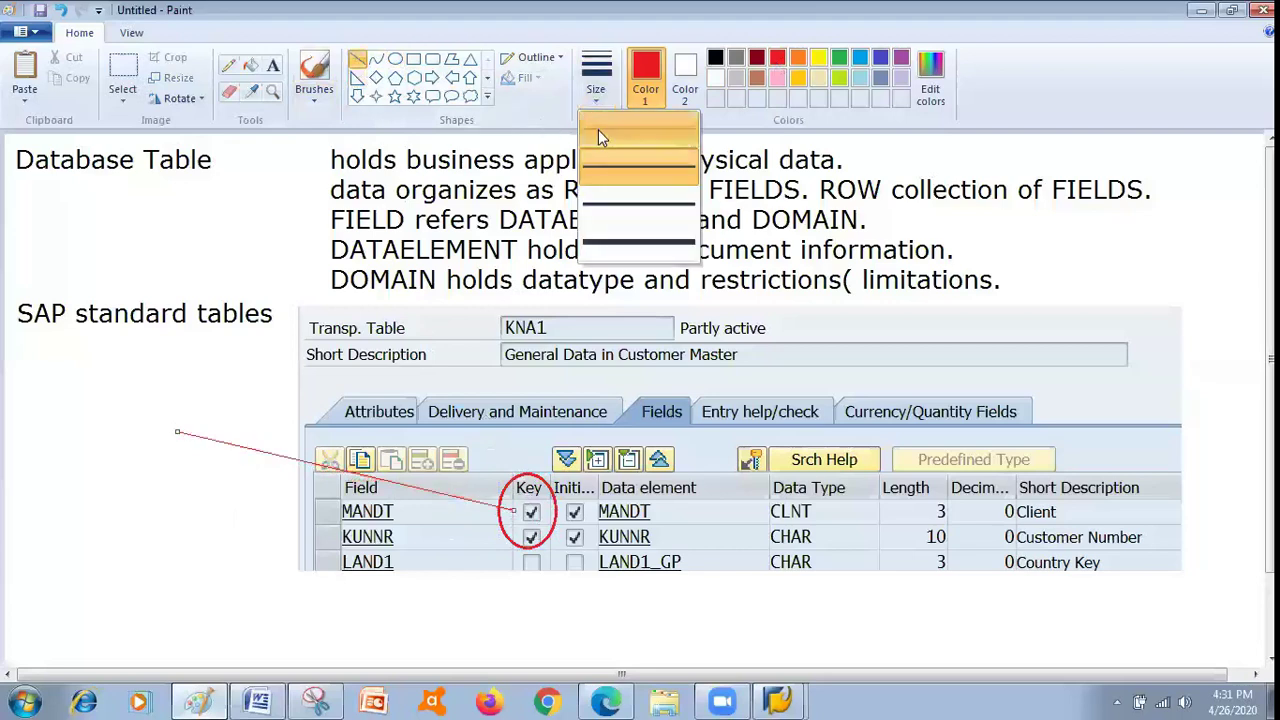
left_click(598, 129)
Add a text note left of the table reading 'KeyField' with 'communicate record' below
left_click(271, 70)
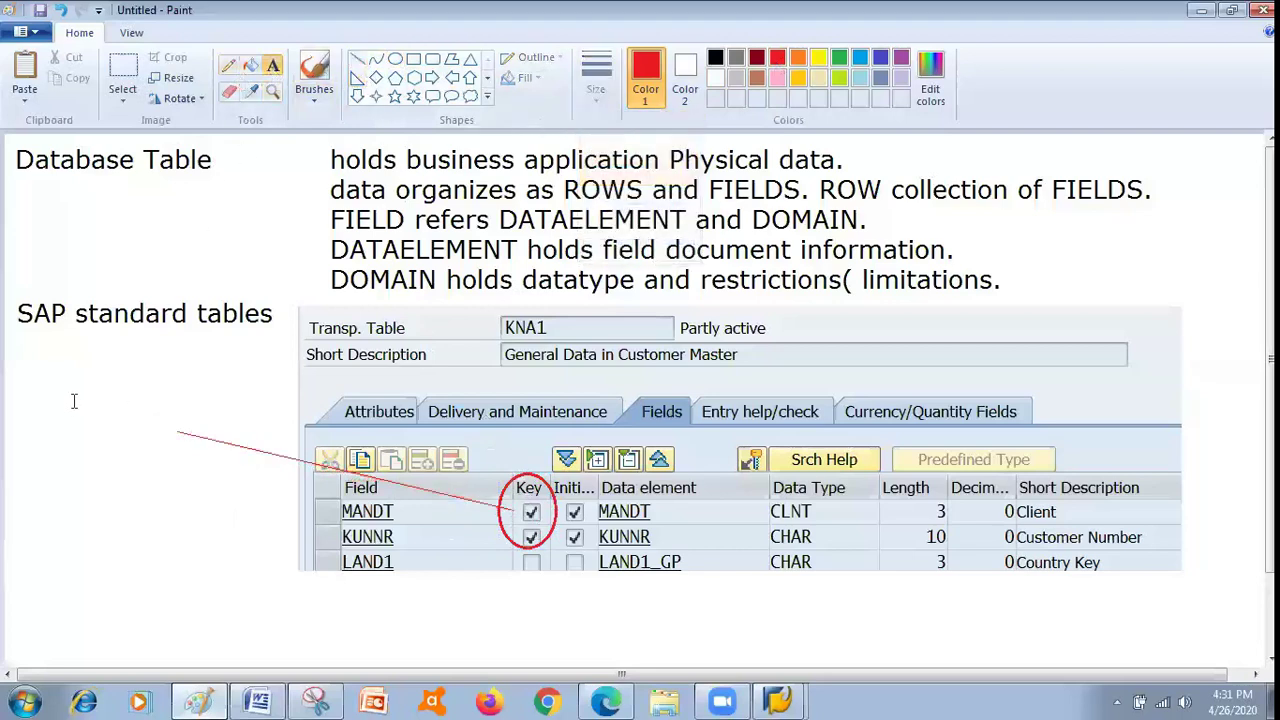
left_click_drag(250, 643, 320, 647)
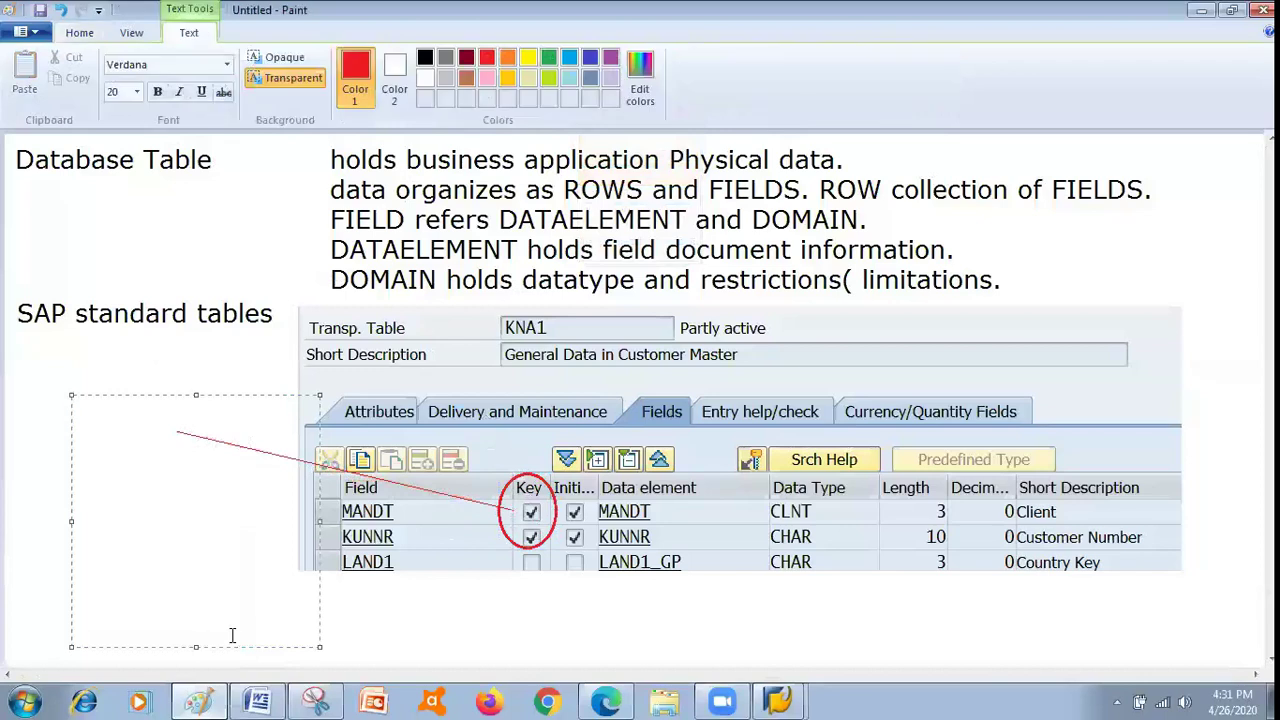
type("kEY")
key("Caps_Lock")
key("BackSpace")
key("BackSpace")
key("BackSpace")
type("KeyField")
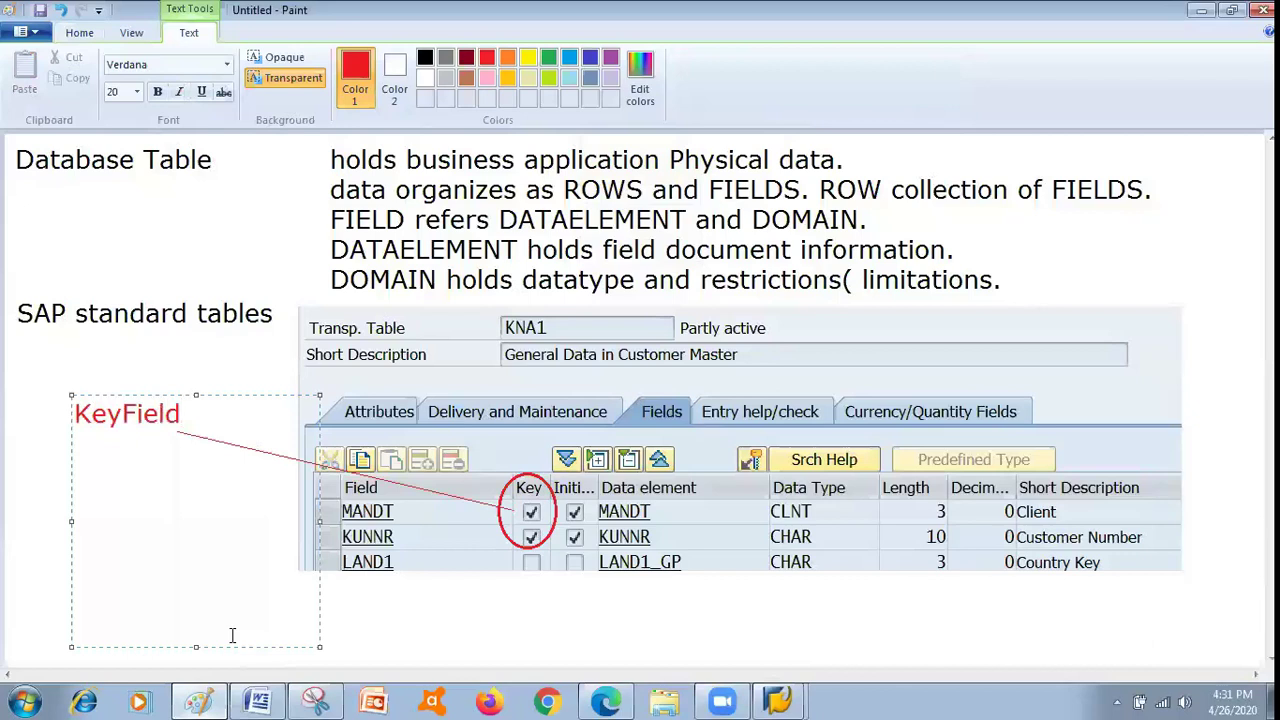
key("Return")
type("communicate")
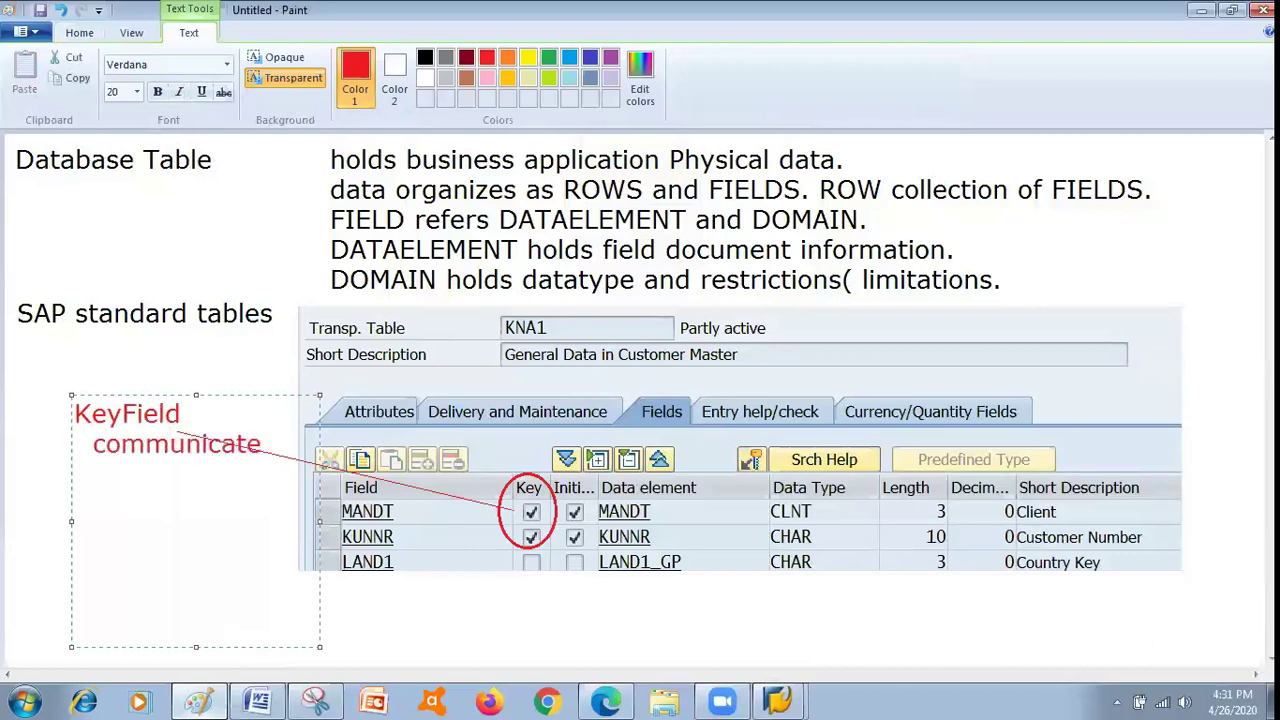
type("  reocr")
key("BackSpace")
key("BackSpace")
key("BackSpace")
key("BackSpace")
type("ecord")
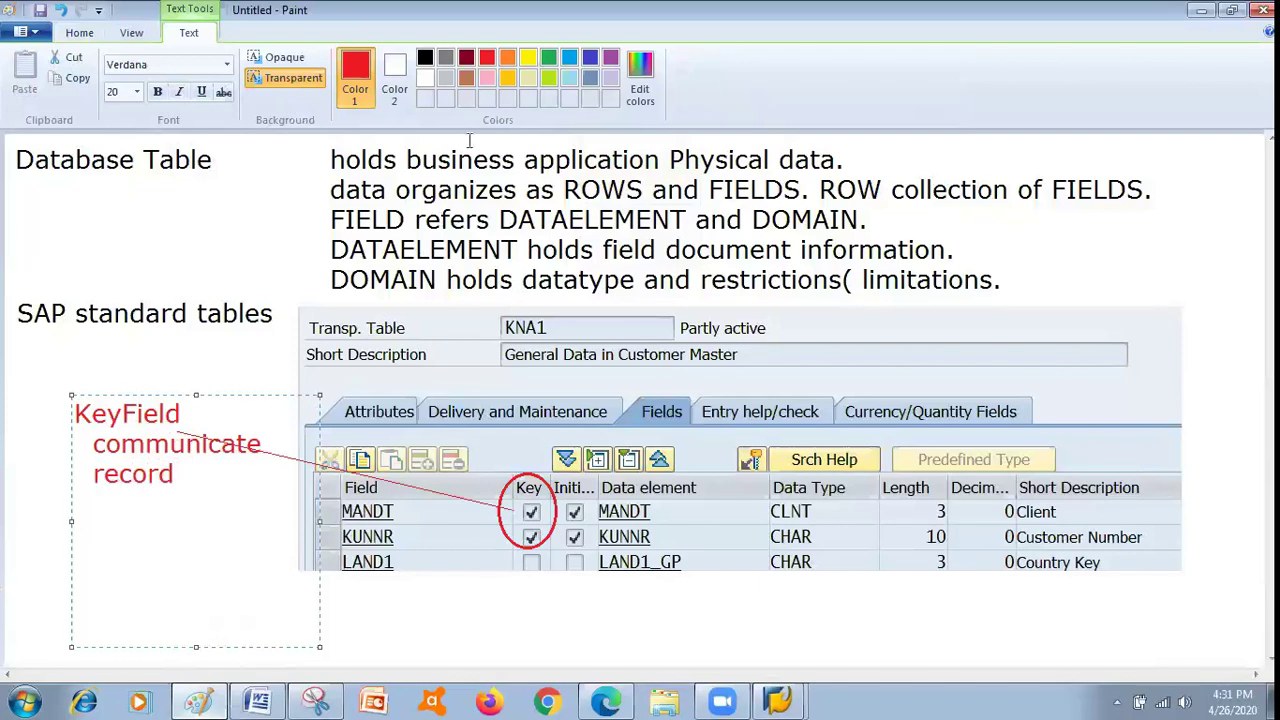
left_click(244, 185)
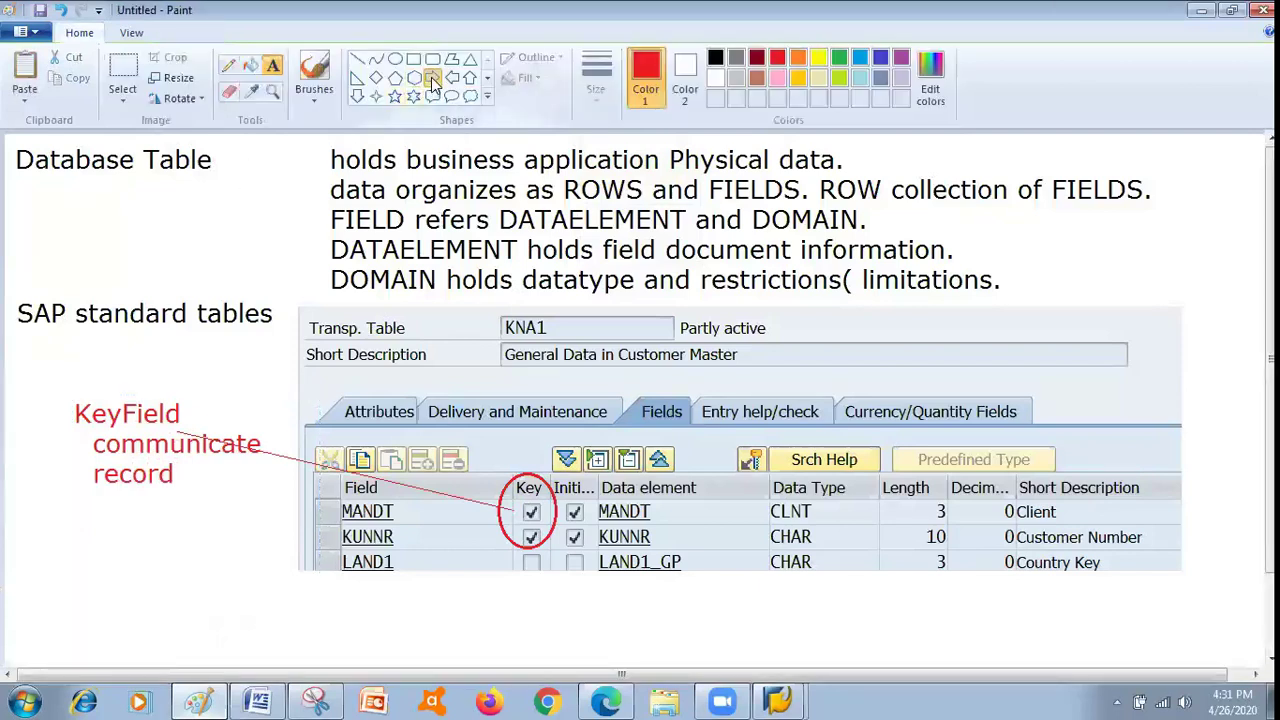
Underline the KUNNR row in red, circle the KUNNR data element, and arc a curved connector below the table
left_click_drag(414, 536, 595, 537)
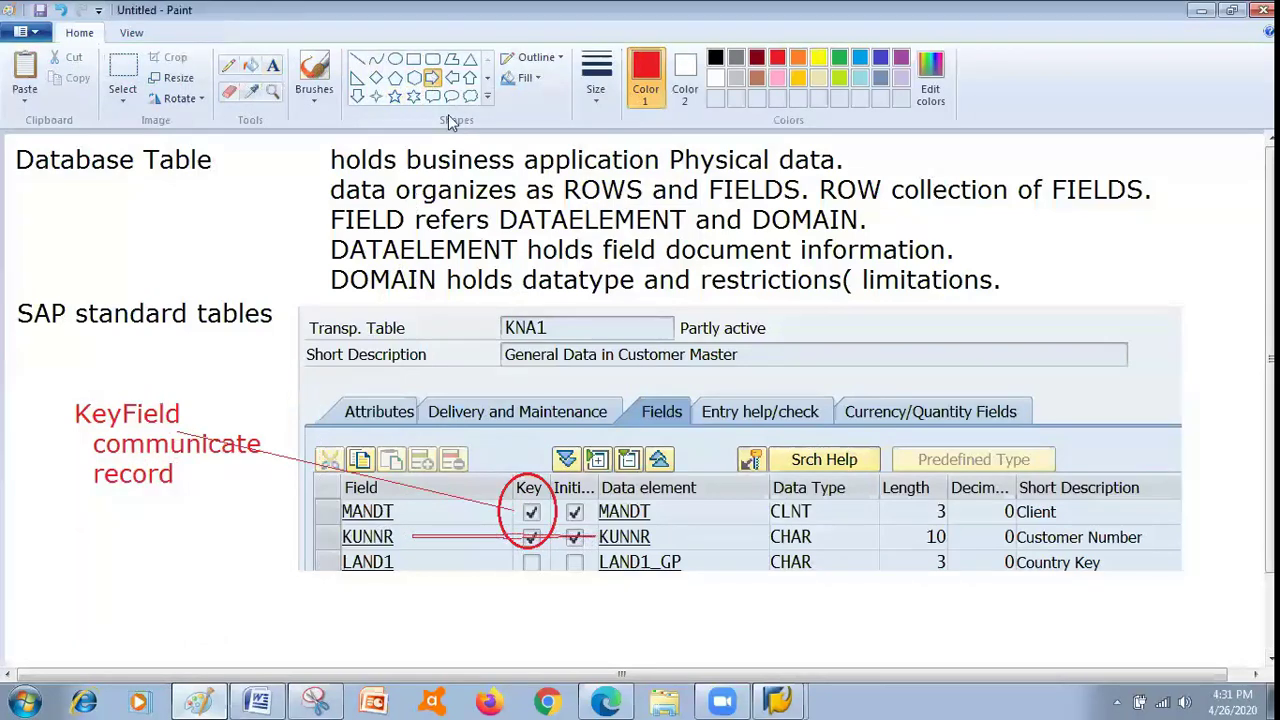
left_click(395, 60)
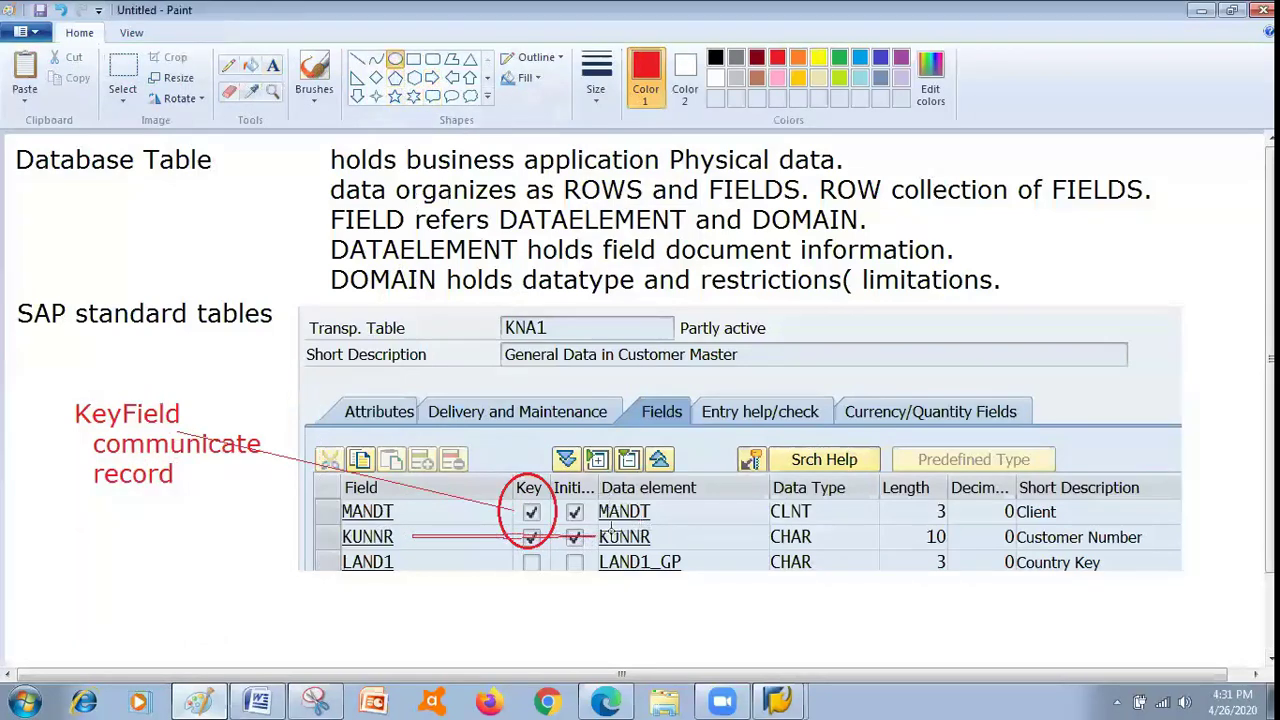
left_click_drag(612, 538, 655, 549)
left_click(376, 60)
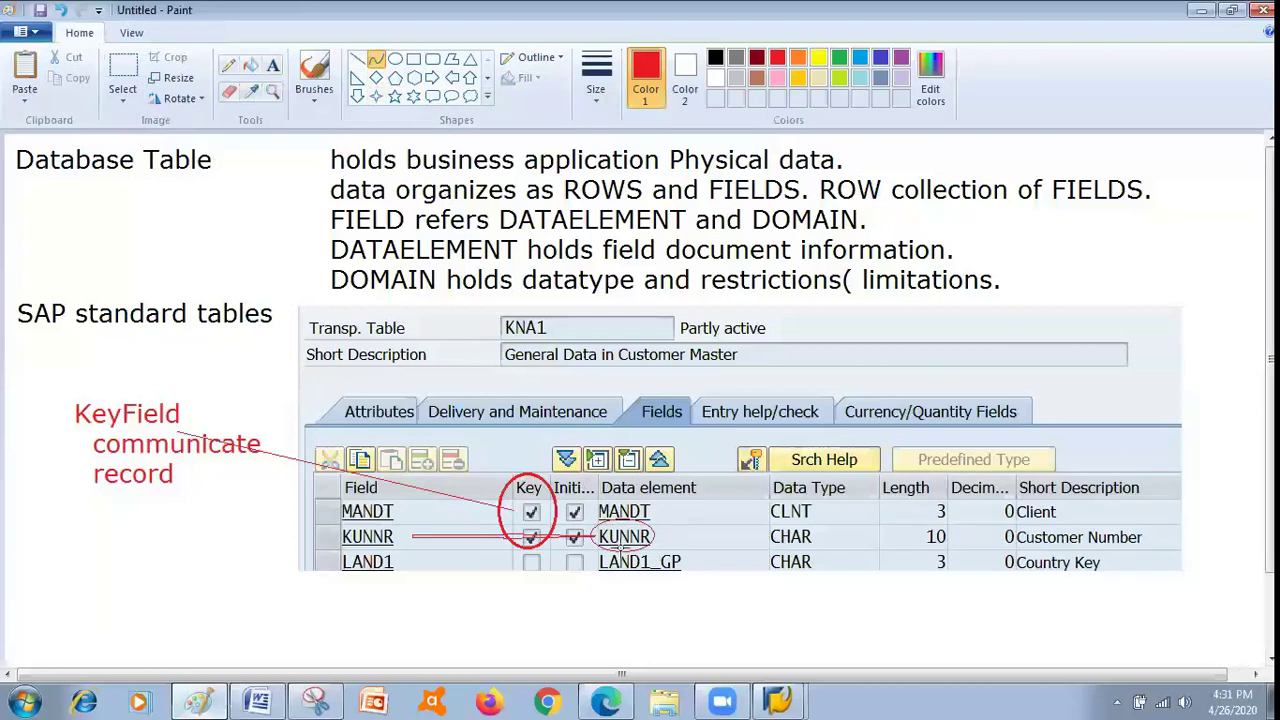
mouse_move(618, 545)
left_mouse_down()
mouse_move(952, 538)
mouse_move(810, 538)
left_mouse_up()
left_click_drag(693, 540, 703, 603)
left_click(703, 603)
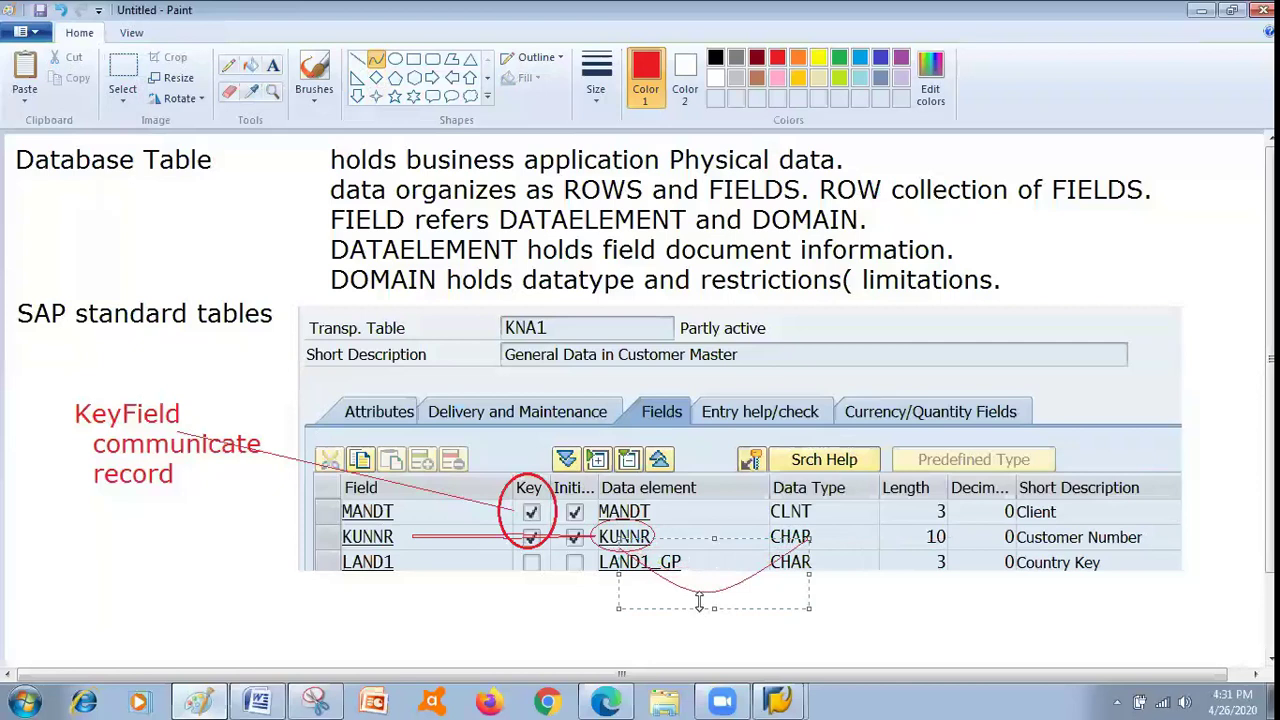
Add the red note 'Domain holds limitations' below the table
left_click(272, 65)
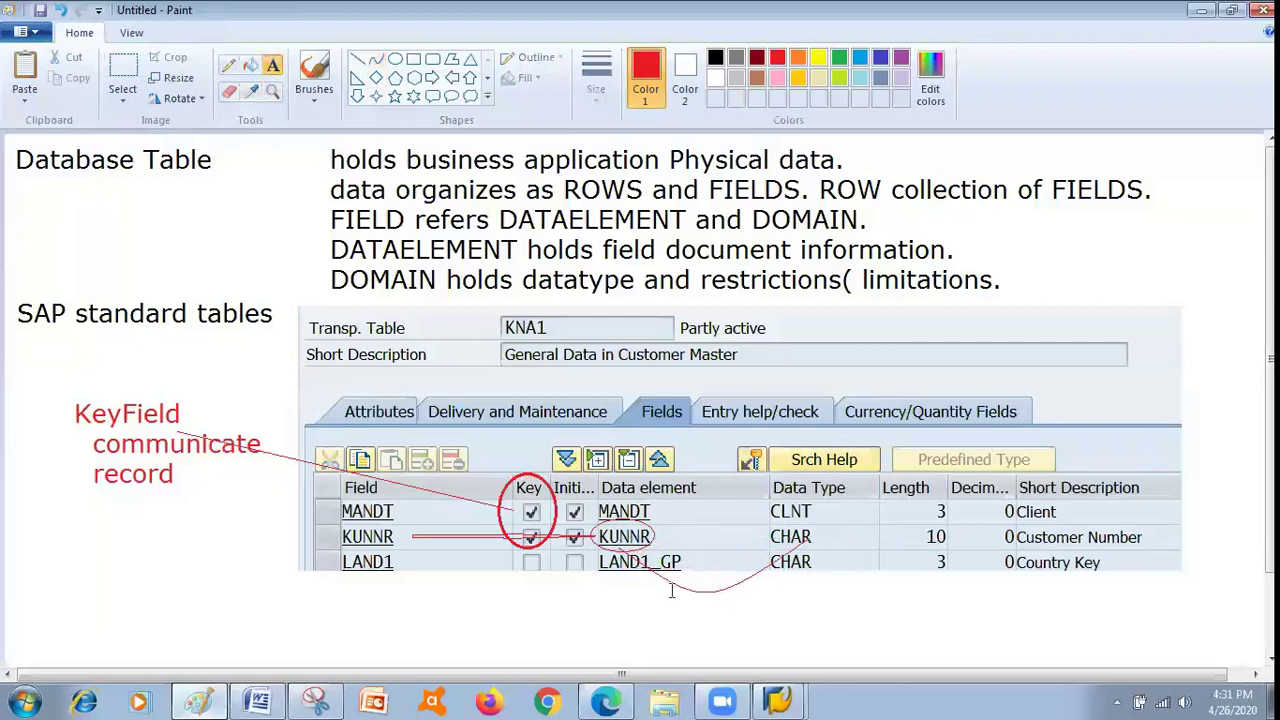
left_click_drag(921, 639, 969, 649)
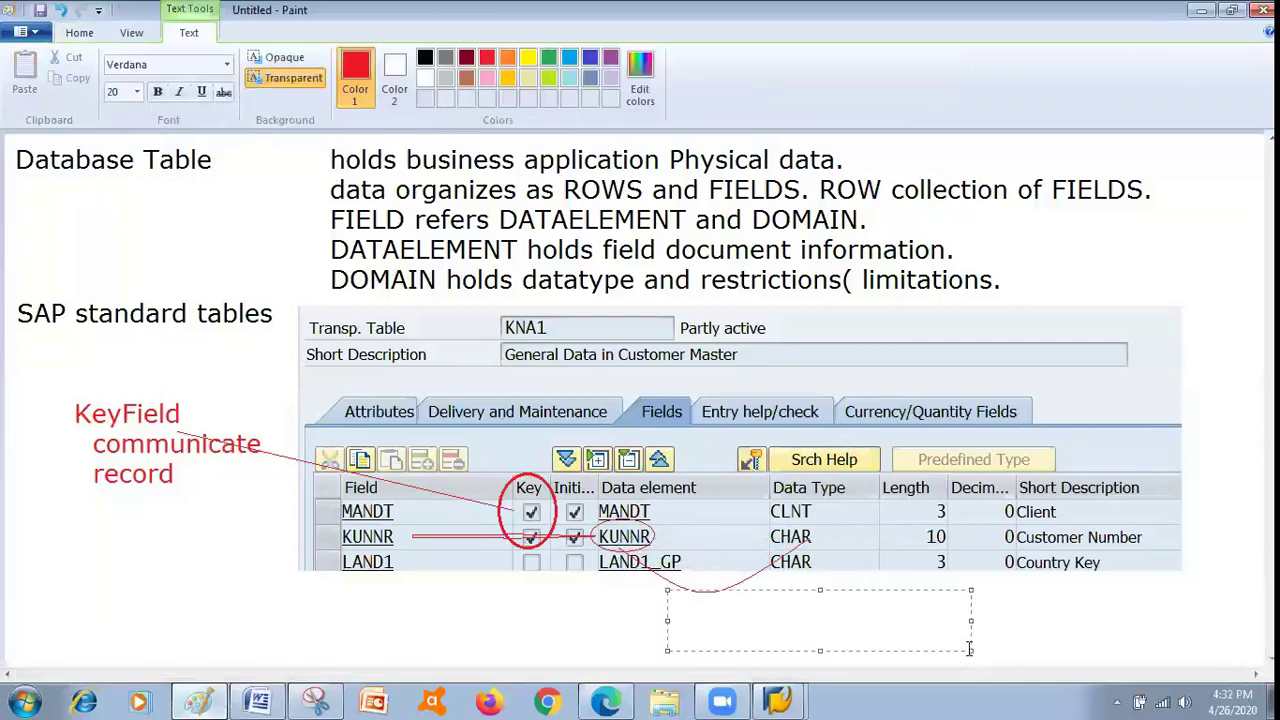
type("d")
key("BackSpace")
key("Caps_Lock")
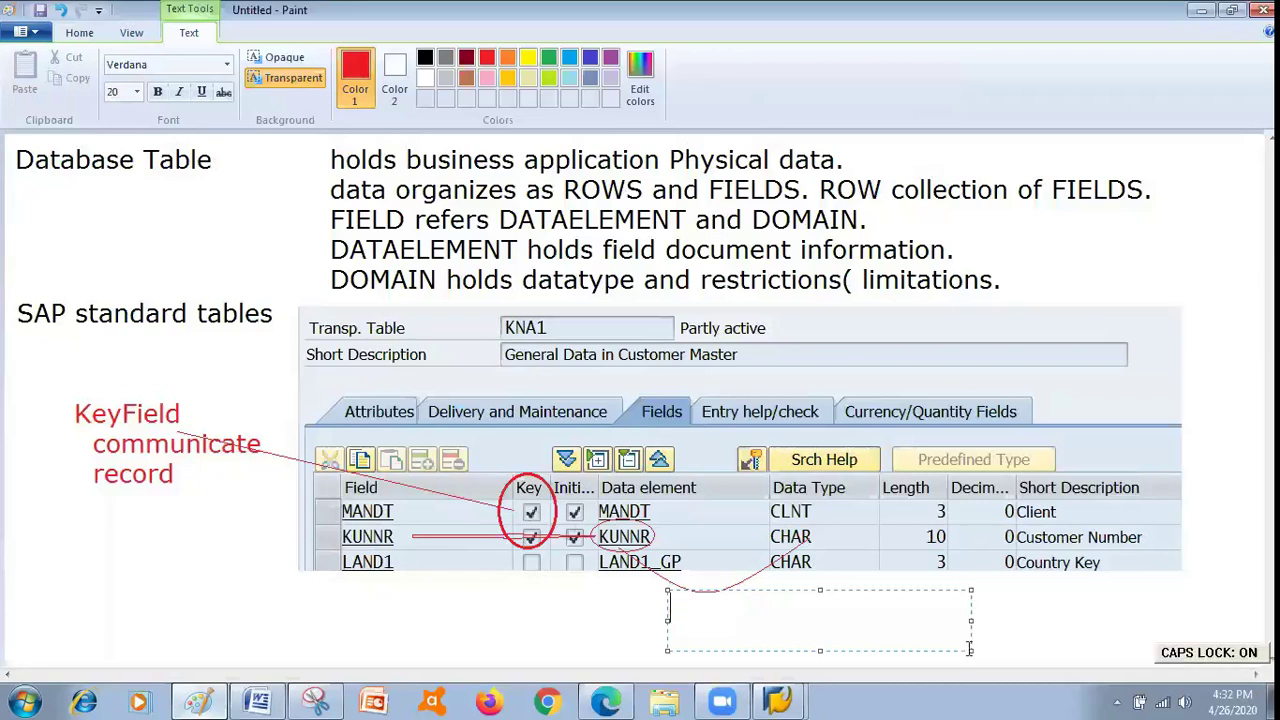
type("dOM")
key("BackSpace")
key("BackSpace")
key("BackSpace")
key("Caps_Lock")
type("Domain  holds")
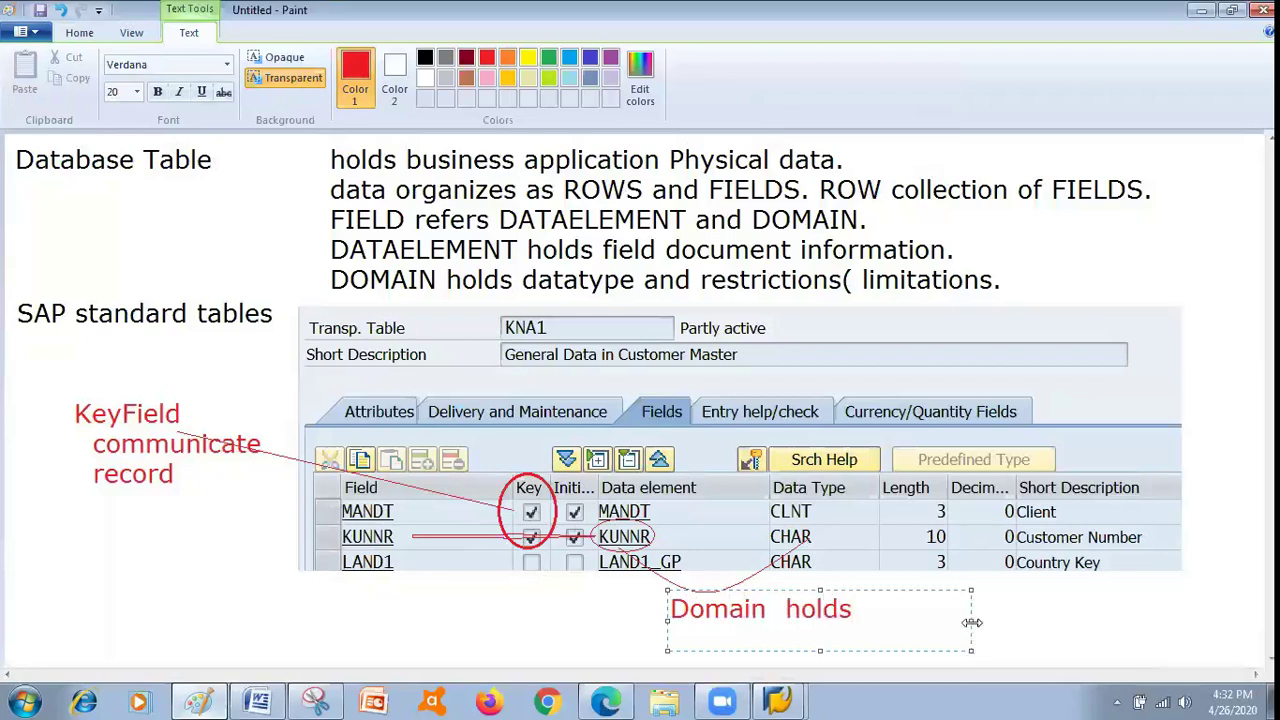
left_click_drag(972, 622, 1206, 632)
type("limitations")
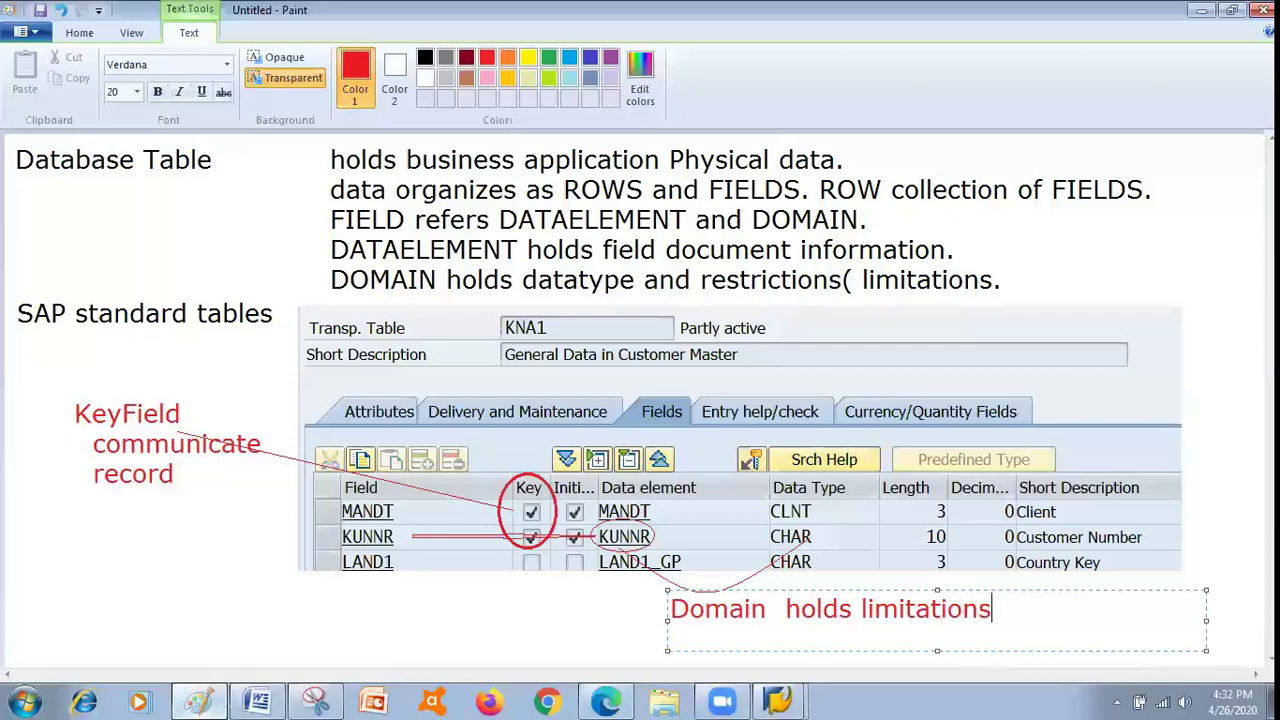
left_click(603, 638)
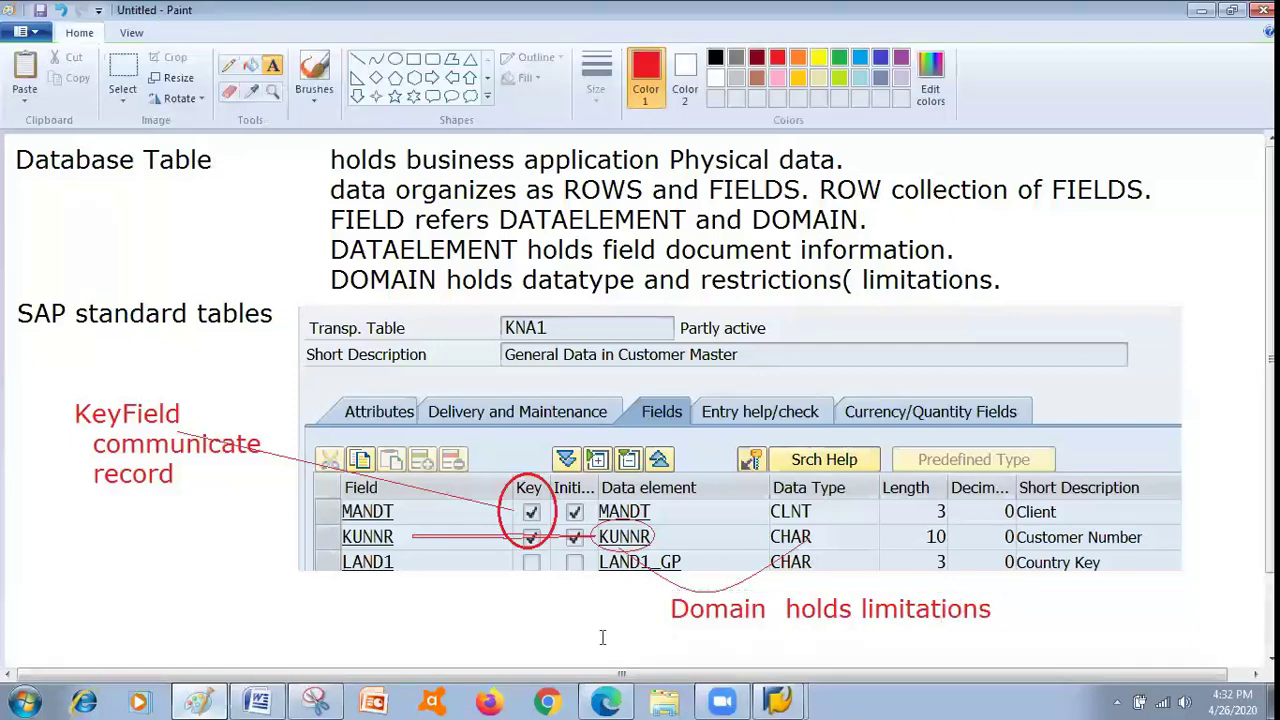
Copy the whole annotated Paint page into the 'Apr 26th ABAP class' Word notes, followed by a dashed separator line
left_click(715, 58)
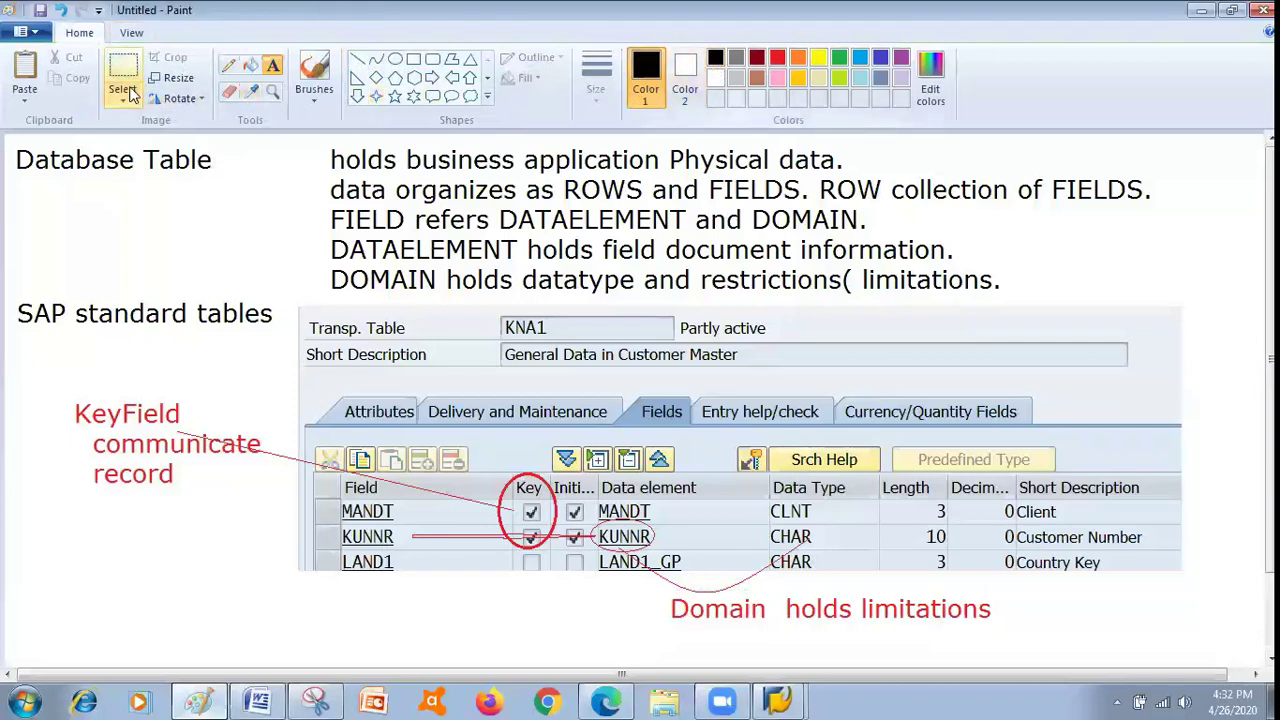
left_click(122, 72)
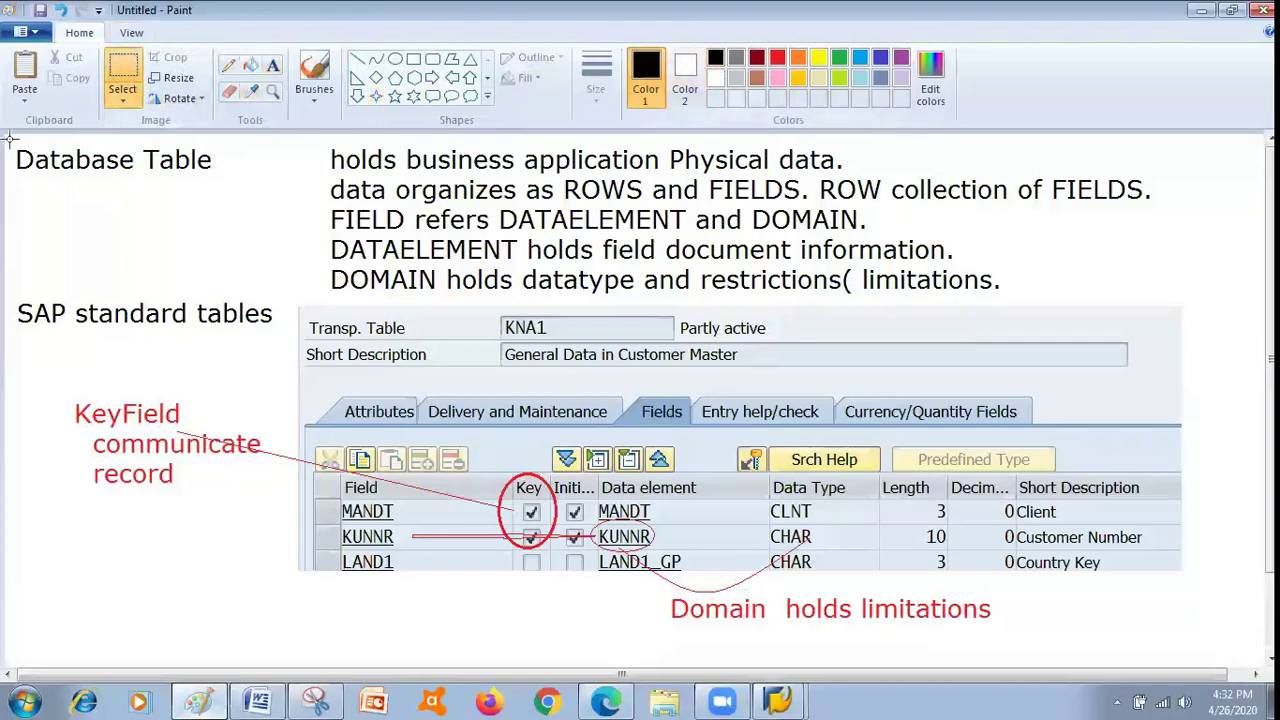
left_click_drag(8, 140, 1224, 635)
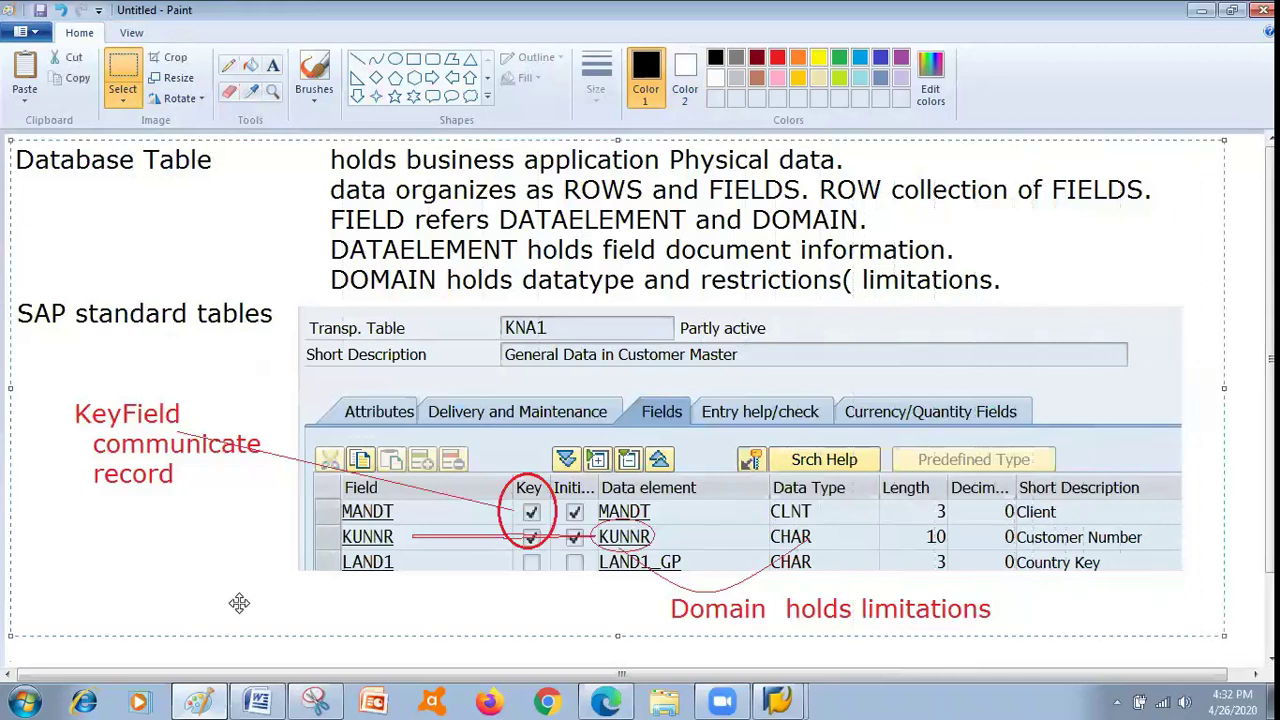
left_click(258, 700)
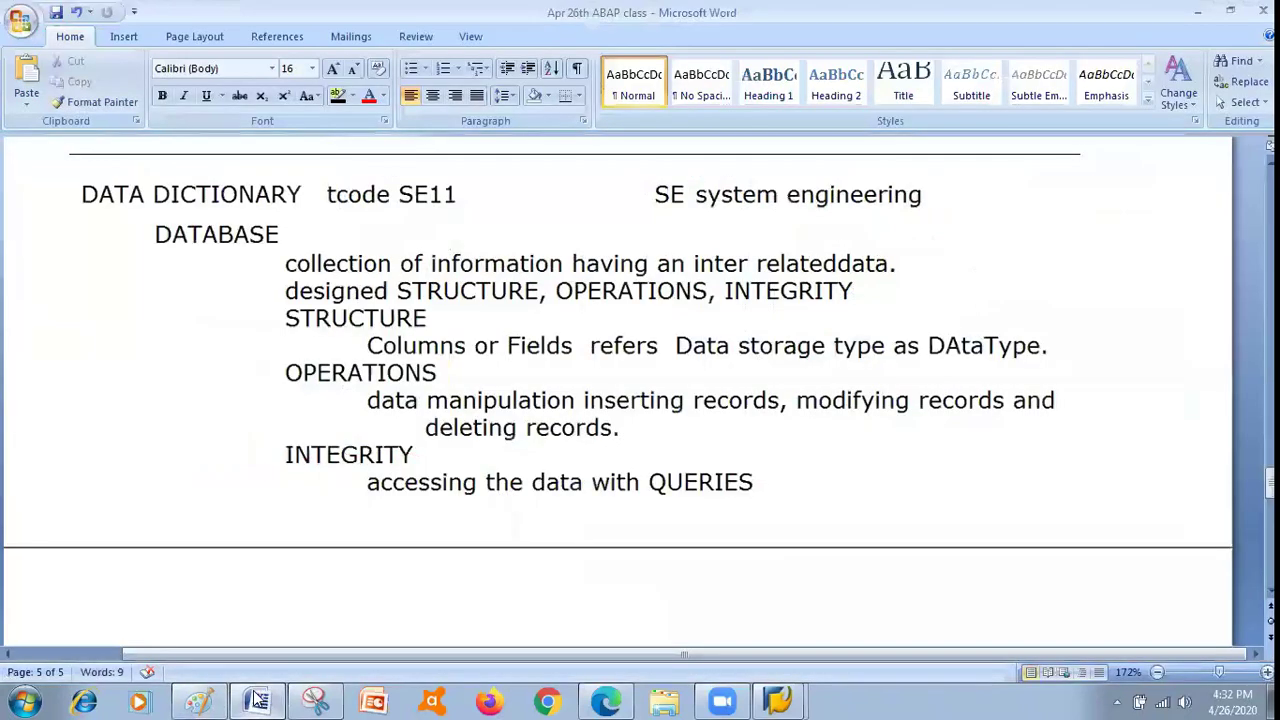
key("ctrl+v")
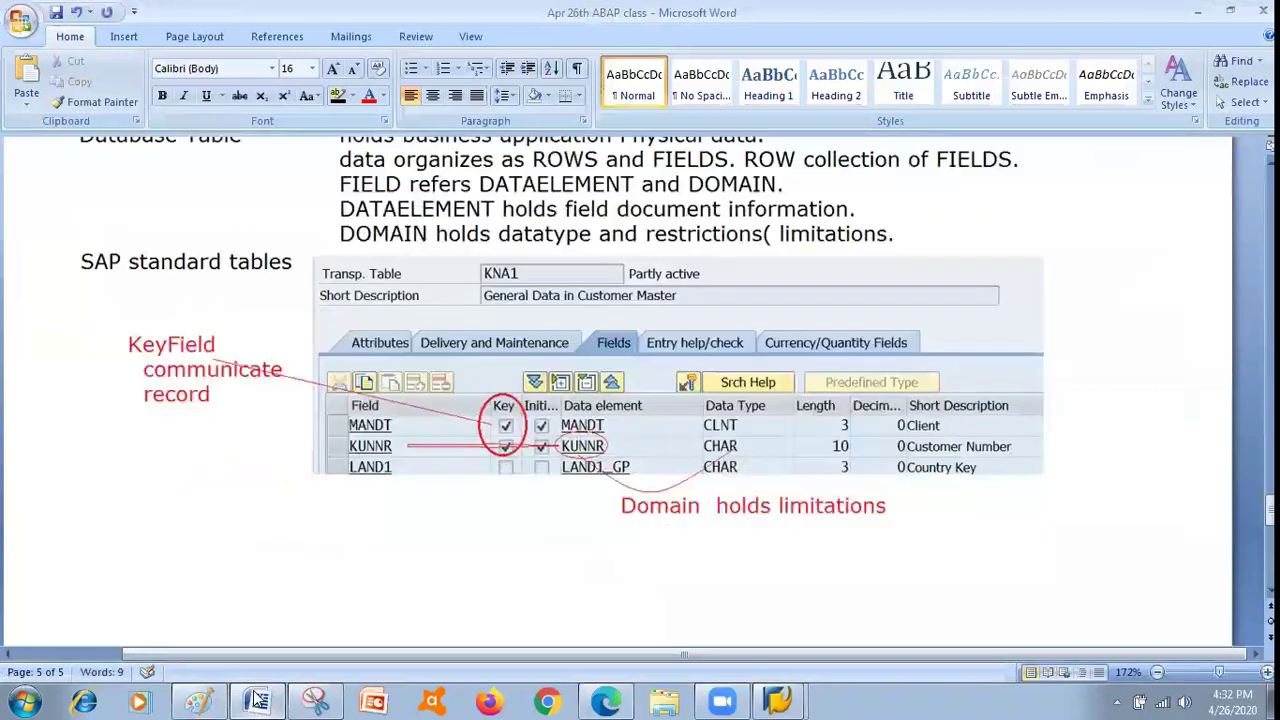
key("Return")
type("---------------")
key("Return")
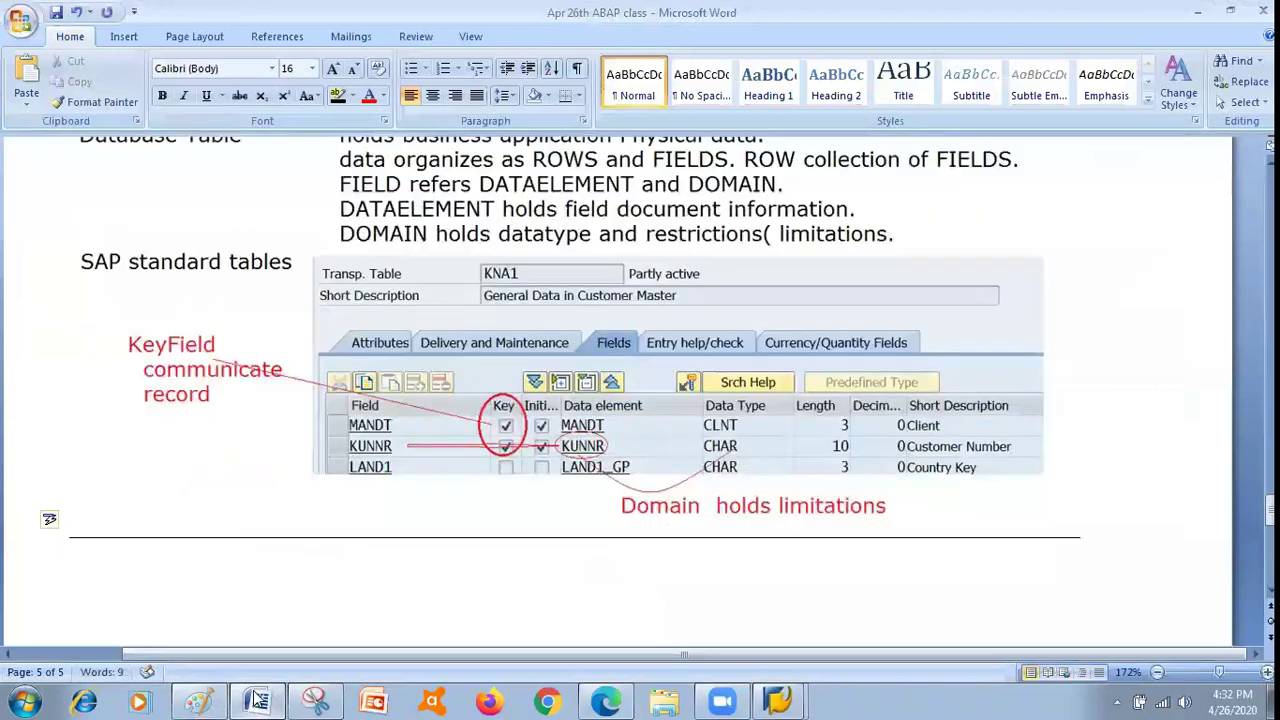
left_click(1195, 14)
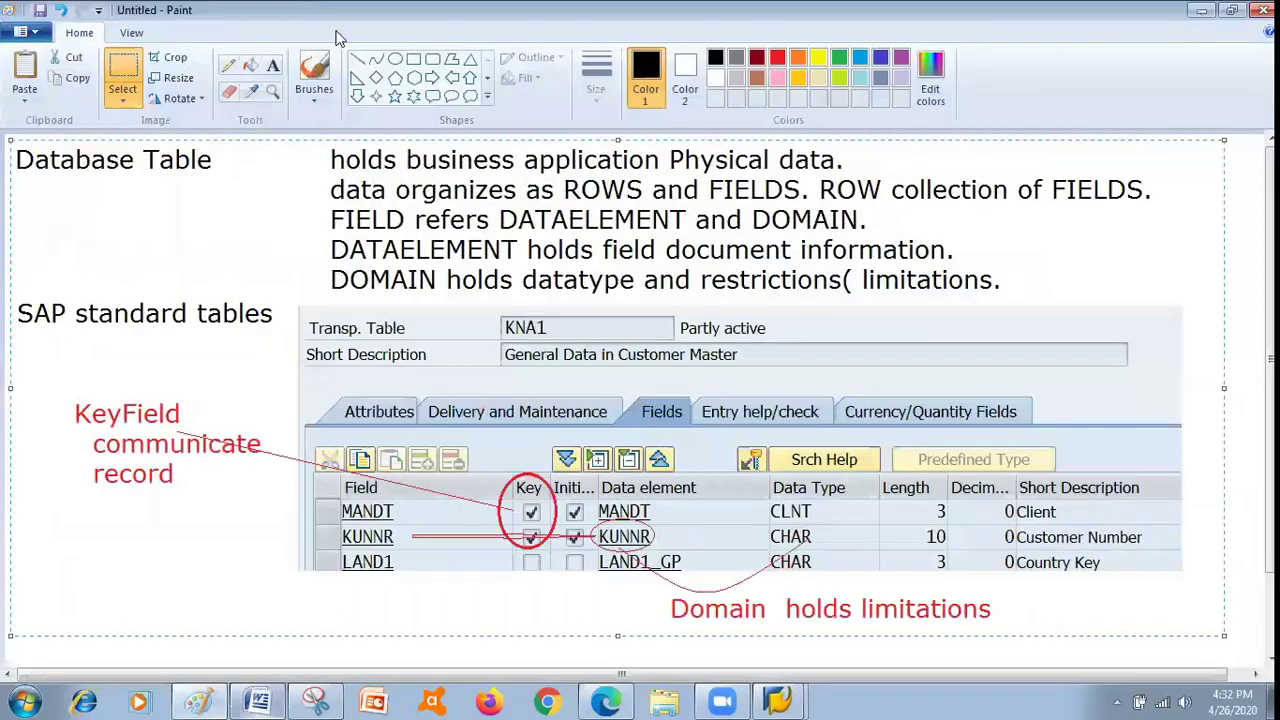
Start a new blank Paint picture, discarding the old page, and type the heading 'ABAP WORKBENCH'
left_click(38, 31)
left_click(44, 67)
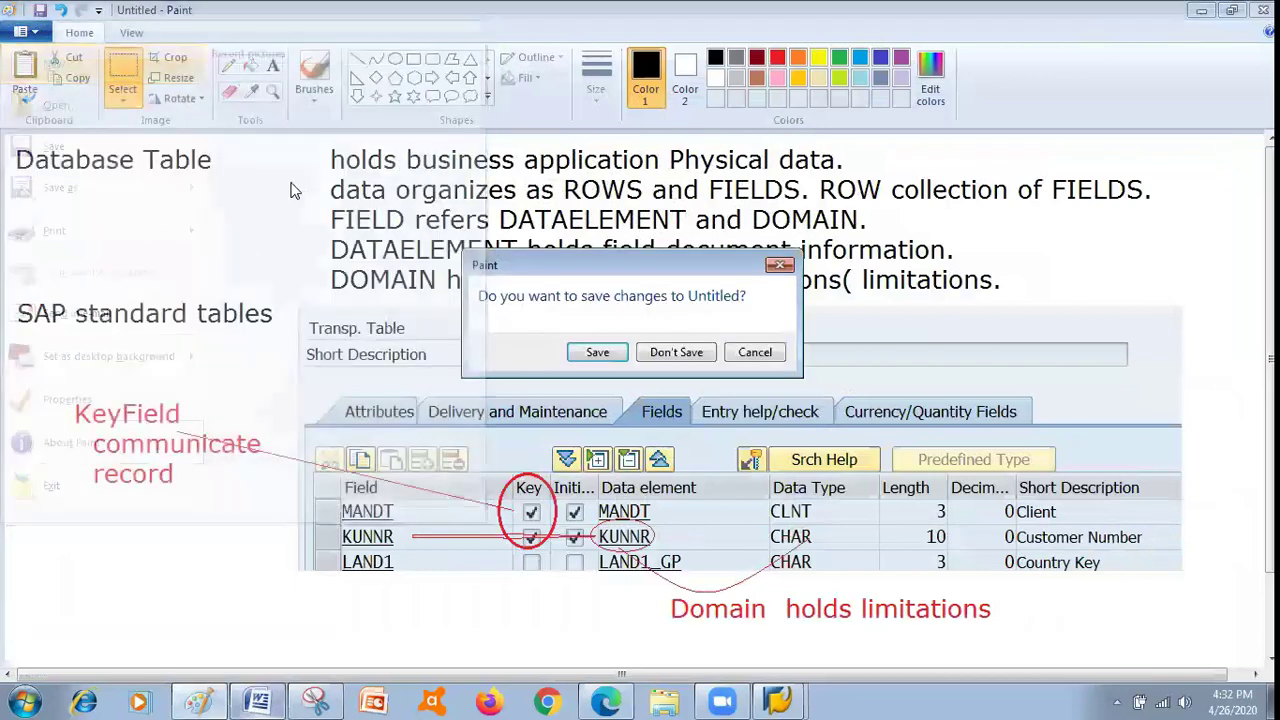
left_click(677, 355)
left_click(274, 70)
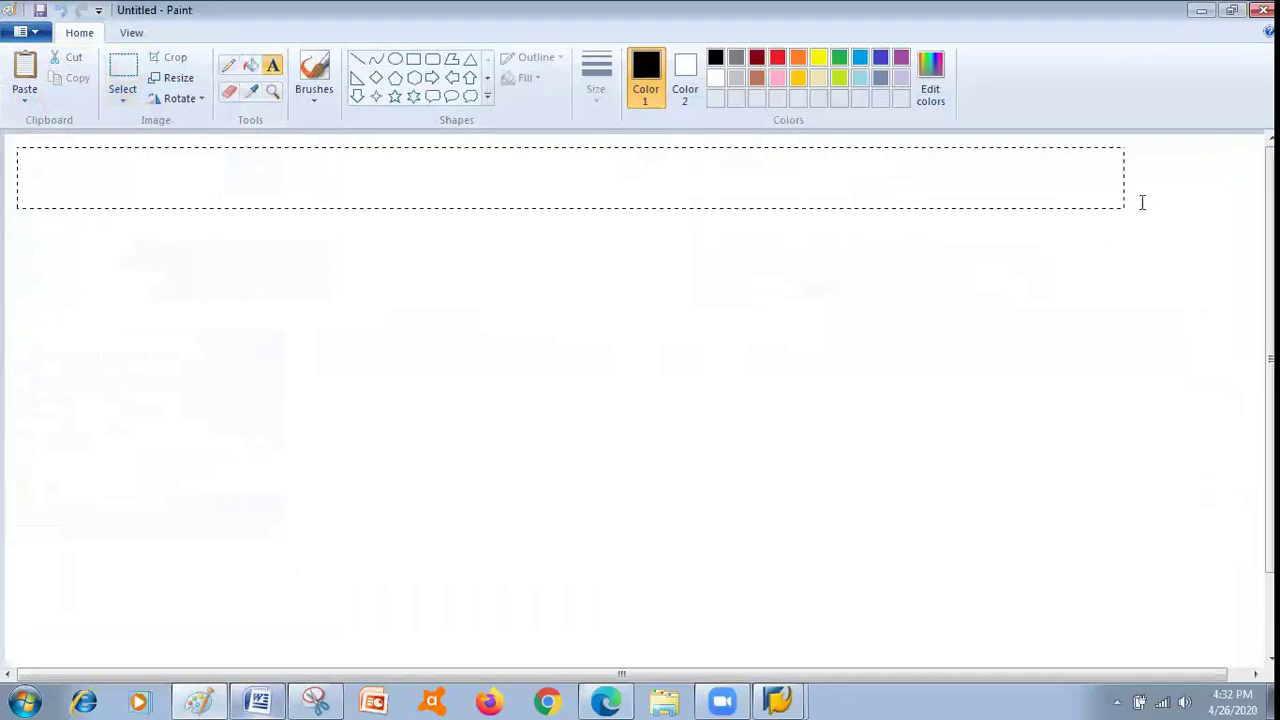
left_click_drag(1228, 184, 1240, 190)
type("A")
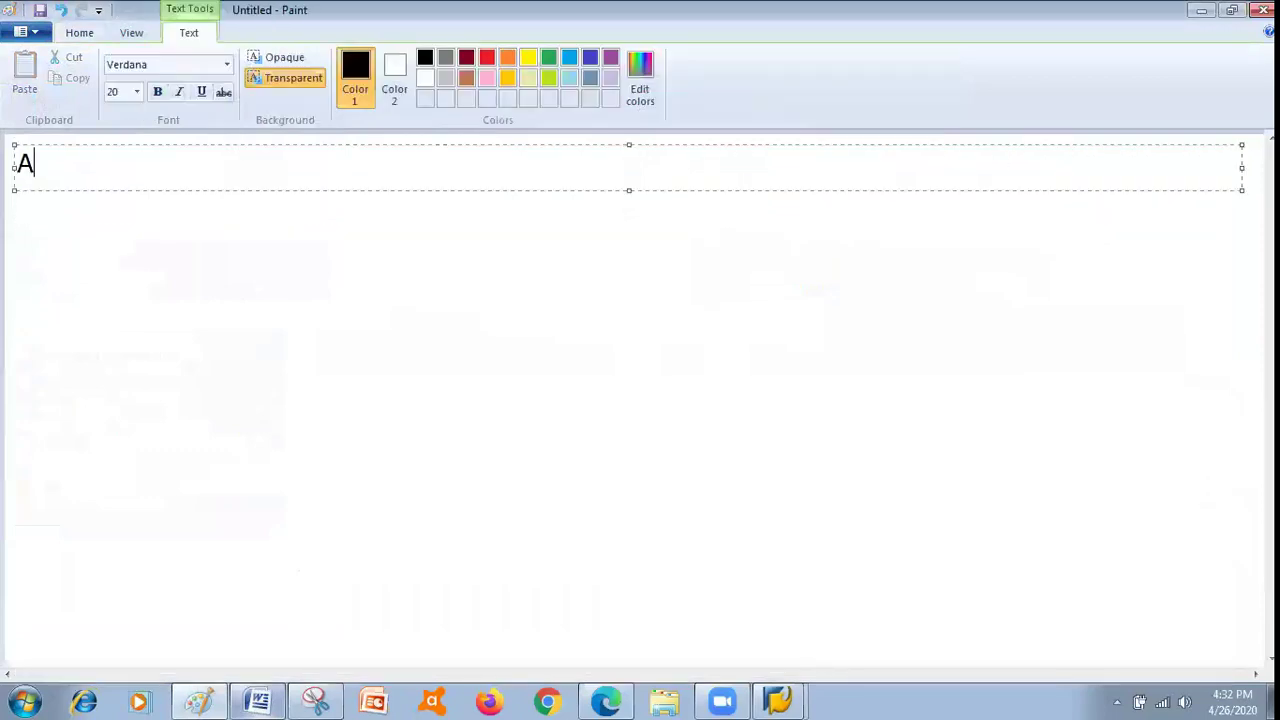
key("Caps_Lock")
type("BAP WORKBN")
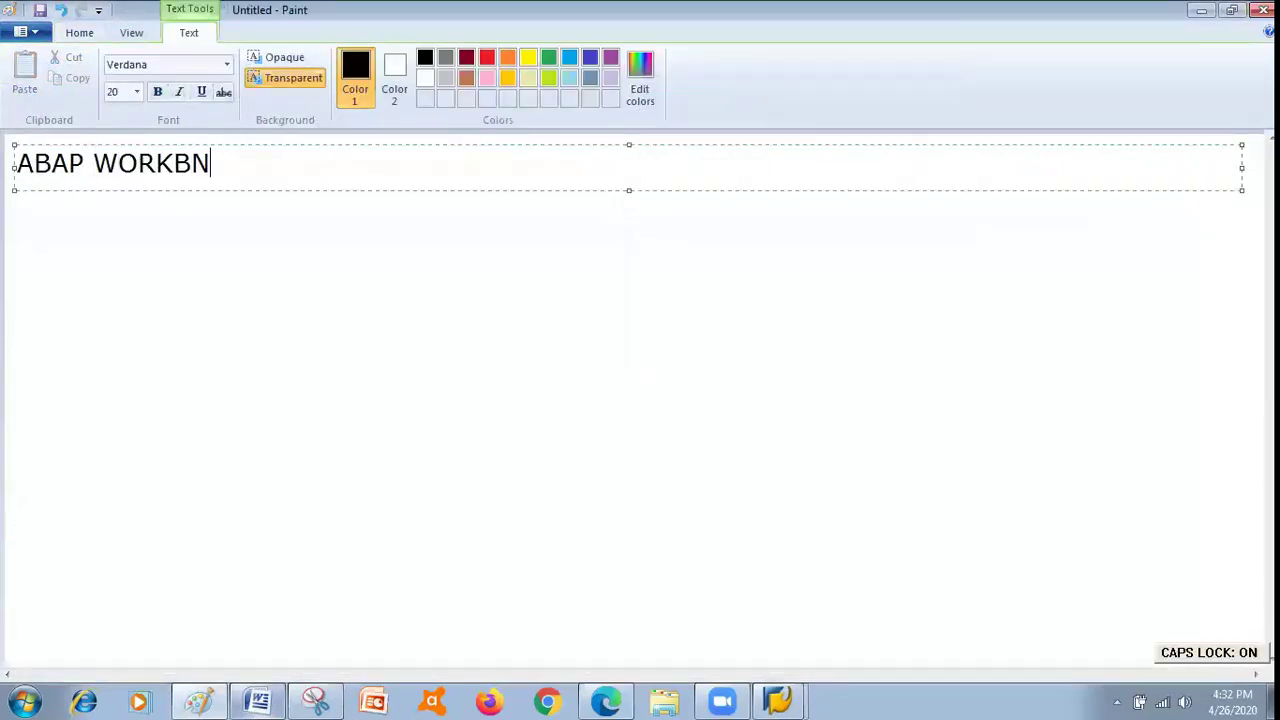
key("BackSpace")
type("ENCH")
key("Return")
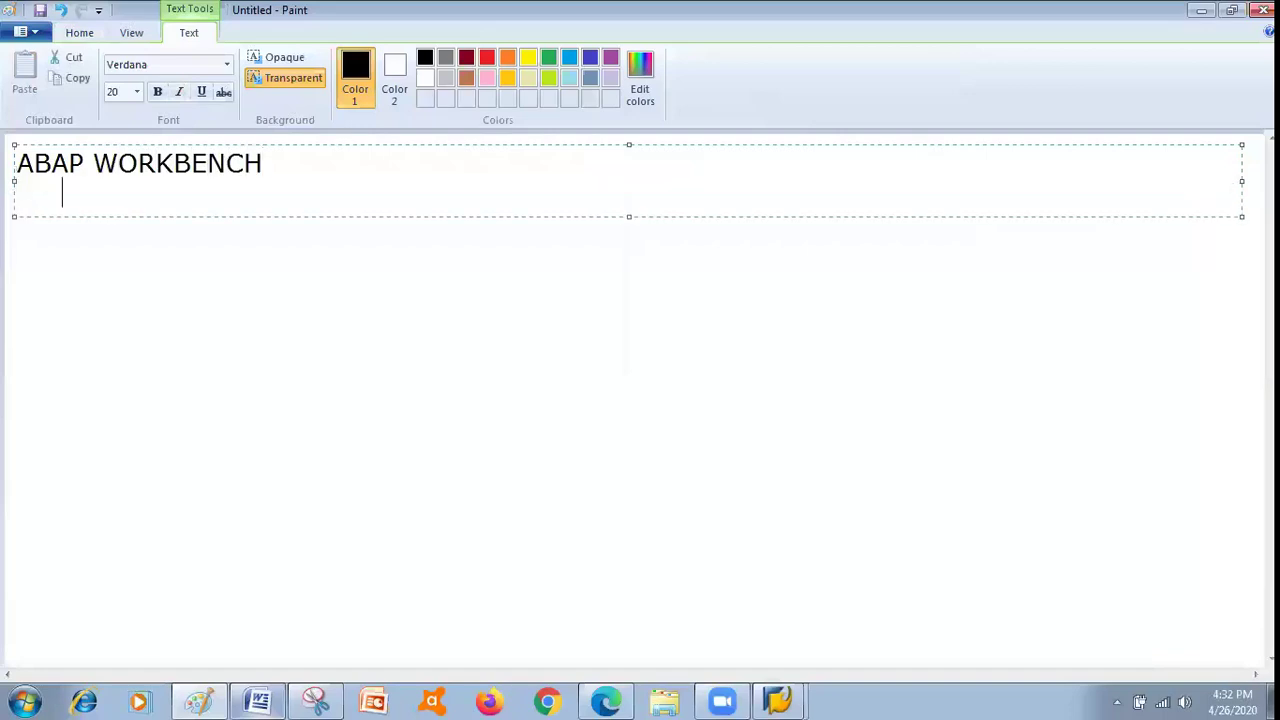
Add the line 'all standard sap programs naming standards starts' under the heading
key("Caps_Lock")
type("all")
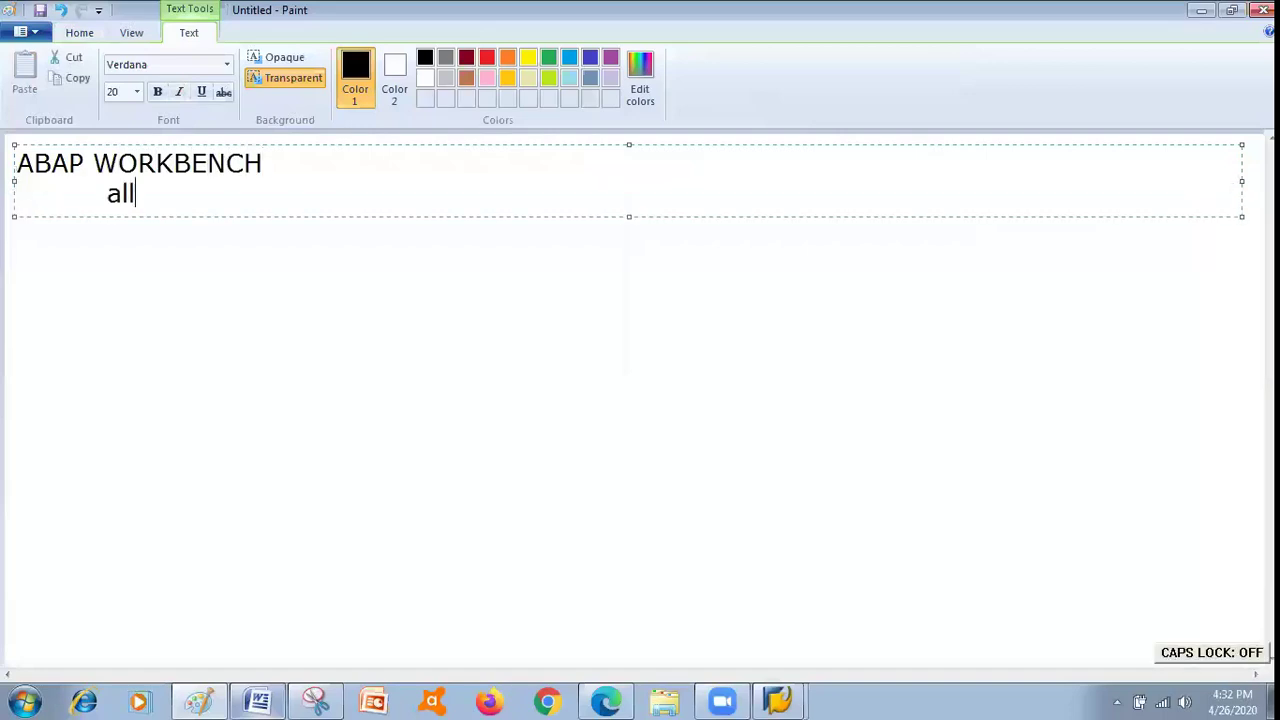
type(" standard ")
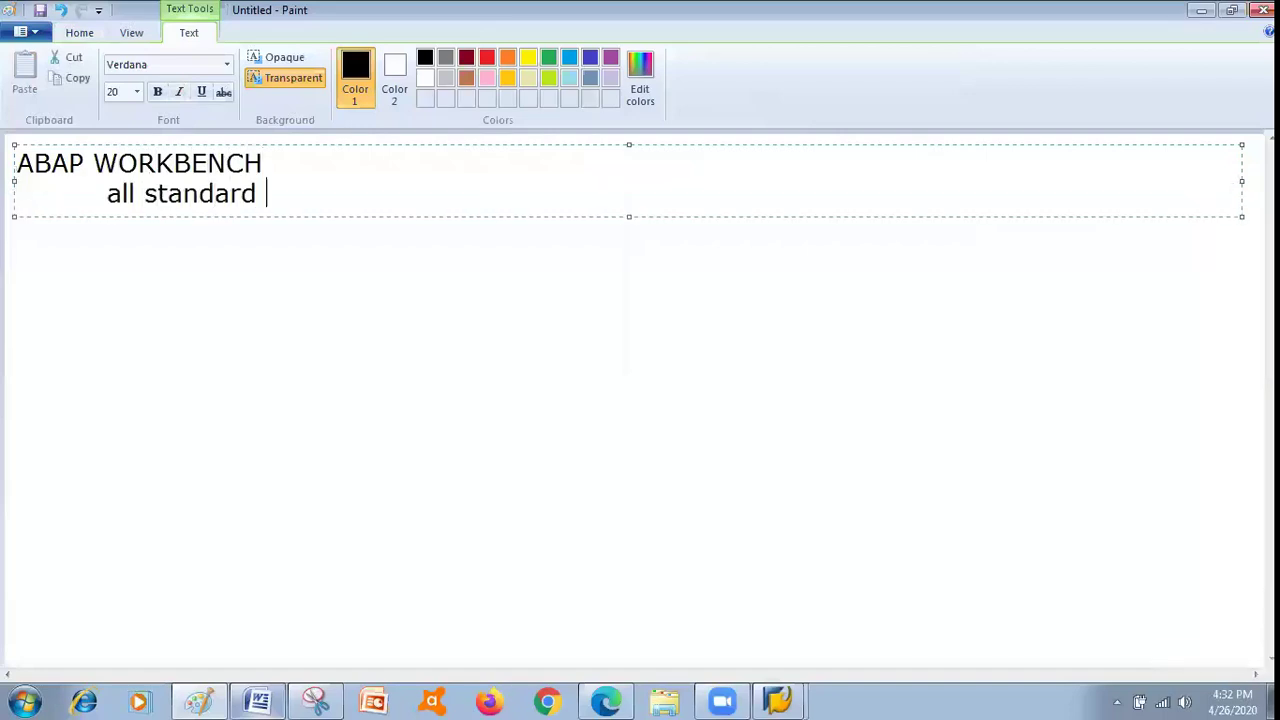
type("sap programs ")
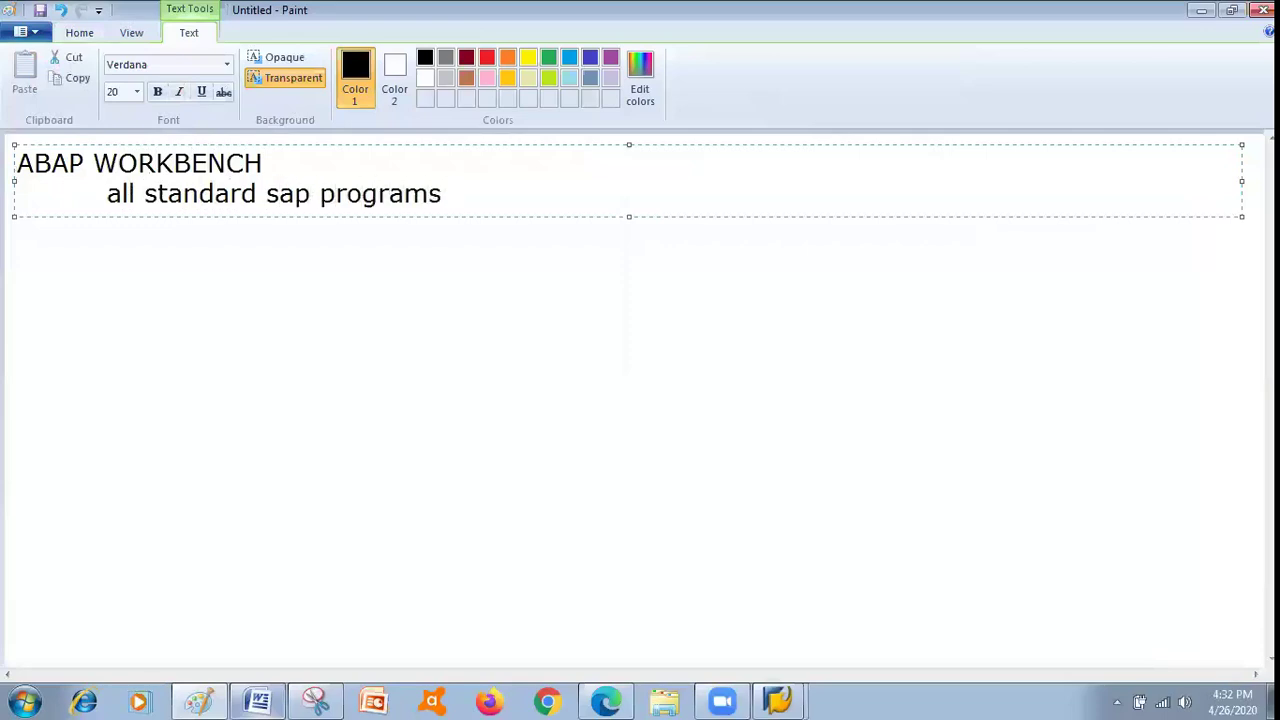
type("naming star")
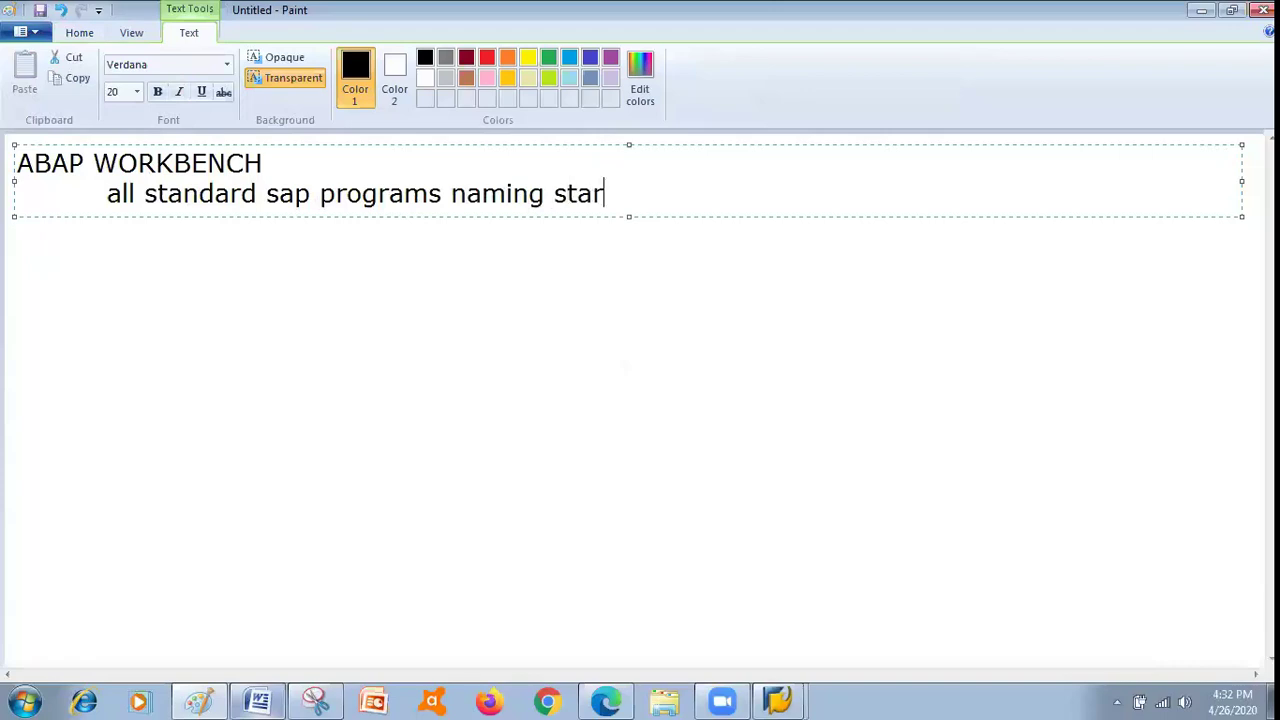
type("t")
key("BackSpace")
key("BackSpace")
type("nda")
type("rds starts")
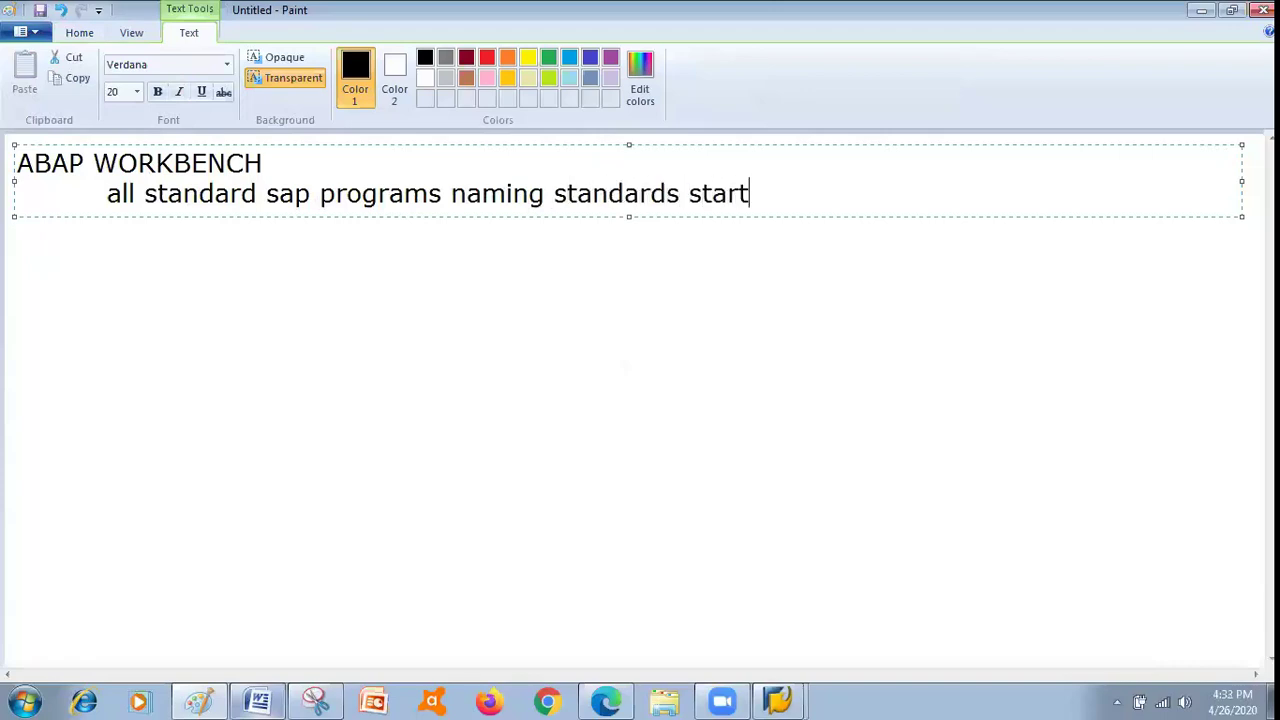
key("Return")
Add the indented pattern 'with SAP < program type > <Domain> <programName>'
key("Tab")
key("Tab")
key("Tab")
type("with   SAP")
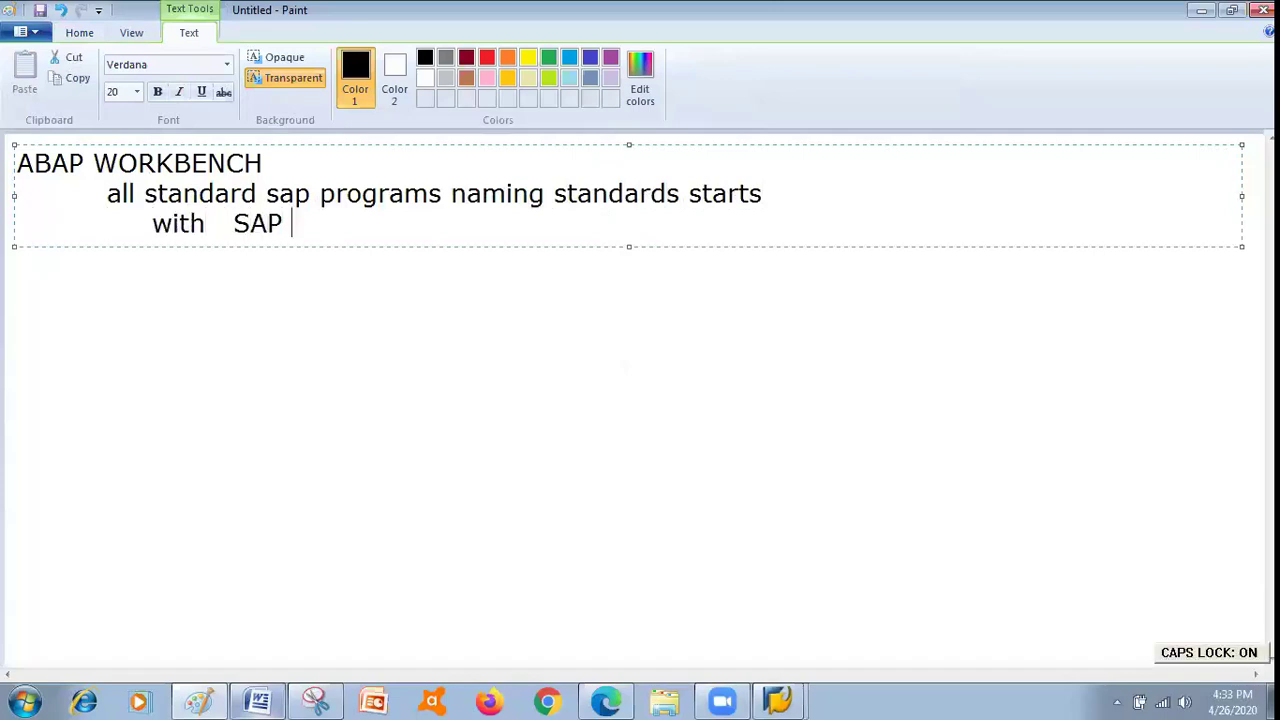
key("Caps_Lock")
type("< progra")
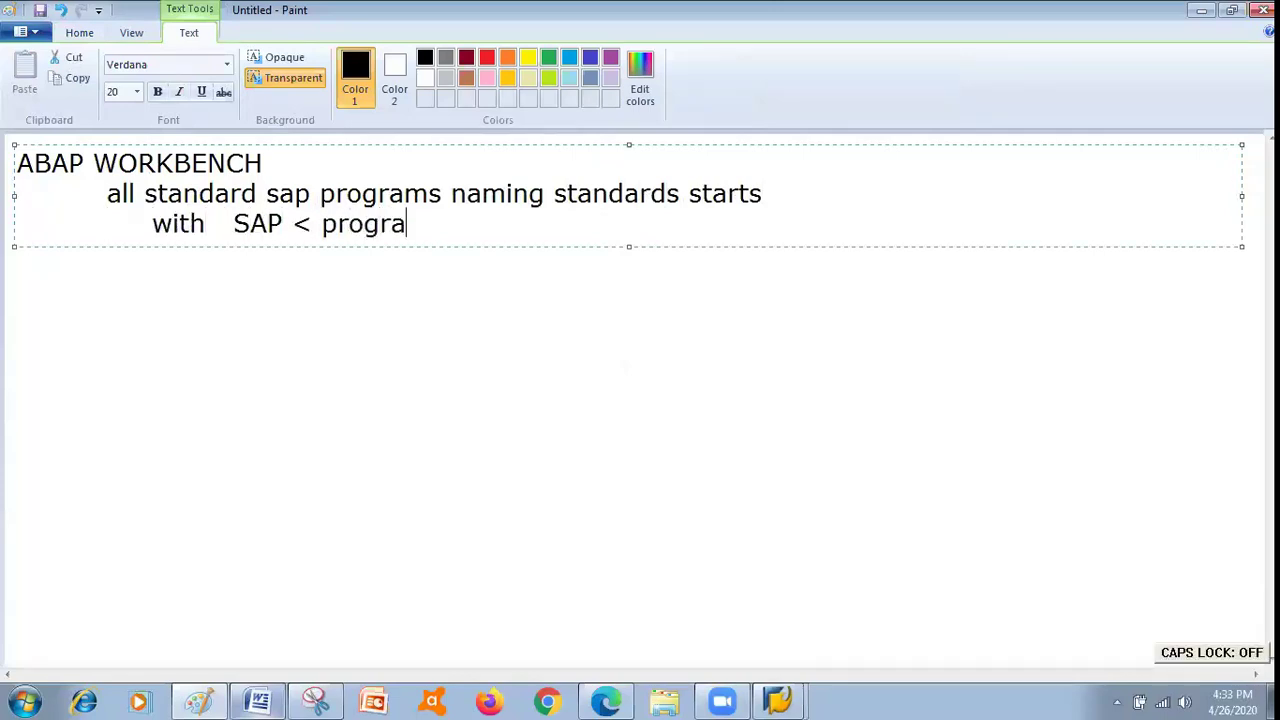
type("m type")
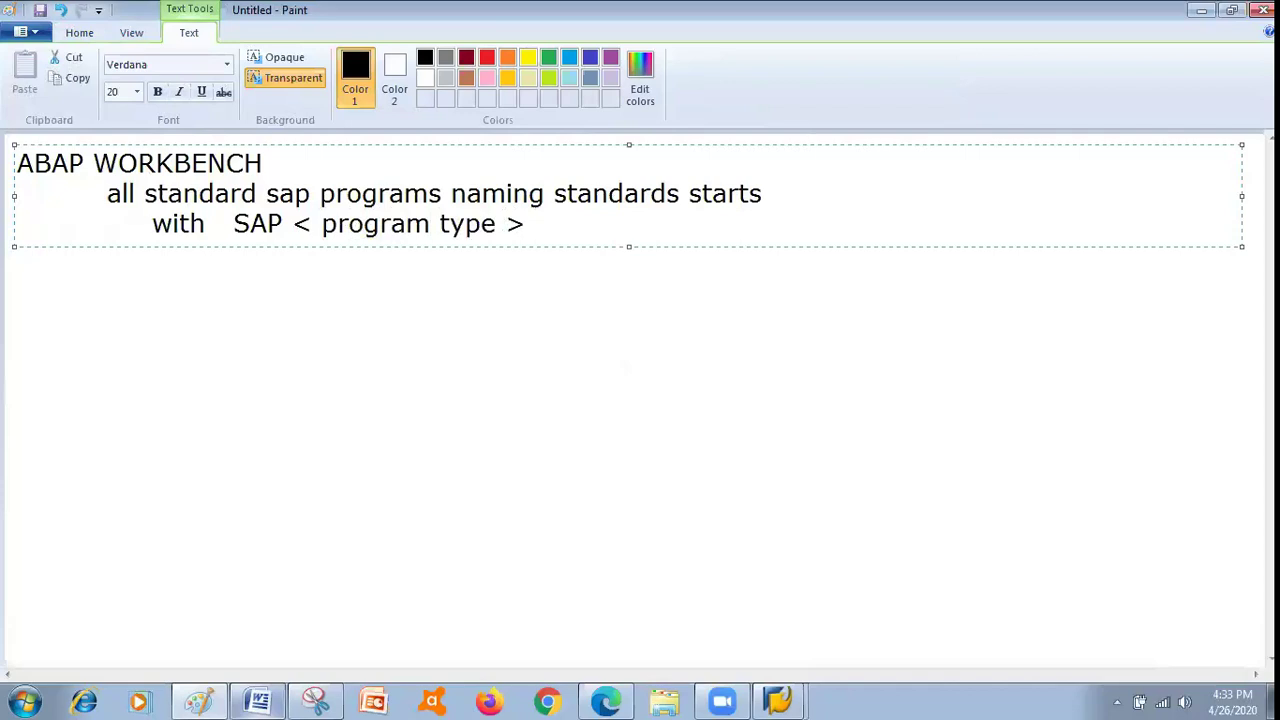
type("> <d")
key("BackSpace")
type("Domain")
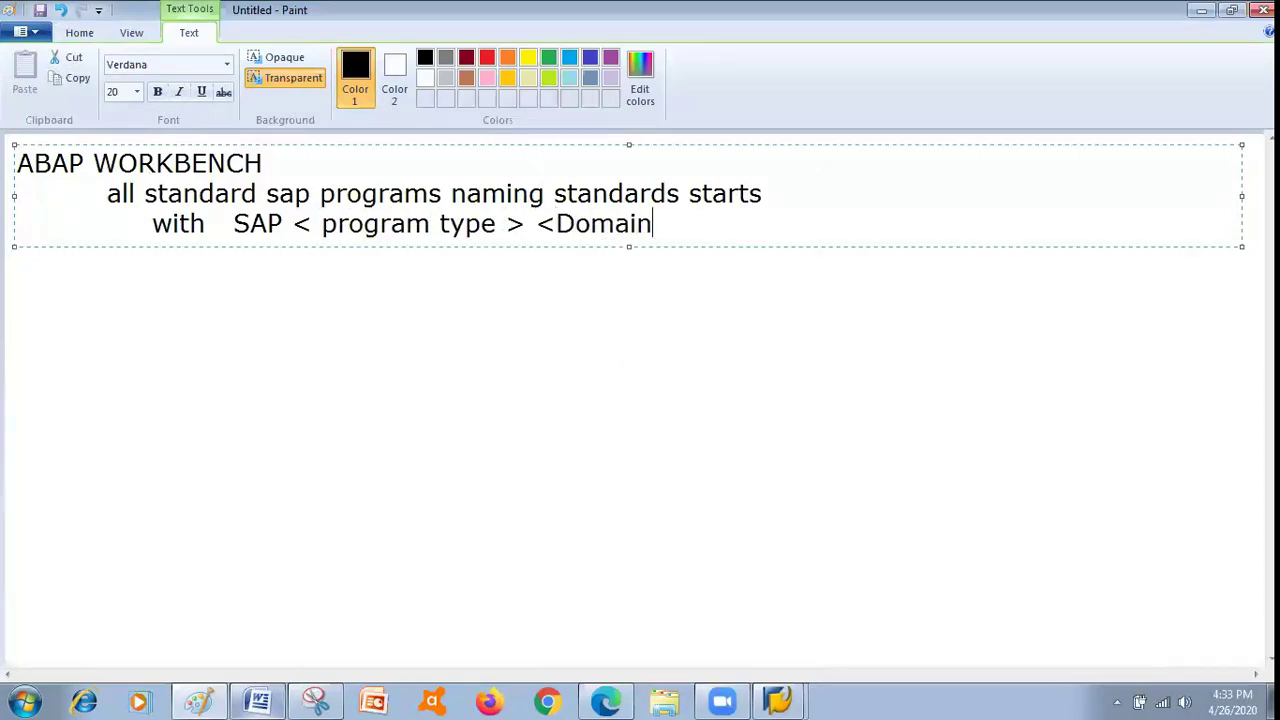
type("> <programName")
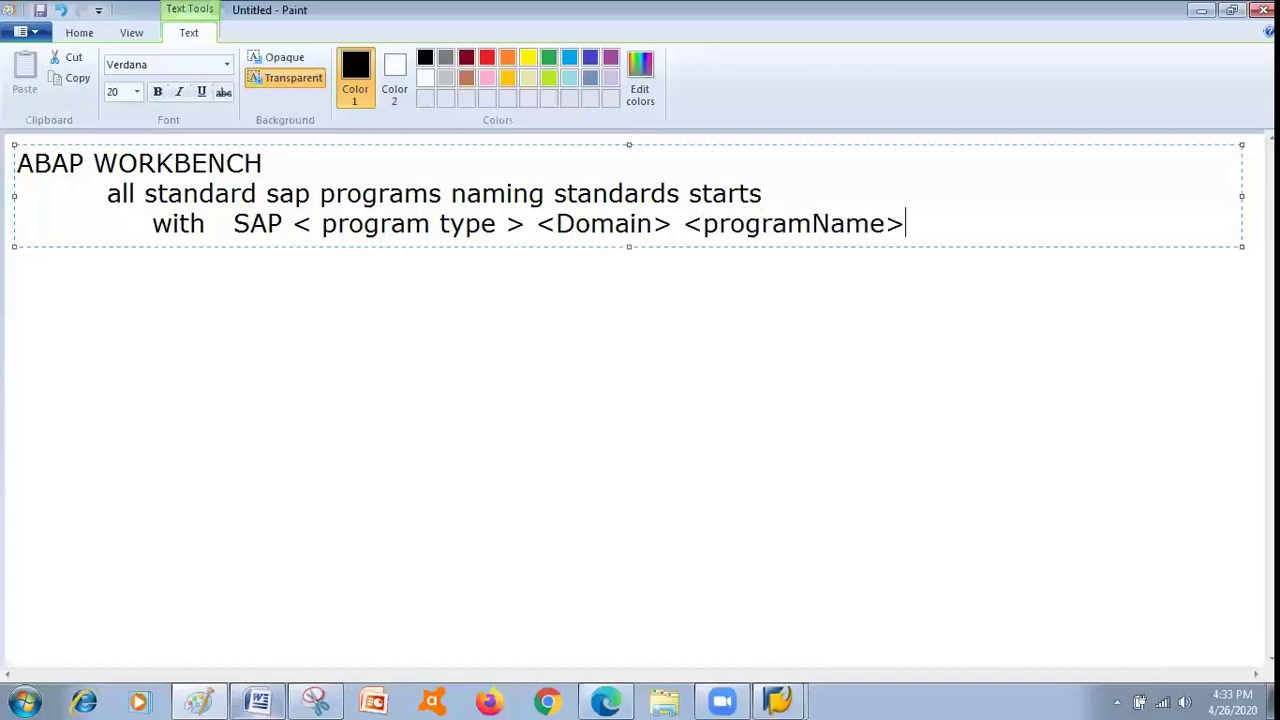
type(">")
key("Return")
key("Tab")
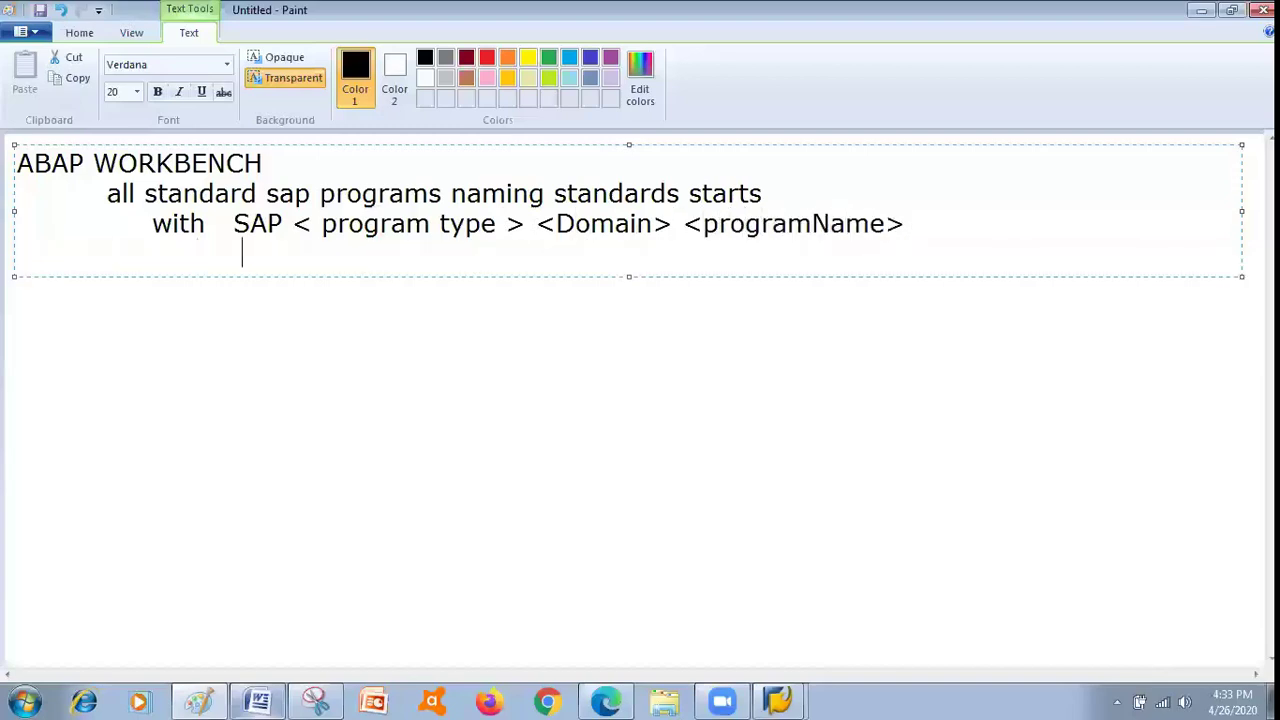
Type the example line 'SAP M MM programName' under the naming pattern
key("Caps_Lock")
type("SAP     ")
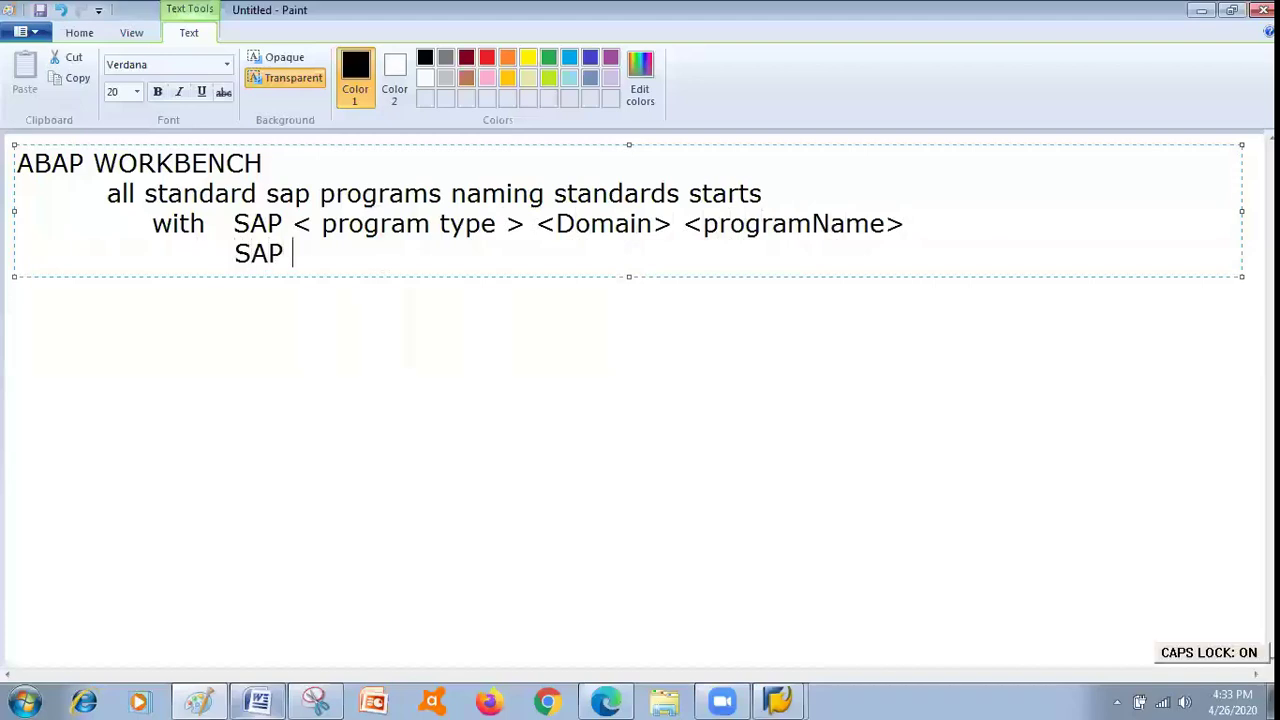
type("M")
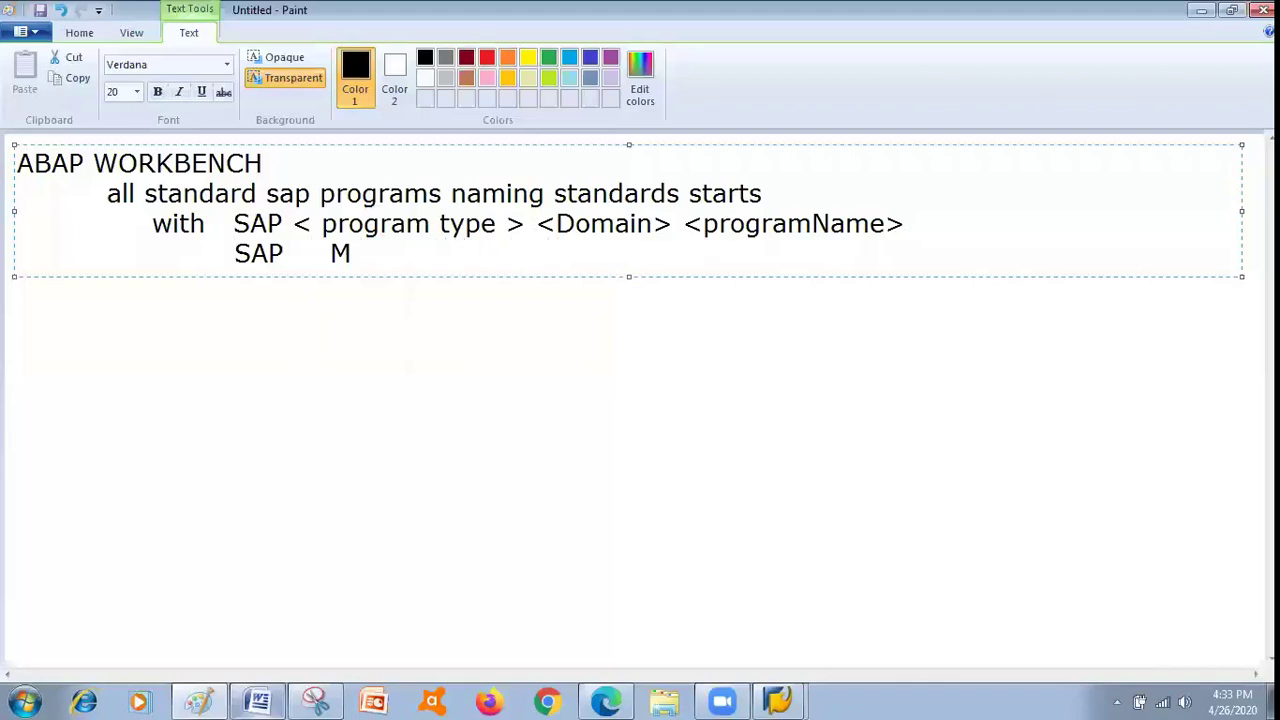
type("                       MM")
key("Caps_Lock")
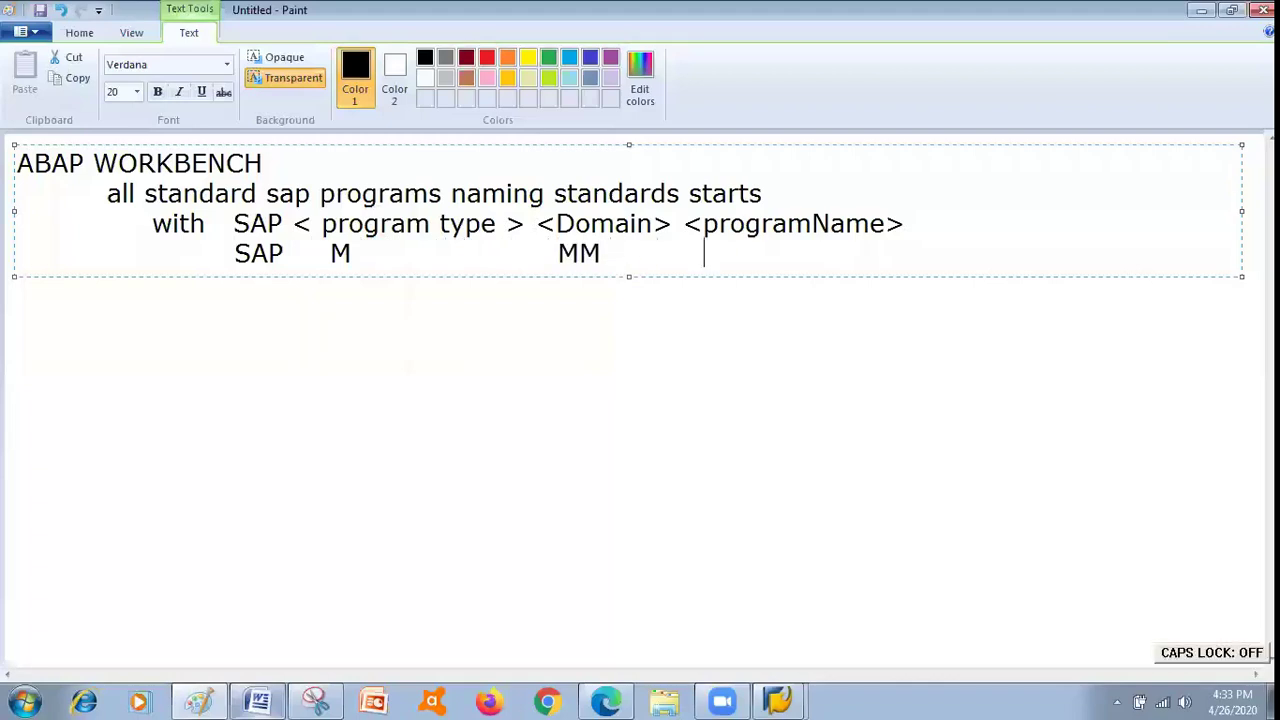
type("progra")
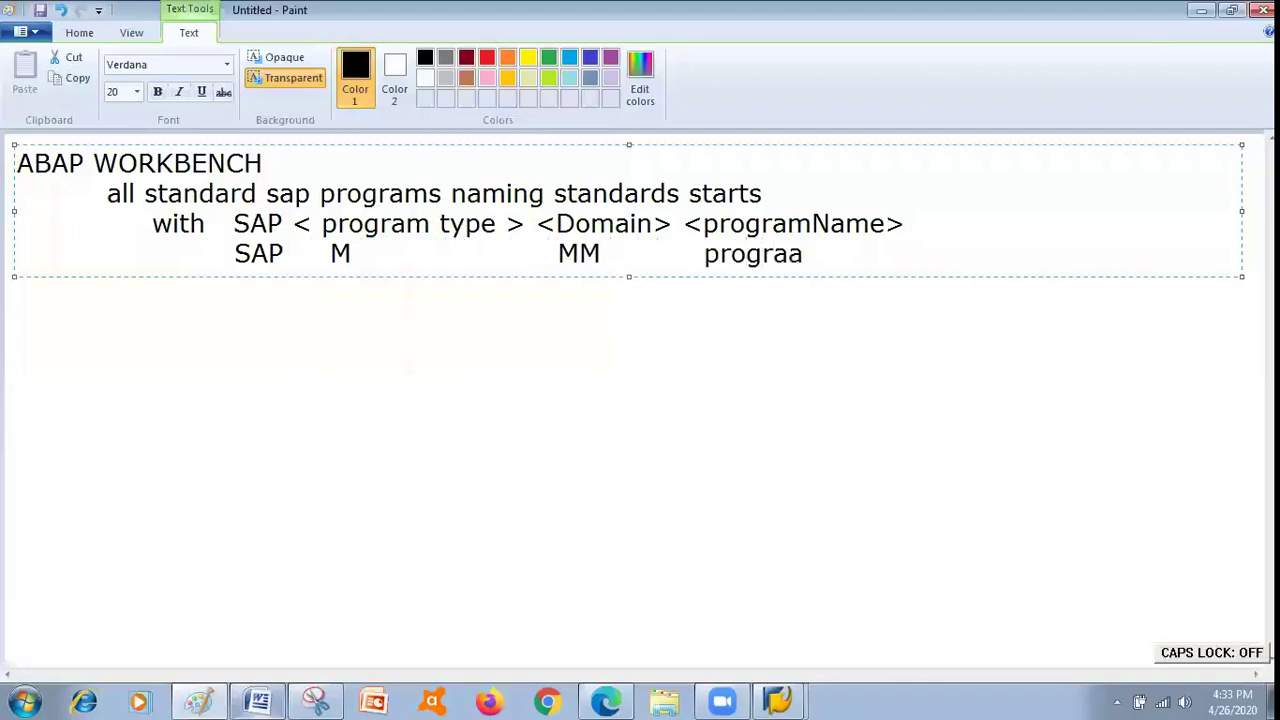
type("mName")
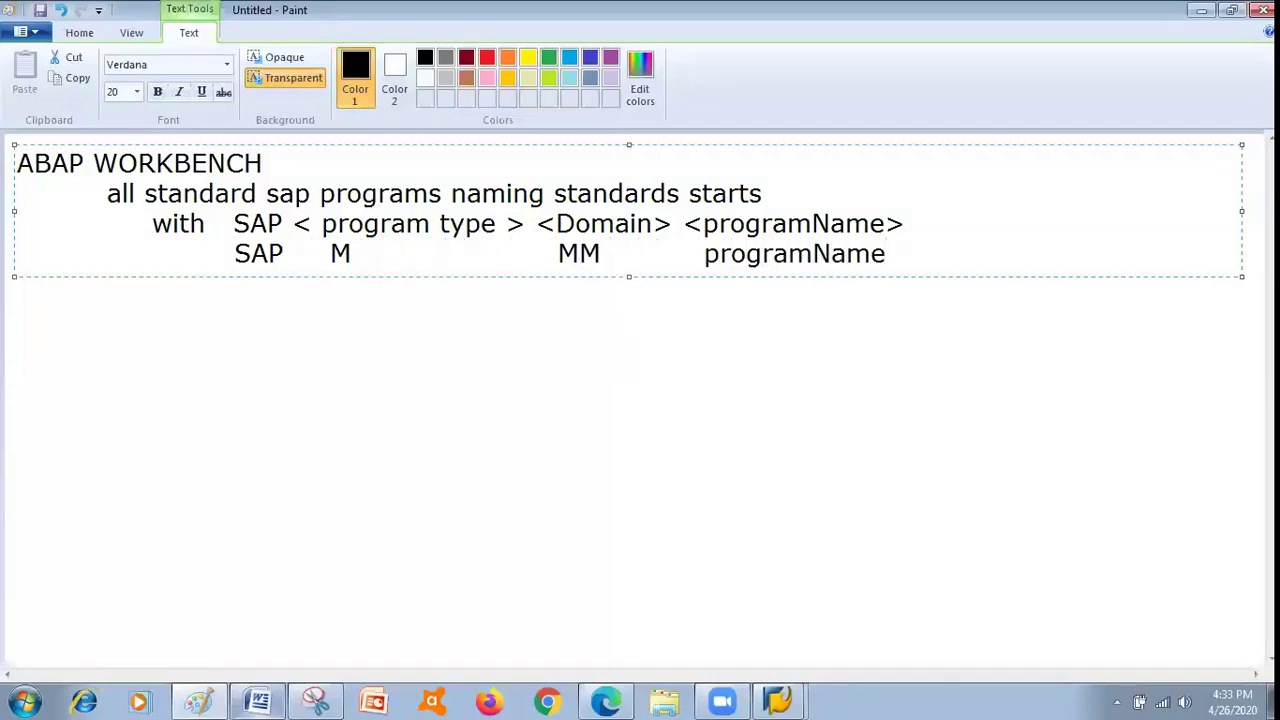
Add indented lines 'all user defined creation' and 'naming standards starts first character with'
key("Return")
key("Tab")
type("a")
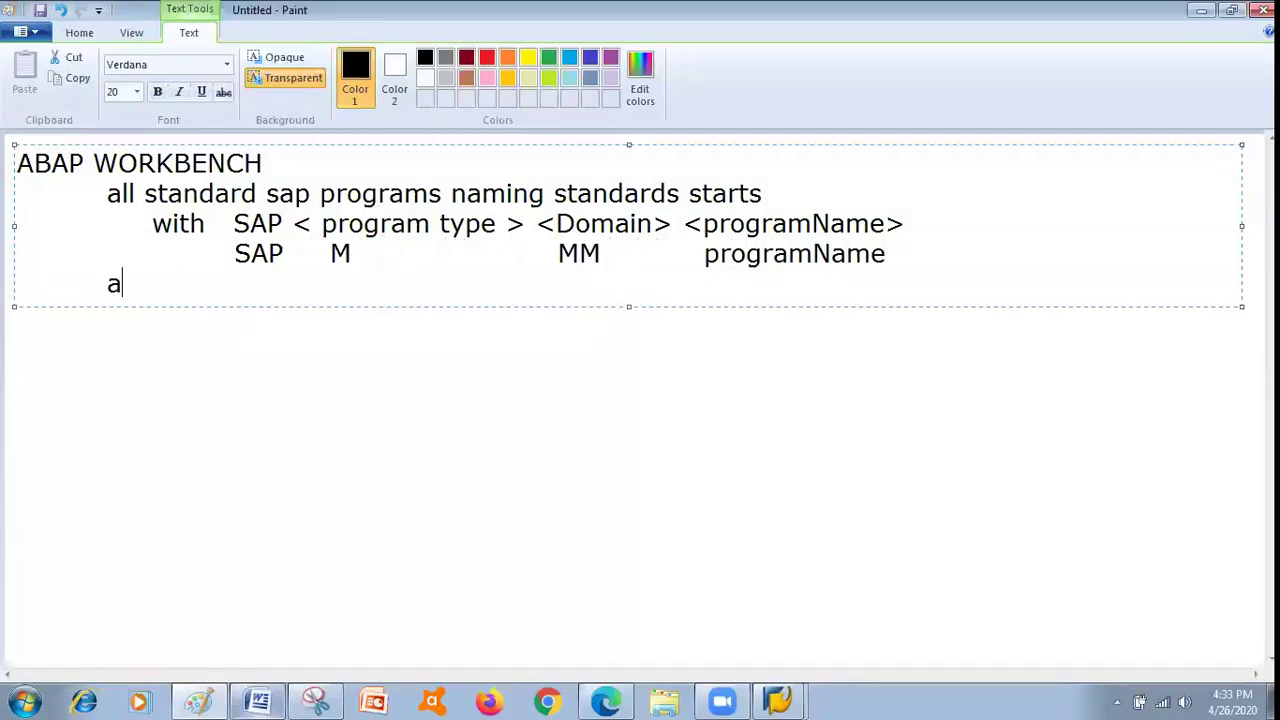
type("ll user de")
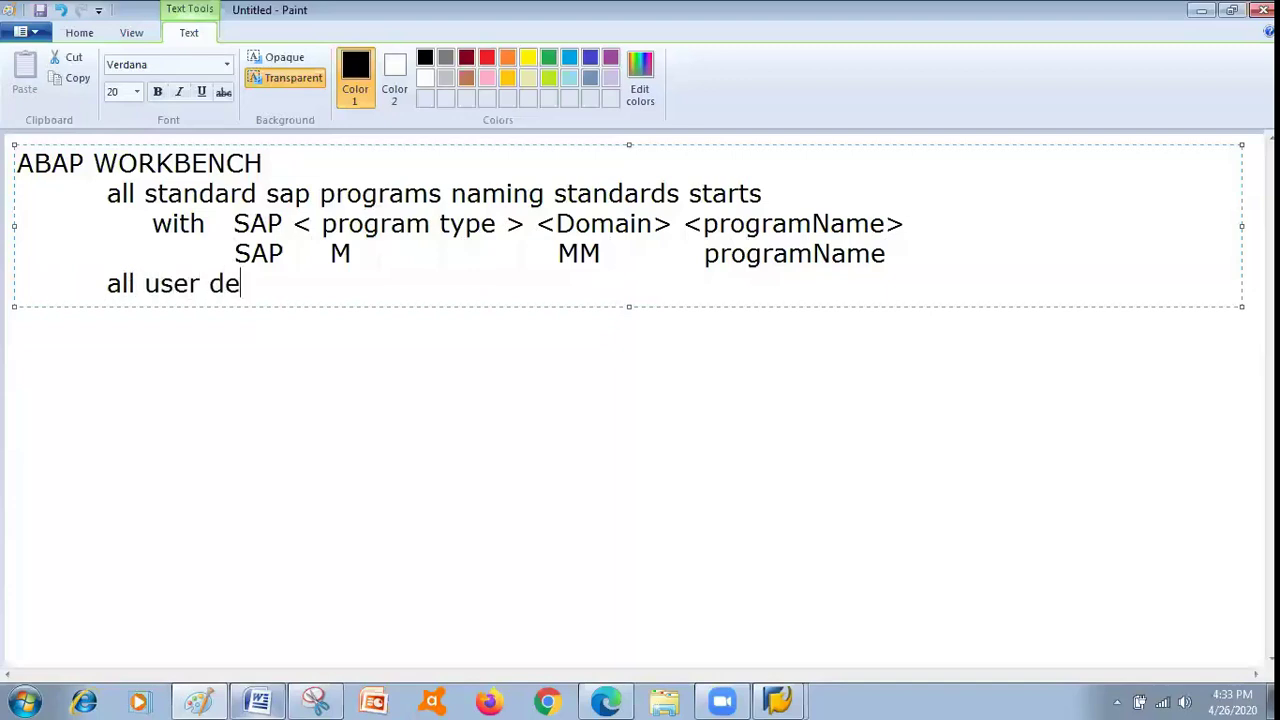
type("fined creation")
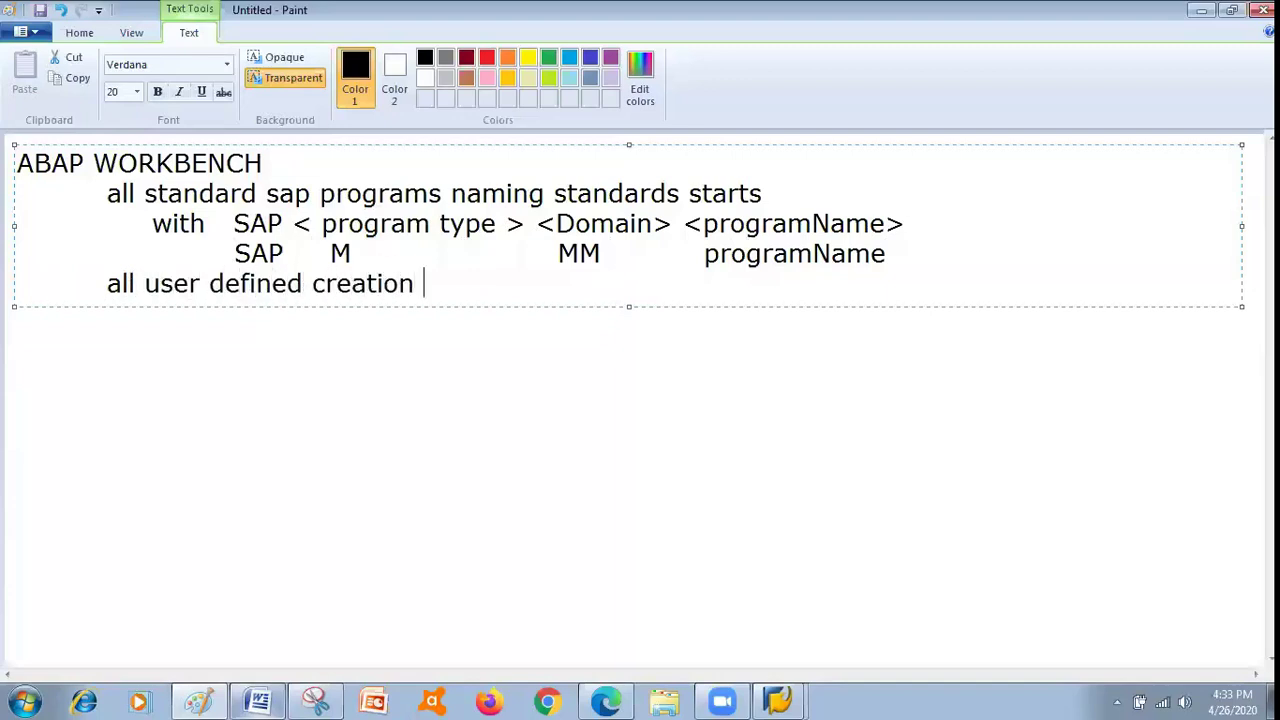
key("Return")
key("Tab")
type("naming standard")
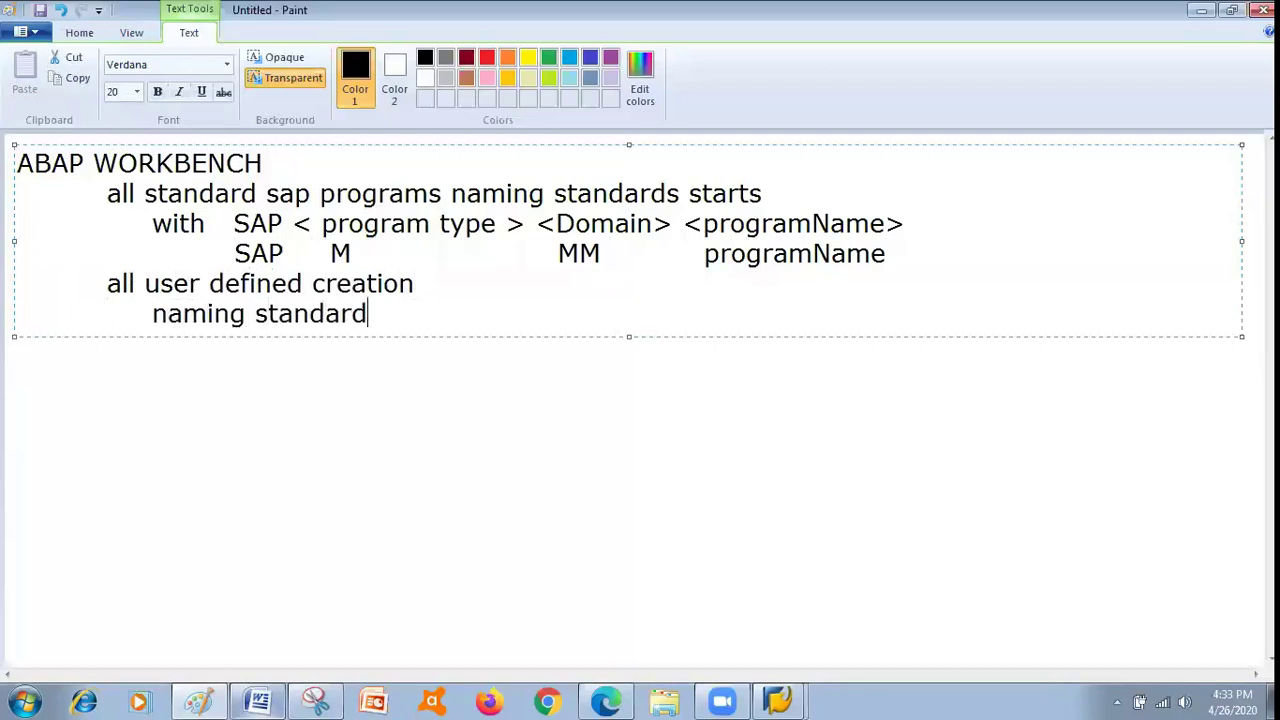
type("s starts f")
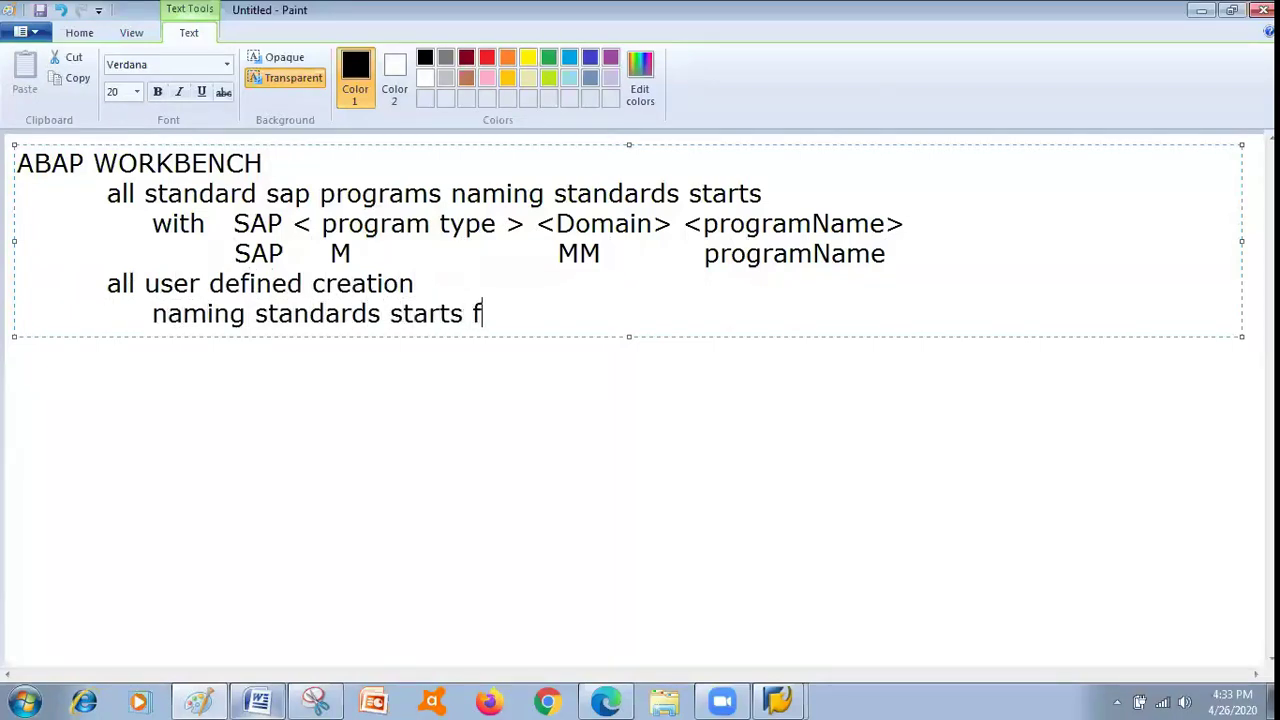
type("irst character wit")
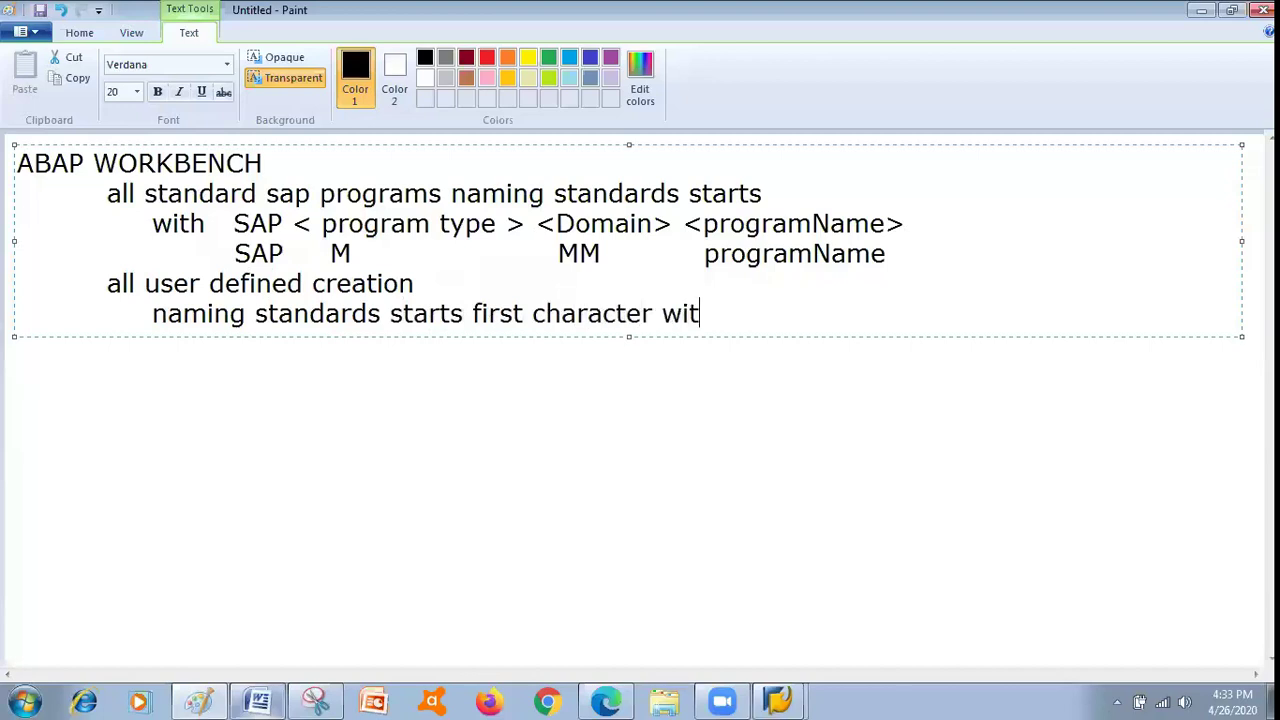
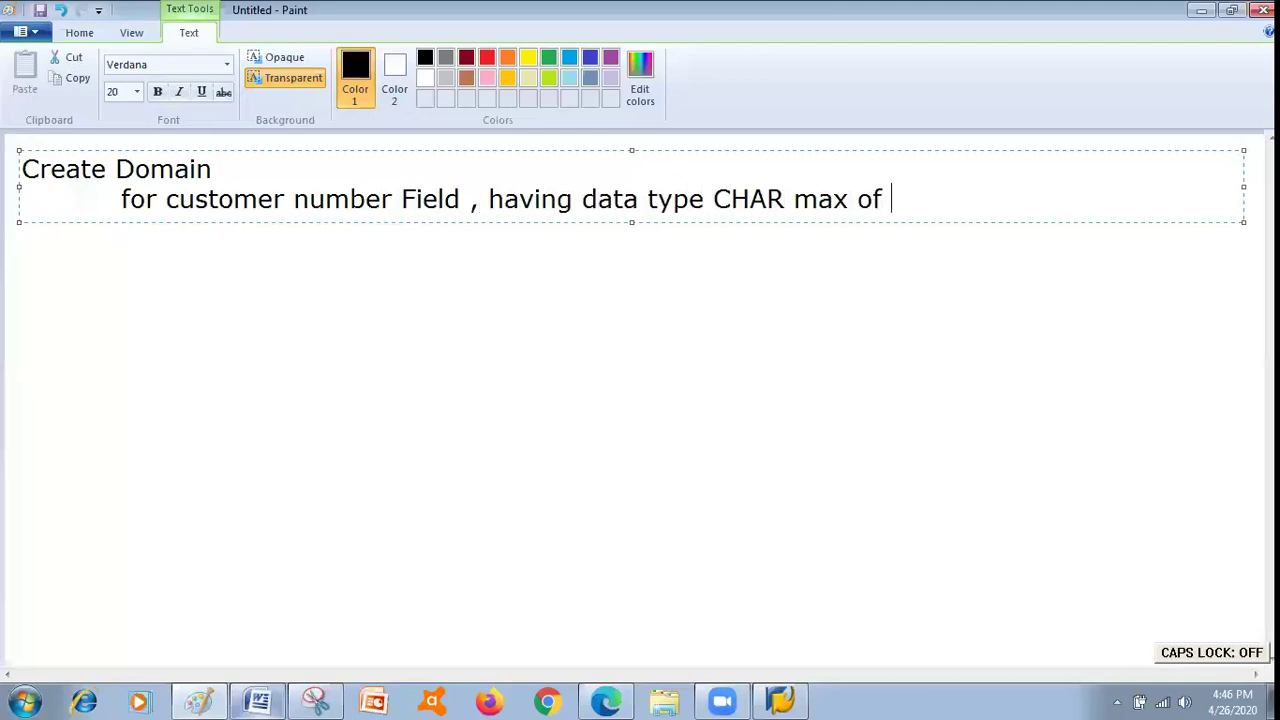
Finish the Paint note with 'of 10 bytes storage.' and an indented, aligned 'Activate.' line
type("10 b")
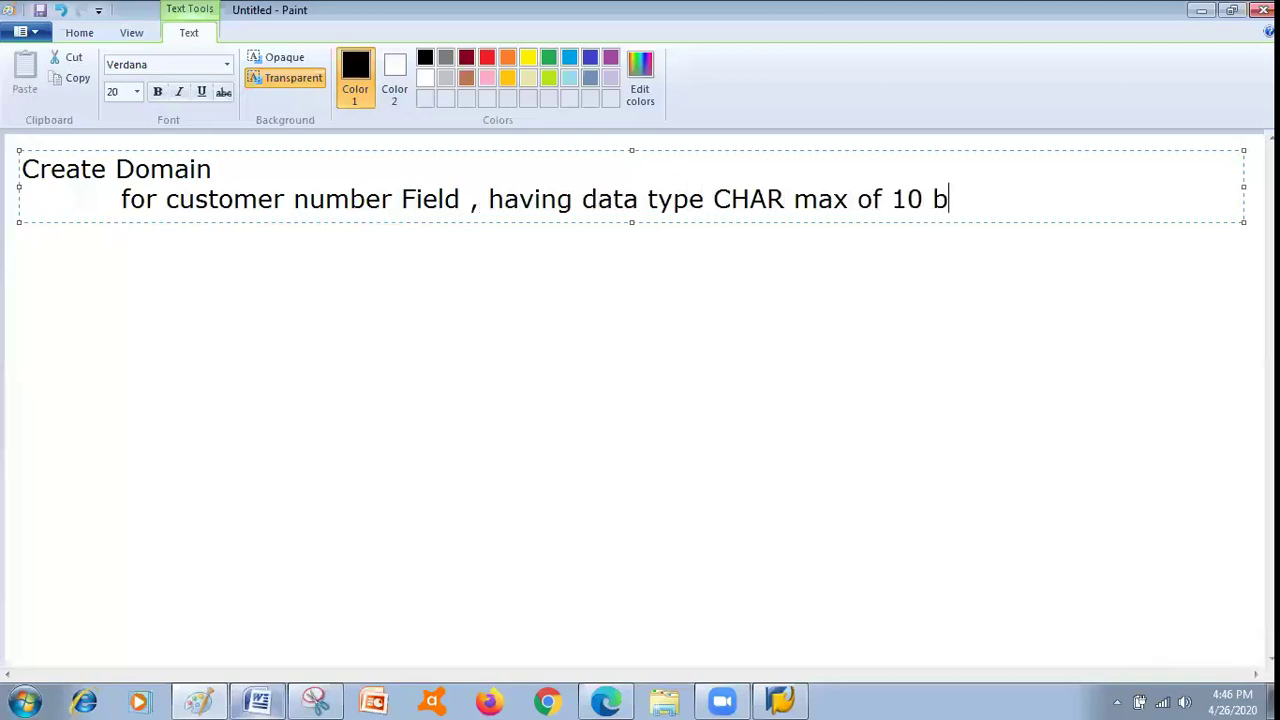
type("ytes storage.")
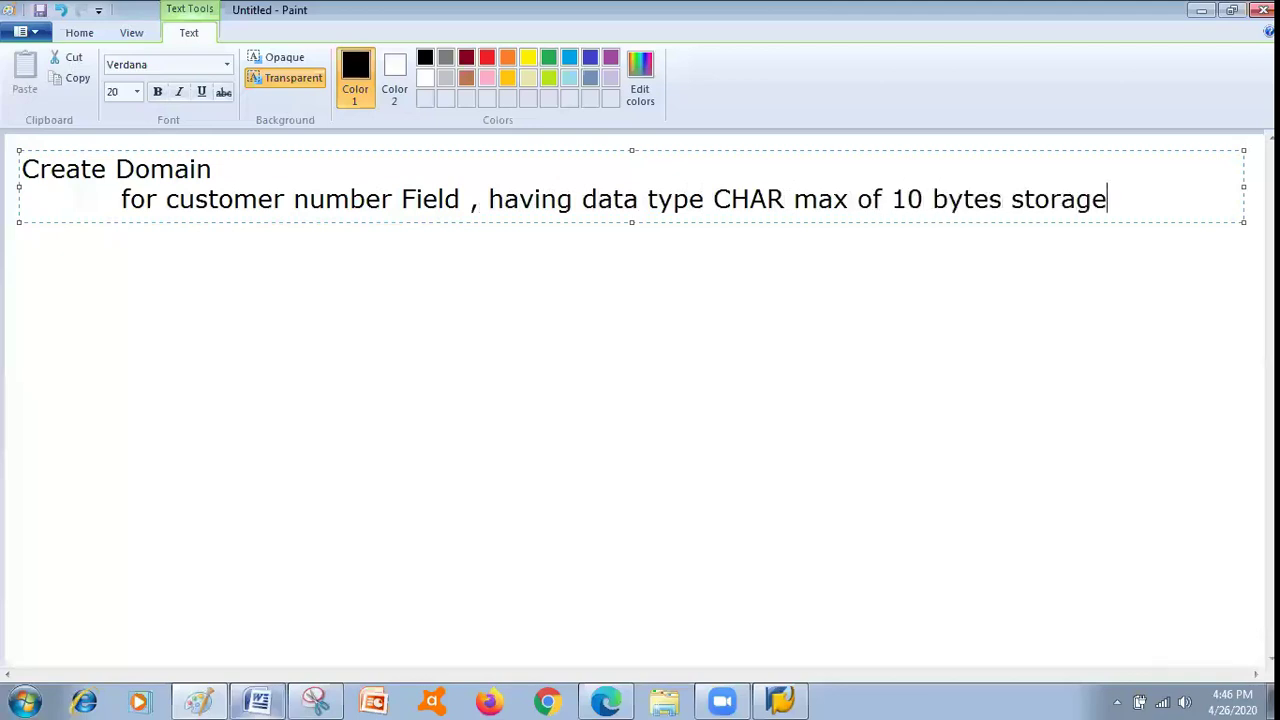
key("Return")
key("Tab")
type("Activate.")
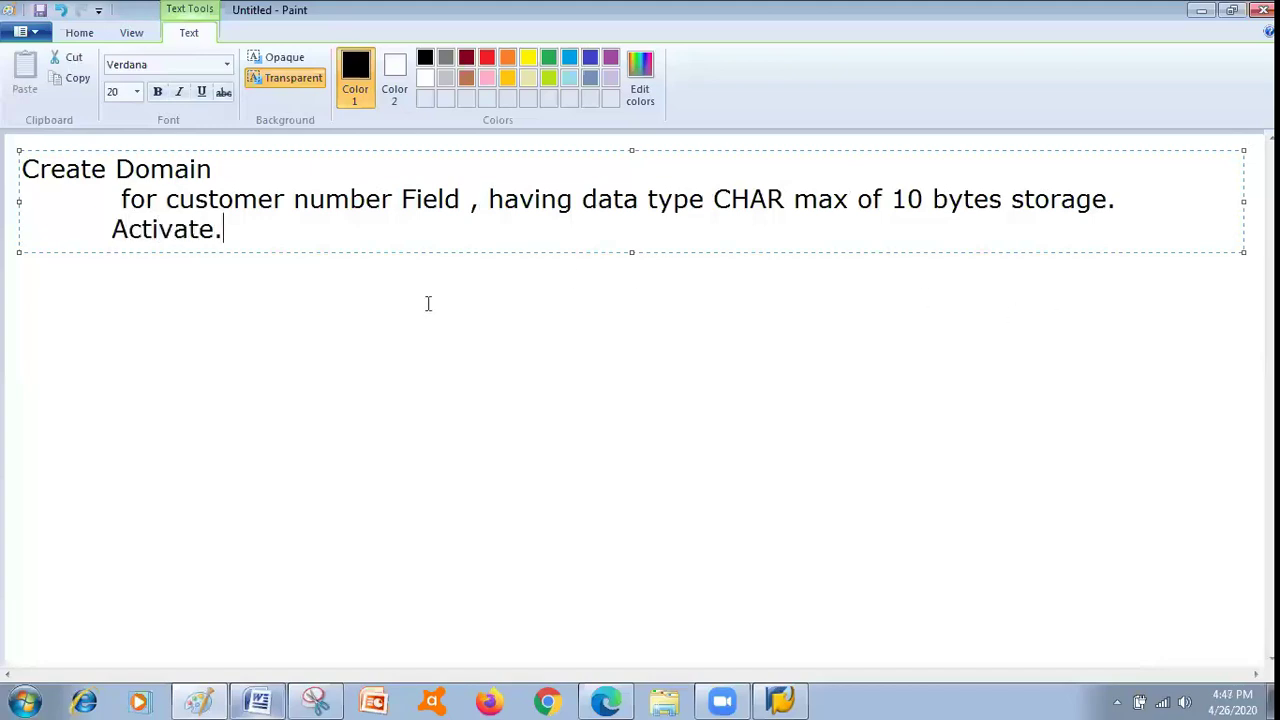
left_click(111, 229)
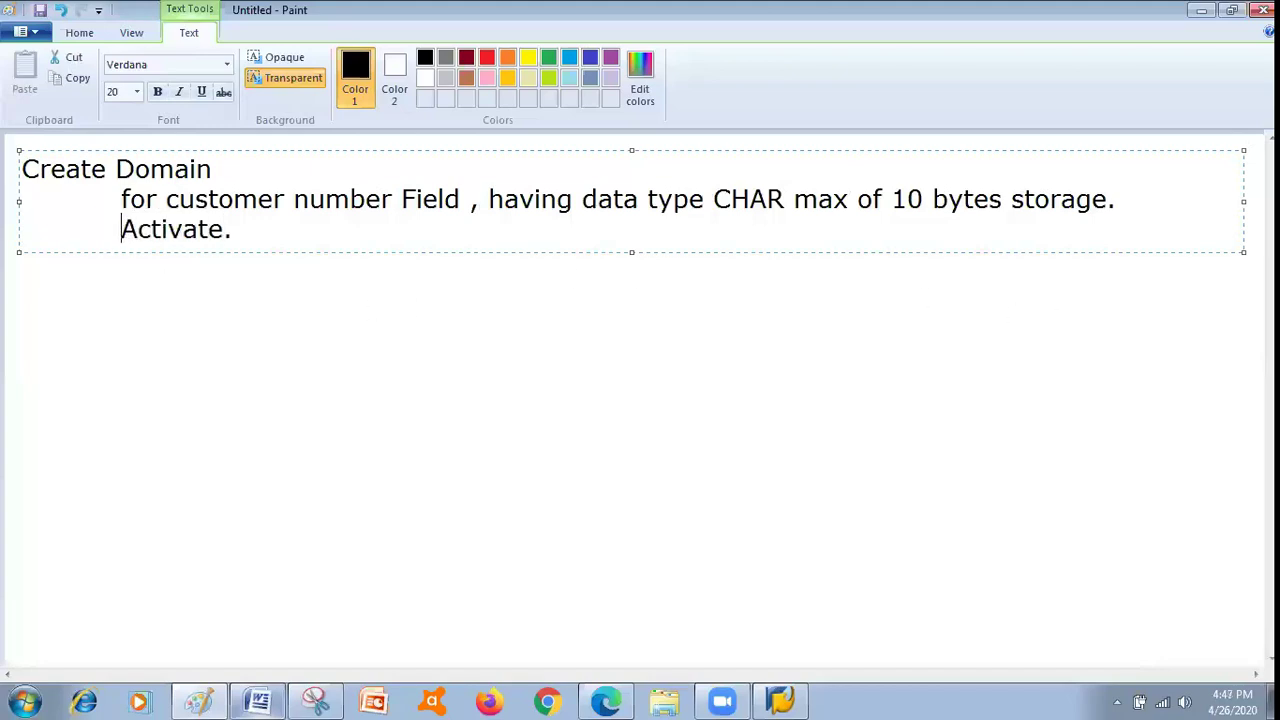
left_click(101, 322)
Select all three lines of the note with a rectangular selection
left_click(123, 75)
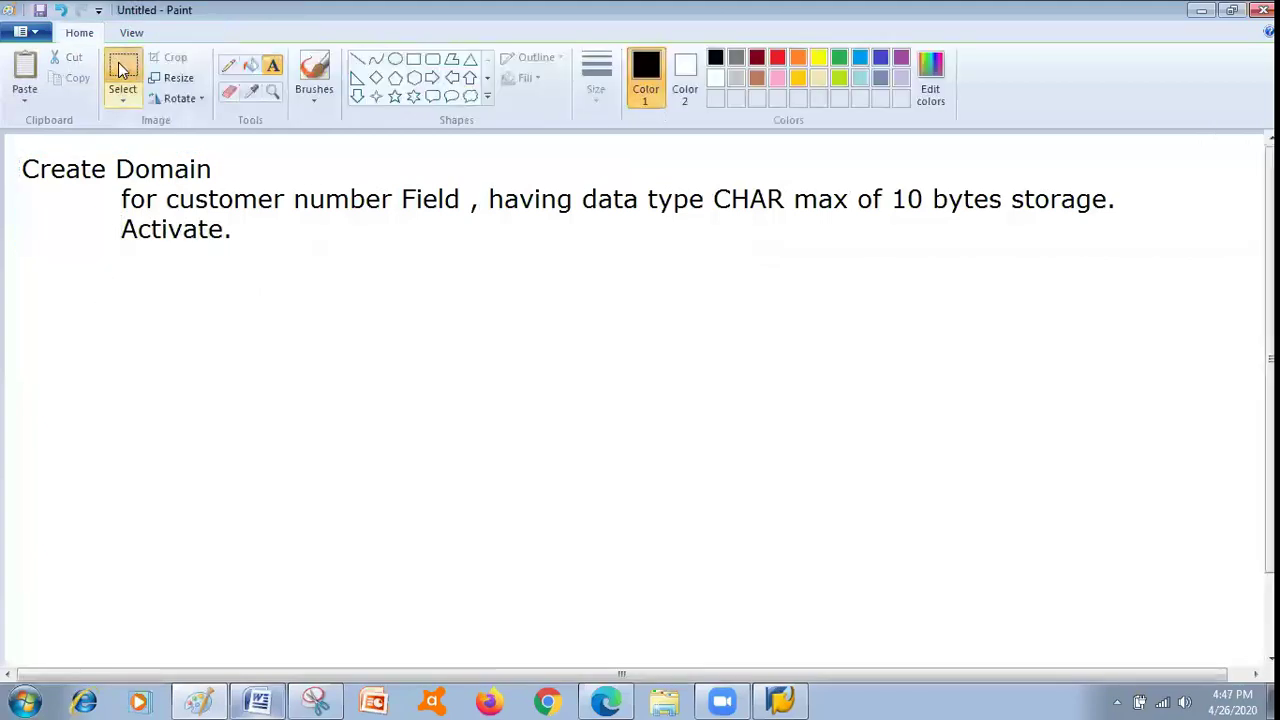
left_click_drag(8, 152, 144, 195)
mouse_move(230, 218)
left_mouse_down()
mouse_move(737, 254)
mouse_move(1154, 260)
left_mouse_up()
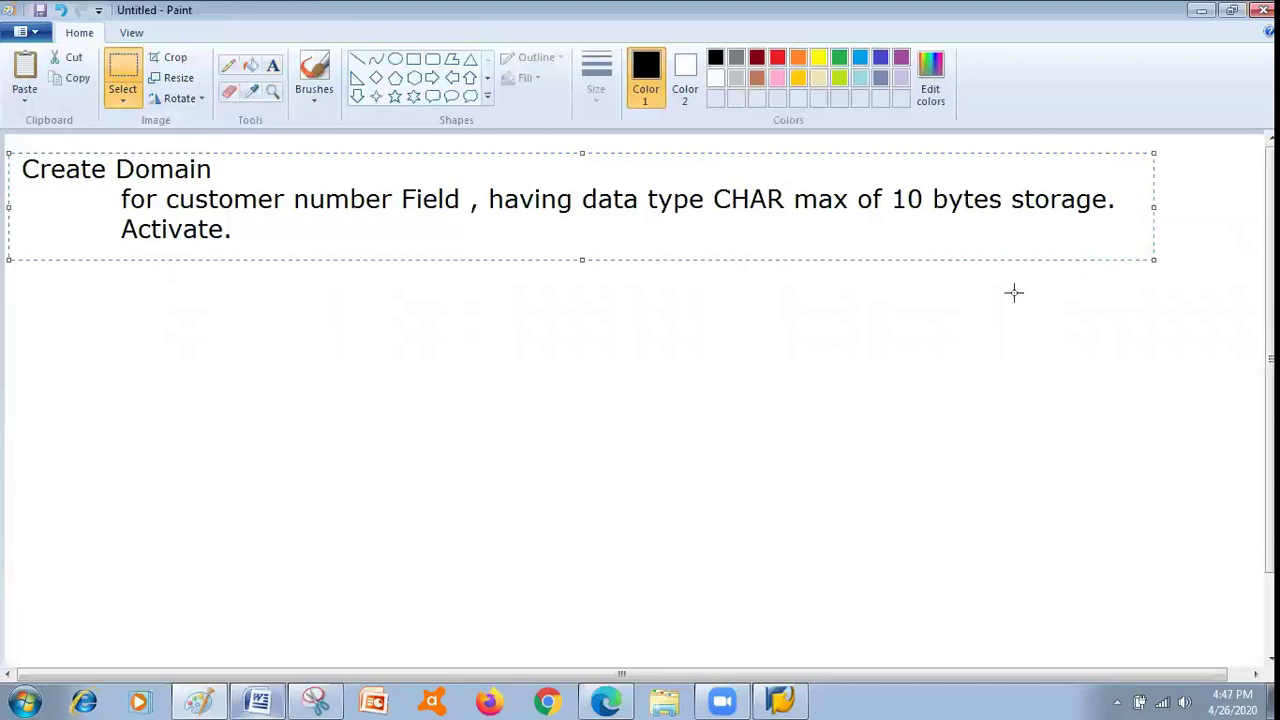
left_click(257, 699)
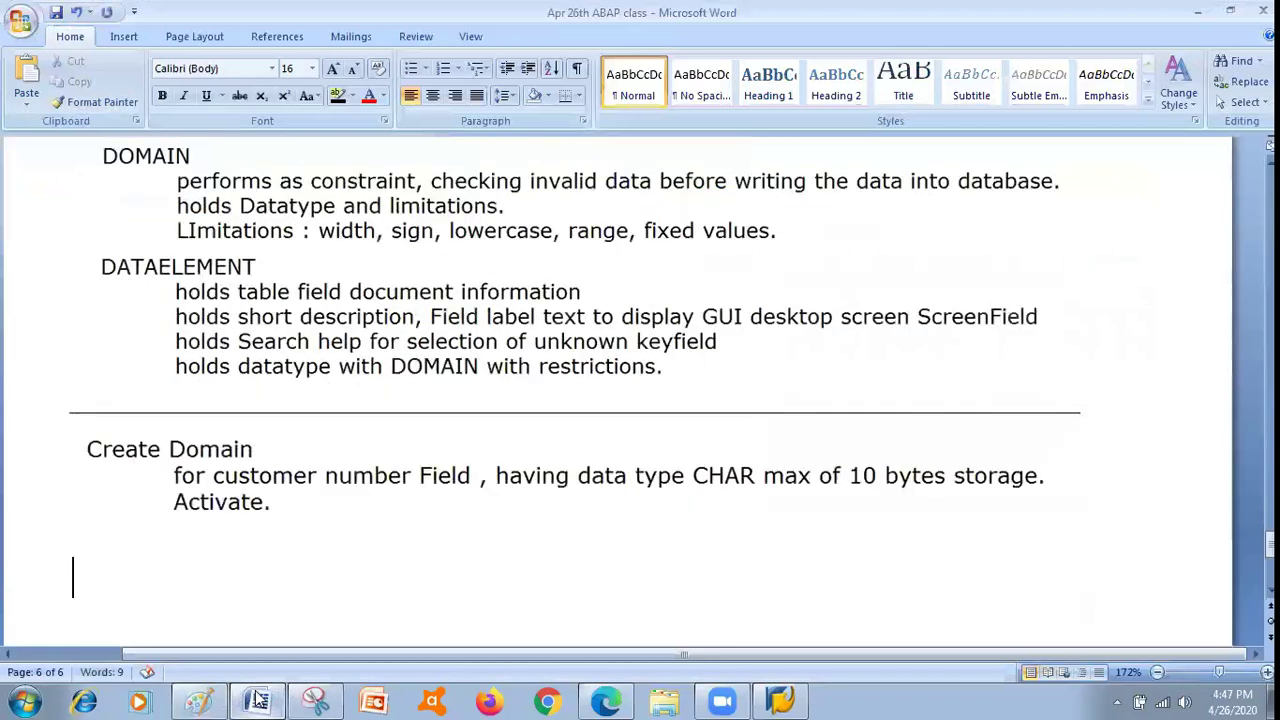
Start the notes with 'STEP 1. desktop, select SapGui Logon pad'
type("step")
key("Caps_Lock")
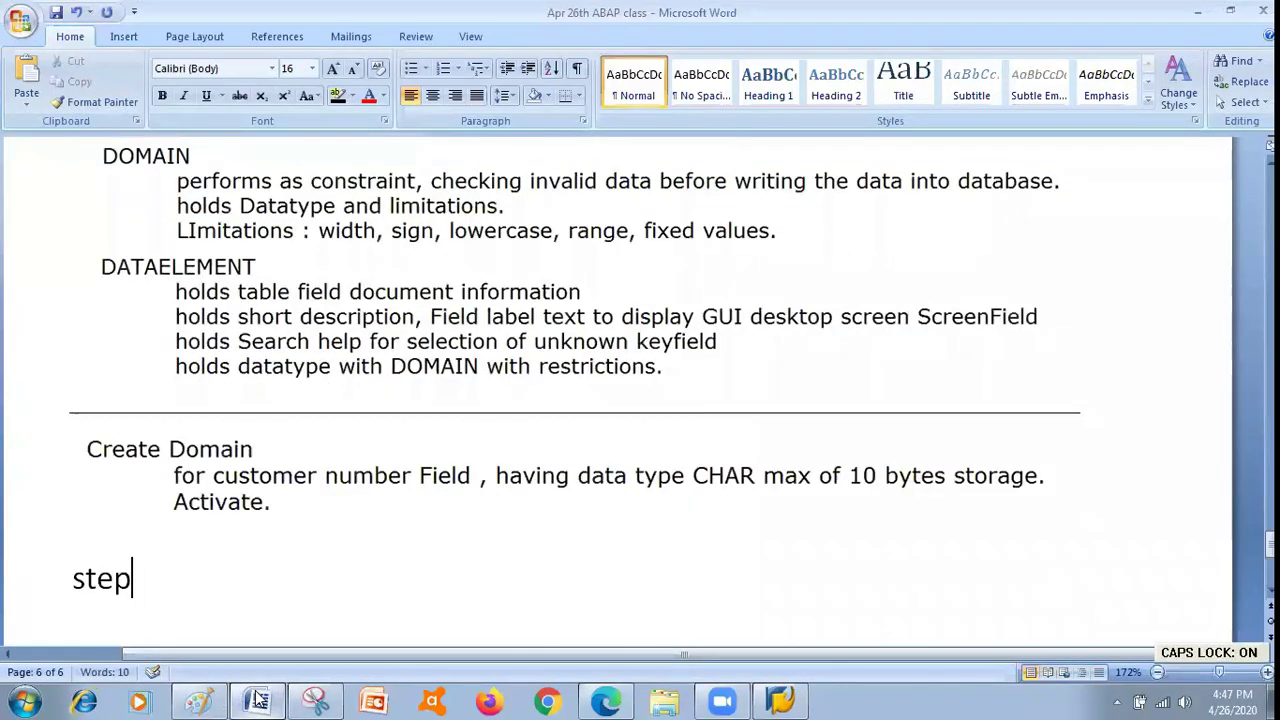
type("1.")
key("Caps_Lock")
type("des")
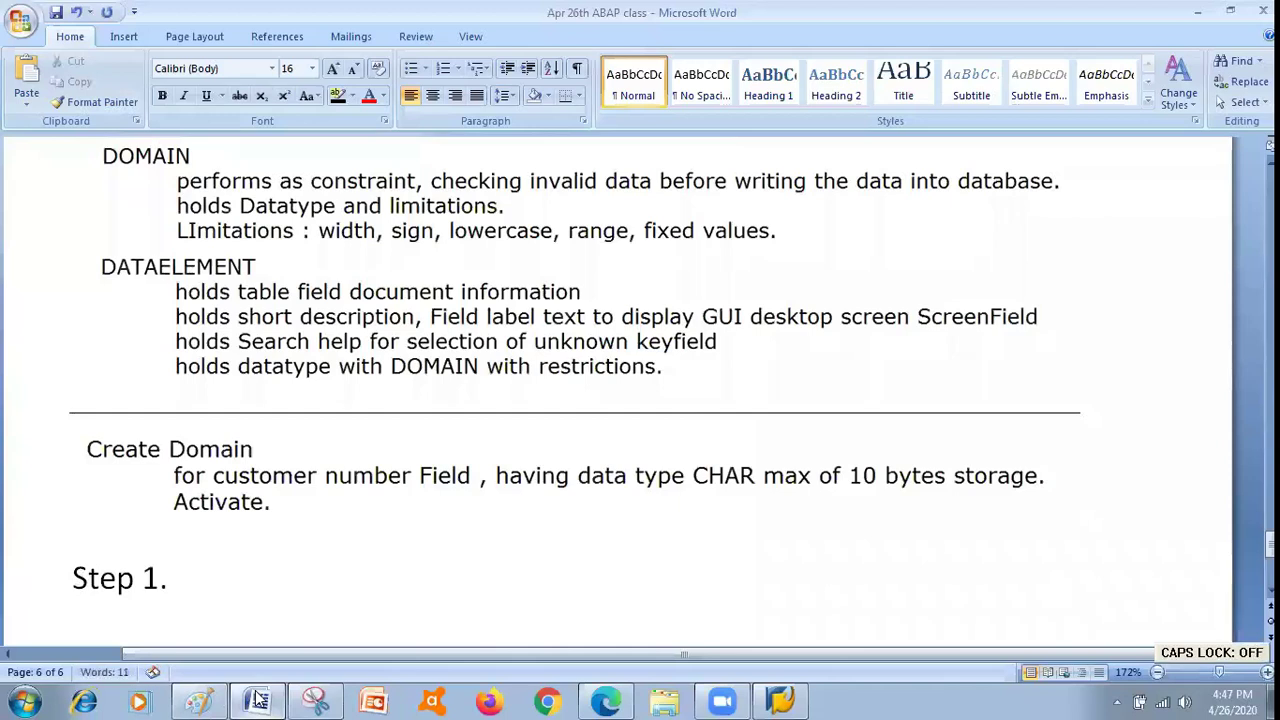
type("ktop ")
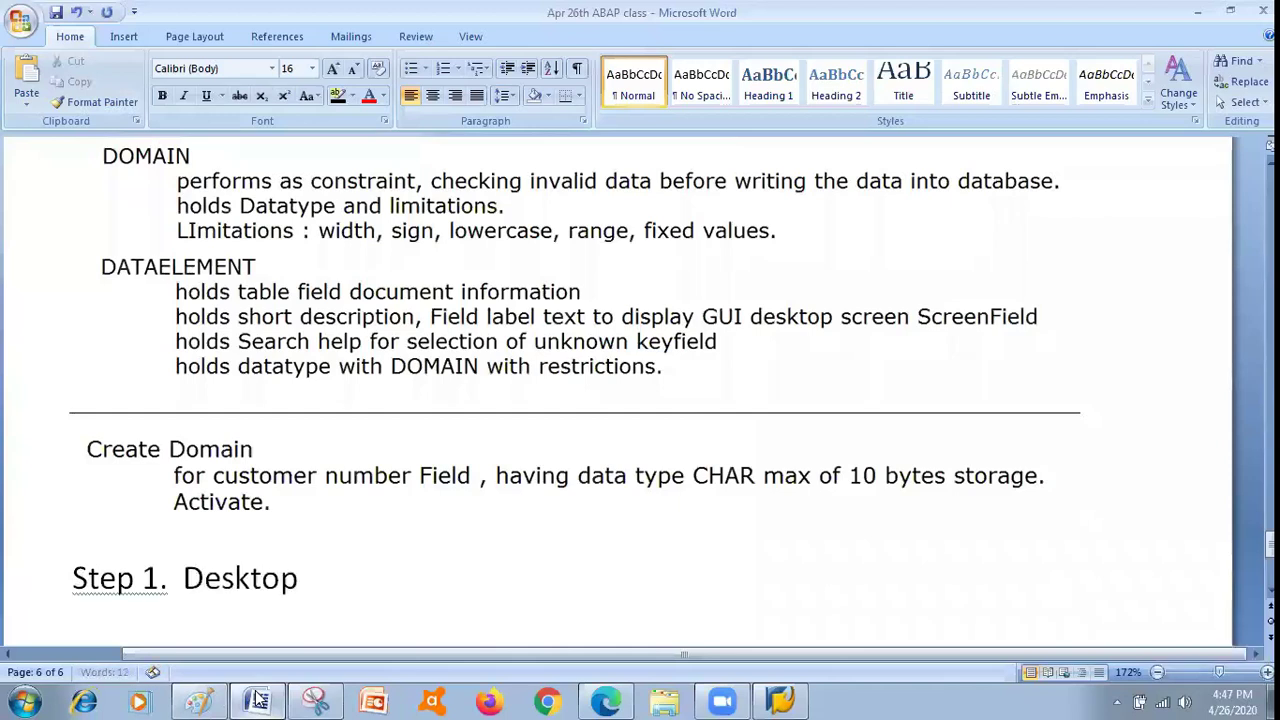
type(", select")
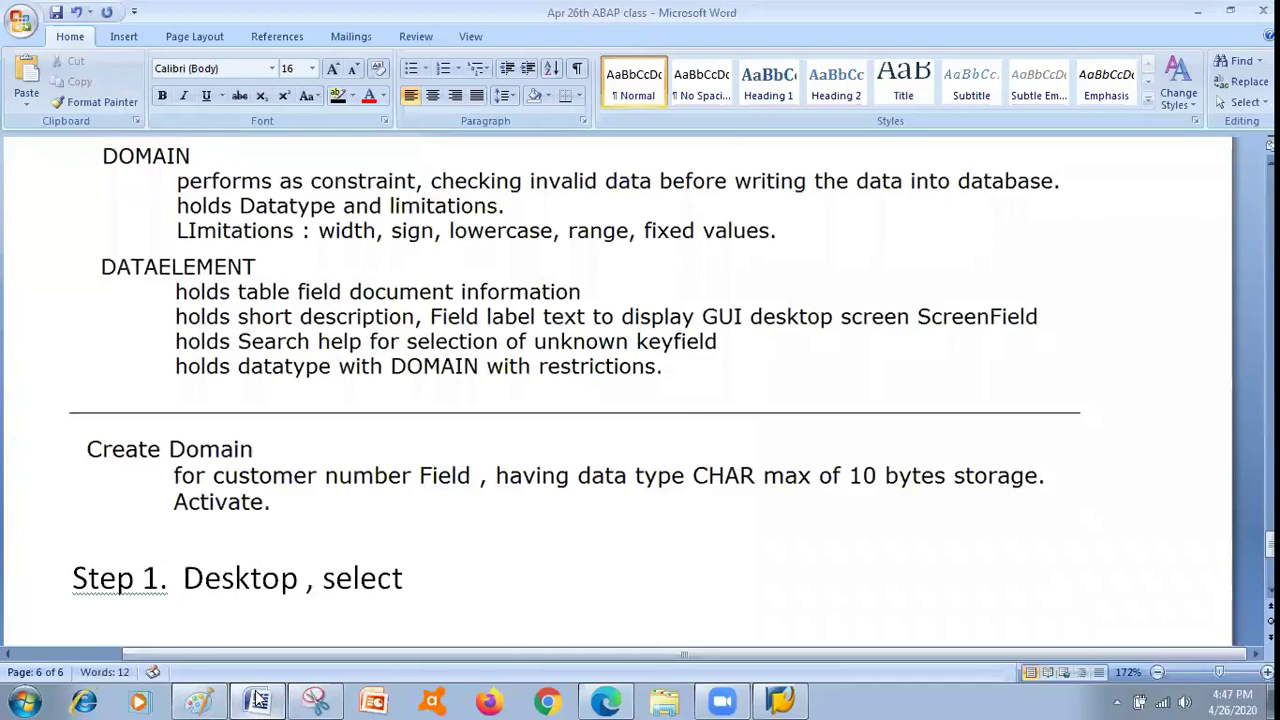
type(" SapGui")
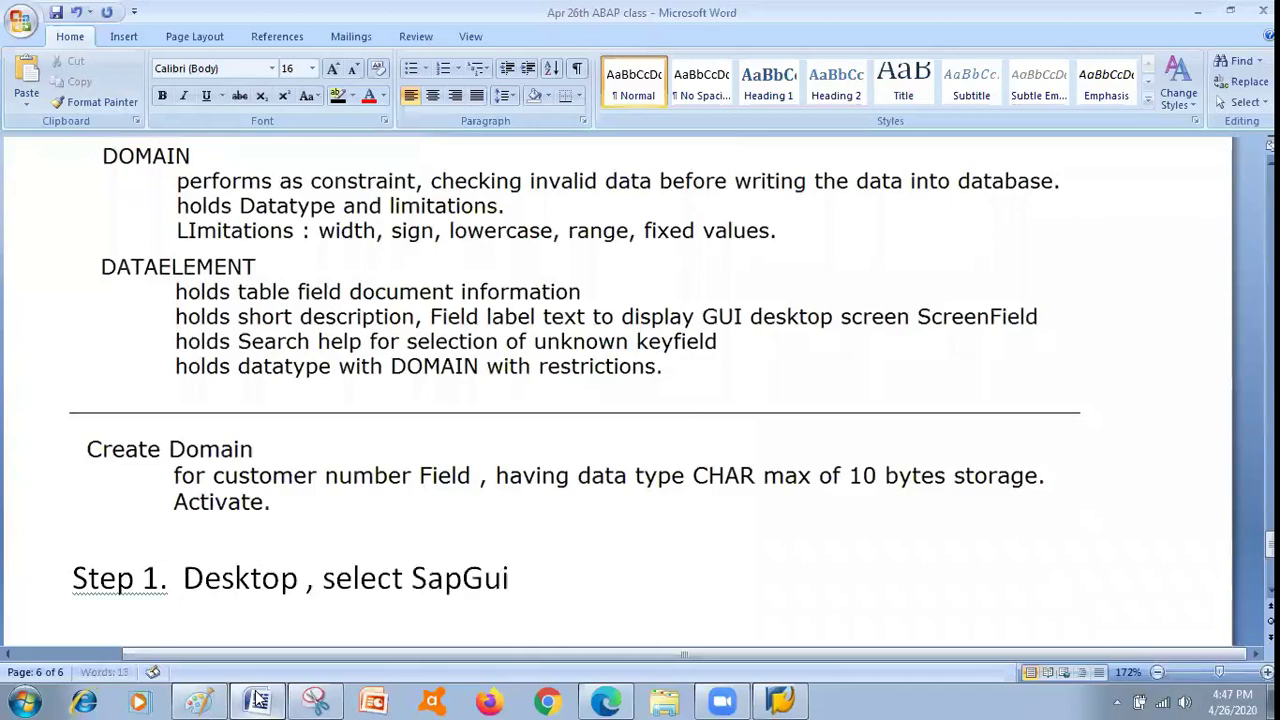
type(" Logon pad")
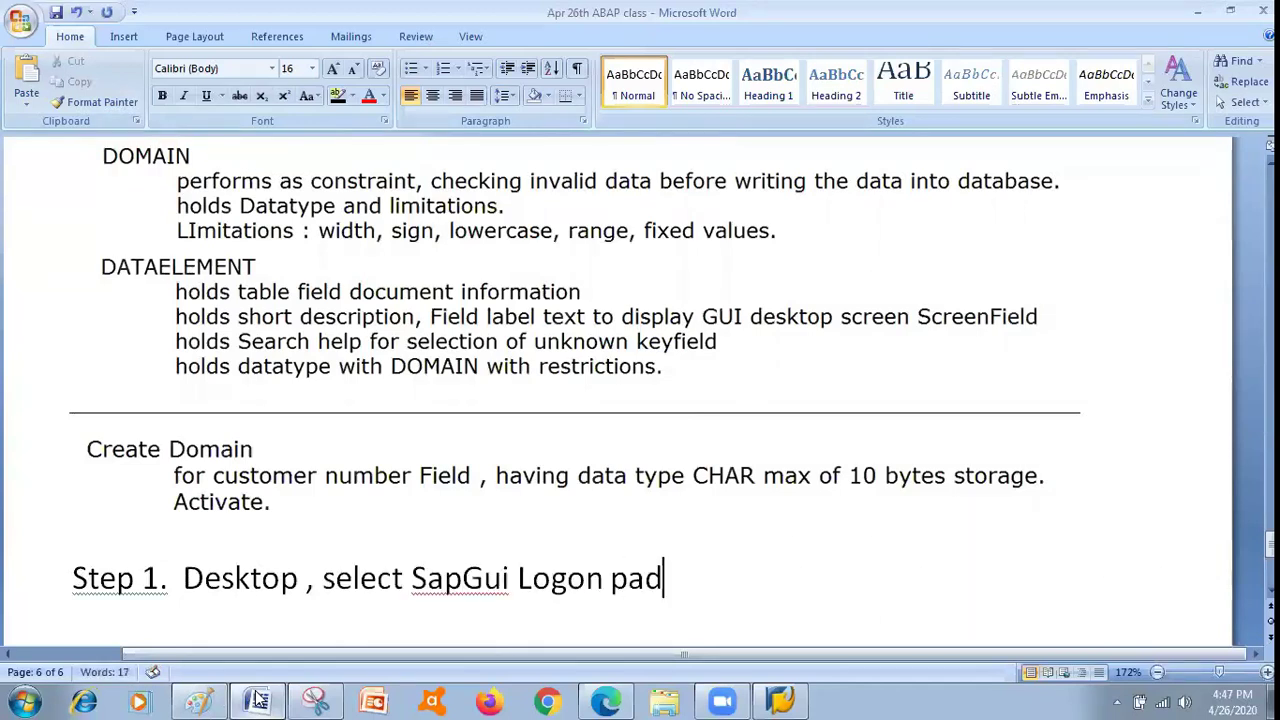
key("Return")
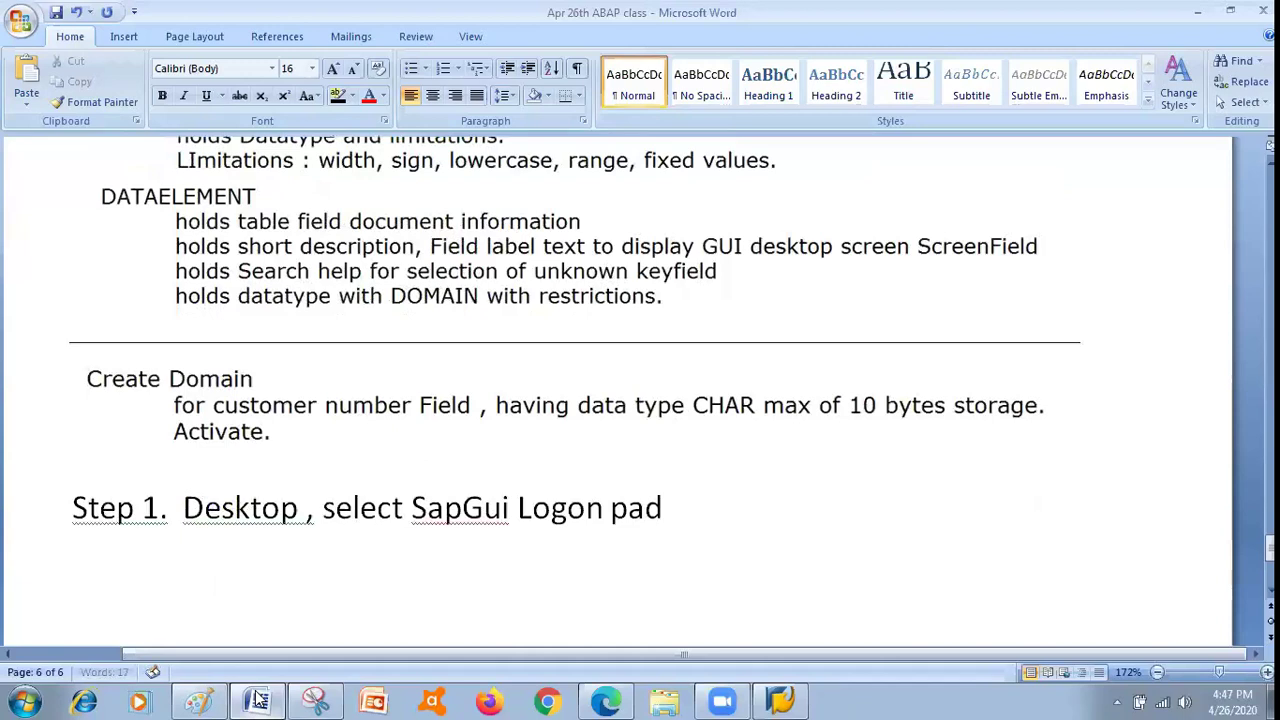
Add 'provide login details' and an indented 'In Sap Menu Gate way (drop down list)' line
type("provide log")
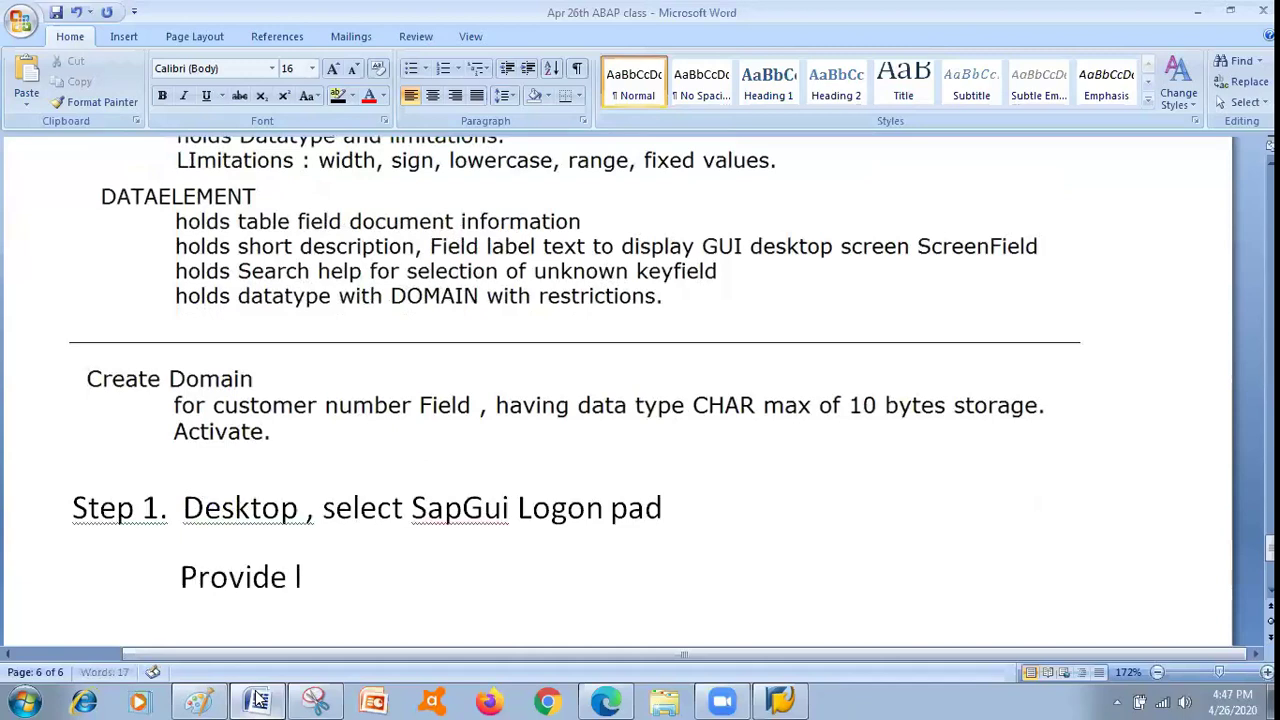
type("in details,")
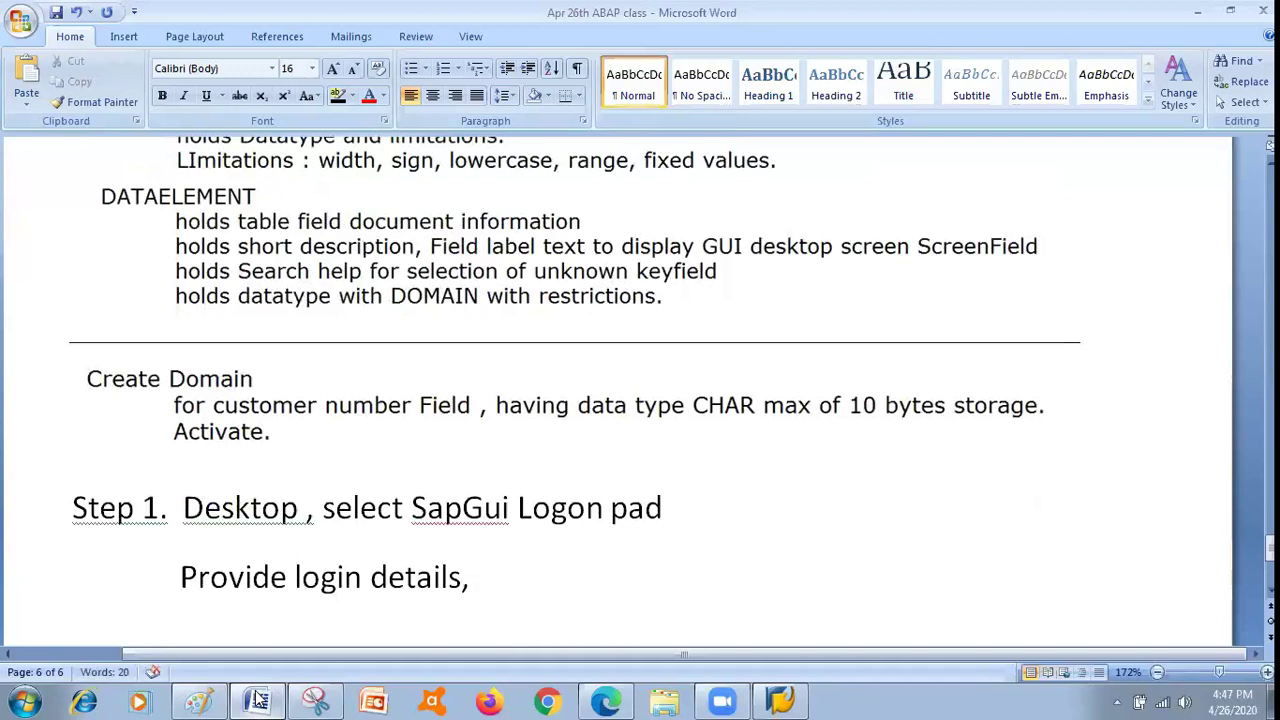
key("BackSpace")
key("Return")
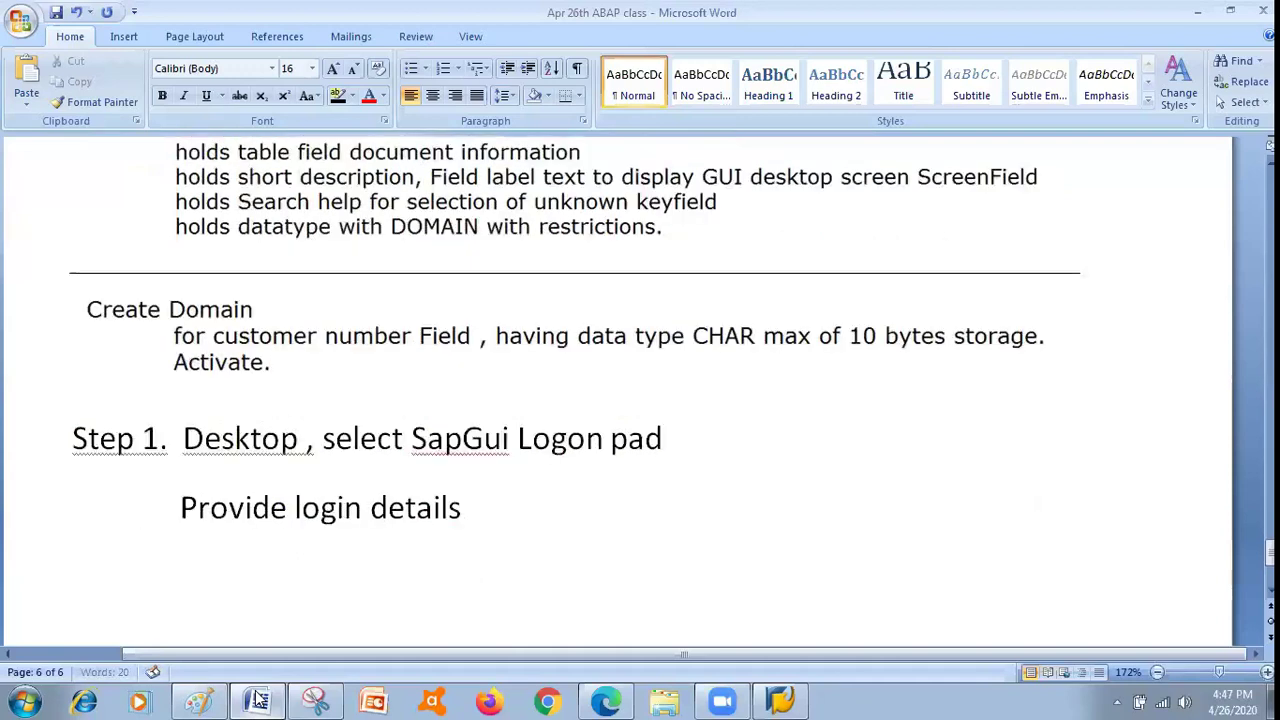
key("Tab")
type("In Sap ")
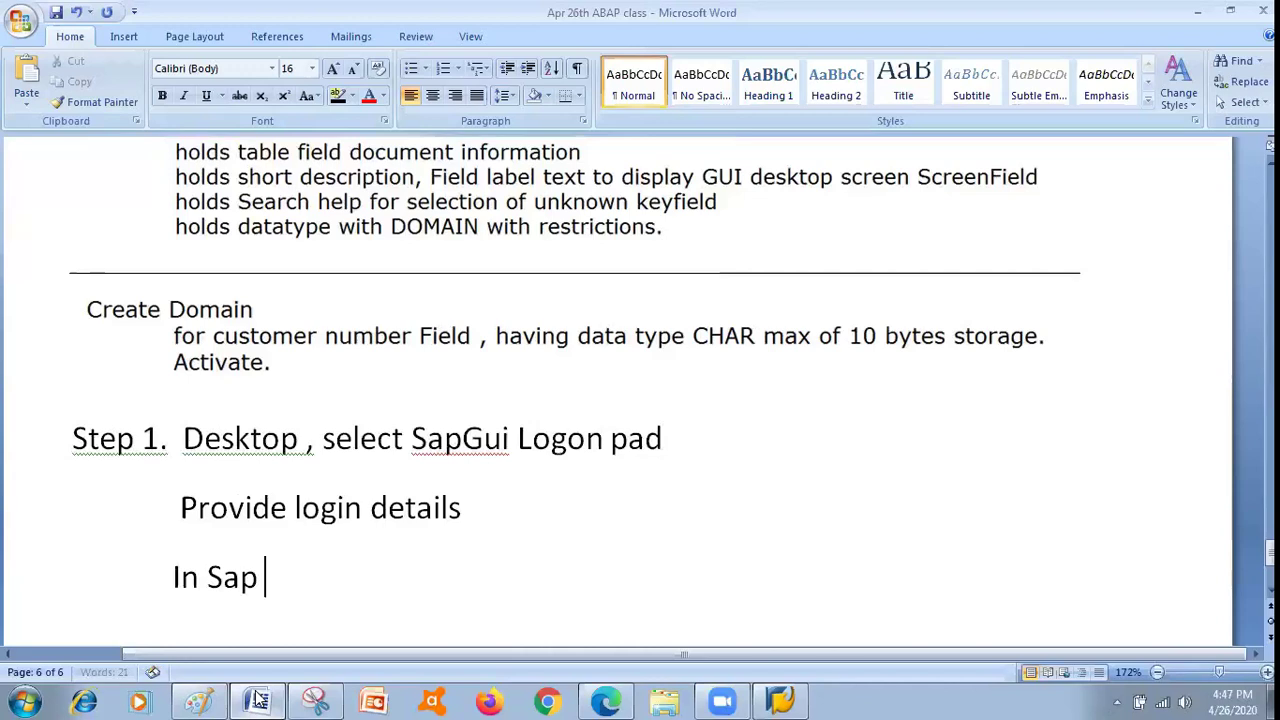
type("Menu Ga")
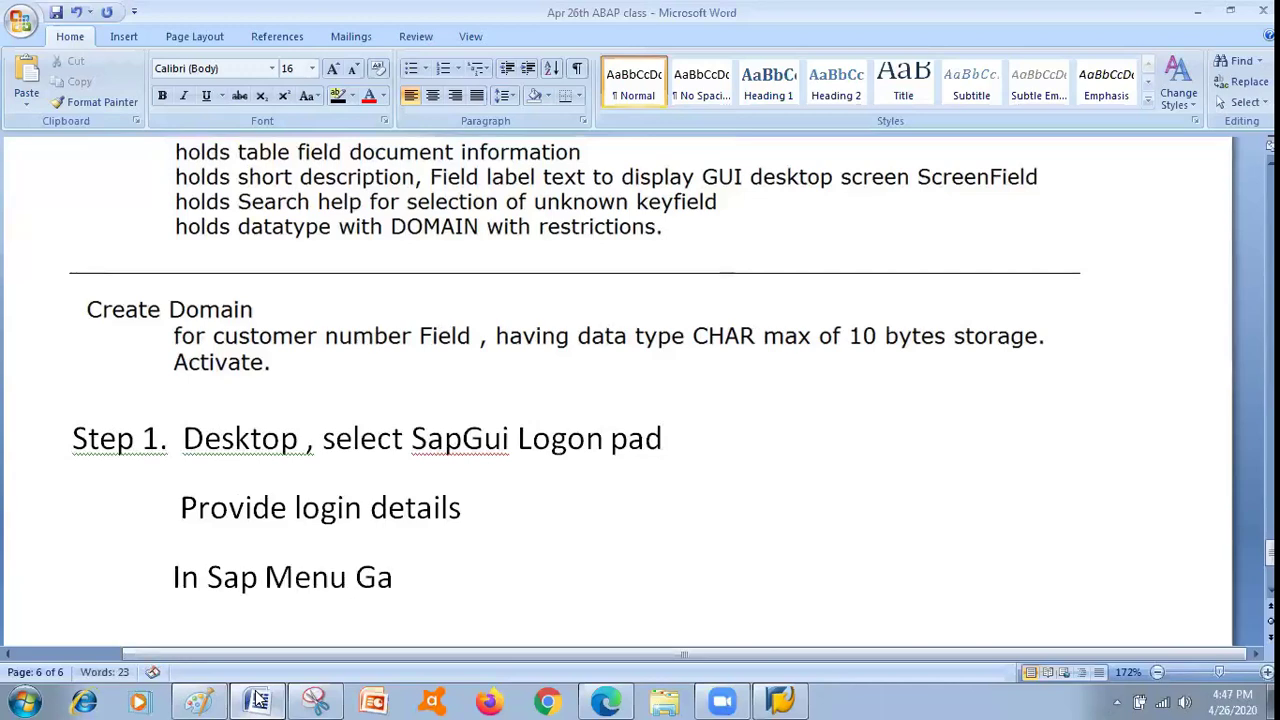
type("te way")
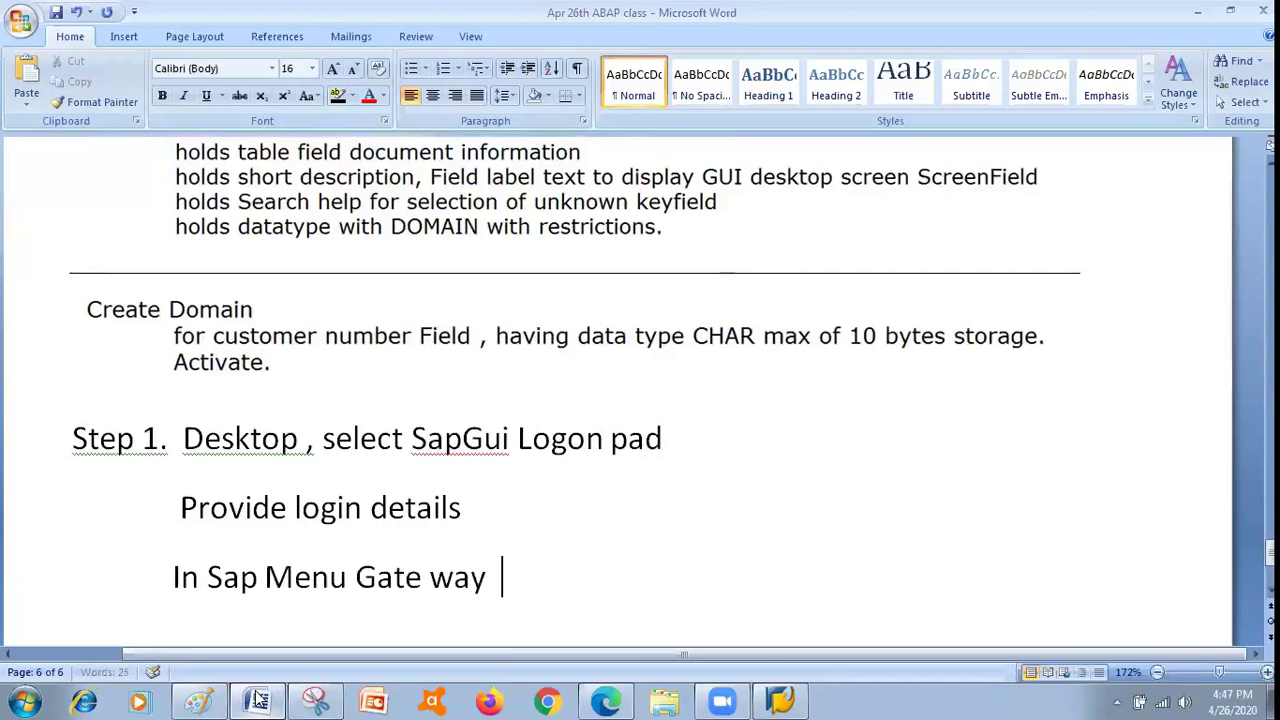
type("  (drop down")
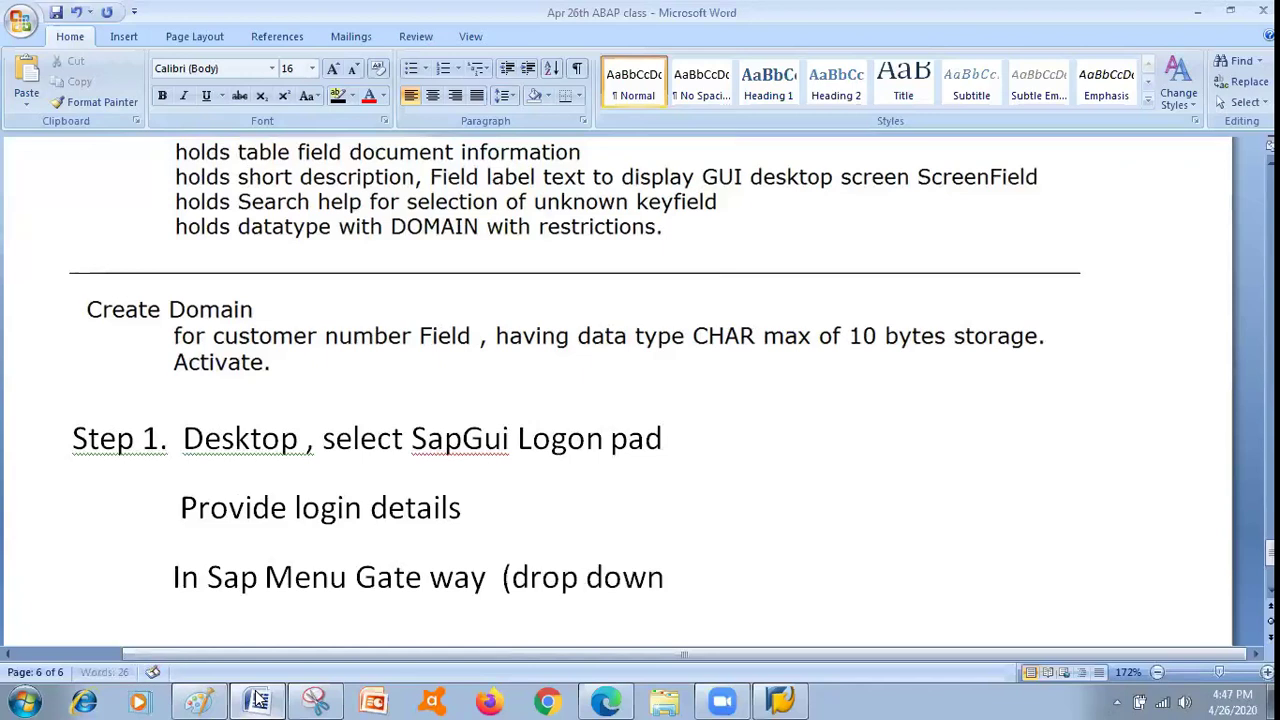
type(" list")
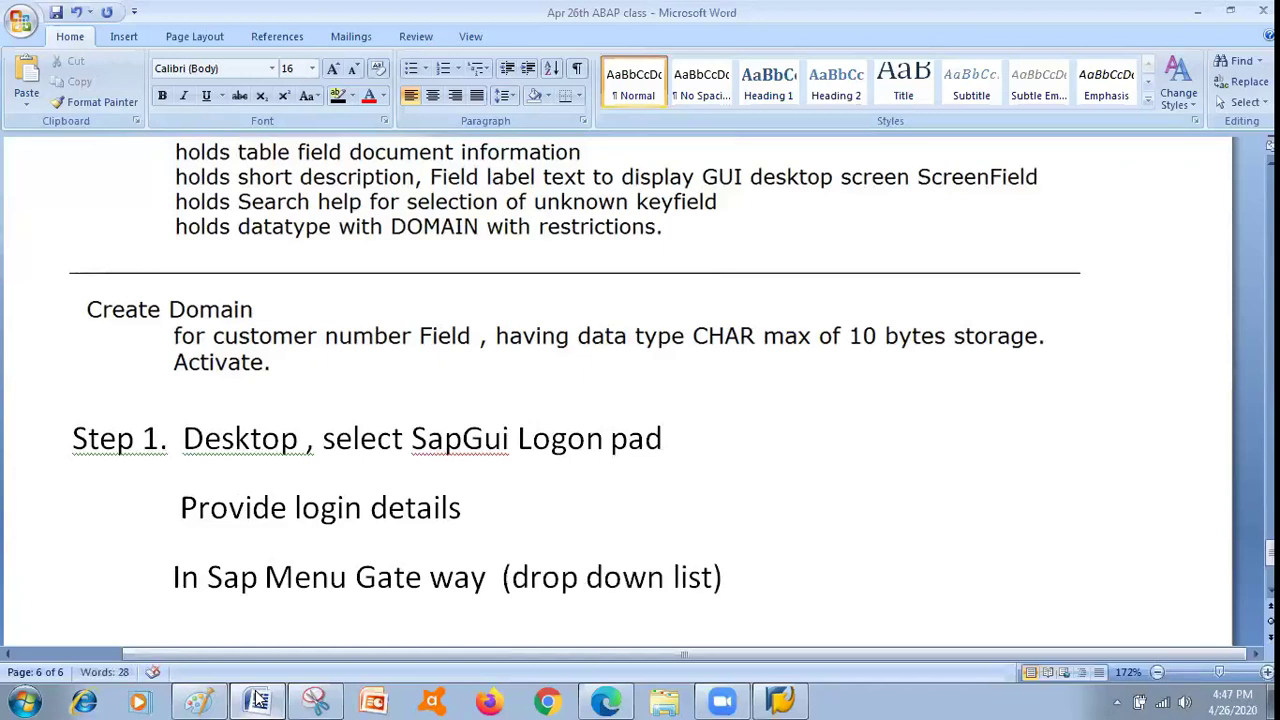
type(") p")
key("BackSpace")
key("BackSpace")
key("Return")
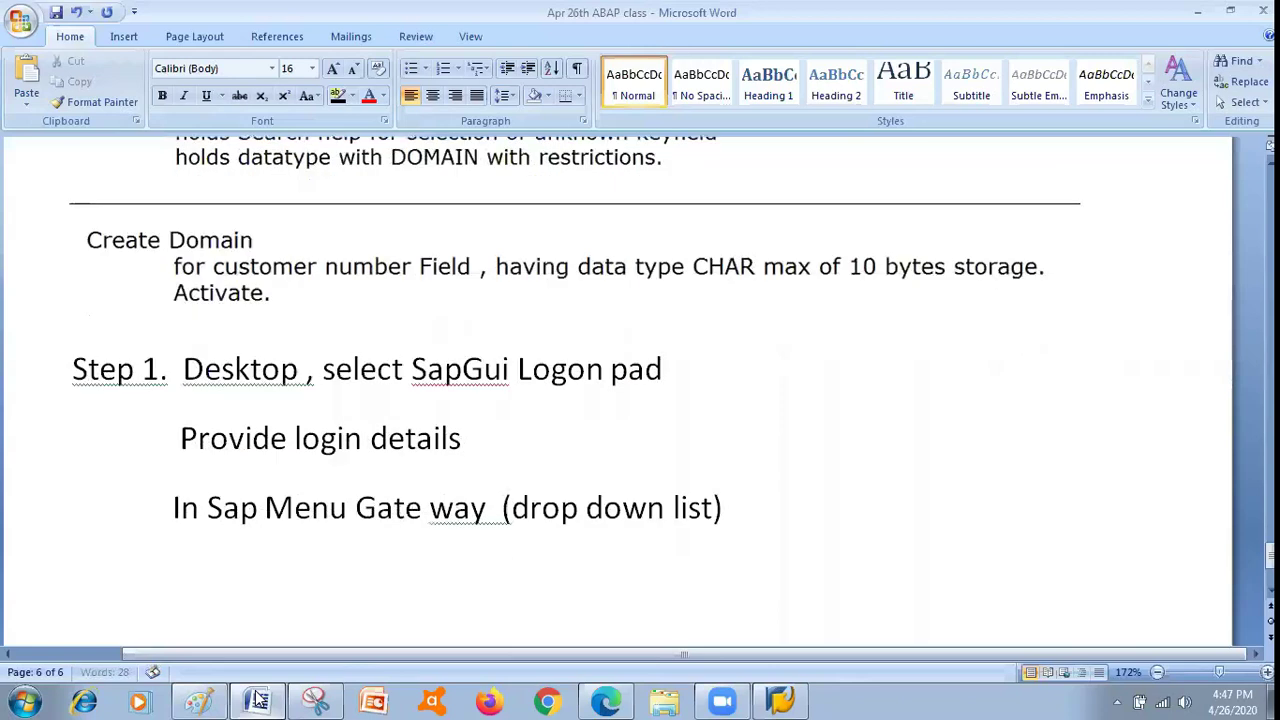
Add the line 'execute Tcode SE11'
type("execute Tcode")
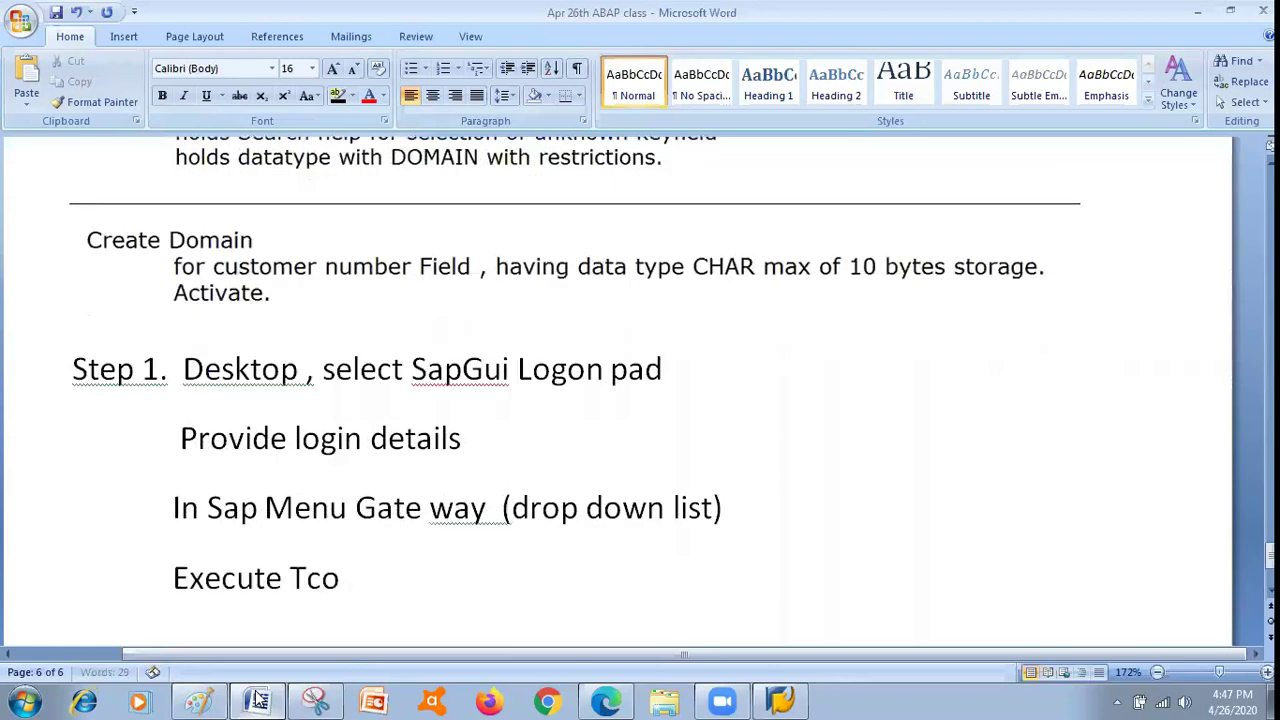
key("Caps_Lock")
type("SE11")
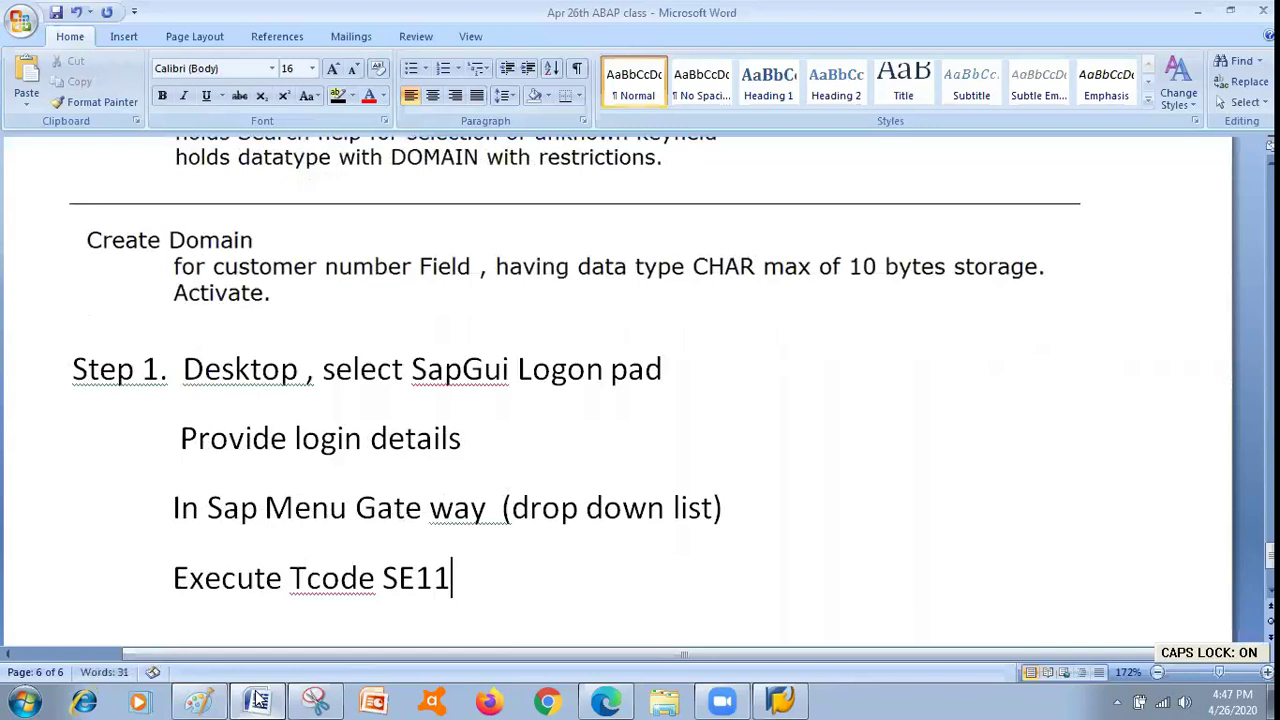
key("Return")
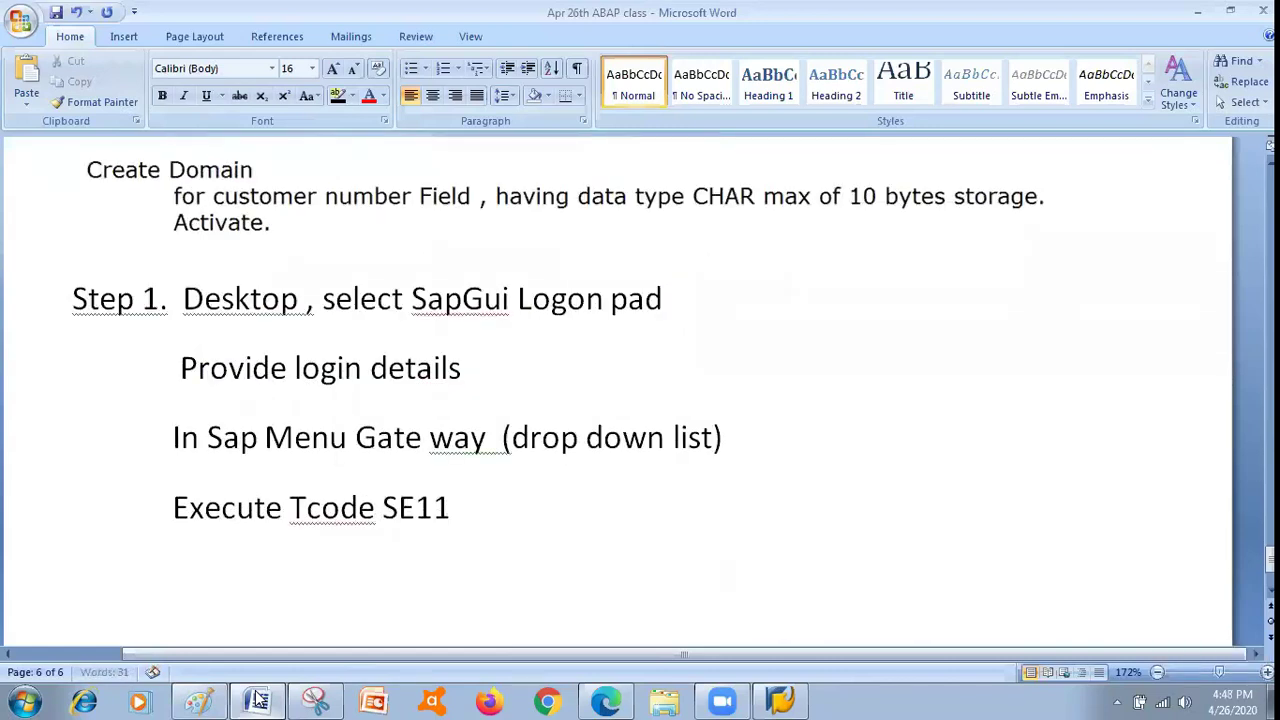
Add 'select Radiobutton Domain and provide Domain name as ZMDM1', with ZMDM1 on its own line
type("SELCT")
key("Caps_Lock")
key("BackSpace")
key("BackSpace")
key("BackSpace")
key("BackSpace")
key("BackSpace")
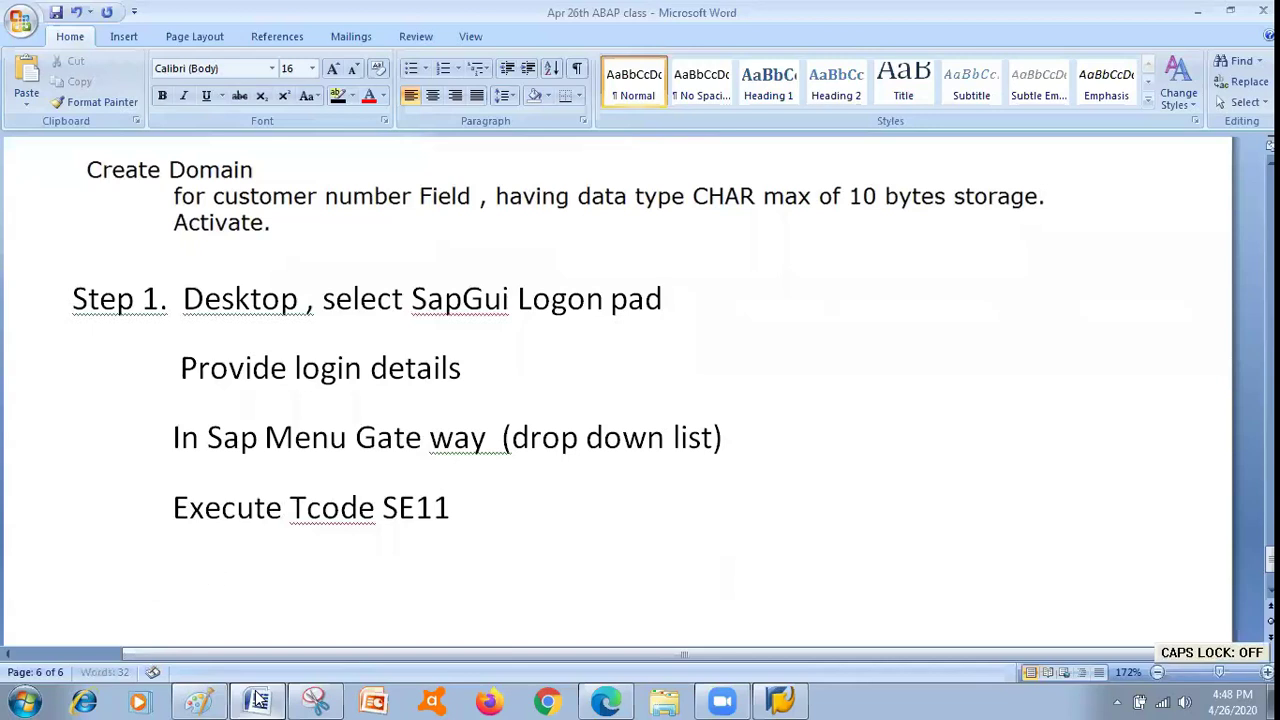
type("select Radiobutt")
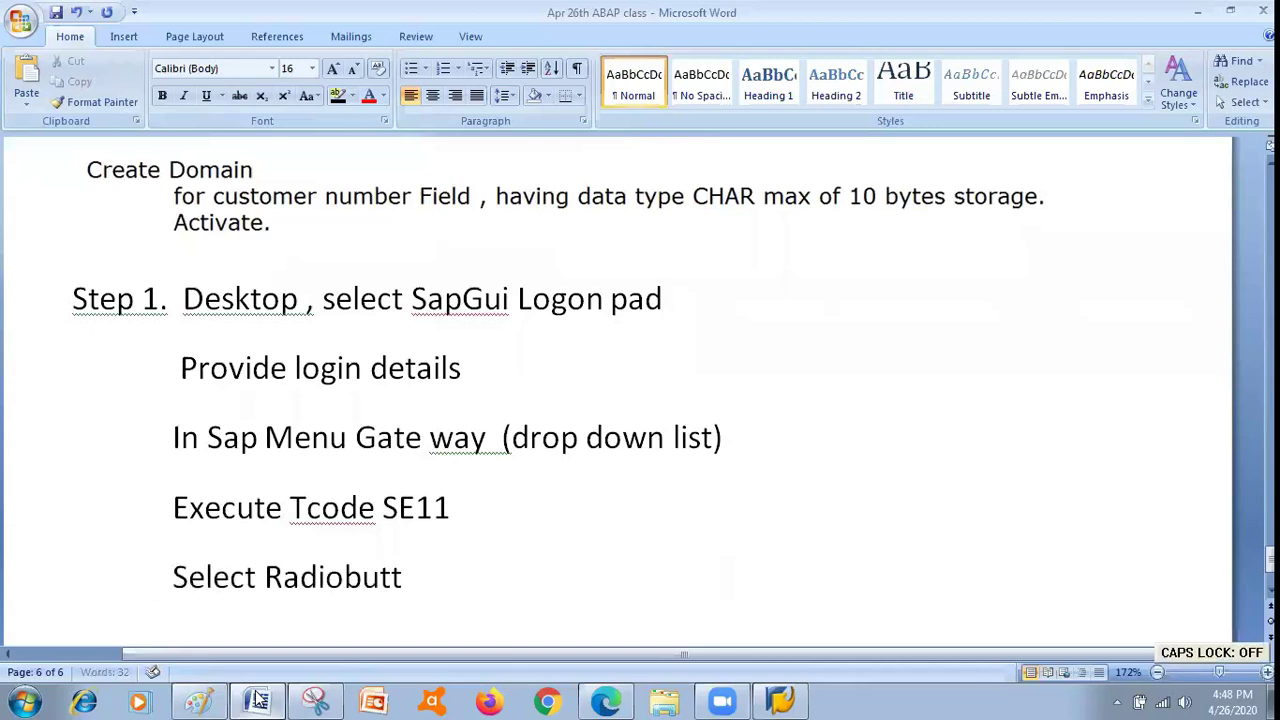
type("on  Domain ")
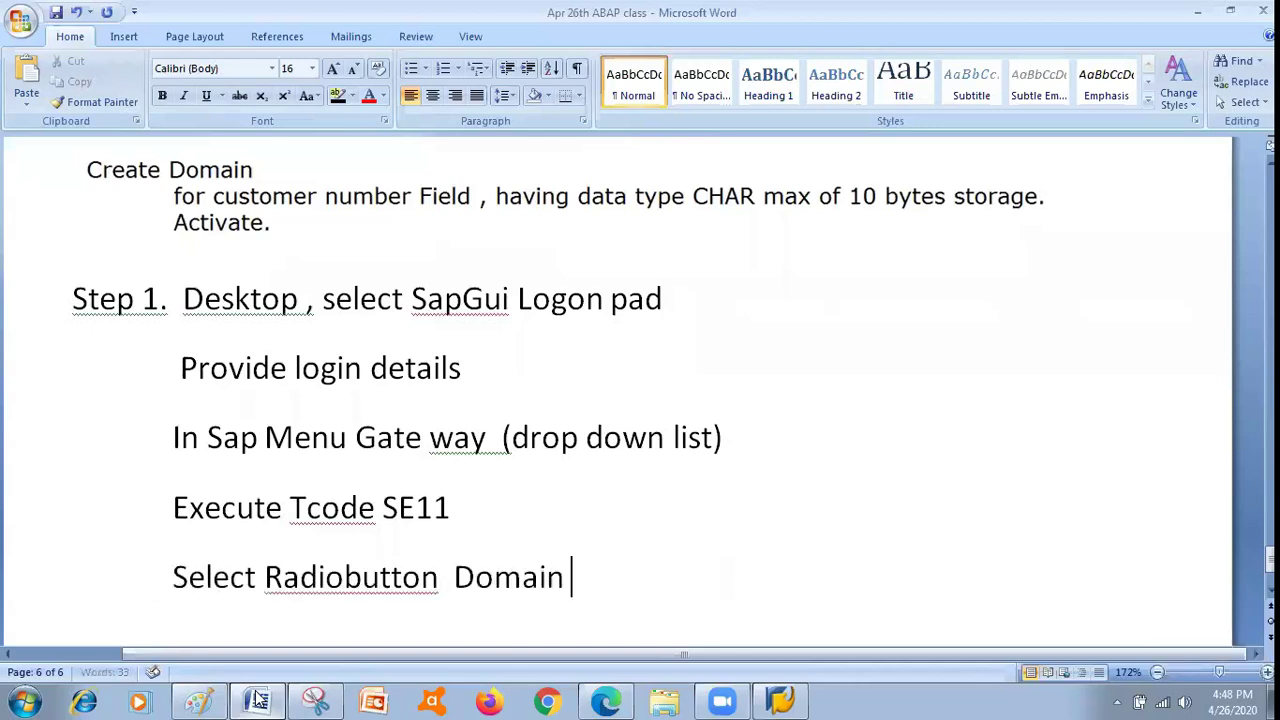
type("and provide")
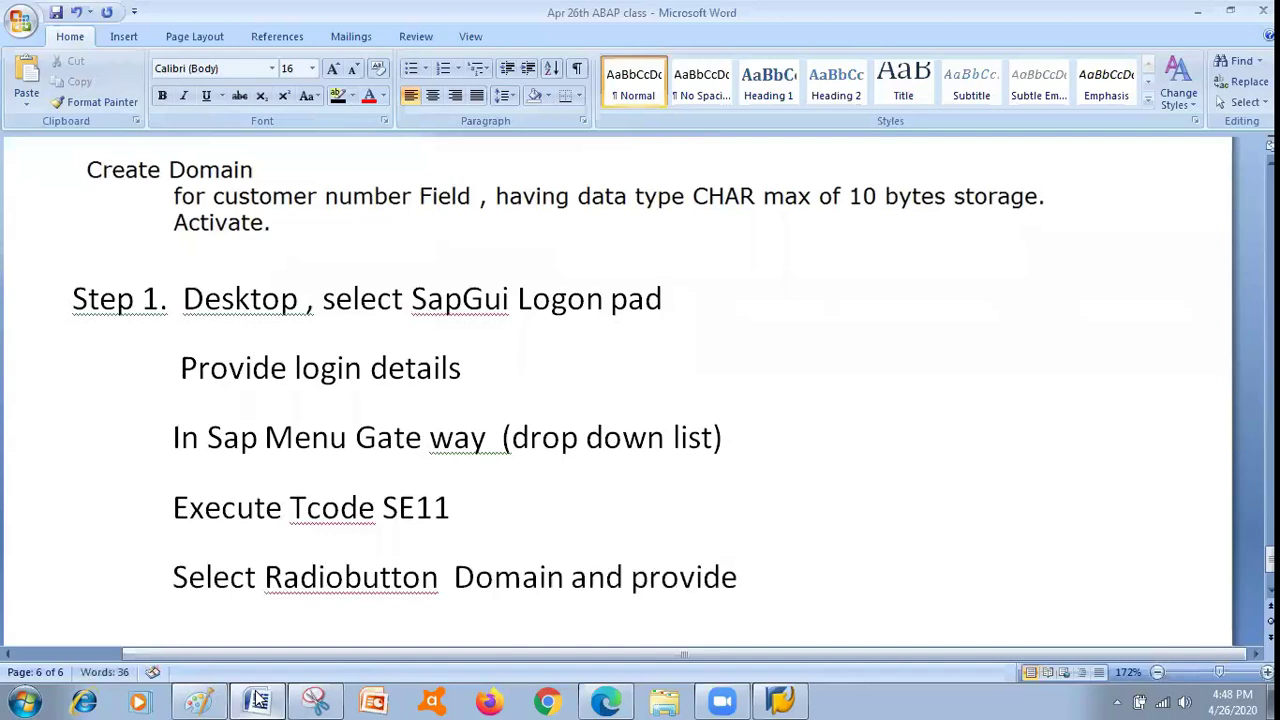
type(" Domai")
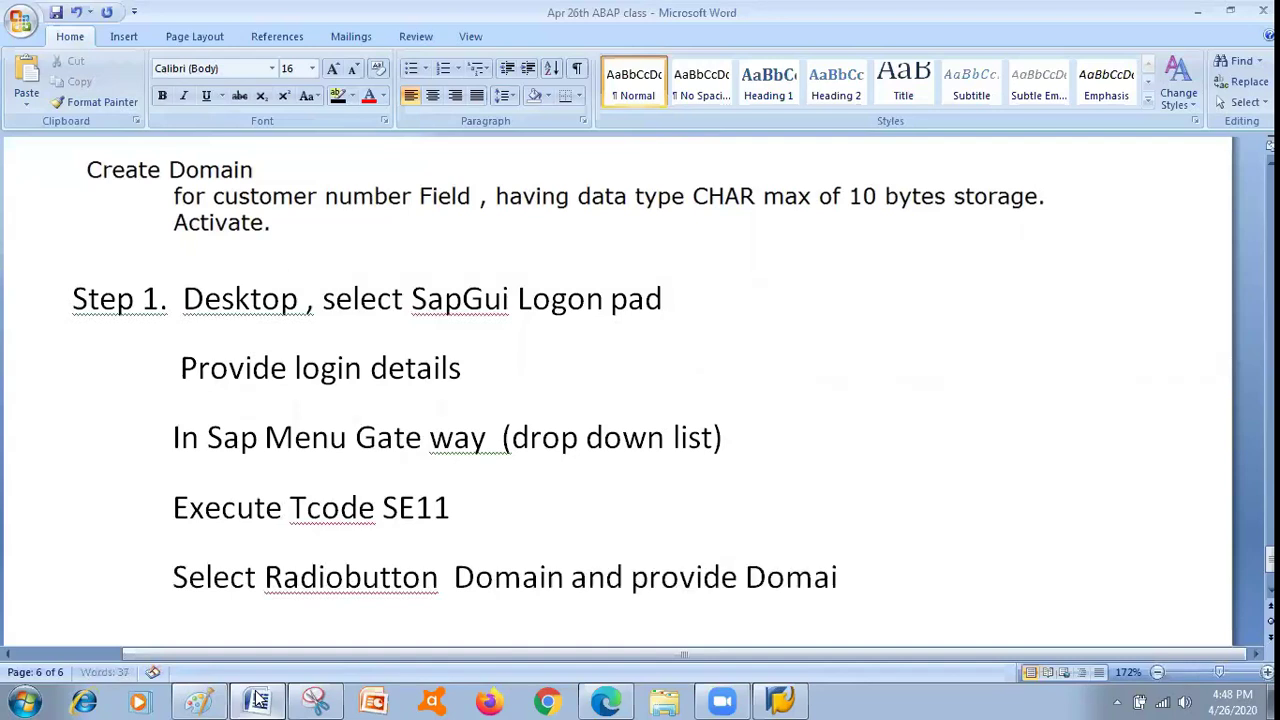
type("n name as")
key("Caps_Lock")
type("ZM")
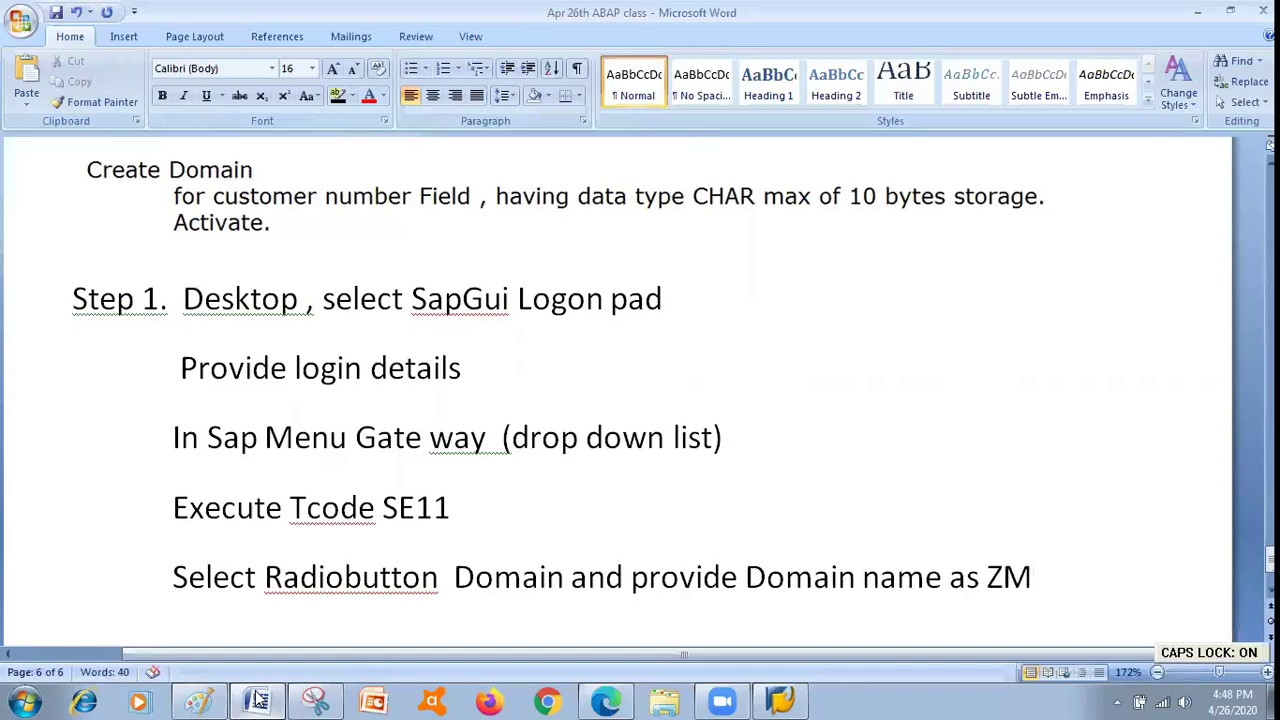
type("M")
key("BackSpace")
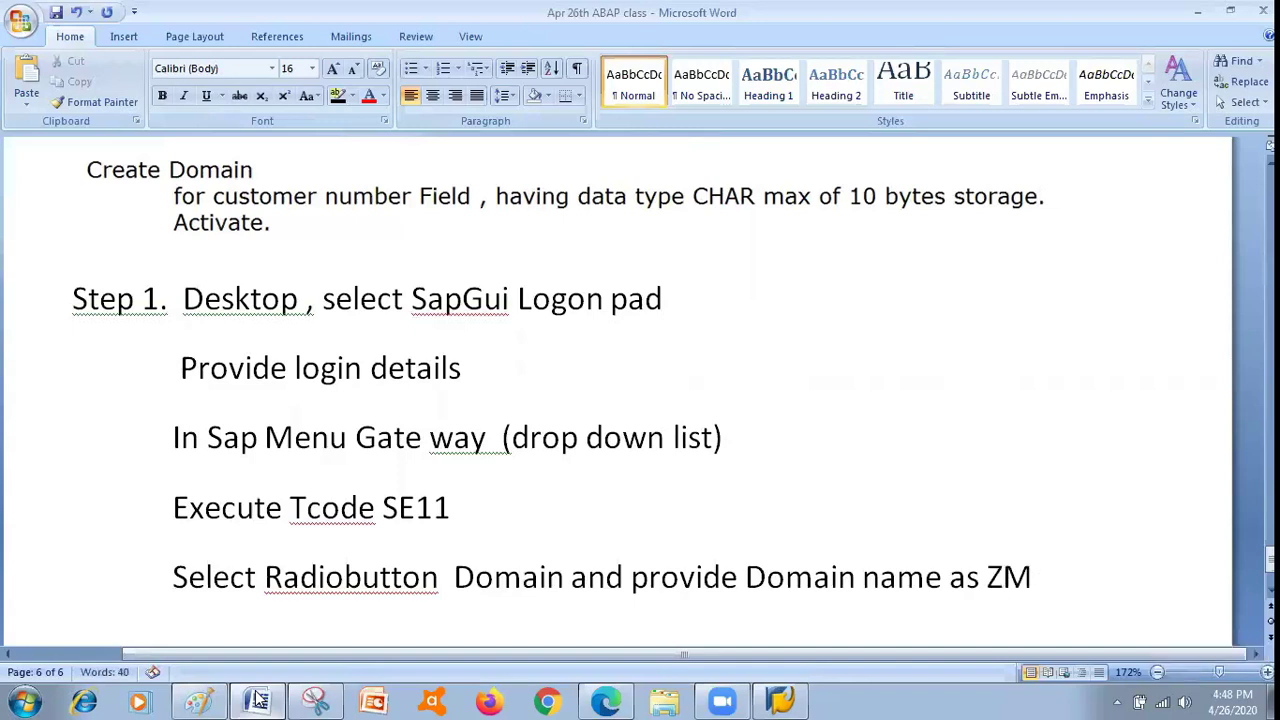
type("DM1")
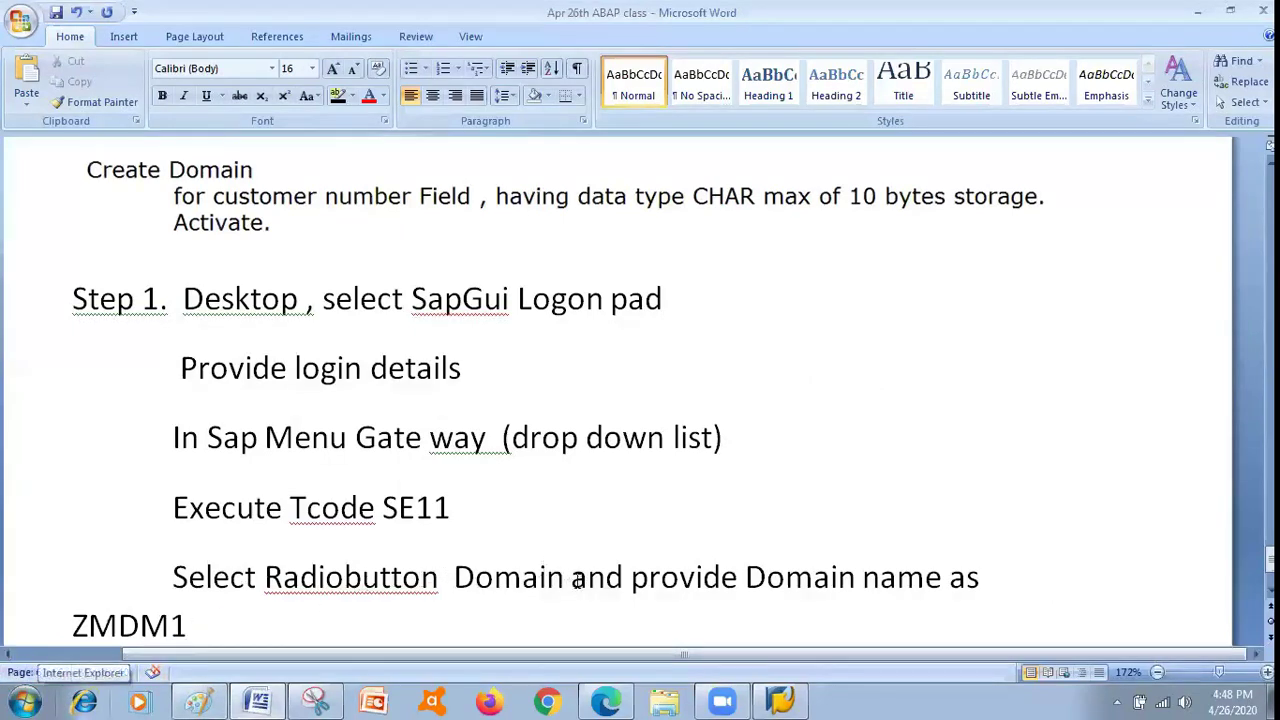
key("Return")
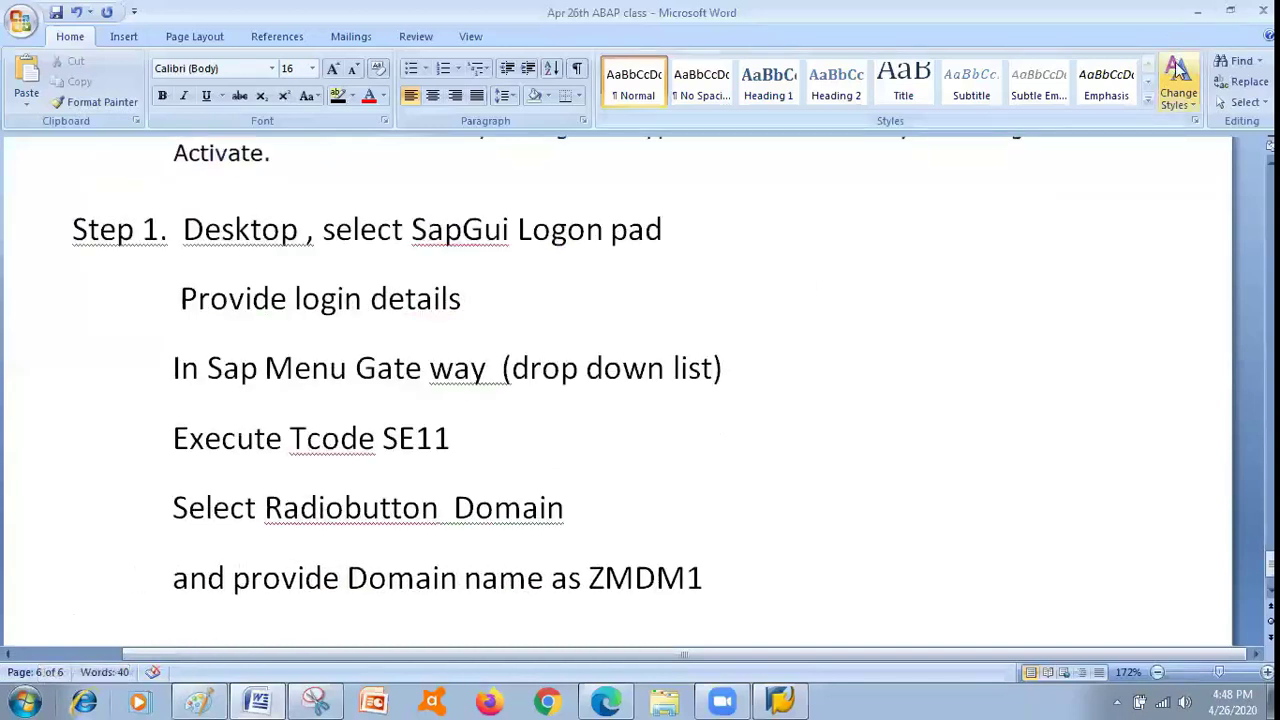
Add the line 'click on Create' below the ZMDM1 step
key("End")
key("Return")
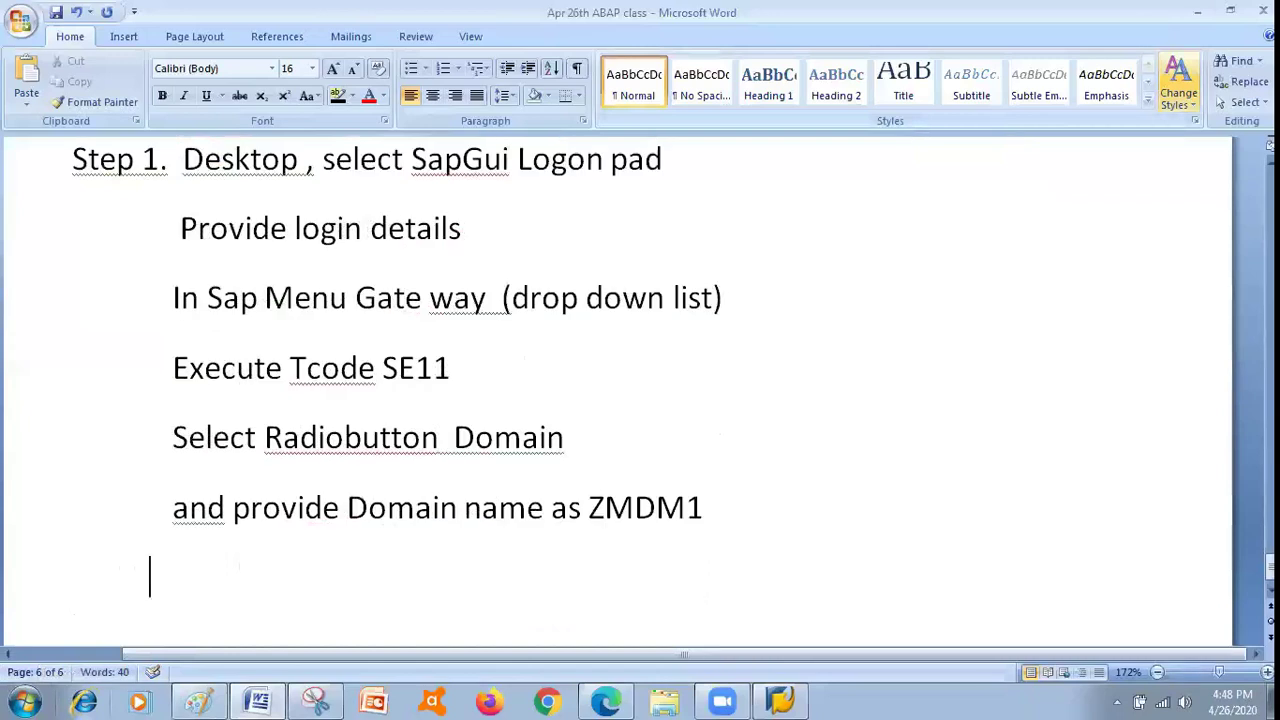
type("CLI")
key("Caps_Lock")
key("BackSpace")
key("BackSpace")
key("BackSpace")
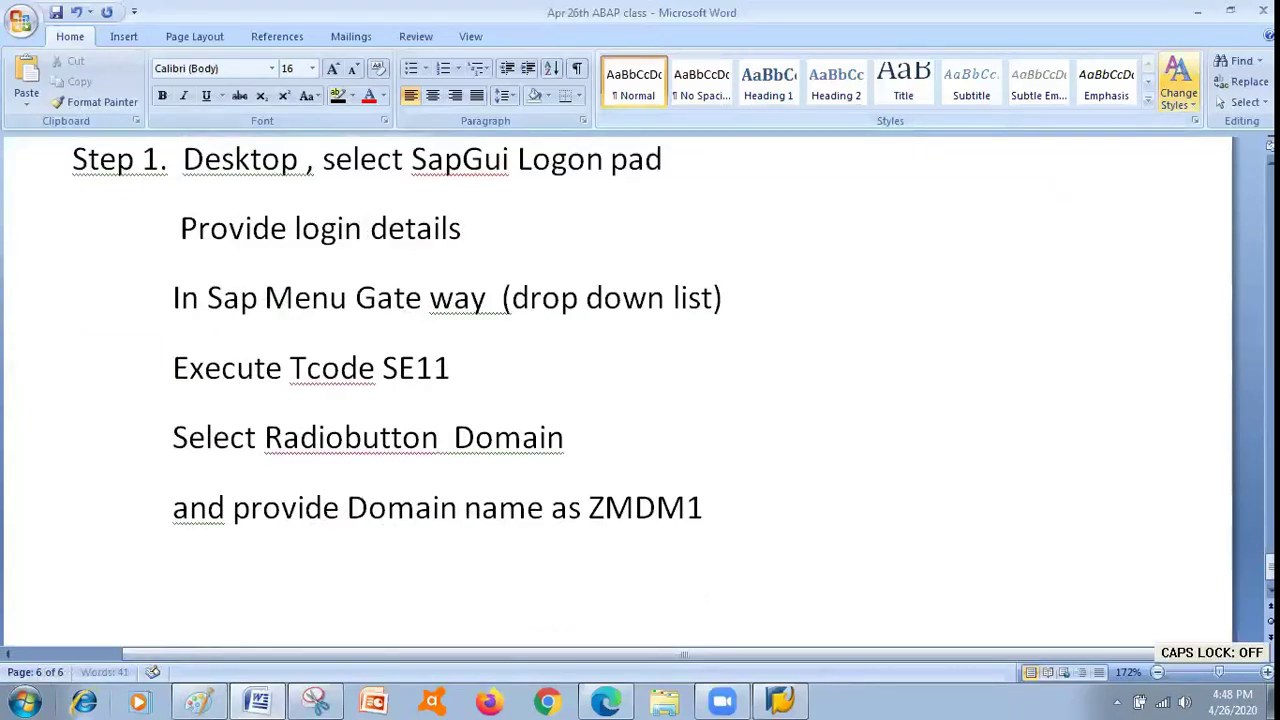
type("click on Create")
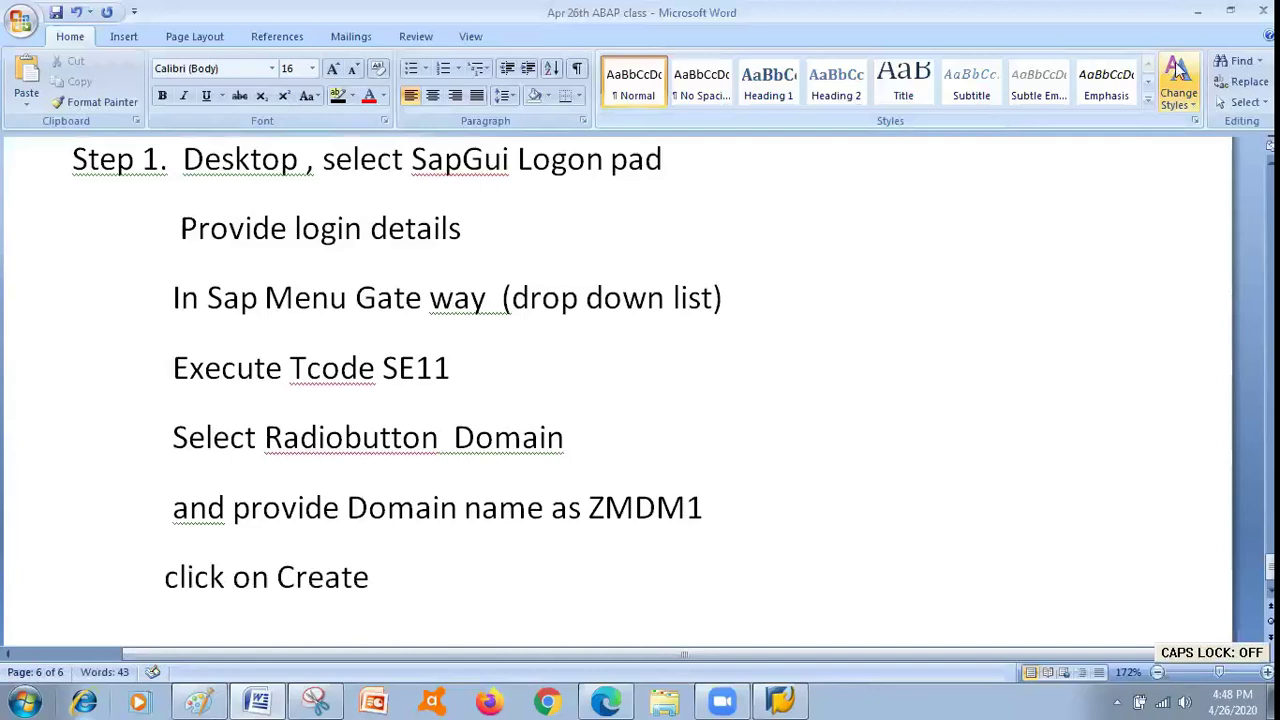
key("Return")
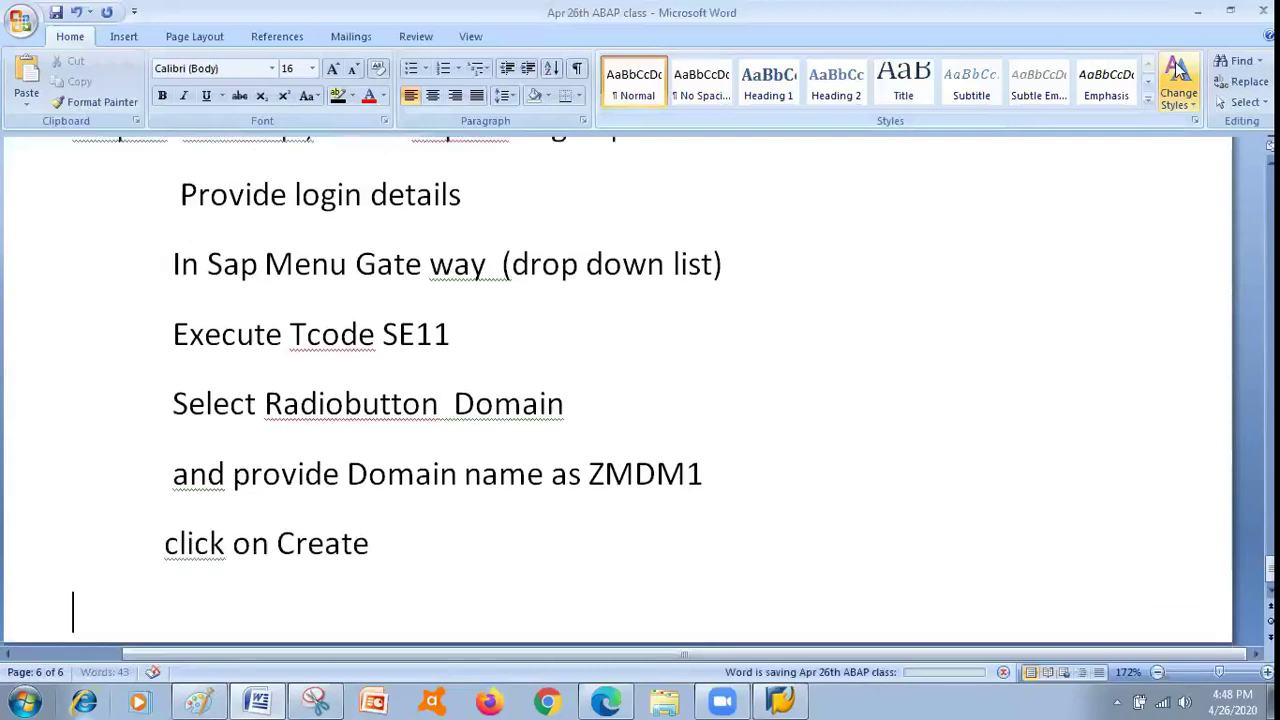
Minimize Word and Paint, then launch SAP Logon and open the system's logon screen
left_click(1201, 11)
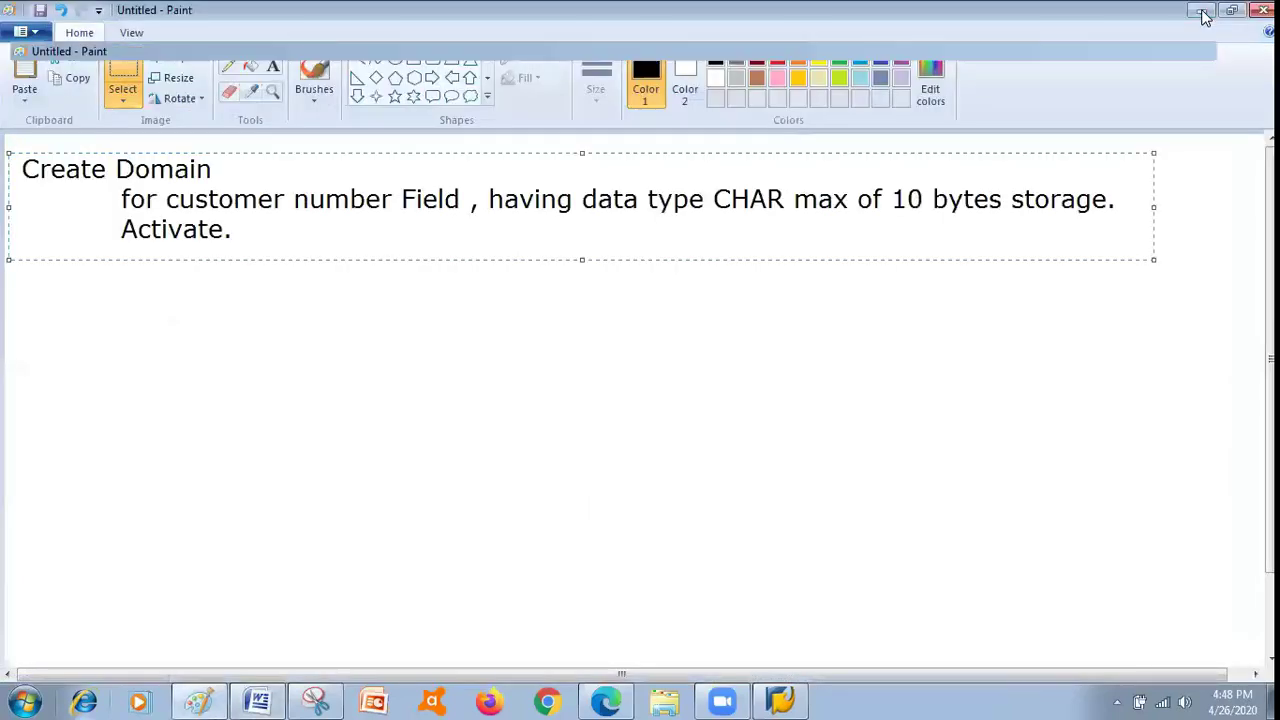
left_click(1202, 11)
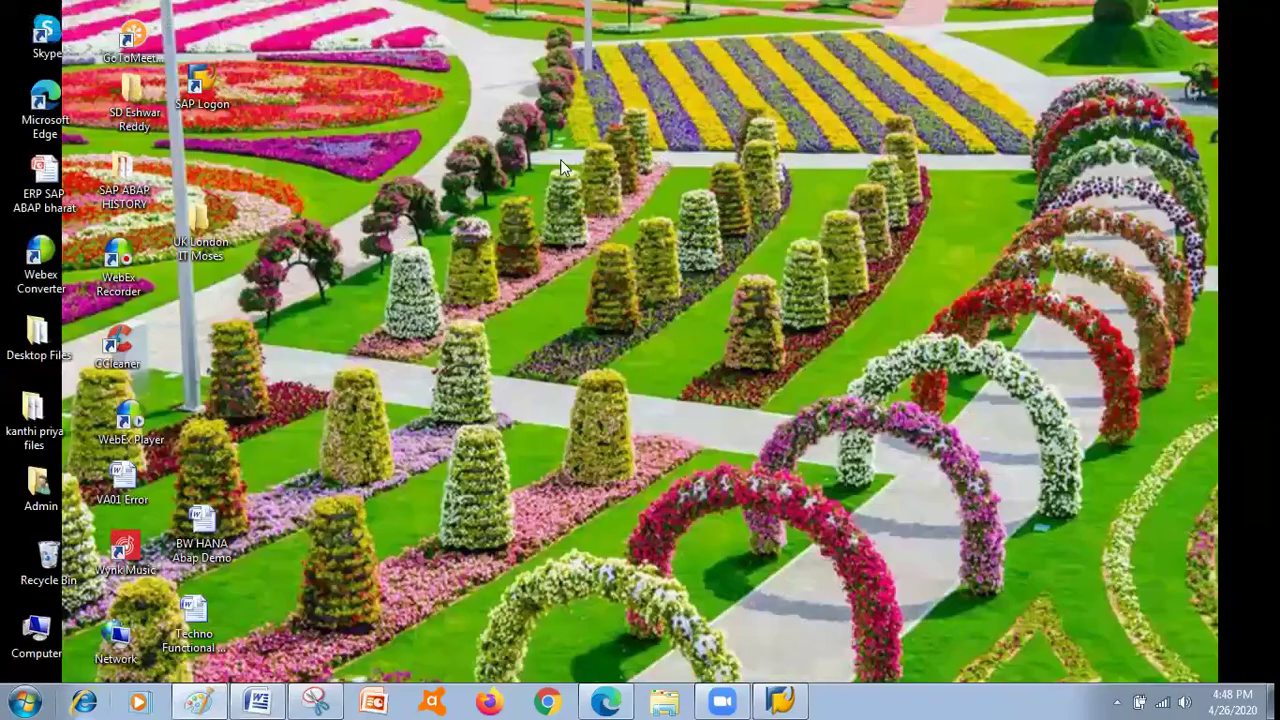
double_click(199, 86)
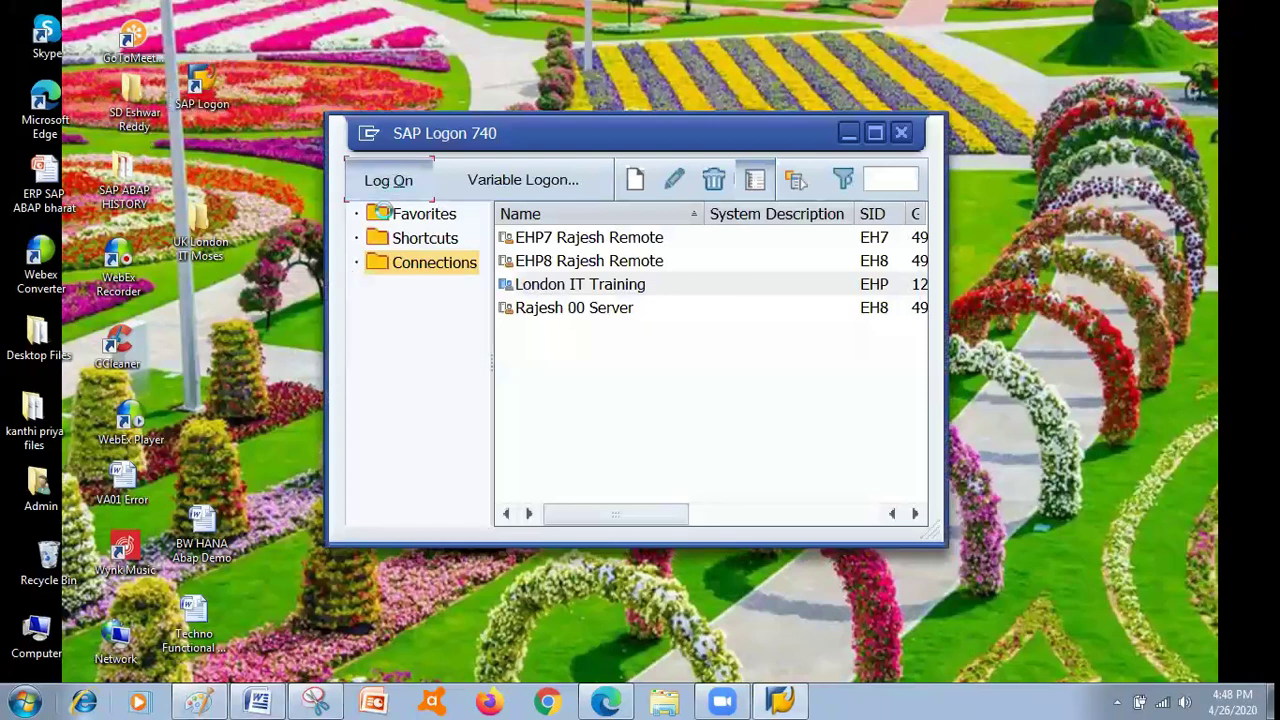
key("Return")
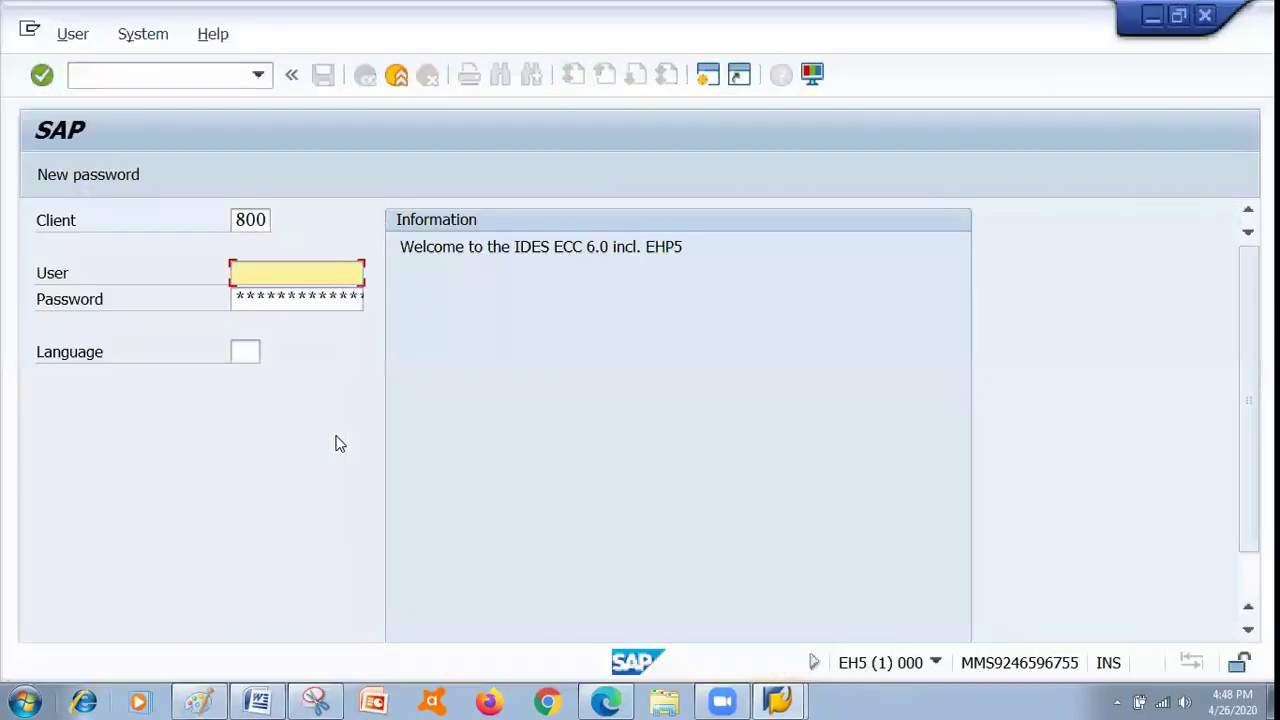
Enter the user name and password and sign in to SAP
key("Caps_Lock")
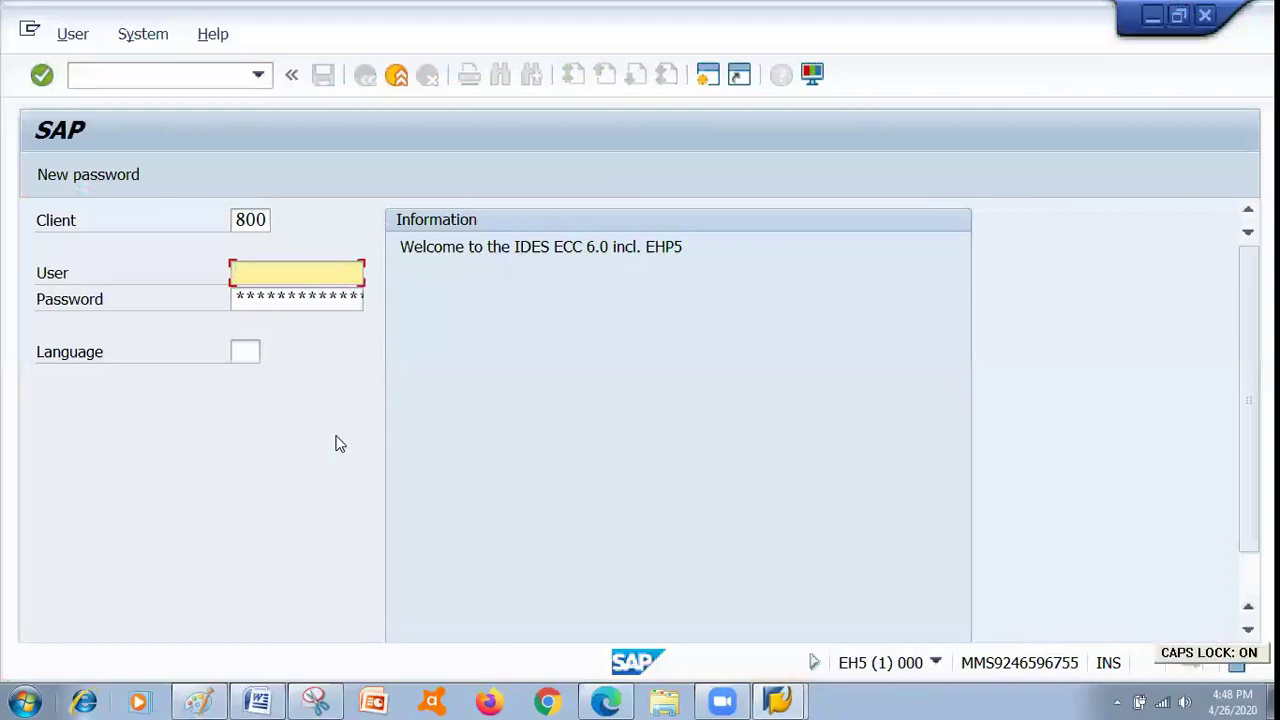
type("S")
key("BackSpace")
key("Caps_Lock")
type("shan")
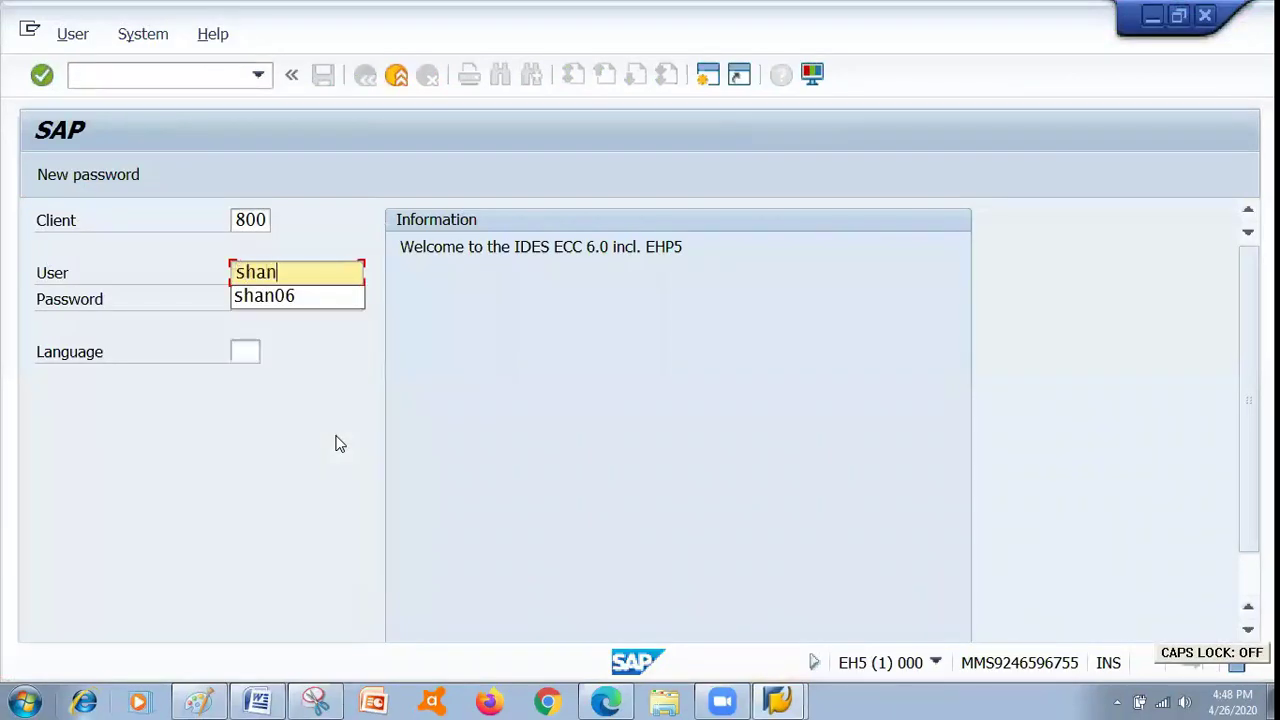
type("06")
key("Tab")
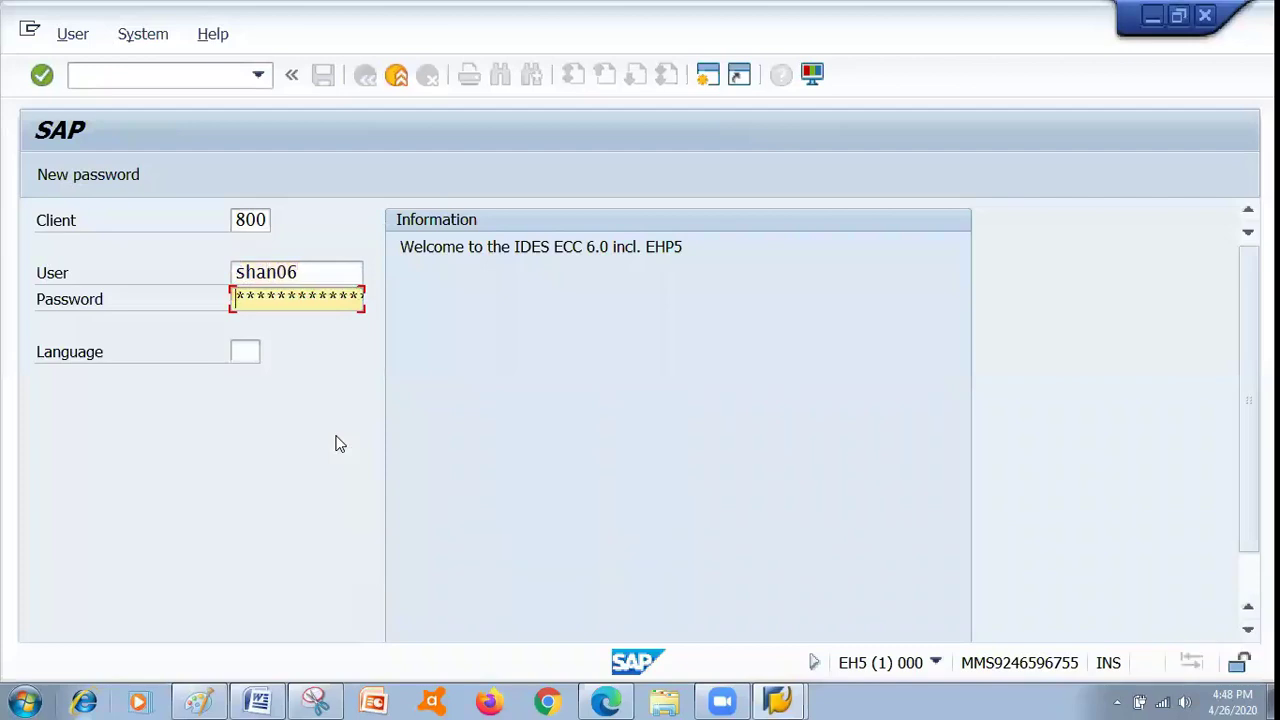
type("**")
key("Return")
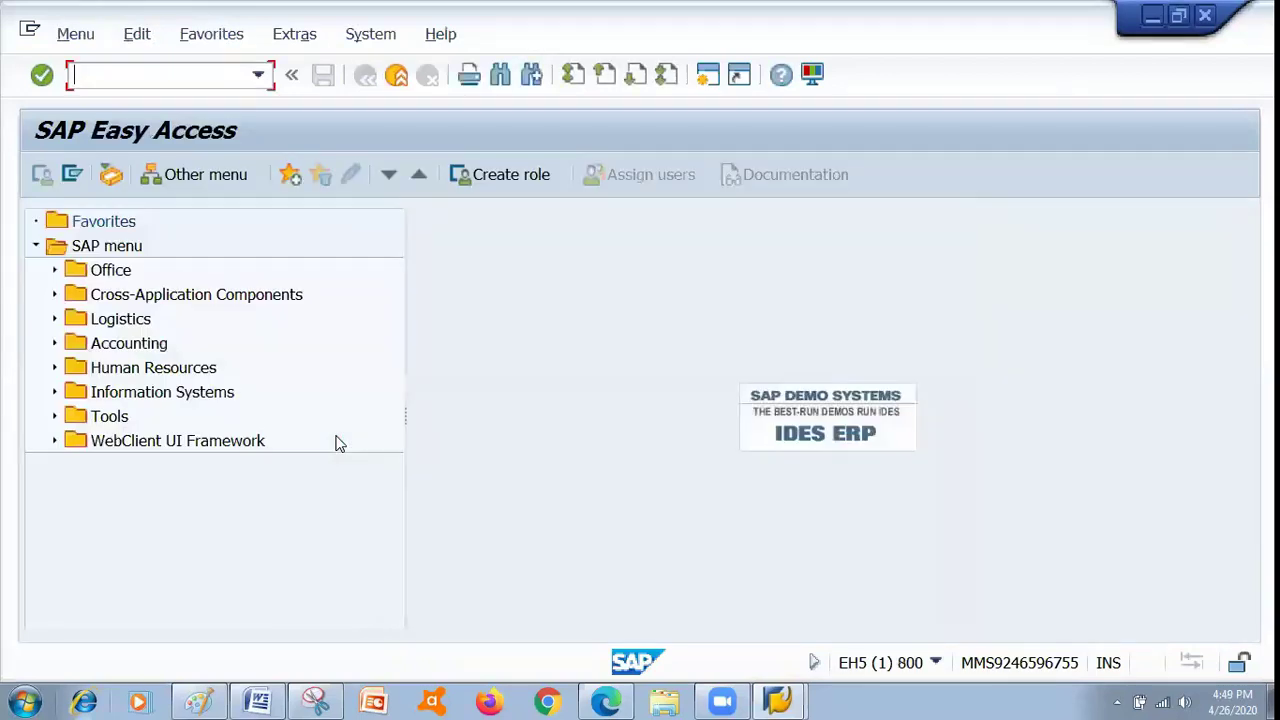
Run transaction SE11 and paste its screenshot into the Word notes
key("Caps_Lock")
type("SE11")
key("Return")
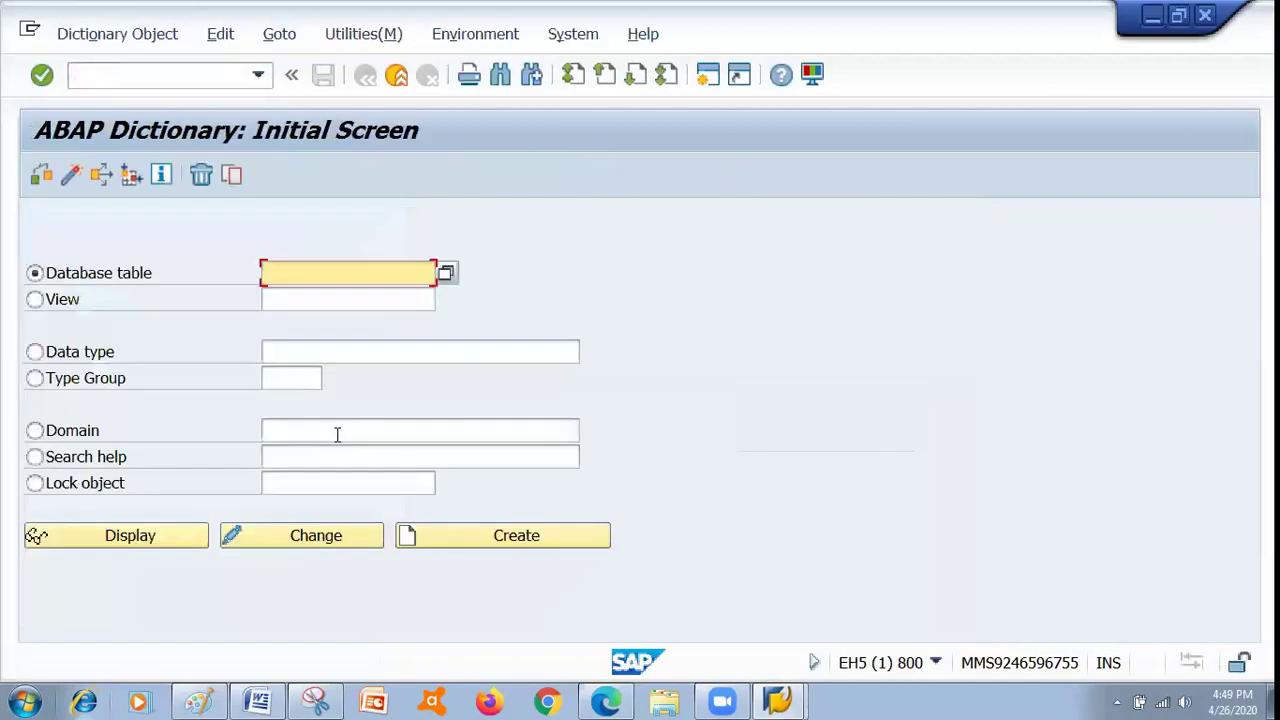
left_click(262, 700)
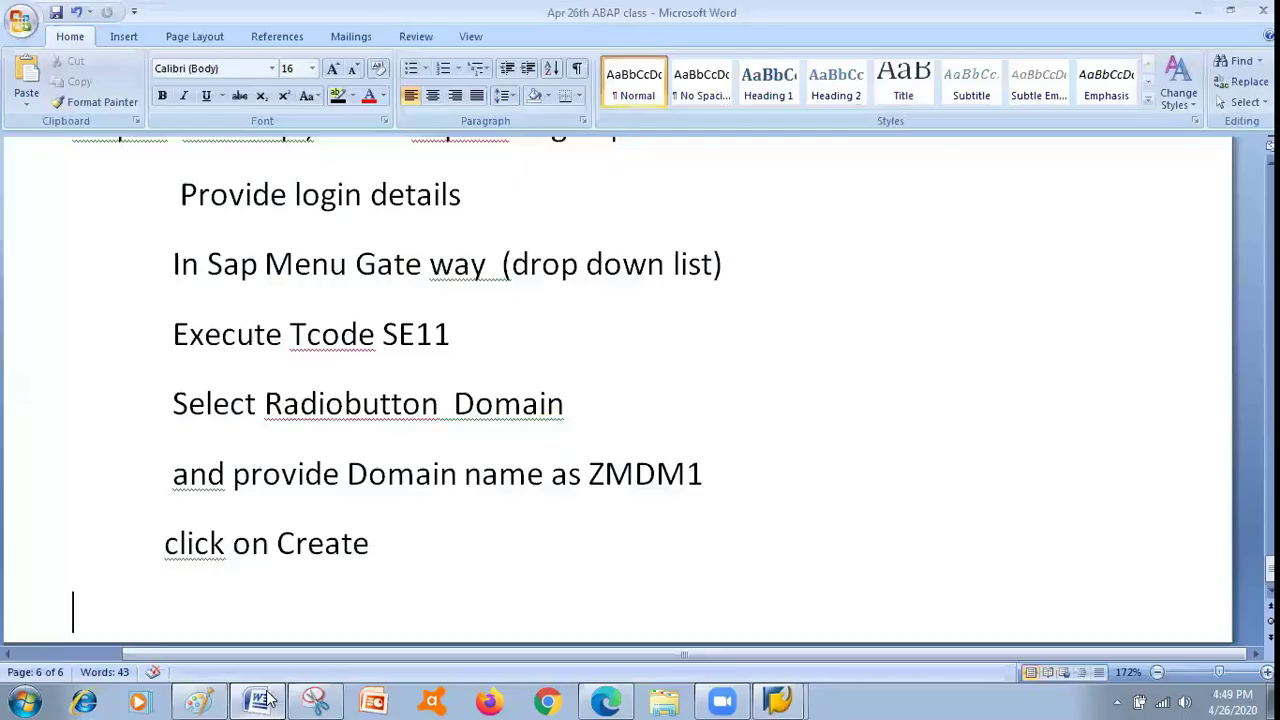
key("ctrl+v")
left_click(262, 700)
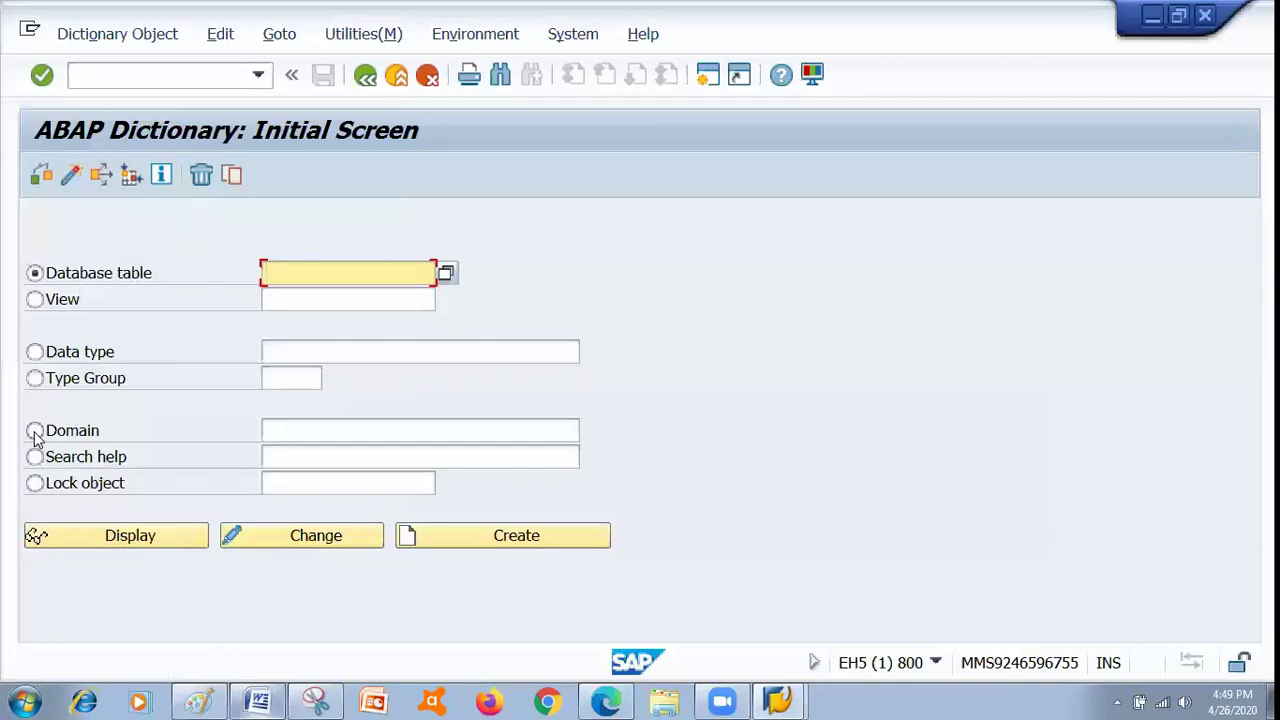
Choose the Domain option, enter ZMDM1 and create the domain
left_click(35, 431)
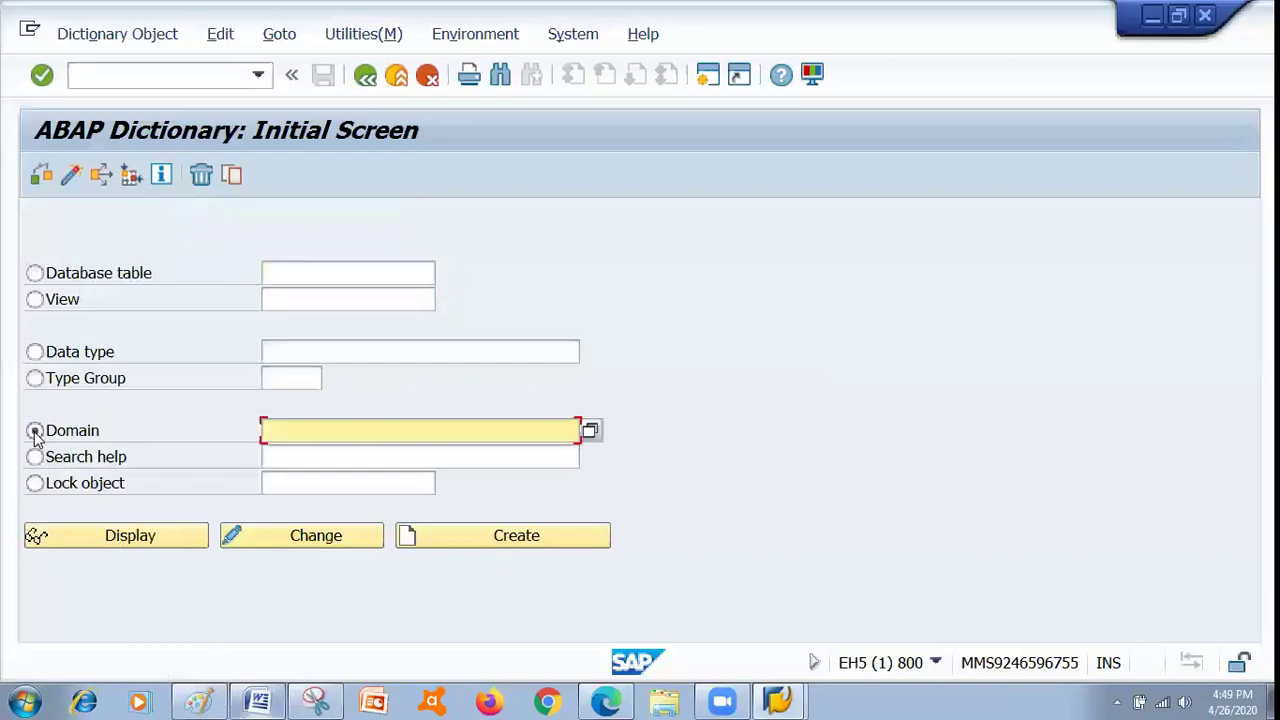
key("Caps_Lock")
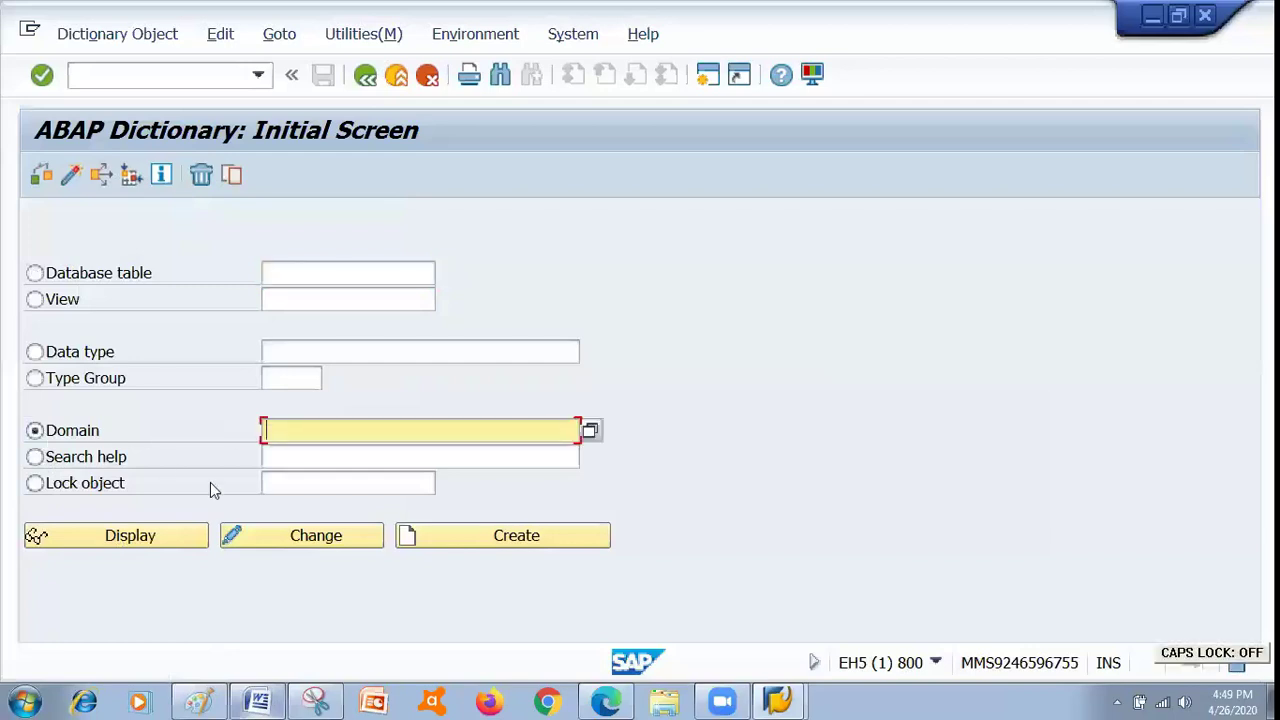
type("Z")
key("Caps_Lock")
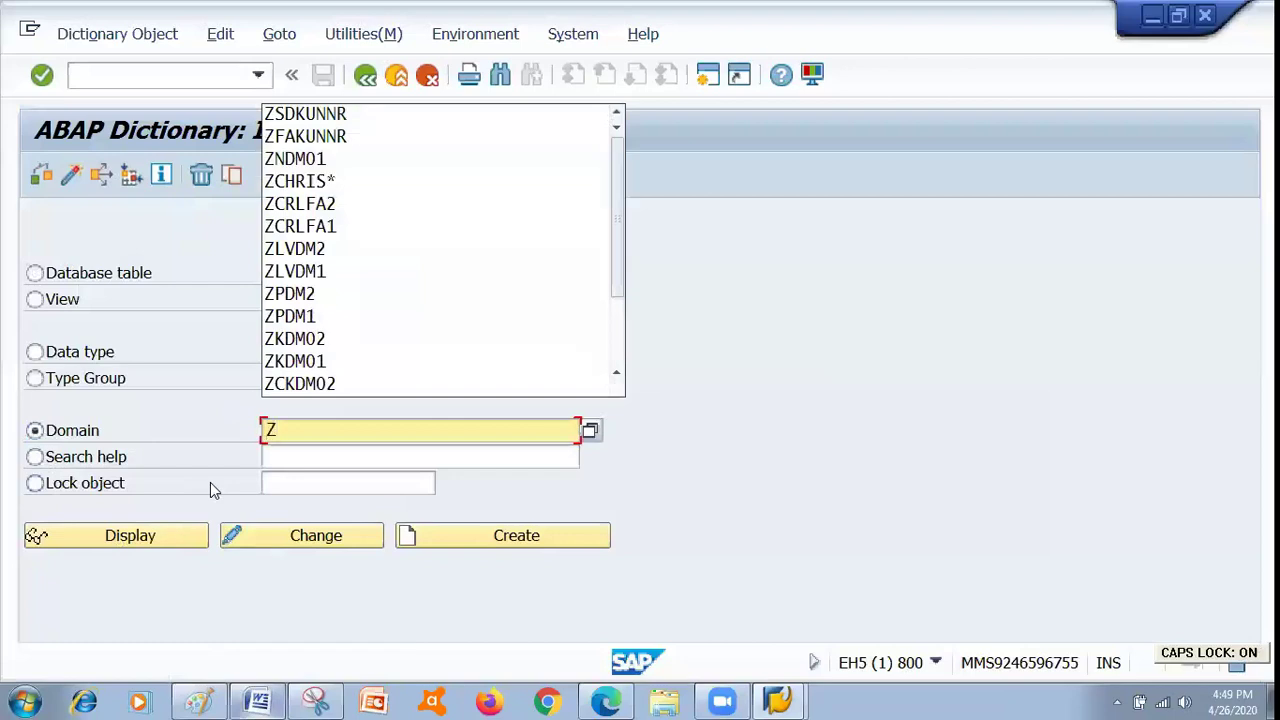
type("MDM1")
key("Caps_Lock")
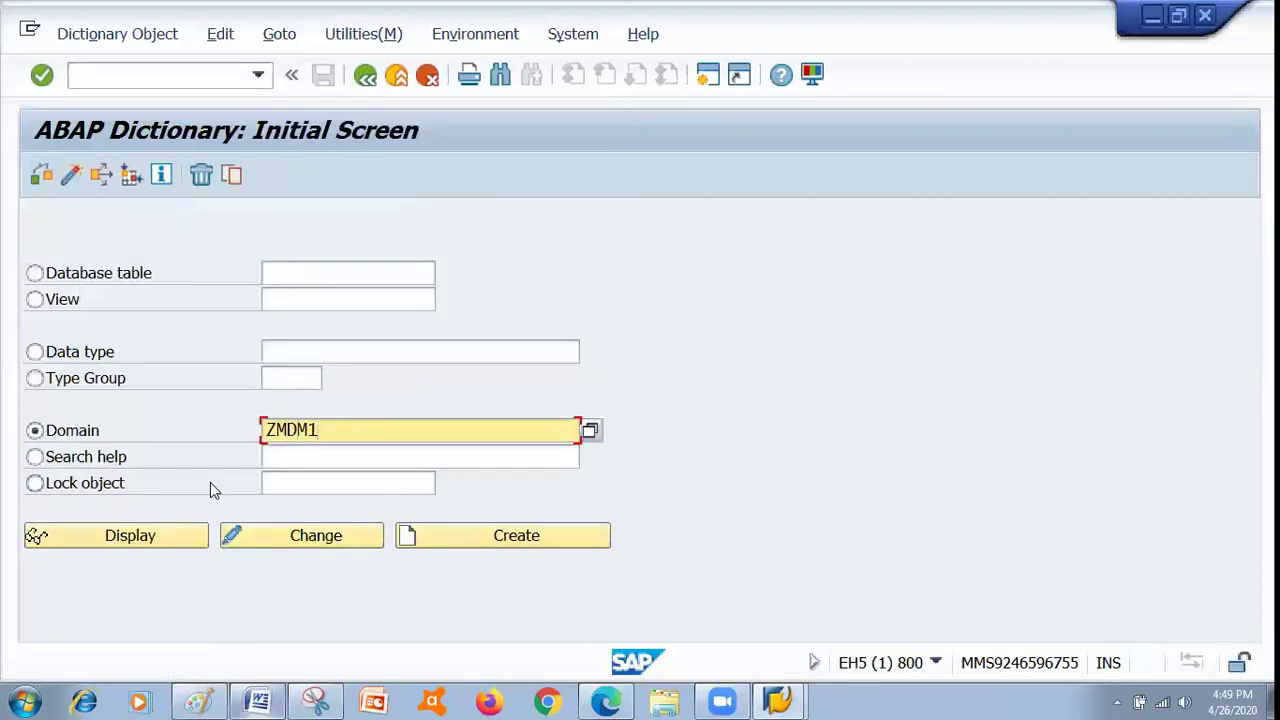
left_click(476, 540)
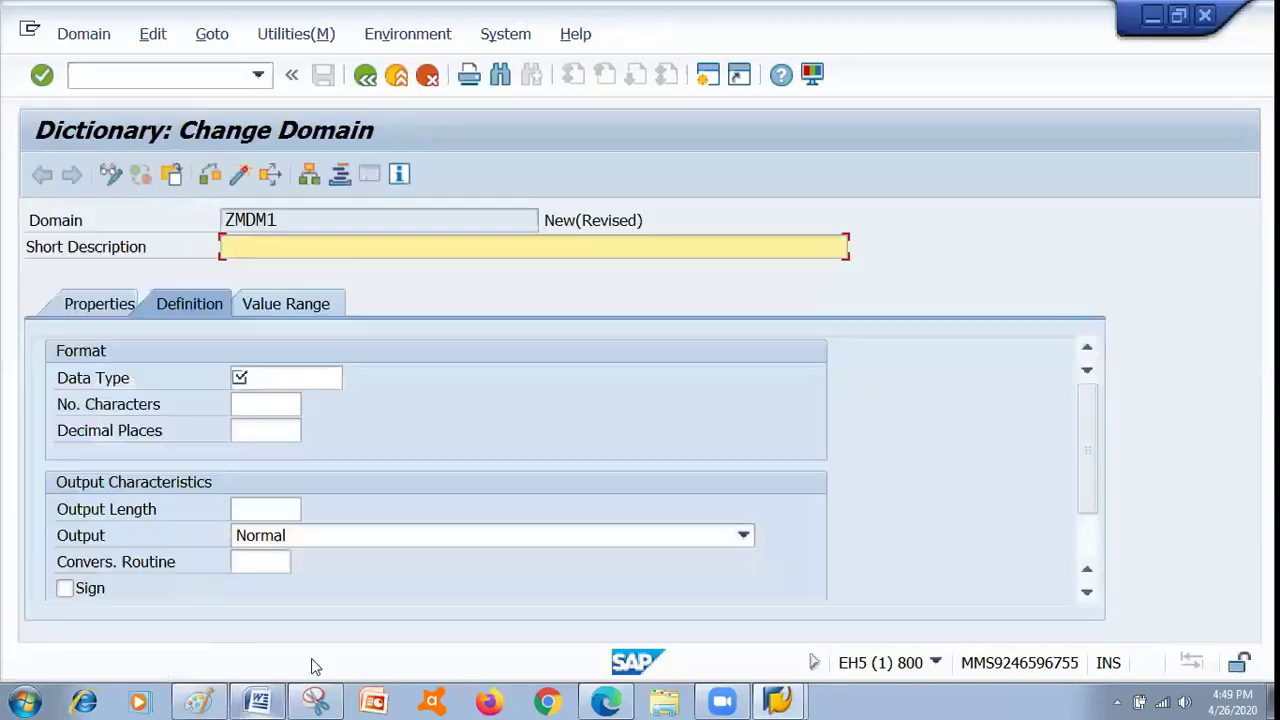
left_click(257, 700)
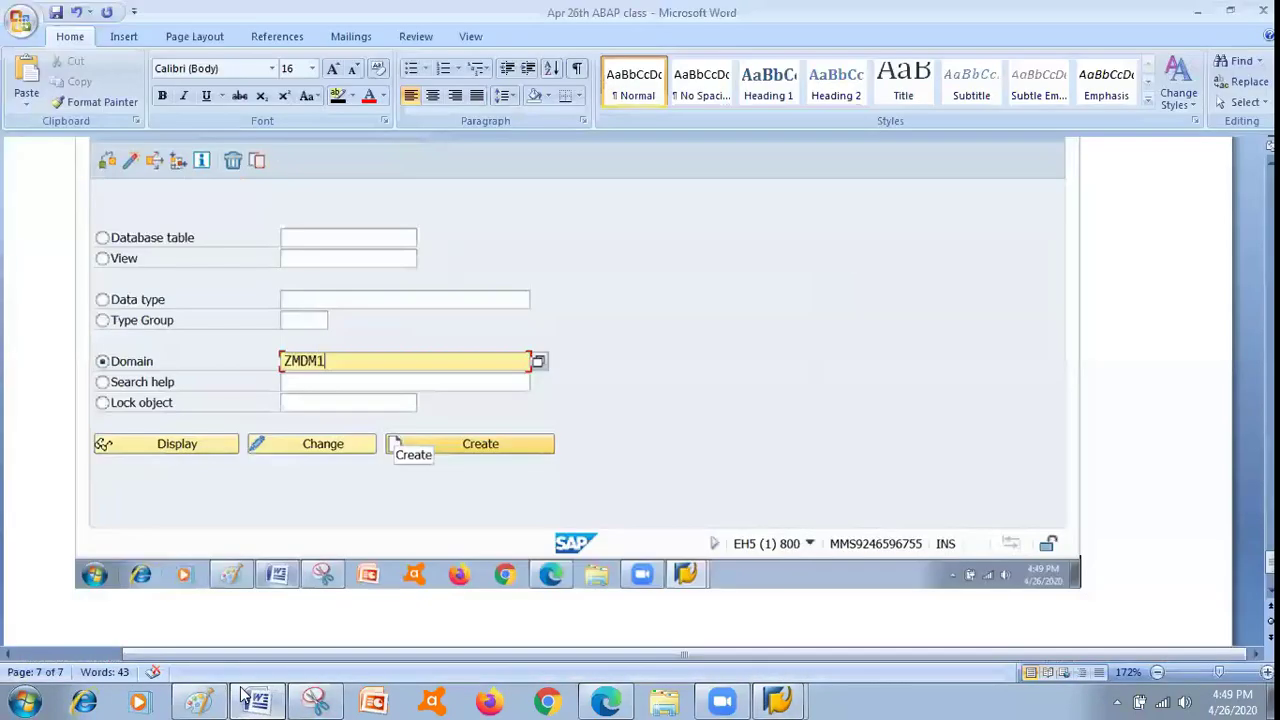
Note 'provide short description, select data type CHAR' in Word
left_click(252, 699)
type("p")
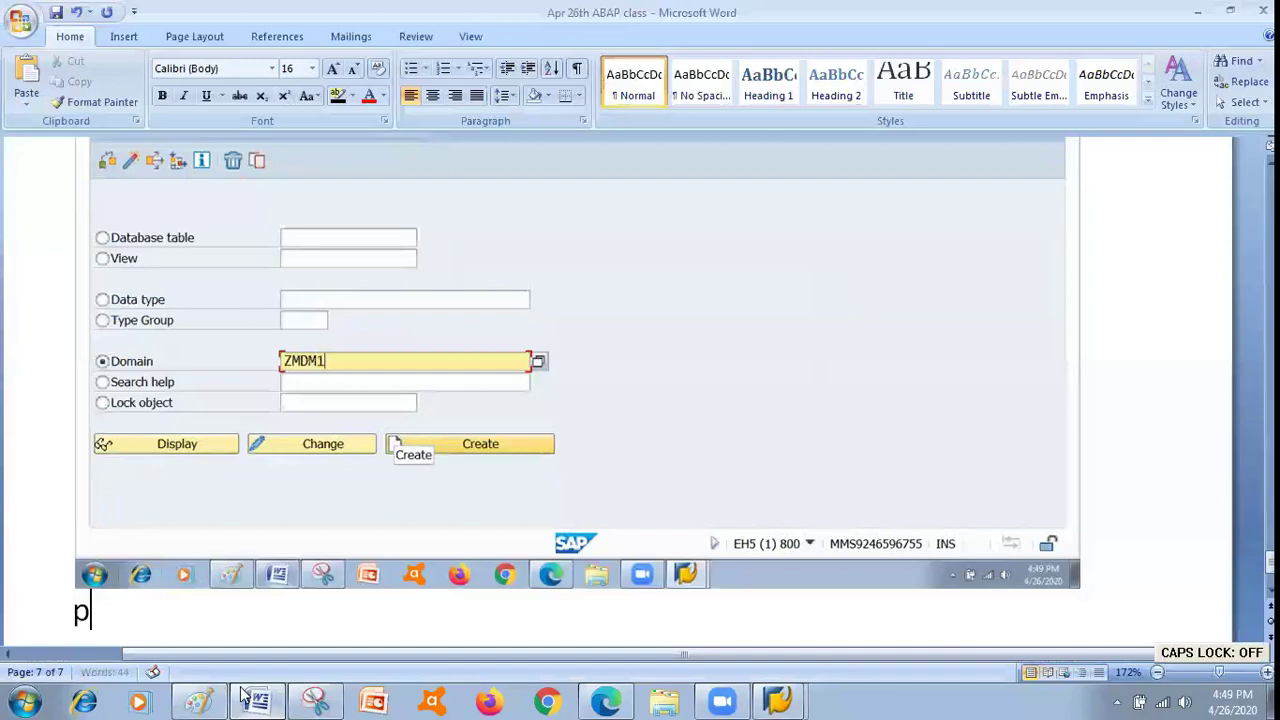
type("rovide short descr")
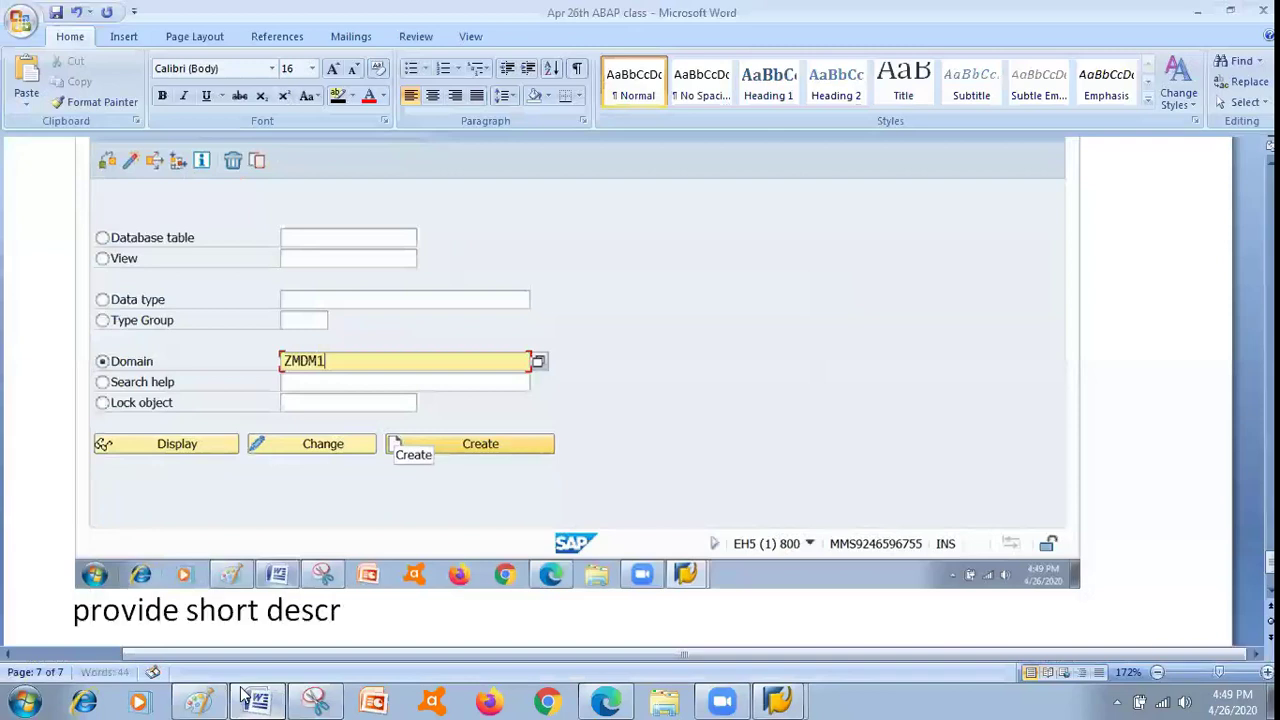
type("iption, select data type")
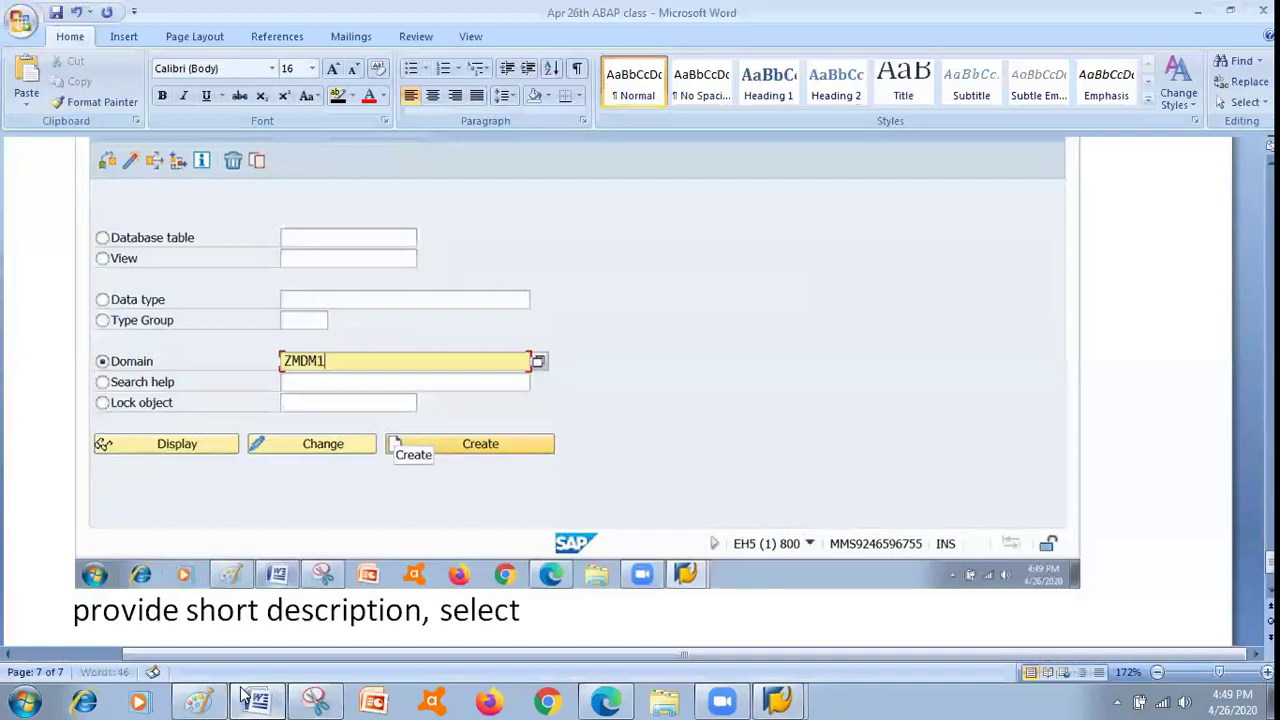
key("Caps_Lock")
type("CHAR")
key("Caps_Lock")
Complete the note line with ', provide with 10'
type(", provide with")
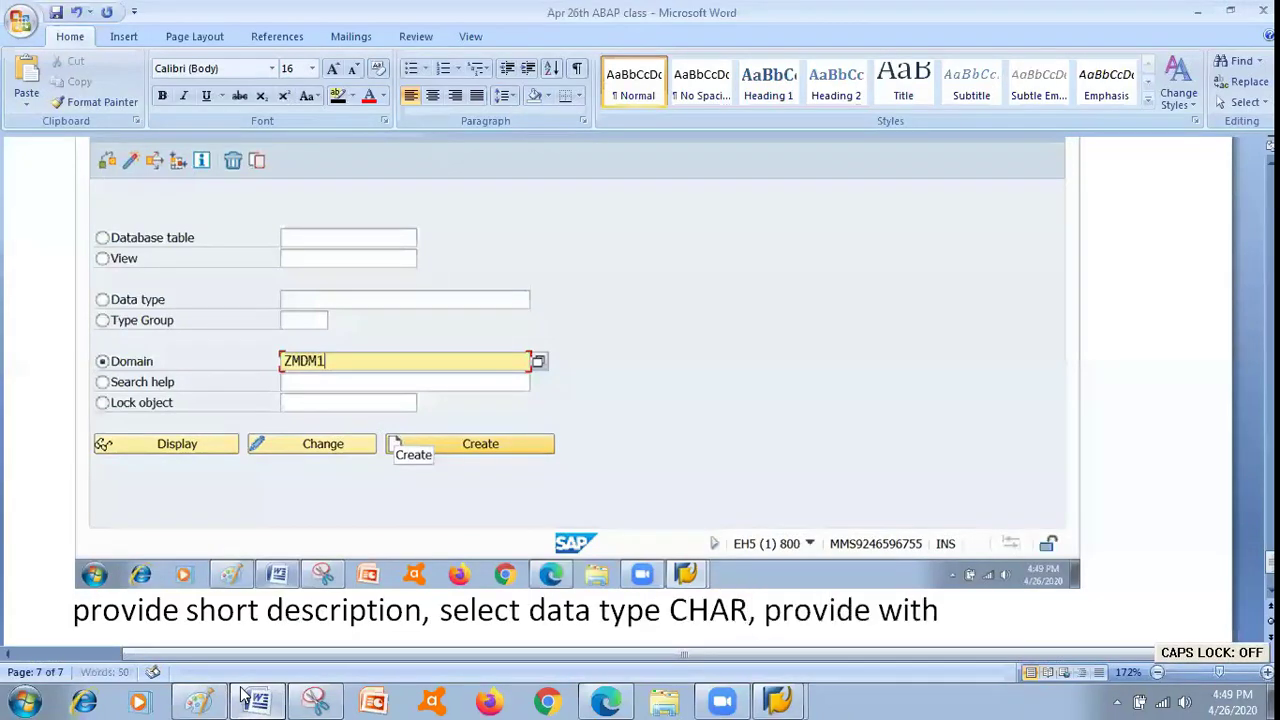
key("Caps_Lock")
type("19")
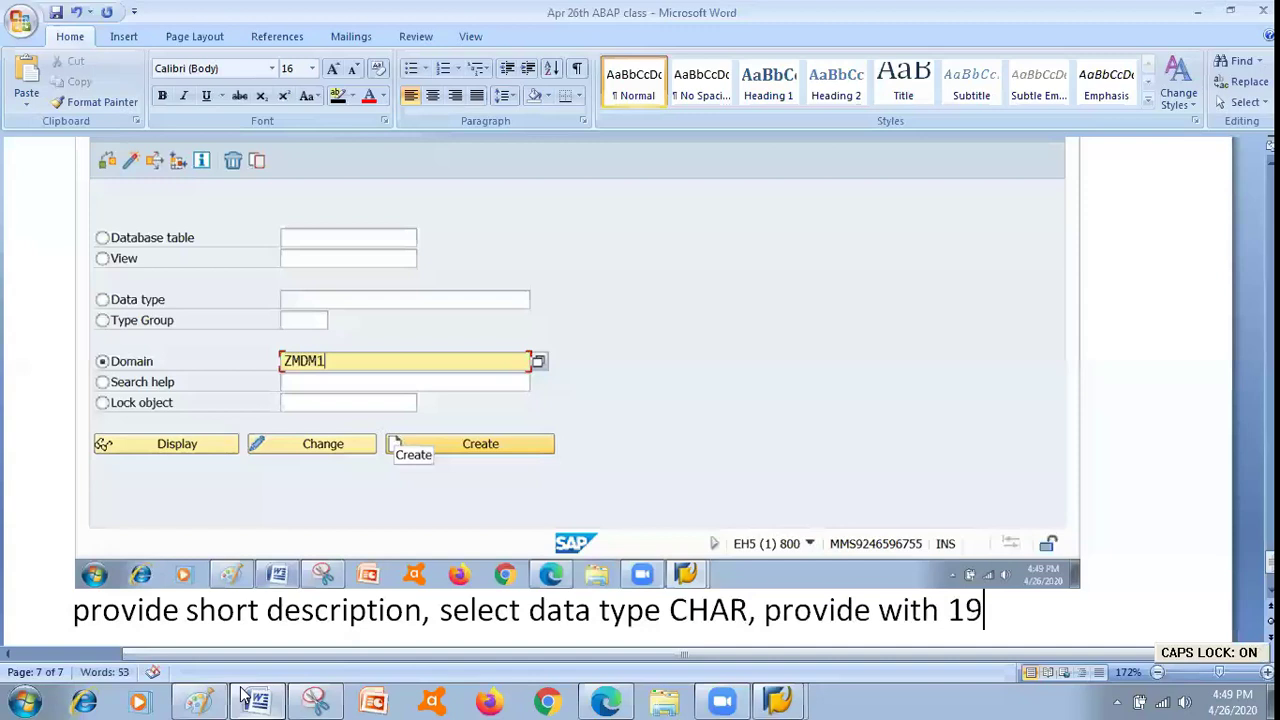
key("BackSpace")
key("Caps_Lock")
type("0")
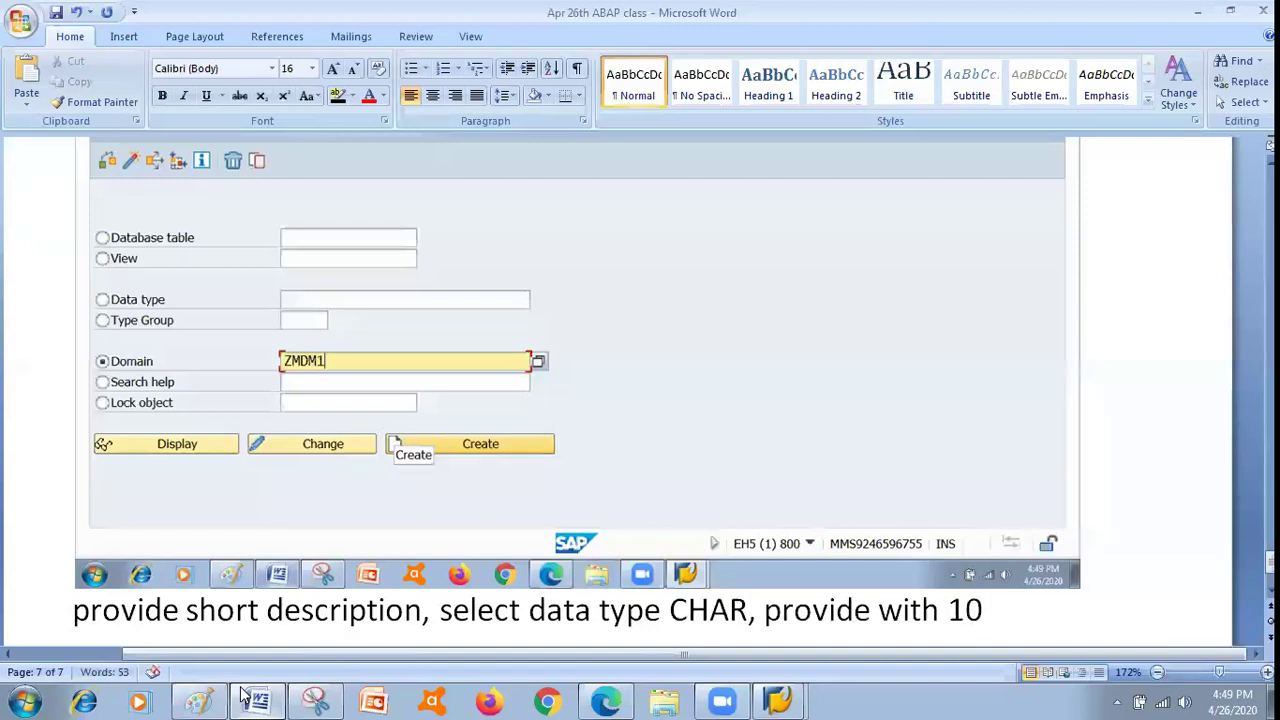
key("Return")
key("alt+Tab")
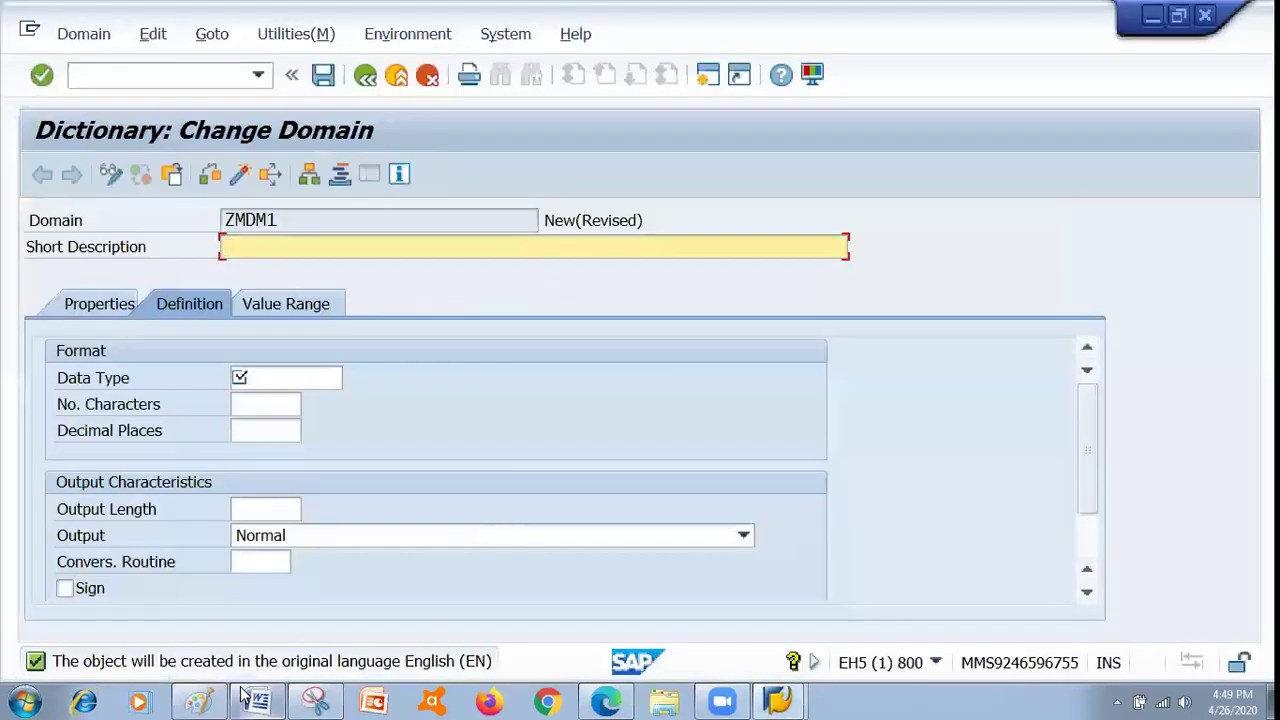
Enter short description 'Customer Number' and choose data type CHAR
type("Customer ")
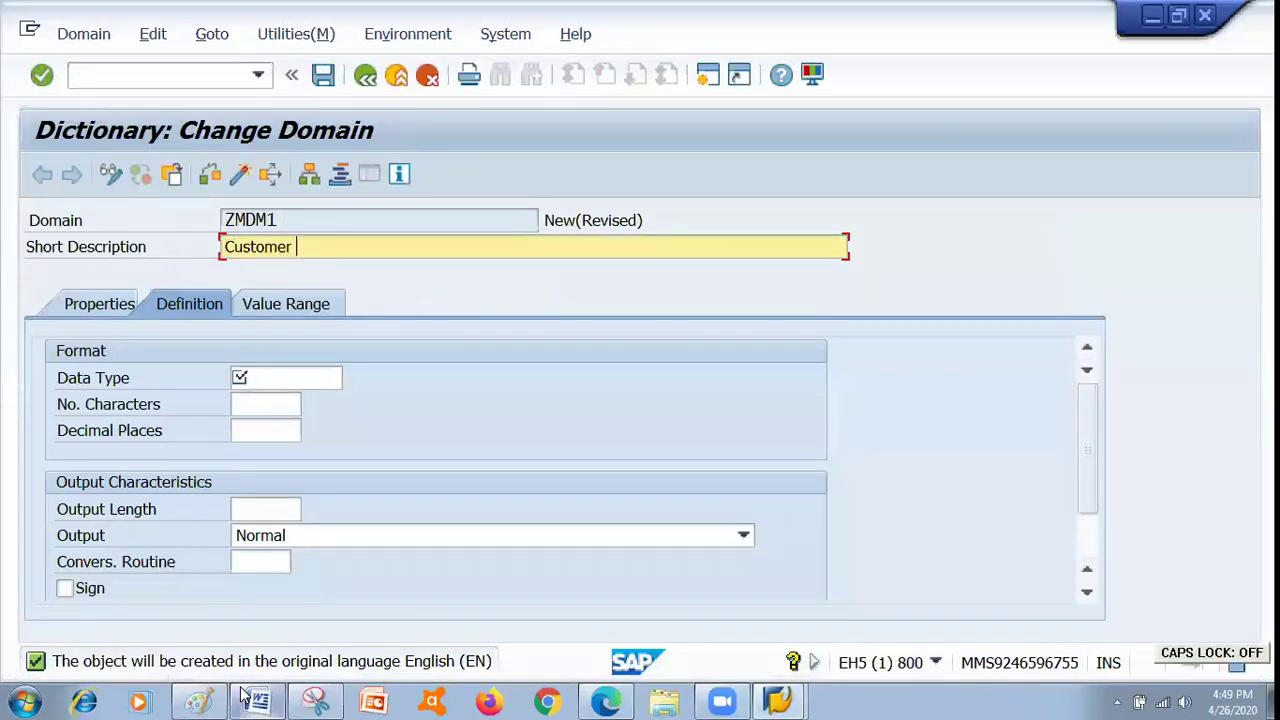
type("Number")
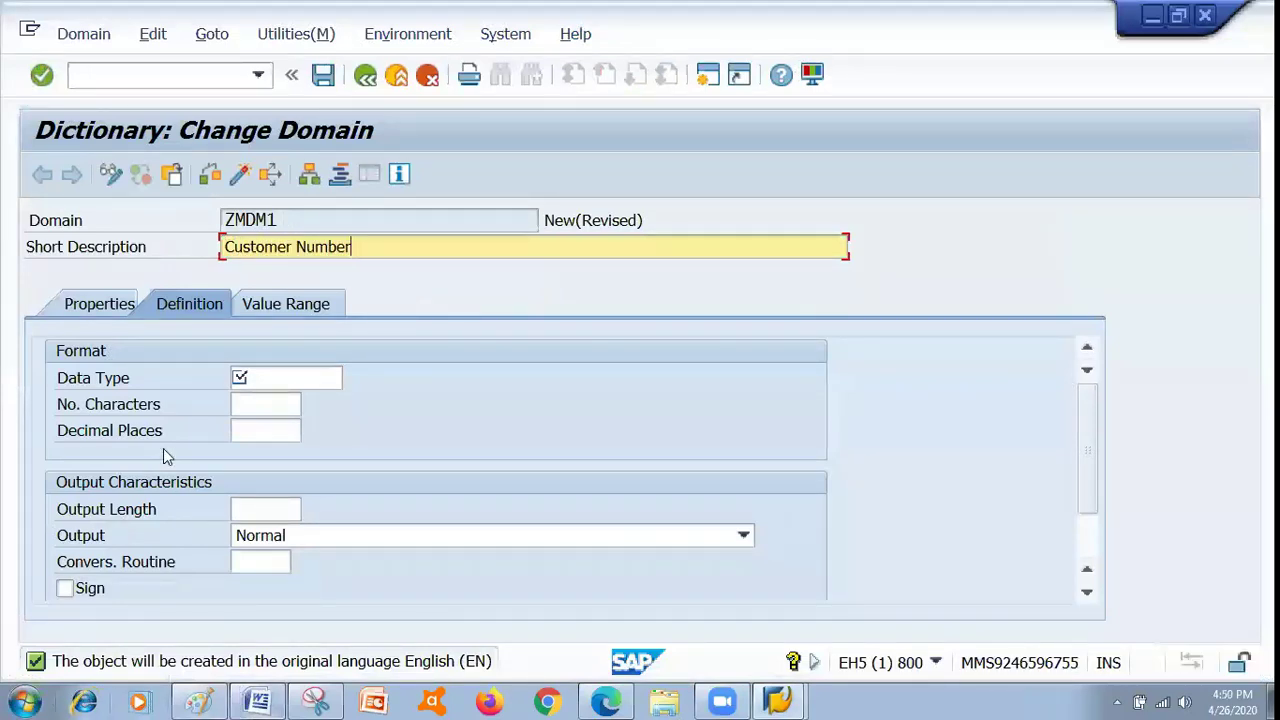
left_click(281, 375)
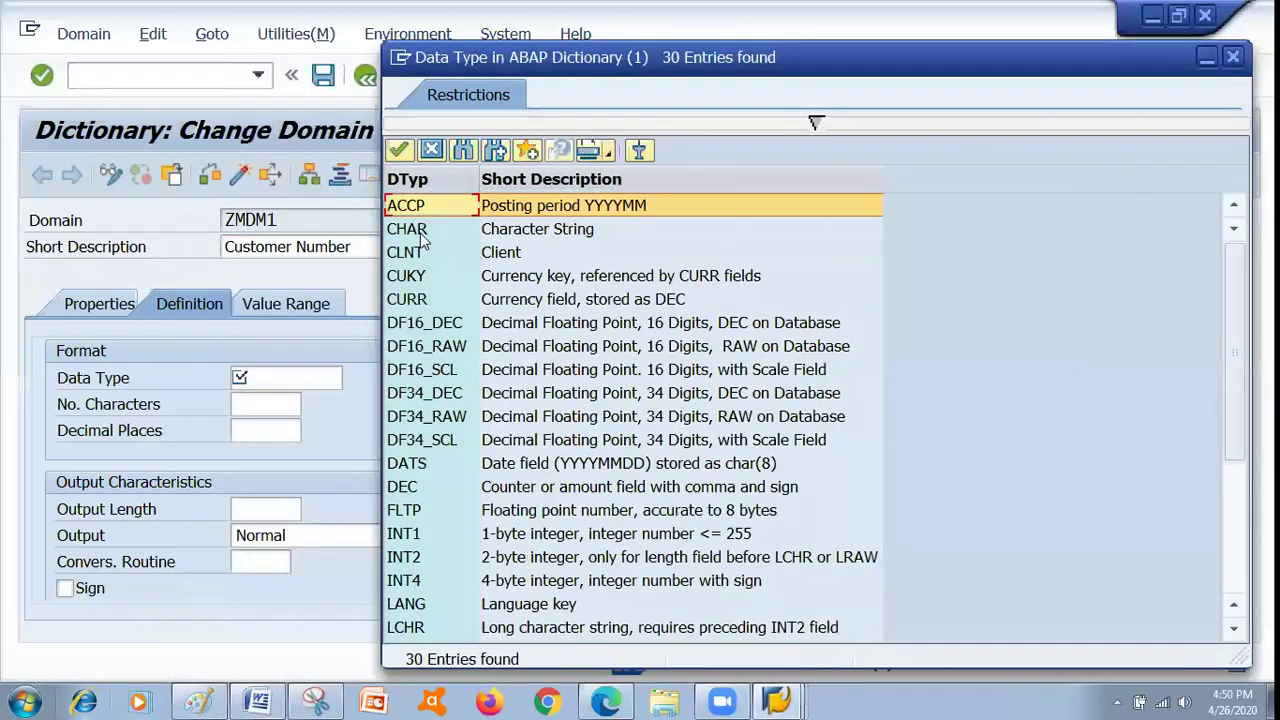
left_click(420, 232)
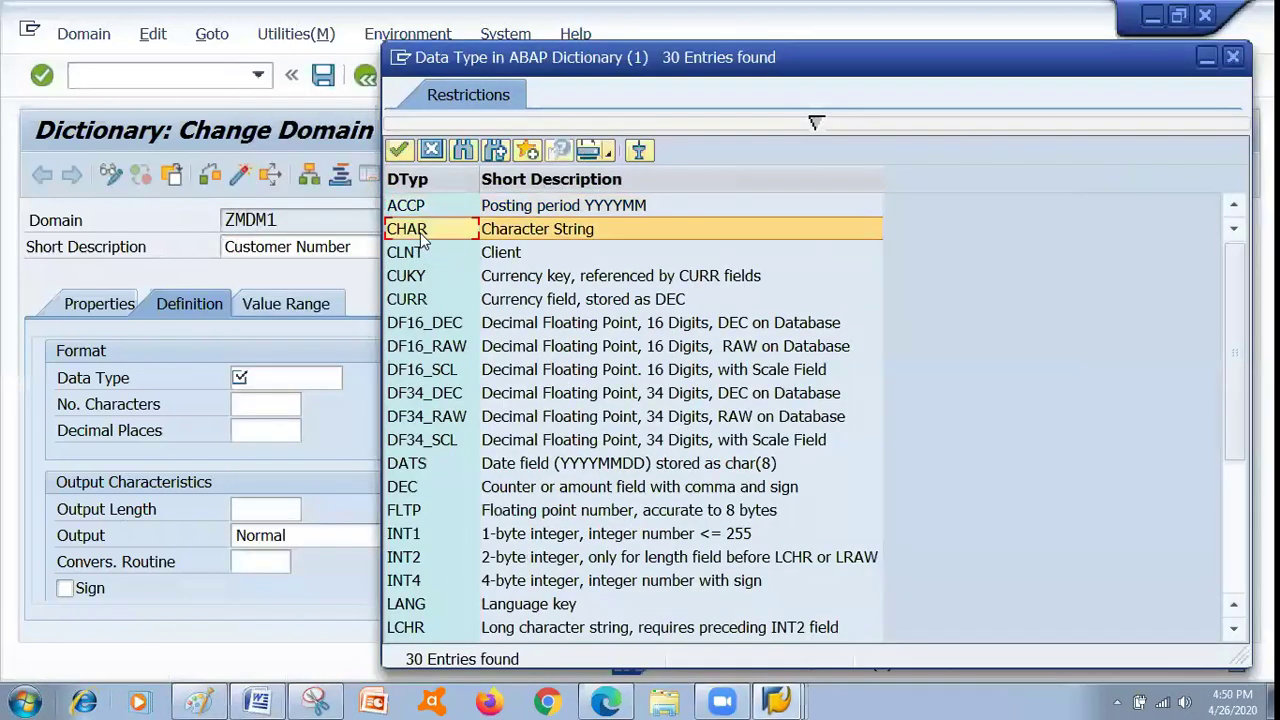
double_click(421, 233)
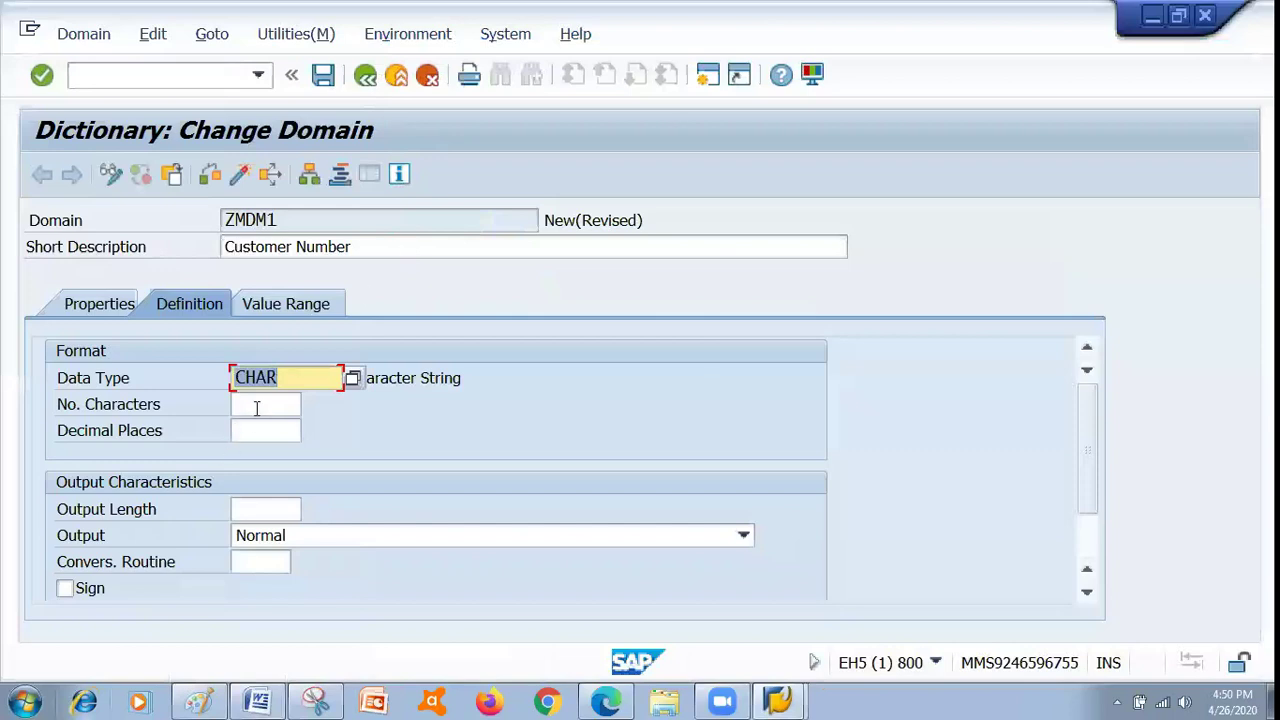
Set the length to 10 characters and the conversion routine to ALPHA
left_click(257, 408)
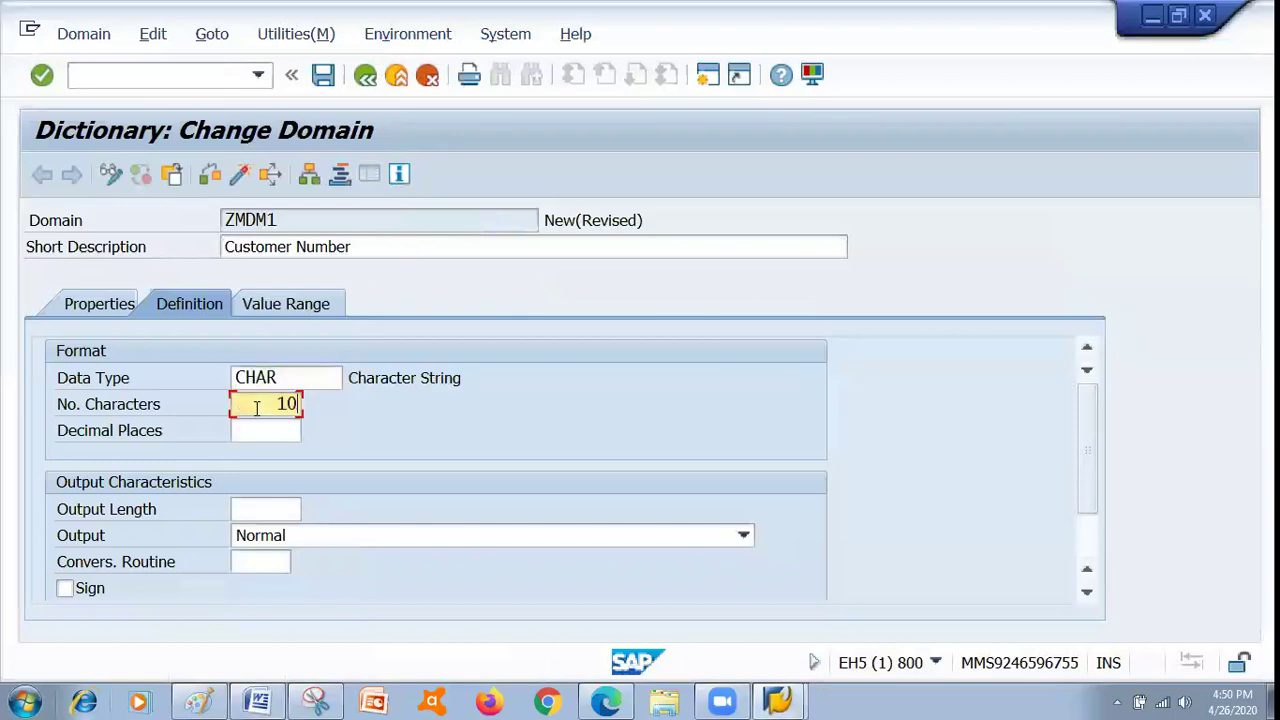
key("Return")
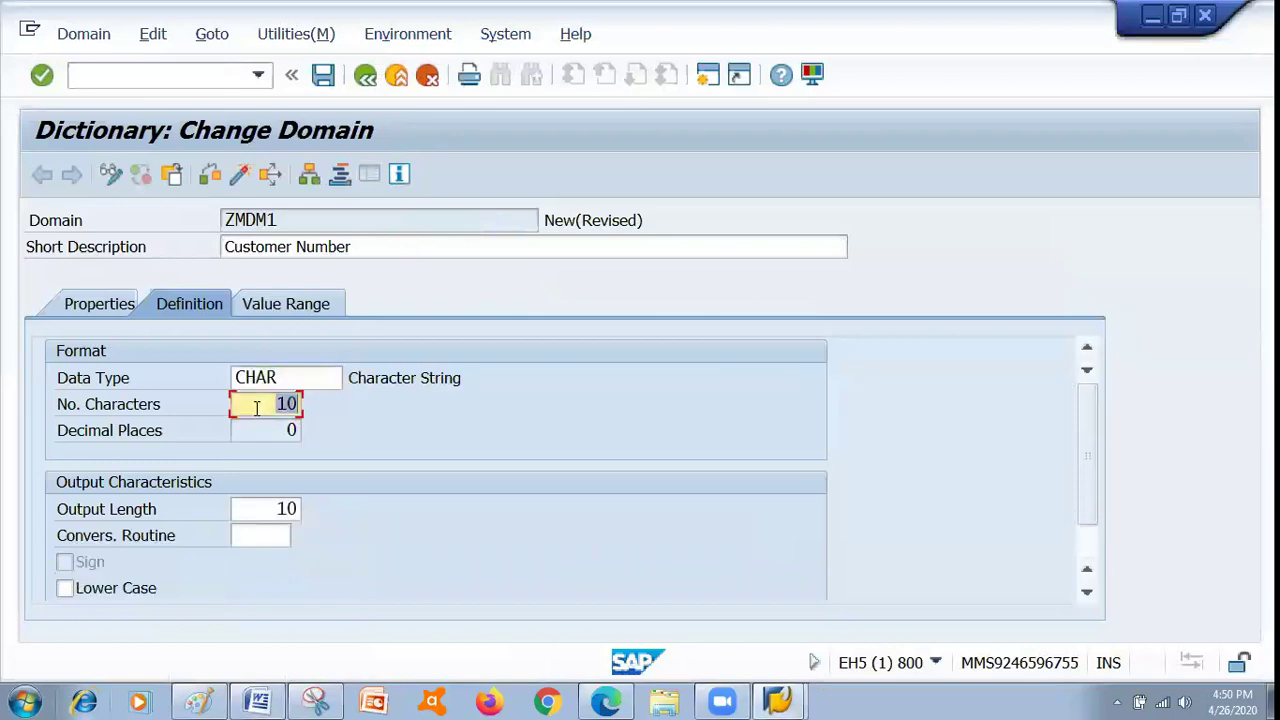
left_click(244, 537)
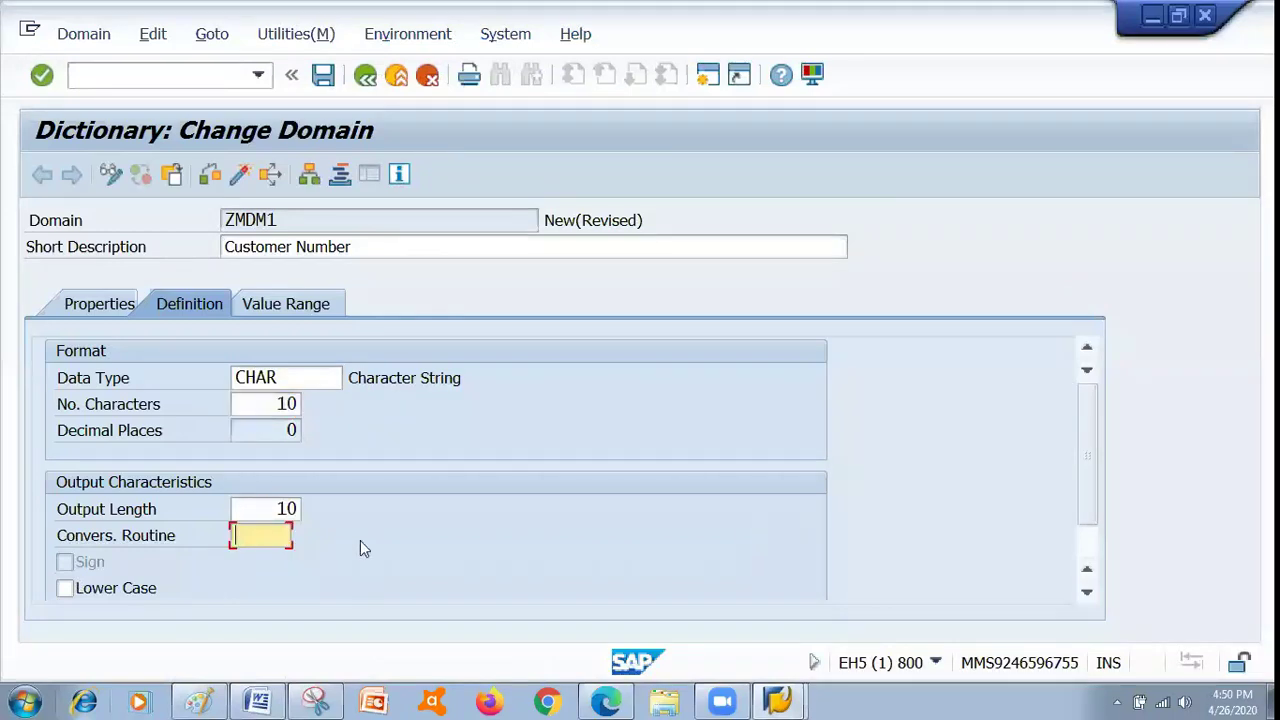
type("a")
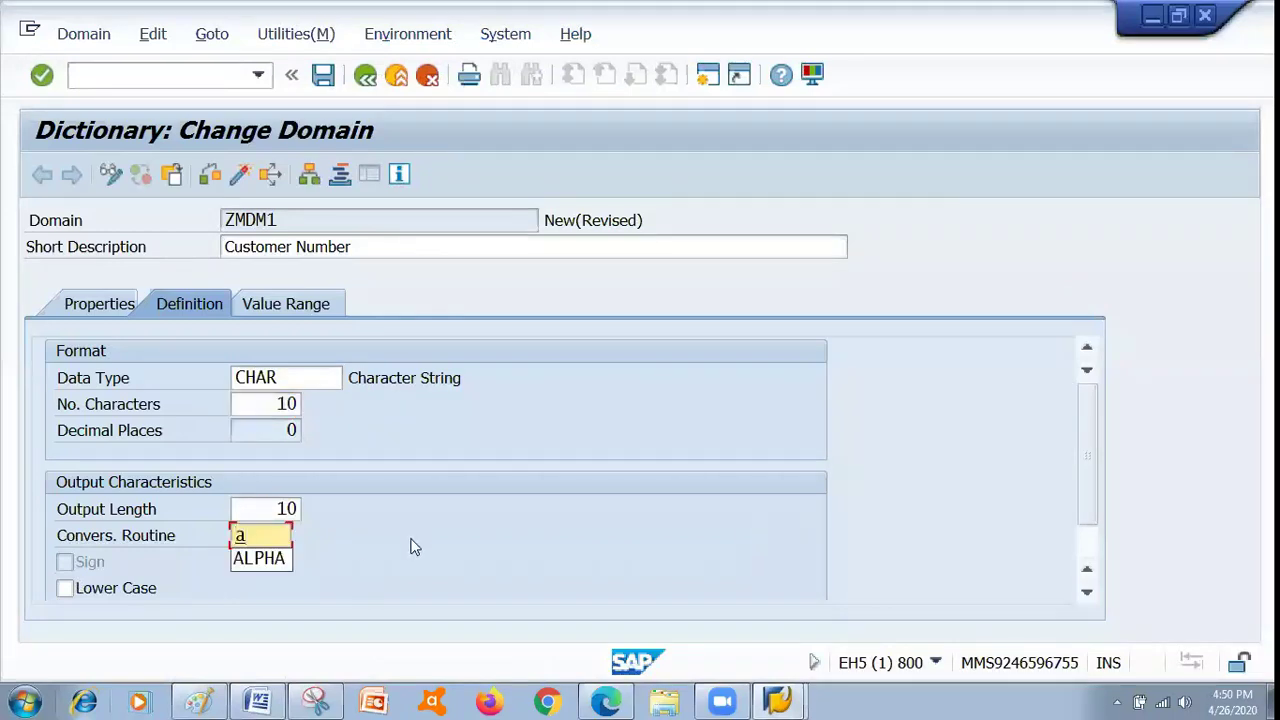
key("Down")
key("Return")
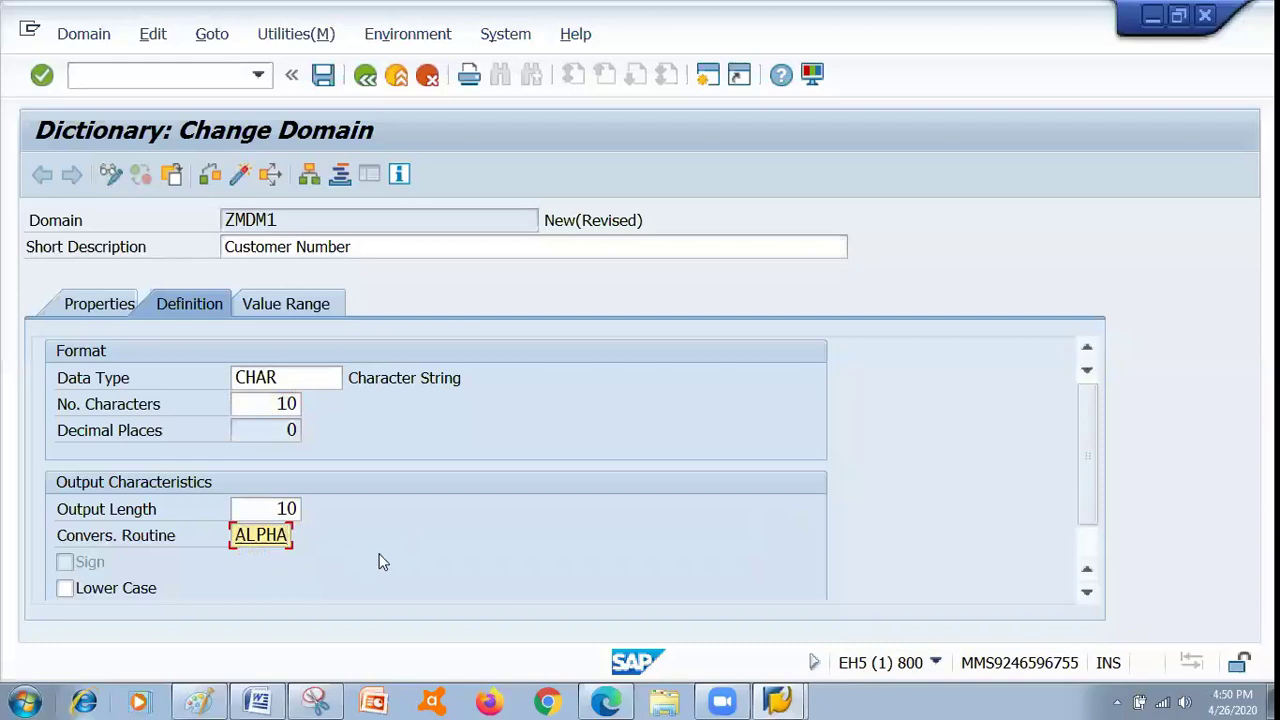
Note 'provide conversion routine ALPHA, press enter' in Word
left_click(265, 700)
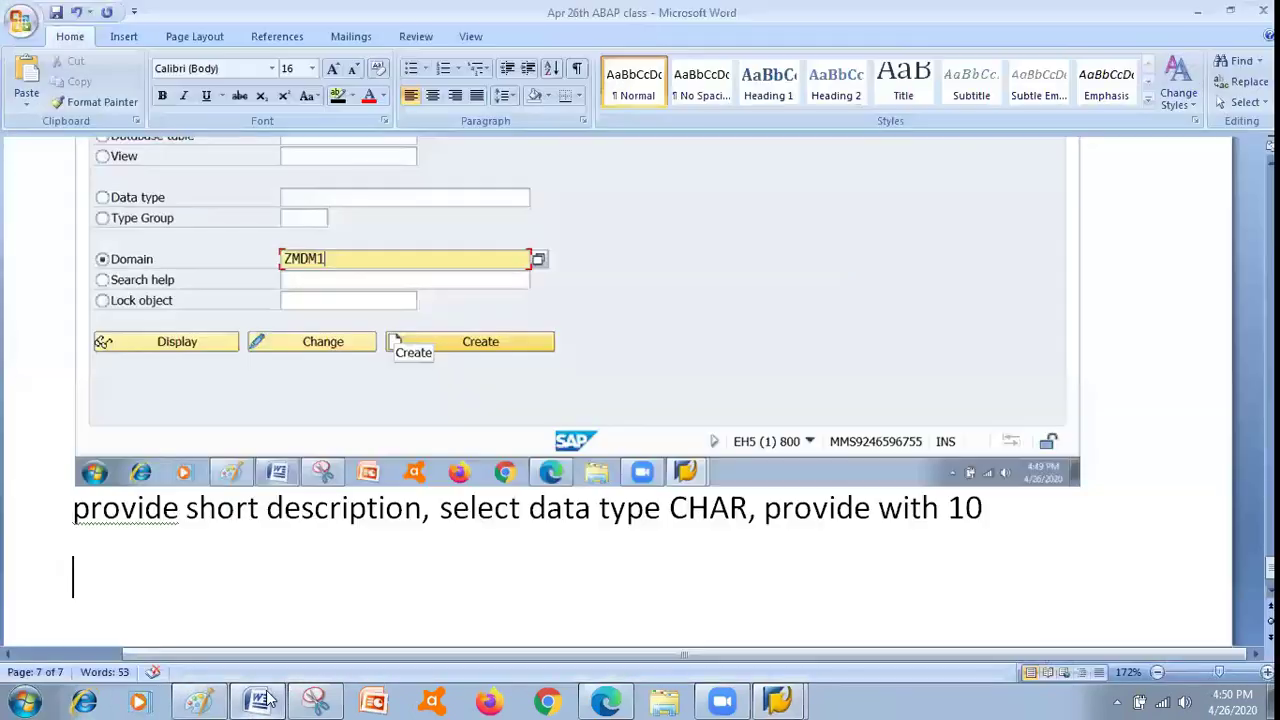
type("prov")
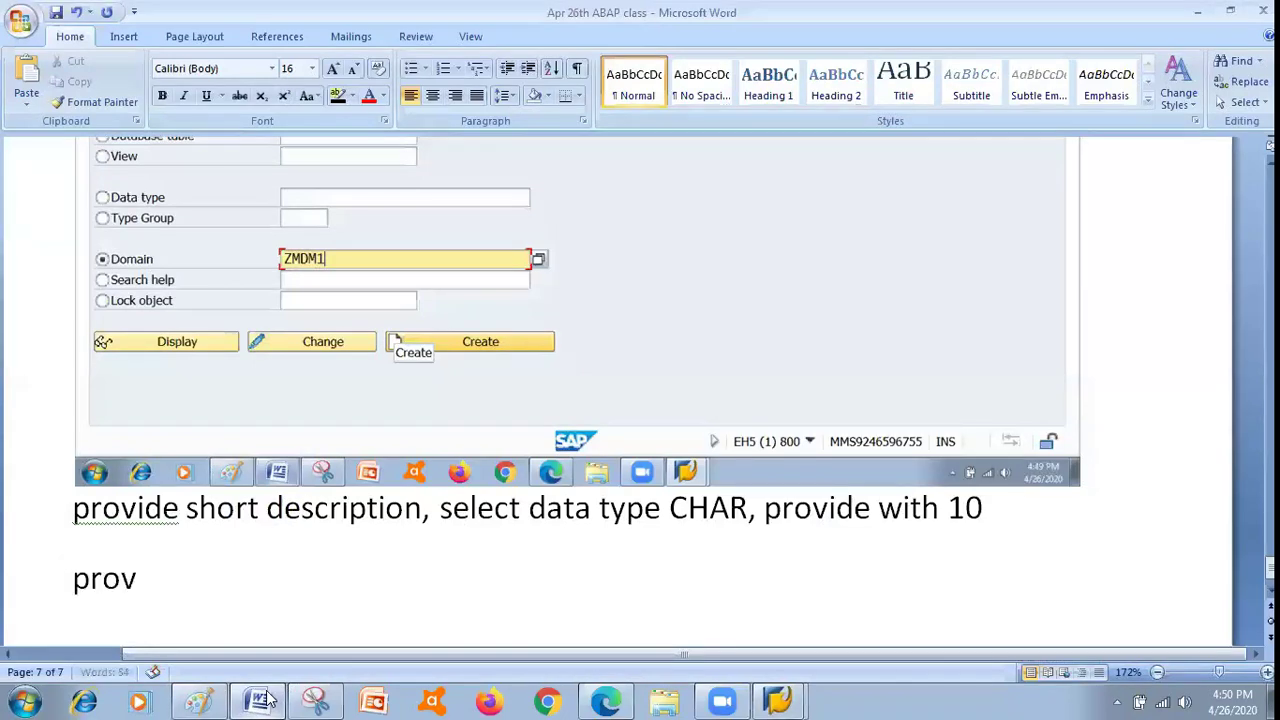
type("ide conversion routine")
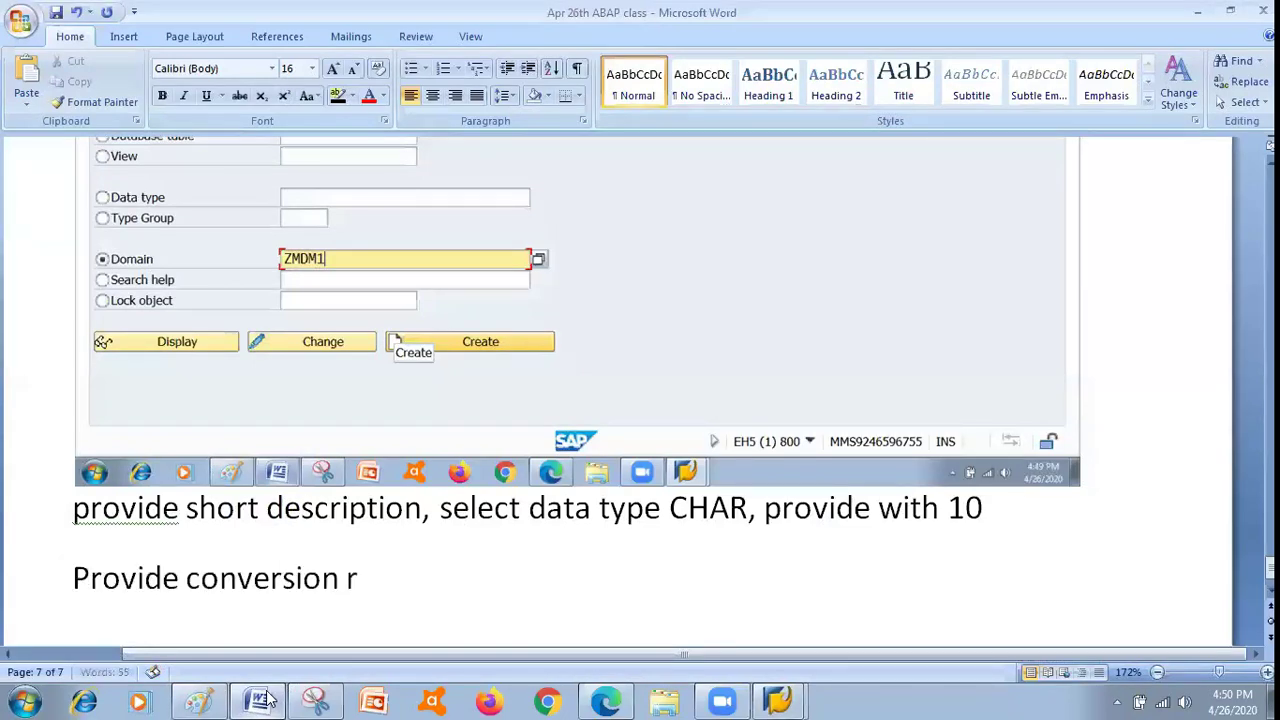
key("BackSpace")
key("BackSpace")
key("BackSpace")
key("BackSpace")
key("BackSpace")
key("BackSpace")
key("BackSpace")
key("Caps_Lock")
type("ALPHA")
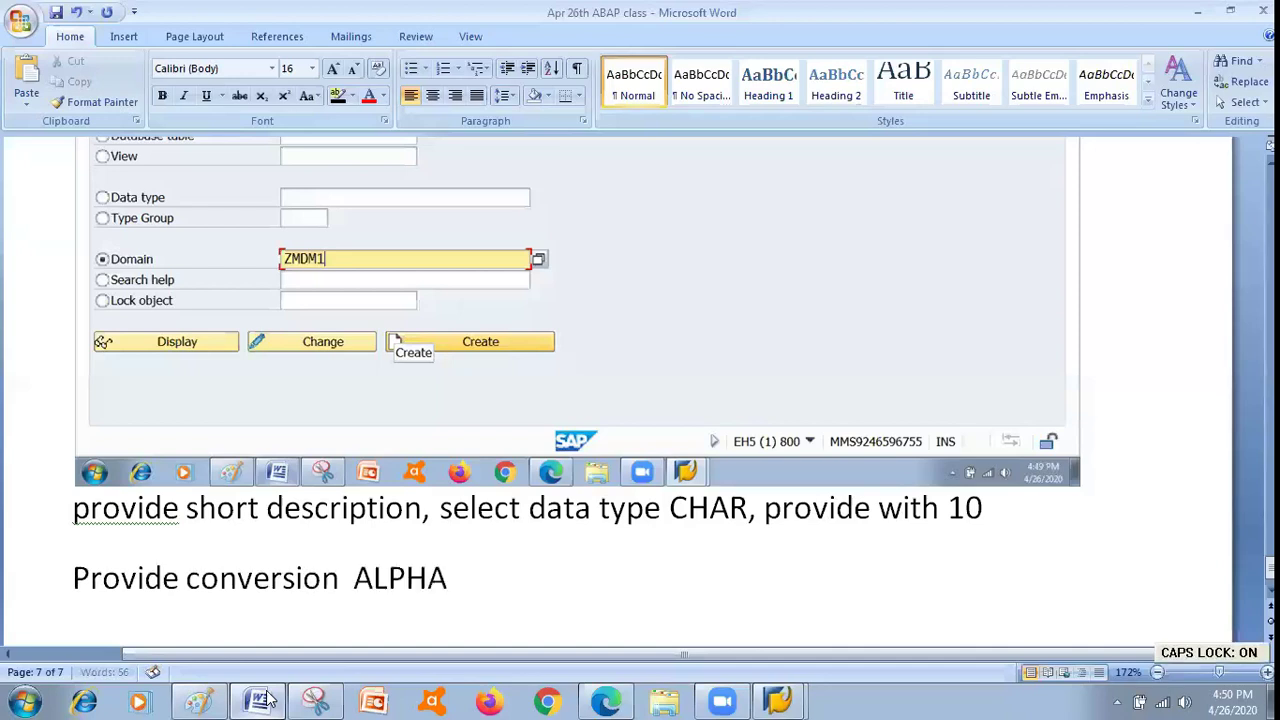
key("Caps_Lock")
type(", press enter")
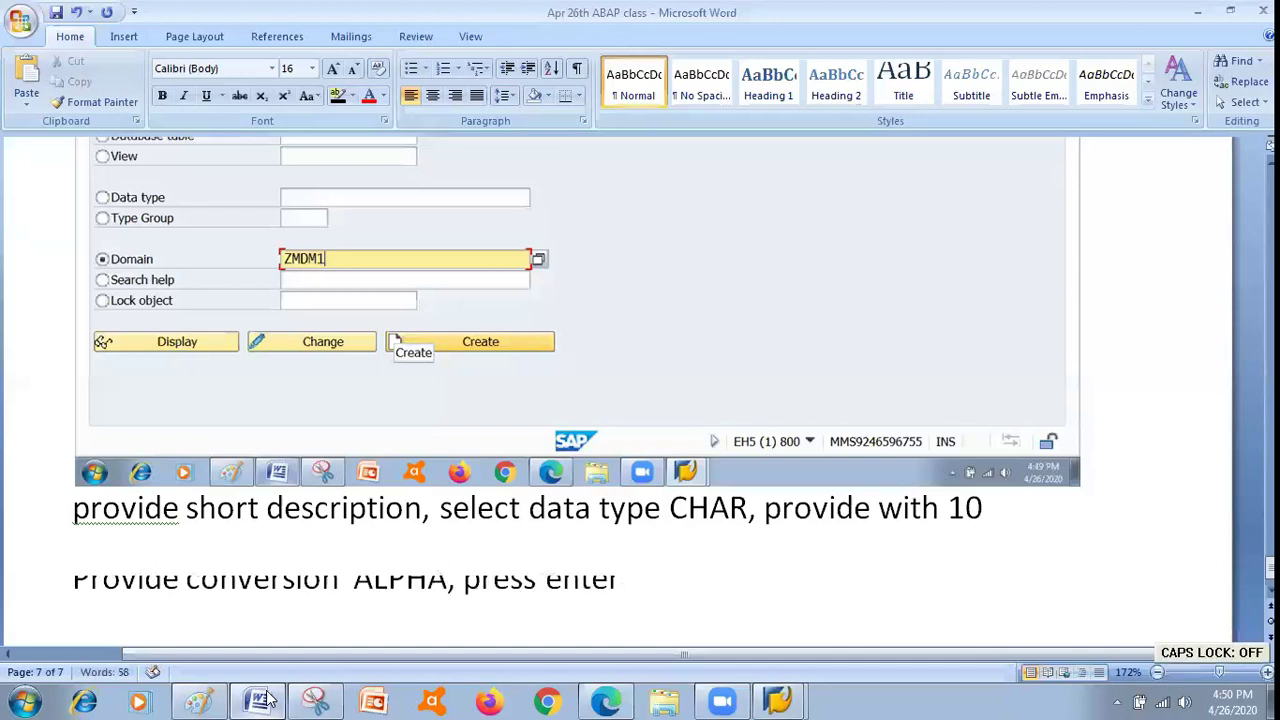
key("Return")
Paste the domain definition screenshot and add 'save ctr+s' and 'Activate ctr+f3' lines
key("ctrl+v")
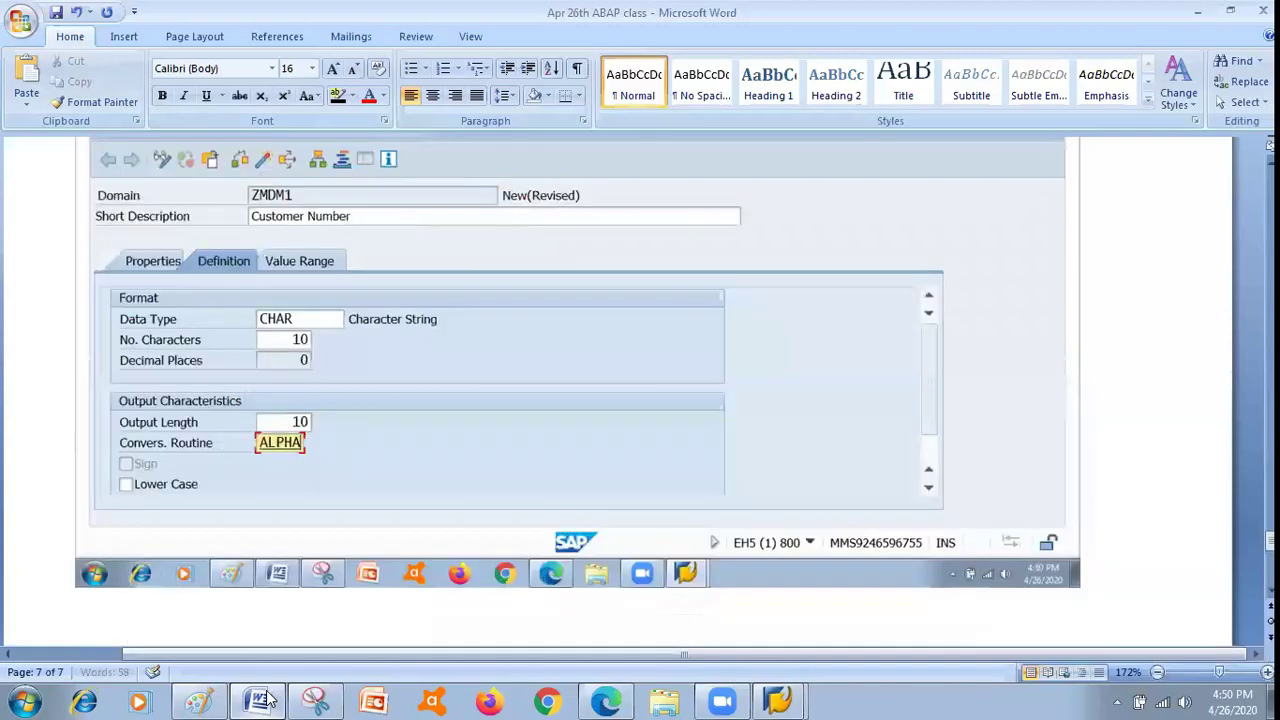
key("Return")
type("save ctr+s")
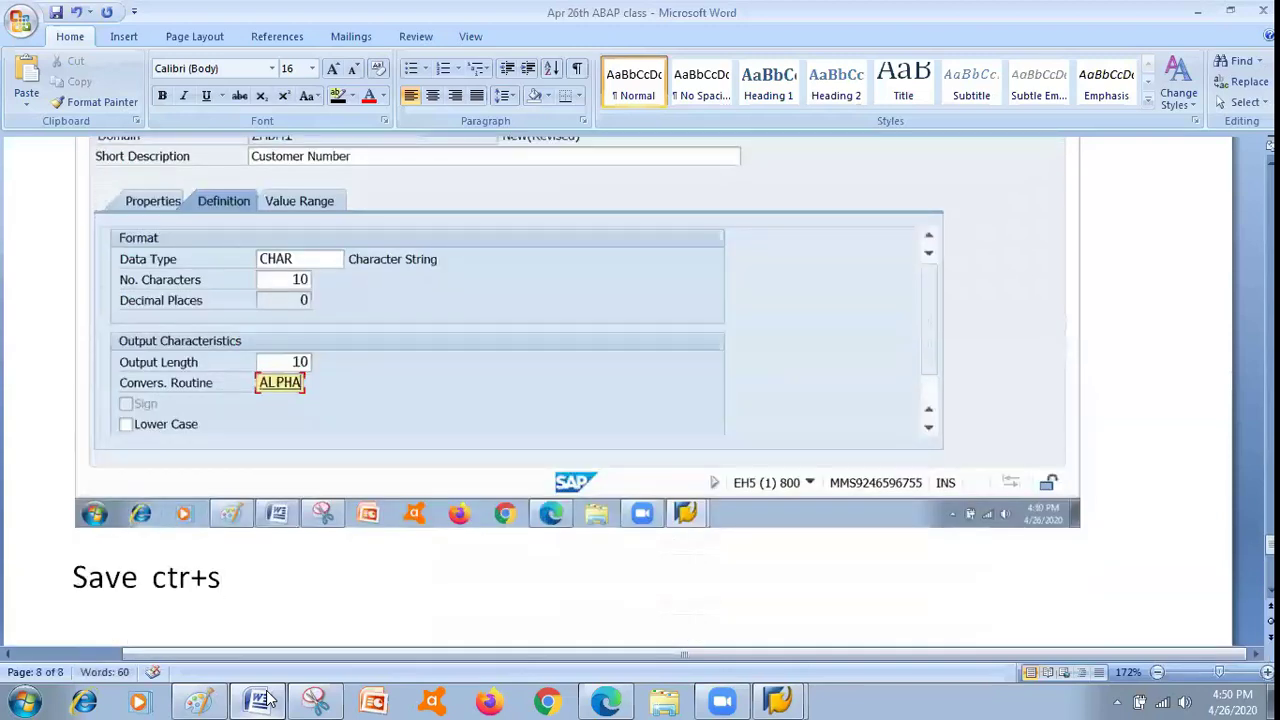
key("Return")
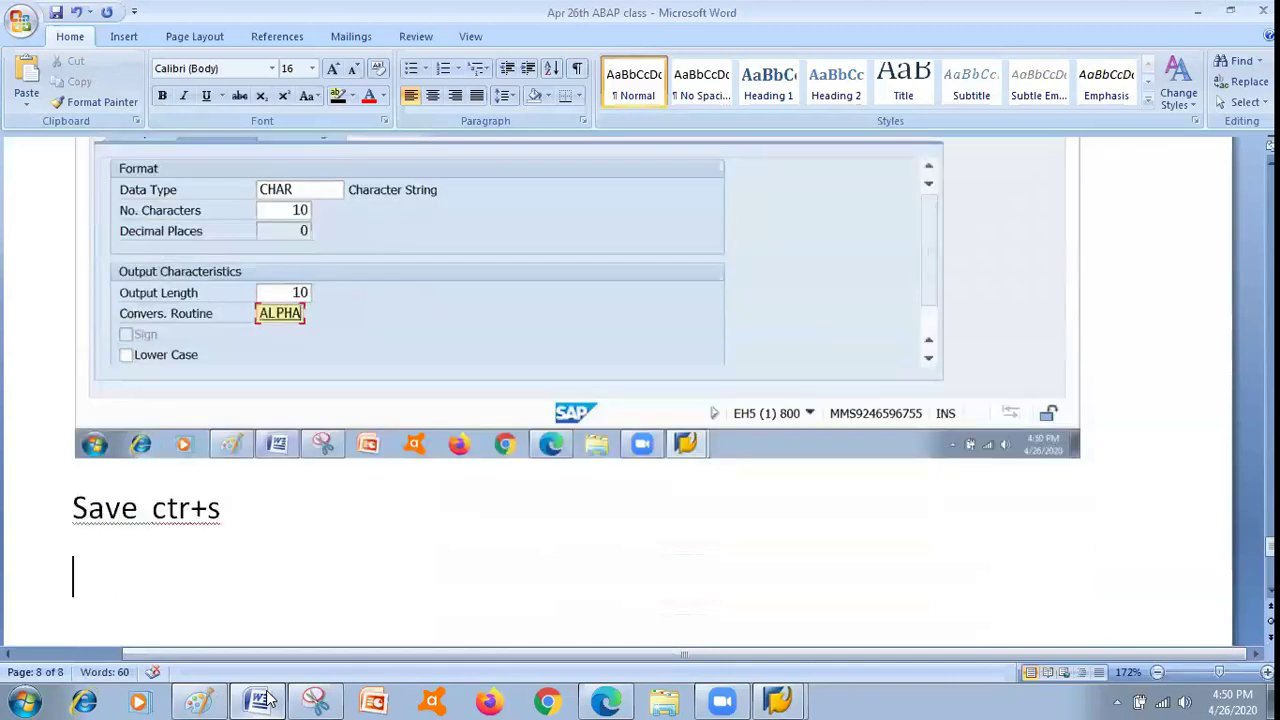
type("Activate ctr")
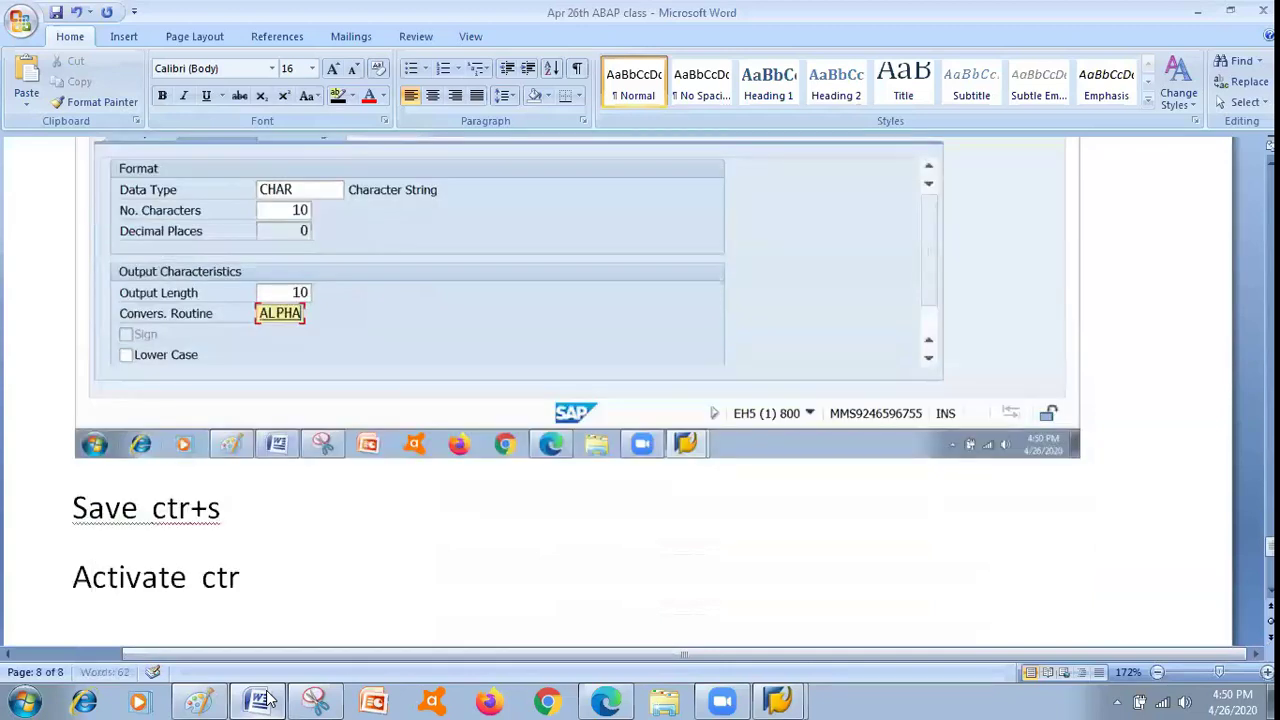
type("+f3")
key("Return")
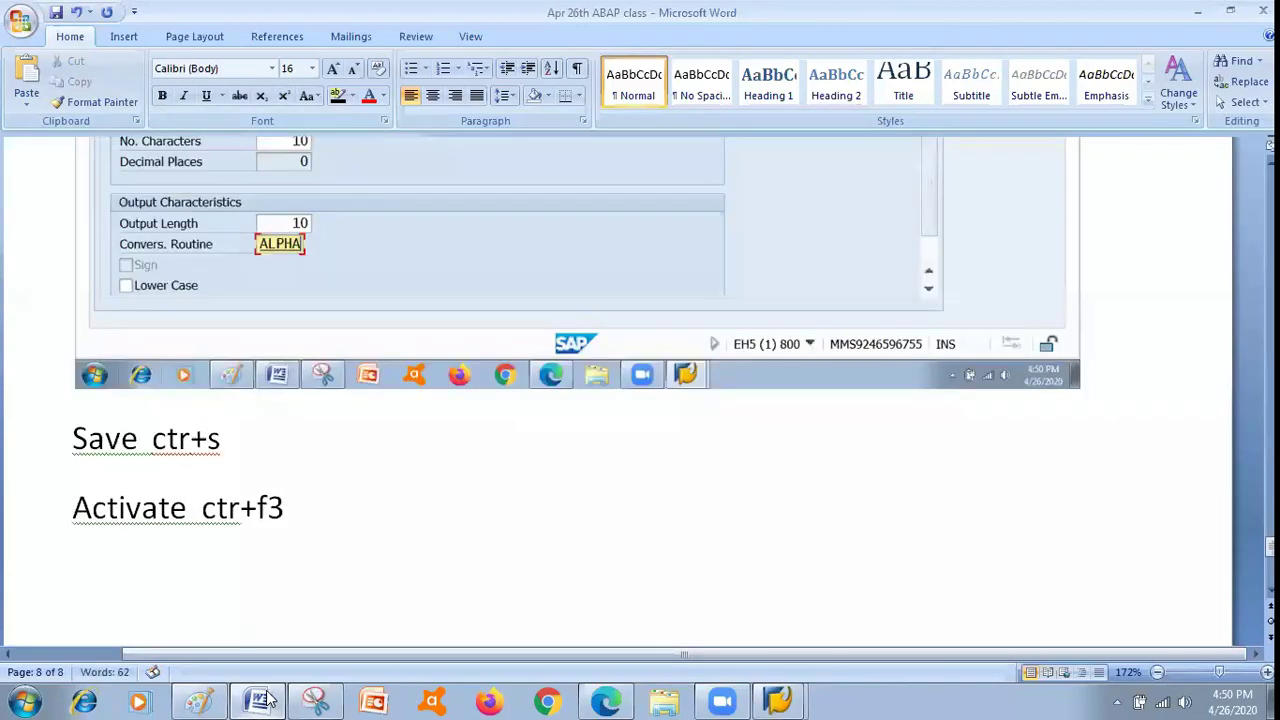
Append 'select option LOCAL OBJECT' to the save line
left_click_drag(243, 452, 247, 462)
left_click(243, 457)
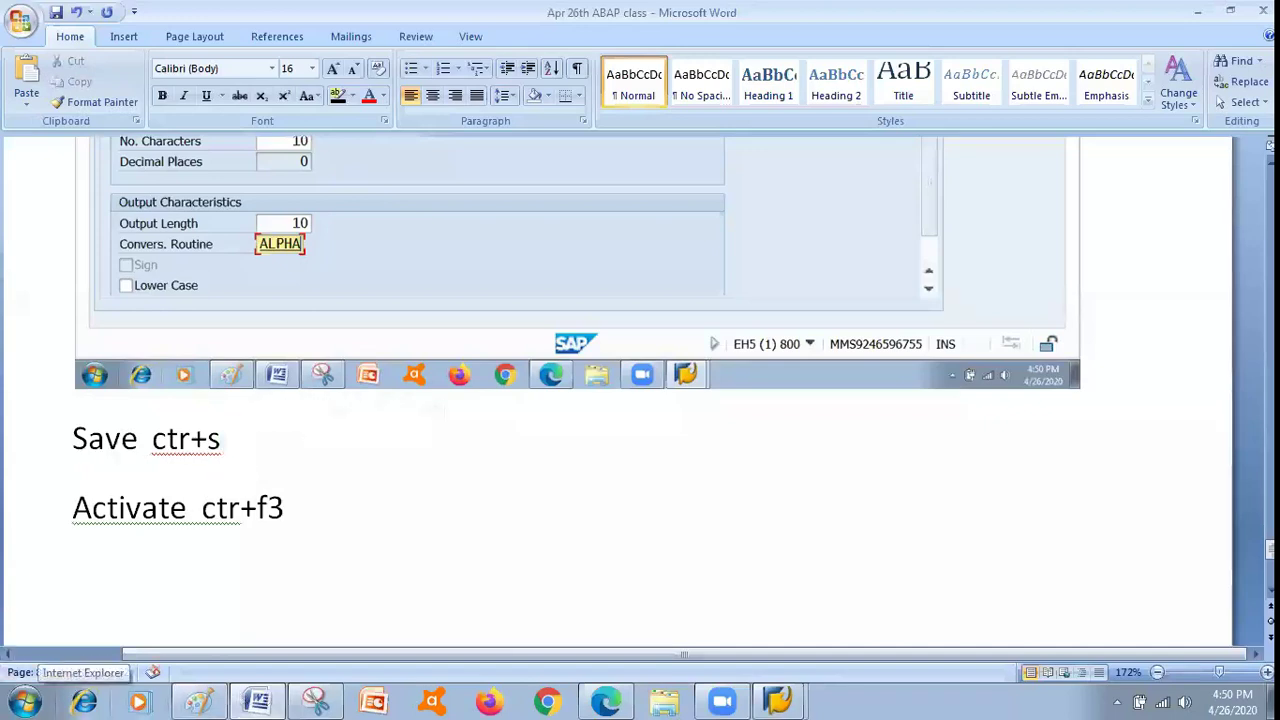
type("select option")
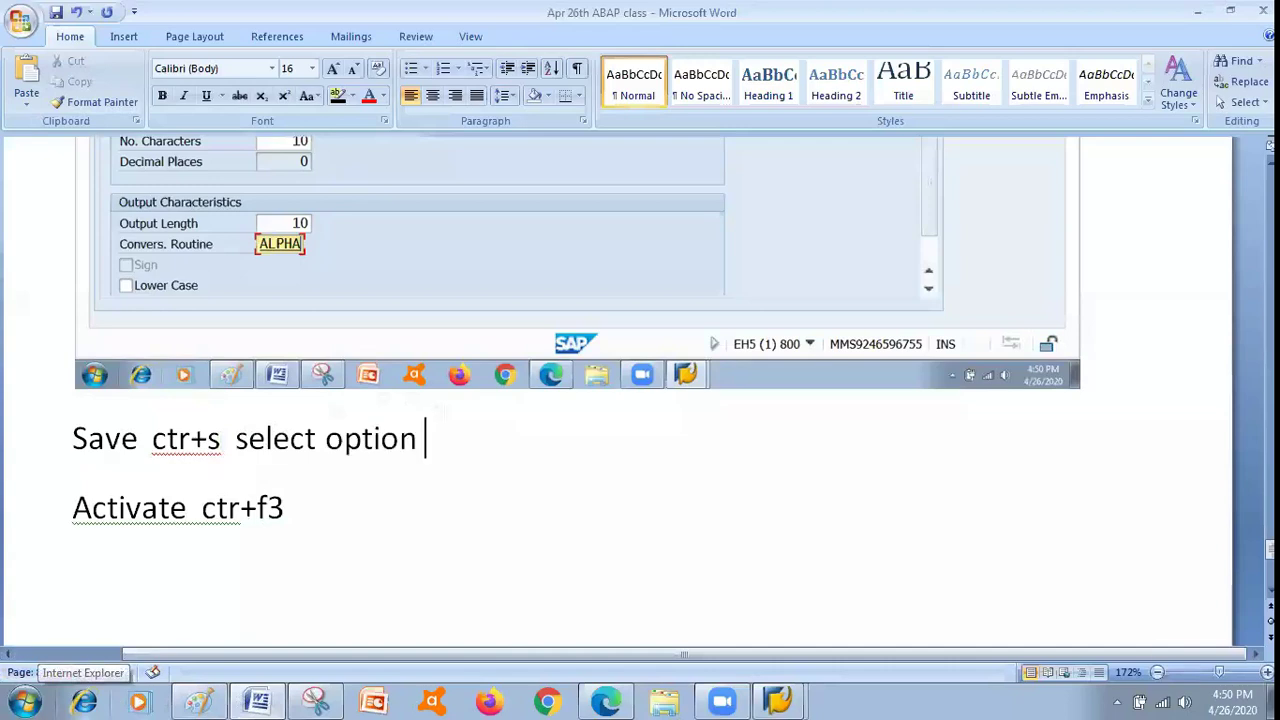
key("Caps_Lock")
type("LOCAL")
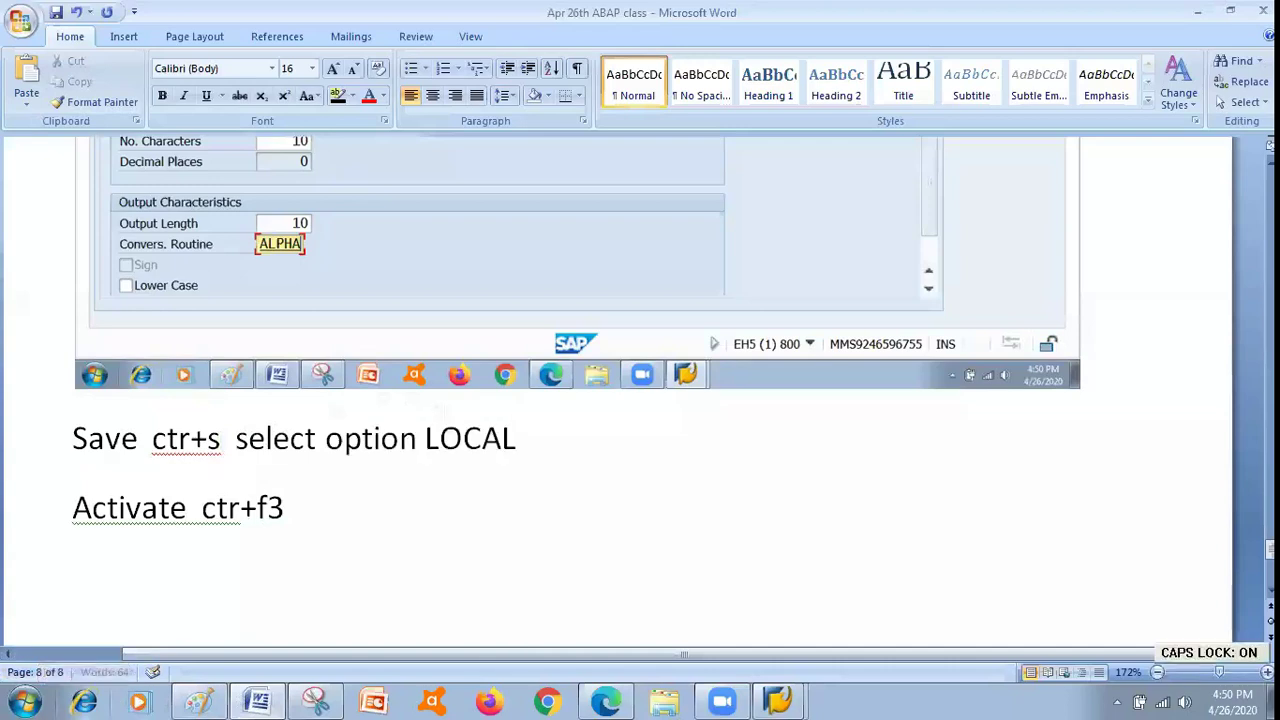
type(" OBJECT")
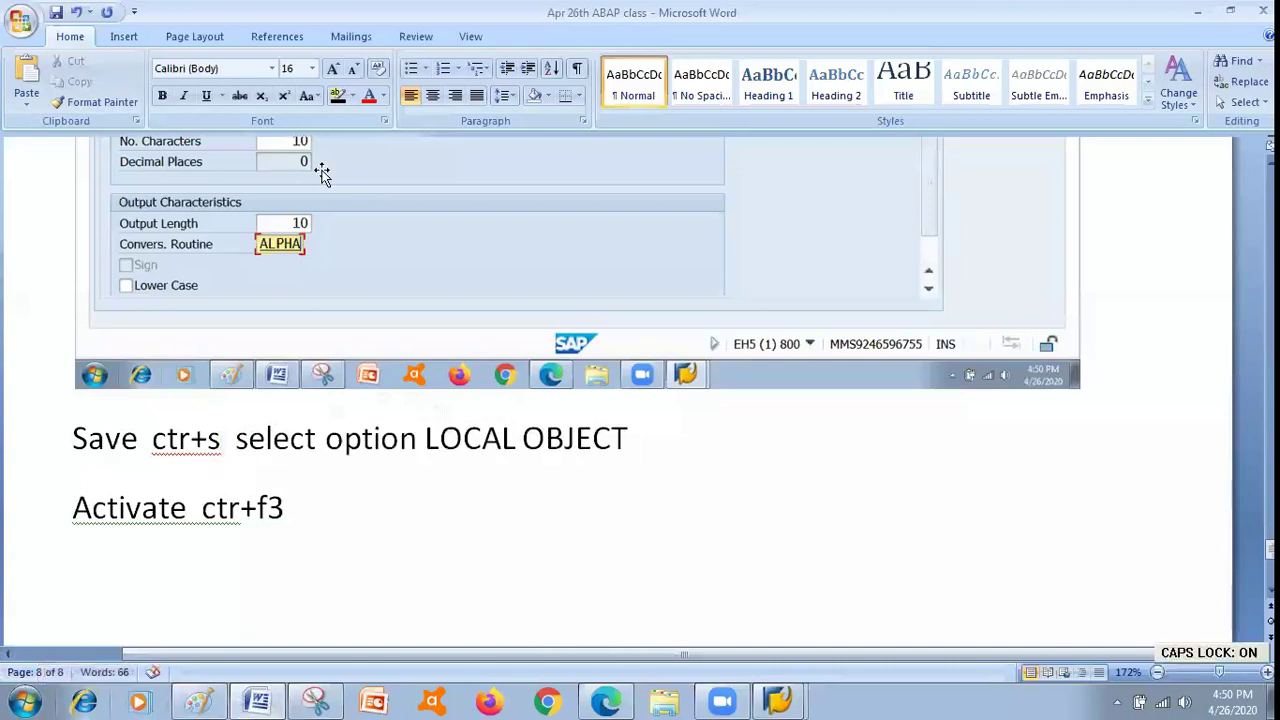
key("Caps_Lock")
key("Return")
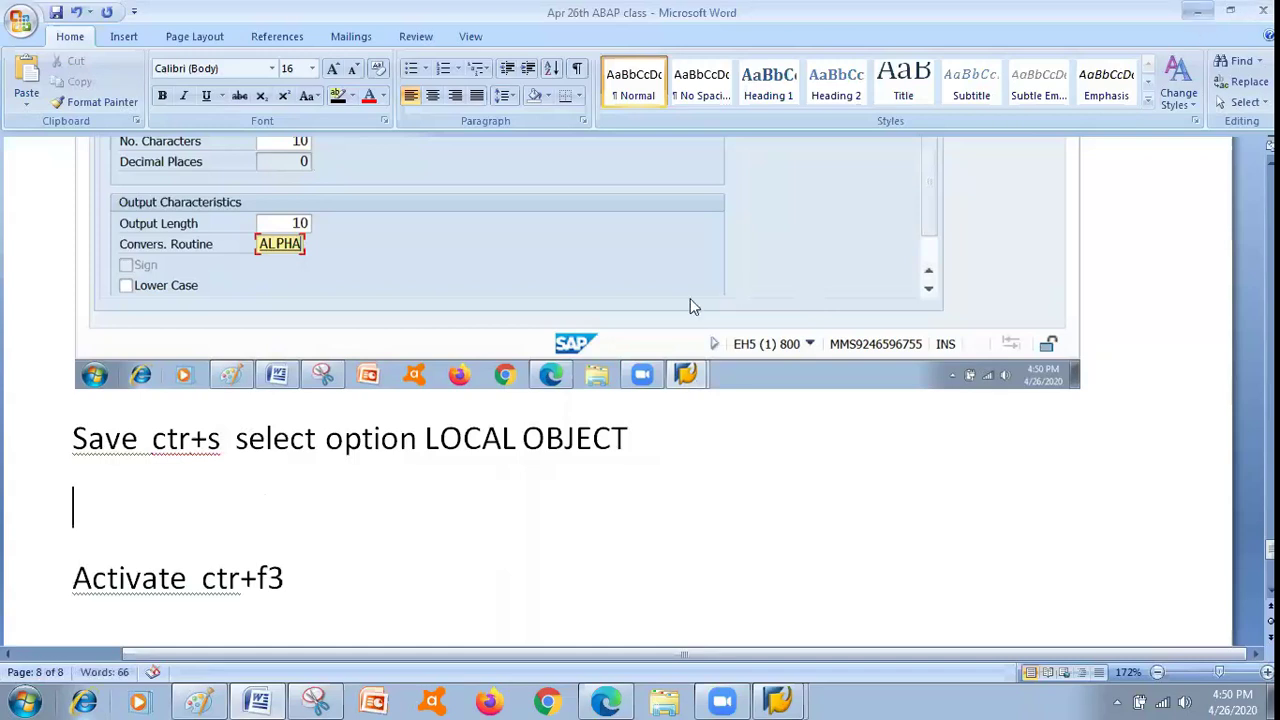
key("alt+Tab")
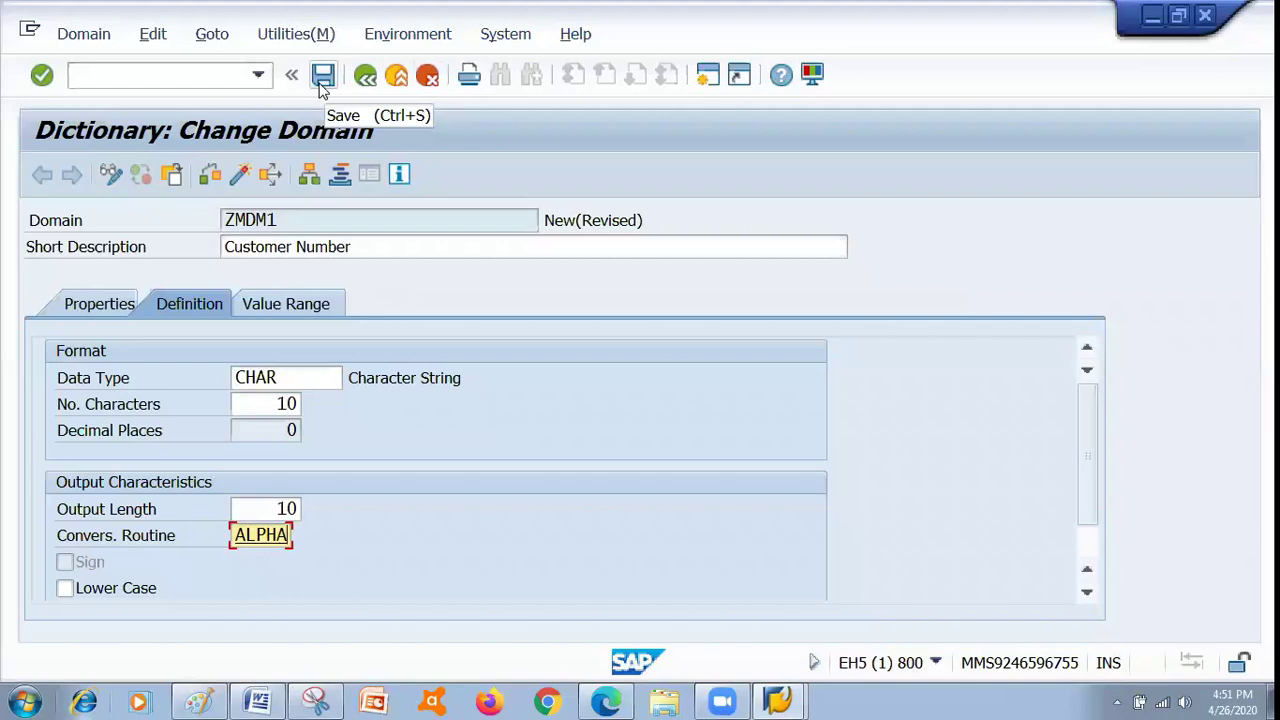
Save domain ZMDM1 as a Local Object
left_click(322, 88)
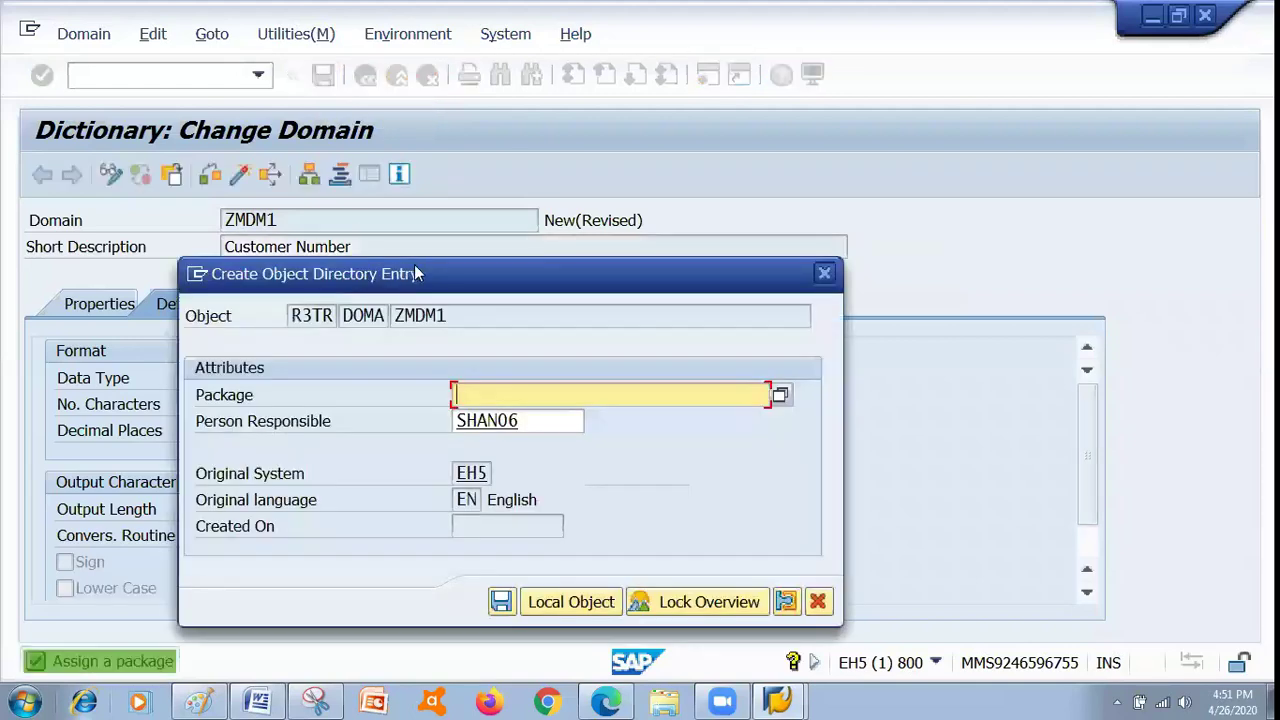
left_click_drag(416, 273, 657, 274)
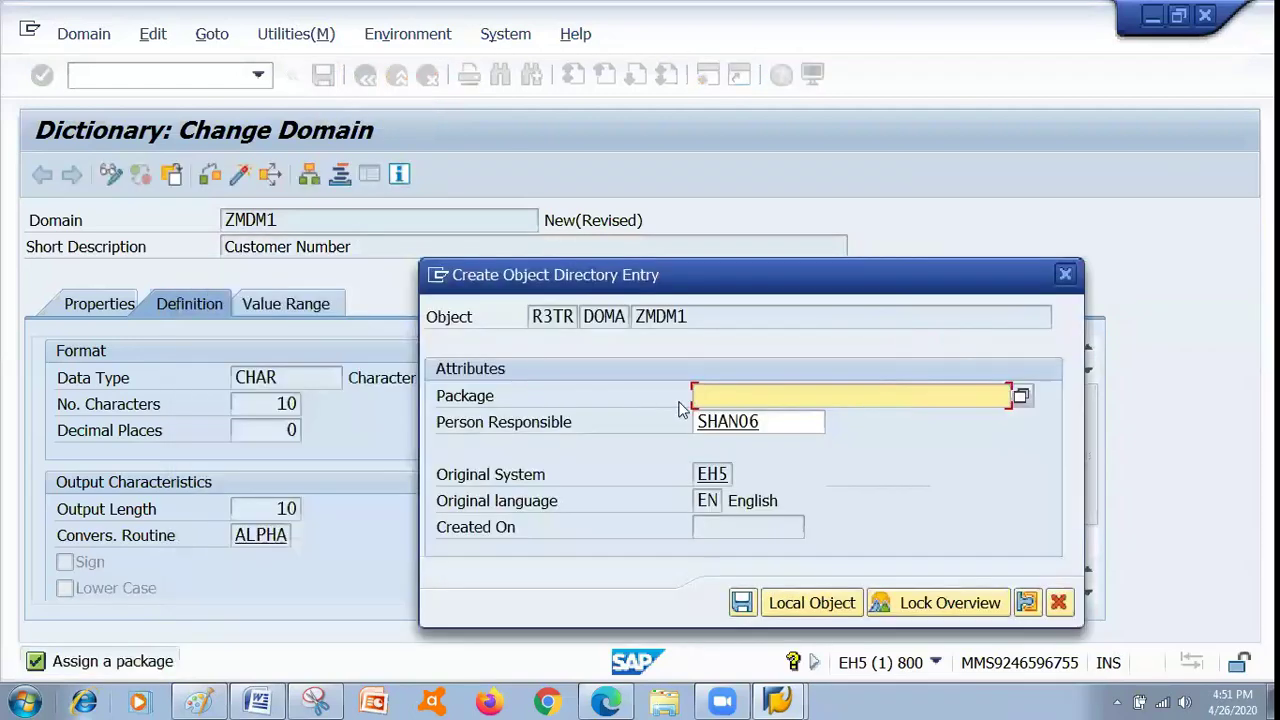
left_click(779, 604)
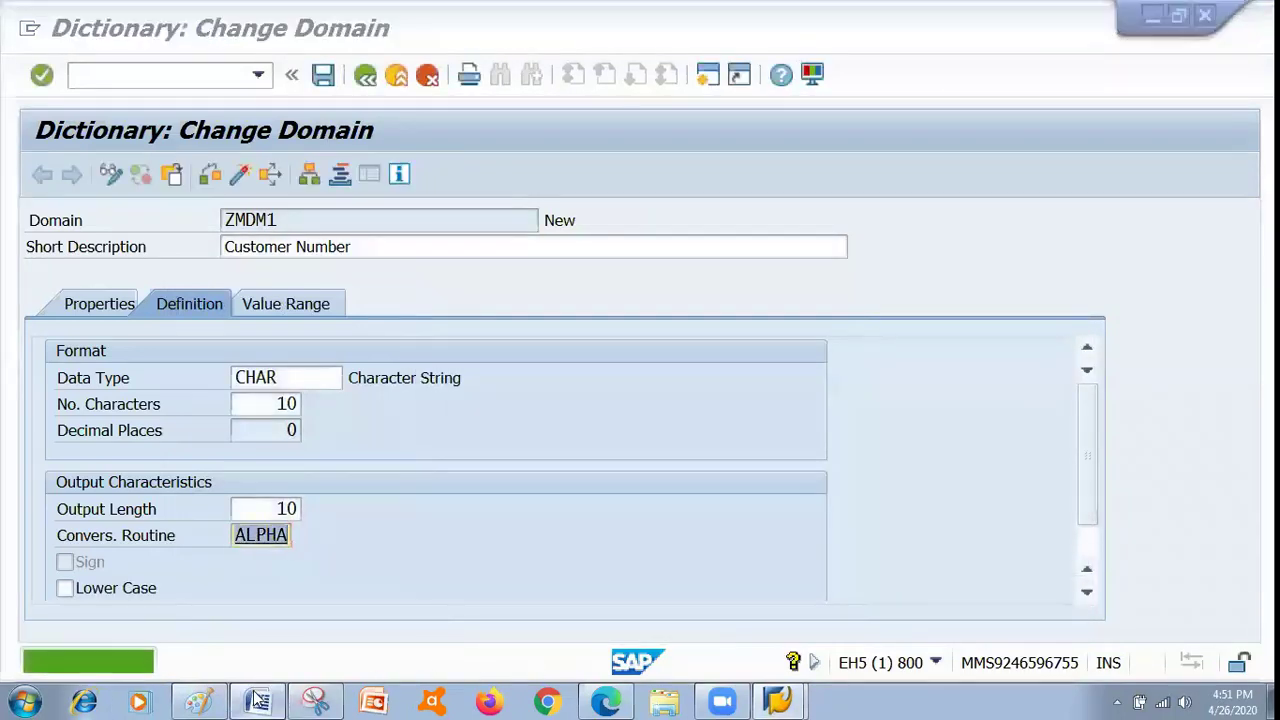
Review the saved-domain screenshot in the Word notes, then go back to the SAP domain screen
left_click(257, 700)
scroll(354, 629, "down", 5)
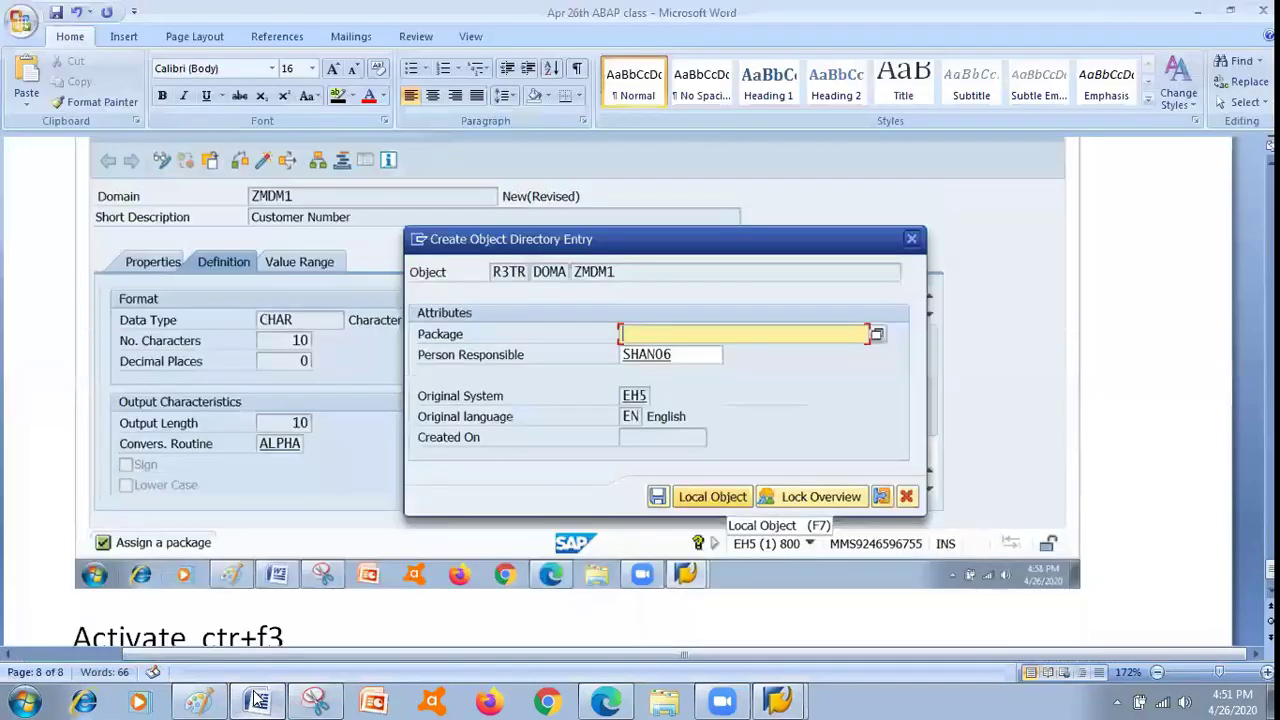
scroll(354, 629, "down", 1)
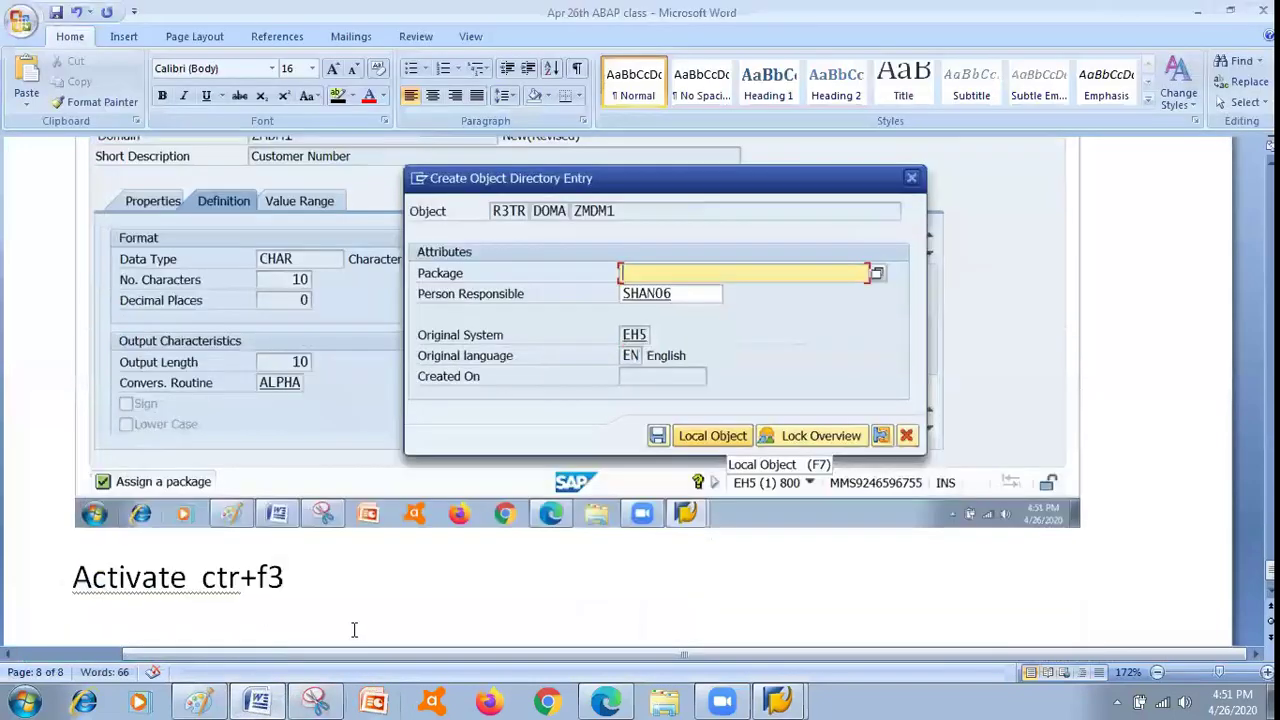
key("alt+Tab")
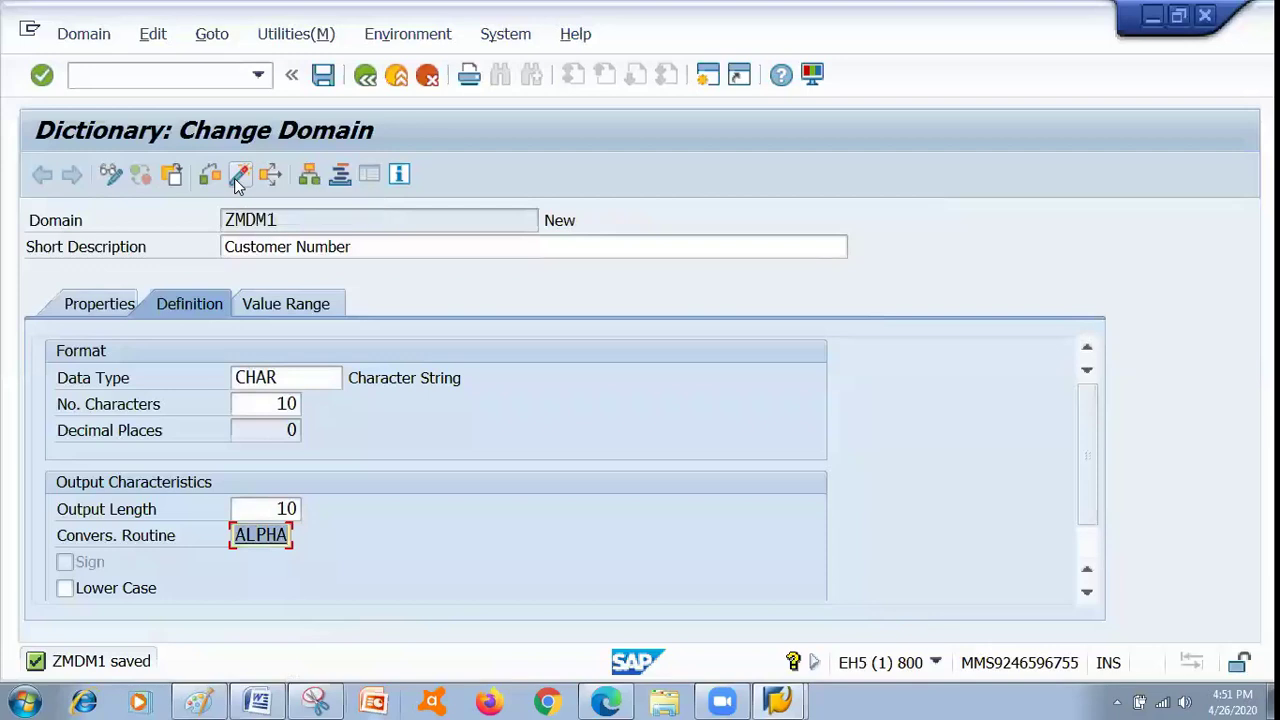
left_click(257, 700)
scroll(257, 700, "down", 5)
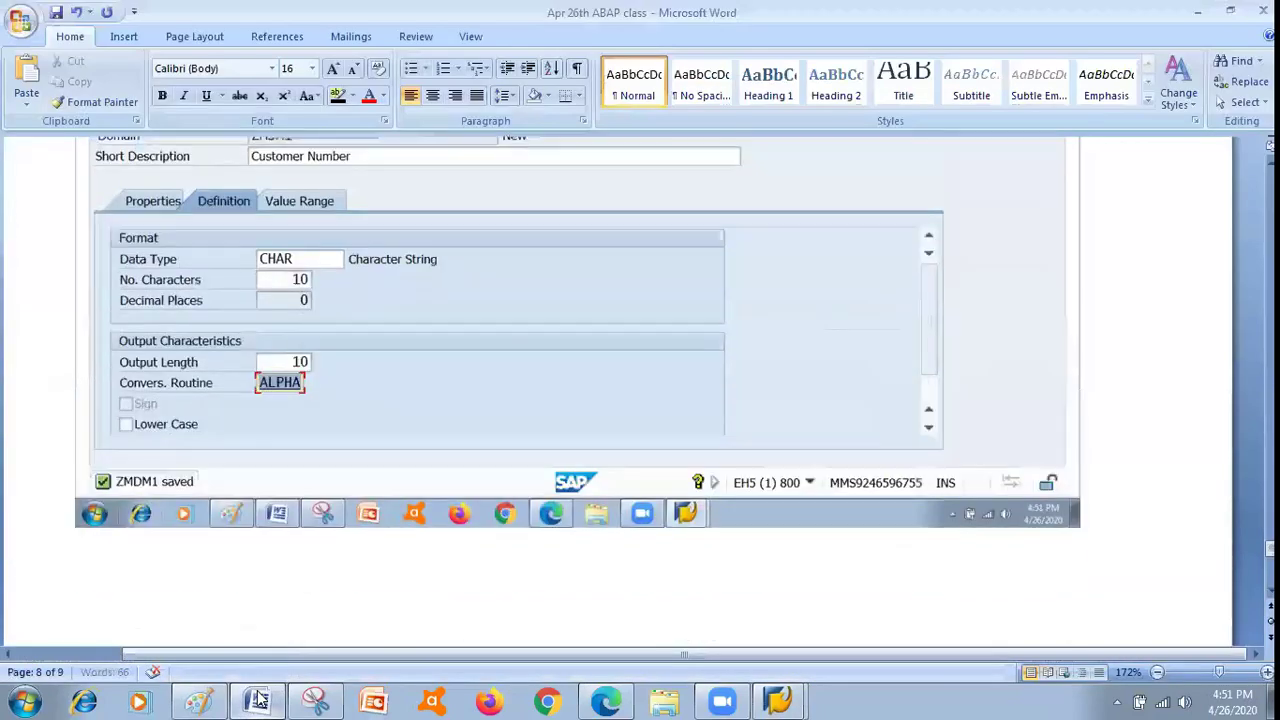
left_click(257, 700)
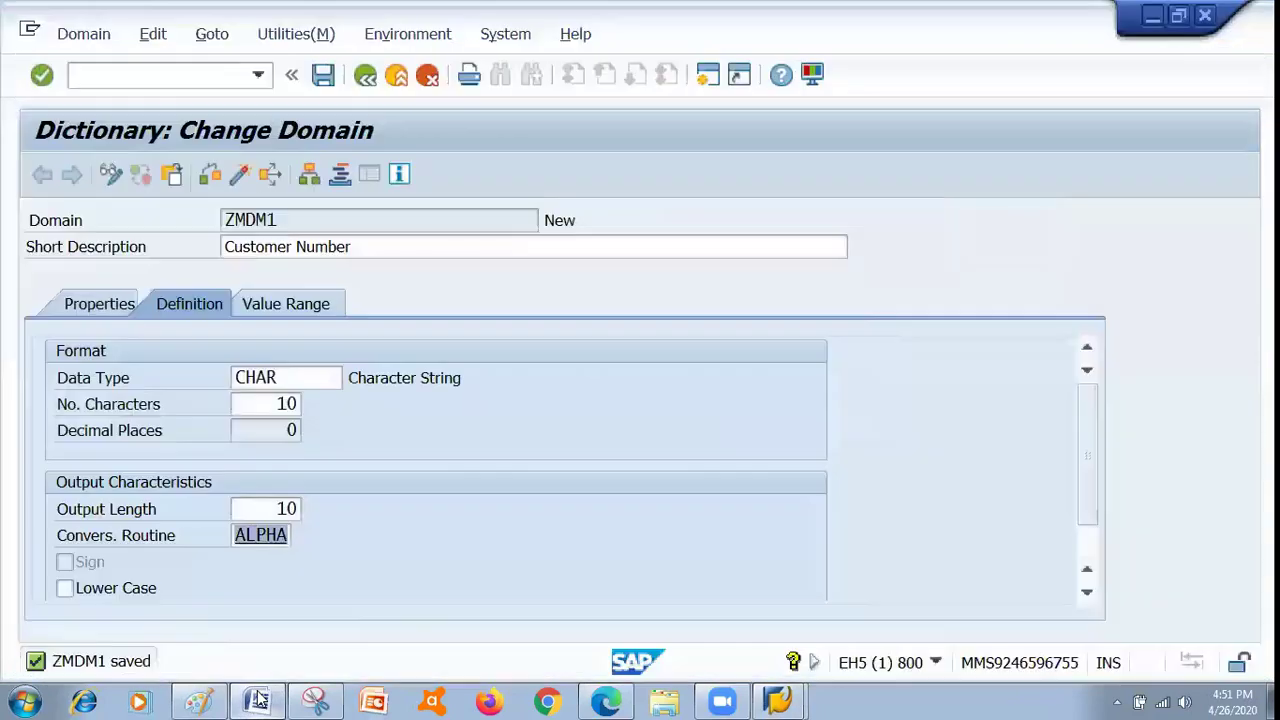
Activate domain ZMDM1 and paste the activation screenshot into the Word notes
left_click(240, 180)
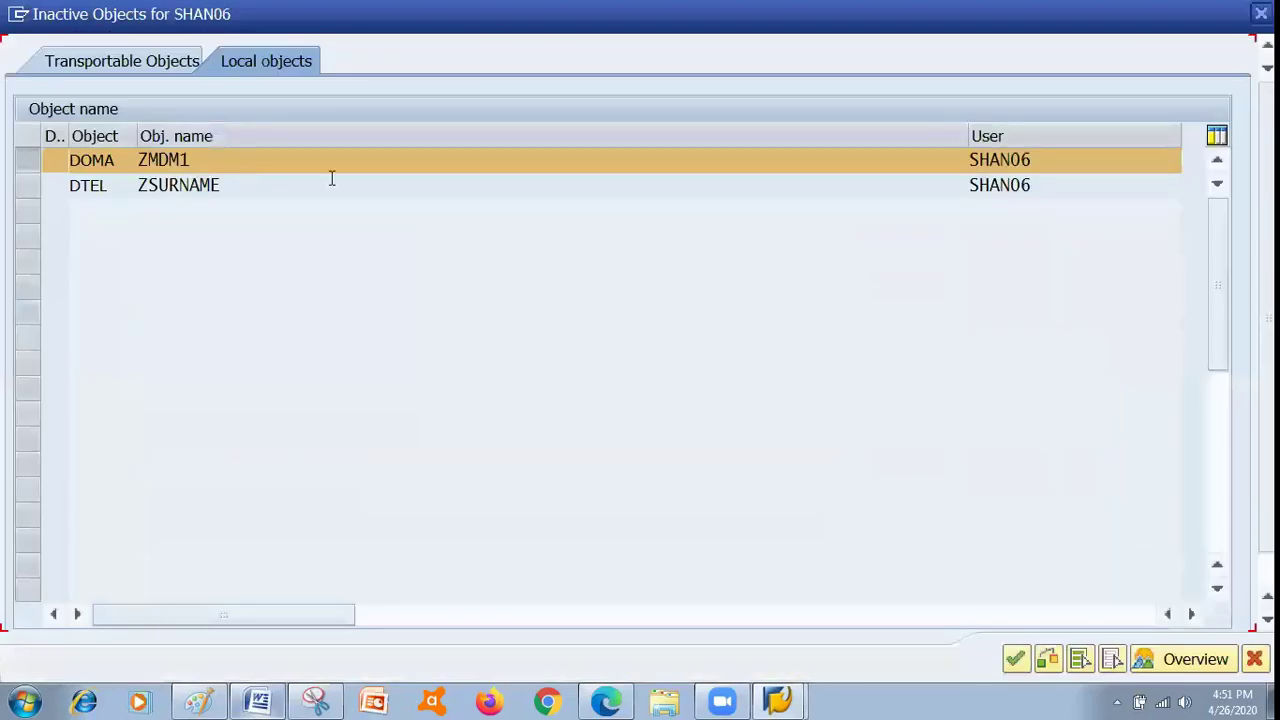
left_click(1015, 660)
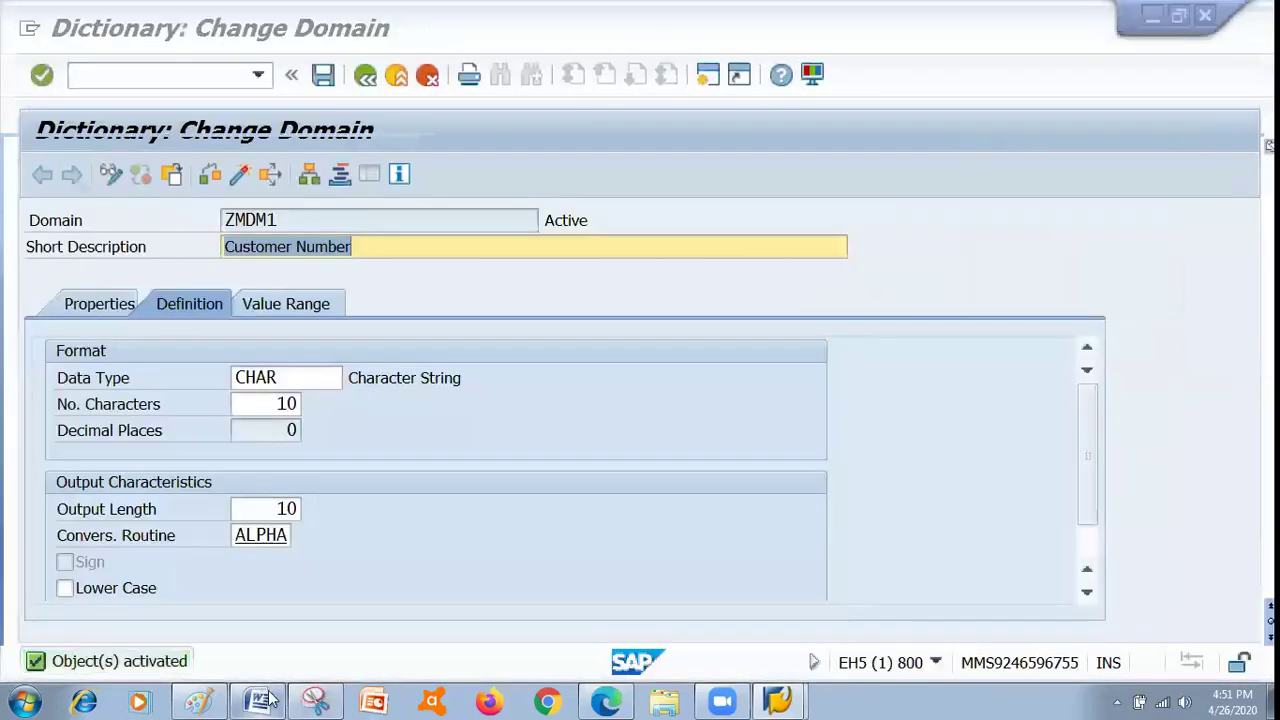
left_click(268, 700)
key("ctrl+v")
key("Return")
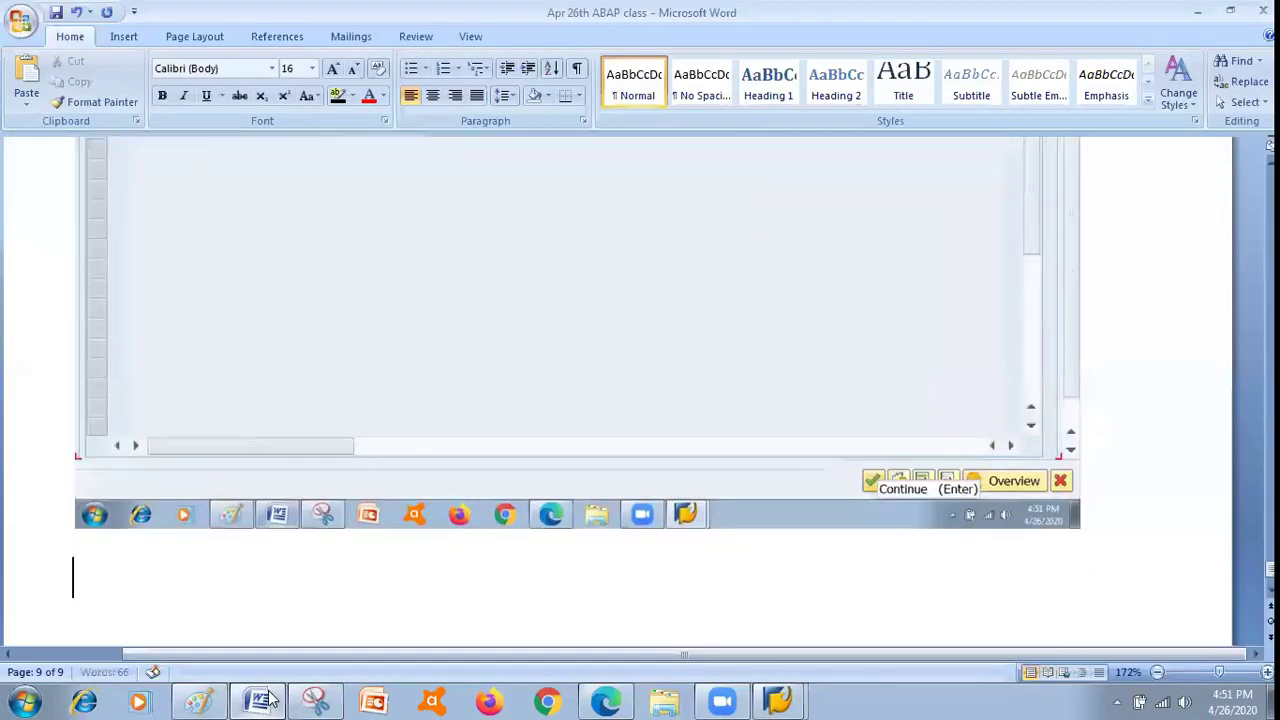
Add the note 'press Enter or Tick button' below the screenshot
type("PRE")
key("Caps_Lock")
key("BackSpace")
key("BackSpace")
key("BackSpace")
type("pre")
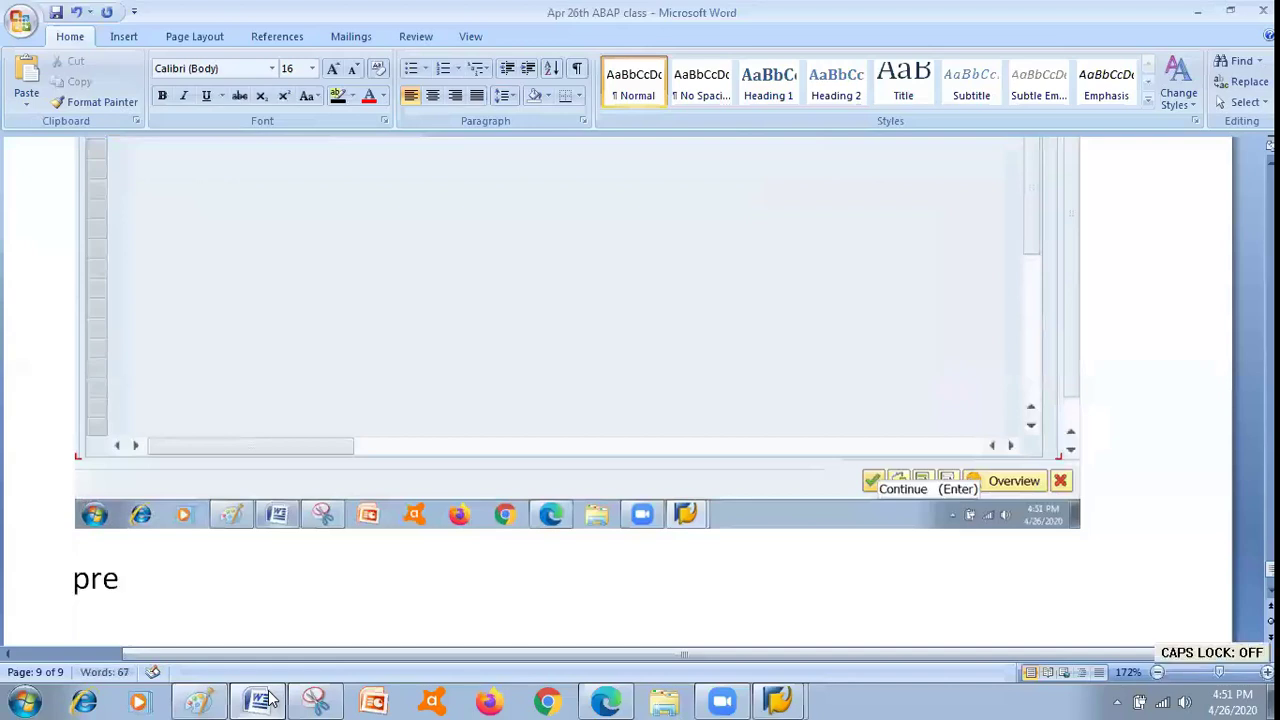
type("ss Enter on Ti")
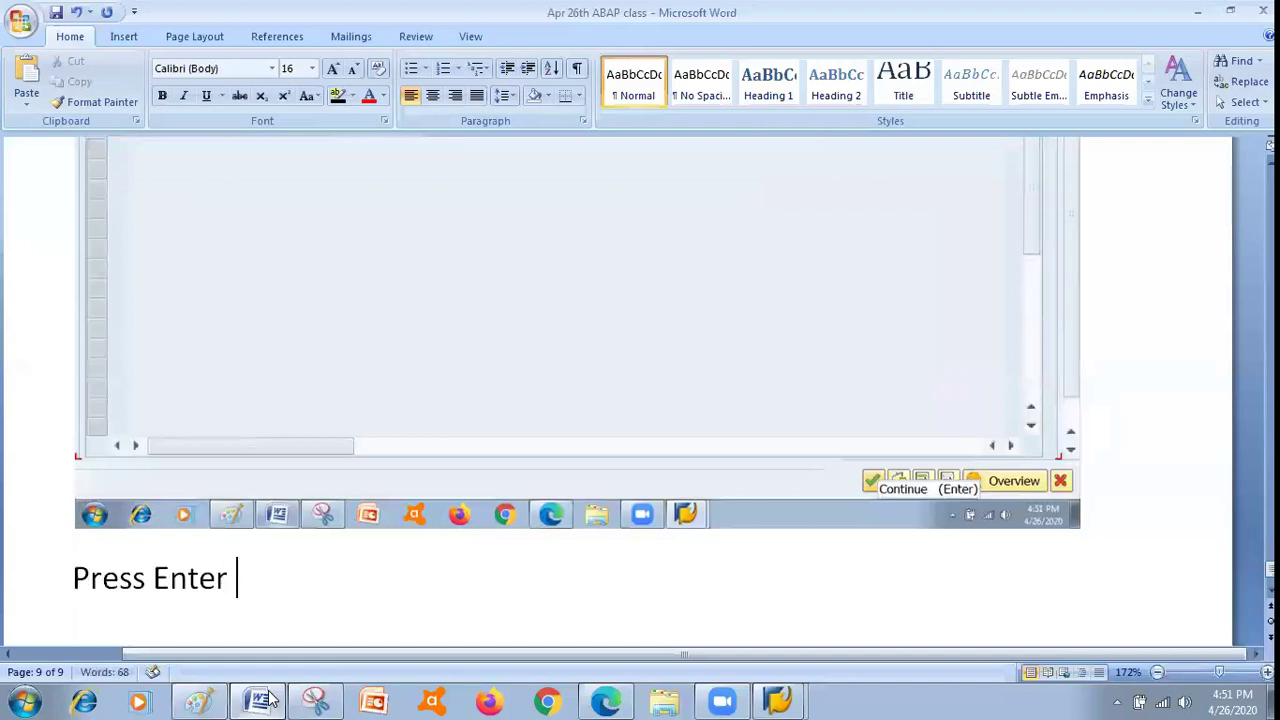
key("BackSpace")
key("BackSpace")
key("BackSpace")
key("BackSpace")
key("BackSpace")
key("BackSpace")
type("or Tick button")
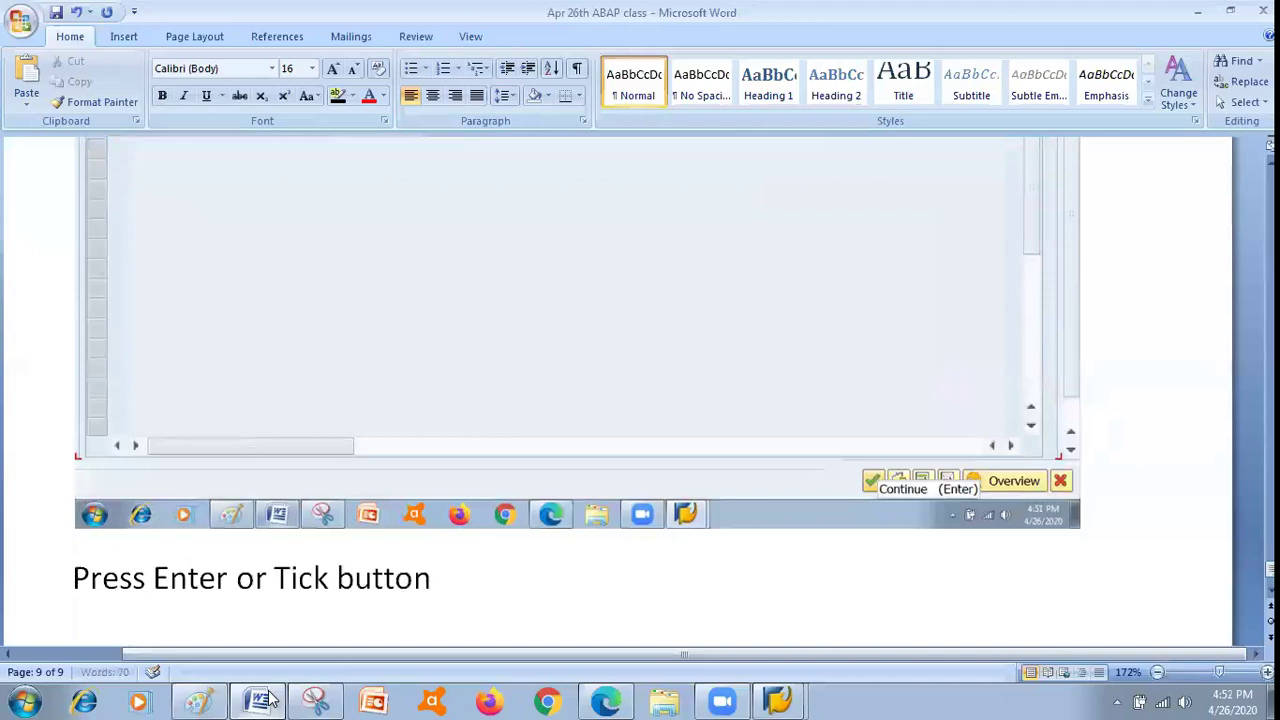
key("Return")
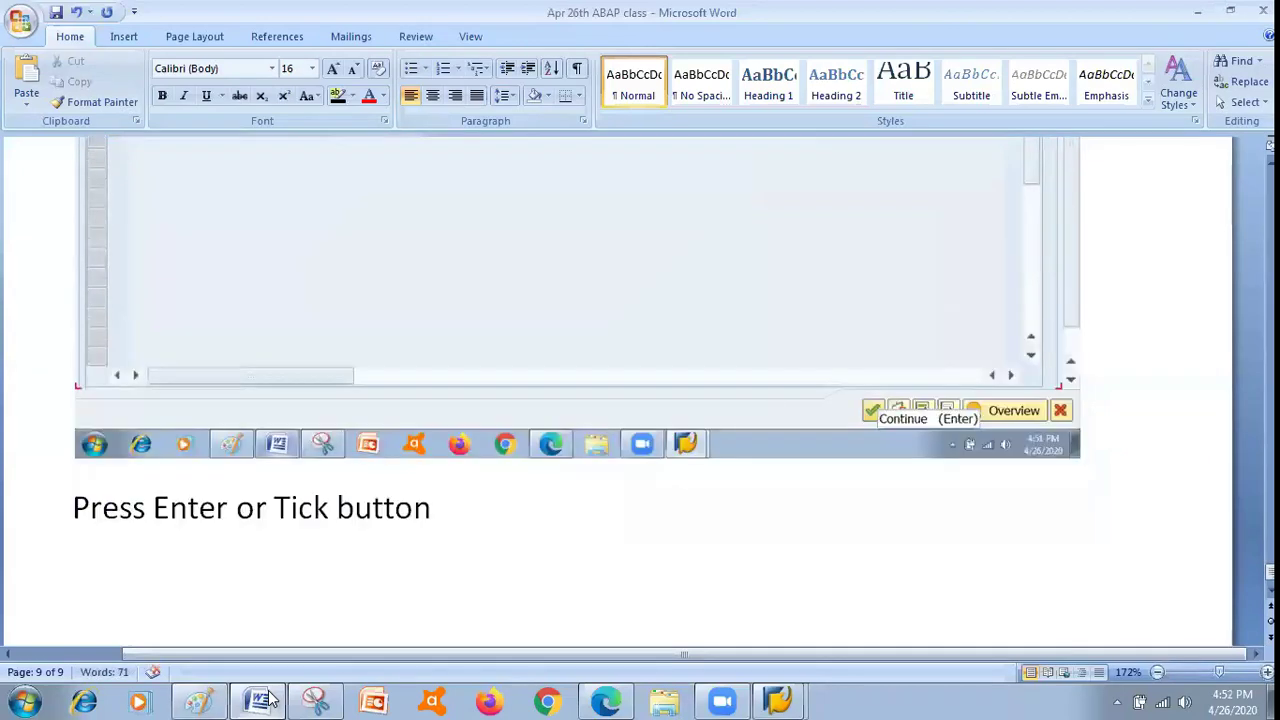
Highlight ZMDM1's Active status in SAP and paste that screenshot into the notes
key("alt+Tab")
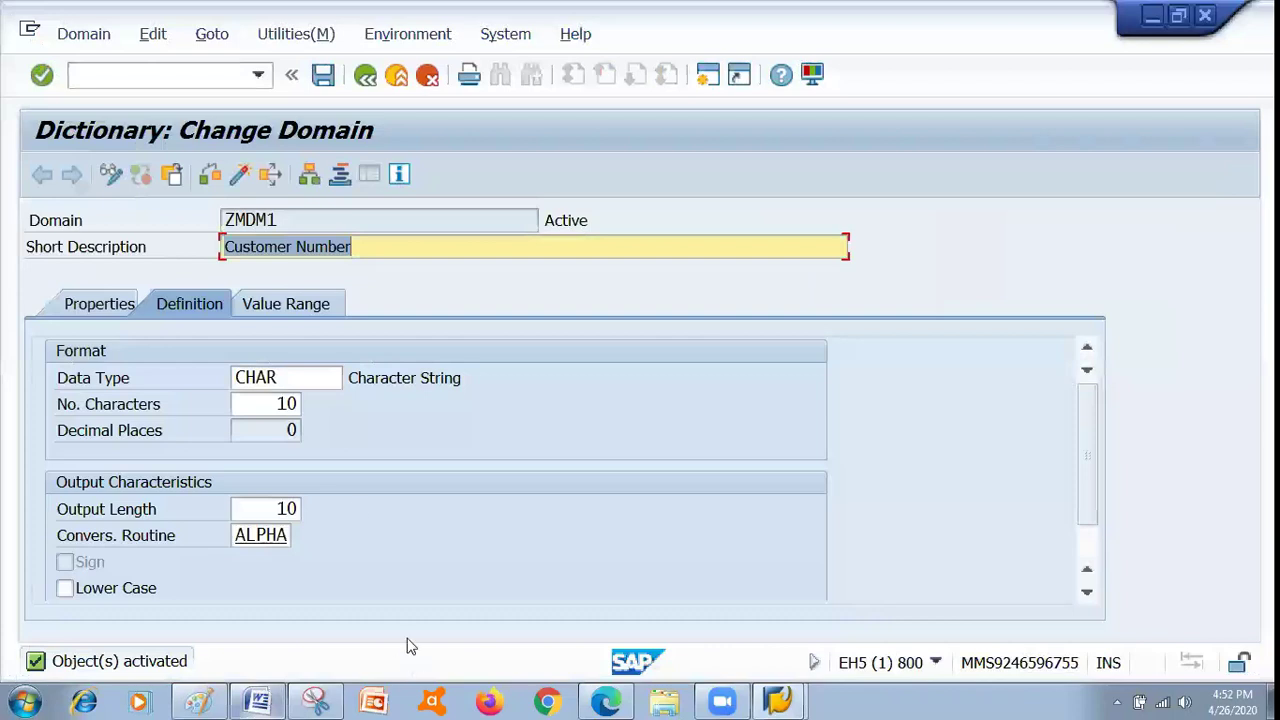
left_click(378, 257)
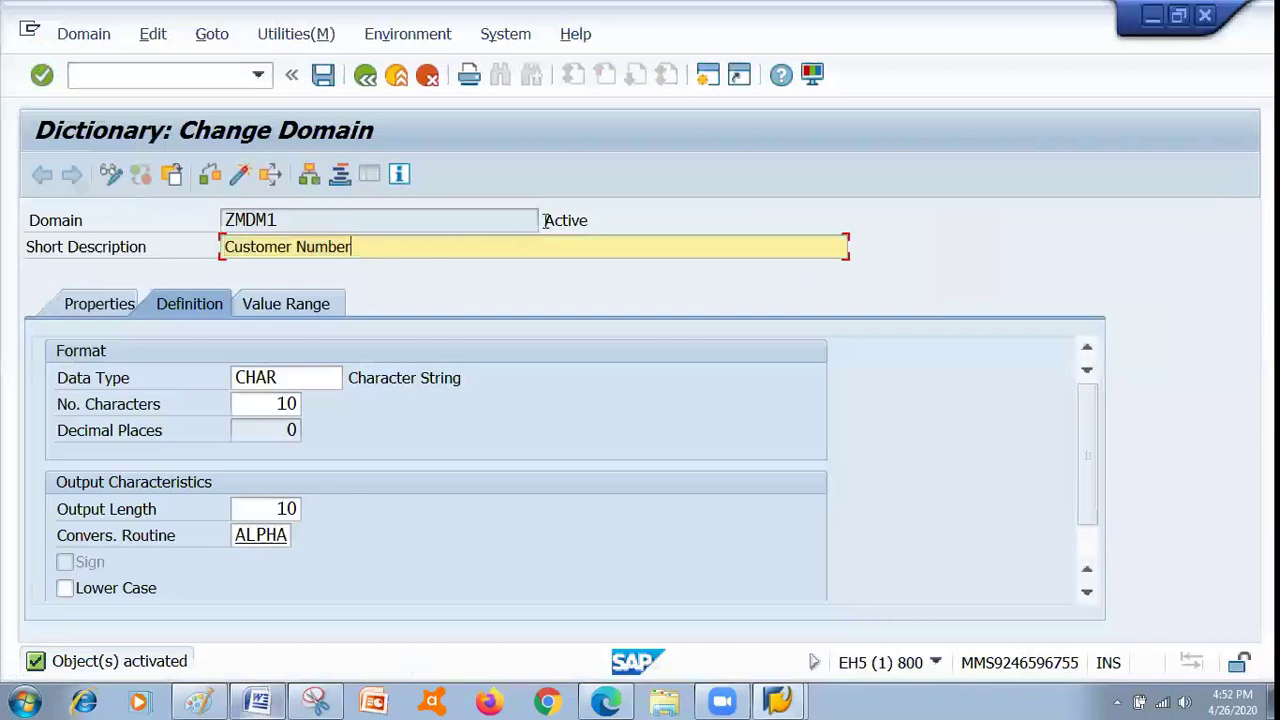
left_click_drag(545, 220, 596, 220)
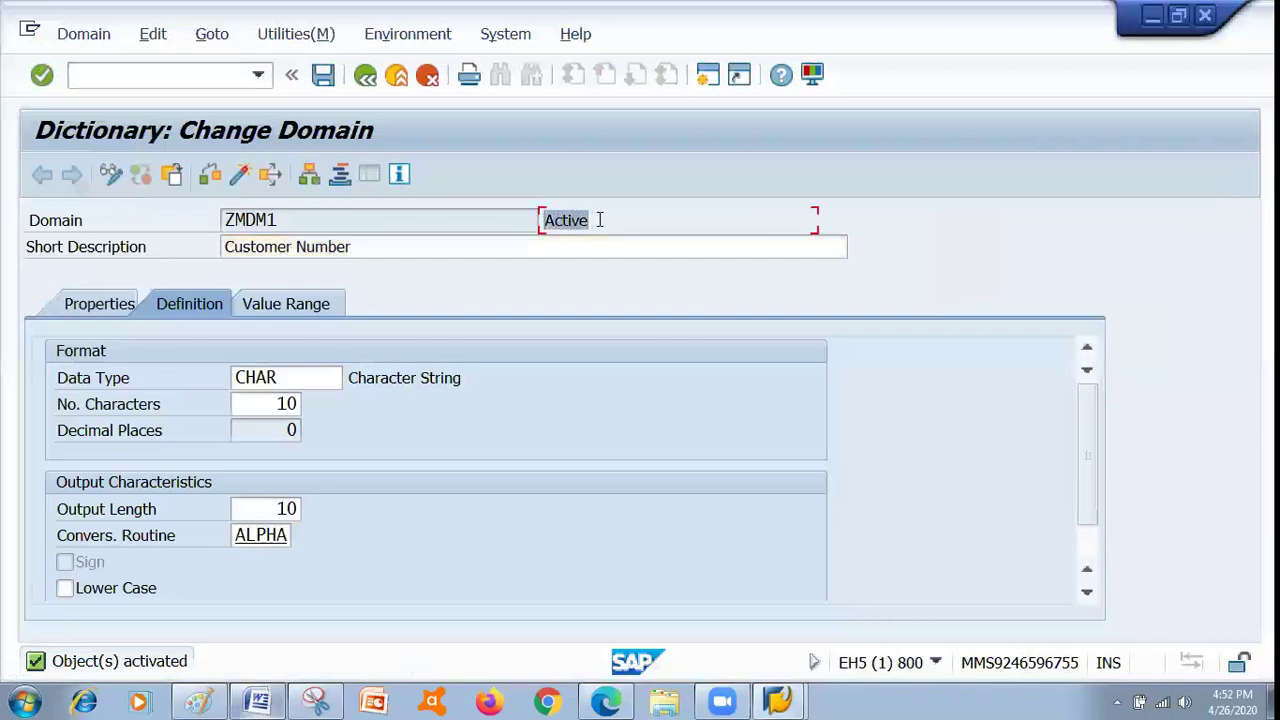
left_click(599, 220)
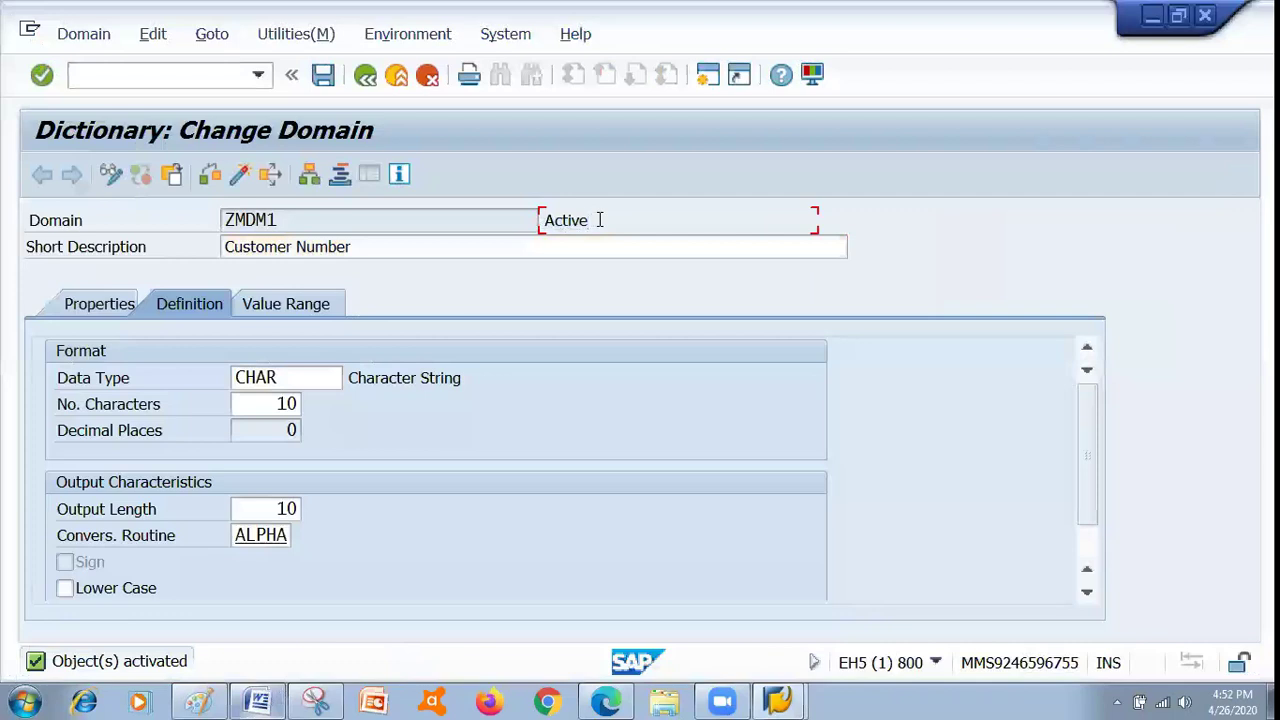
left_click(258, 700)
key("Return")
key("ctrl+v")
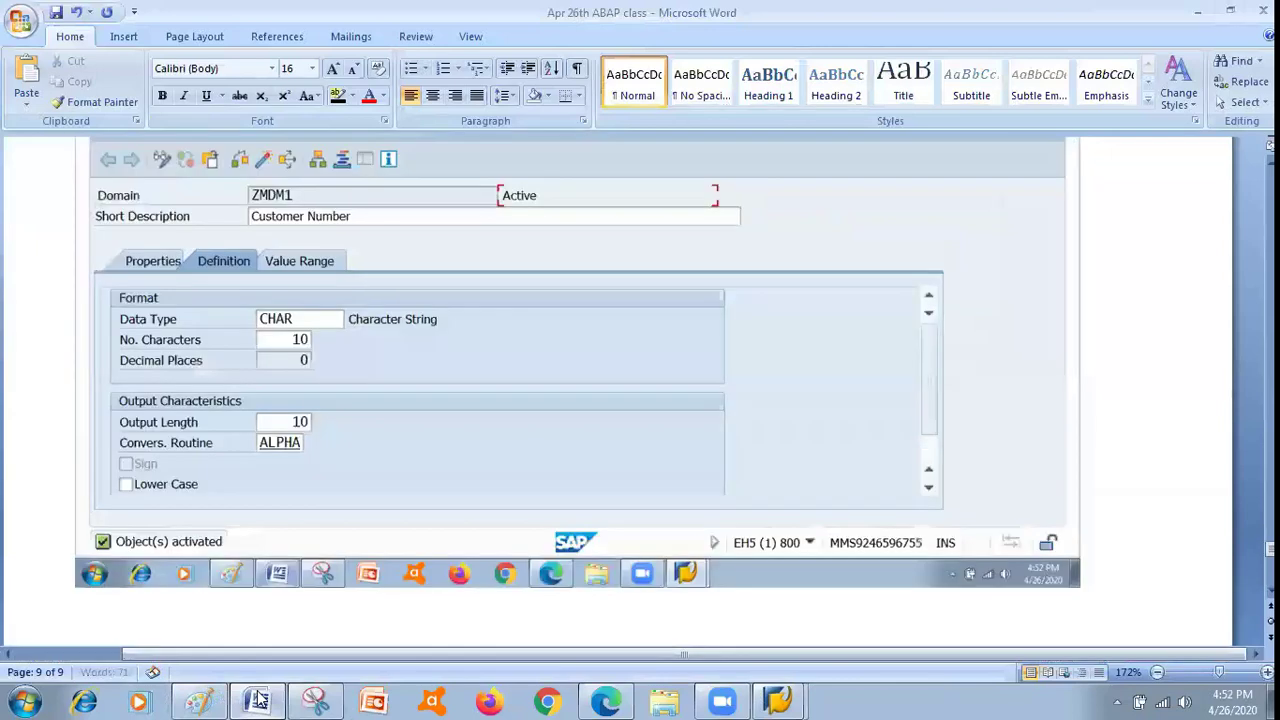
key("Return")
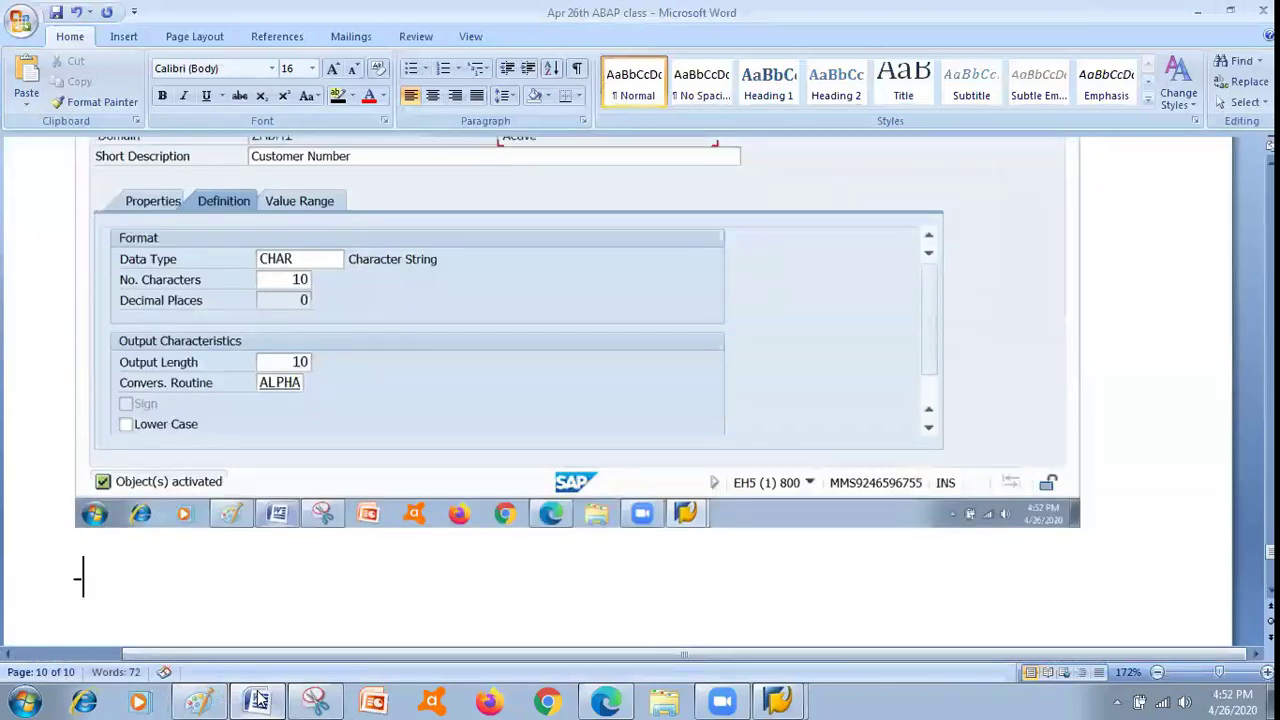
Add a dashed divider line and save the class notes
type("------------------")
key("Return")
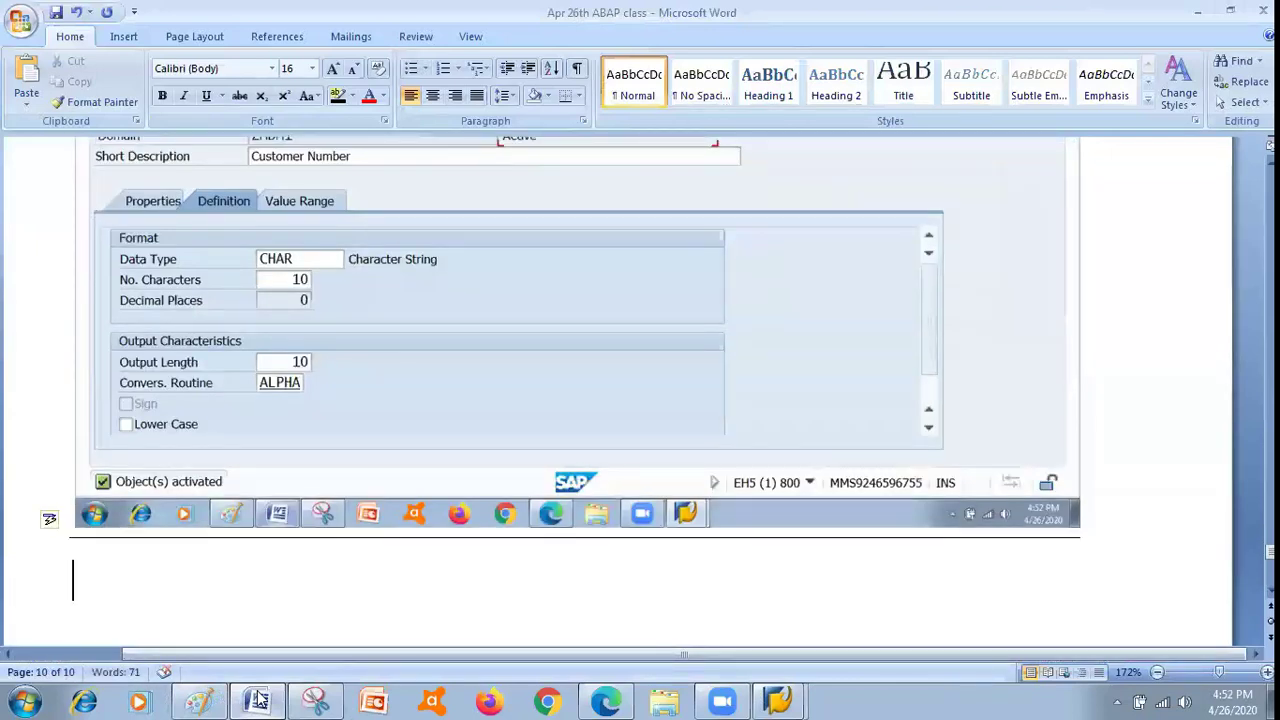
key("ctrl+s")
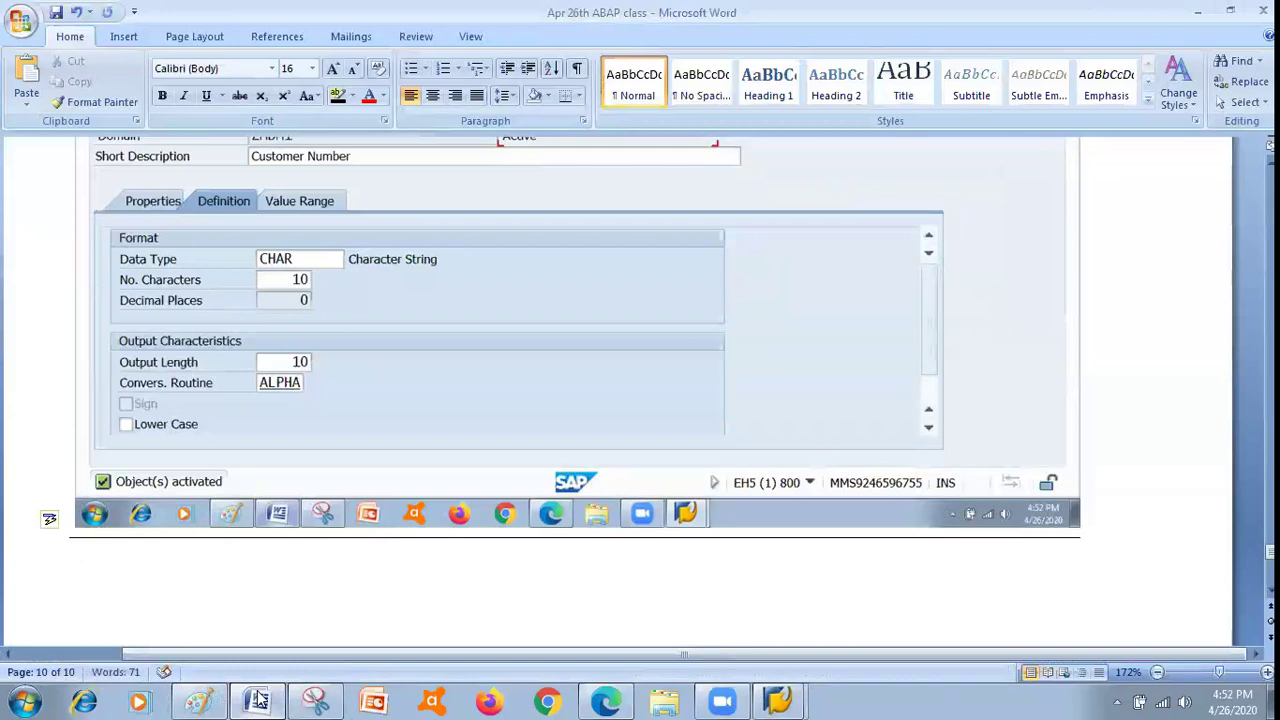
Write the task: create an Employ Job domain, data type CHAR, max 4 bytes, fixed job codes
type("Ce")
key("BackSpace")
type("reate Domain of")
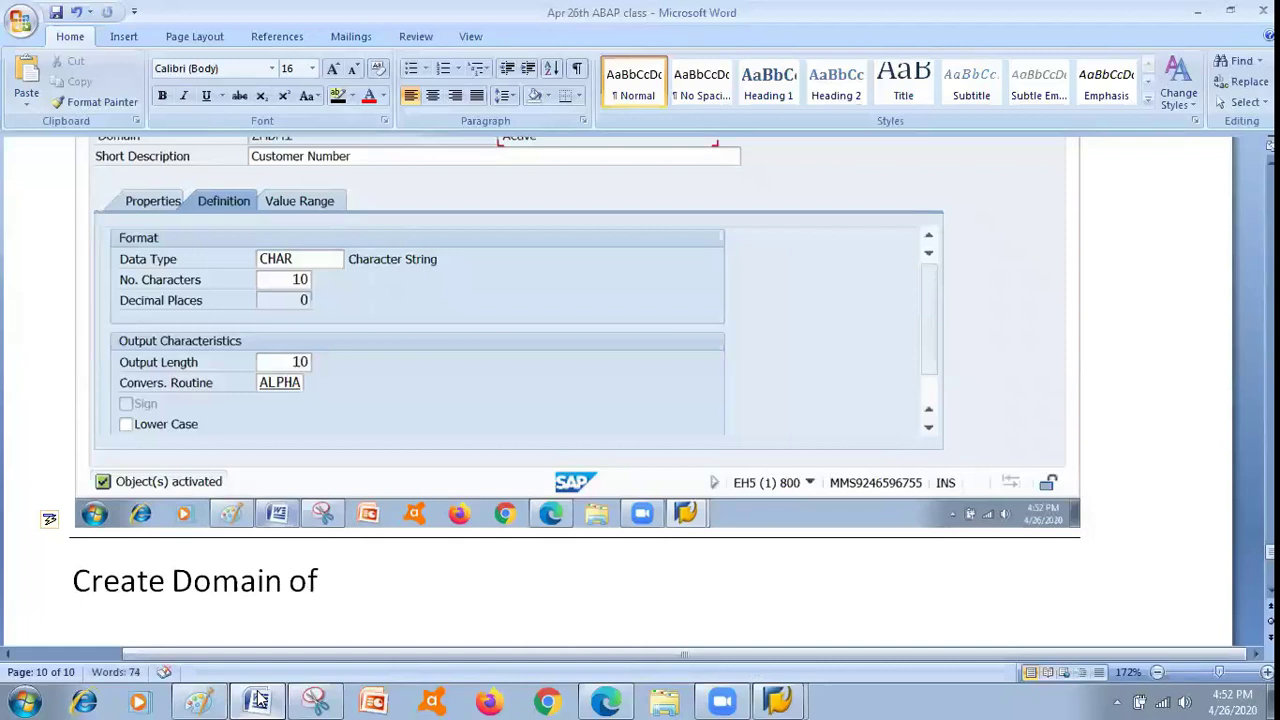
type(" Employ Job")
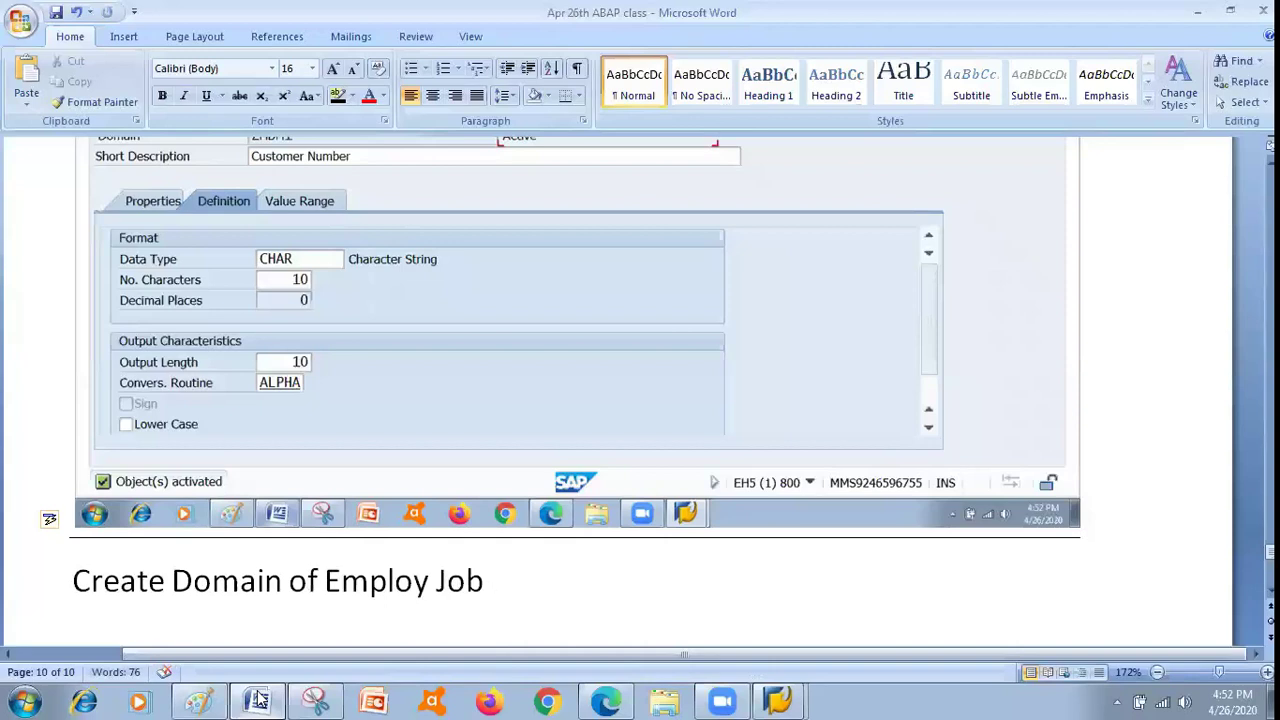
type(" and provid")
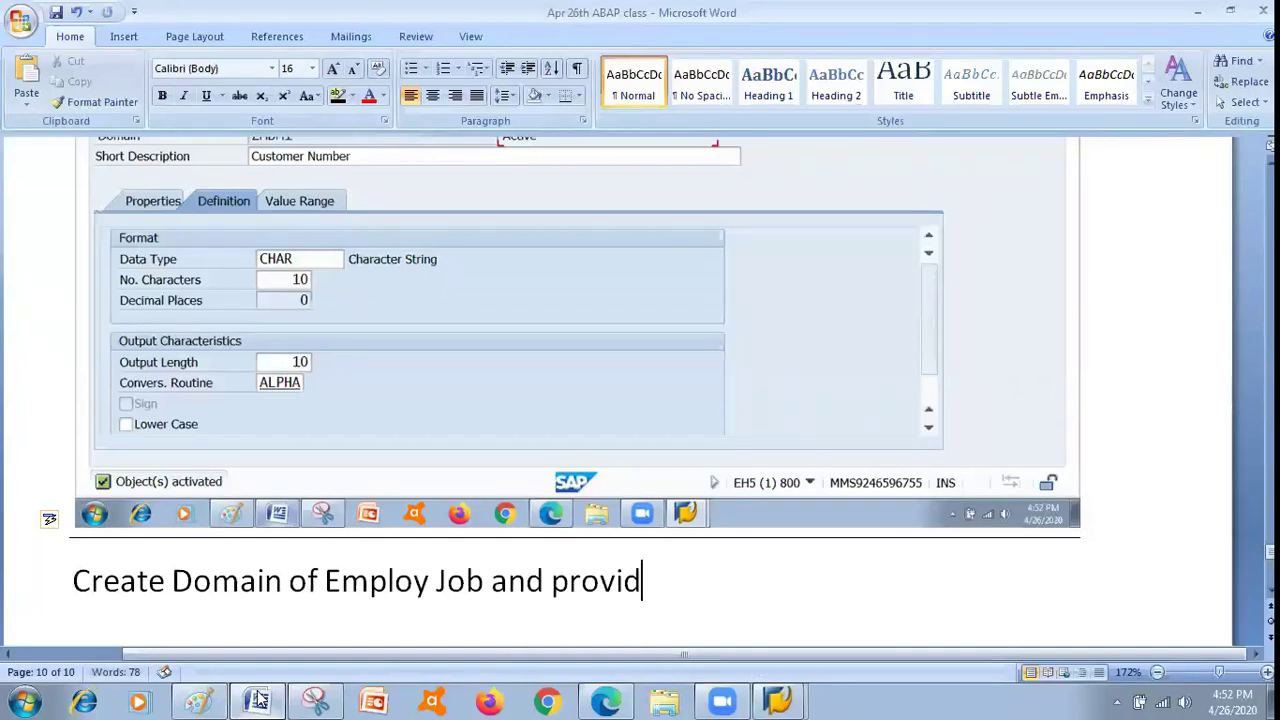
type("e data tpe")
key("BackSpace")
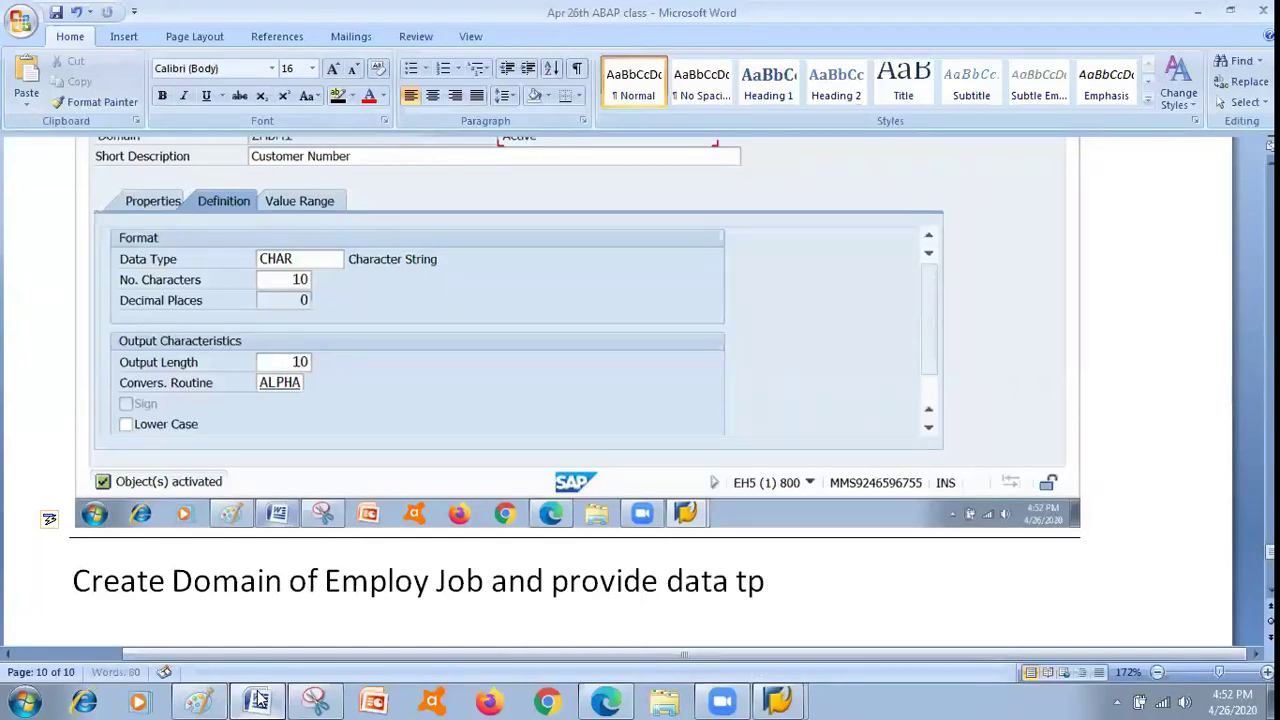
key("BackSpace")
type("ey")
key("BackSpace")
key("BackSpace")
type("ype")
key("Caps_Lock")
type("HAR")
key("BackSpace")
key("BackSpace")
key("BackSpace")
type("CHA")
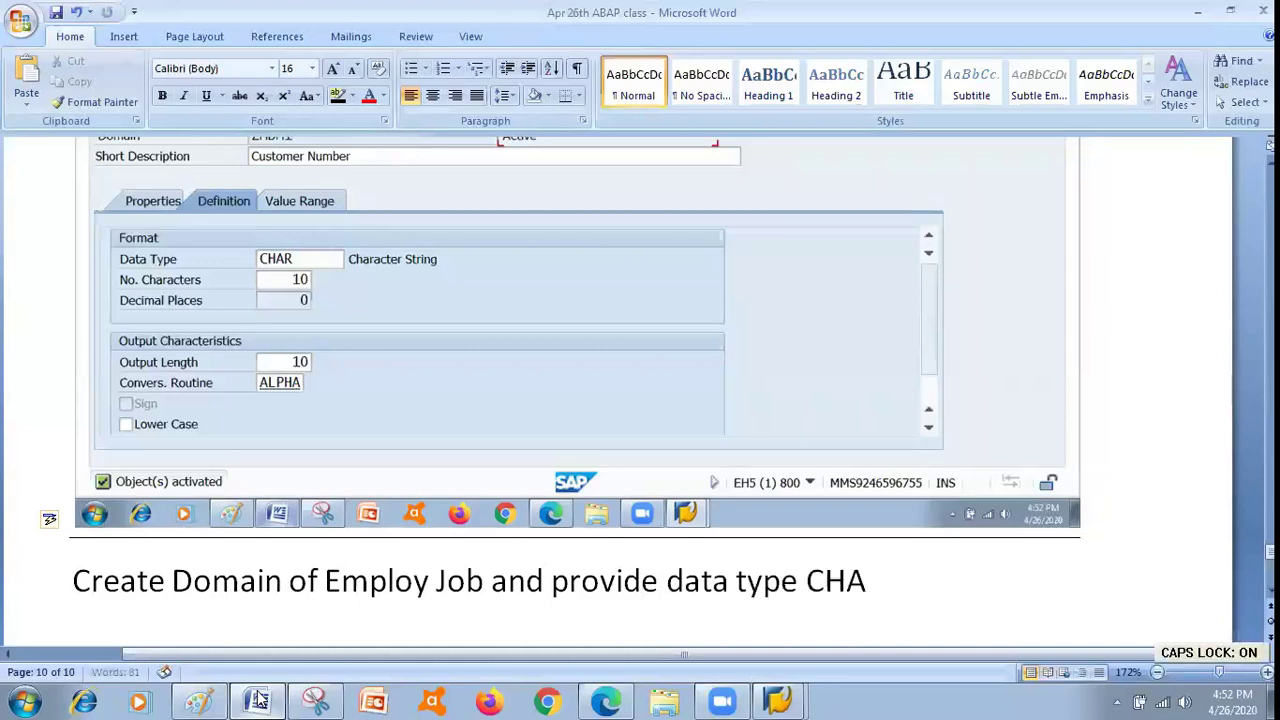
type("R")
key("Caps_Lock")
type("with")
key("Caps_Lock")
type("XA")
key("BackSpace")
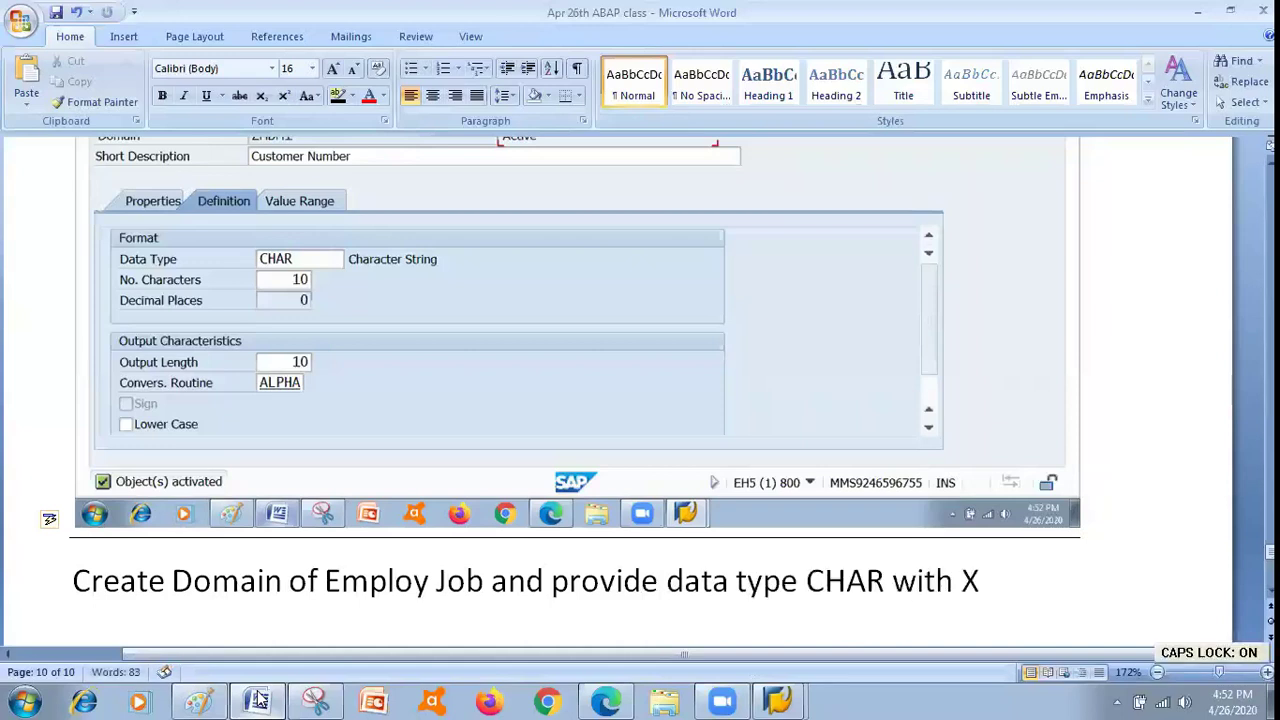
key("BackSpace")
key("Caps_Lock")
type("a")
key("BackSpace")
type("max 4 c")
key("BackSpace")
type("b")
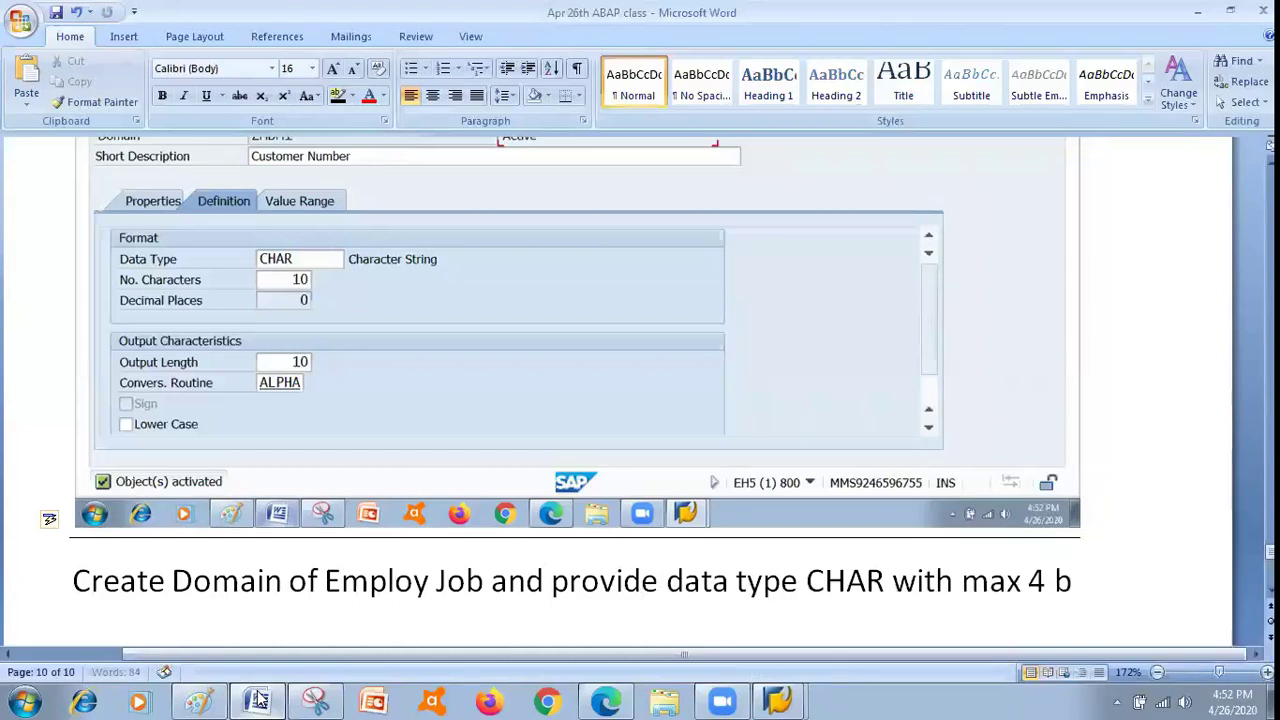
type("tyles")
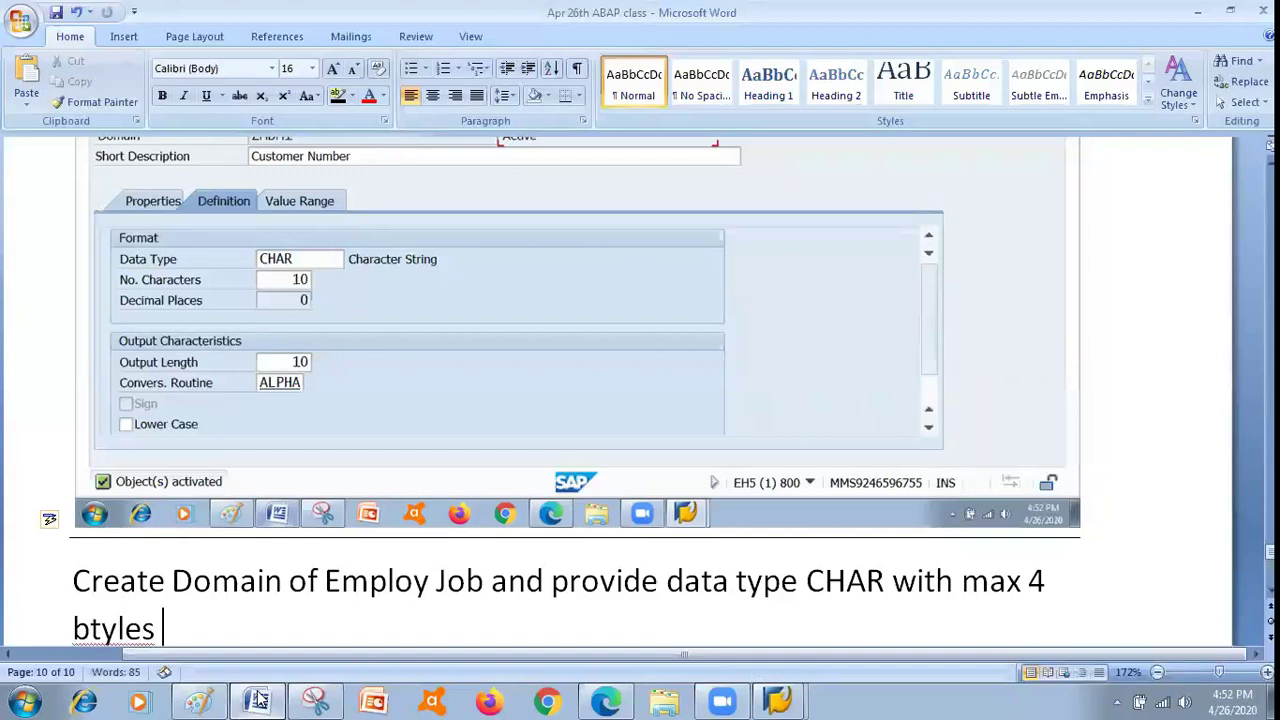
key("BackSpace")
key("BackSpace")
key("BackSpace")
key("BackSpace")
key("BackSpace")
key("BackSpace")
type("ytes")
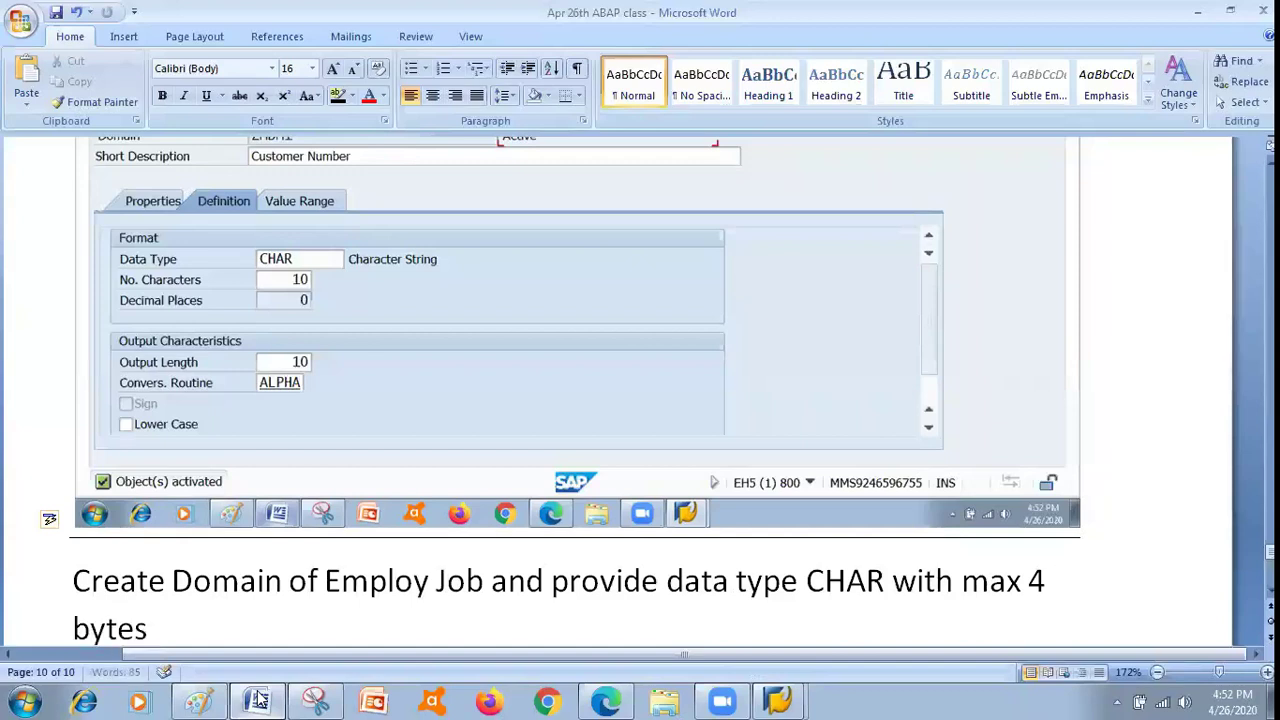
type(" storage with ")
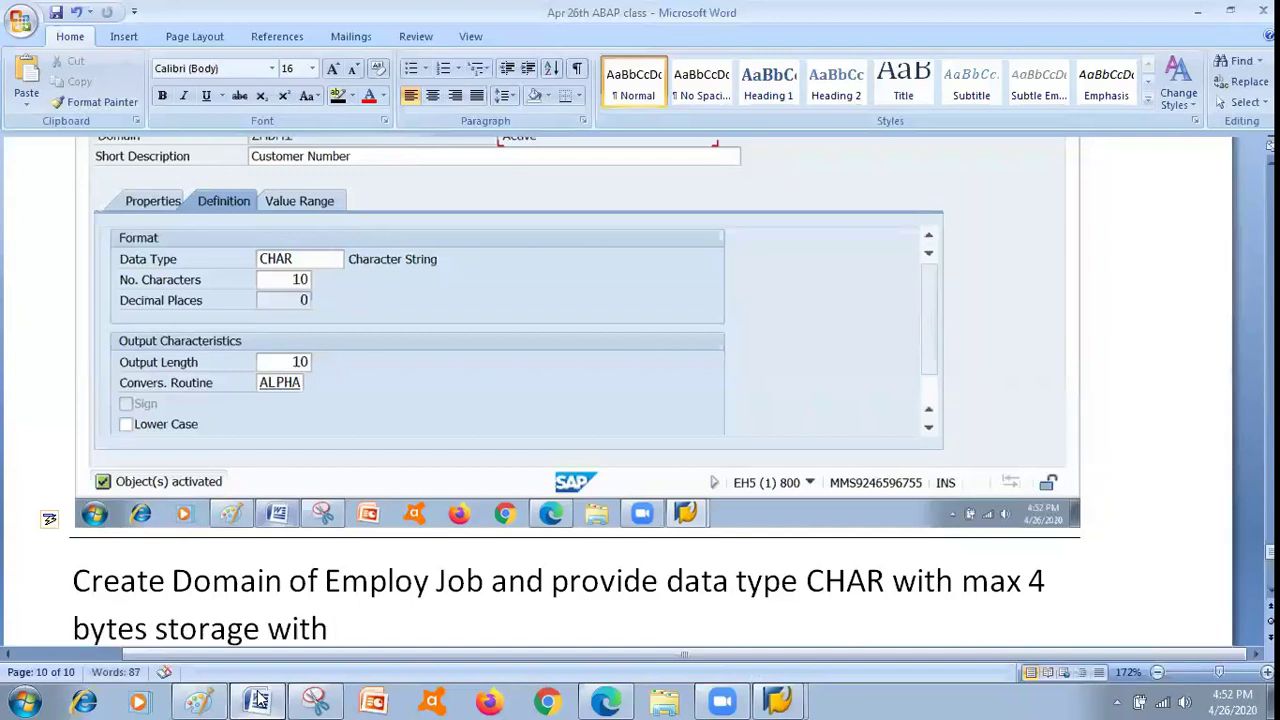
type("fixed J")
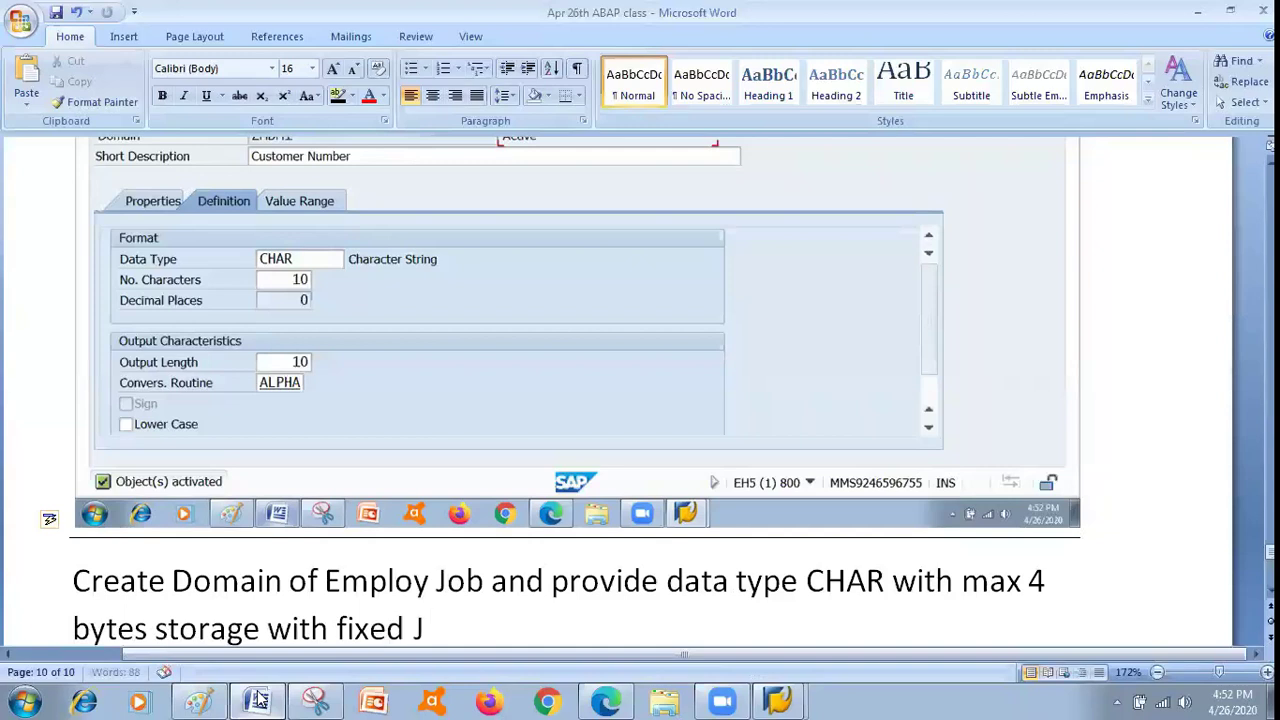
type("ob codes")
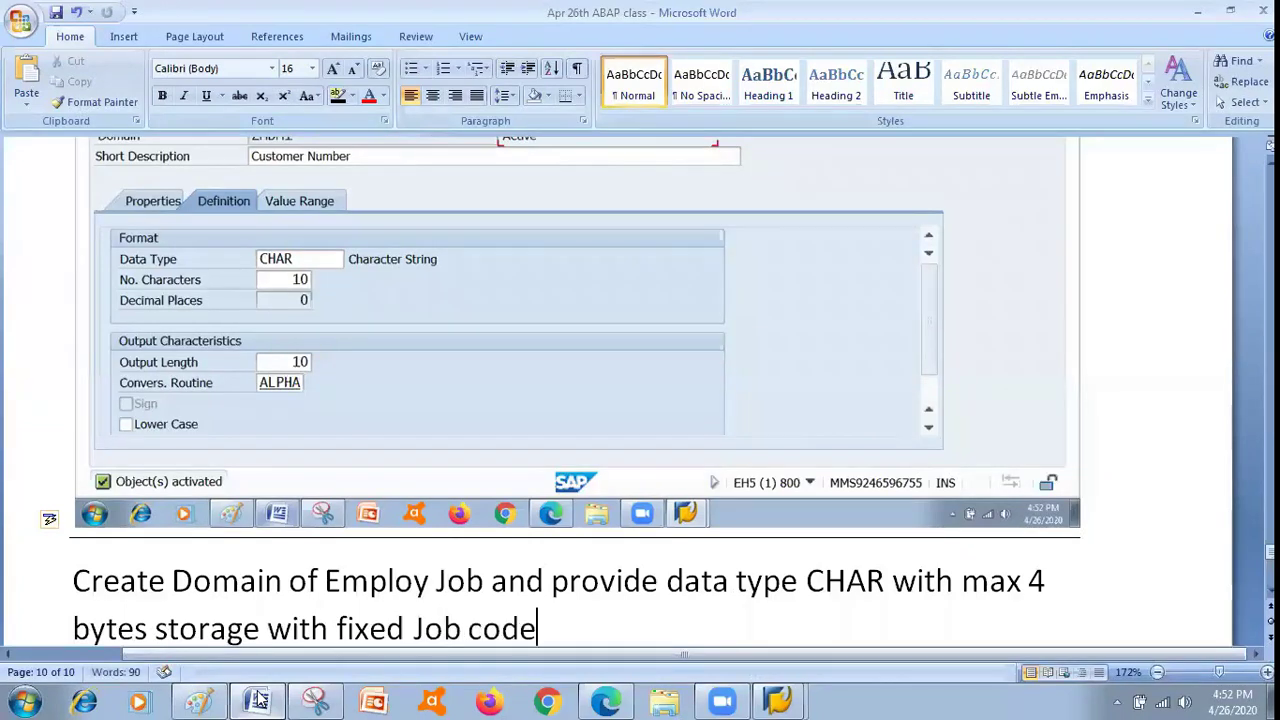
key("Return")
List the tab-separated job codes MNGR Manager, CLKRK Cleark and SLMN Salesman
key("Caps_Lock")
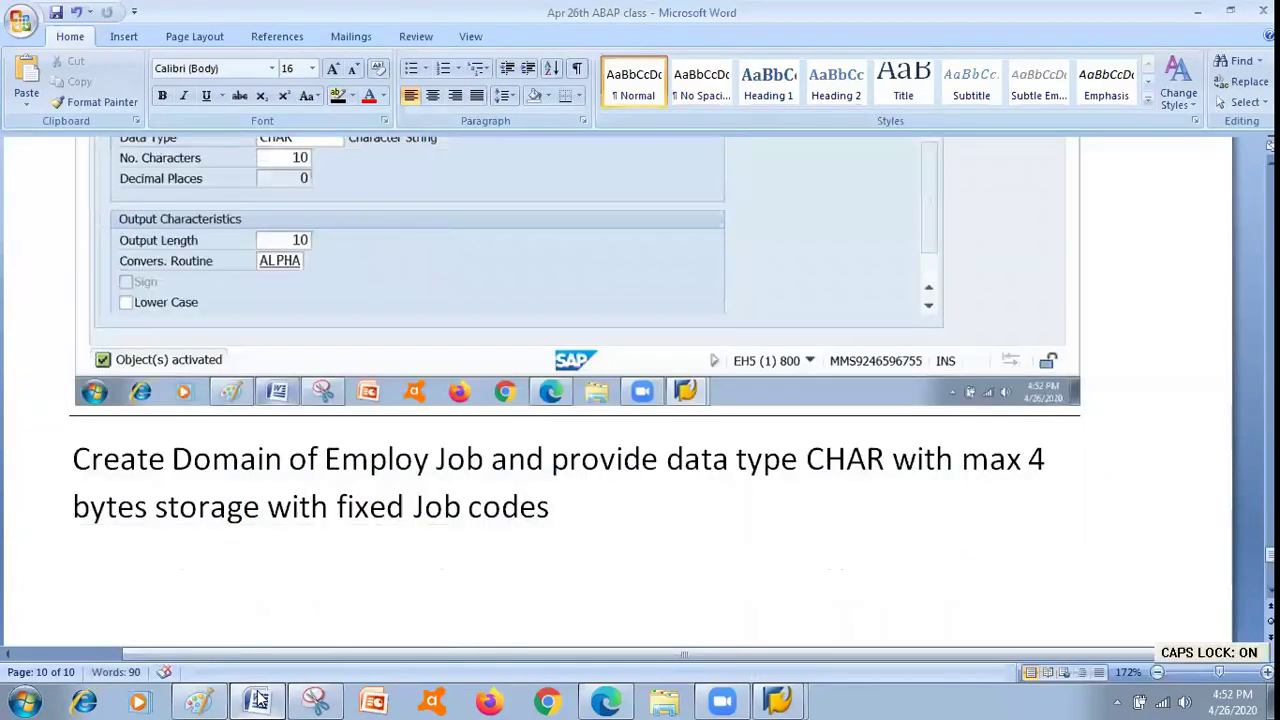
type("MAN")
key("BackSpace")
key("BackSpace")
type("NG")
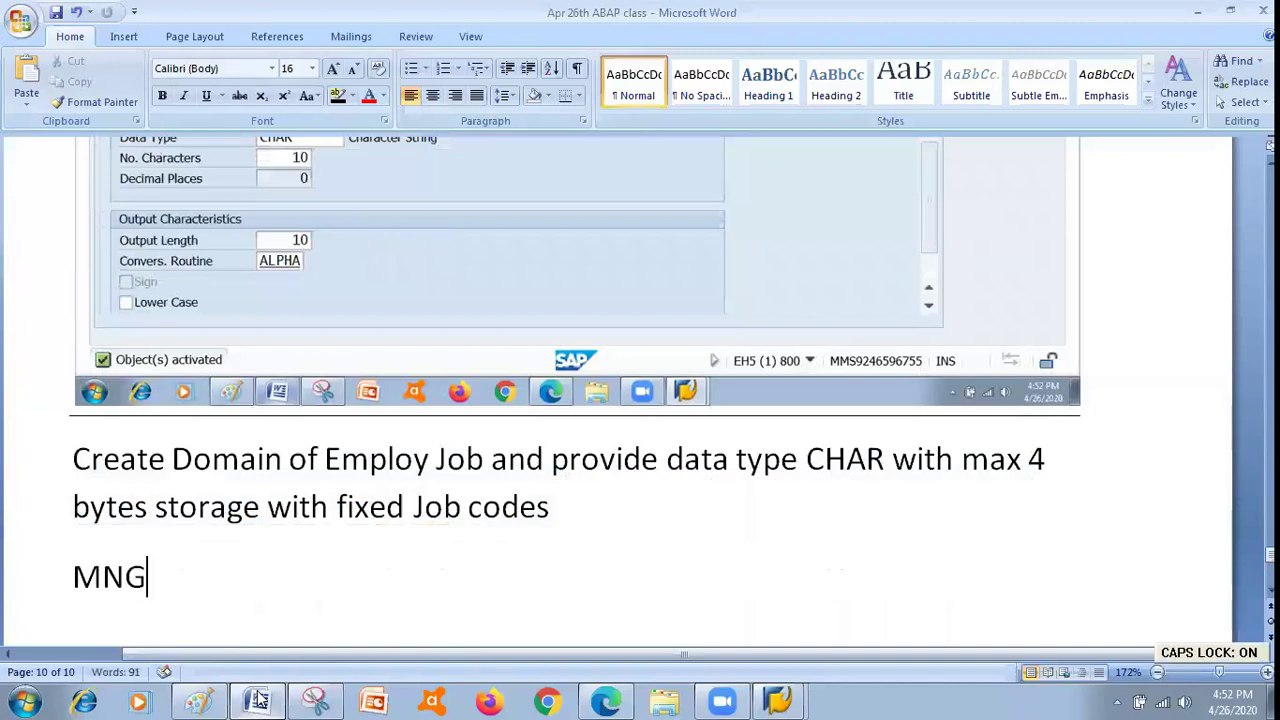
type("R")
key("Caps_Lock")
key("Tab")
key("Tab")
type("mA")
key("Caps_Lock")
key("BackSpace")
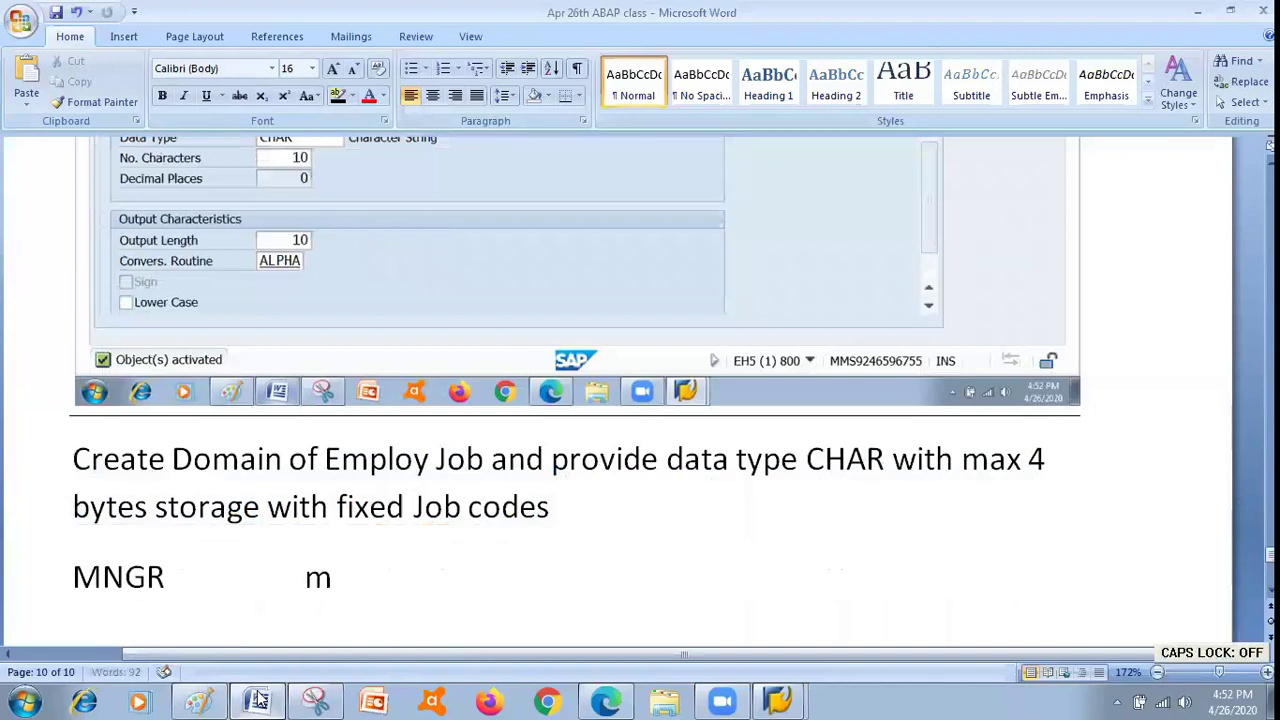
key("BackSpace")
type("Manager ")
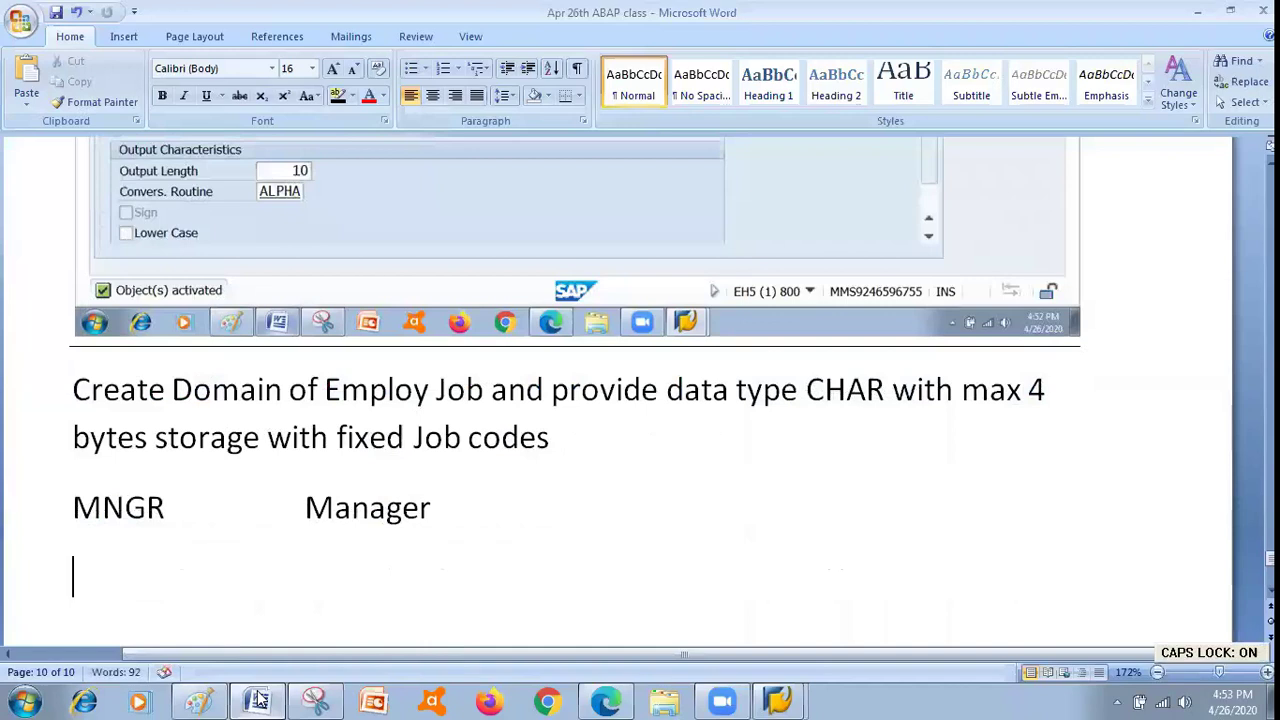
type("CLKRK")
key("Tab")
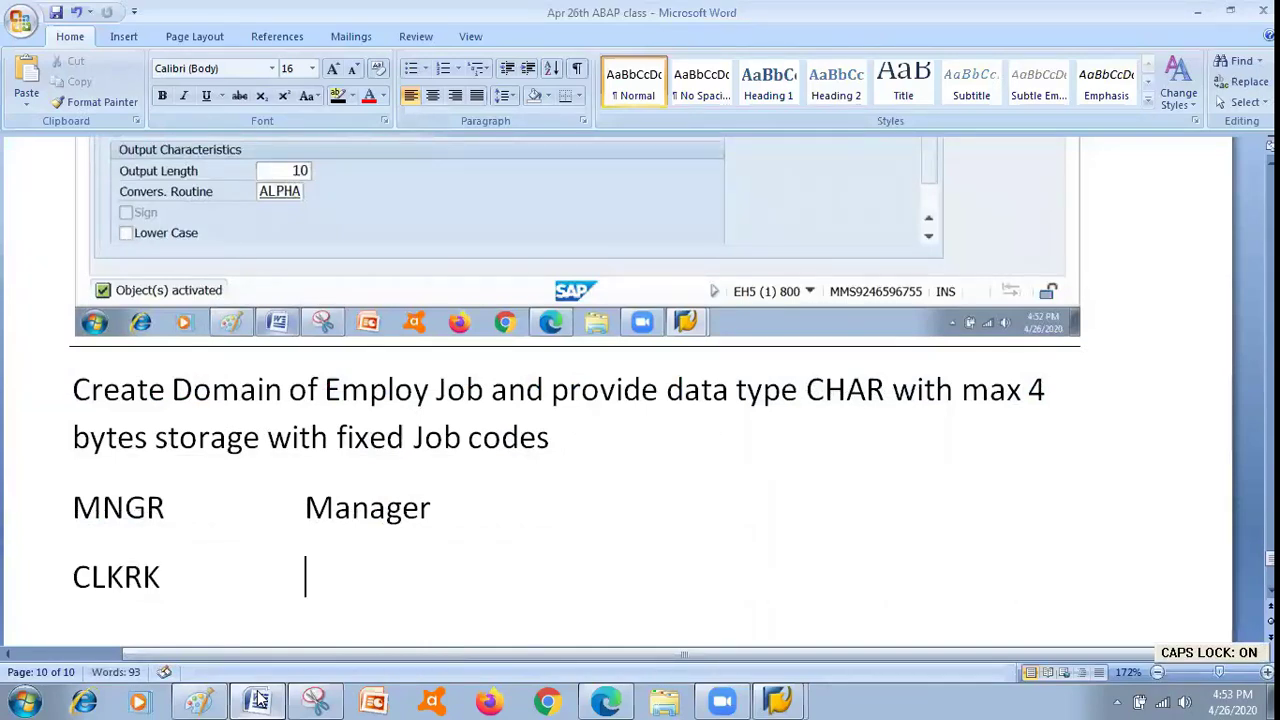
key("Caps_Lock")
type("Cleark")
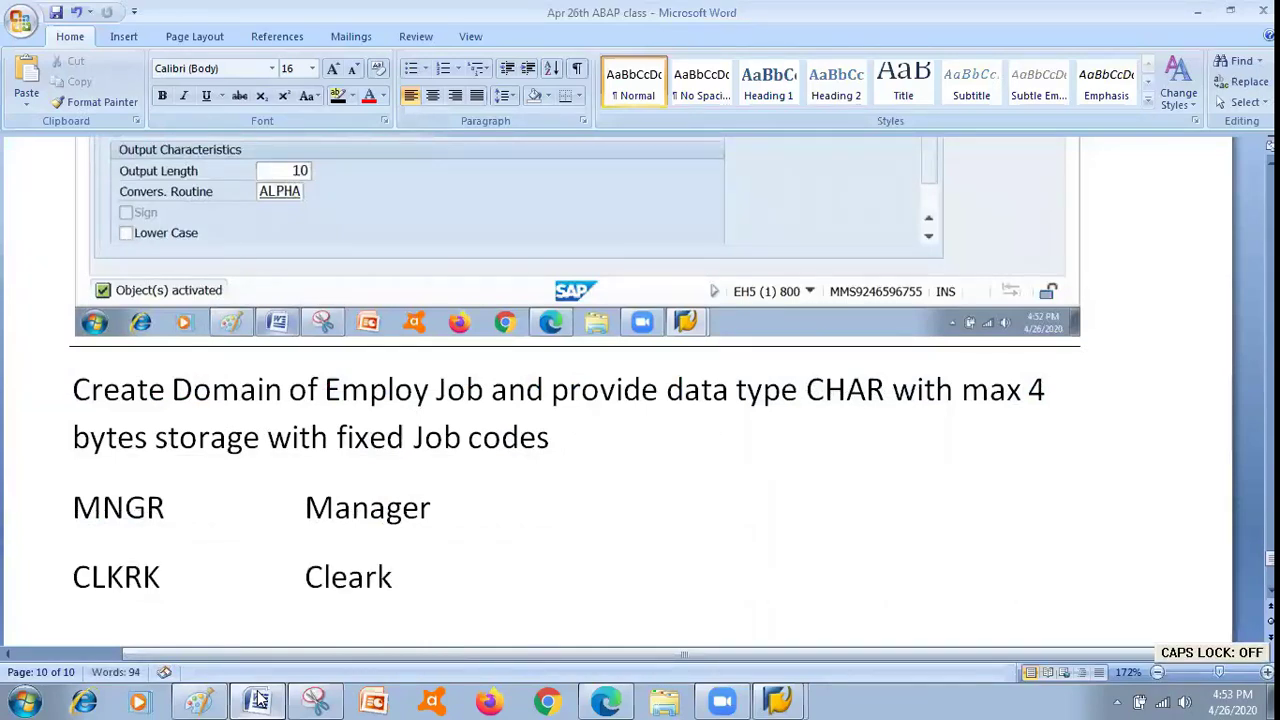
key("Return")
key("Caps_Lock")
type("SLMN")
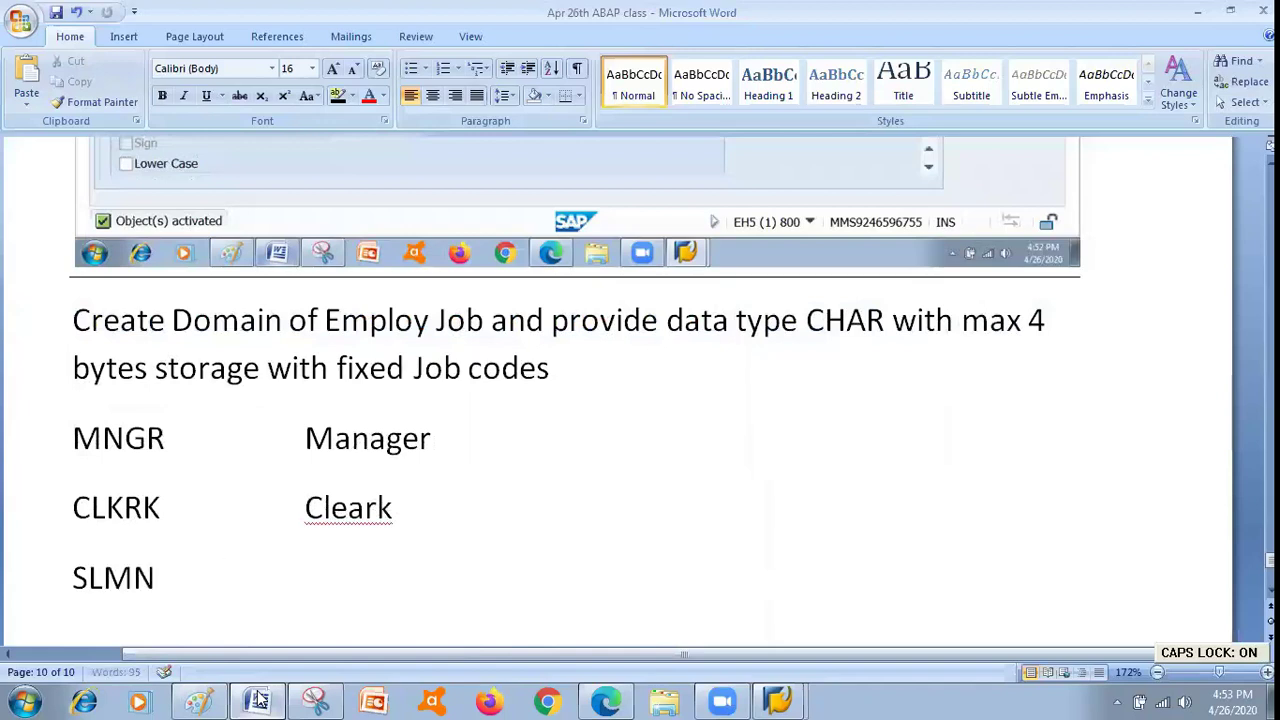
key("Tab")
key("Caps_Lock")
type("Salesman")
key("Return")
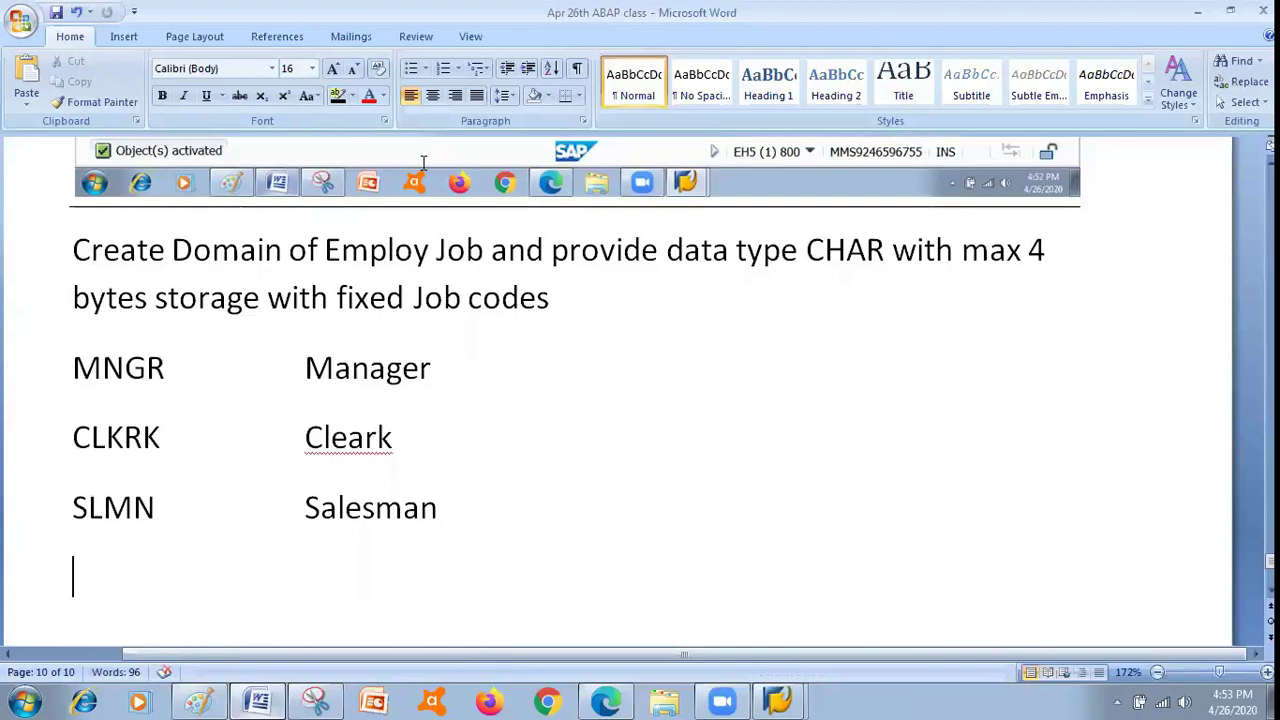
Note the first step: 'Tcode SE11 screen'
type("Tcode")
key("Caps_Lock")
type("SE11")
key("Caps_Lock")
type("scren")
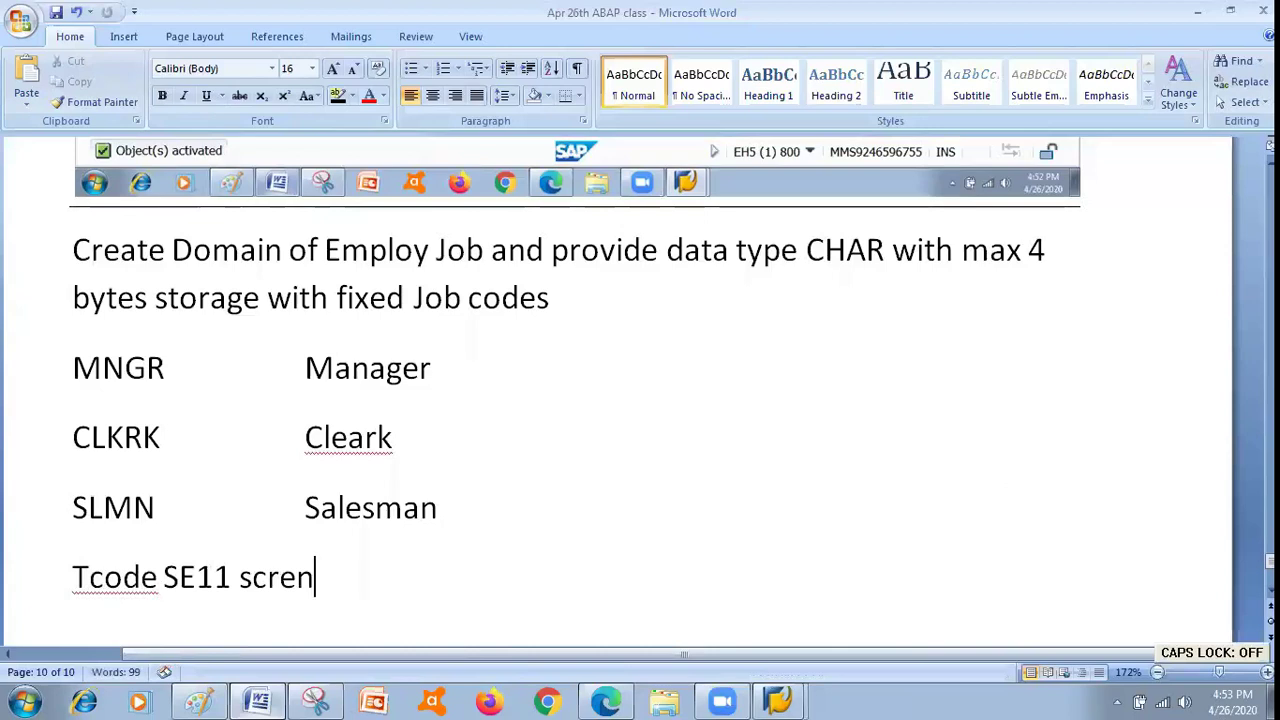
key("BackSpace")
type("en")
key("Return")
Add 'Select radiobutton DOMAIN, provide domain name ZMDM2' and 'Create' lines, then return to SAP
type("Select")
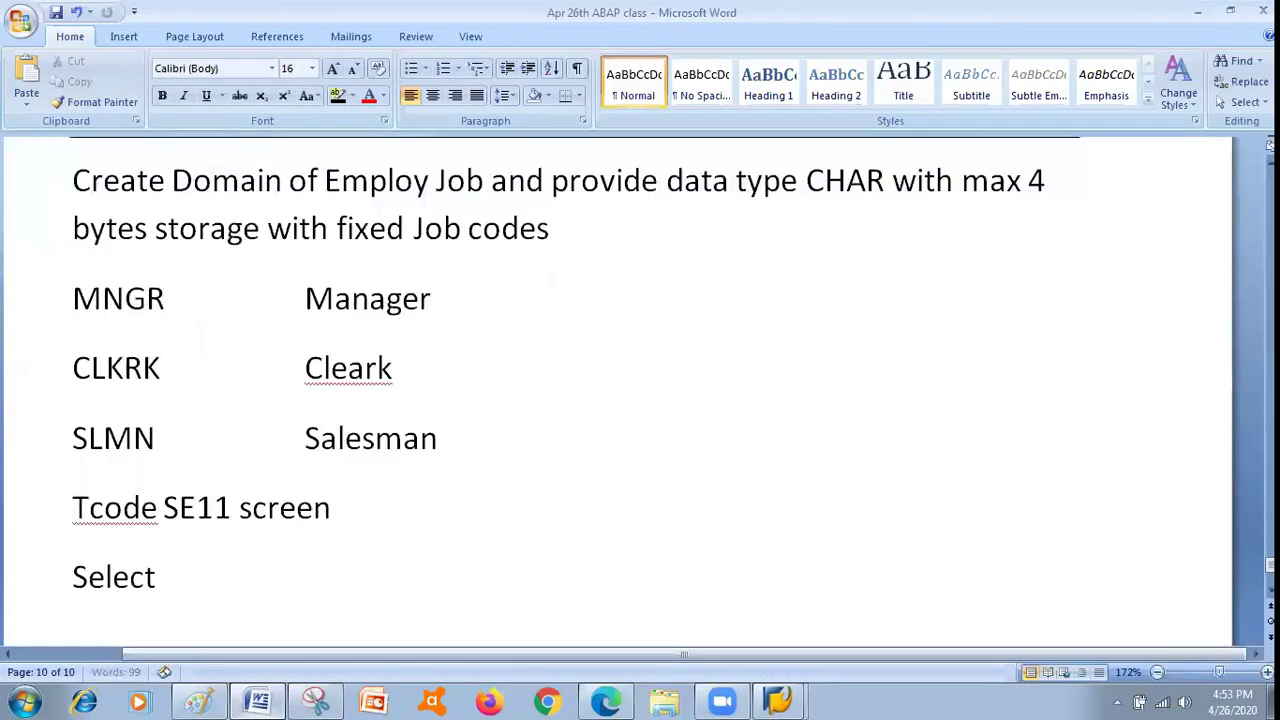
type(" radiobutton")
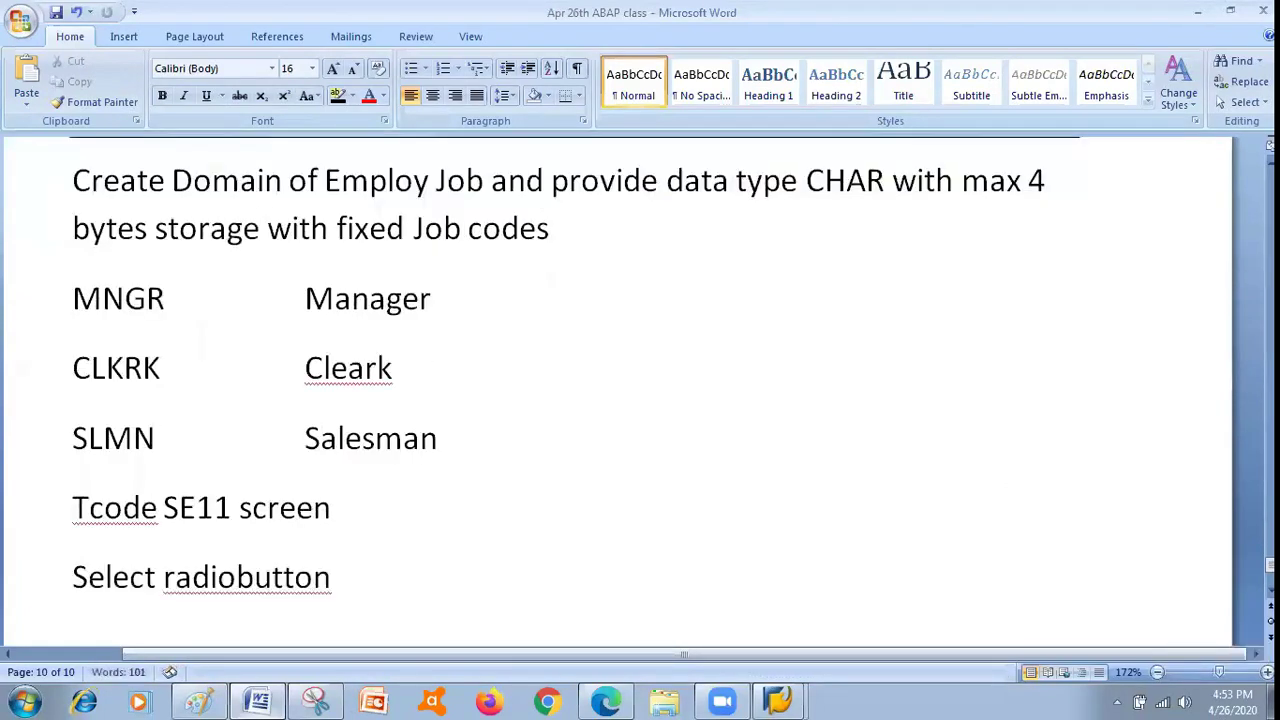
key("Caps_Lock")
type("DOMAIN")
key("Caps_Lock")
type(", provide")
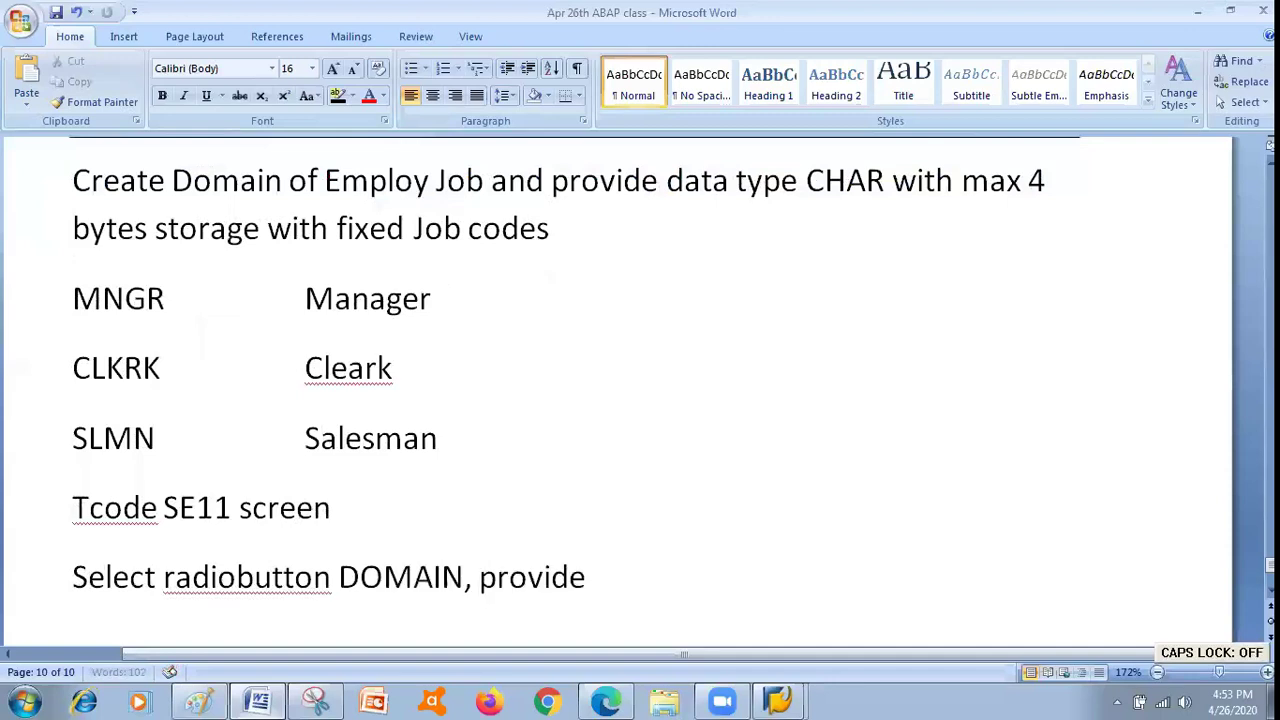
type(" domain name")
key("Caps_Lock")
type("Z")
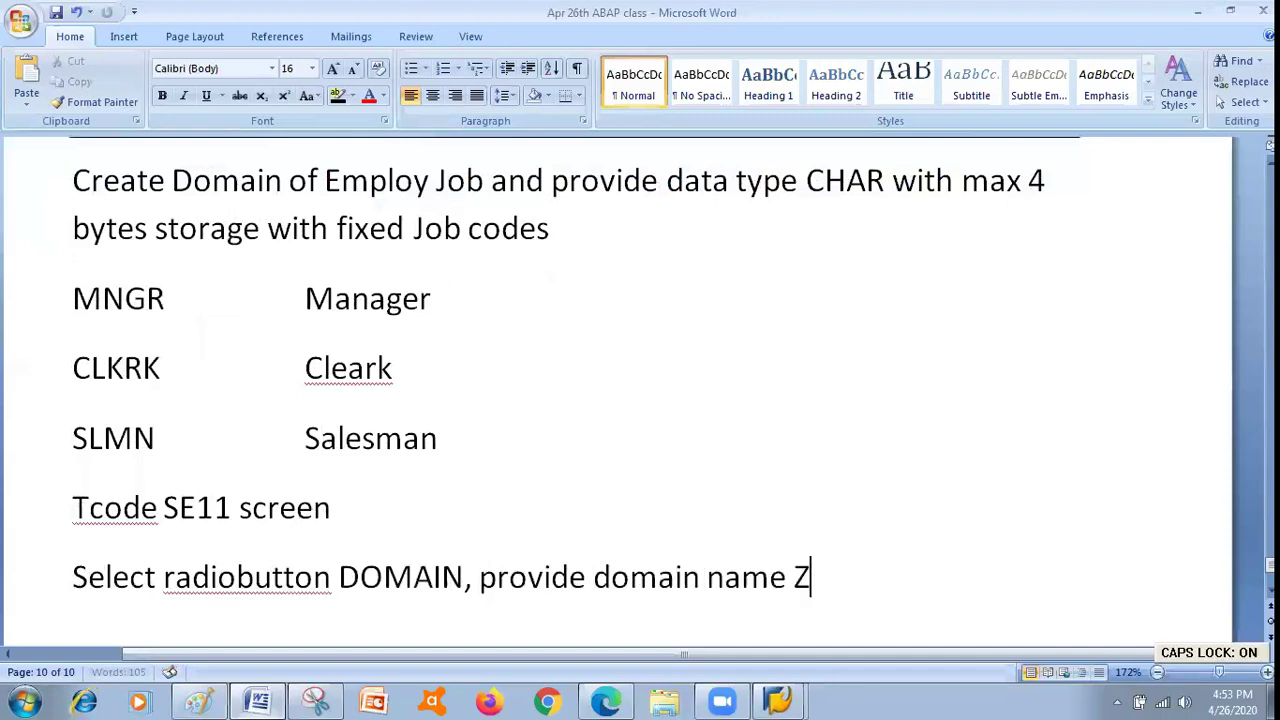
type("2")
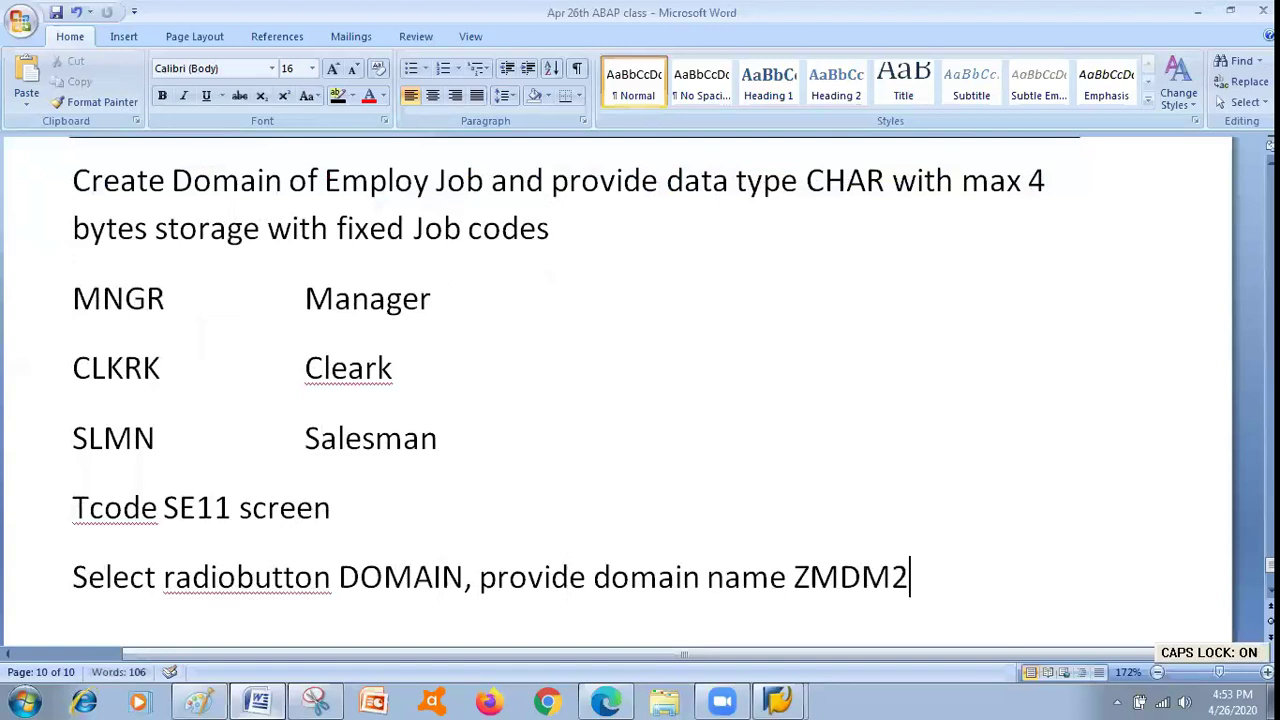
key("Return")
key("Caps_Lock")
type("cREATE")
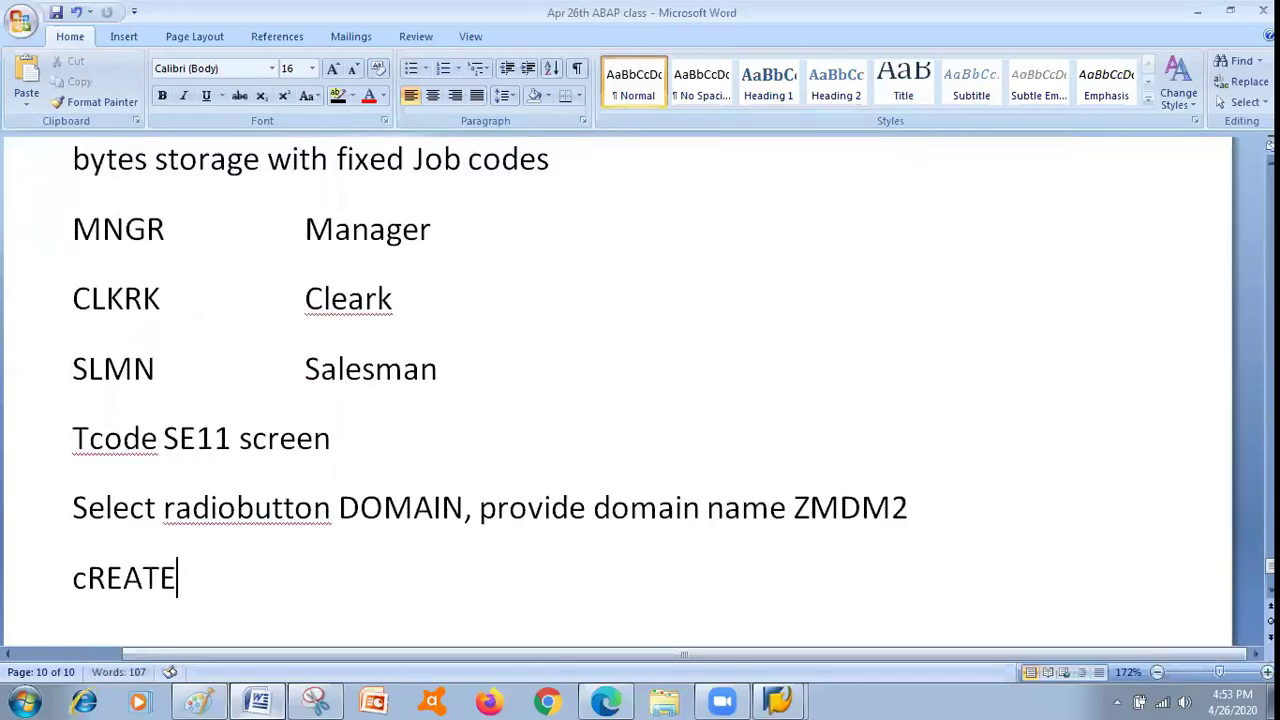
key("Return")
key("alt+Tab")
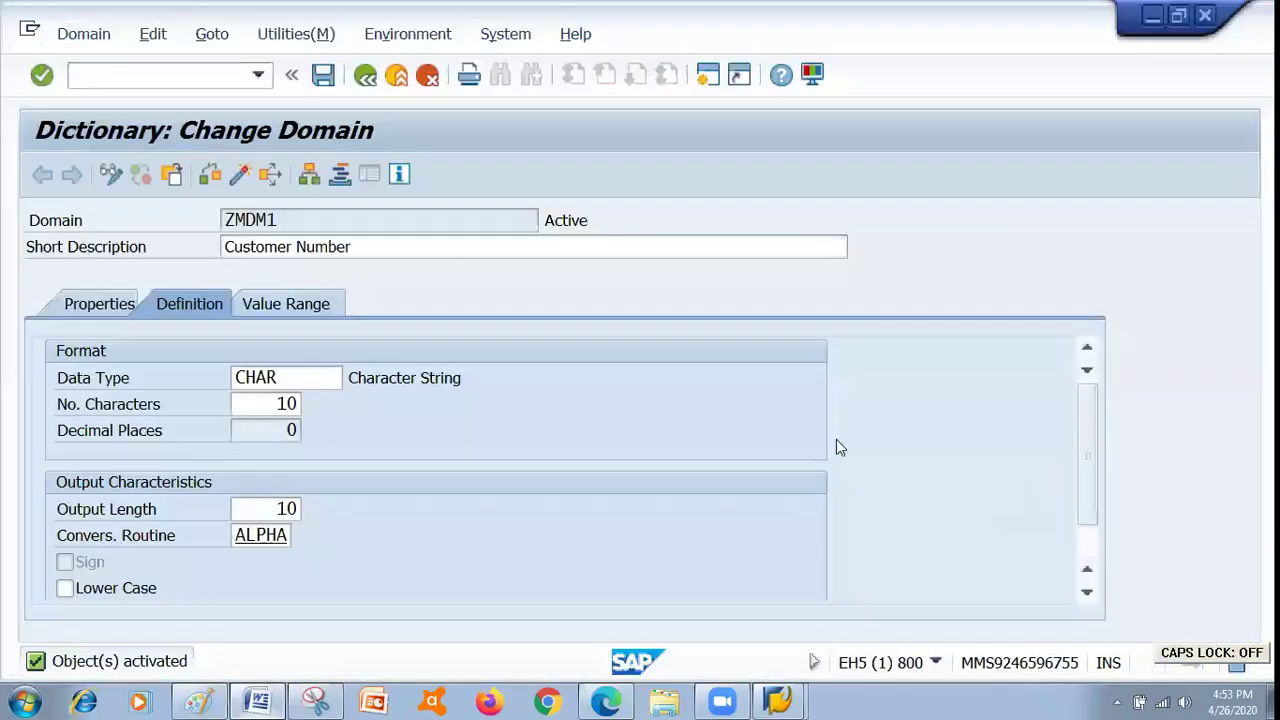
Change the domain name to ZMDM2 on the ABAP Dictionary screen and create it
left_click(366, 77)
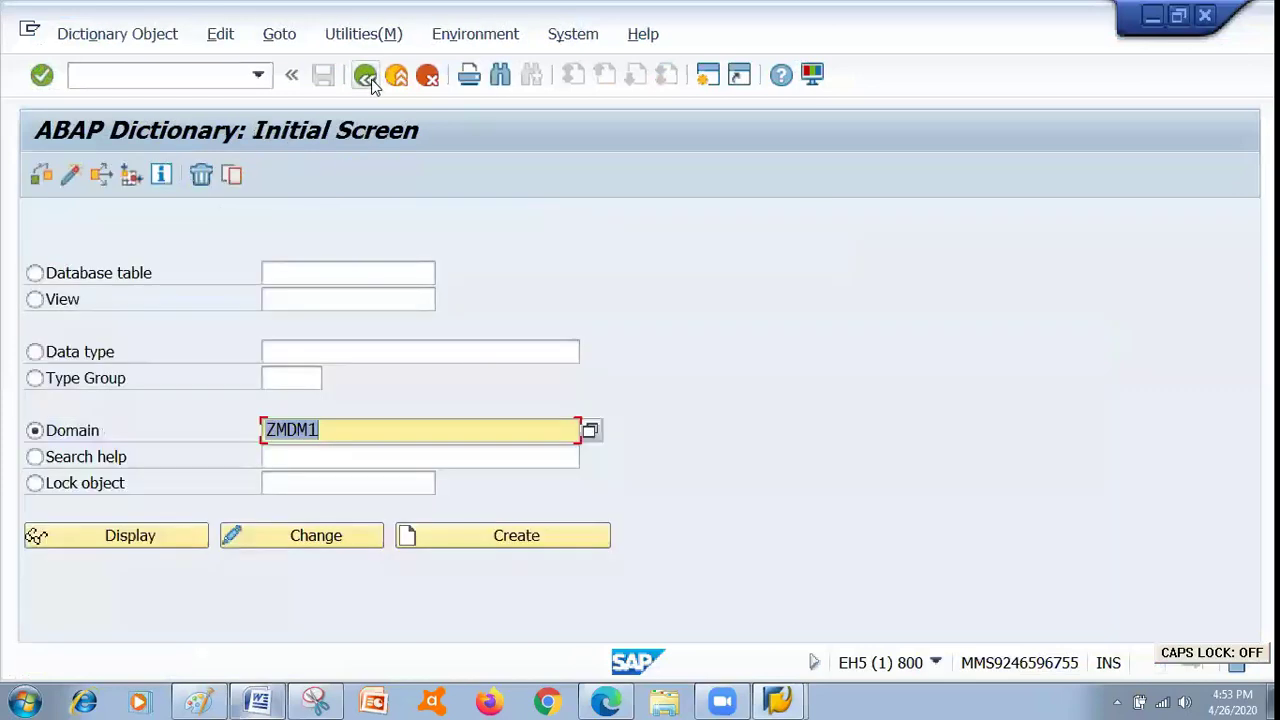
left_click(333, 430)
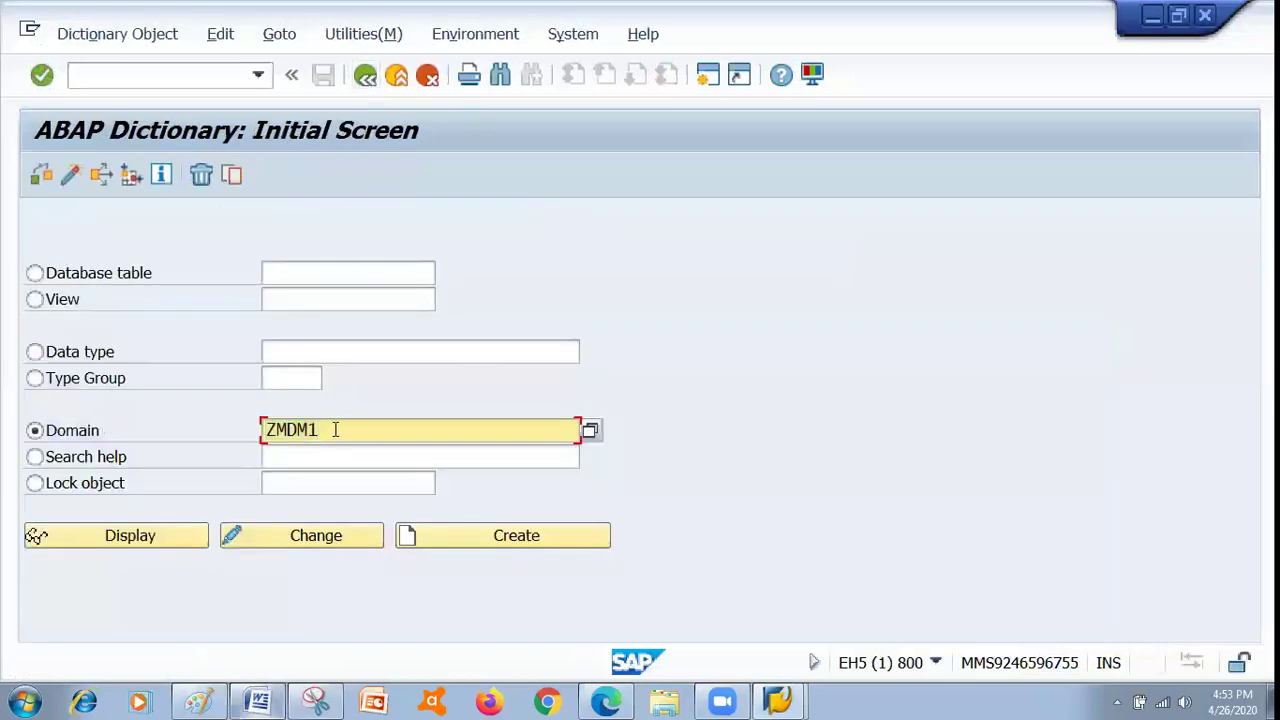
key("BackSpace")
type("2")
left_click(474, 545)
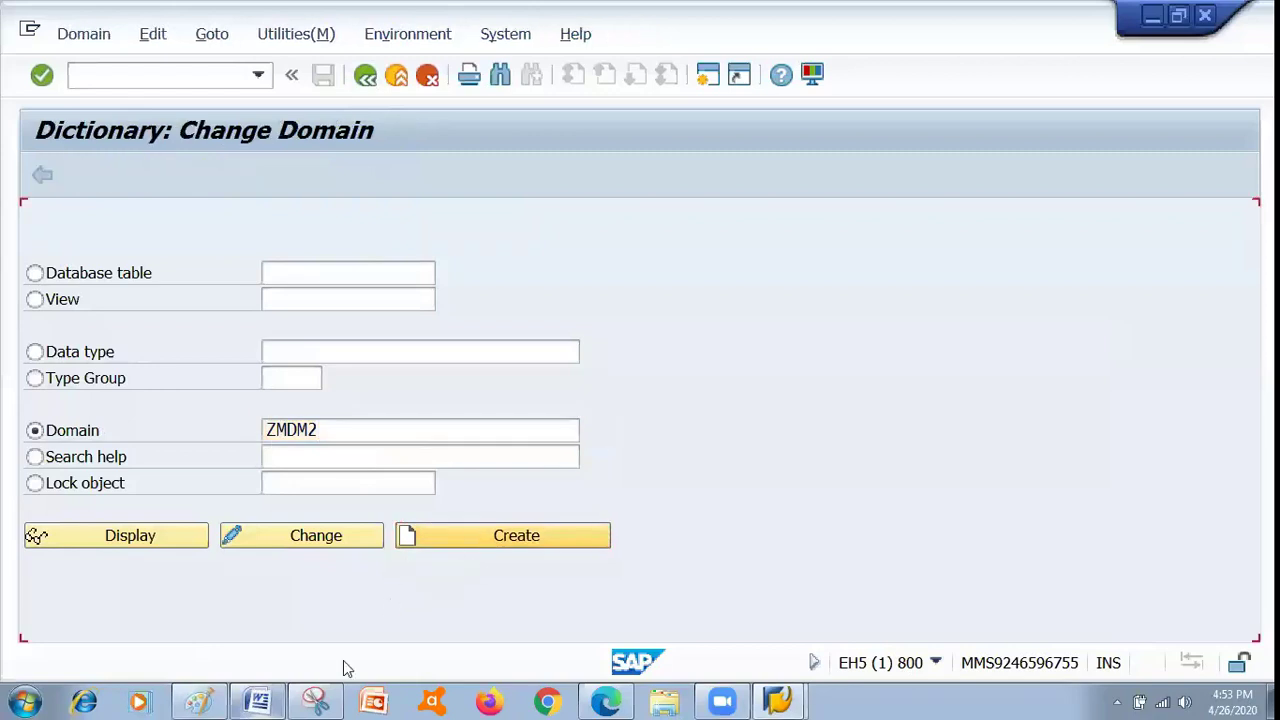
left_click(259, 699)
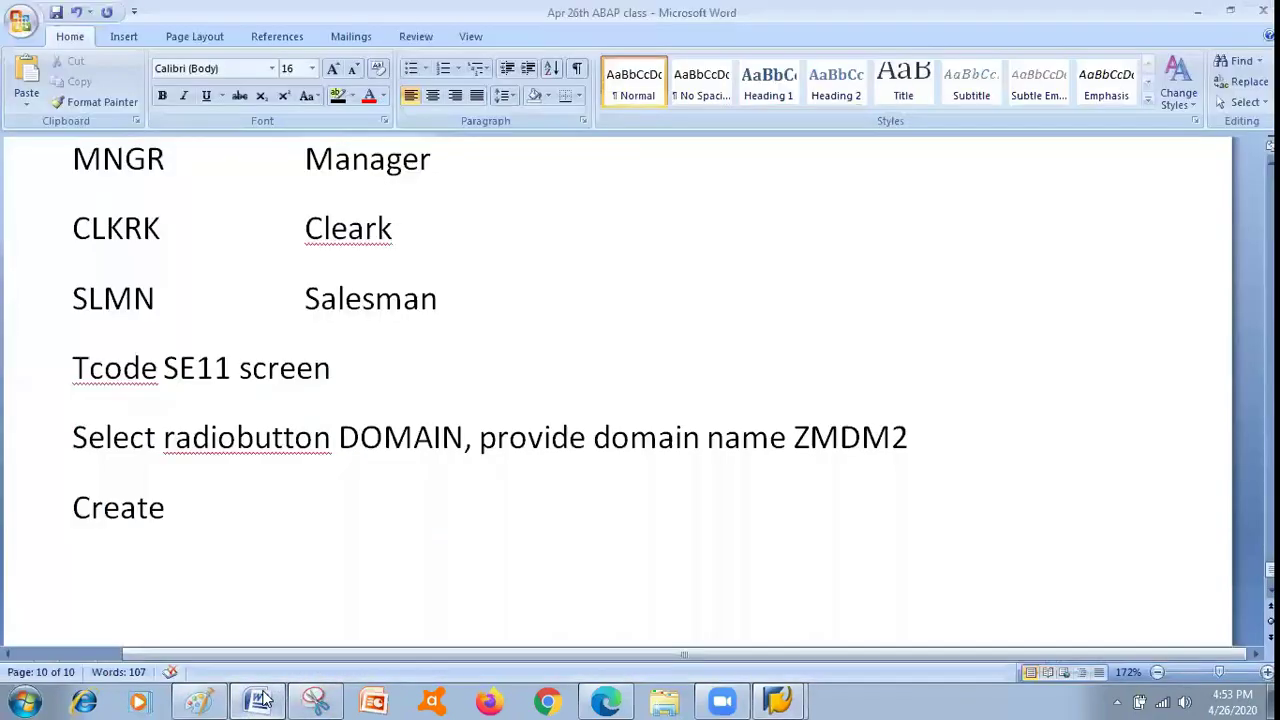
left_click(259, 699)
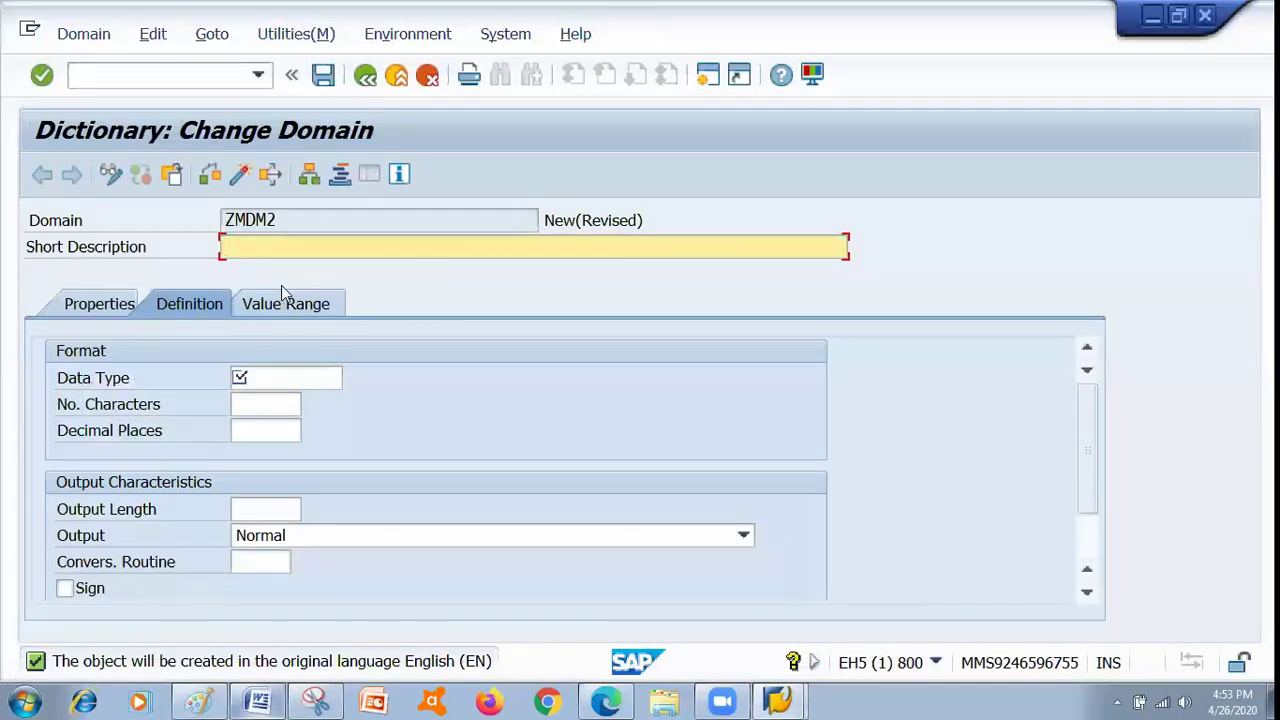
Give ZMDM2 the description 'Employ Designation', data type CHAR and 4 characters
key("Caps_Lock")
type("e")
key("BackSpace")
key("Caps_Lock")
type("Employ Job")
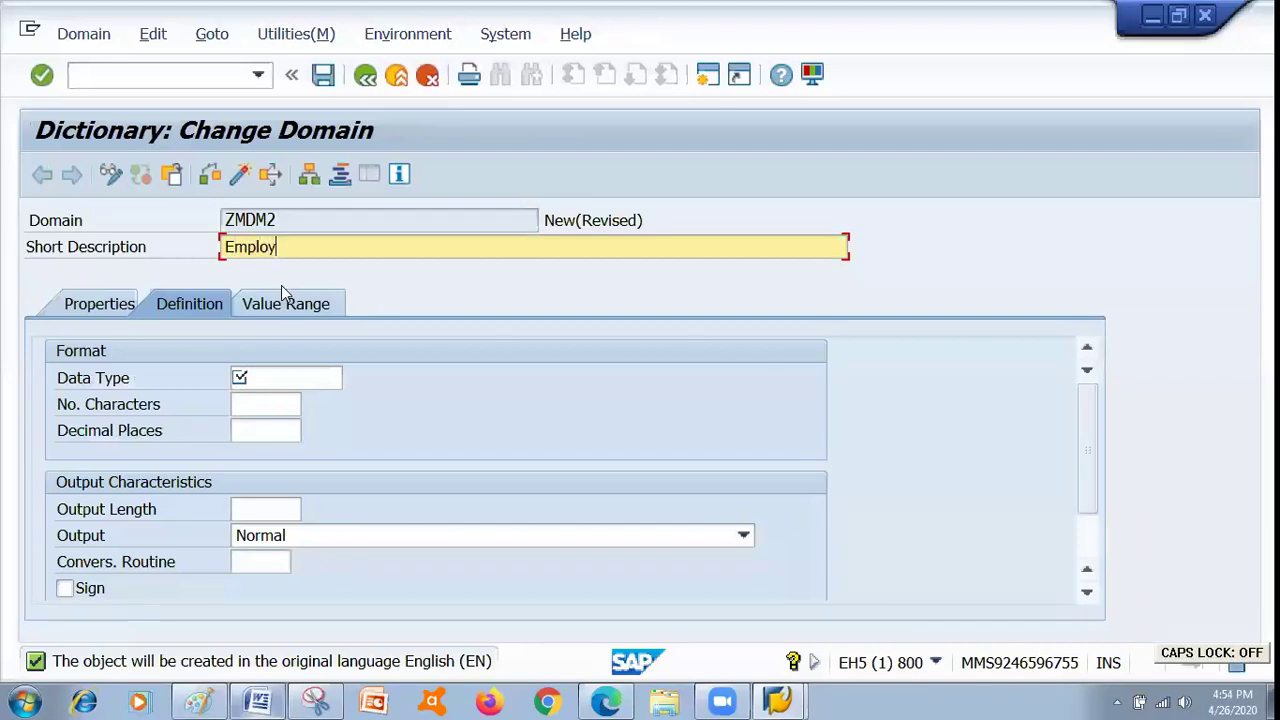
key("BackSpace")
key("BackSpace")
key("BackSpace")
type("Designation")
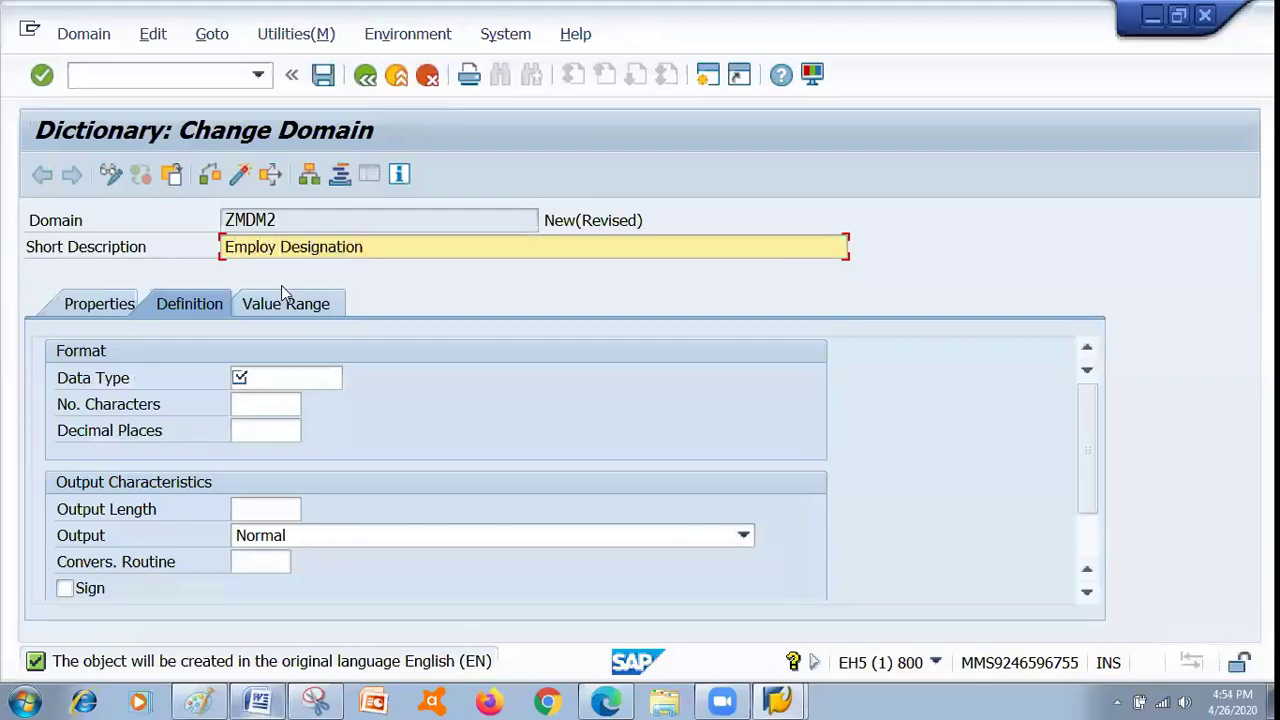
left_click(271, 380)
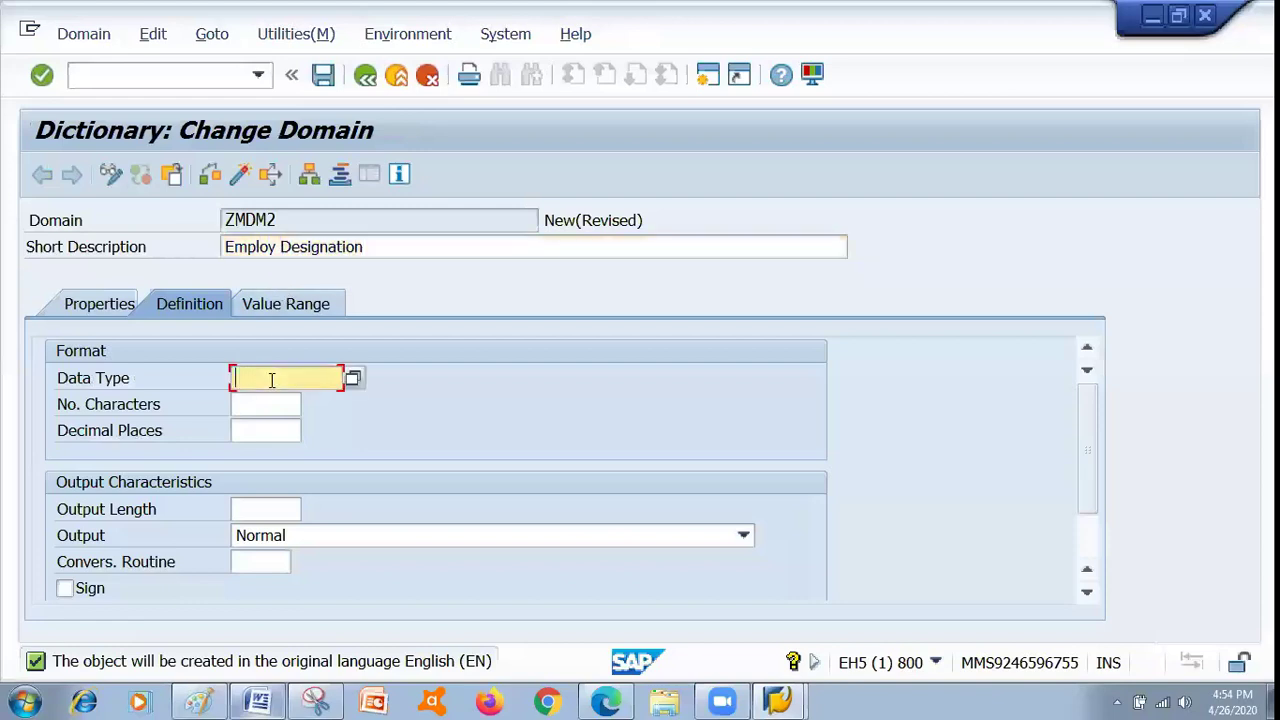
key("Caps_Lock")
type("CHAR")
key("Tab")
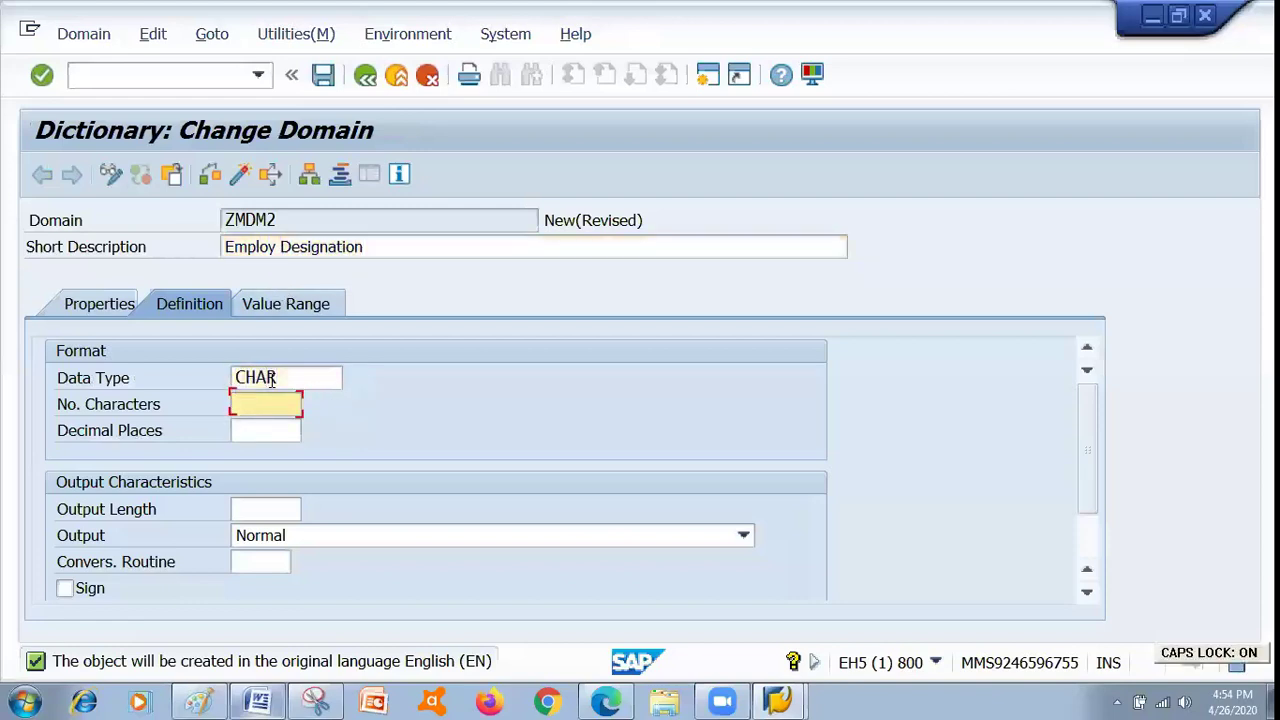
type("4")
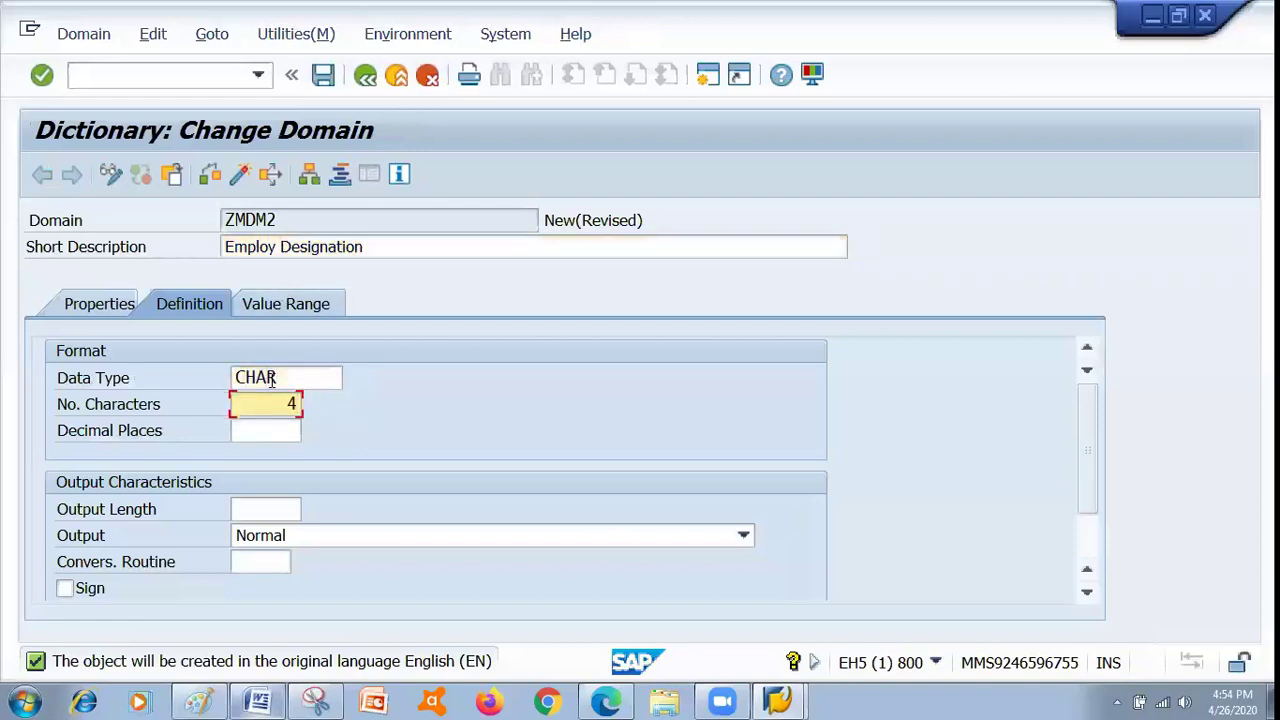
key("Return")
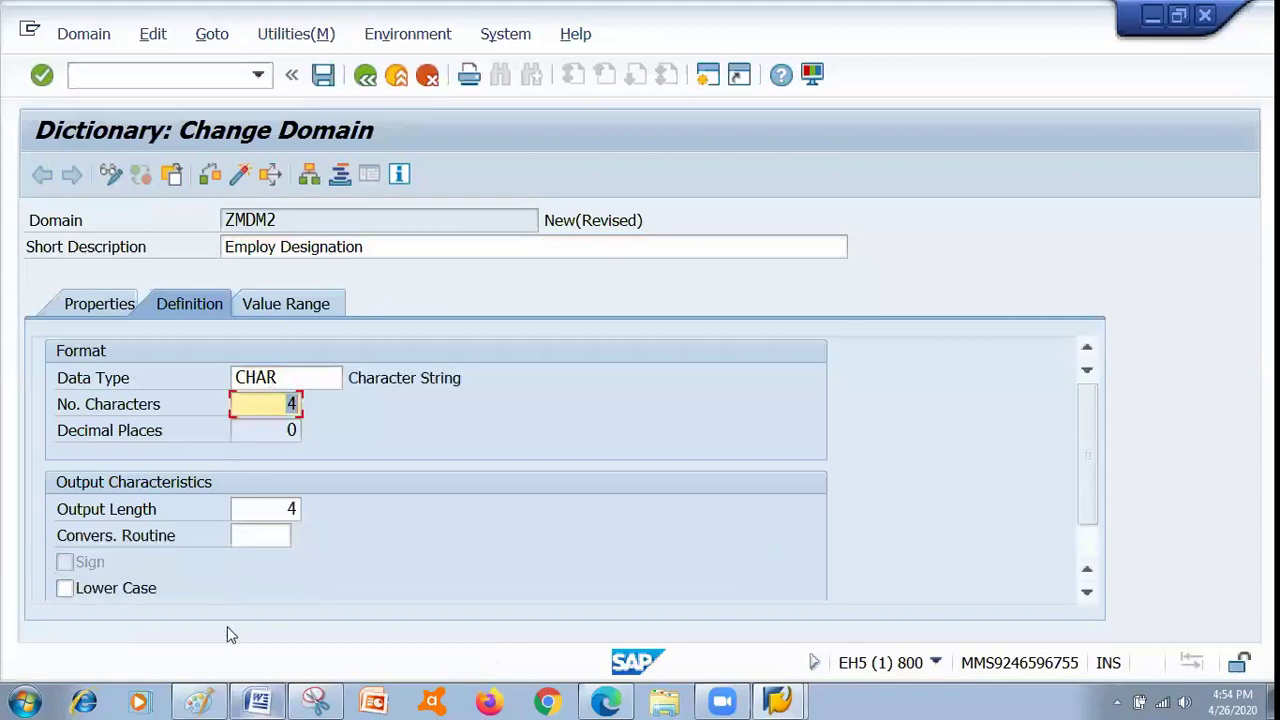
Note 'provide description, data type CHAR, width 4, press enter' in the Word notes
left_click(257, 700)
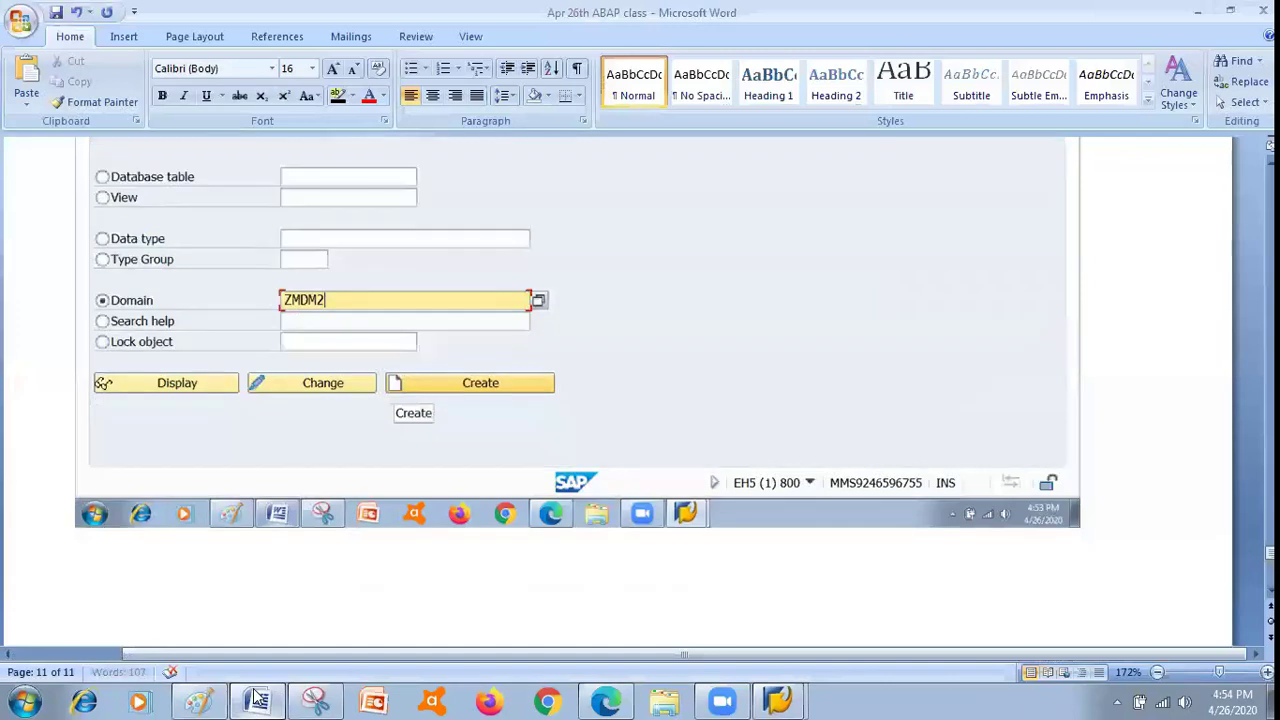
type("P")
key("Caps_Lock")
key("BackSpace")
type("provid")
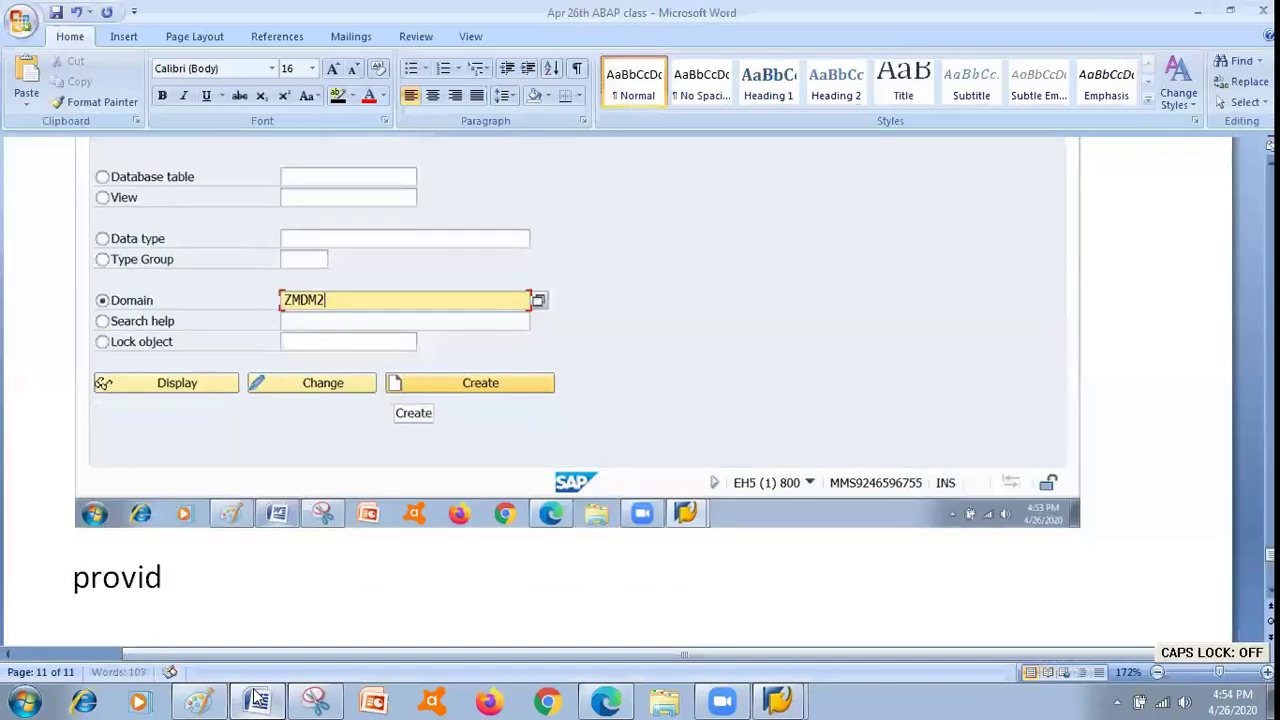
type("e description, ")
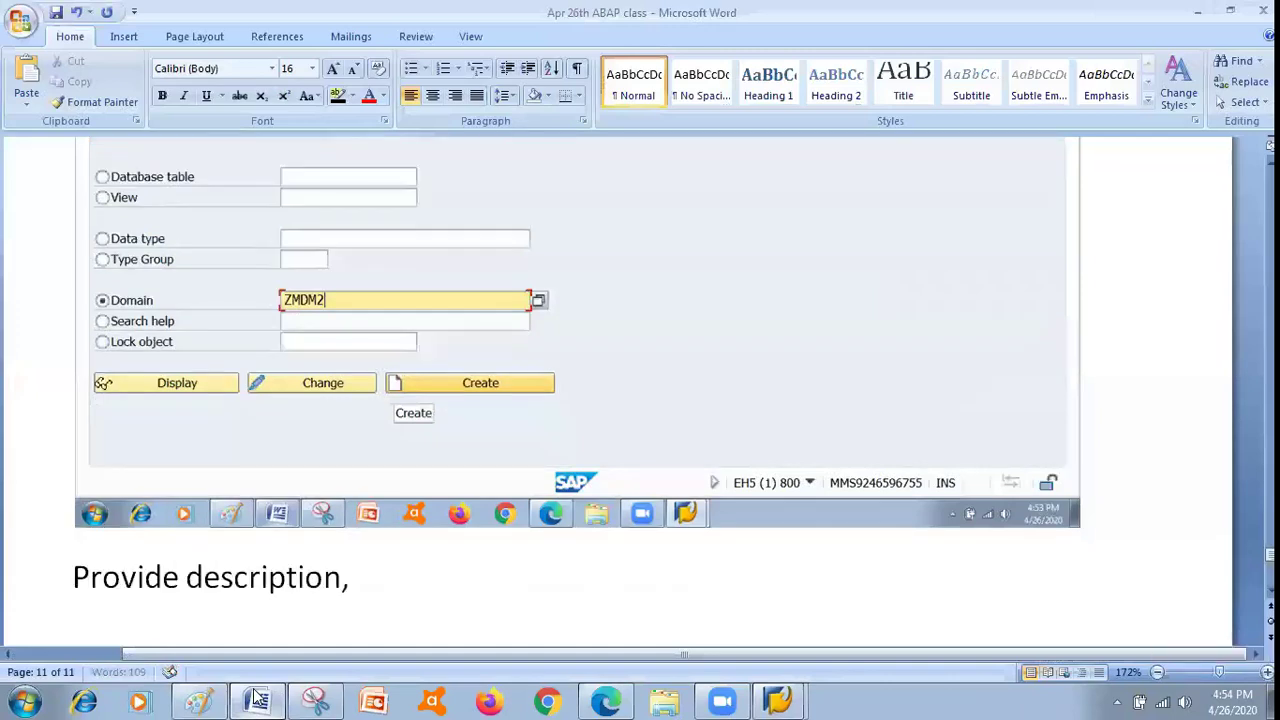
type("dat t")
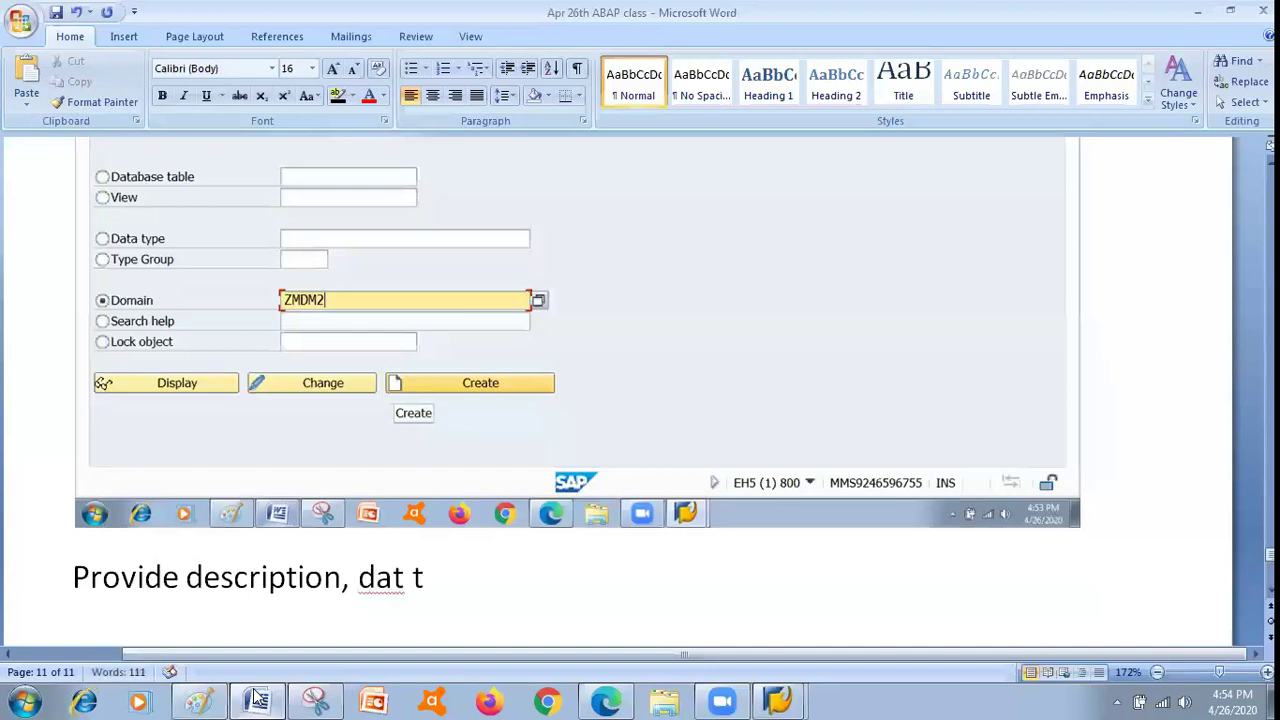
key("BackSpace")
key("BackSpace")
type("a type")
key("Caps_Lock")
type("CHAR")
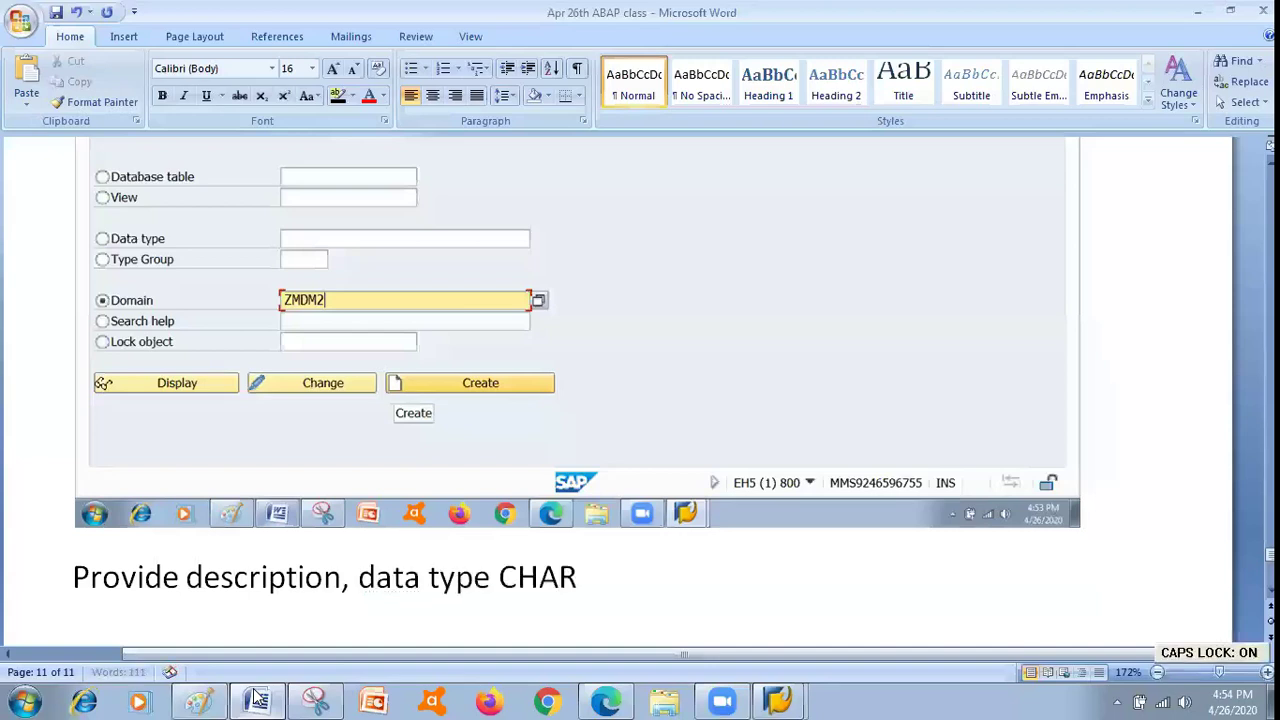
key("Caps_Lock")
type(", width")
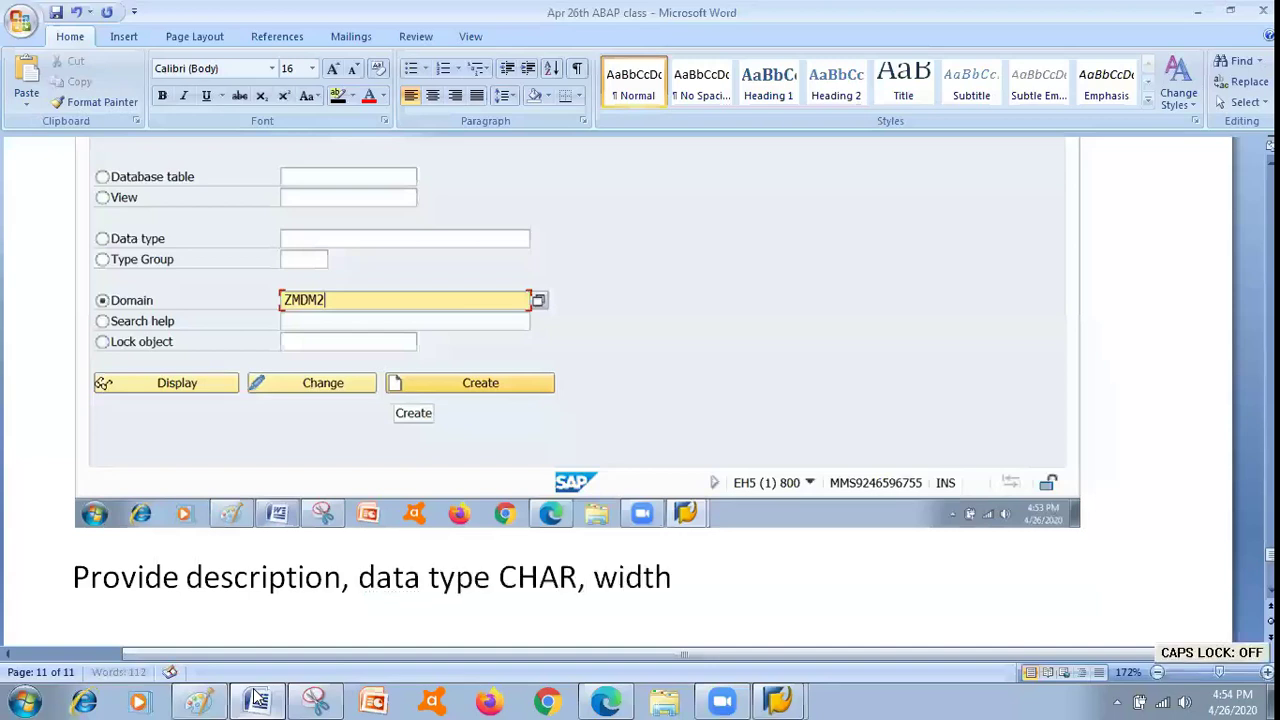
type(" 4, press enter")
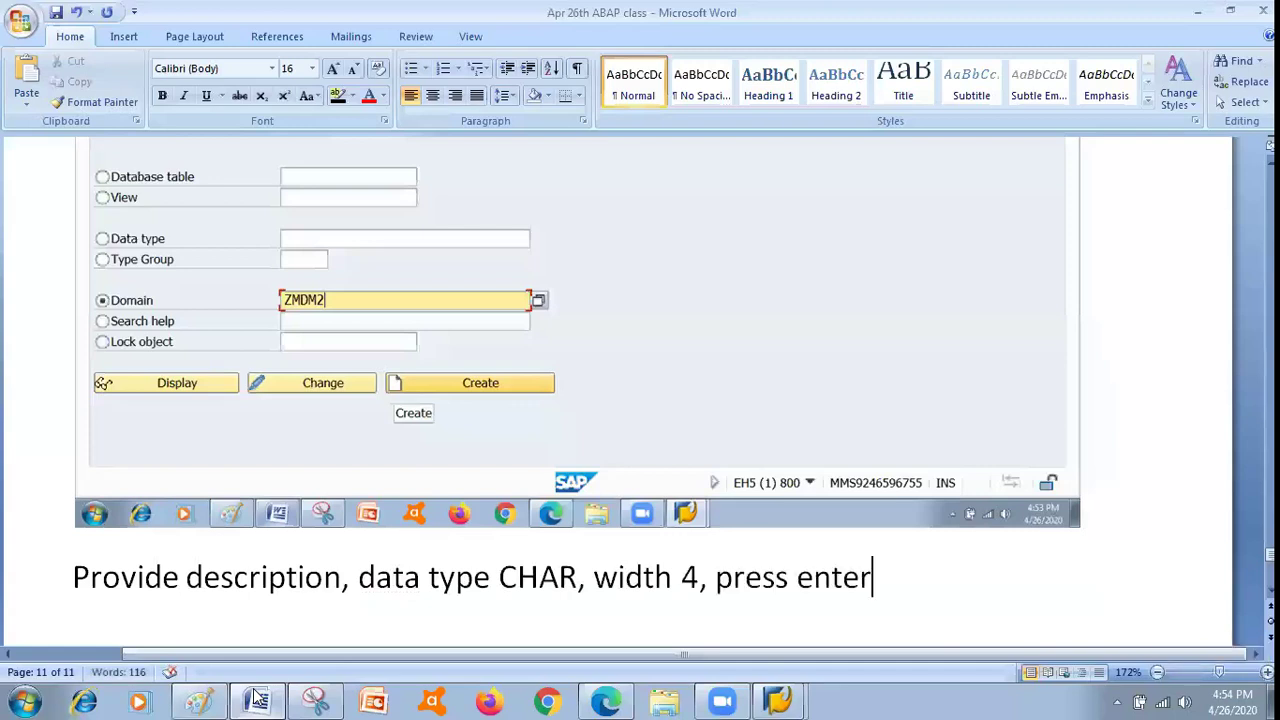
key("Return")
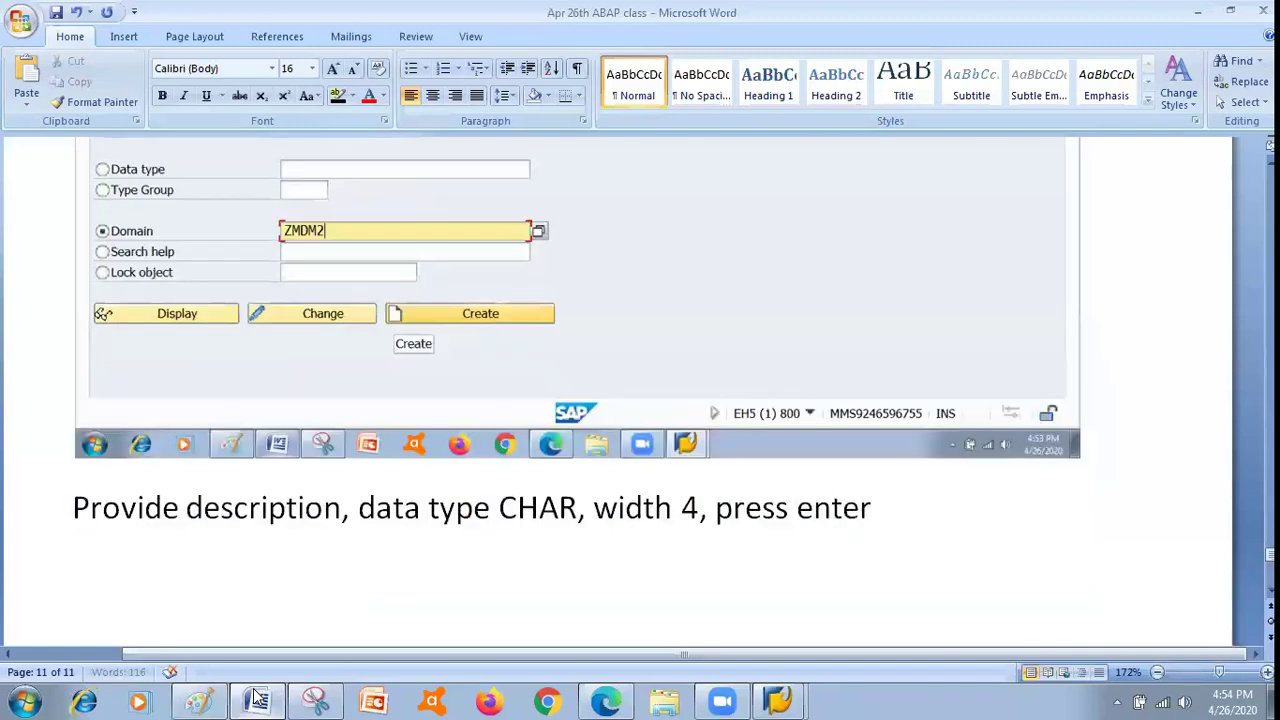
Paste the Definition screenshot and add the line 'select tab button VALUE RANGE'
key("ctrl+v")
key("Return")
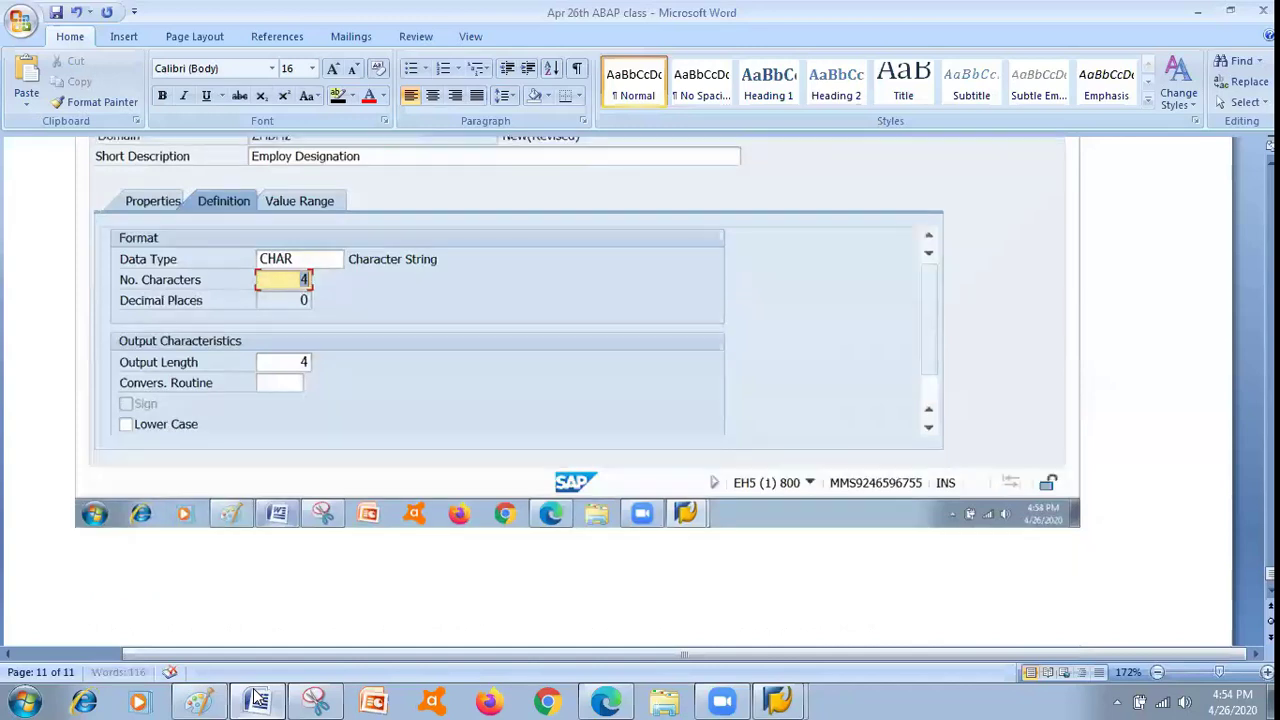
type("select tab button")
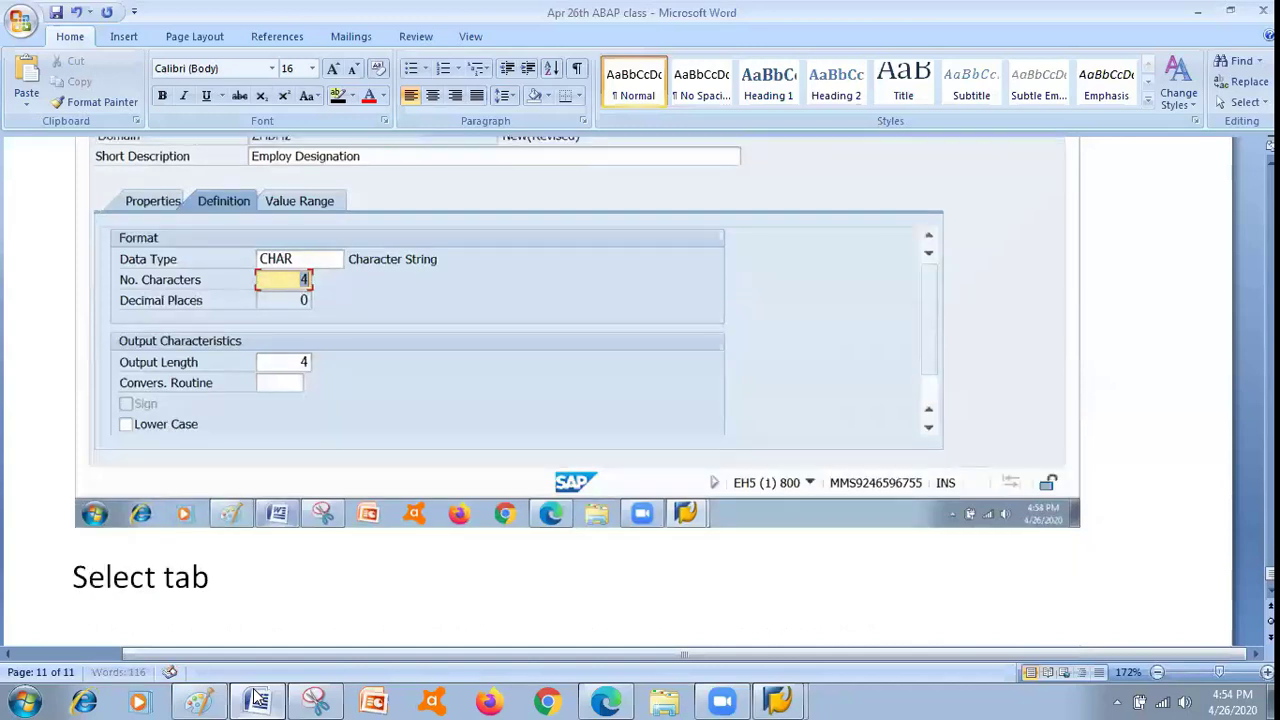
key("Caps_Lock")
type("VALUE RANGE")
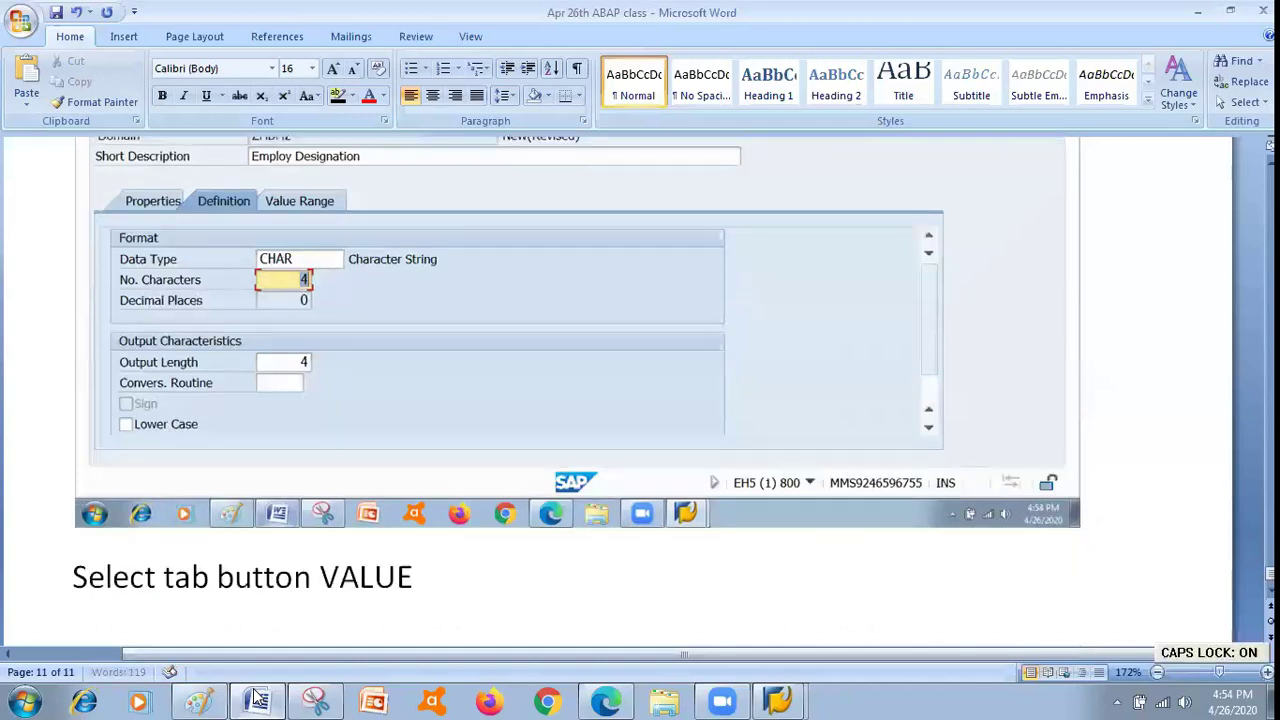
key("Caps_Lock")
Note 'provide fixed values', then open the Value Range tab of ZMDM2 in SAP
key("Return")
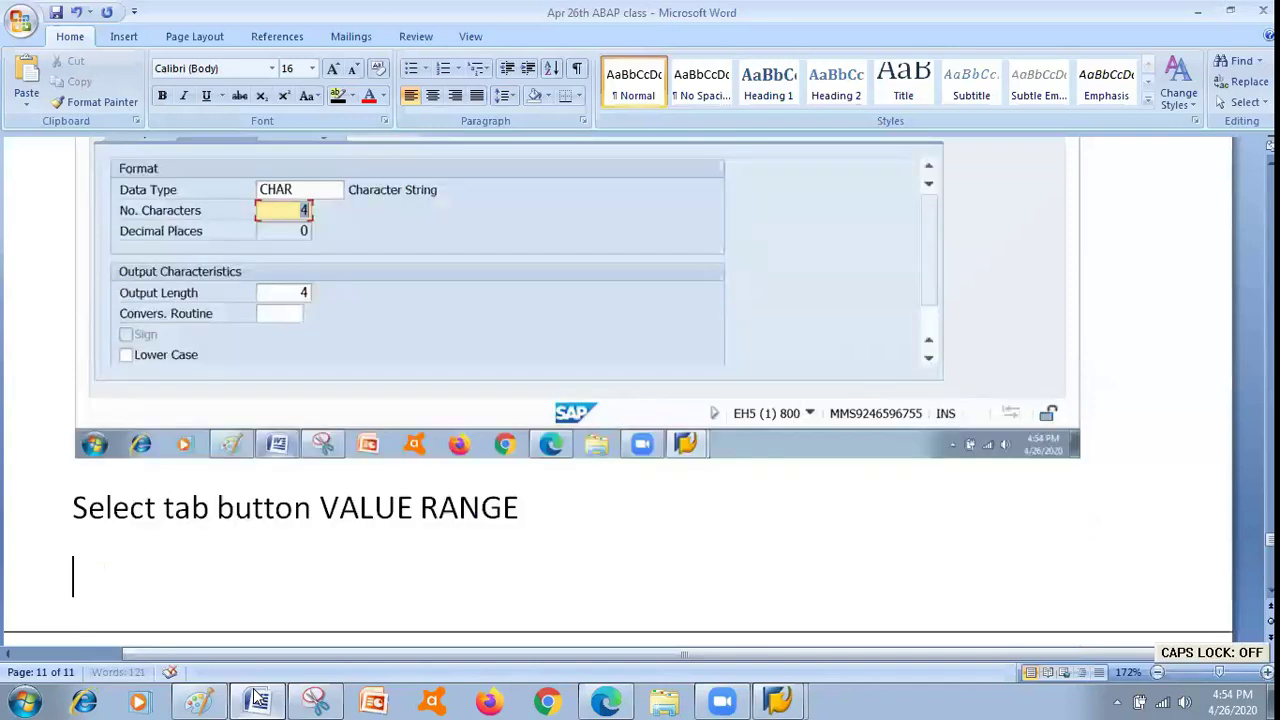
type("provide j")
key("BackSpace")
type("fixed values")
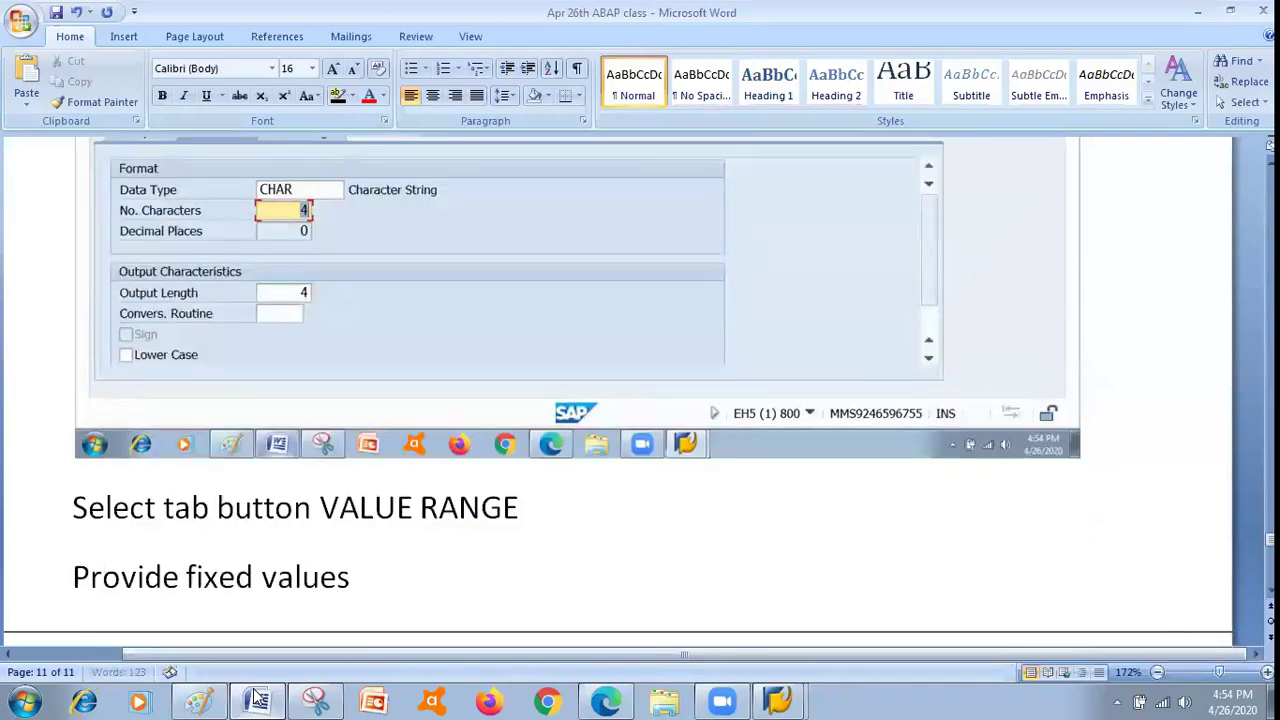
key("Return")
key("alt+Tab")
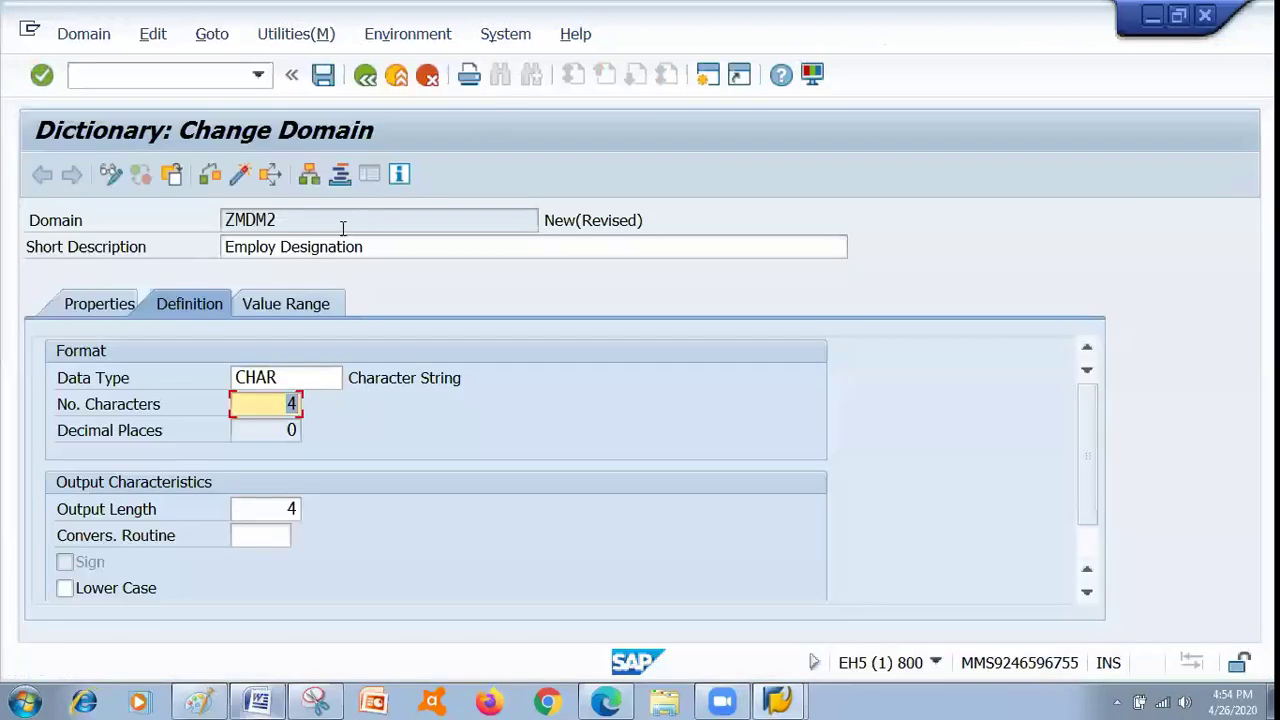
left_click(302, 304)
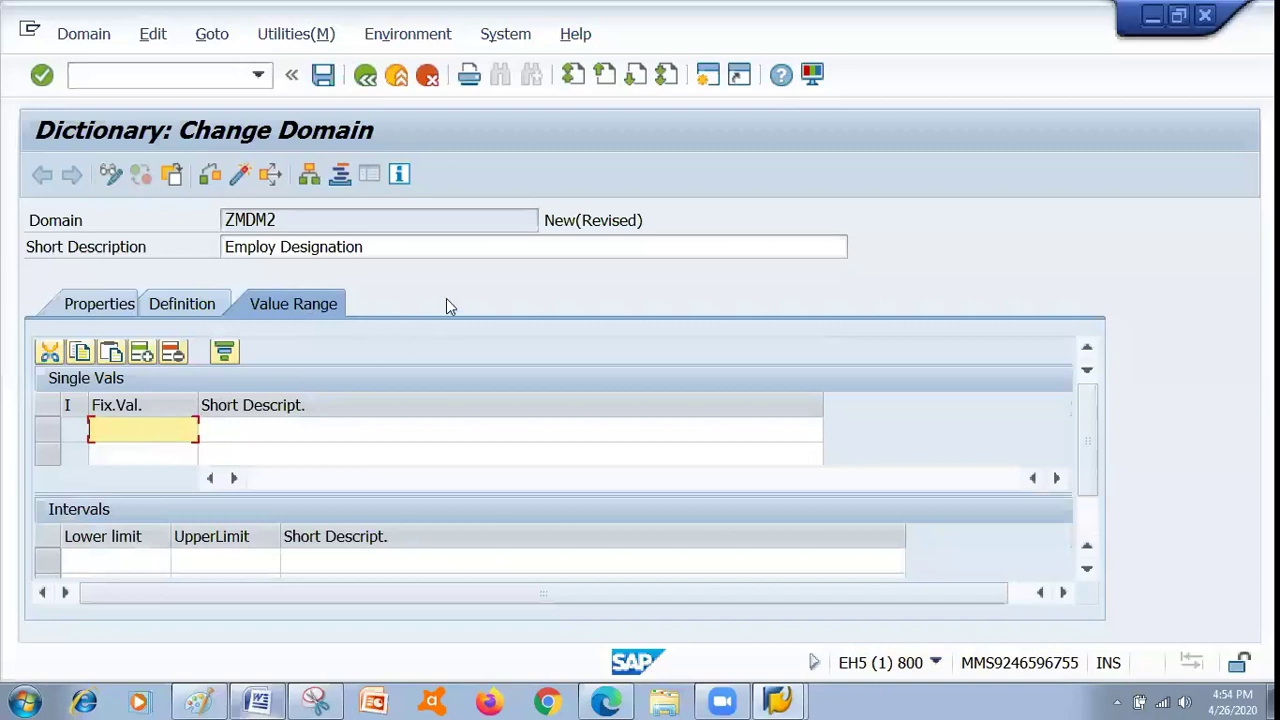
Enter fixed value MNGR with the description Manager
key("Caps_Lock")
type("M")
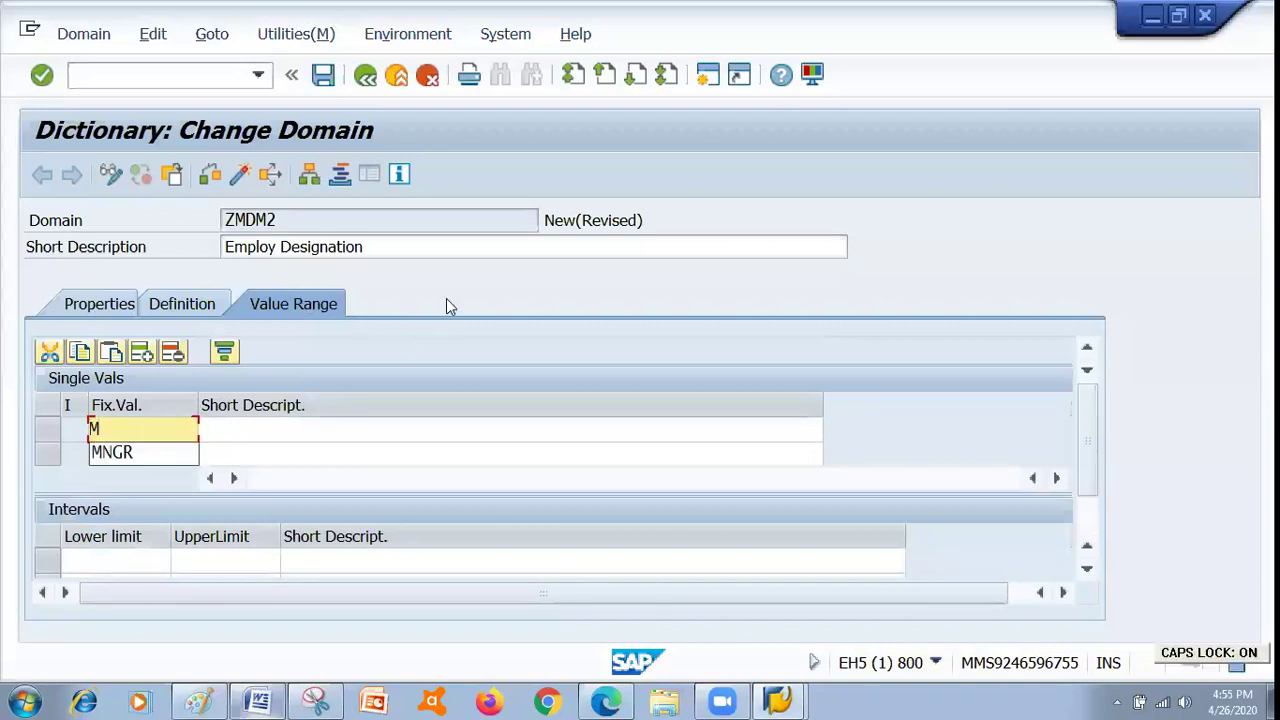
left_click(110, 452)
left_click(238, 432)
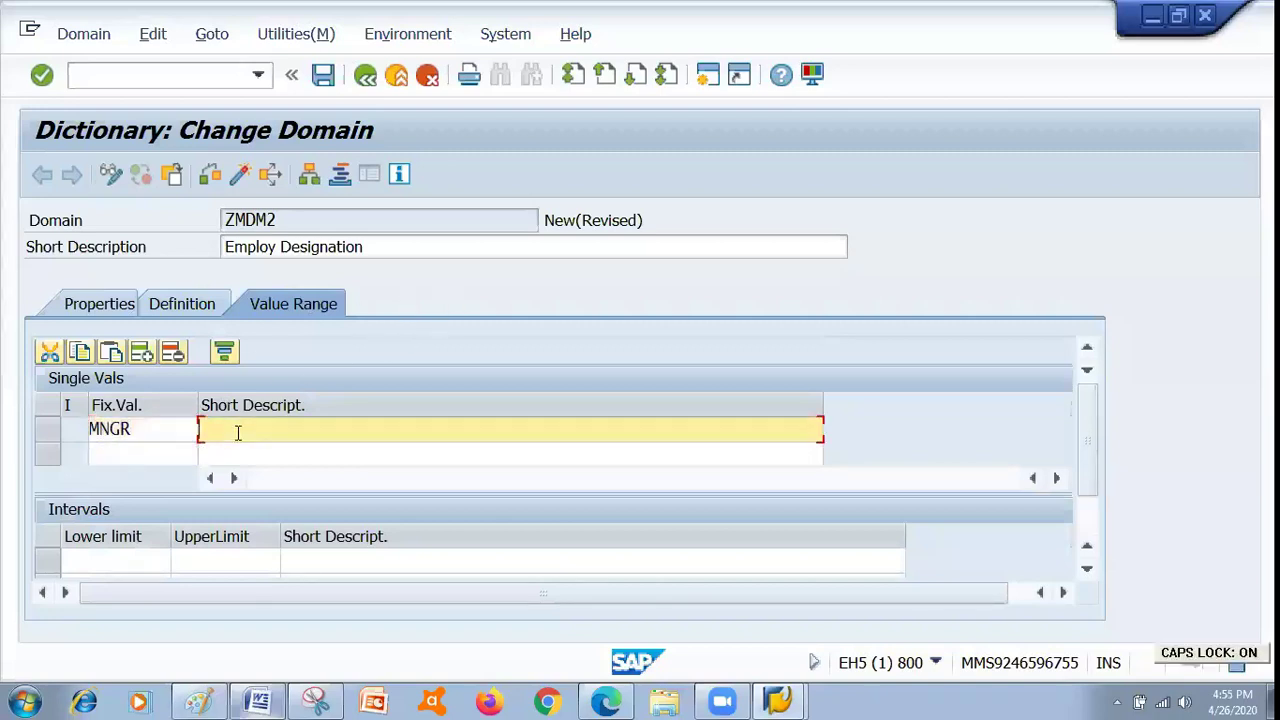
type("Manager")
Add a second fixed value, CLRK, described as Cleark
key("Caps_Lock")
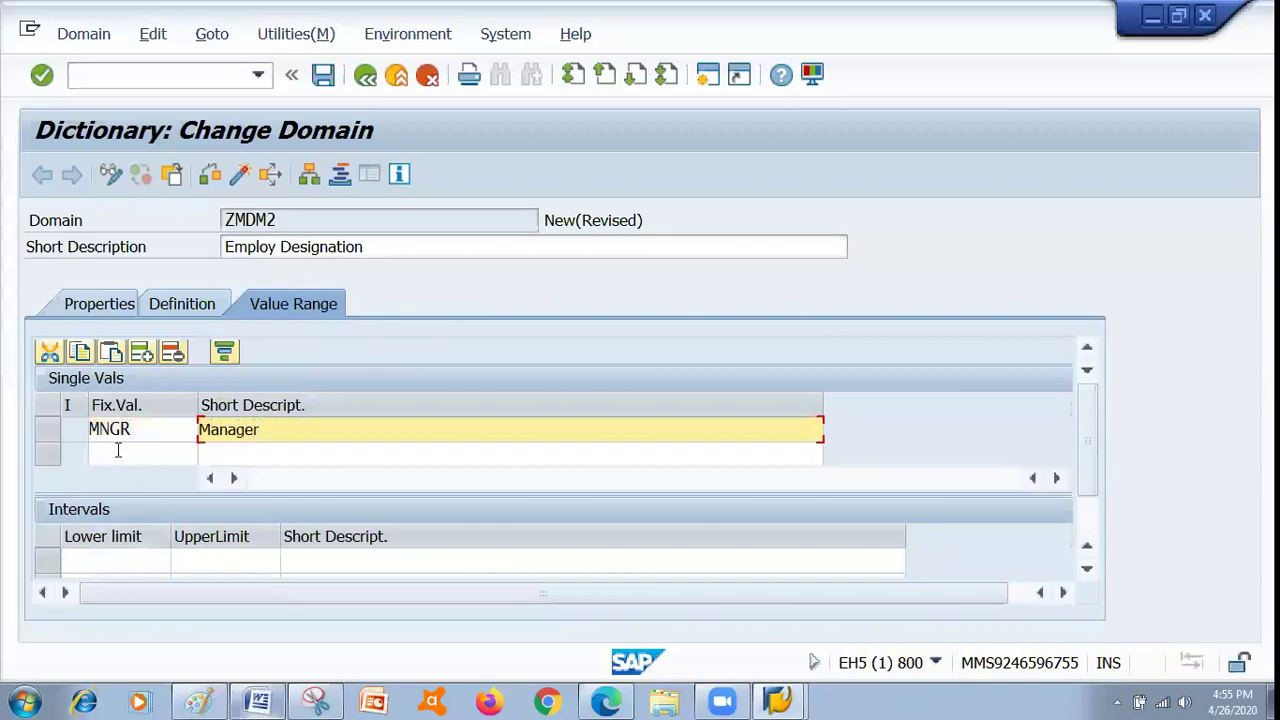
left_click(117, 452)
type("CLRK")
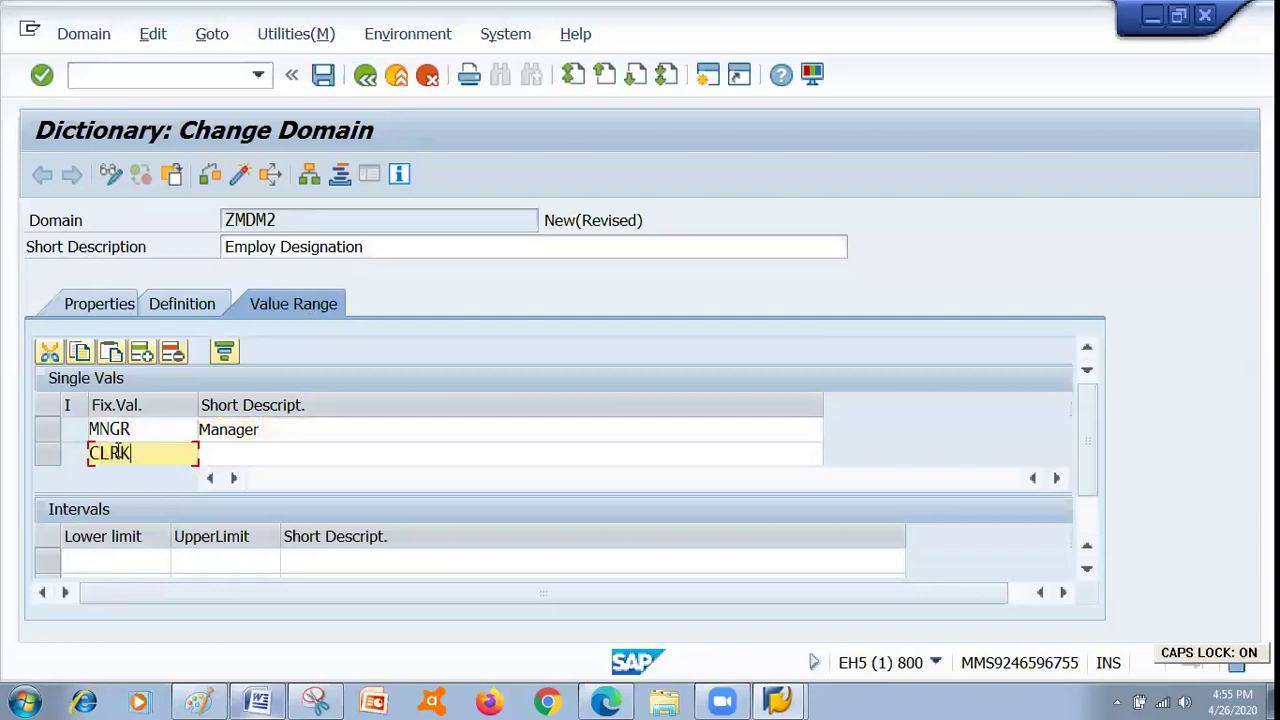
key("Tab")
type("C")
key("Caps_Lock")
type("leark")
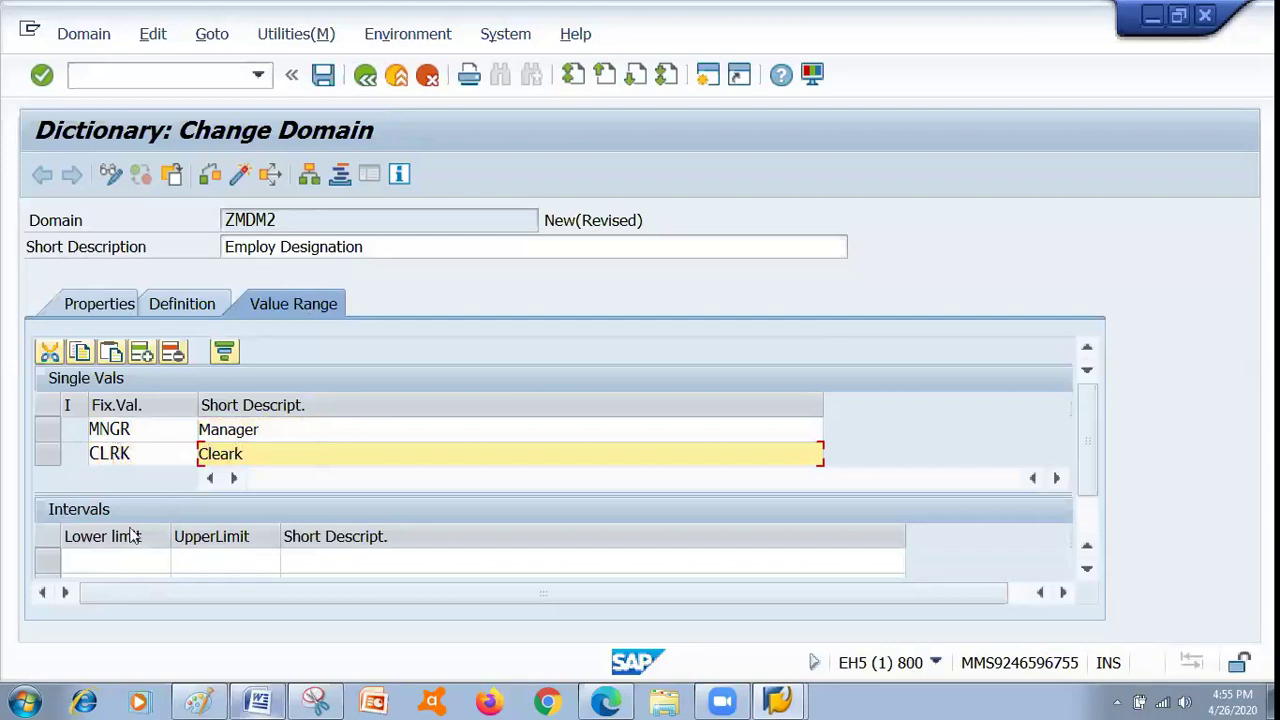
Check the Word notes, then select the whole CLRK row in SAP
left_click(266, 699)
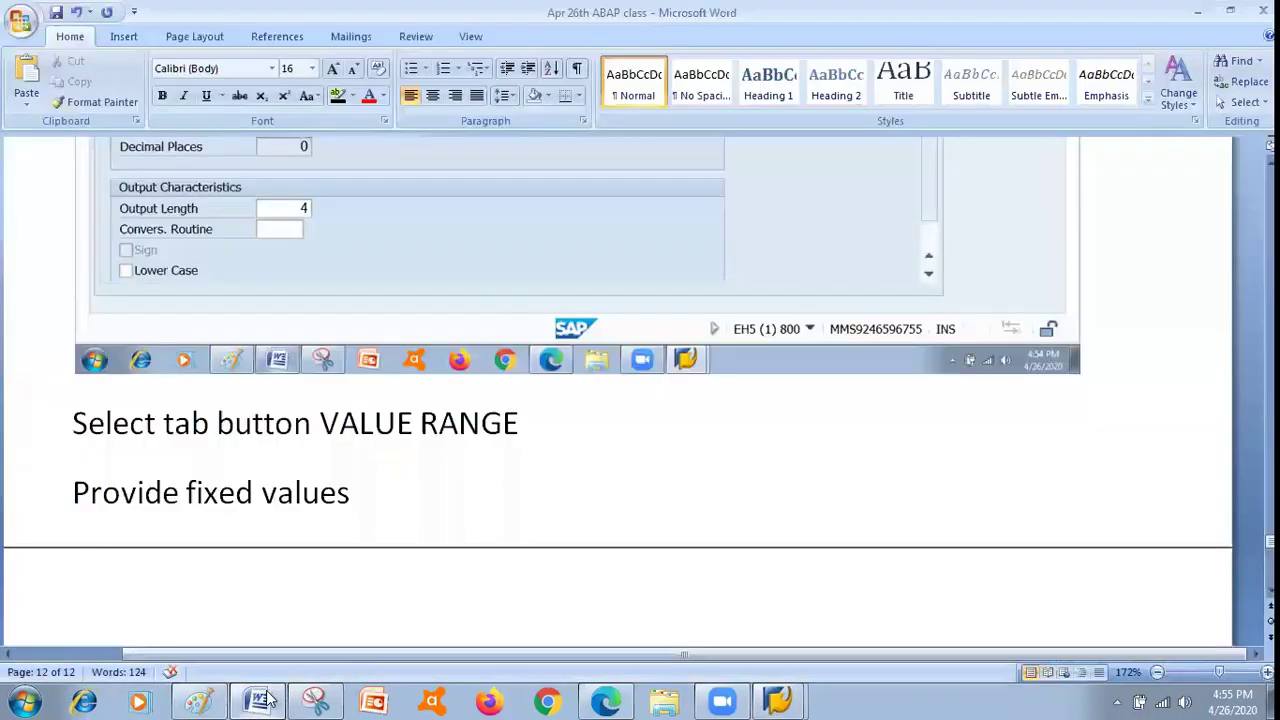
scroll(266, 699, "down", 5)
left_click(266, 699)
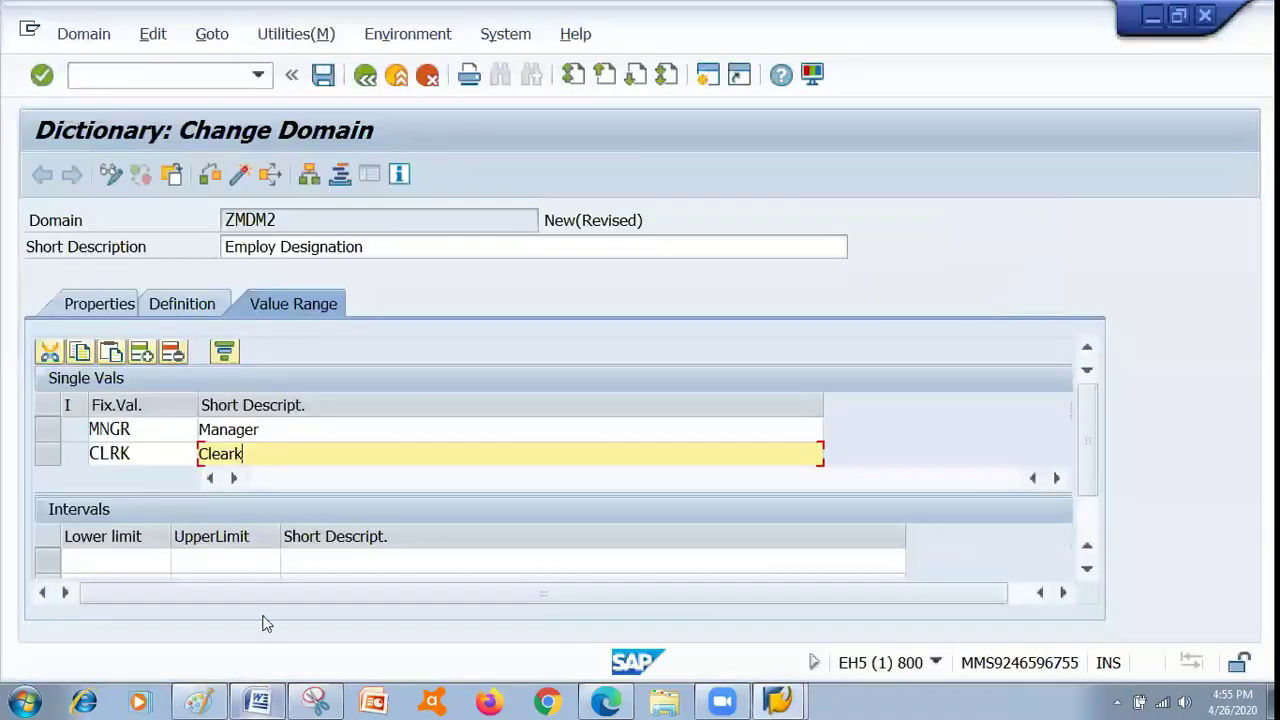
left_click(49, 461)
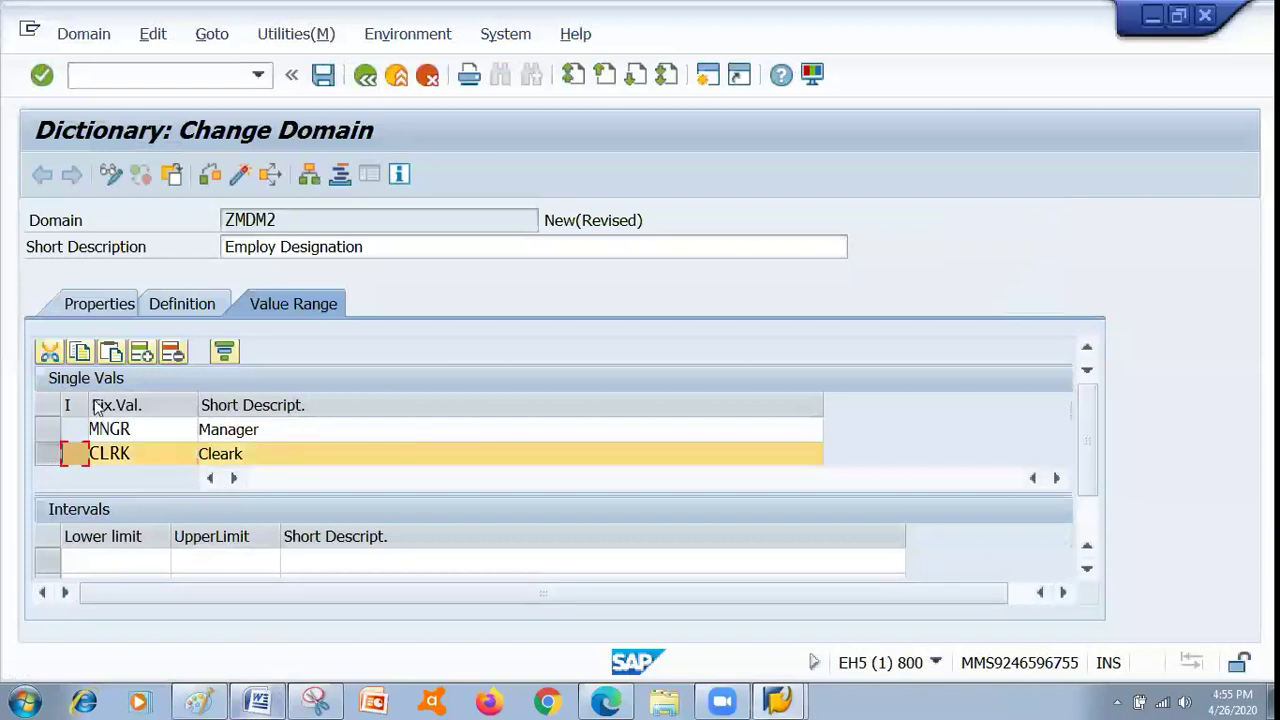
Insert a new fixed-value row at the CLRK entry and enter SLMN
left_click(141, 354)
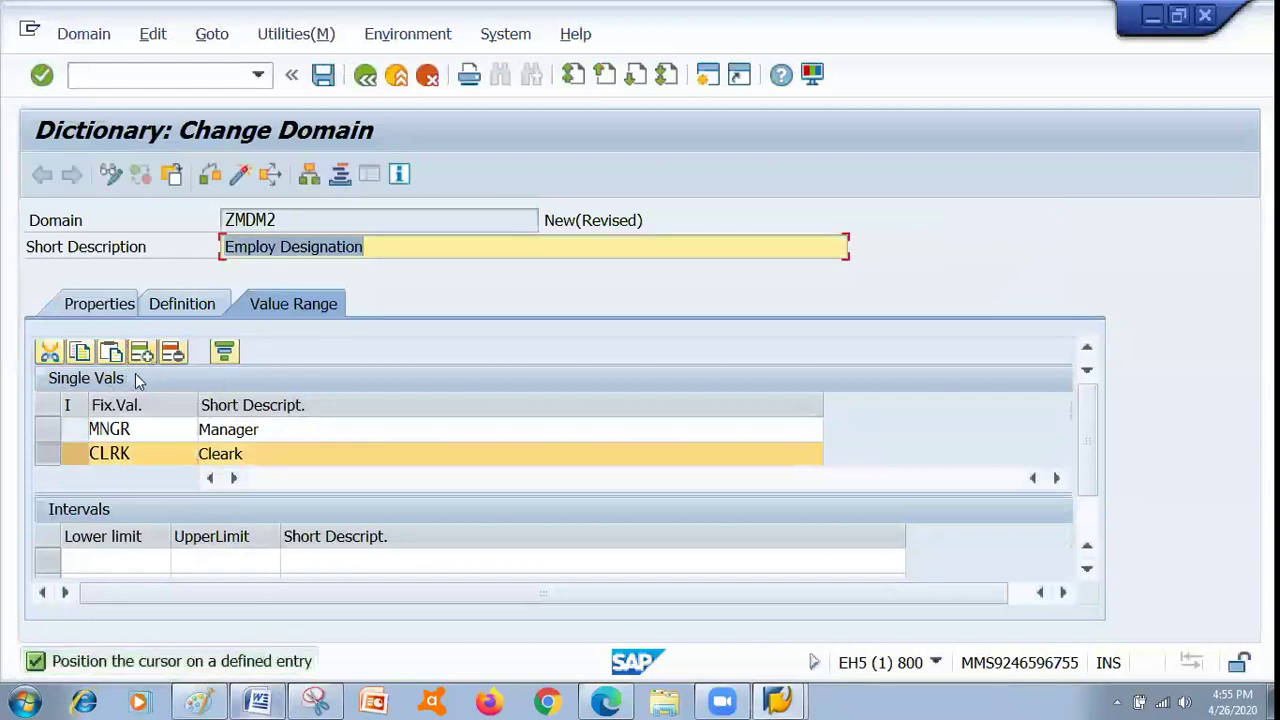
left_click(47, 456)
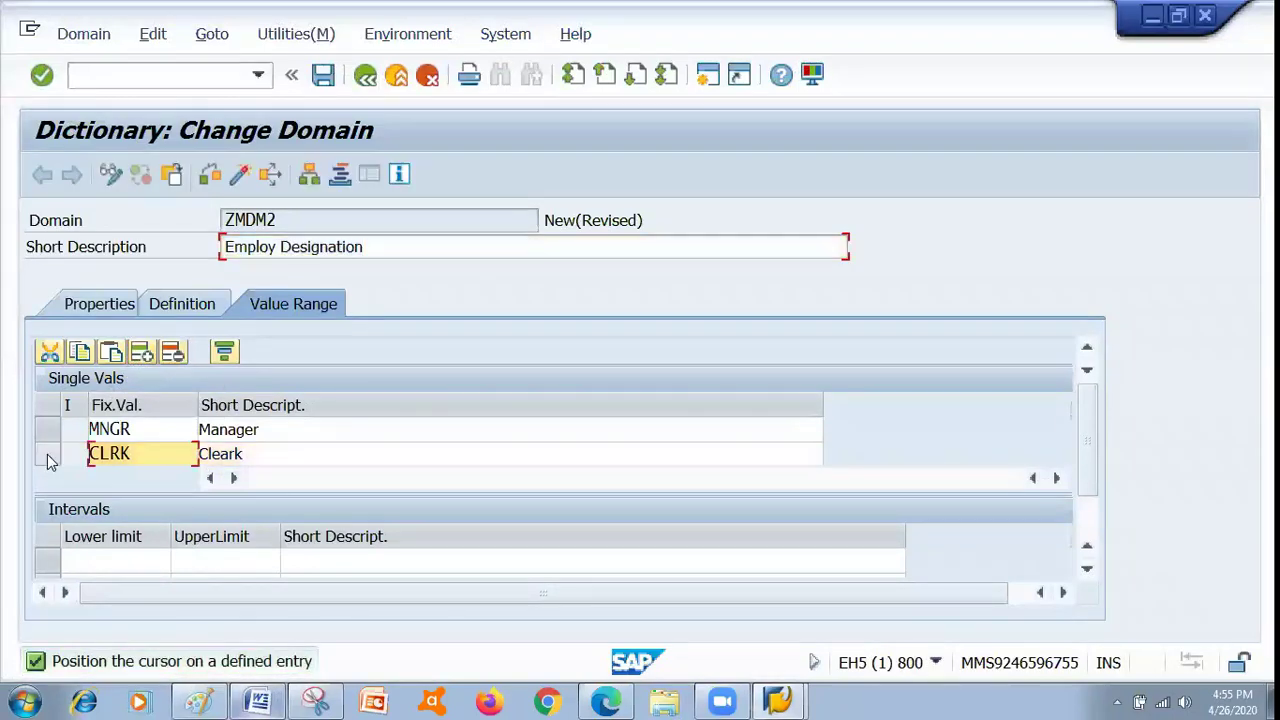
left_click(142, 354)
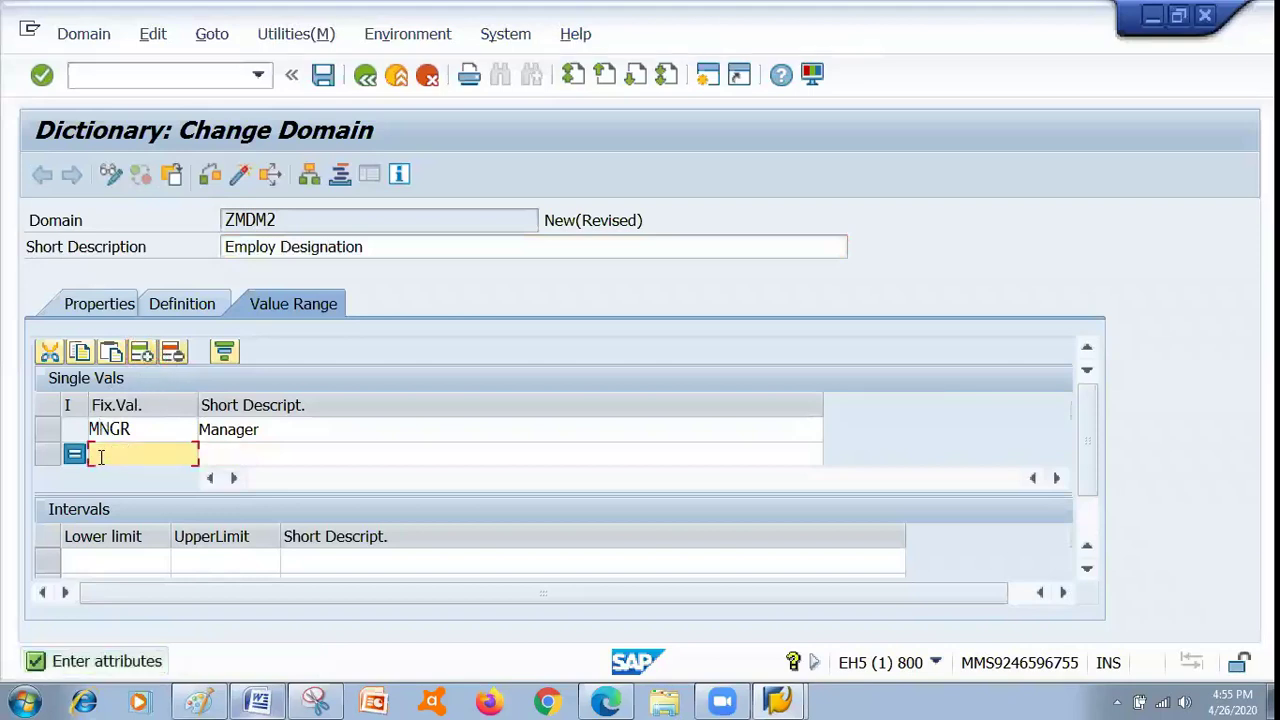
type("S")
key("Caps_Lock")
type("MN")
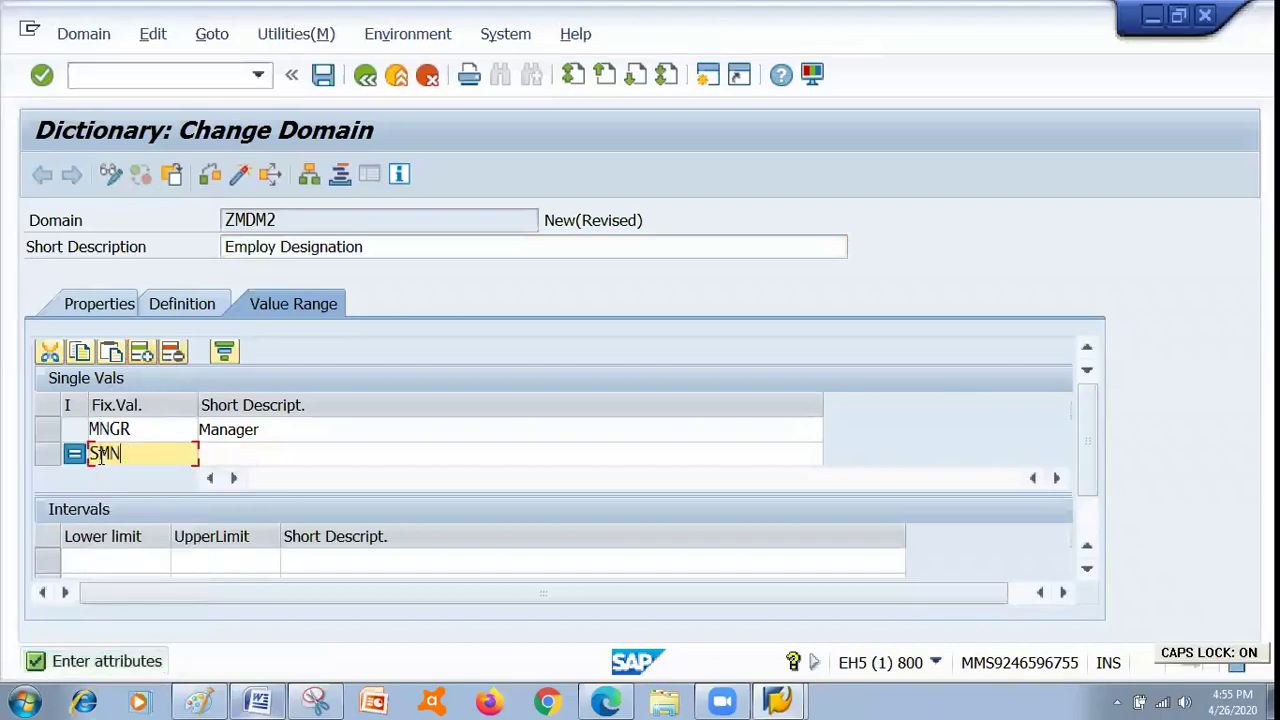
key("BackSpace")
key("BackSpace")
type("LM")
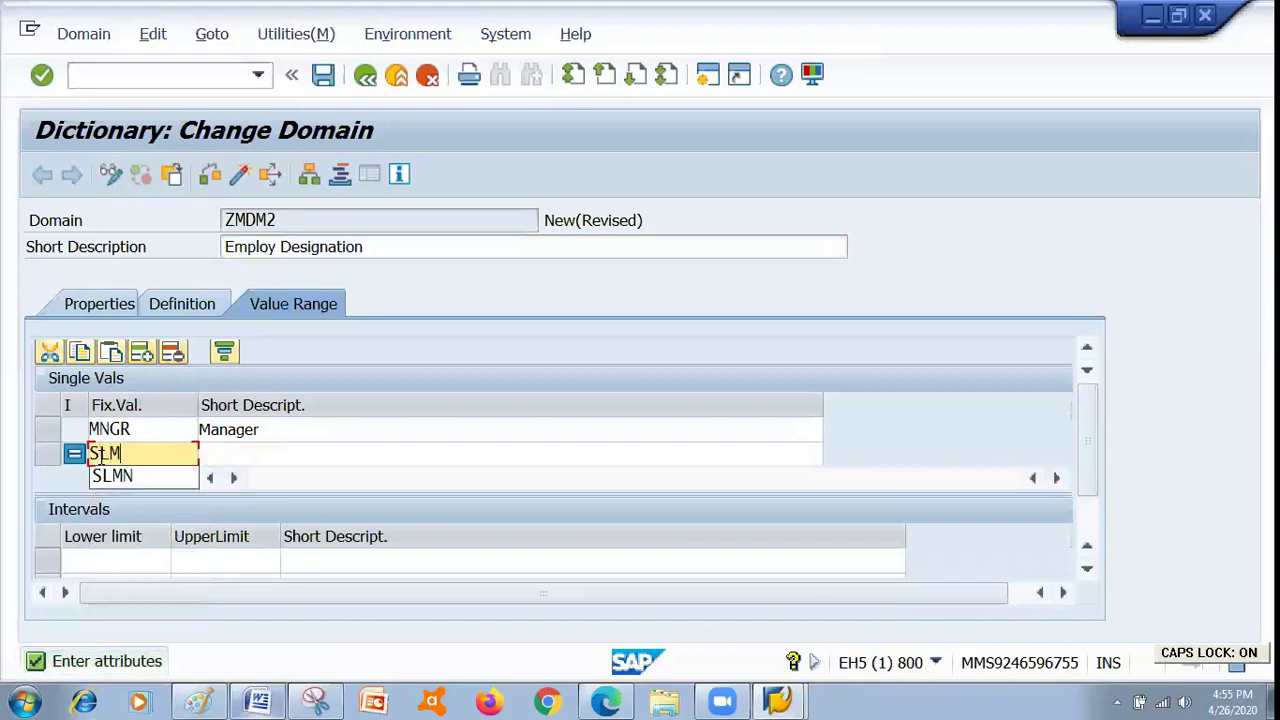
type("N")
key("Tab")
Give SLMN the short description 'Sales man'
key("Caps_Lock")
type("Sales")
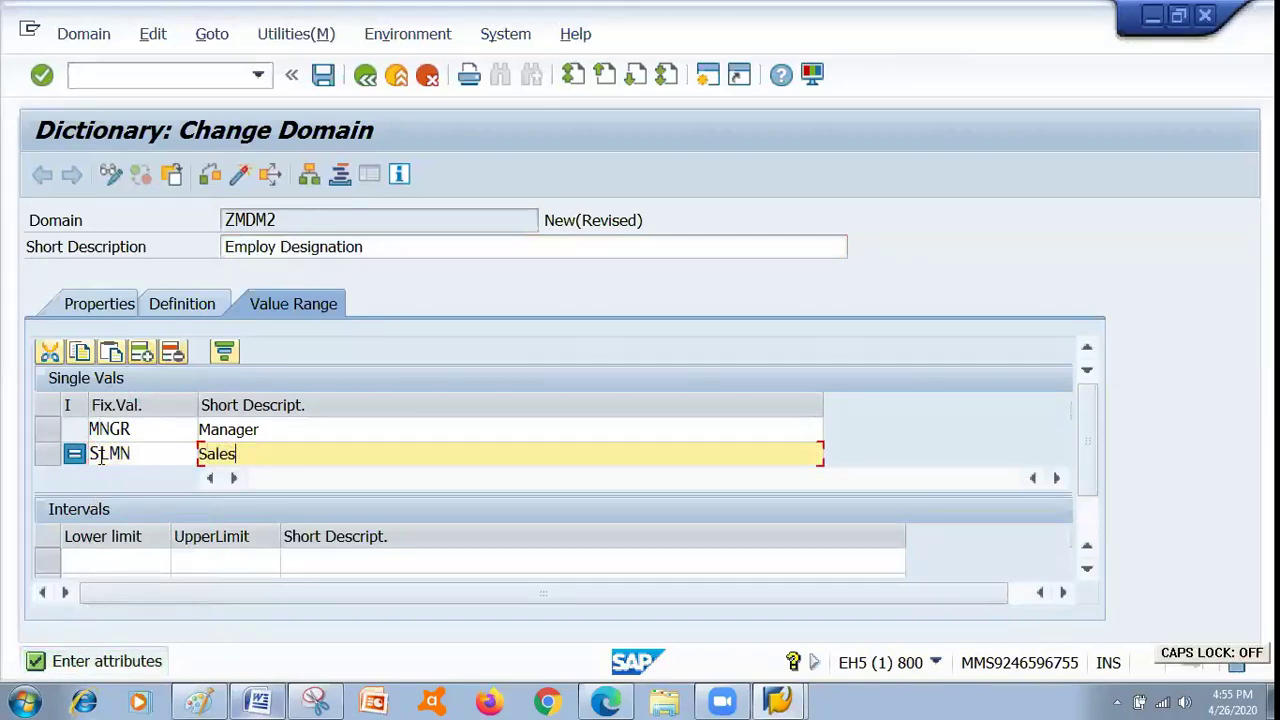
key("Caps_Lock")
key("BackSpace")
key("BackSpace")
key("BackSpace")
key("BackSpace")
key("BackSpace")
key("Caps_Lock")
type("Sales man")
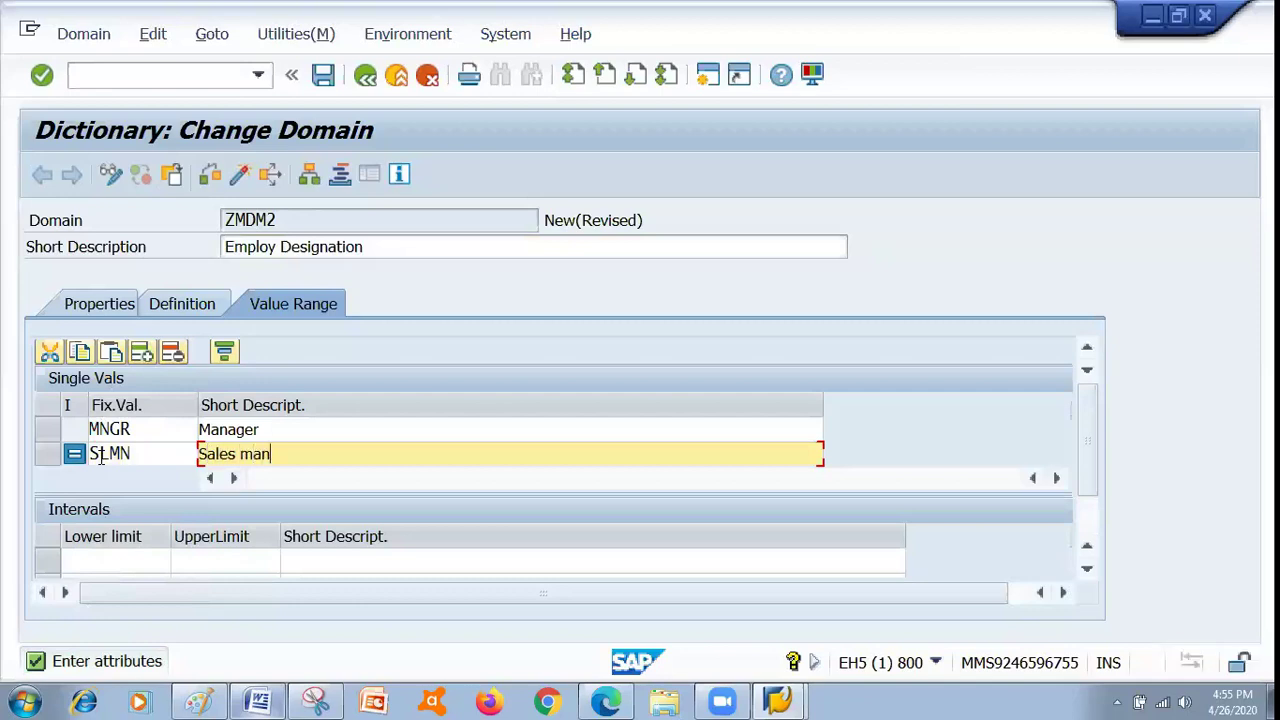
Paste the SLMN screenshot into the Word notes and save domain ZMDM2 in SAP
left_click(257, 700)
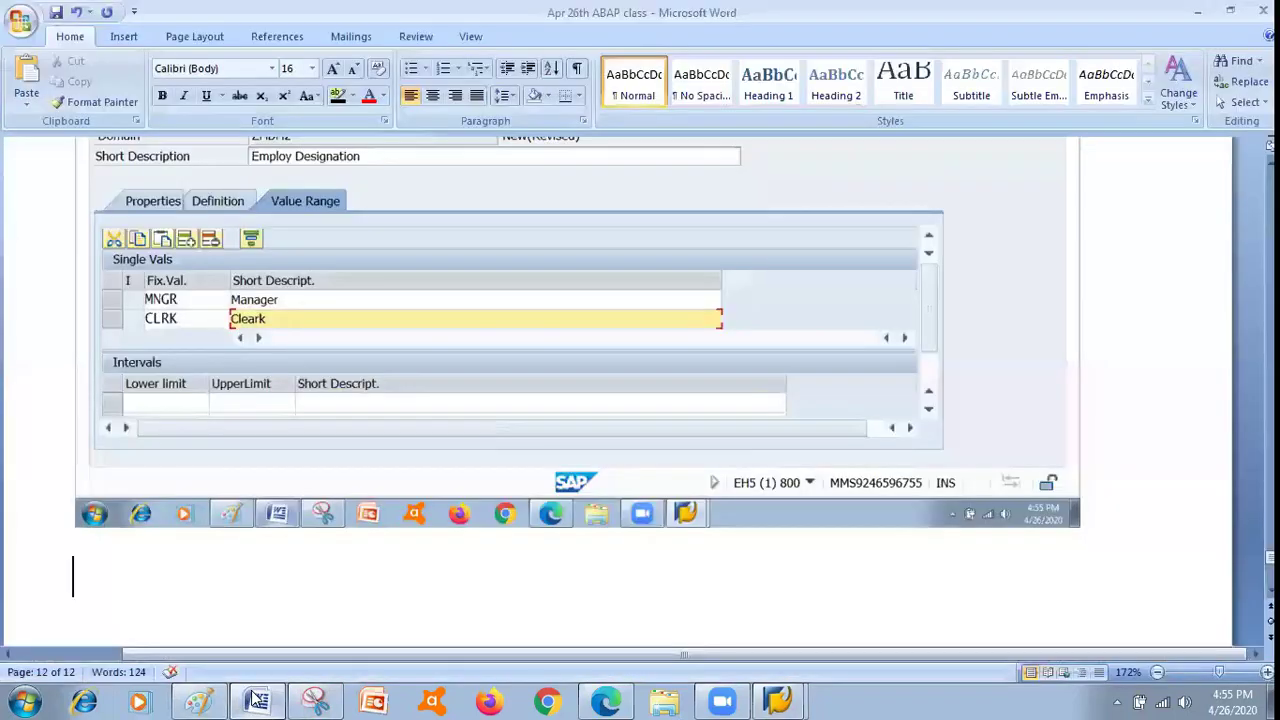
key("ctrl+v")
key("alt+Tab")
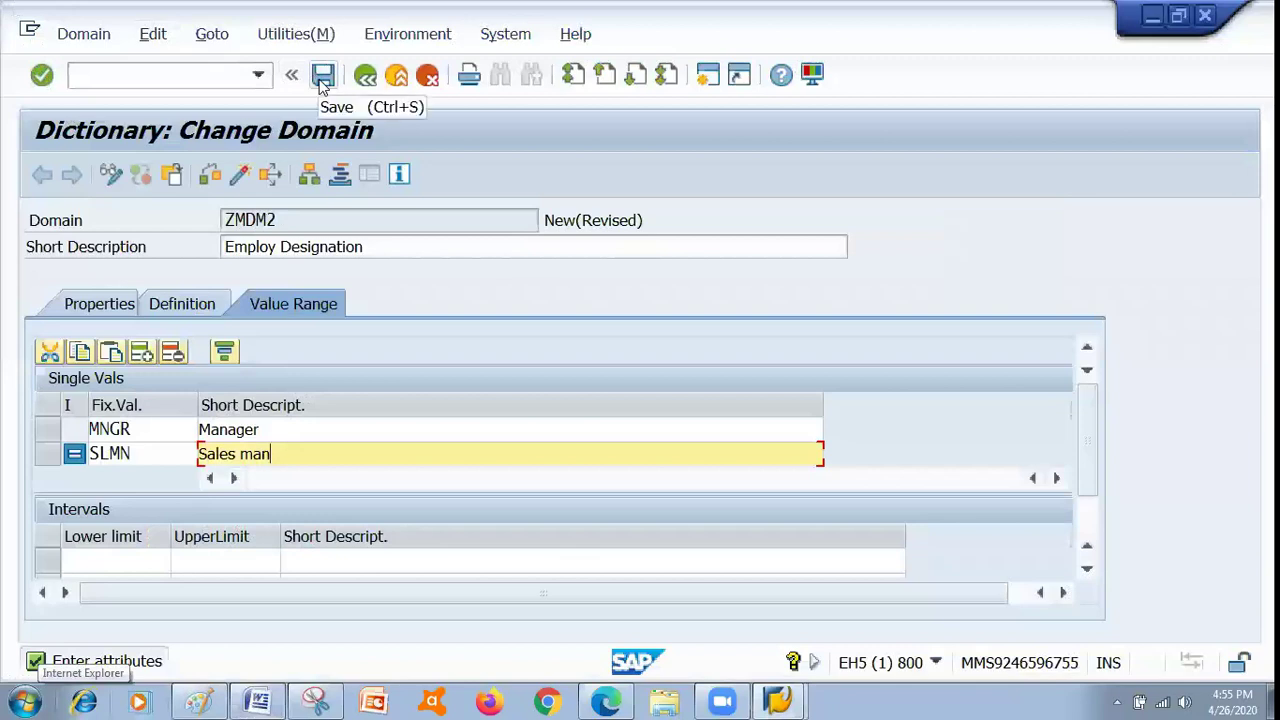
left_click(322, 78)
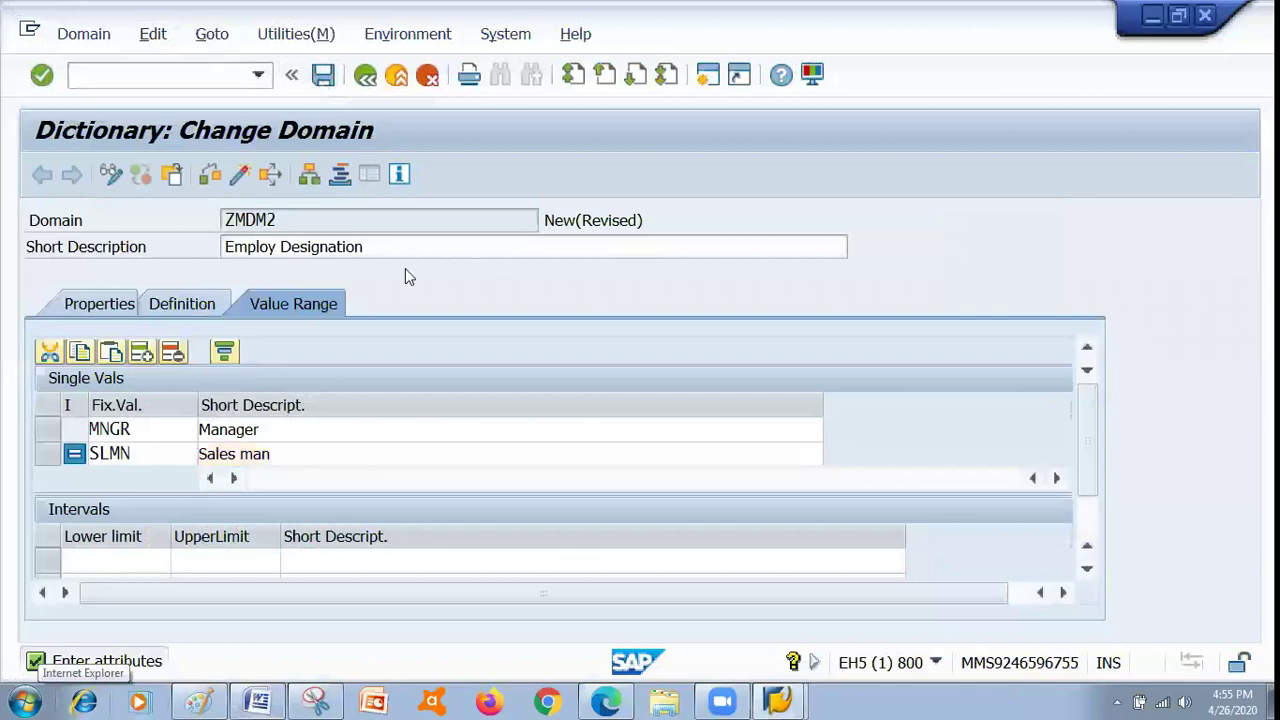
Add the note 'ctr+s save' followed by a pasted SAP screenshot
left_click(259, 700)
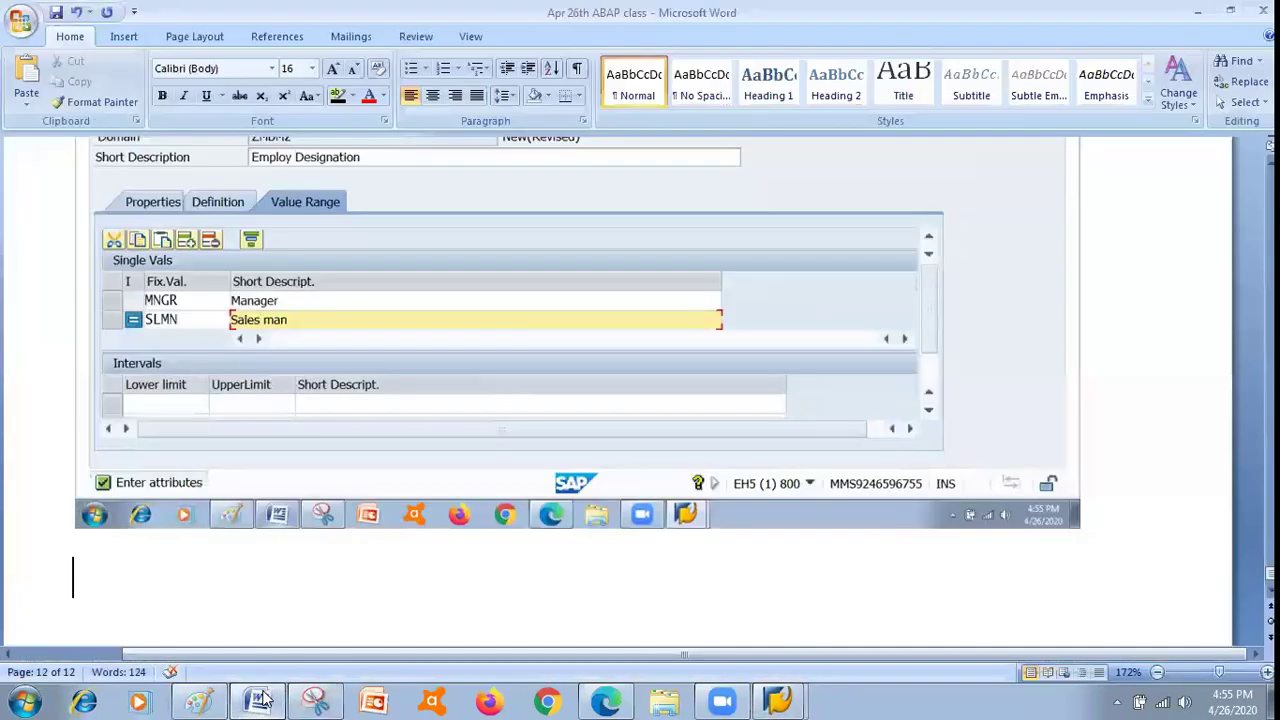
type("ctr+s save")
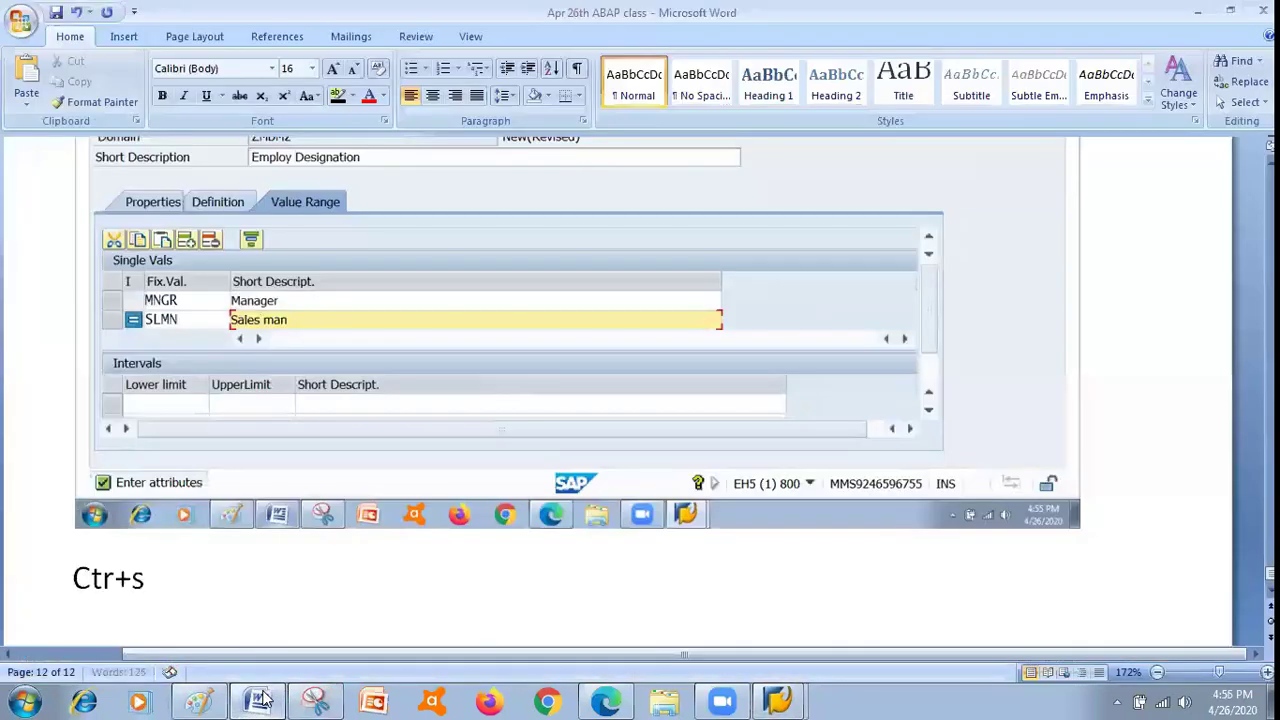
key("Return")
key("ctrl+v")
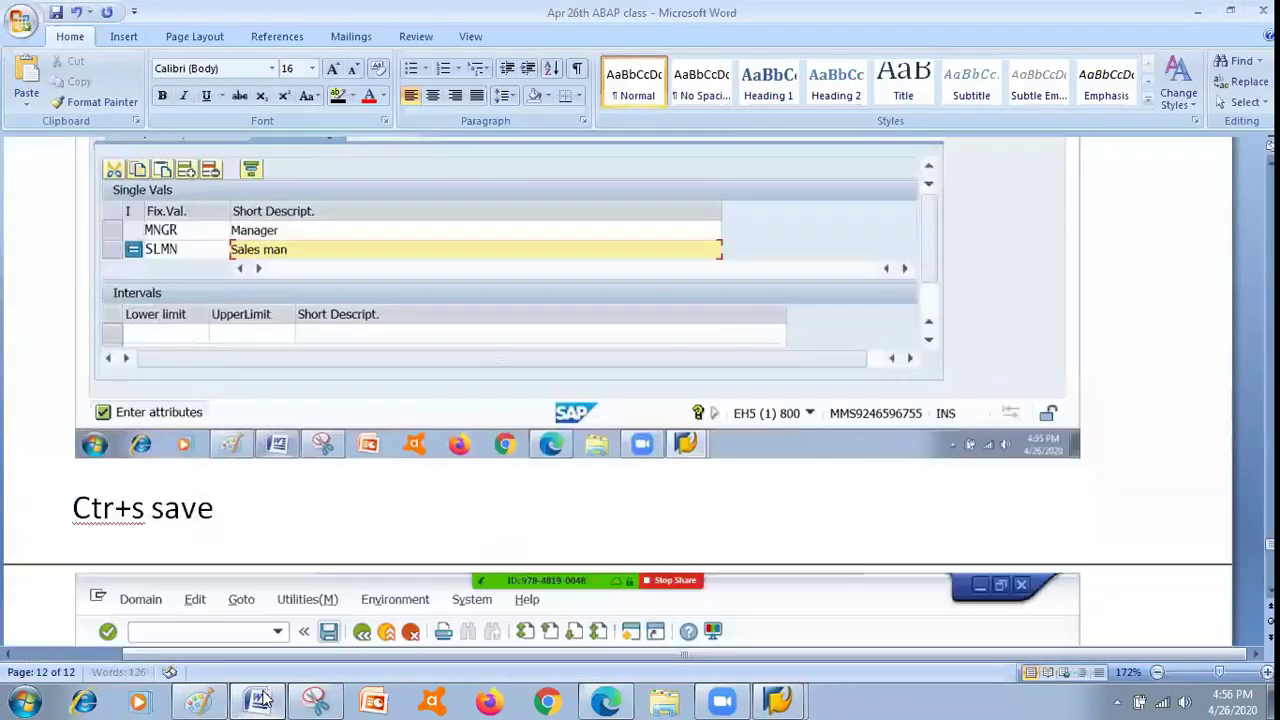
key("Return")
Type the note 'Save with LOCAL OBJECT' below the screenshot
type("Save with")
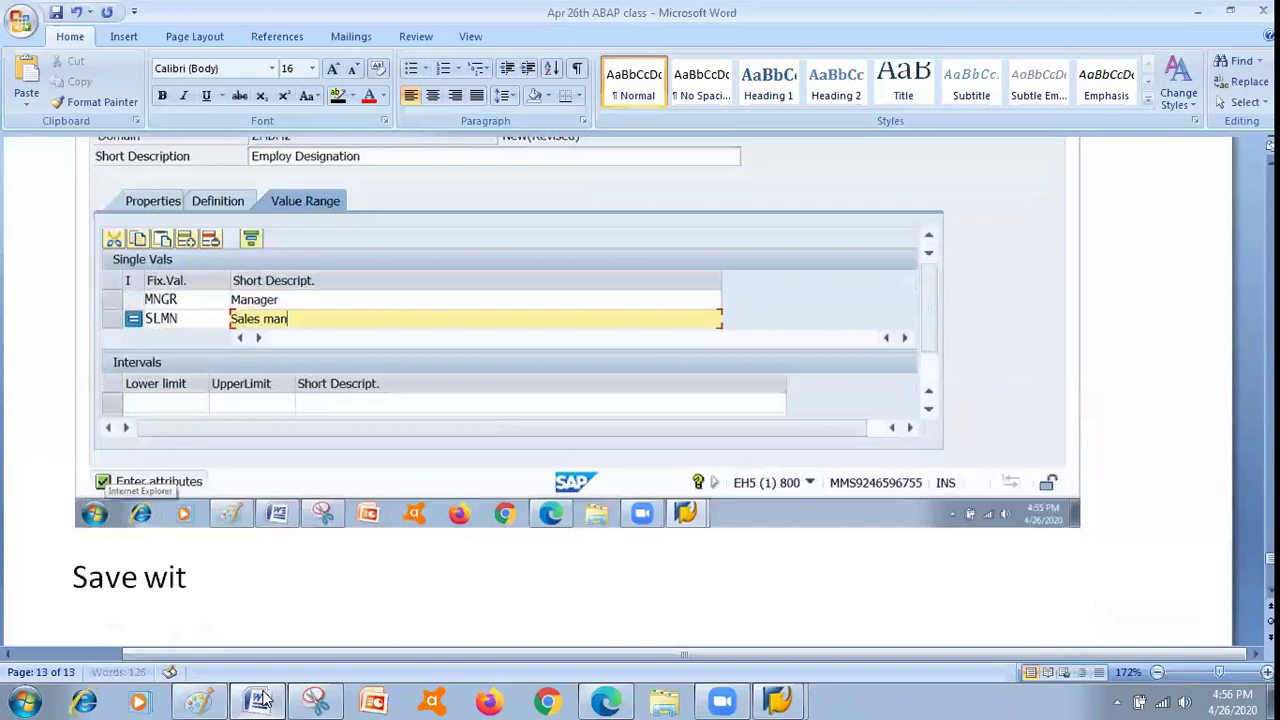
key("Caps_Lock")
type("LOCO")
key("BackSpace")
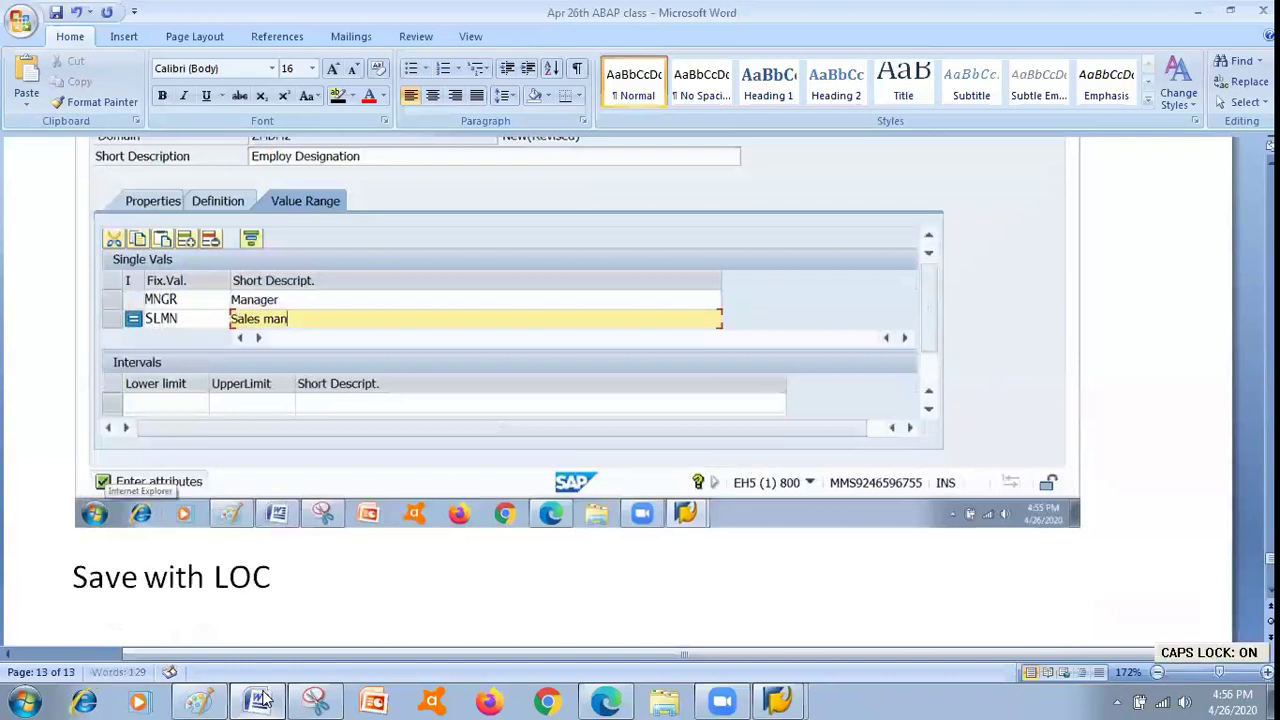
type("AL OBJECT")
key("Caps_Lock")
left_click(264, 697)
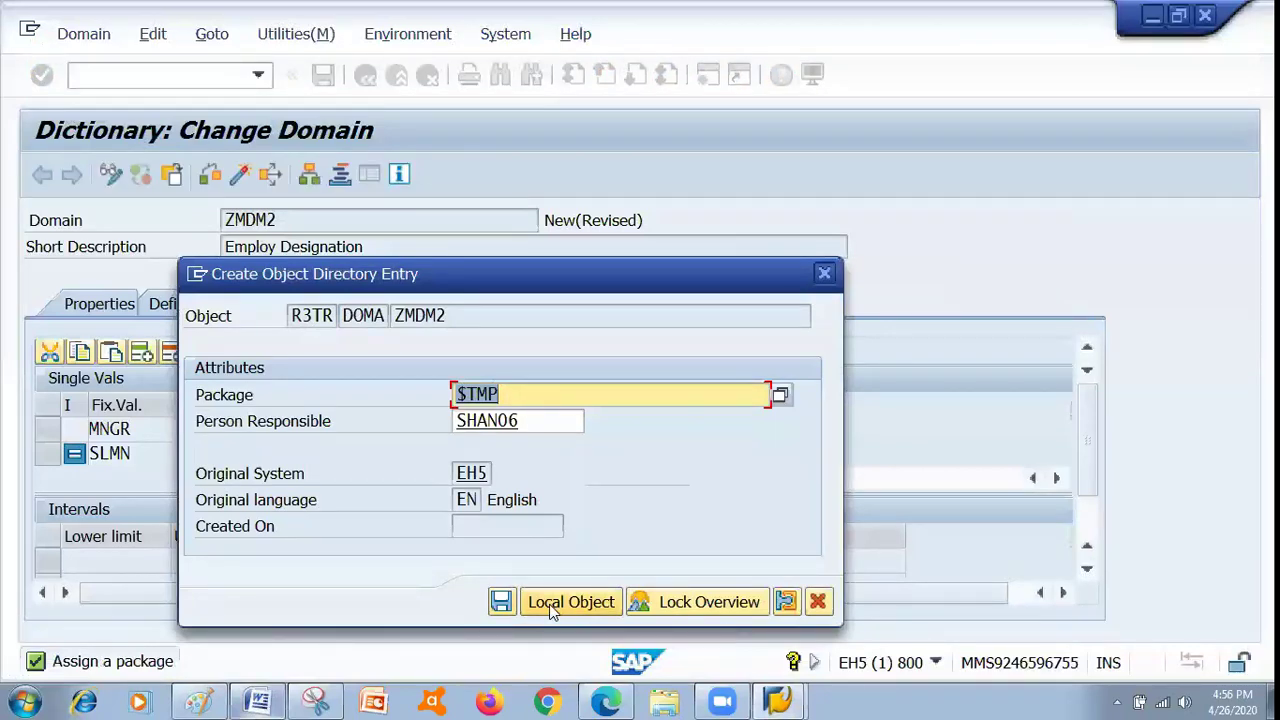
Save ZMDM2 as a local object and note 'ACTIVATE ctr+f3' under its screenshot in Word
left_click(565, 602)
left_click(258, 700)
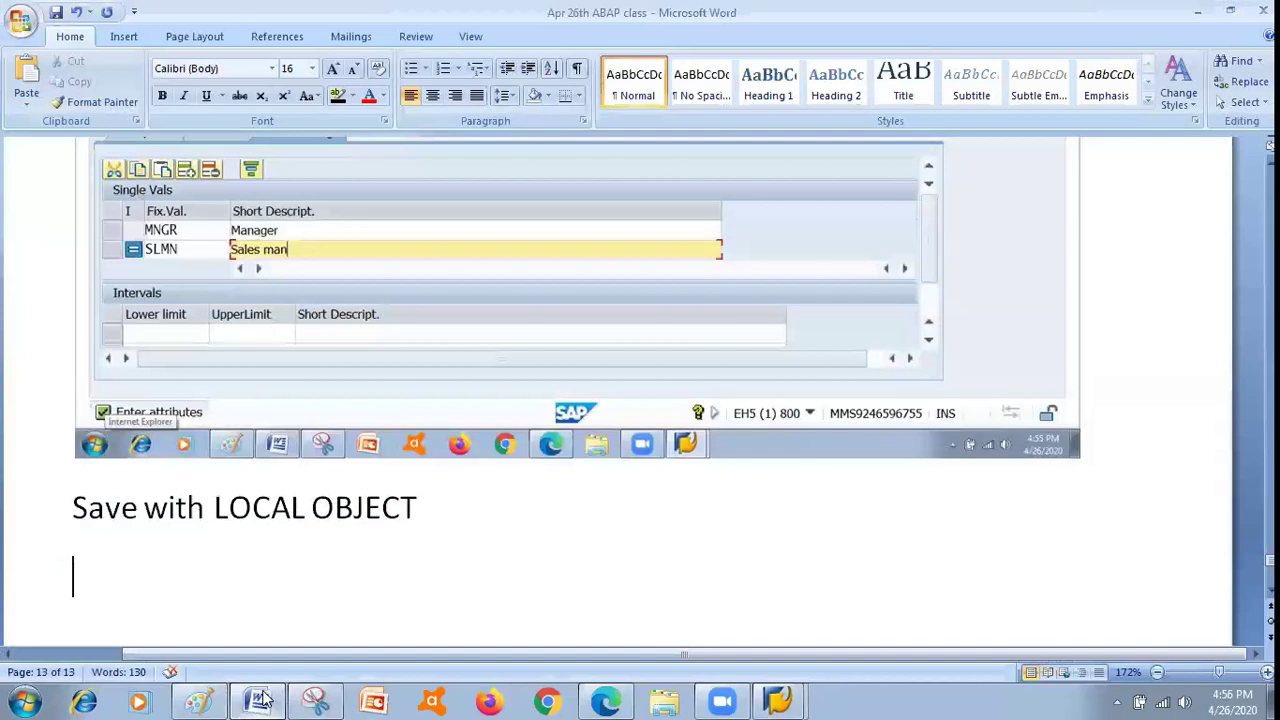
key("ctrl+v")
key("Return")
type("ACT")
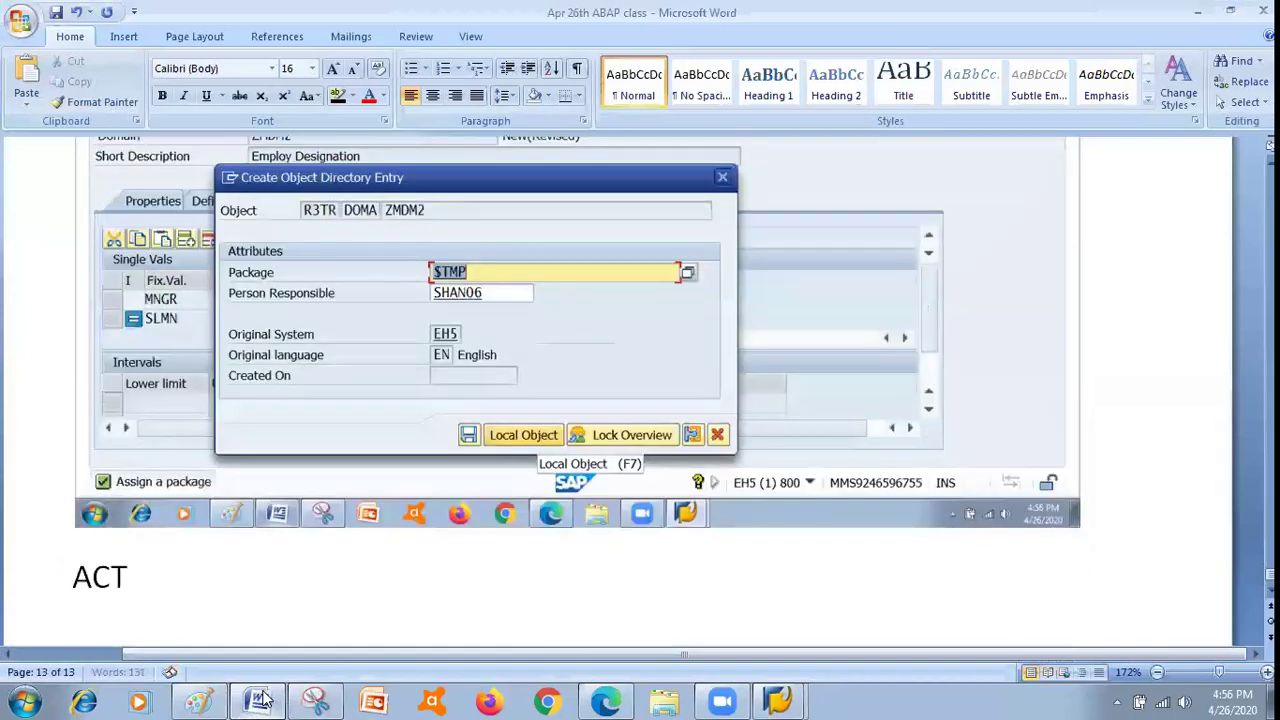
type("IVATE")
key("Caps_Lock")
type("ct")
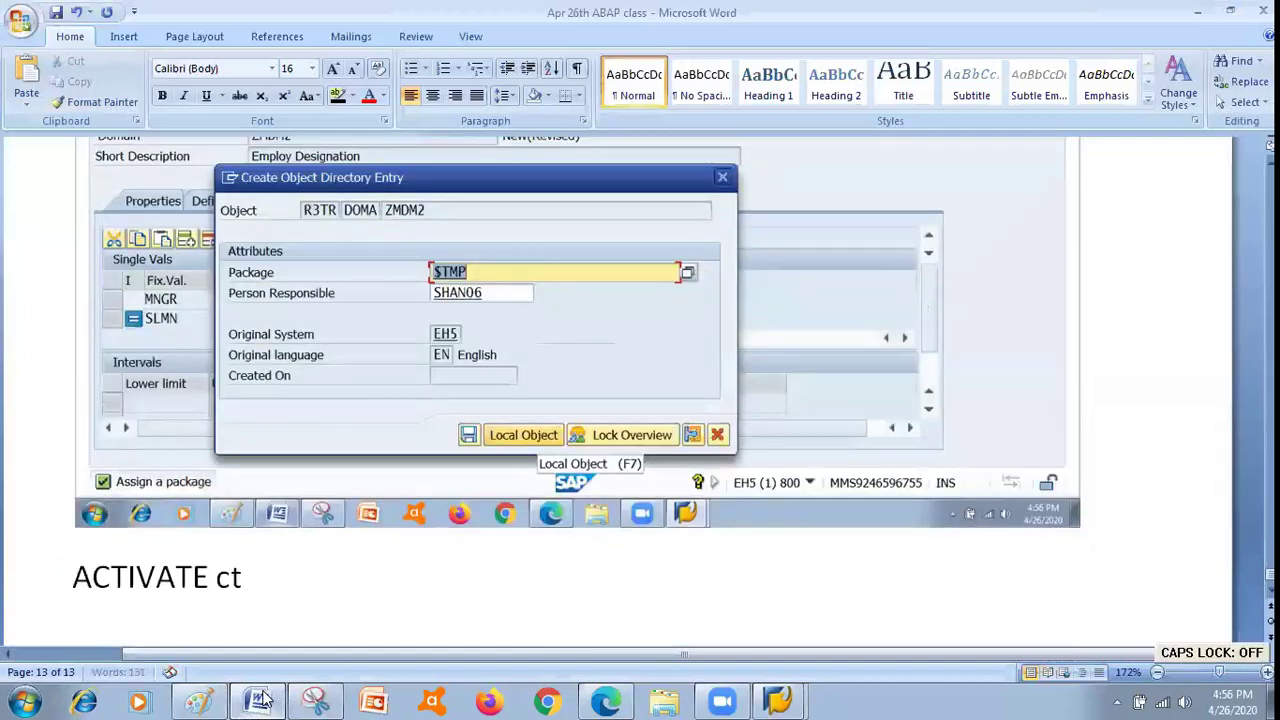
type("r+f3")
key("Return")
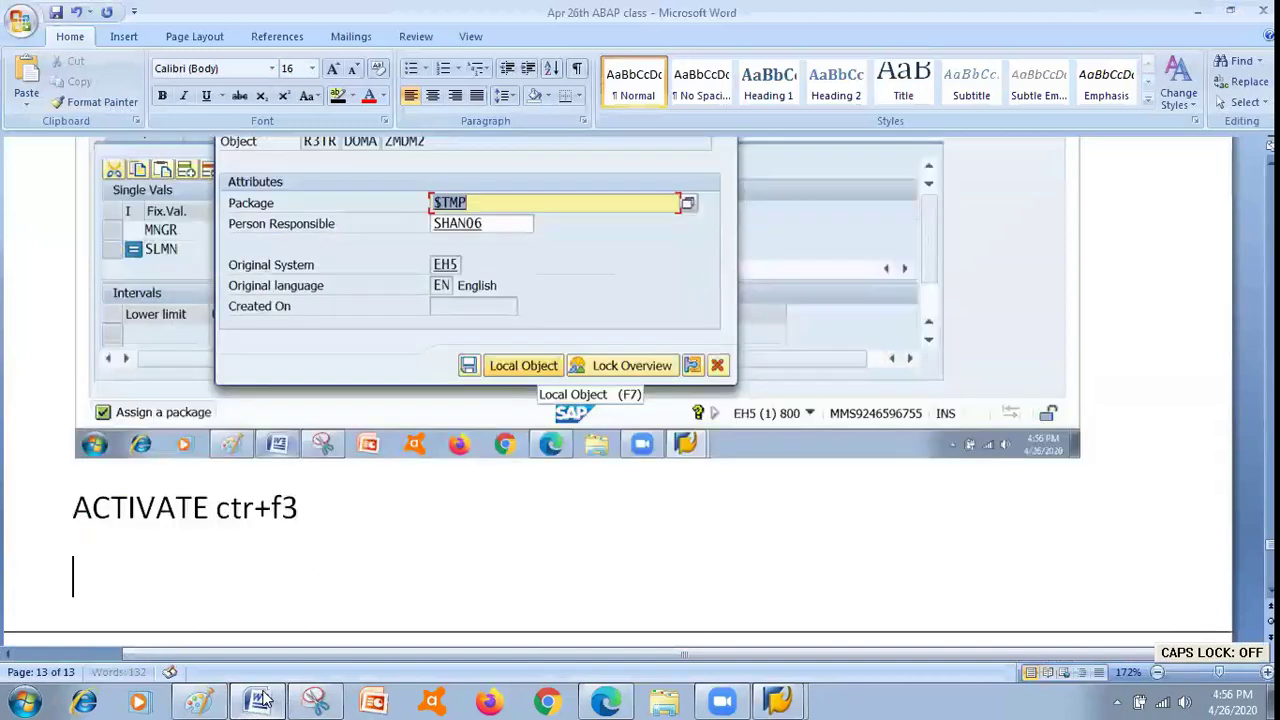
Activate domain ZMDM2 and confirm the listed inactive object
key("alt+Tab")
left_click(314, 457)
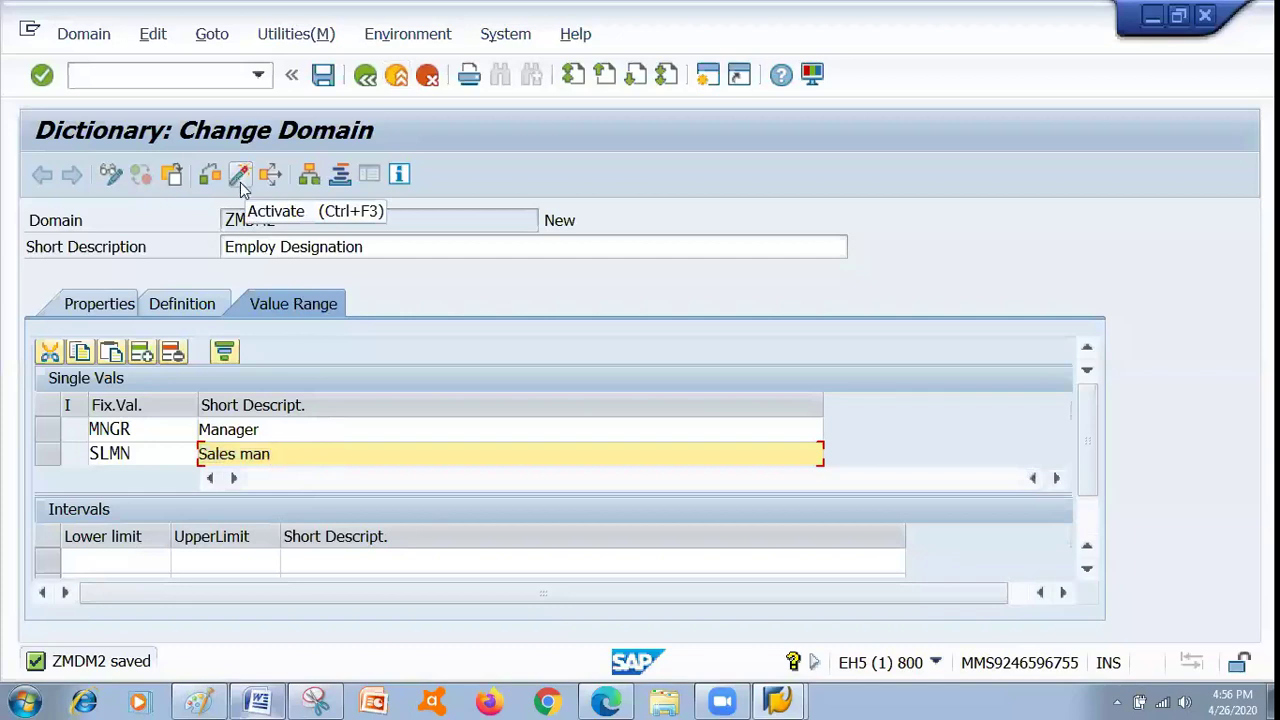
left_click(241, 180)
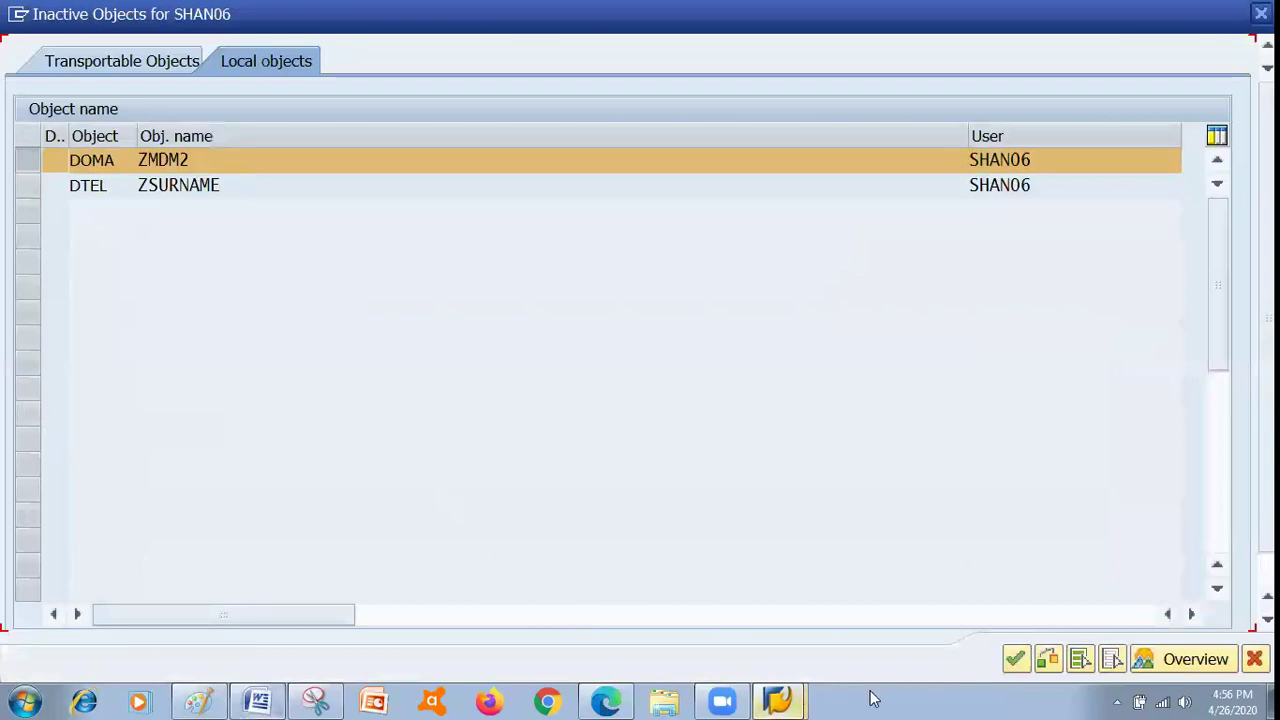
left_click(1014, 659)
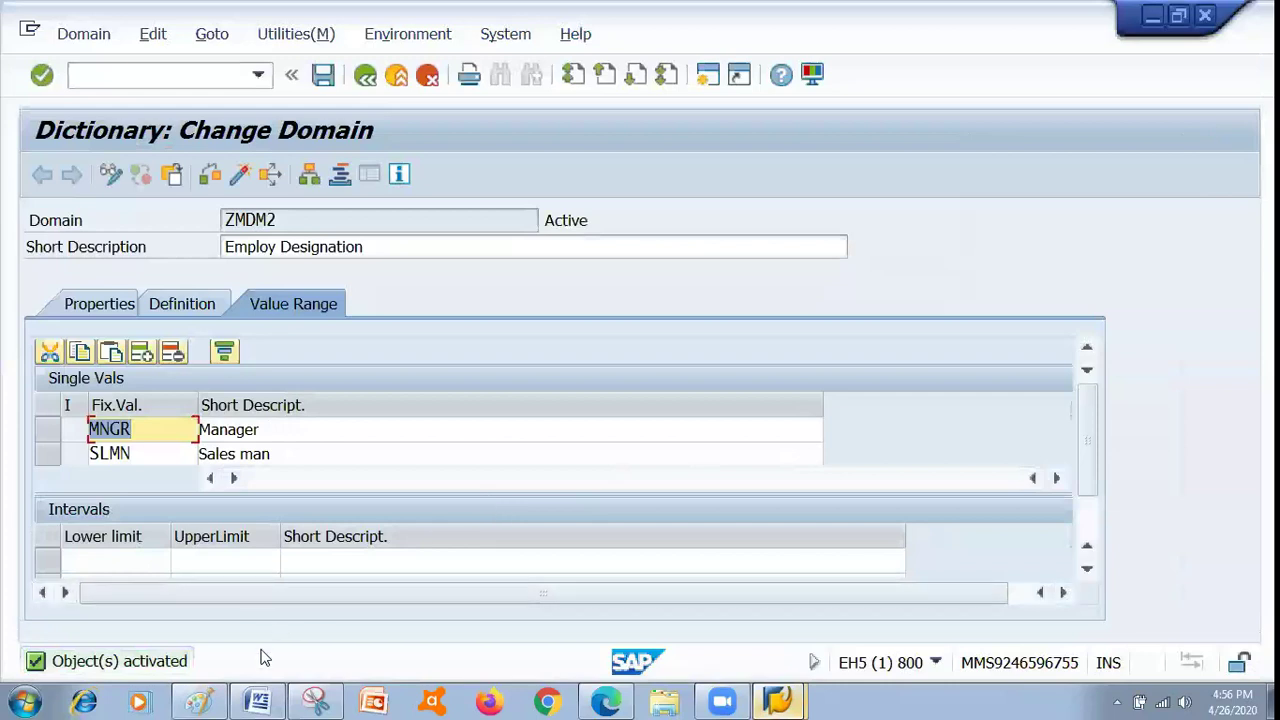
Complete the note with 'and press enter', paste the activated-domain screenshot, and add a dashed divider
left_click(259, 700)
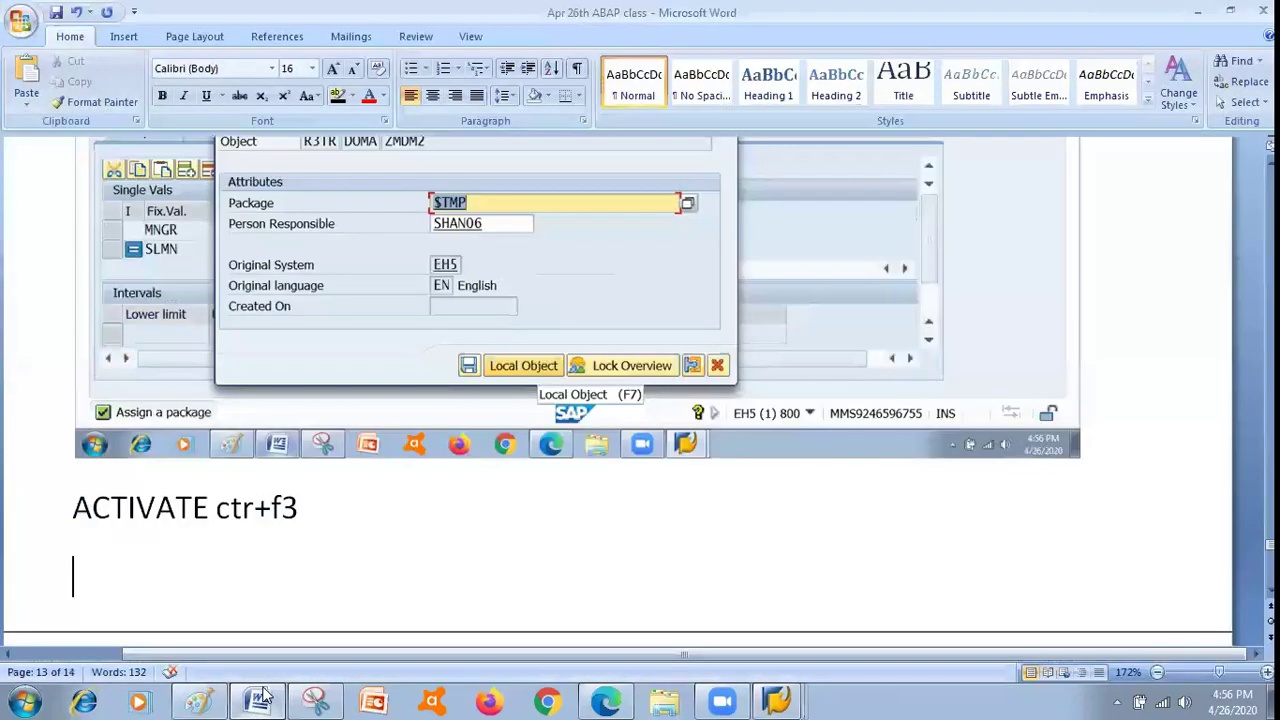
key("BackSpace")
type("a")
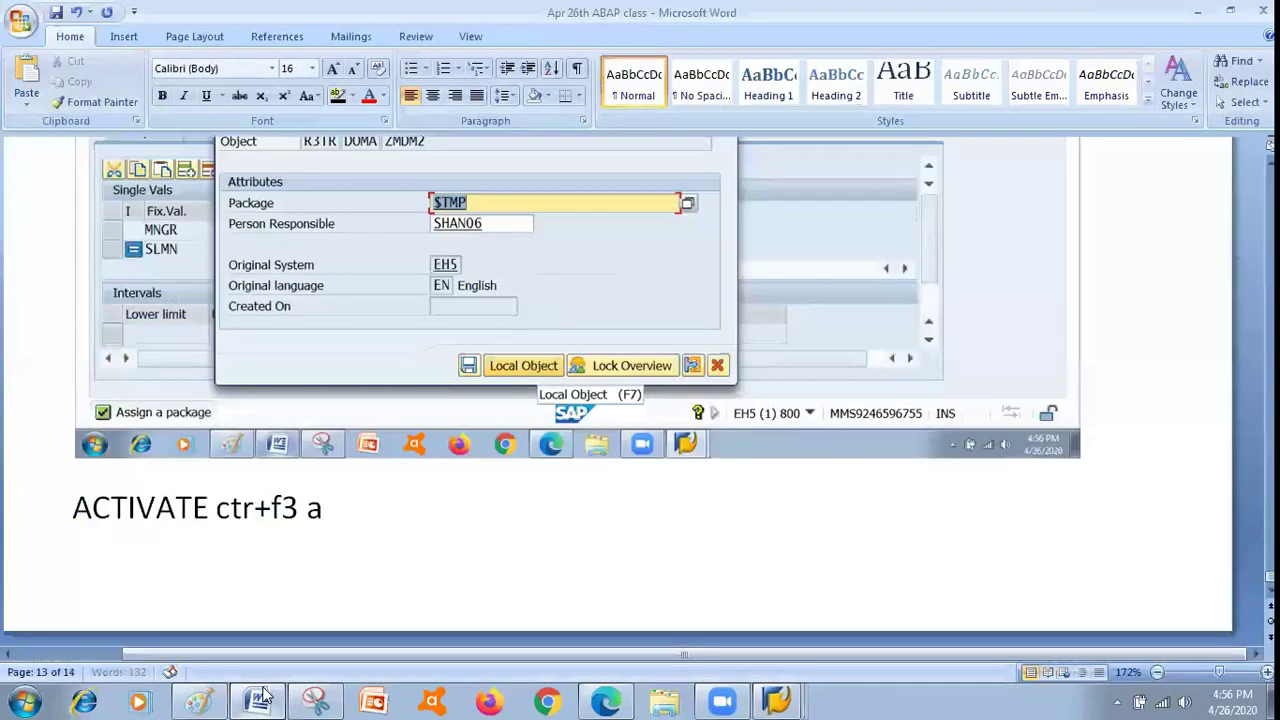
type("nd press enter")
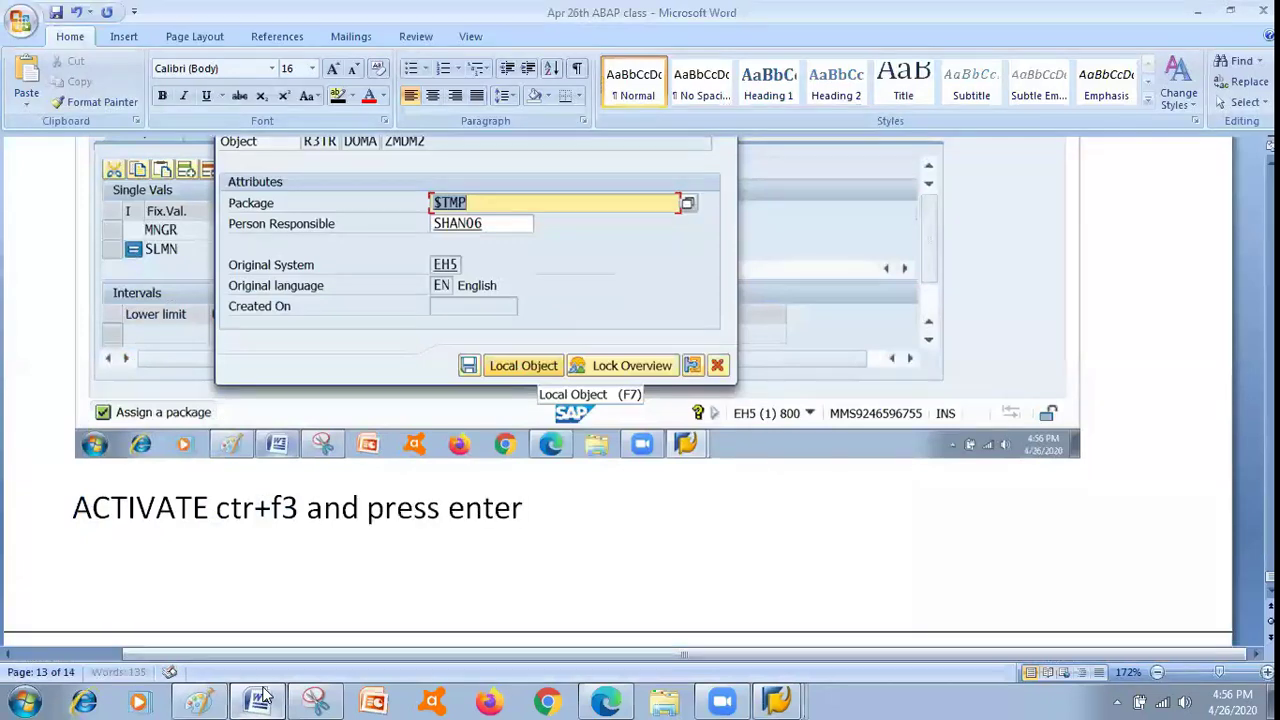
key("Return")
key("ctrl+v")
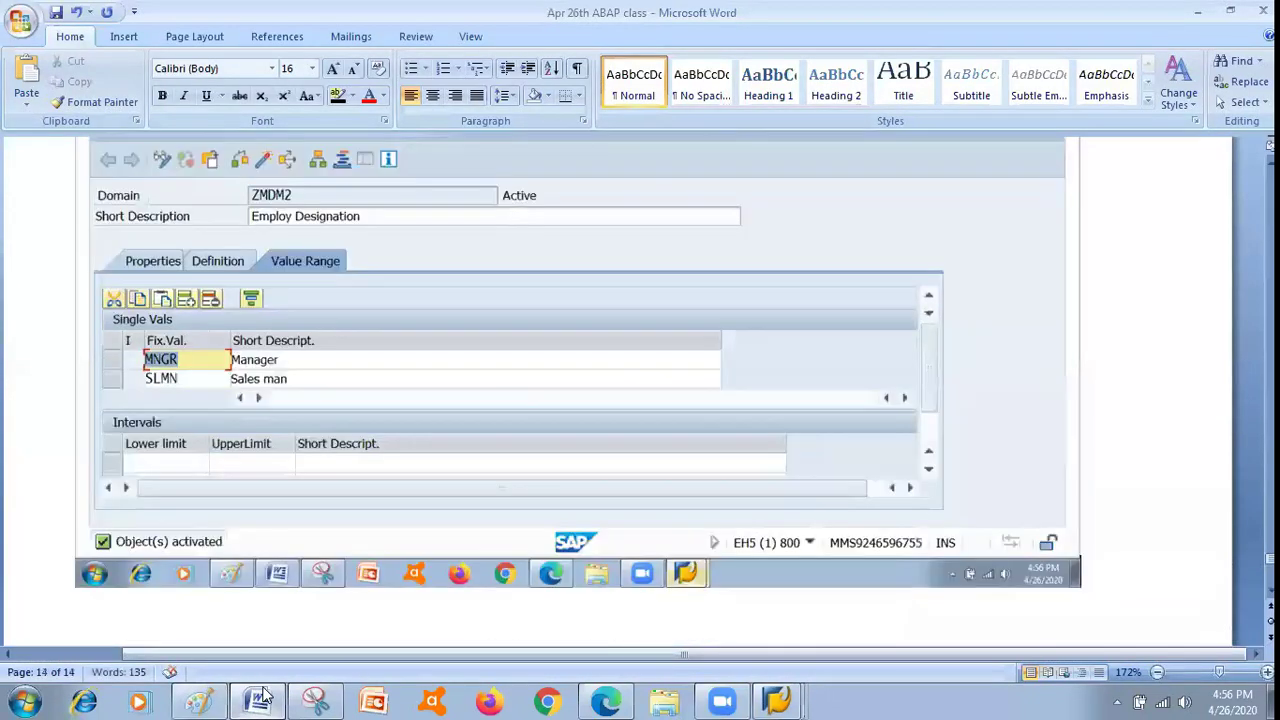
key("Return")
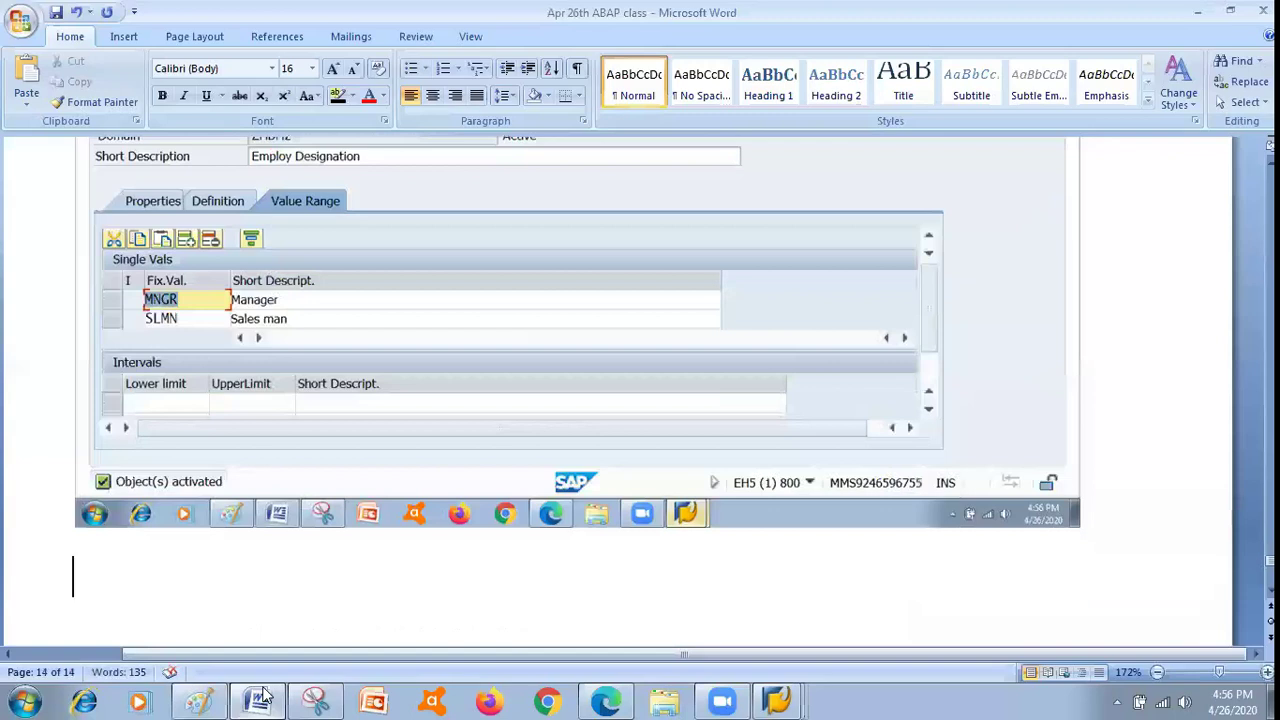
type("-----------------------------")
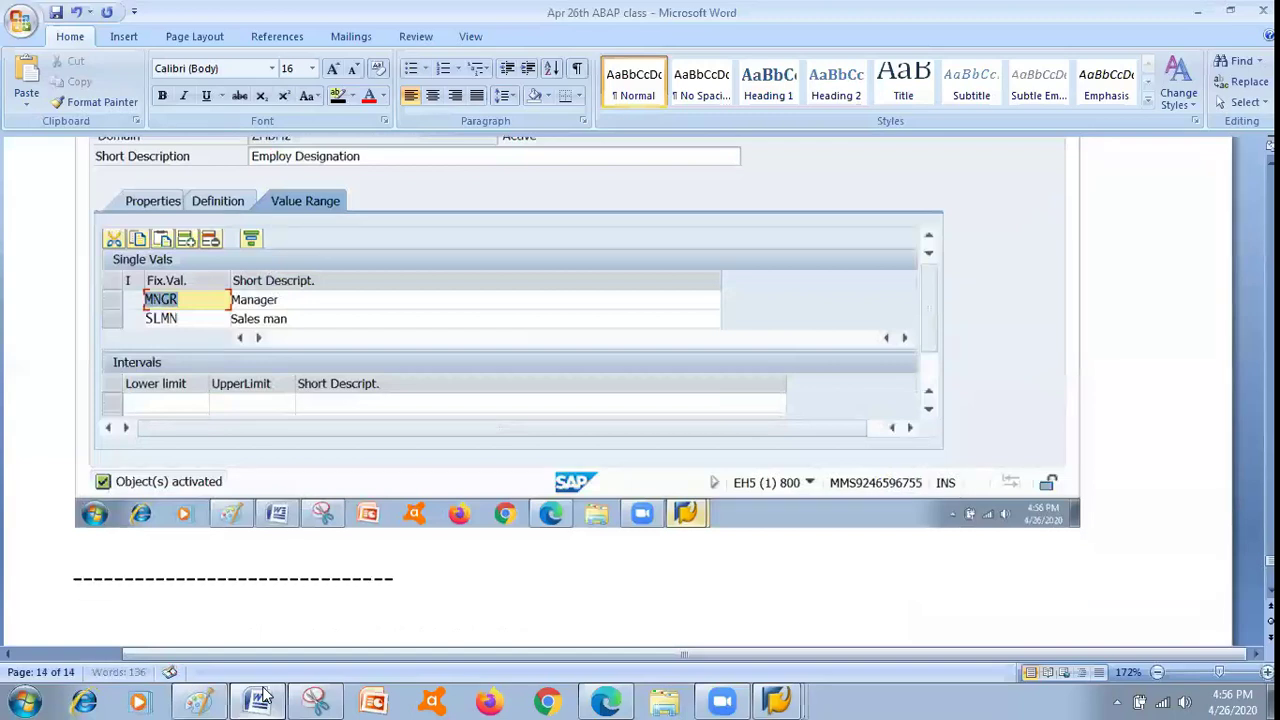
key("Return")
Close the Performance Assistant and focus the MNGR row in Change Domain
mouse_move(780, 700)
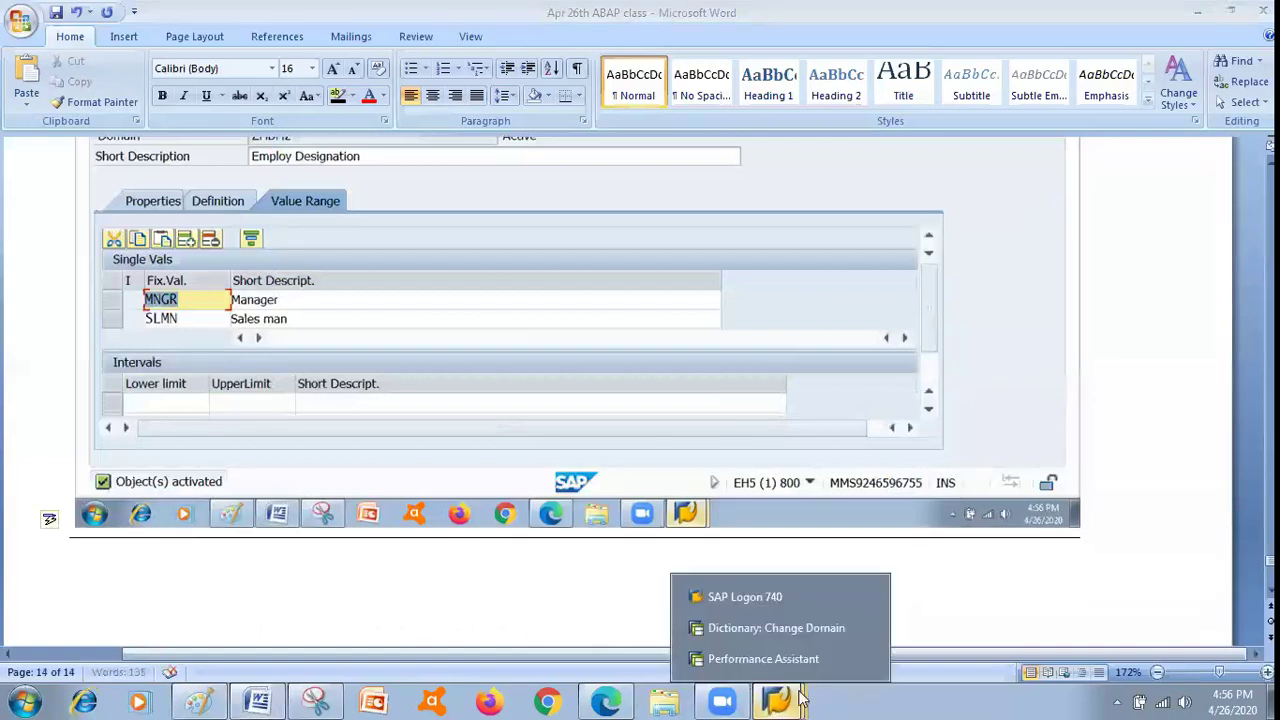
left_click(800, 659)
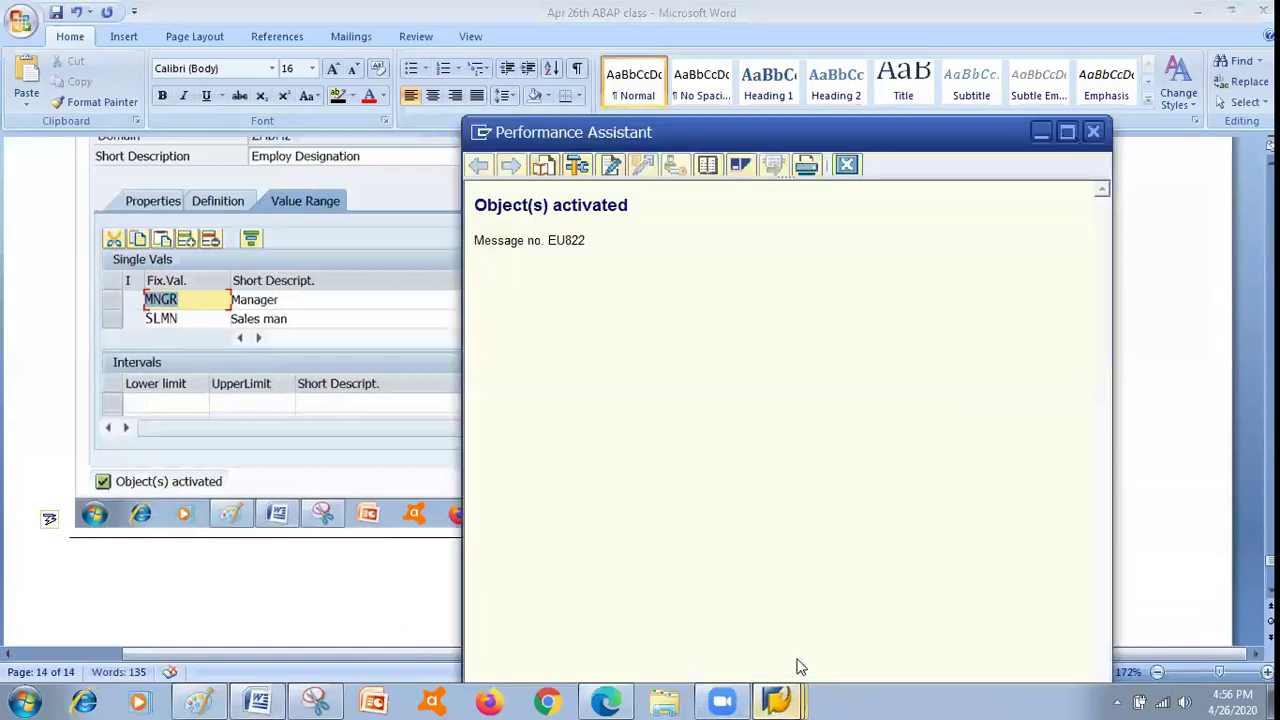
left_click(776, 700)
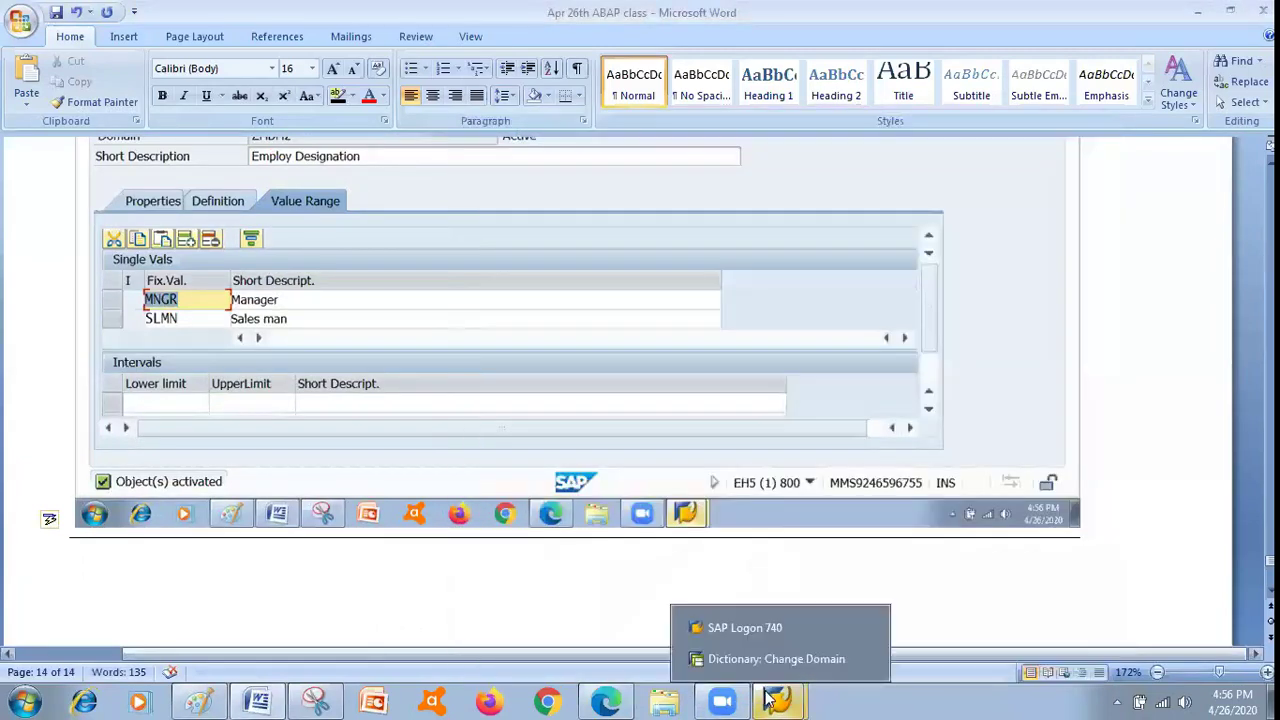
left_click(776, 658)
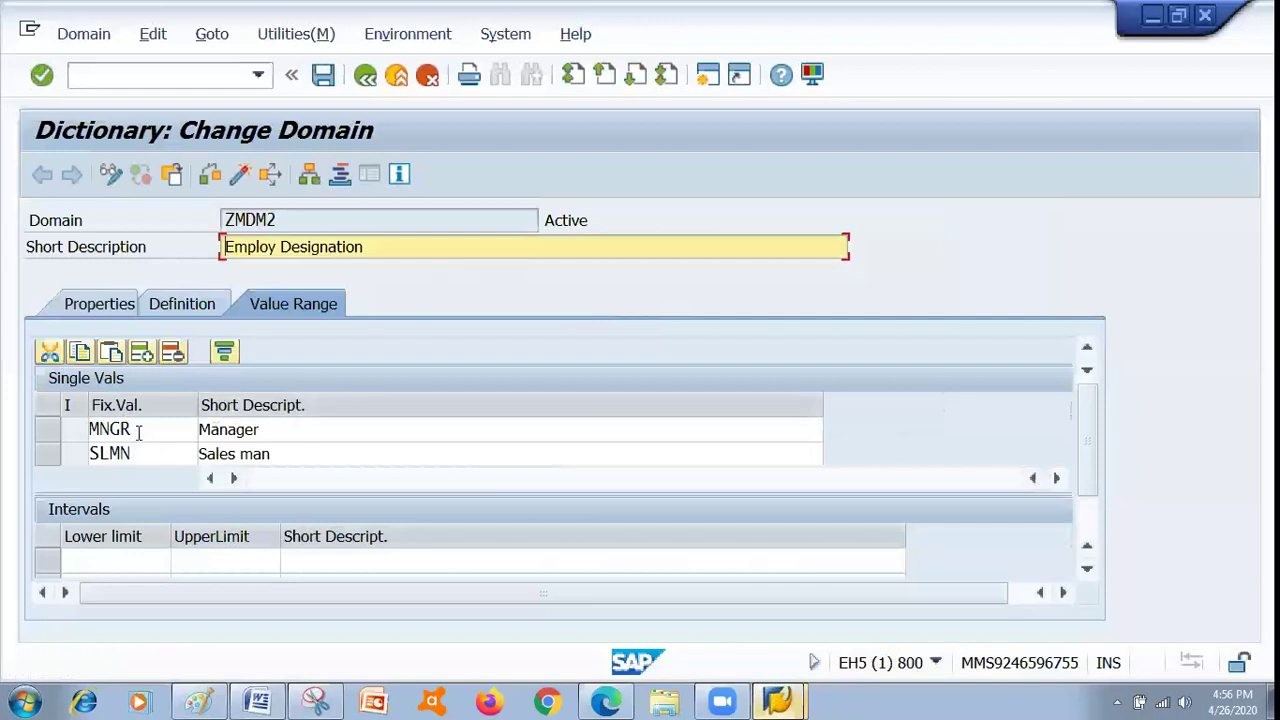
left_click(56, 429)
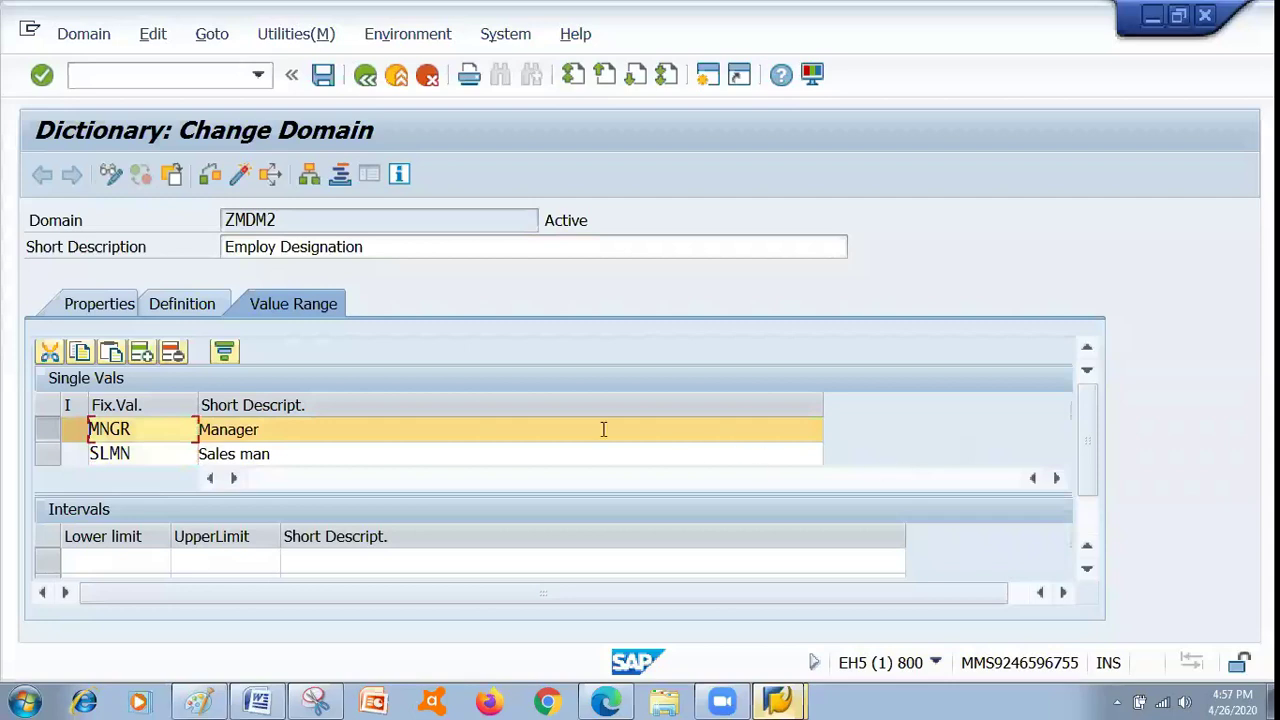
From the Definition tab, reactivate ZMDM2, confirm, and go Back to the ABAP Dictionary screen
left_click(193, 311)
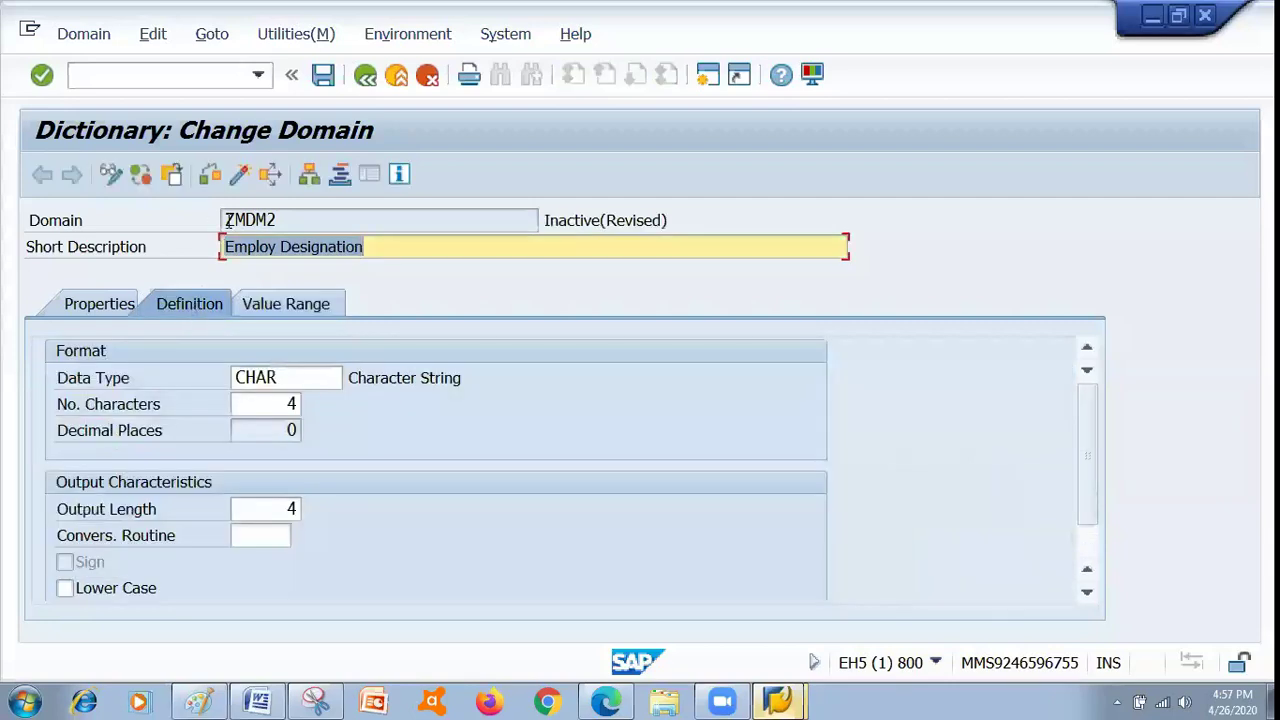
left_click(243, 178)
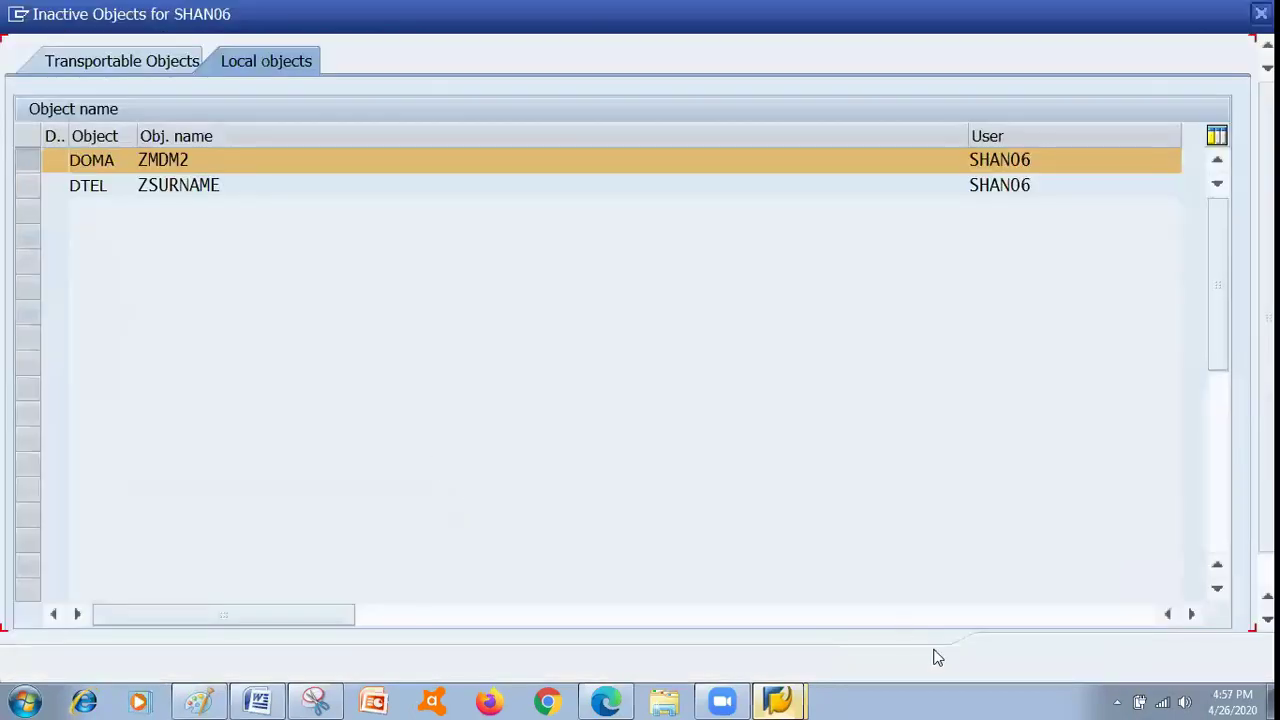
left_click(1016, 659)
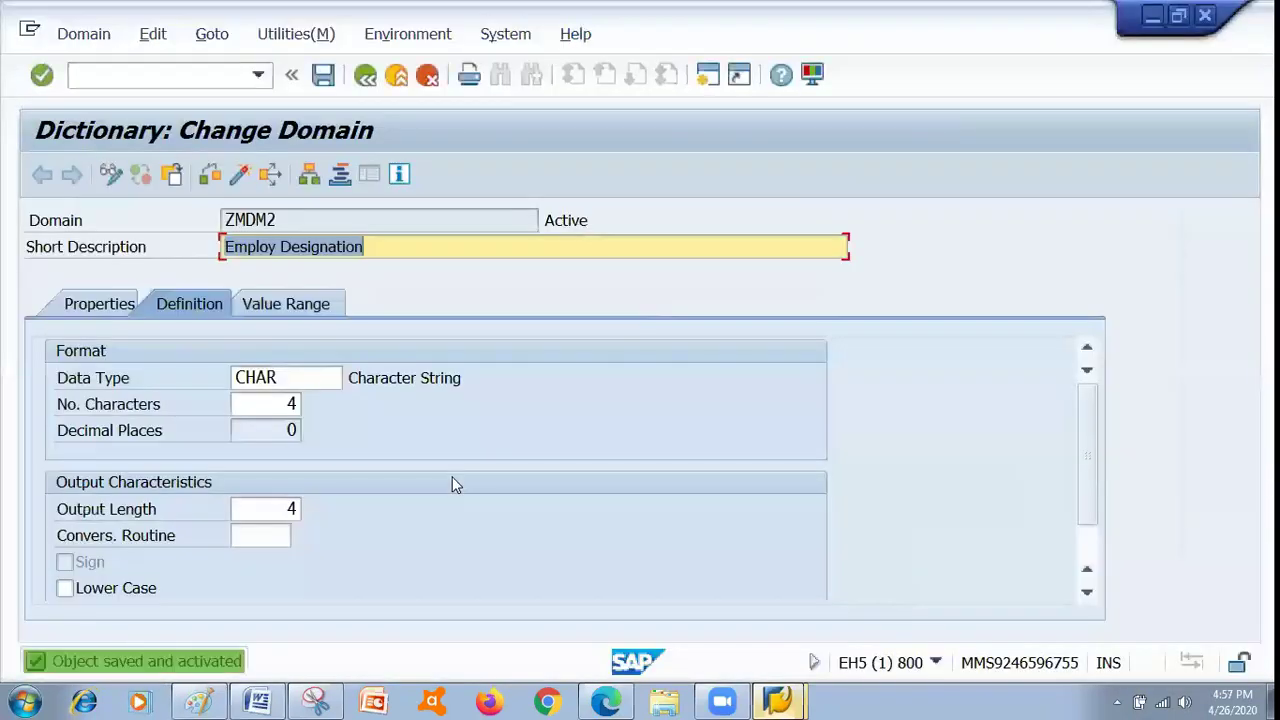
left_click(366, 80)
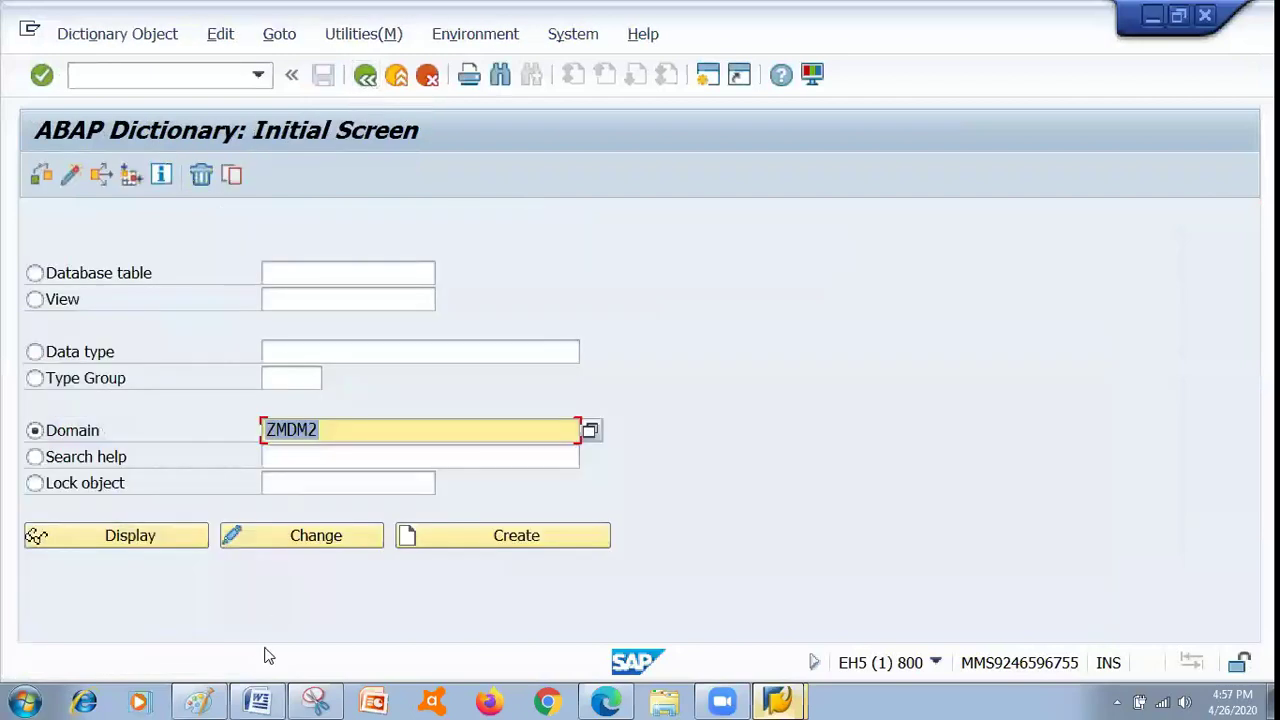
Start a new unsaved Paint canvas and draw a text box
left_click(200, 700)
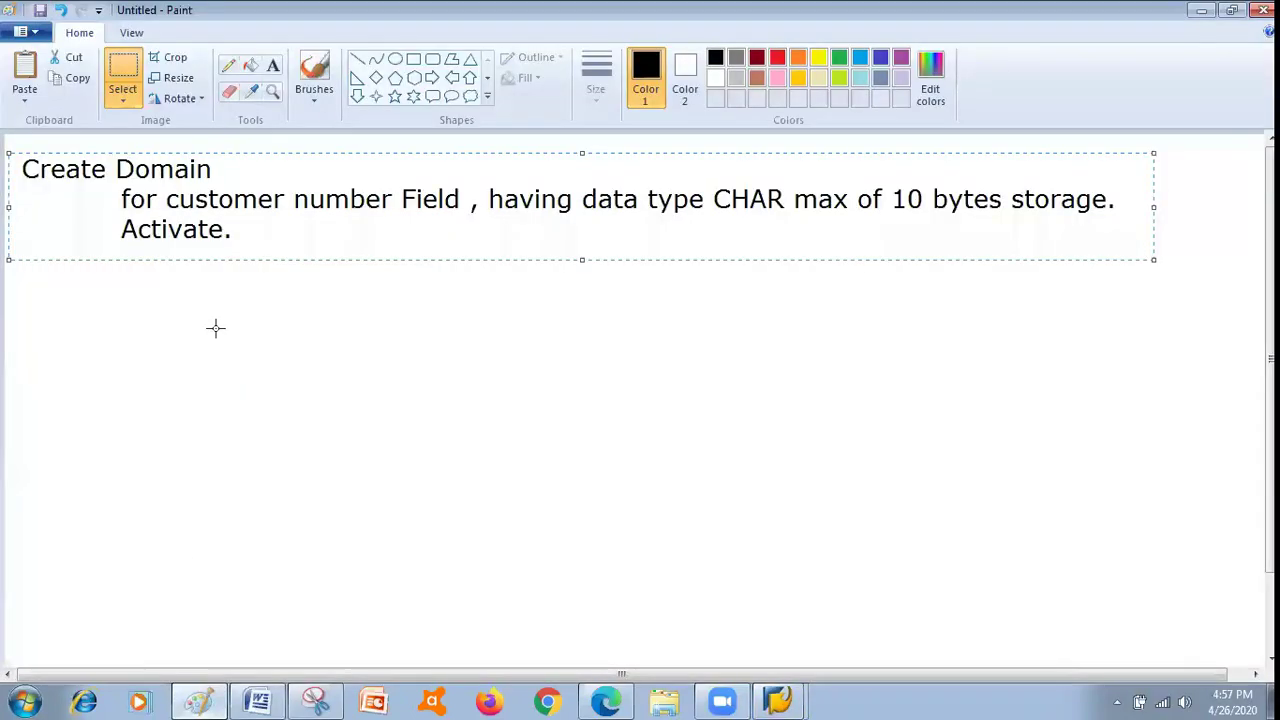
left_click(37, 35)
left_click(57, 63)
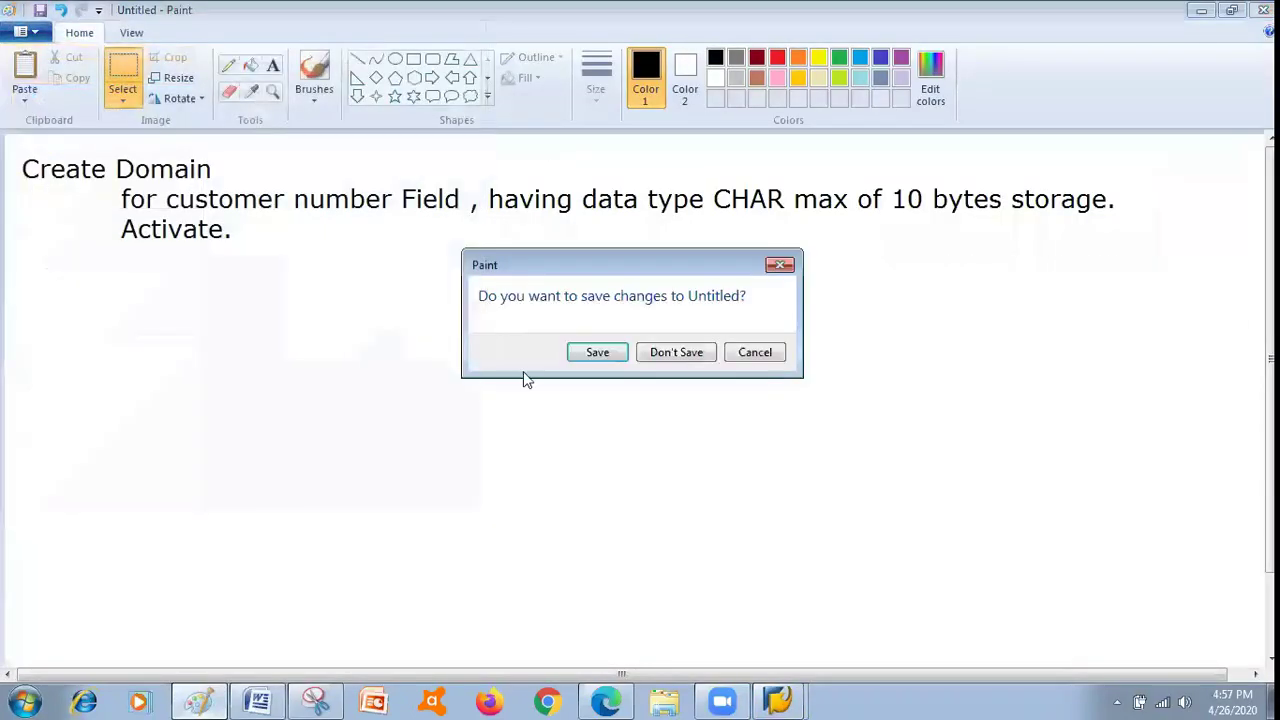
left_click(662, 360)
left_click(272, 65)
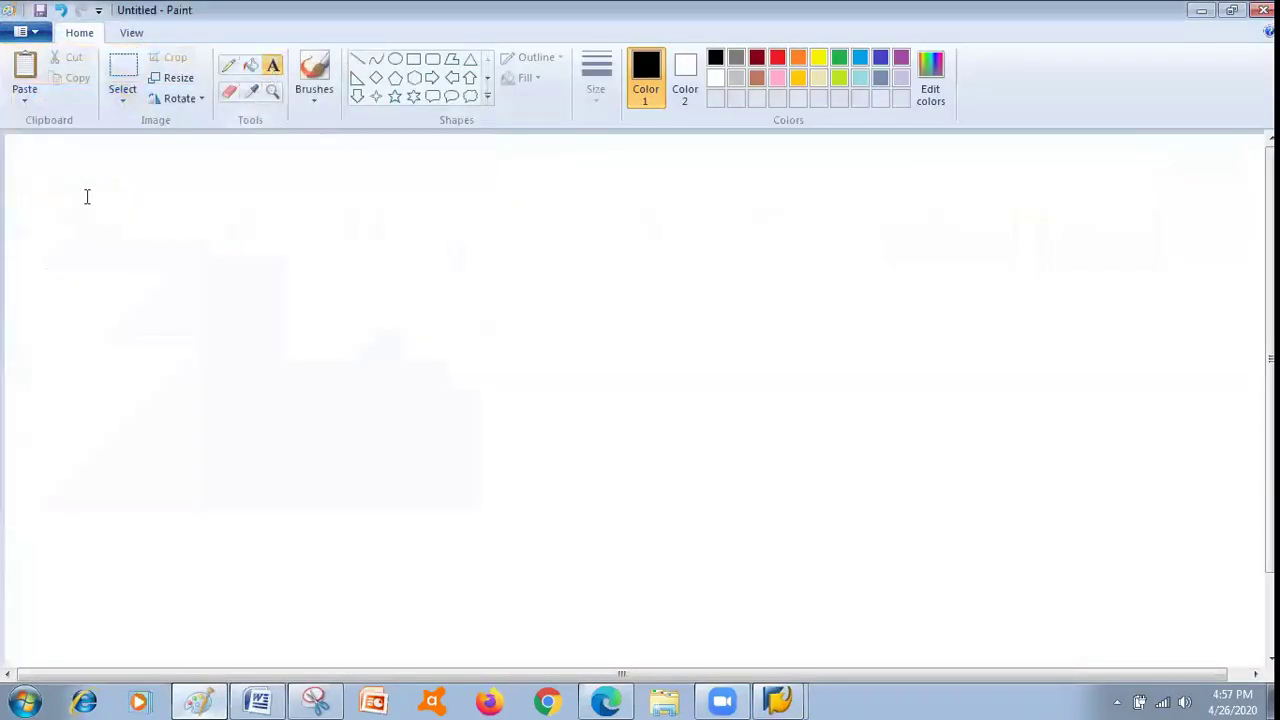
left_click(81, 194)
left_click_drag(1183, 611, 1186, 614)
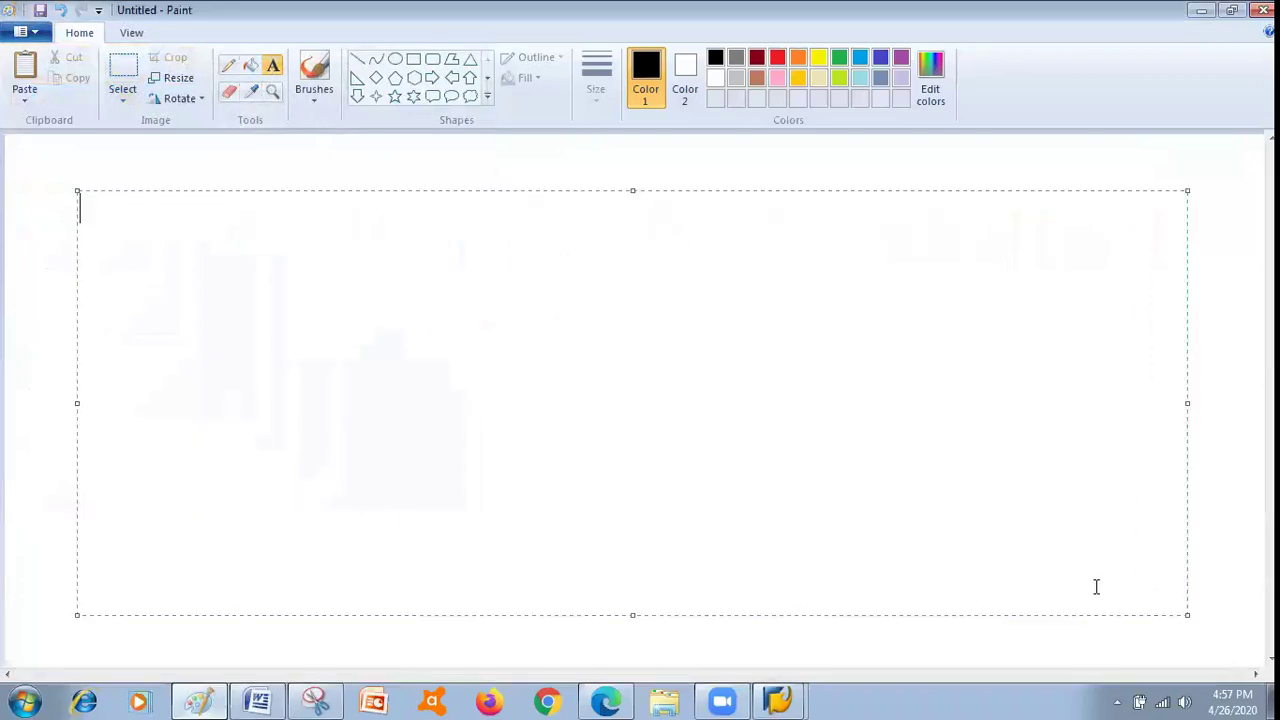
Type the heading 'Excs' and 'Create Domain for Customer Name field'
type("Excs")
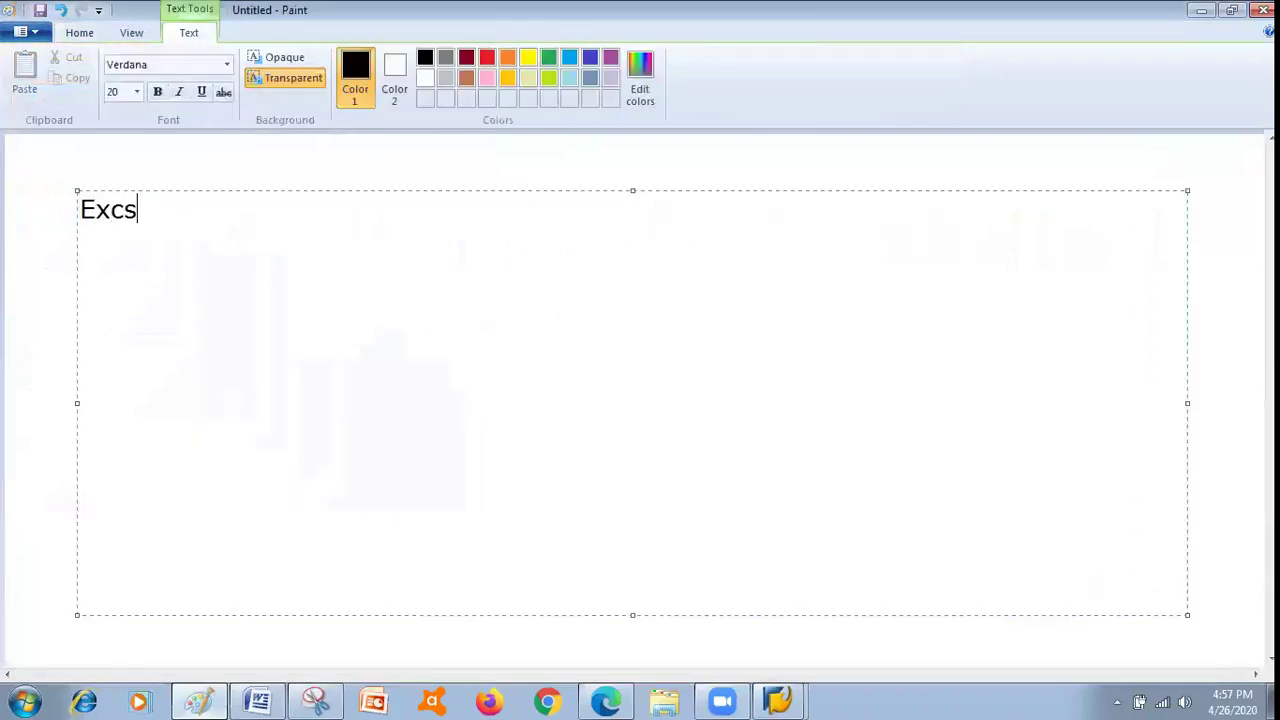
key("Return")
type("Create ")
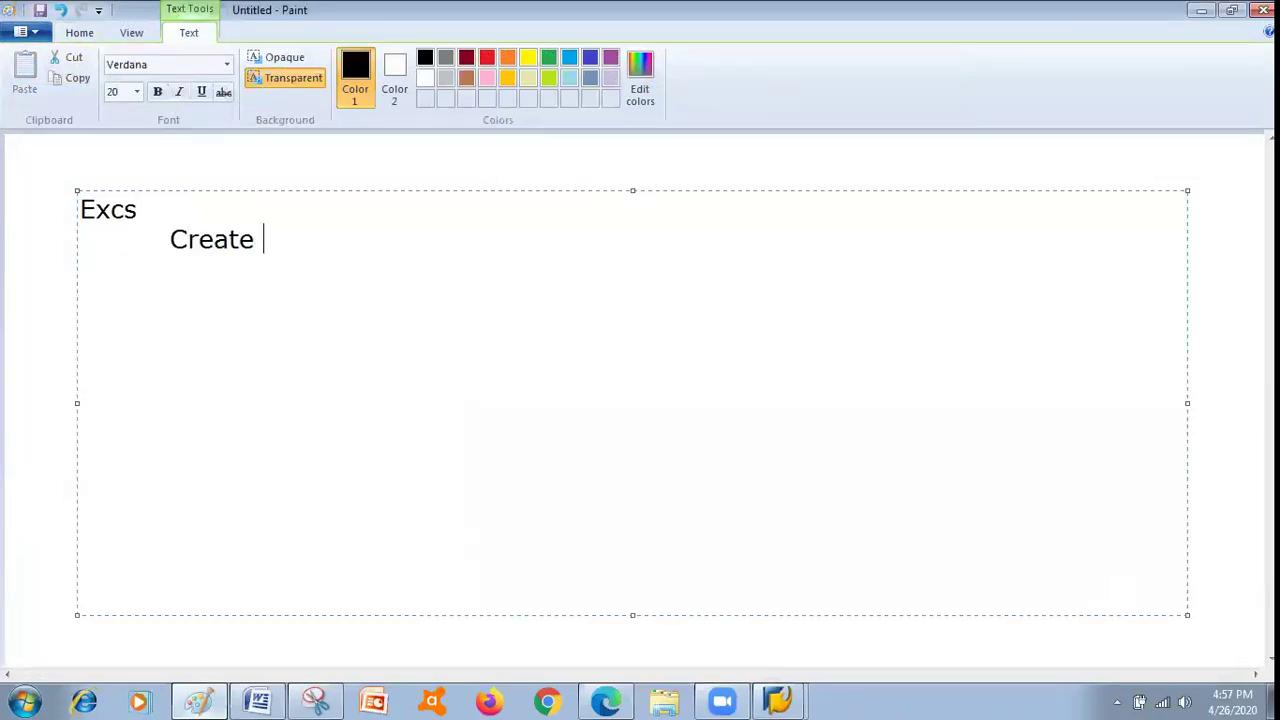
type("Domain for Cusot")
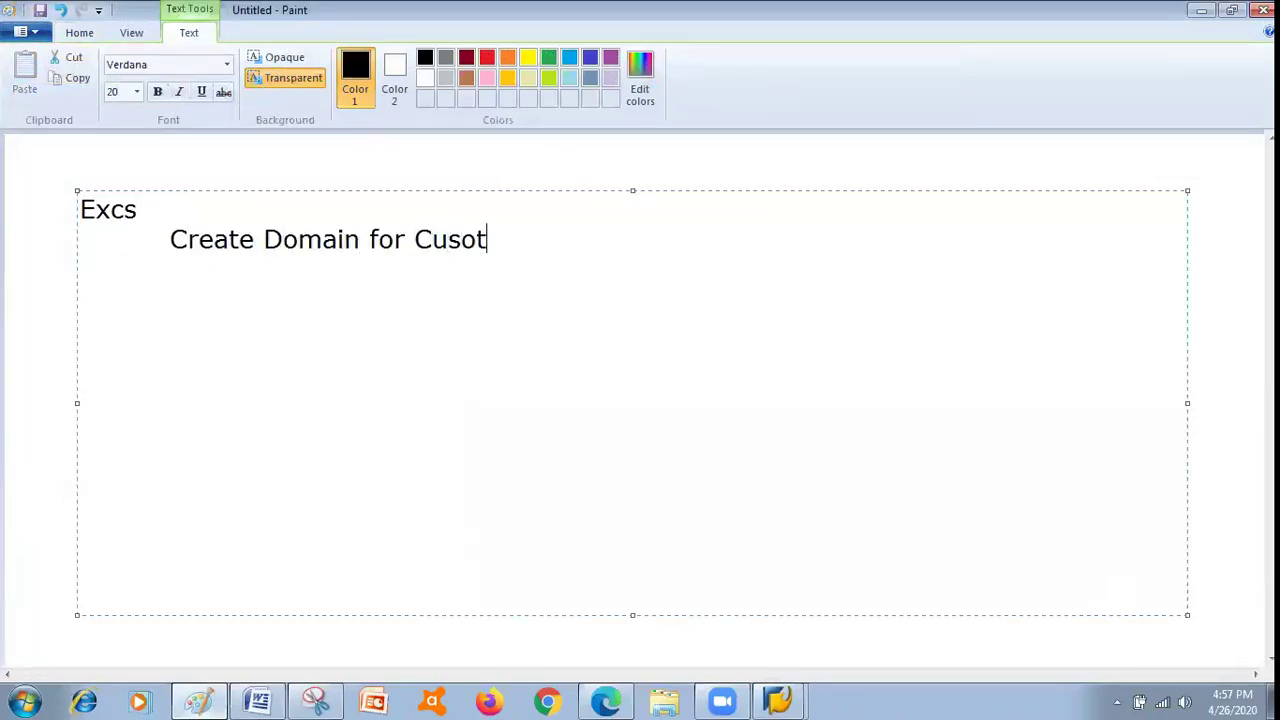
type("mer")
key("BackSpace")
key("BackSpace")
key("BackSpace")
key("BackSpace")
key("BackSpace")
type("to")
key("BackSpace")
key("BackSpace")
key("BackSpace")
type("tmer")
key("BackSpace")
key("BackSpace")
key("BackSpace")
type("omer")
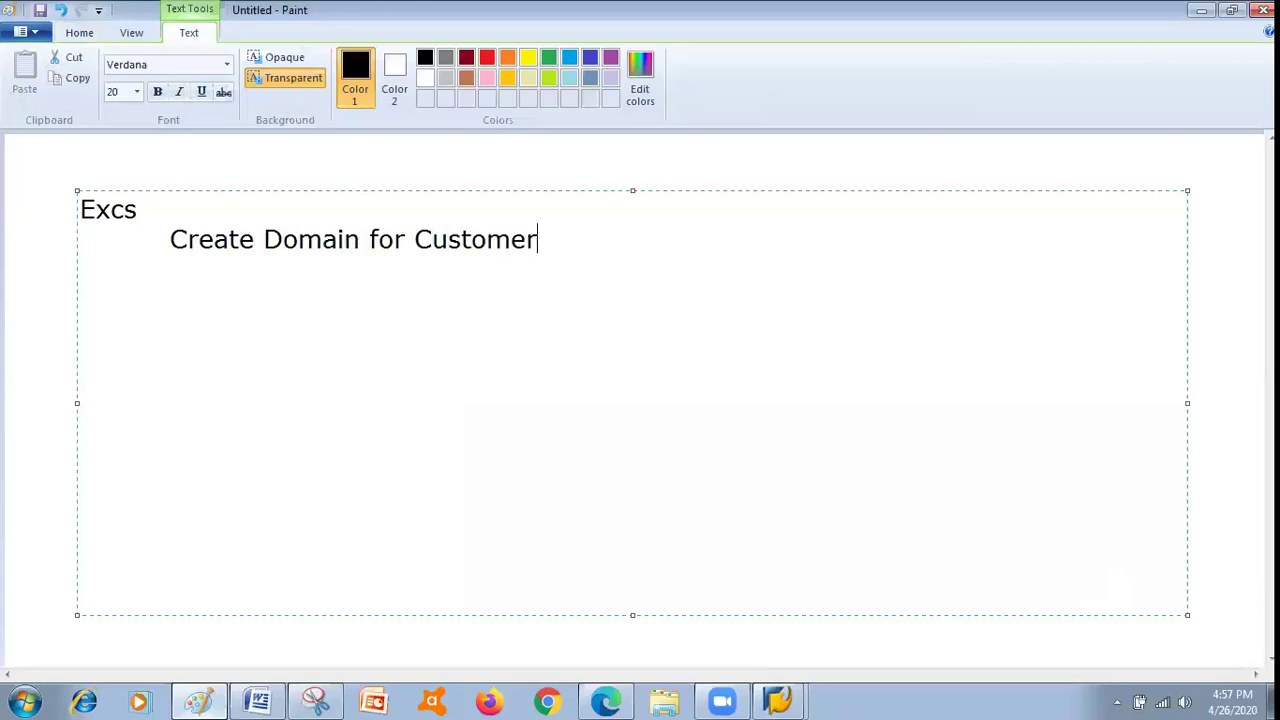
type(" Name field")
Add 'provide data type CHAR max of 35 bytes storage. Save Activate.' and begin the Customer Date exercise
key("Return")
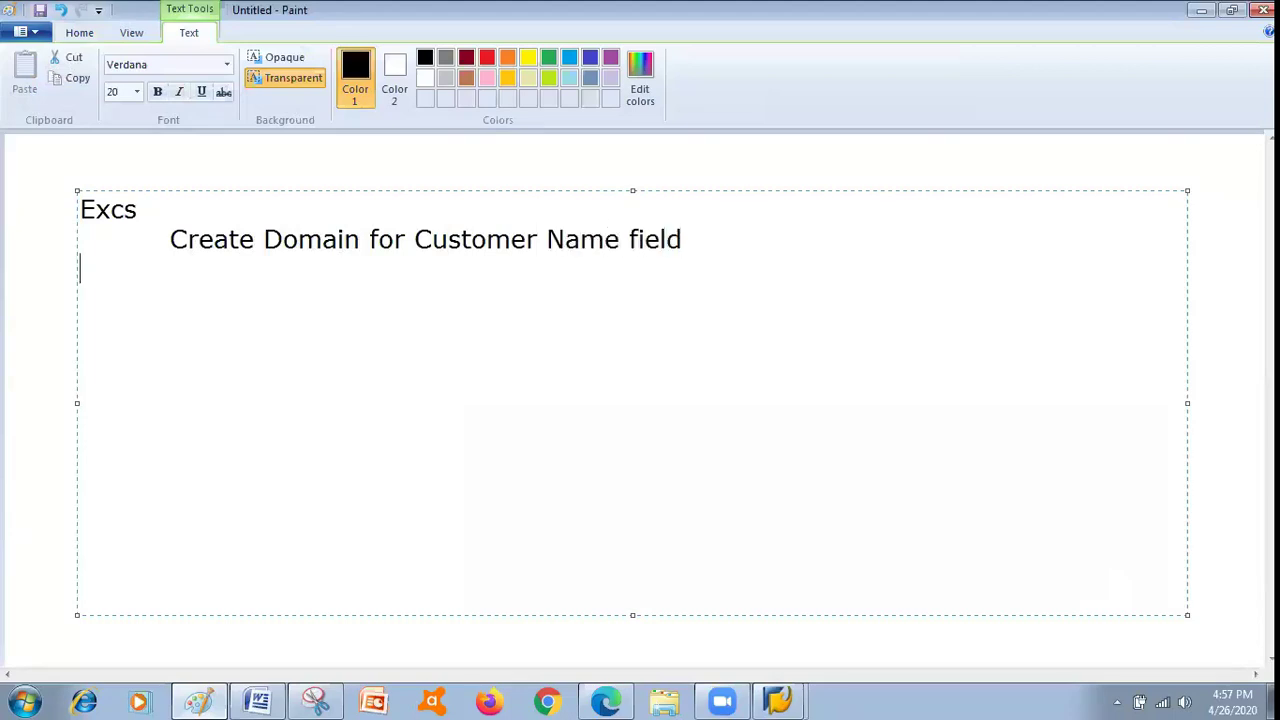
key("Tab")
type("provide data")
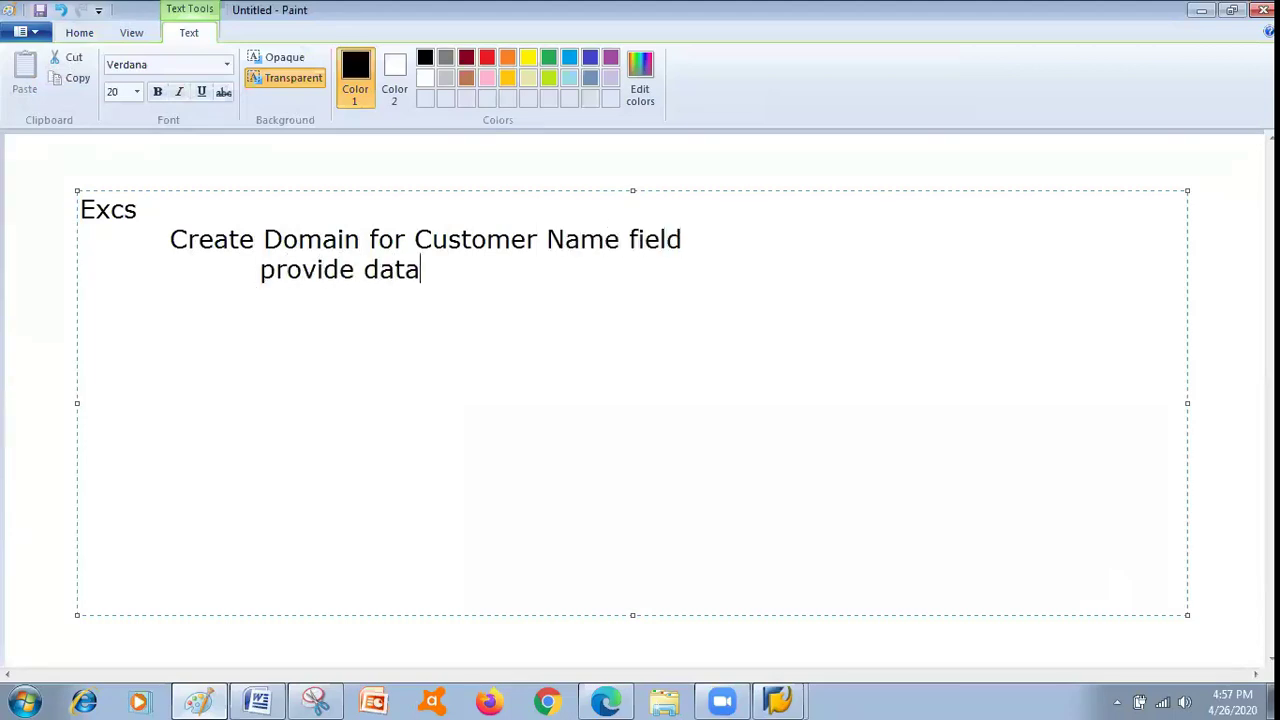
type(" type")
key("Caps_Lock")
type("CHAR")
key("Caps_Lock")
type("m")
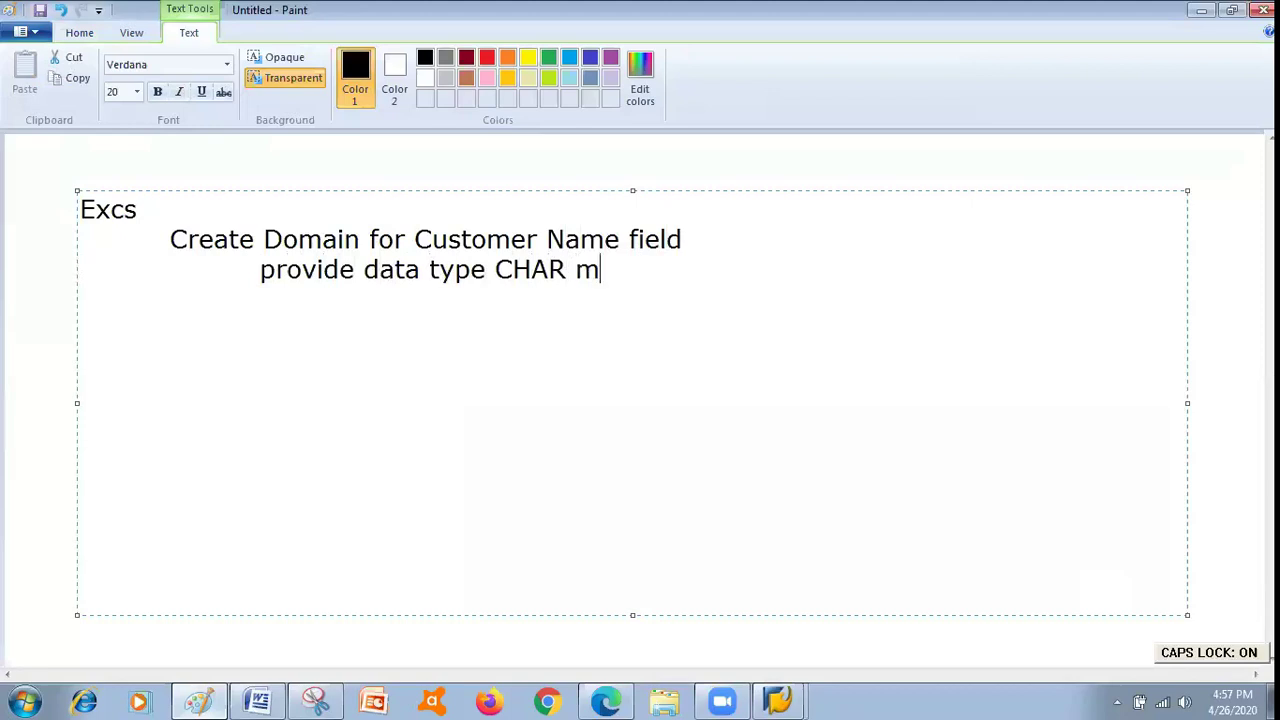
type("ax of 35")
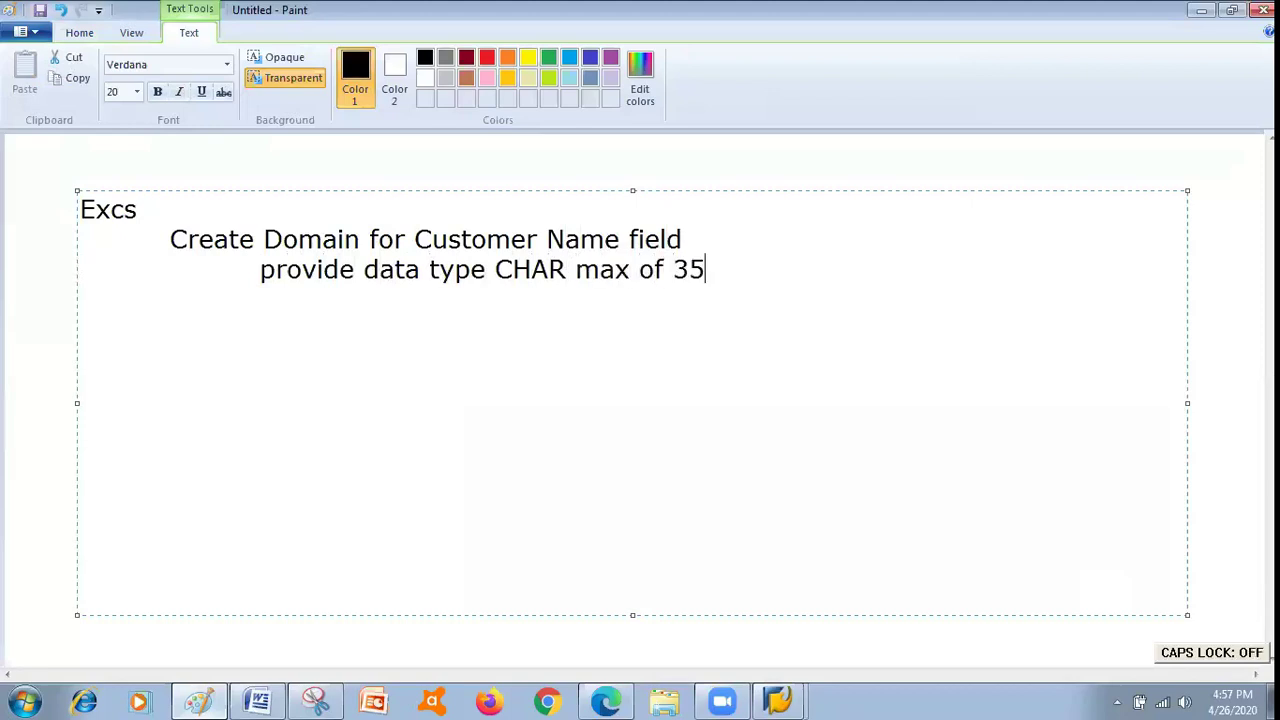
type(" bytes torage")
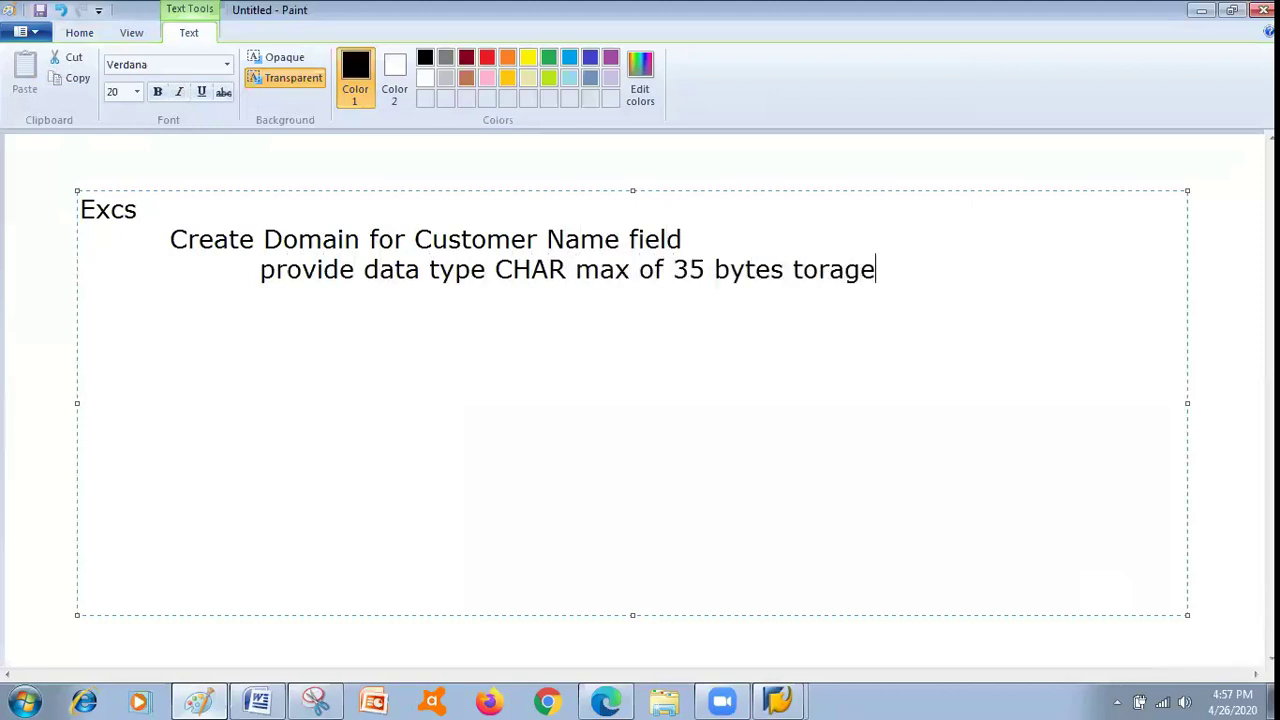
key("BackSpace")
key("BackSpace")
key("BackSpace")
key("BackSpace")
key("BackSpace")
key("BackSpace")
type("s")
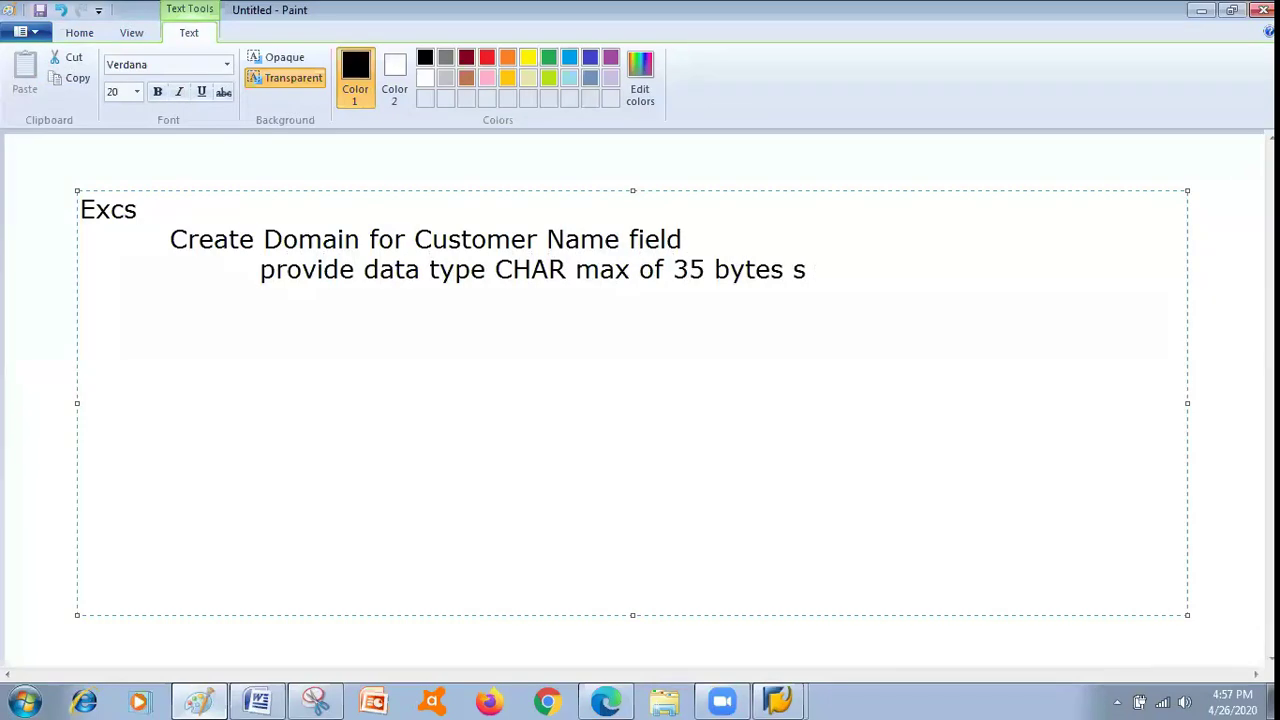
type("torage. \tSav")
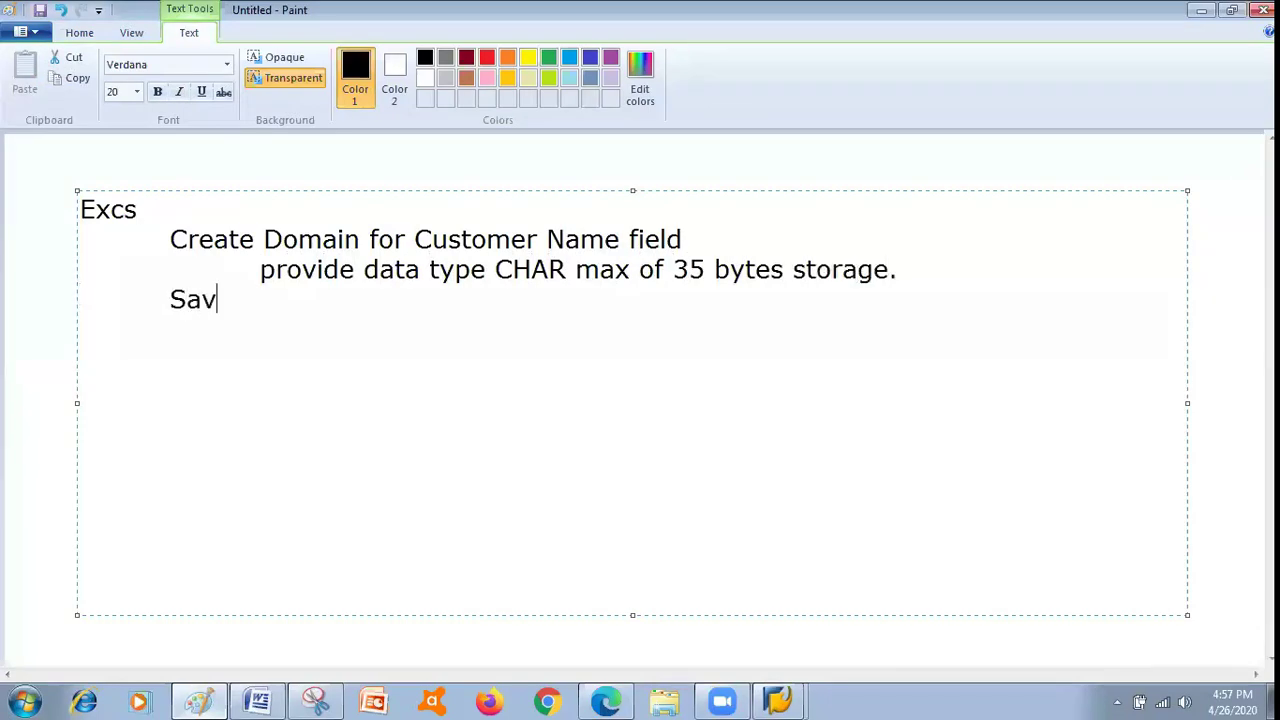
type("e Activ")
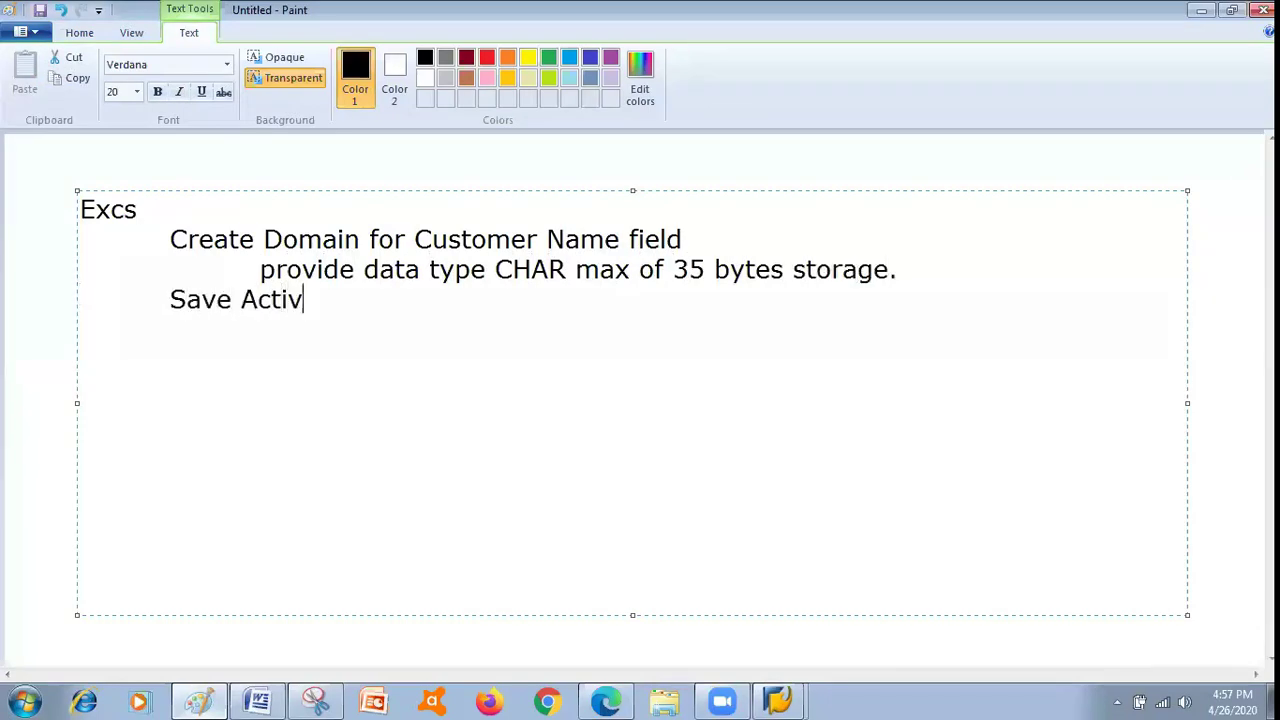
type("ate.  Excs \t")
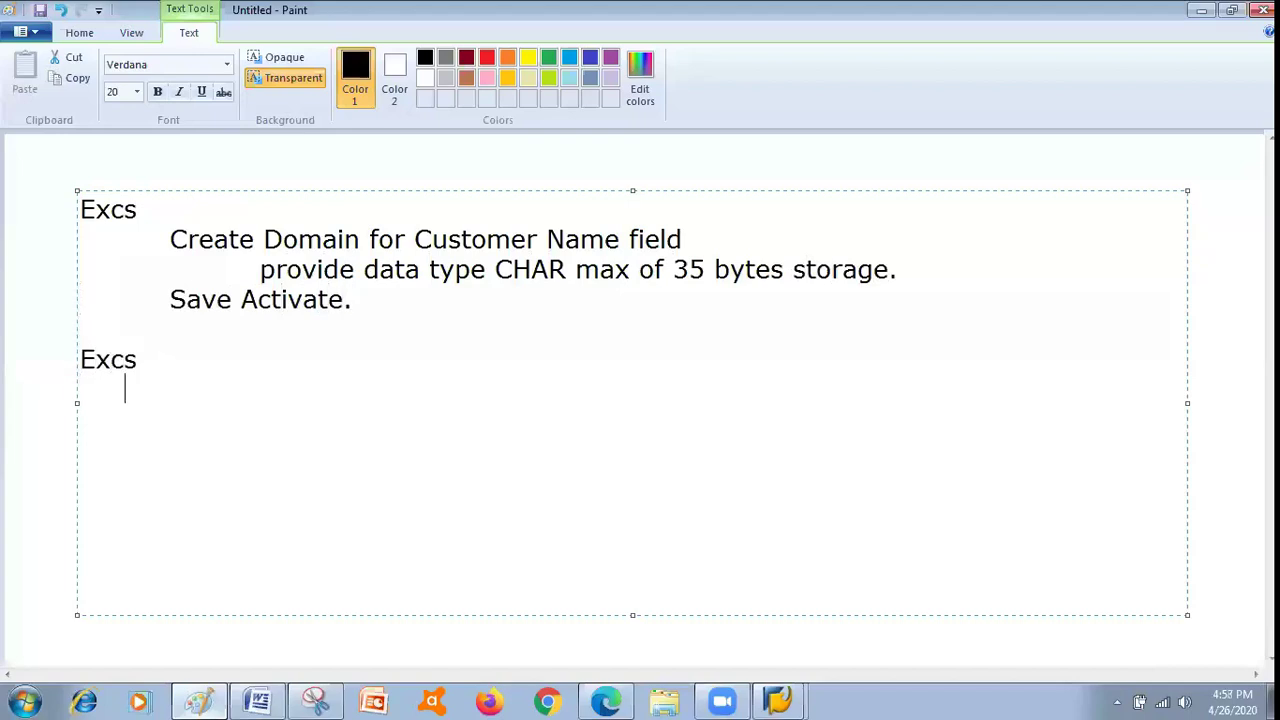
type("Create D")
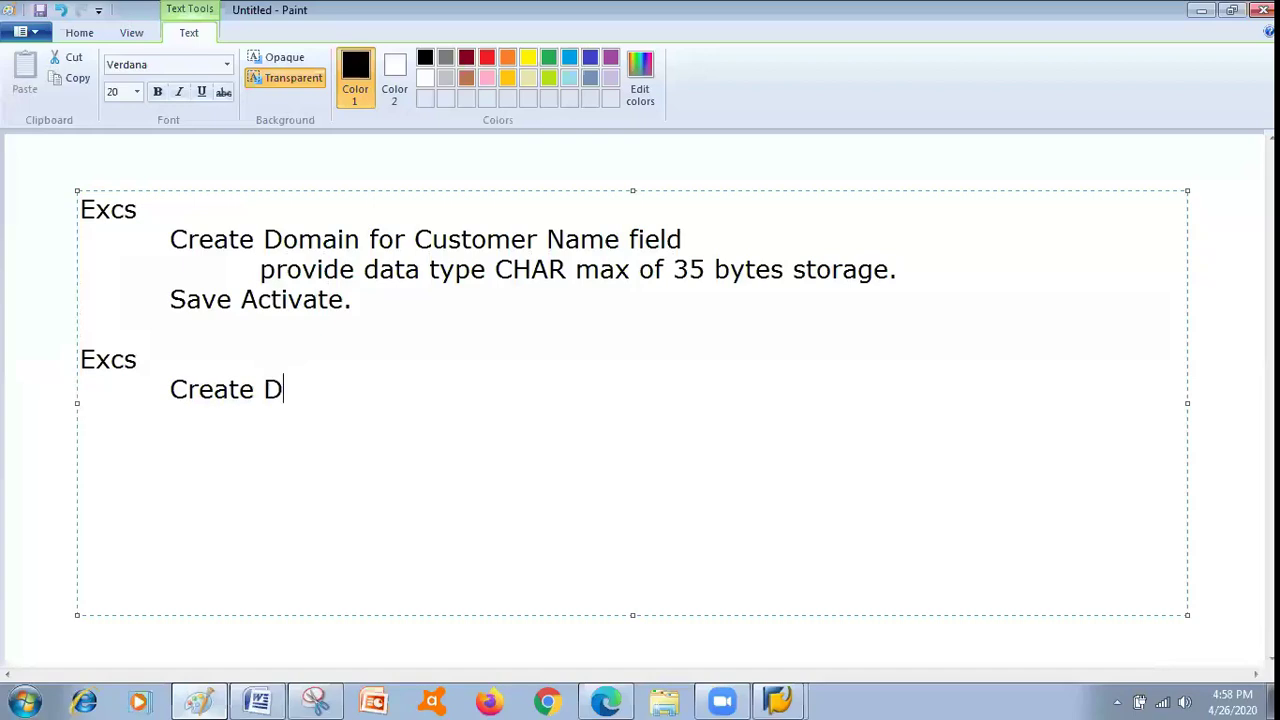
type("omain Customer ")
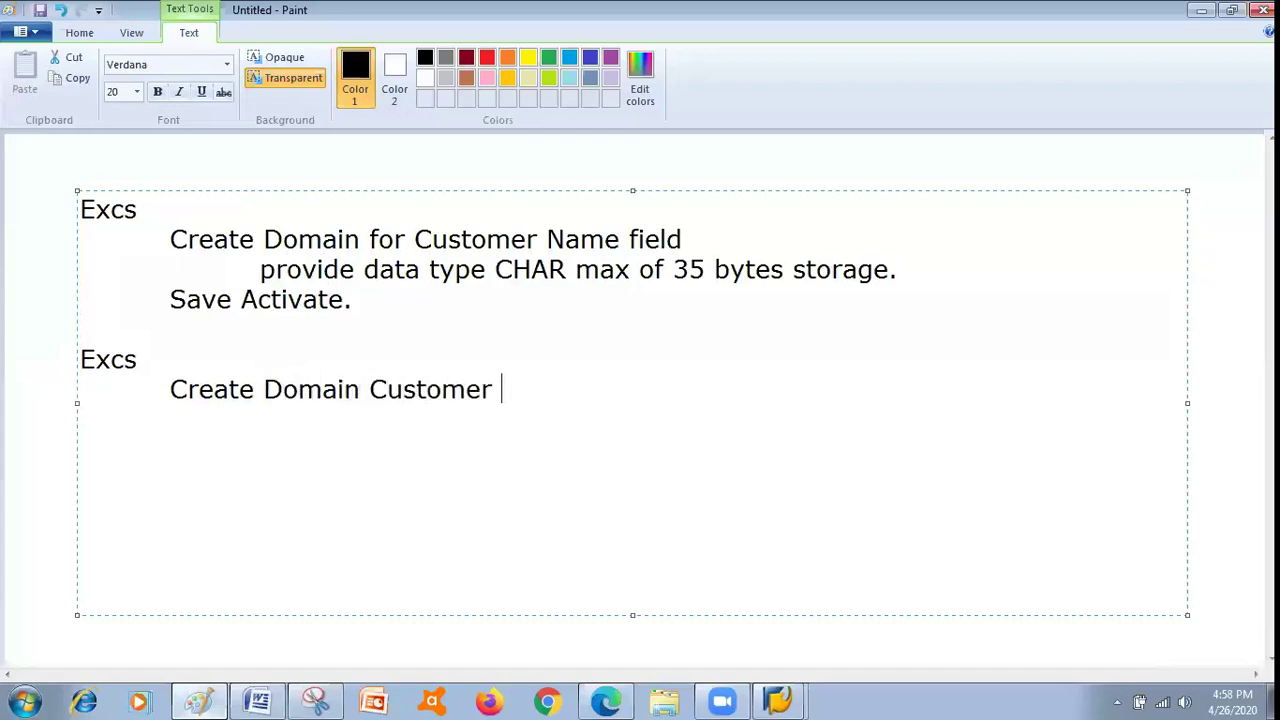
type("Date field")
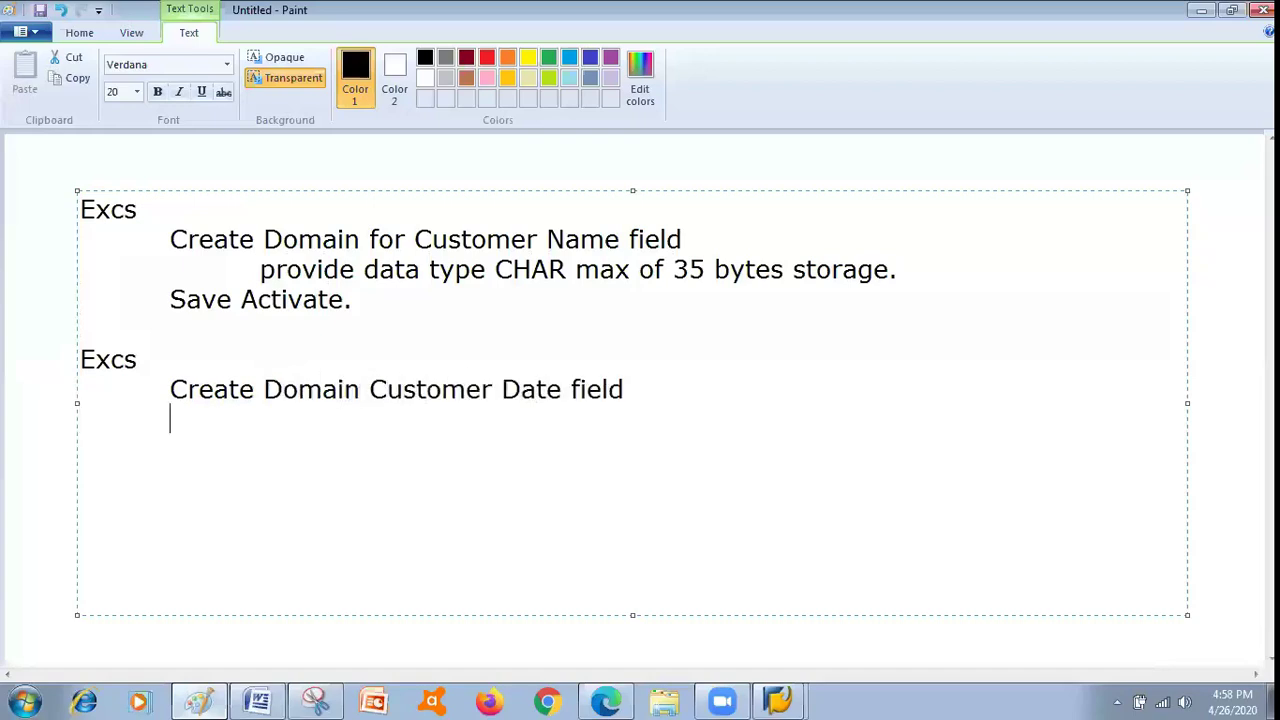
Type the indented line 'provide data type DATS max of 8 bytes('
key("Tab")
type("provide data t")
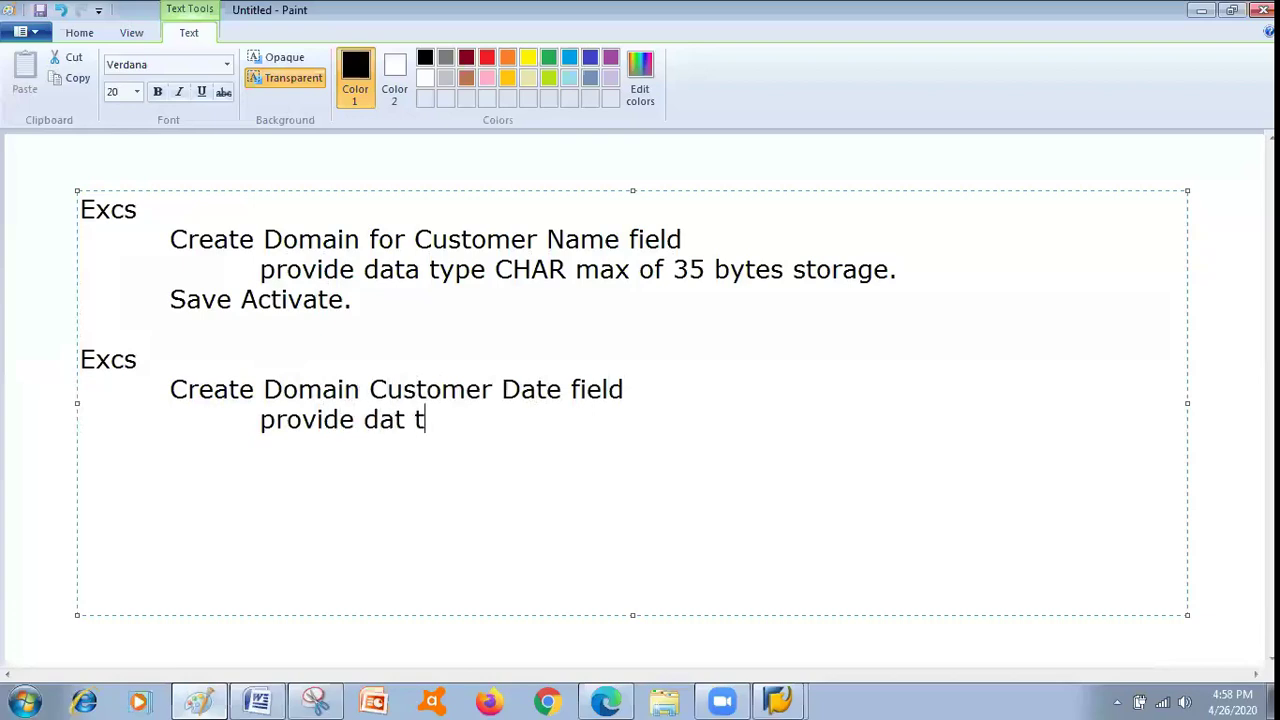
key("BackSpace")
key("BackSpace")
type("a type")
key("Caps_Lock")
type("DAT")
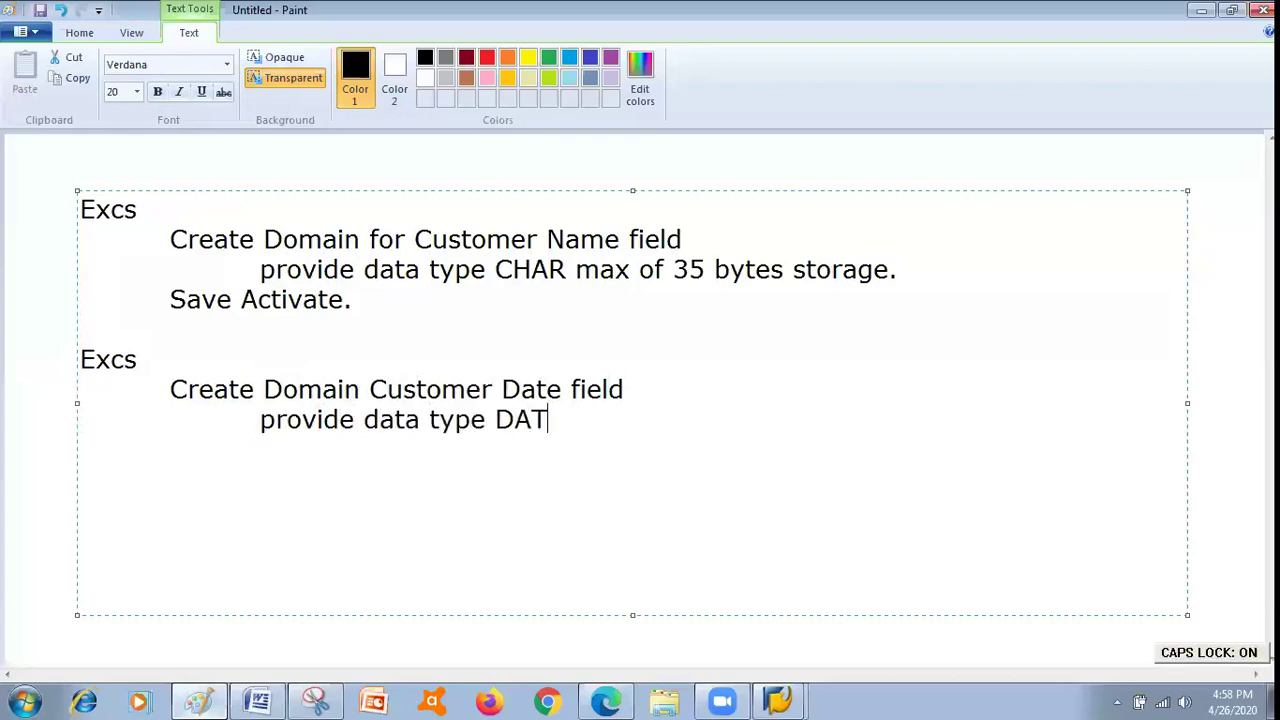
type("S max")
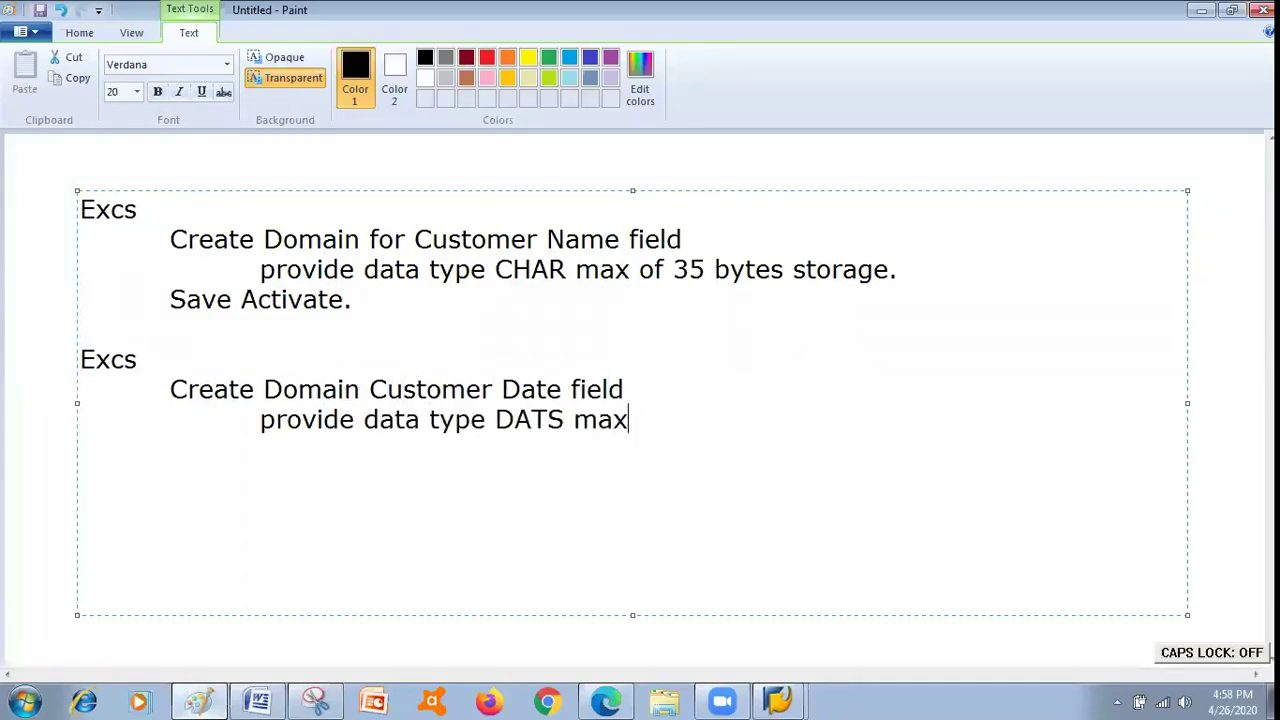
type(" of 8 byes")
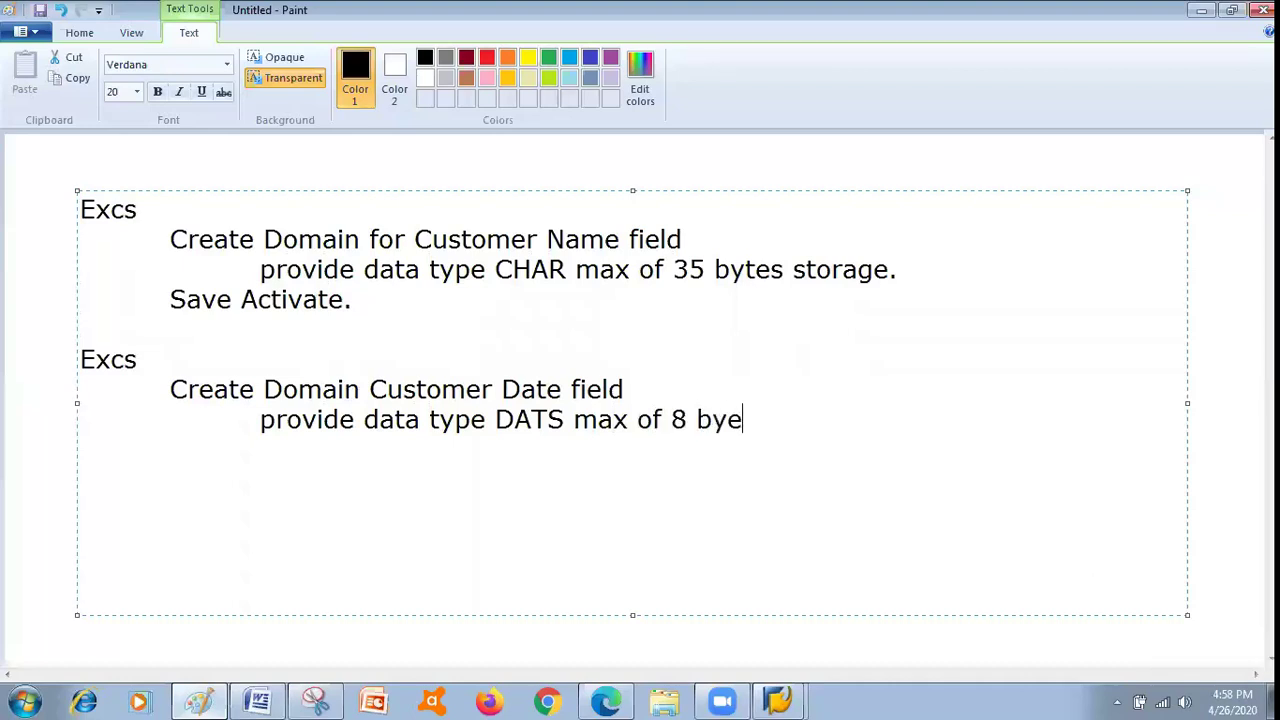
key("BackSpace")
key("BackSpace")
key("BackSpace")
type("b")
key("BackSpace")
type("ytes(")
Finish with 'YYYYMMDD).' followed by 'Save' and 'Activate.' lines
key("Caps_Lock")
type("YYYYMMD")
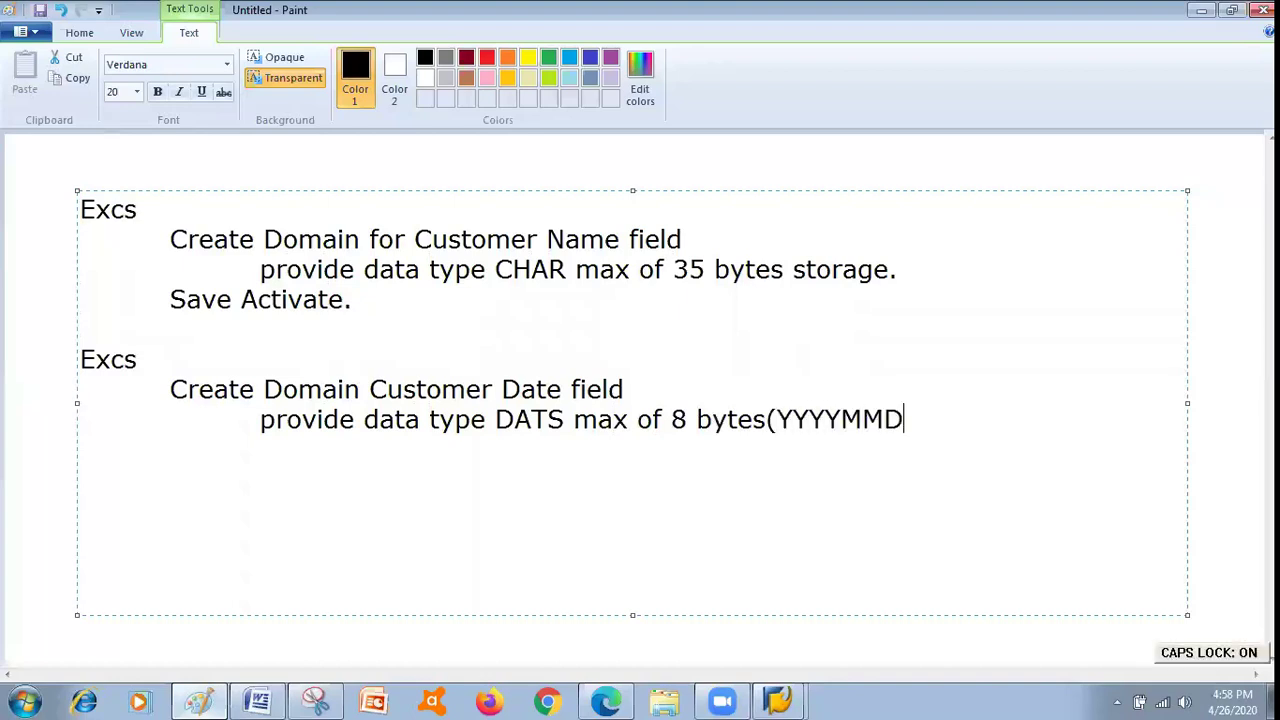
type("D). \tSave")
key("Return")
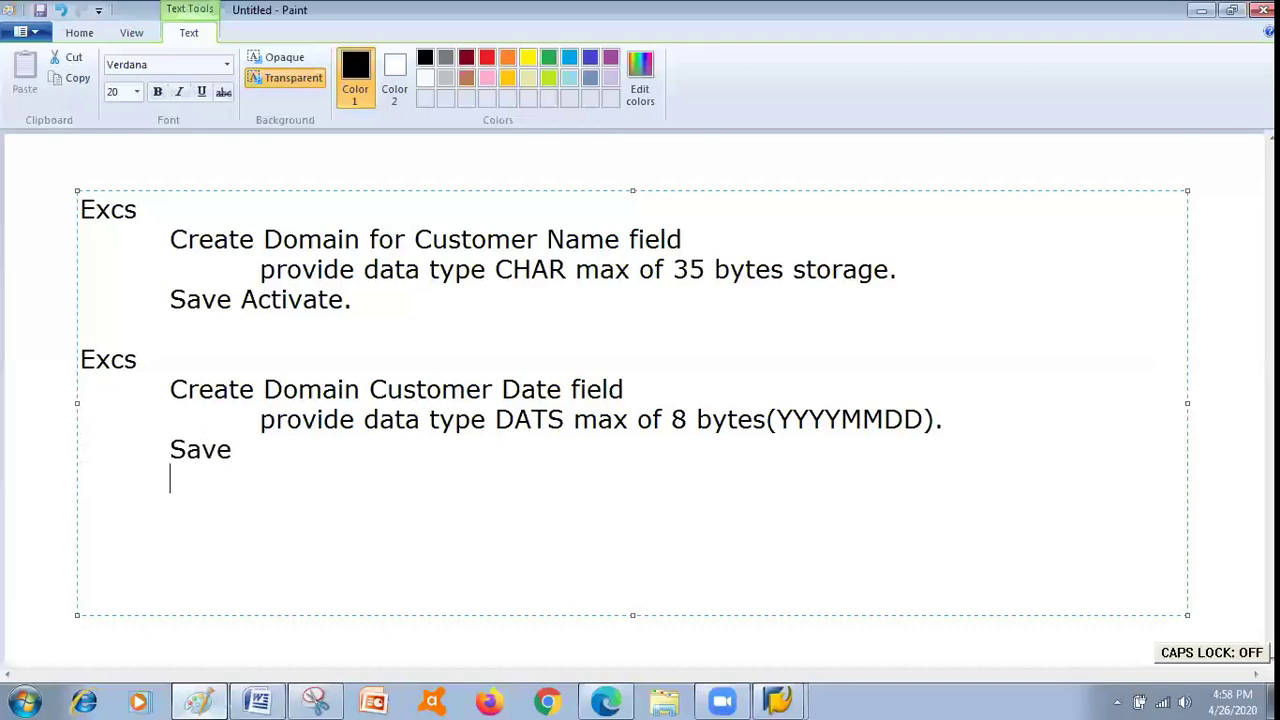
type("Activate.")
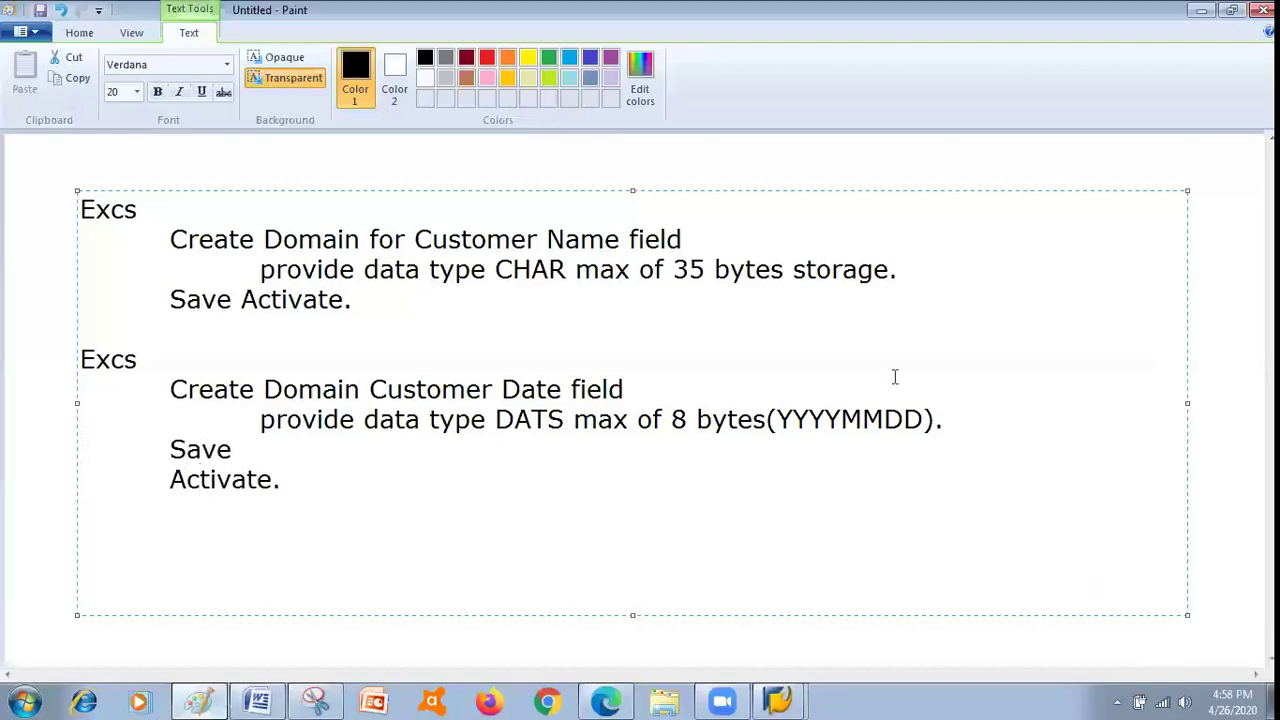
Select the canvas region holding both exercises in Paint
left_click(31, 200)
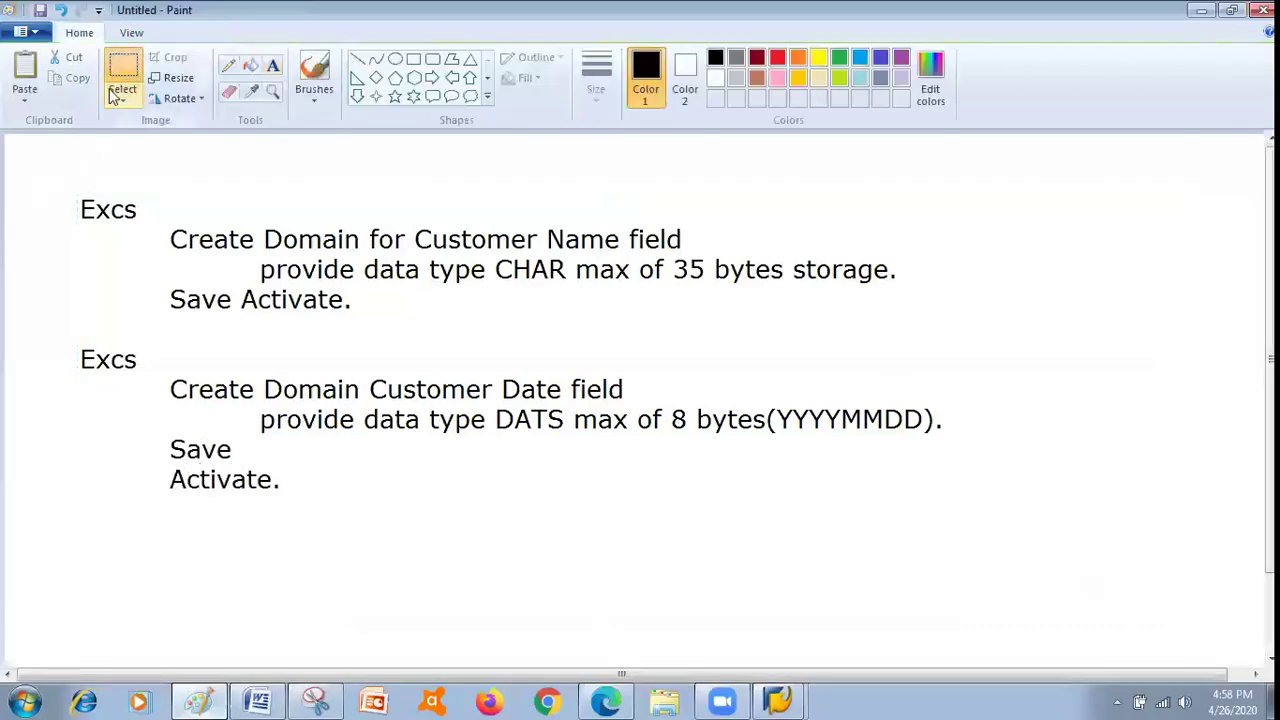
left_click(114, 88)
left_click_drag(62, 181, 798, 545)
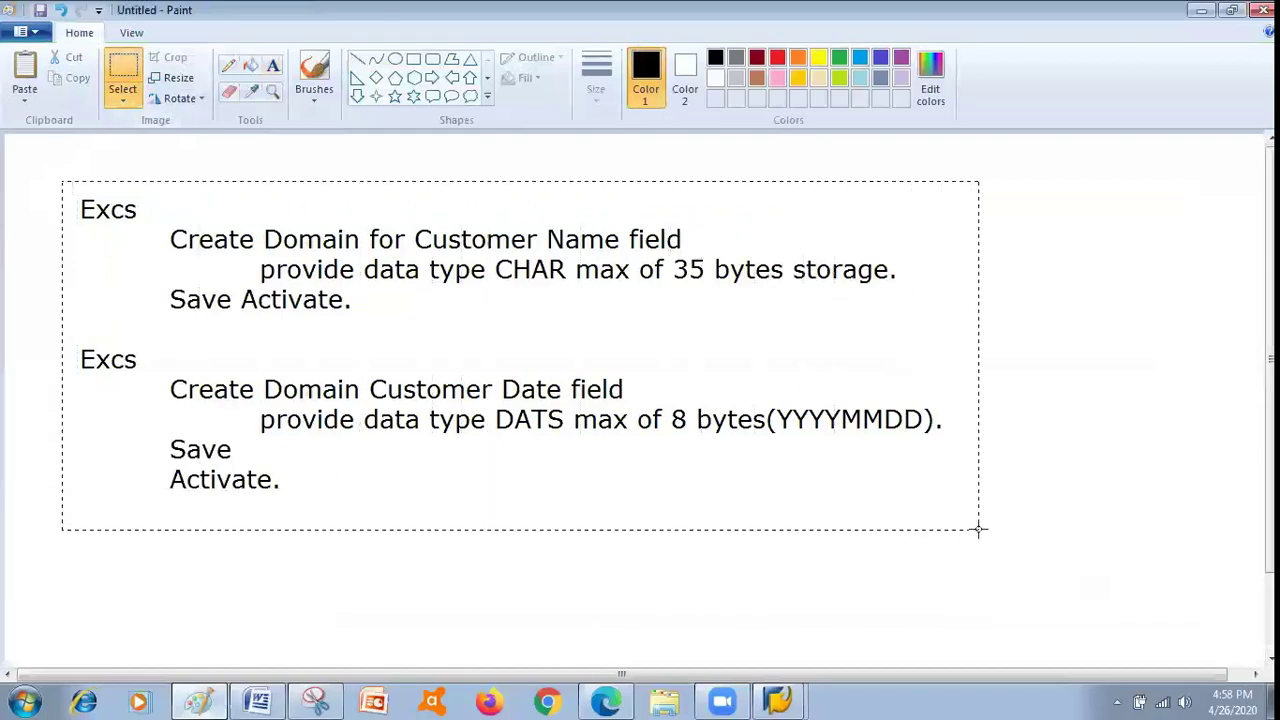
left_click_drag(979, 530, 979, 530)
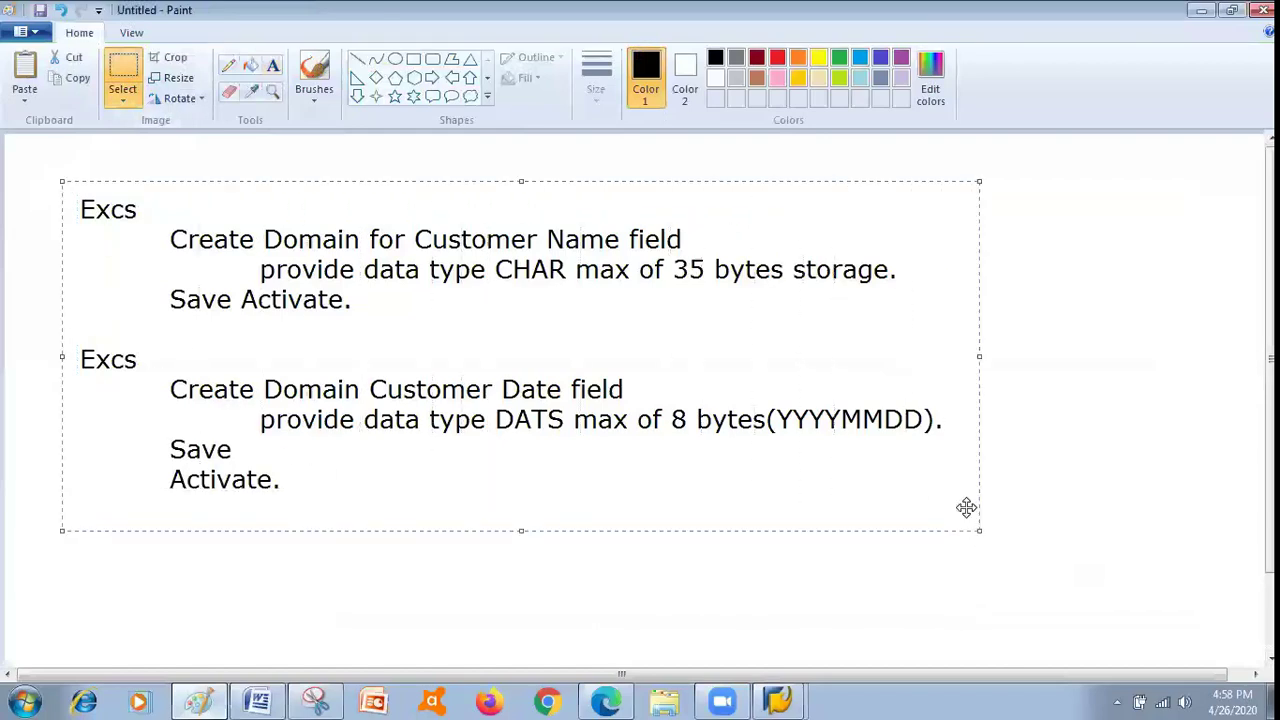
Add a hyphen-line horizontal separator in the Word class notes
left_click(260, 700)
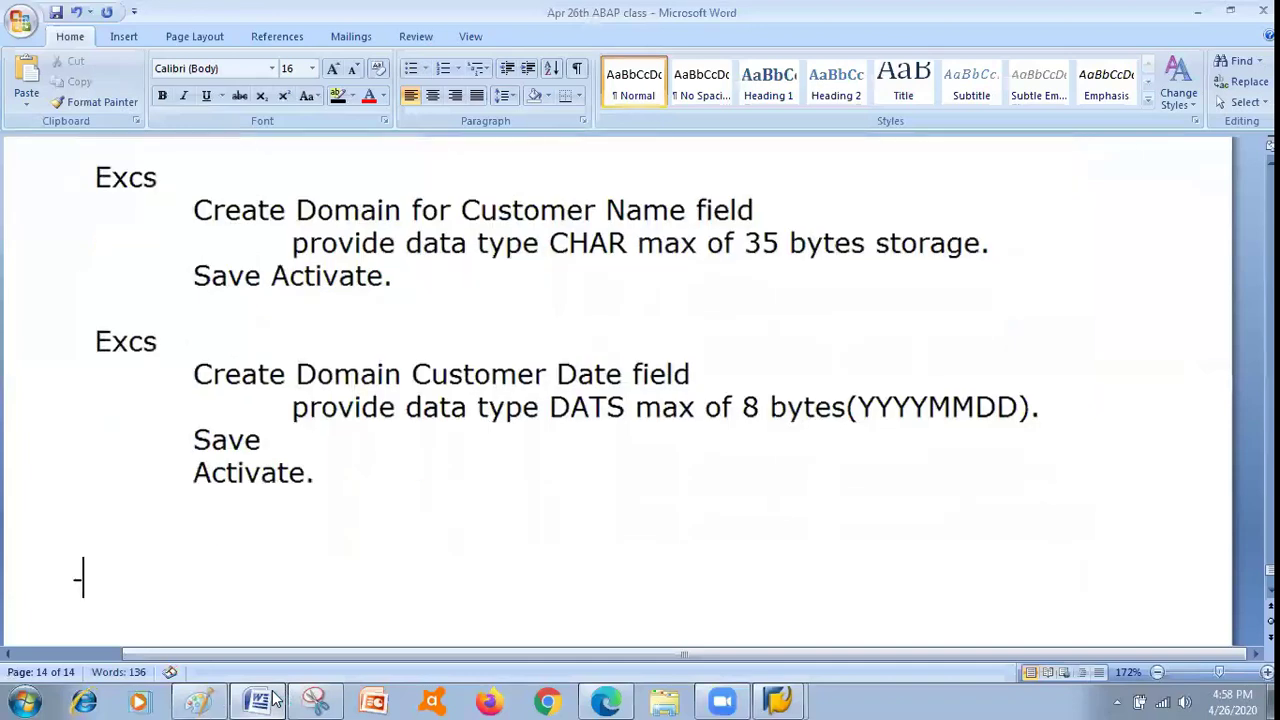
type("-----------------")
key("Return")
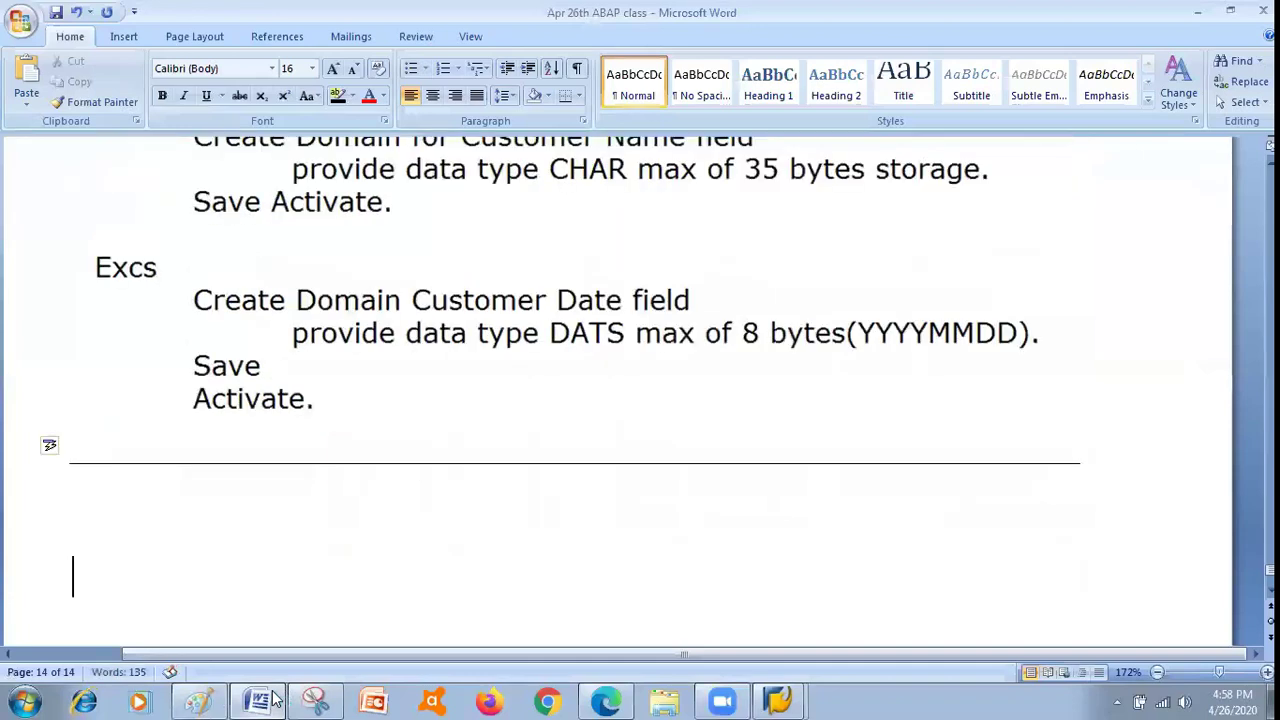